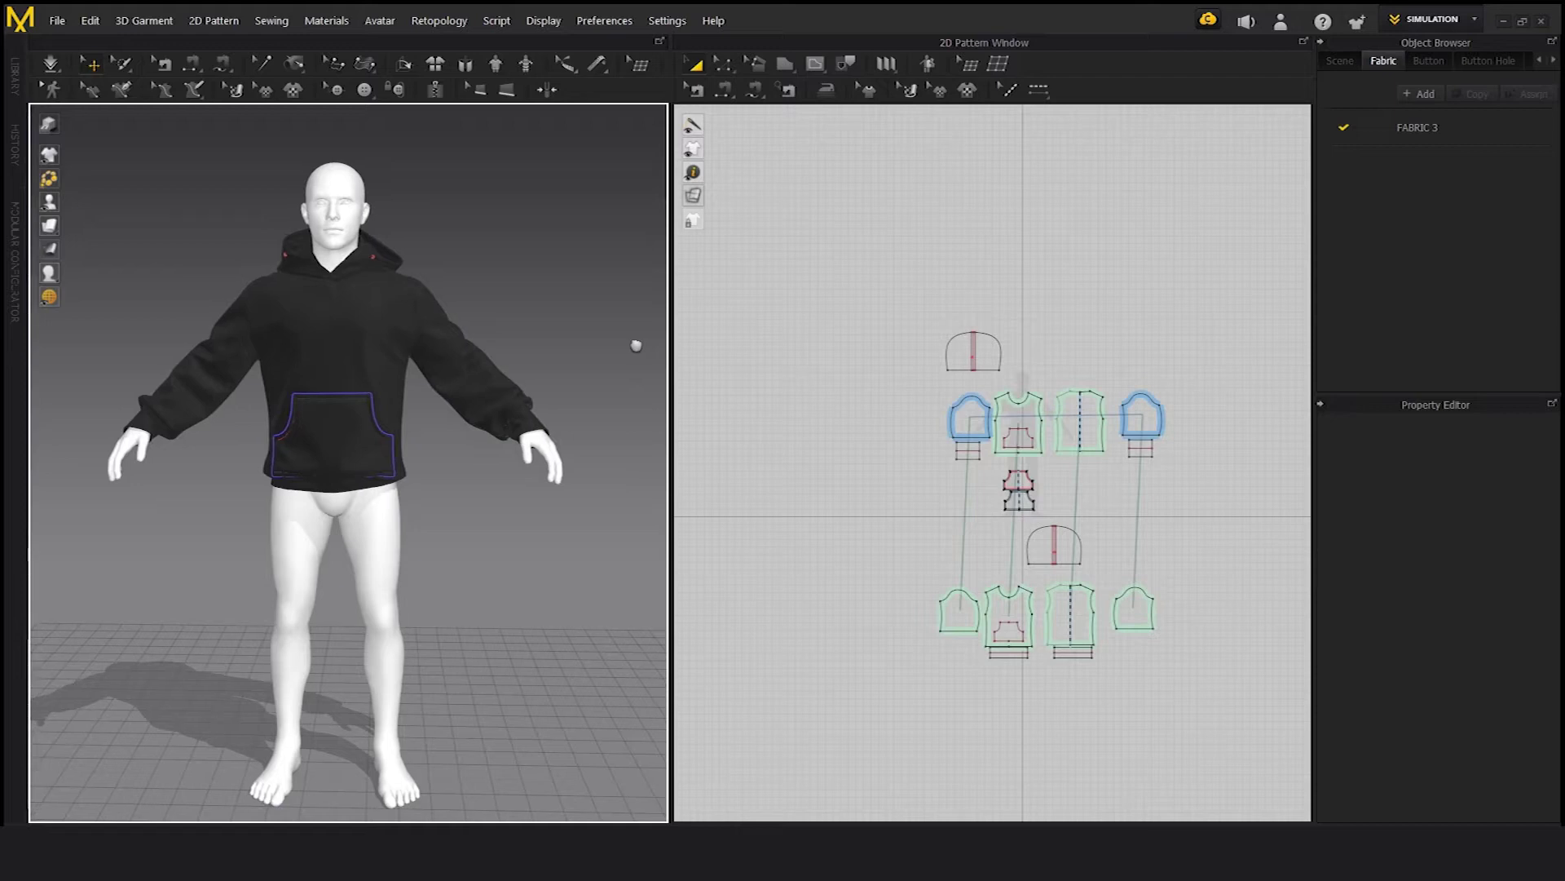
# - Reset the garment's UVs to the 2D arrangement in the UV Editor workspace, and return to the Simulation workspace
pyautogui.click(52, 22)
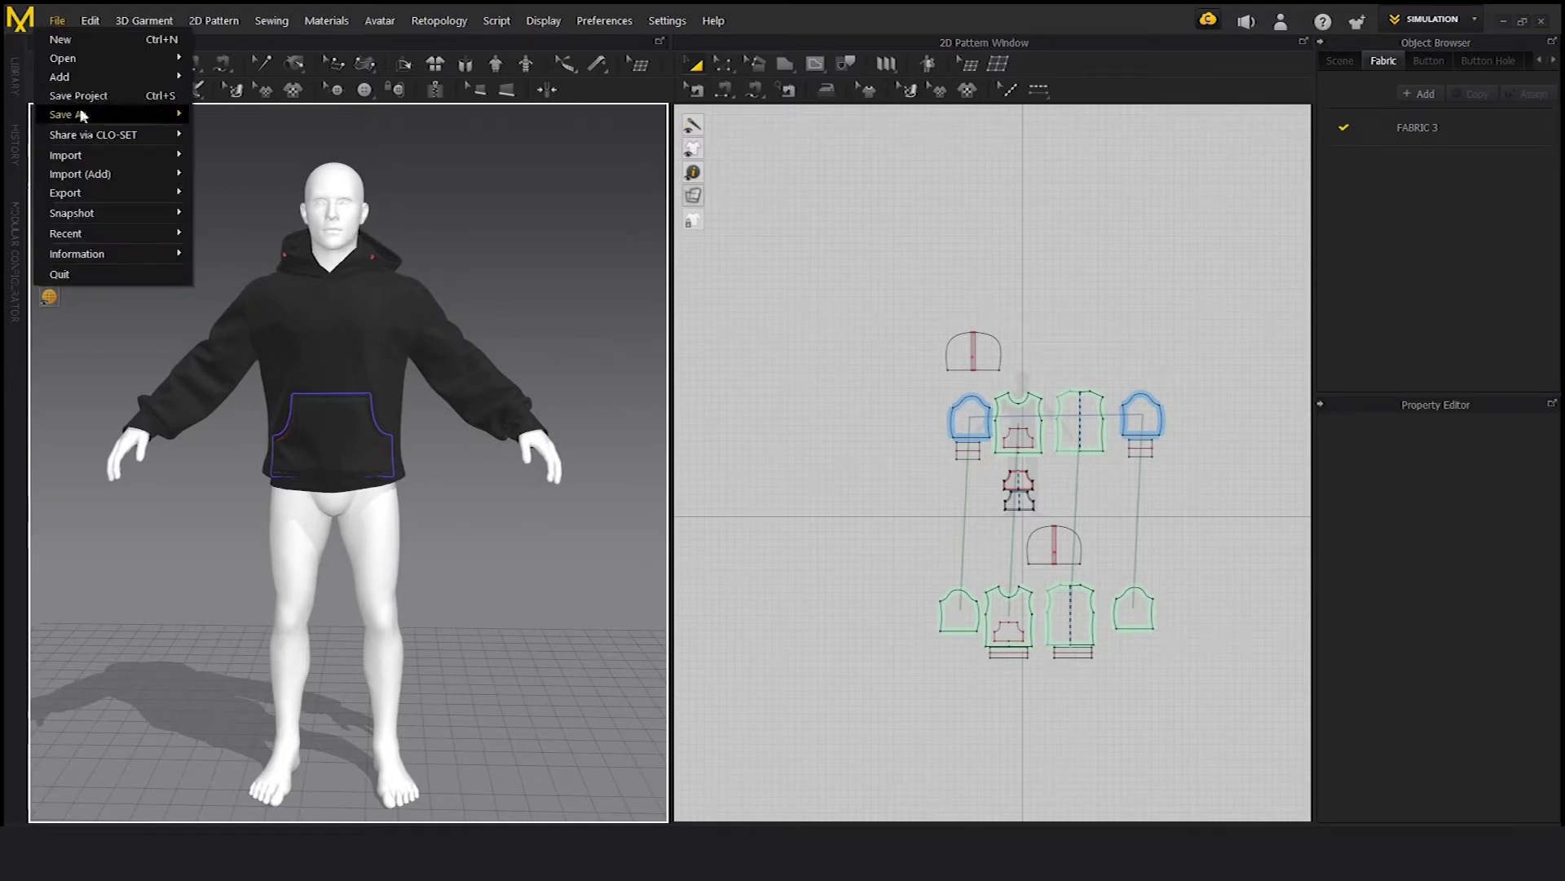
pyautogui.click(822, 261)
pyautogui.moveTo(1287, 739); pyautogui.dragTo(1292, 749)
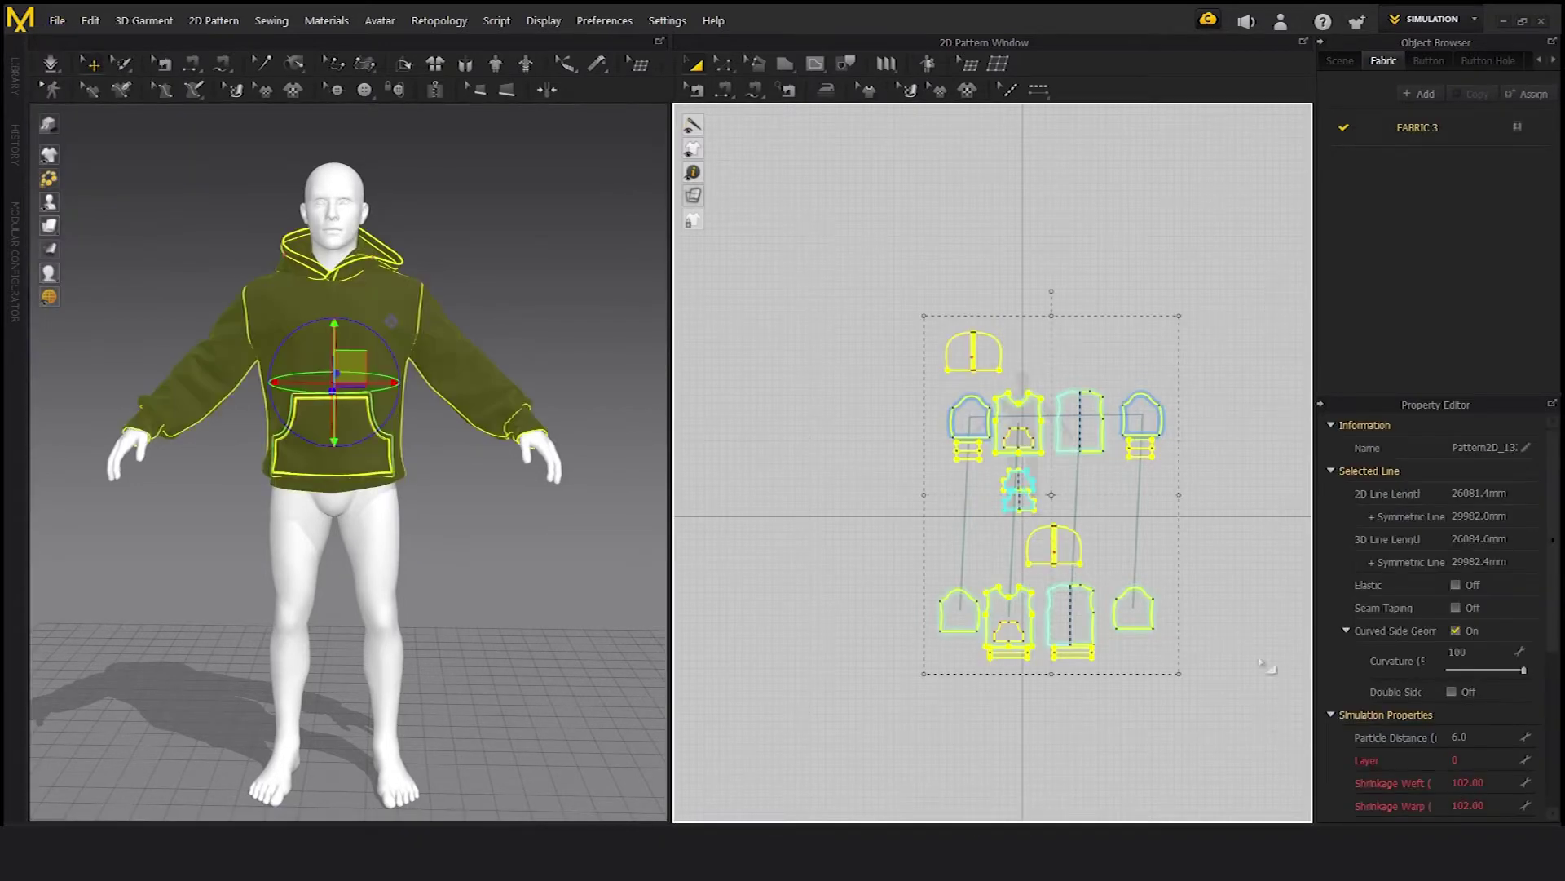
pyautogui.click(1478, 21)
pyautogui.click(1425, 137)
pyautogui.rightClick(1126, 287)
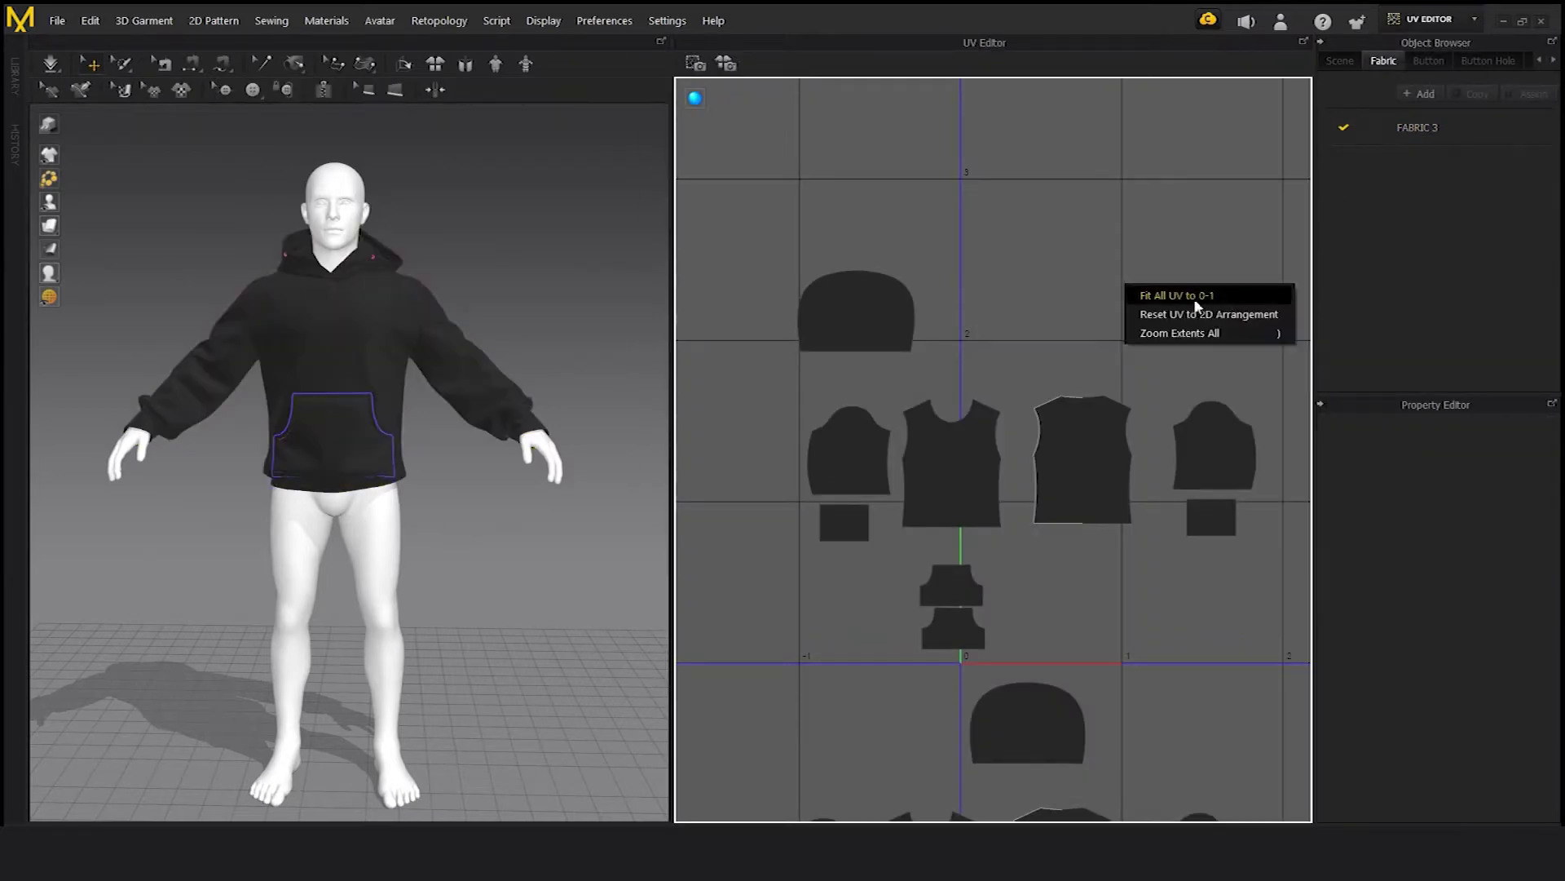
pyautogui.click(1205, 321)
pyautogui.click(1473, 24)
pyautogui.click(1474, 21)
pyautogui.click(1427, 48)
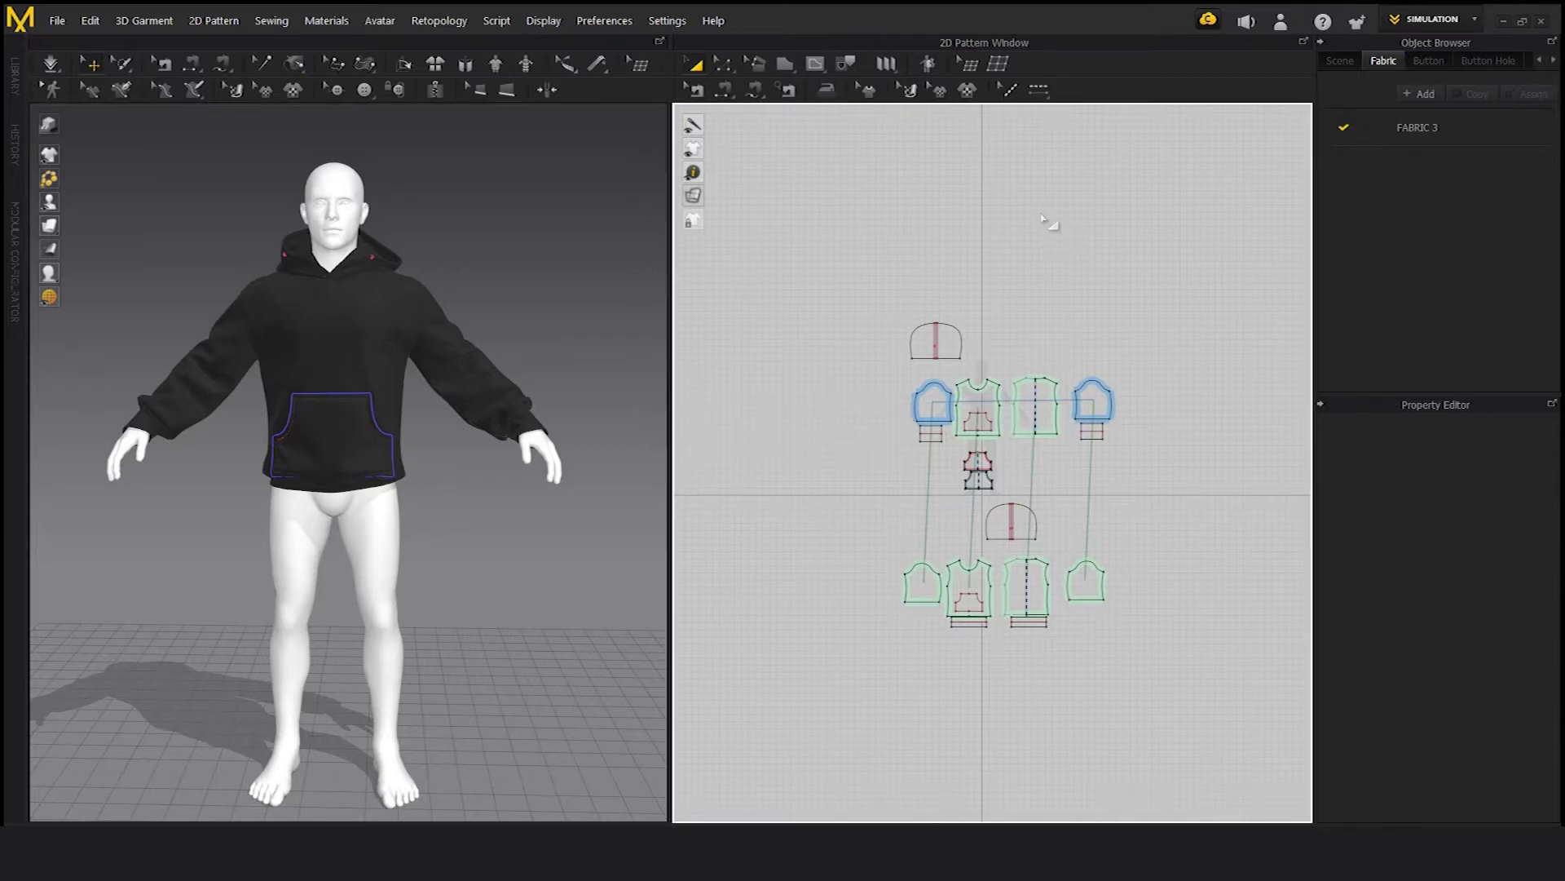
# - Select all of the hoodie's pattern pieces and start an OBJ export
pyautogui.moveTo(903, 246); pyautogui.dragTo(947, 250, button='middle')
pyautogui.scroll(-1, 912, 252)
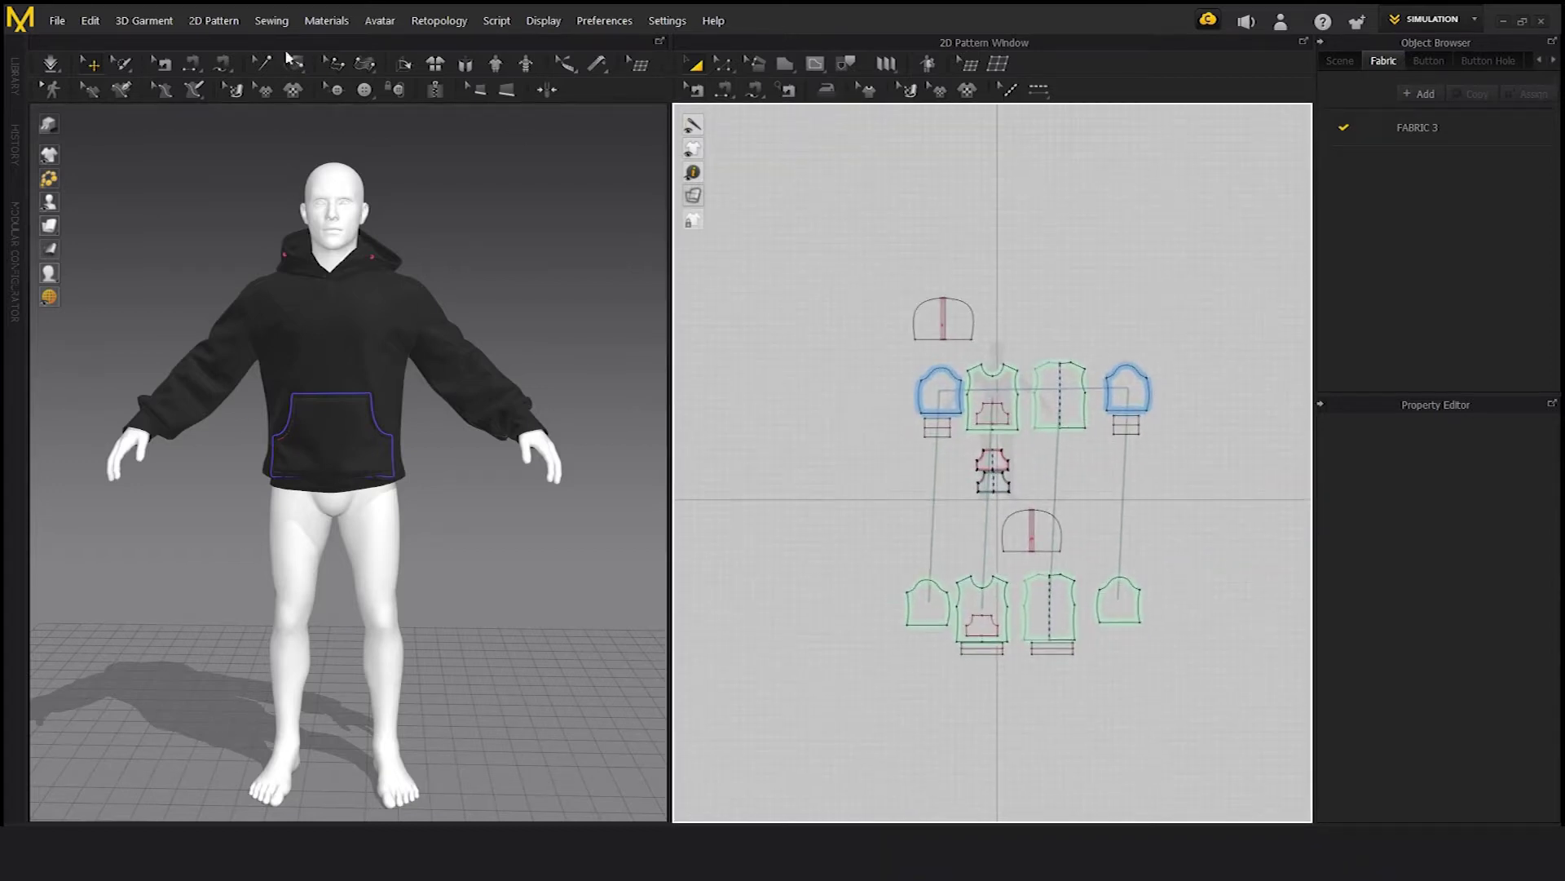
pyautogui.hotkey('ctrl', 'a')
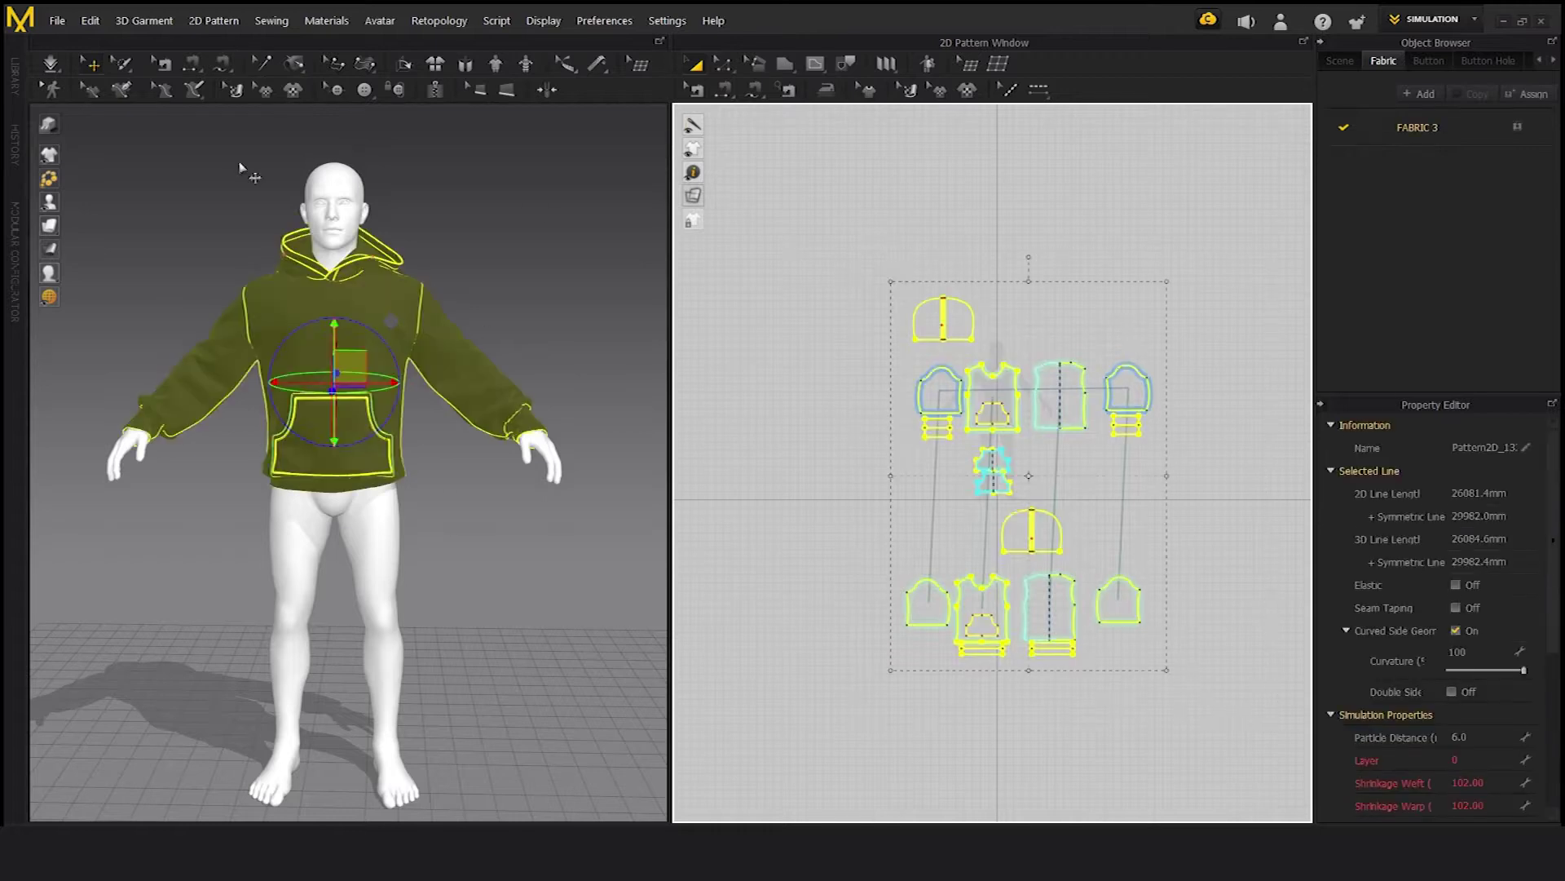
pyautogui.click(55, 21)
pyautogui.moveTo(87, 193)
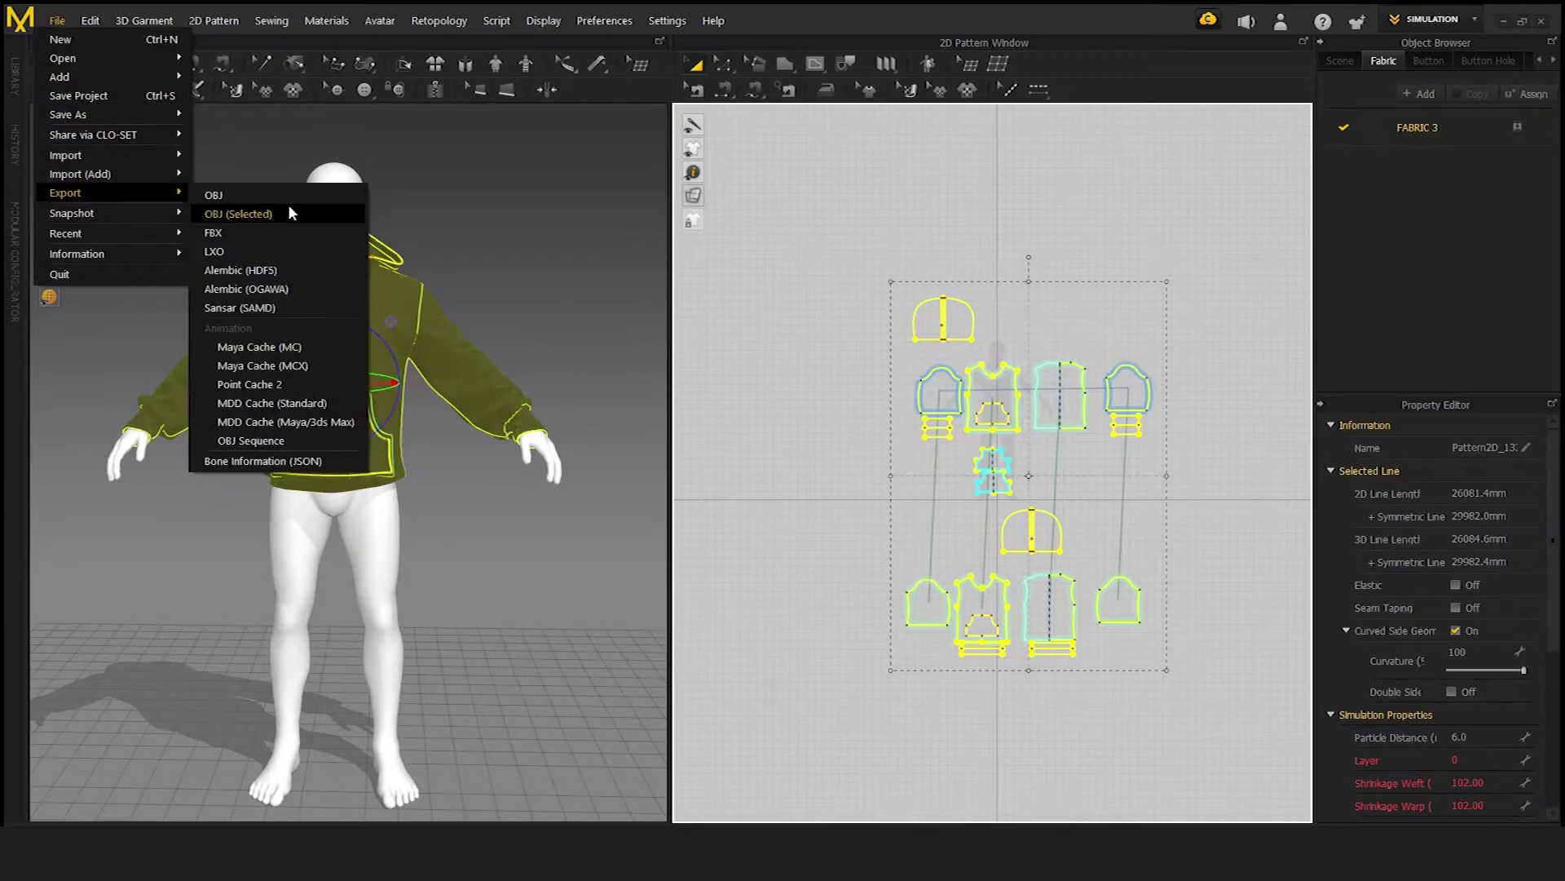
pyautogui.click(240, 196)
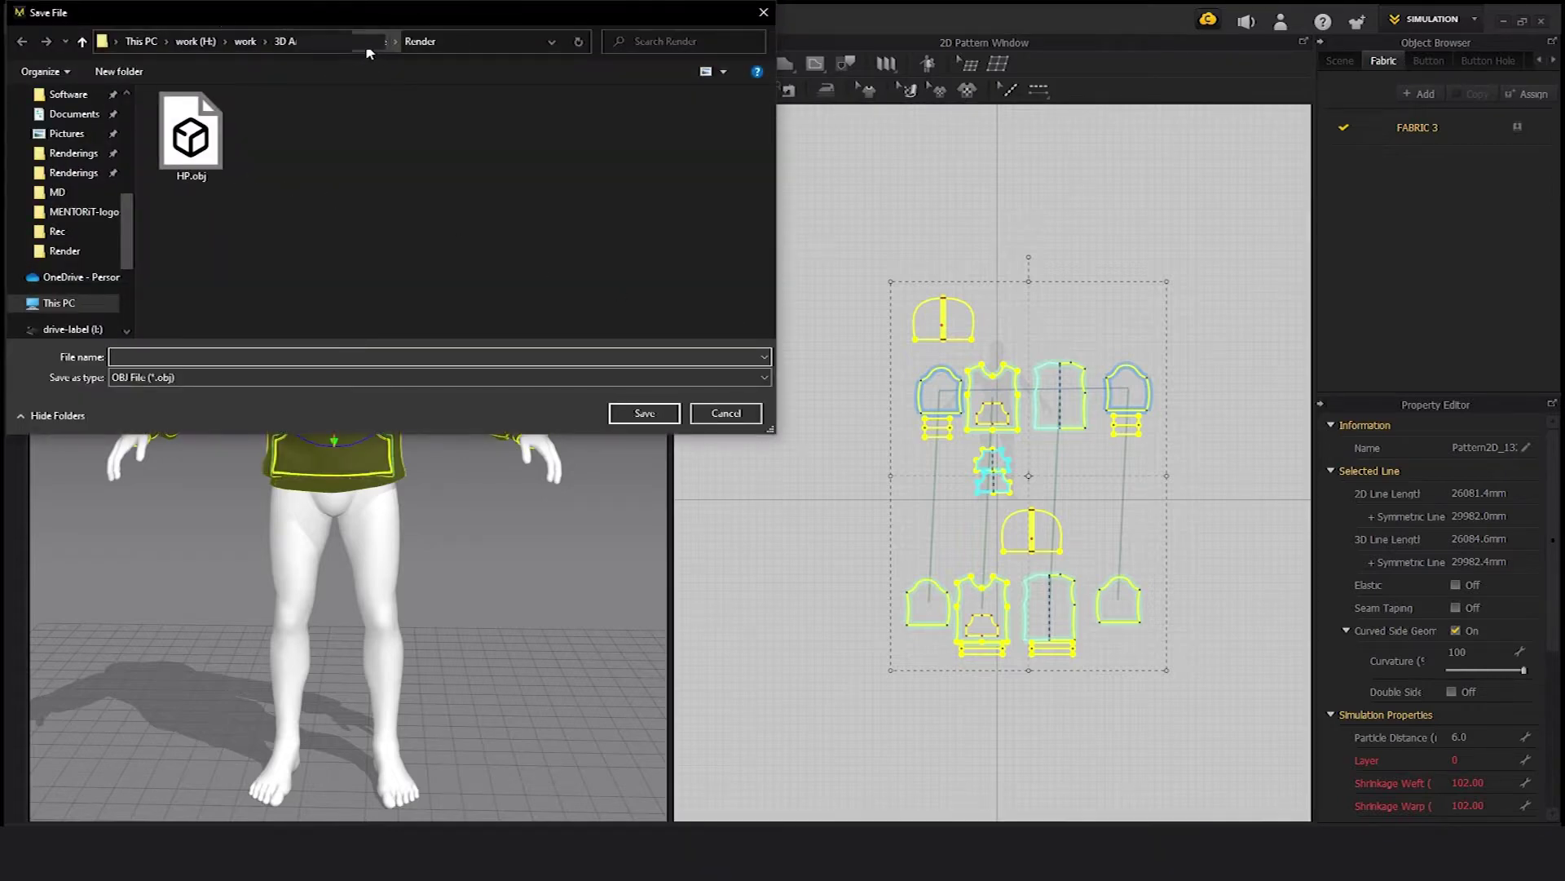
# - Create a folder named Retopo inside the Hoodie folder and open it as the export location
pyautogui.click(368, 47)
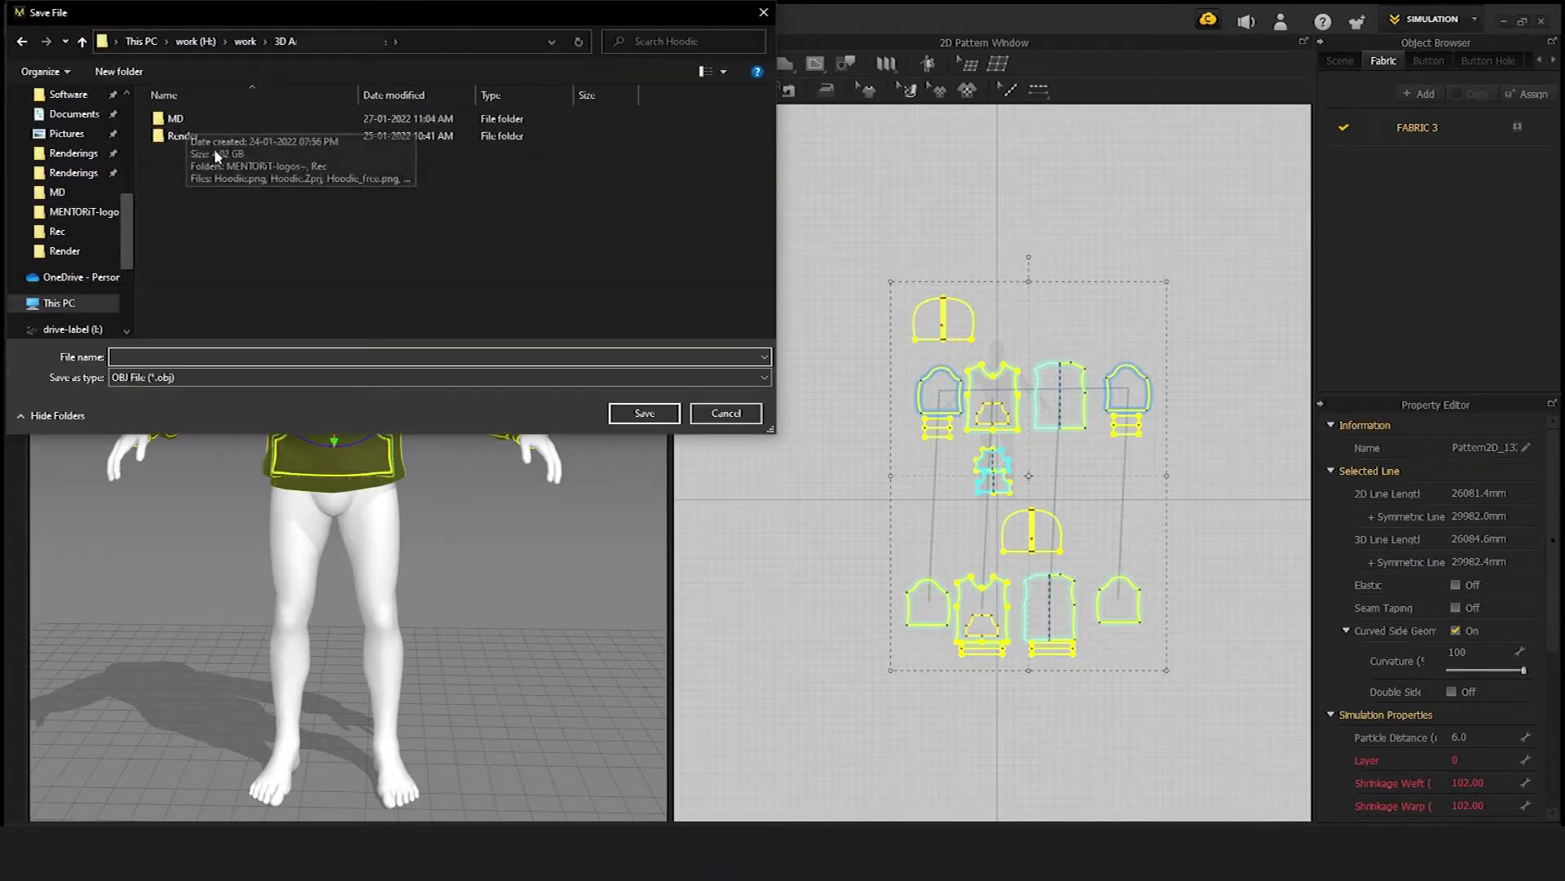
pyautogui.rightClick(269, 189)
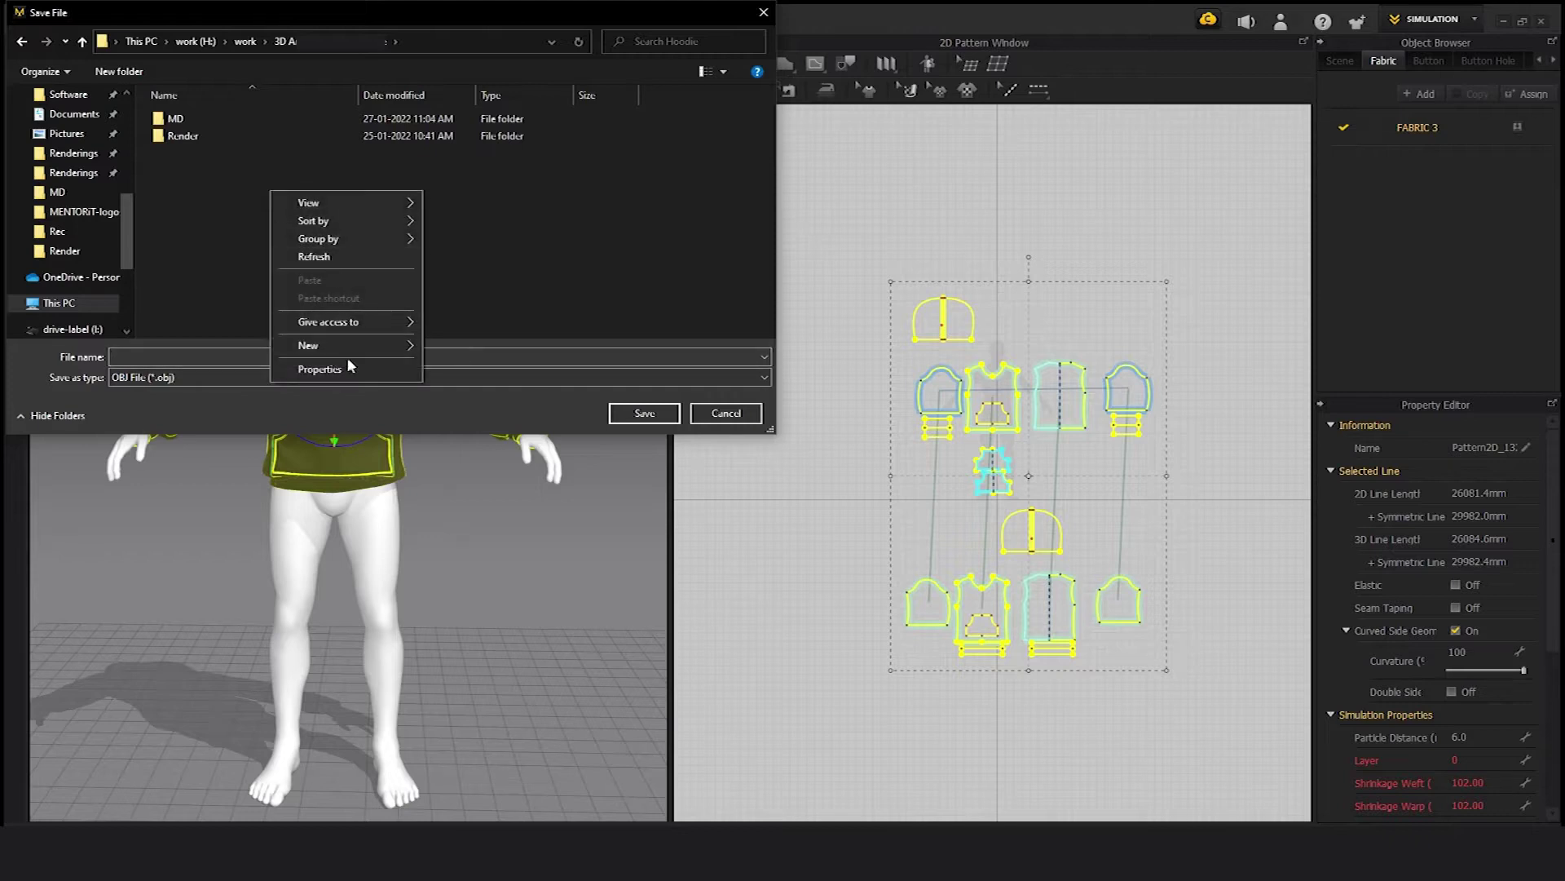
pyautogui.moveTo(391, 345)
pyautogui.click(483, 344)
pyautogui.write('Retopo')
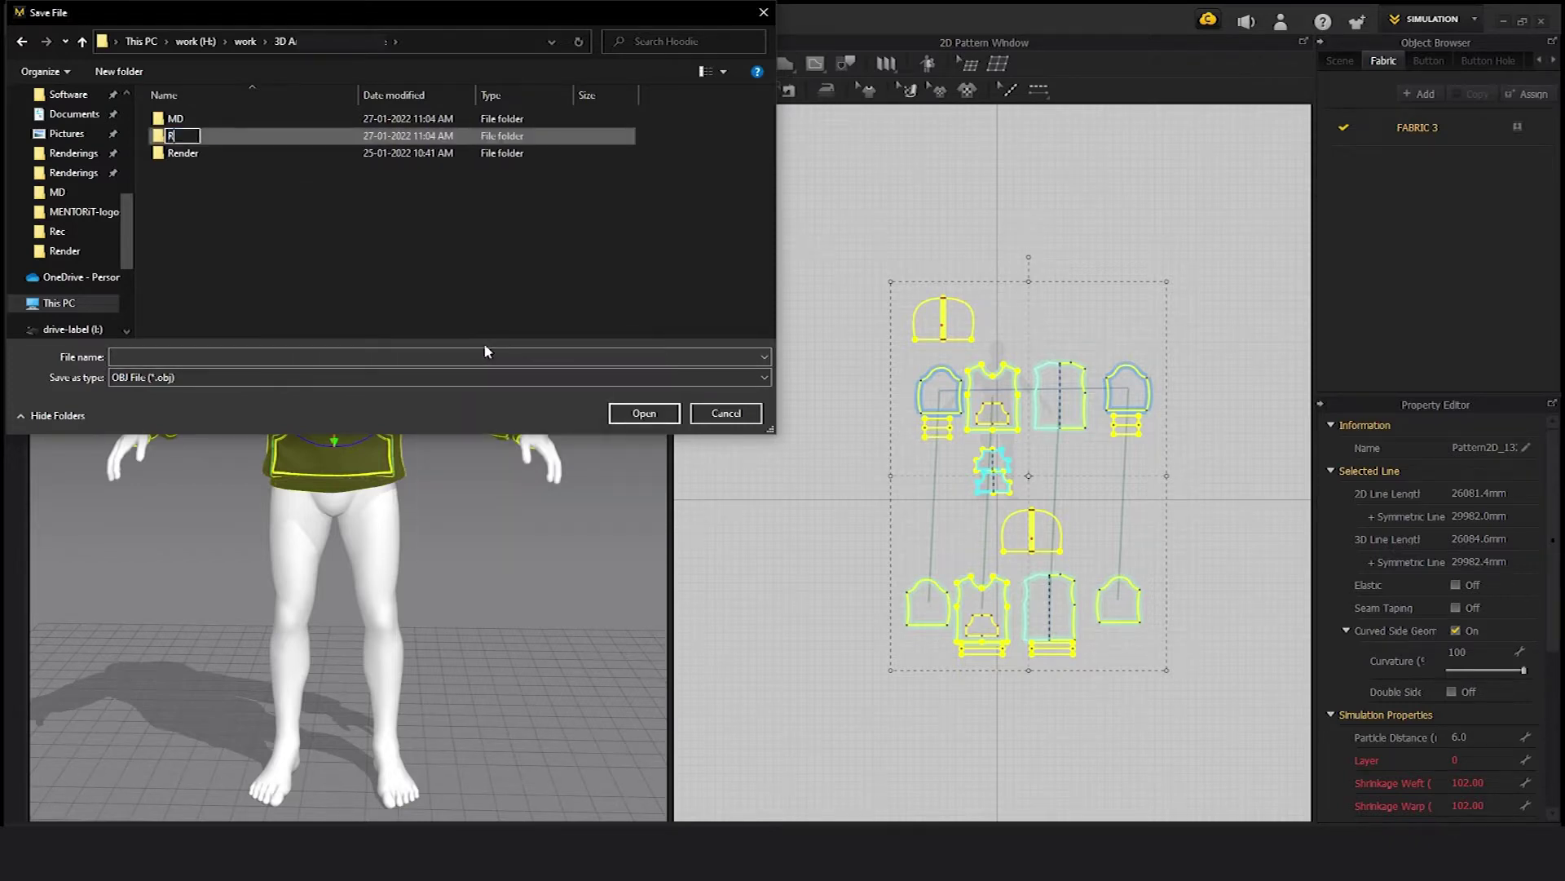
pyautogui.press('Return')
pyautogui.press('Return')
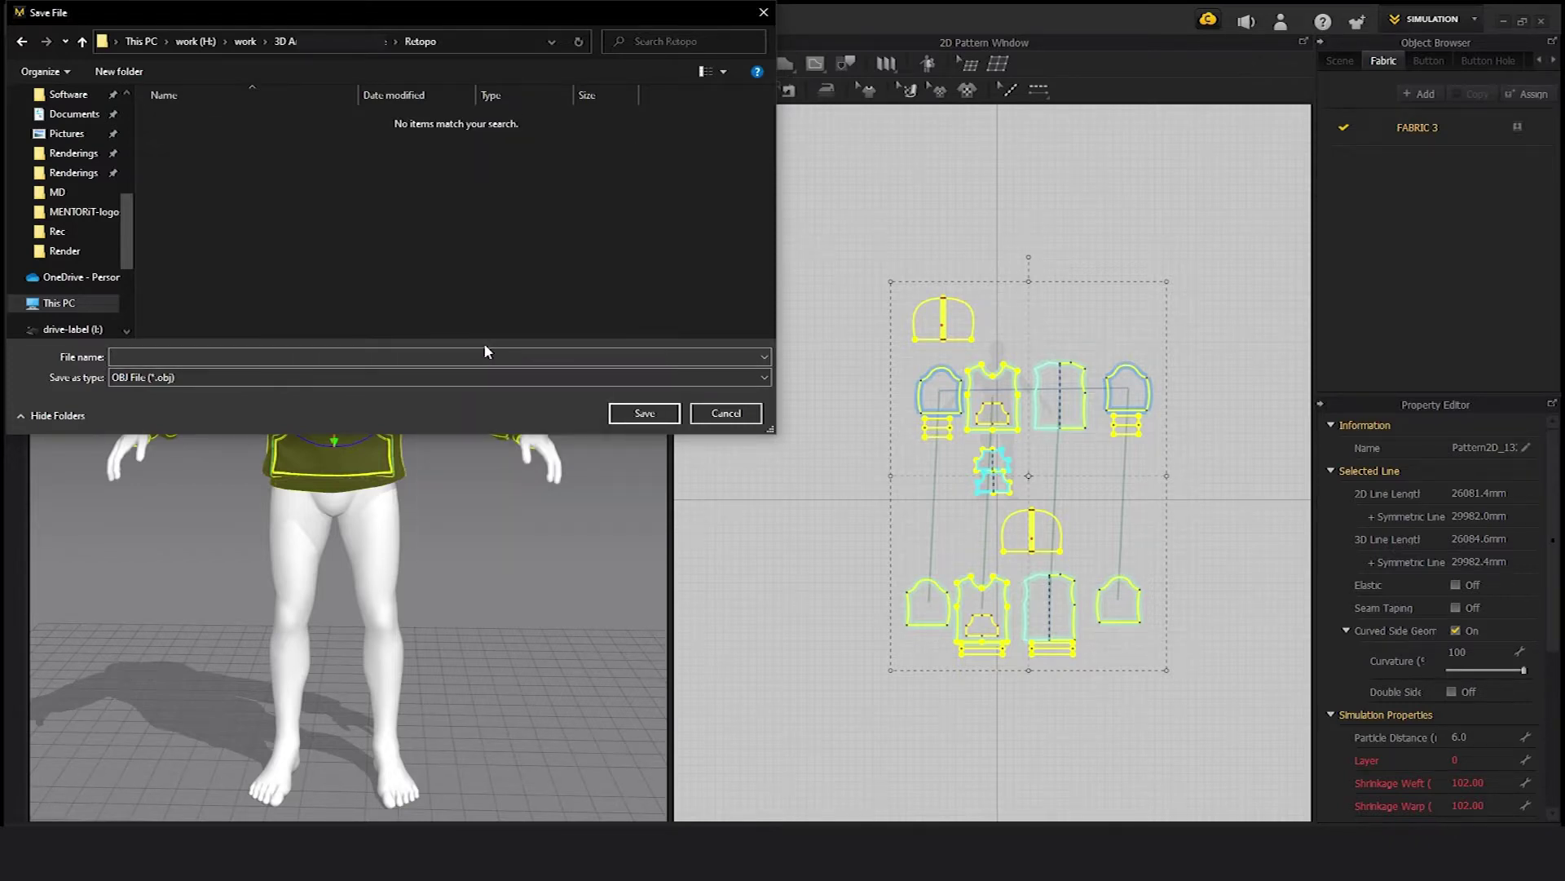
# - Export all patterns as MD_3D_P6.obj as a single object, unwelded and thin, with unified UV coordinates and no avatar
pyautogui.click(237, 355)
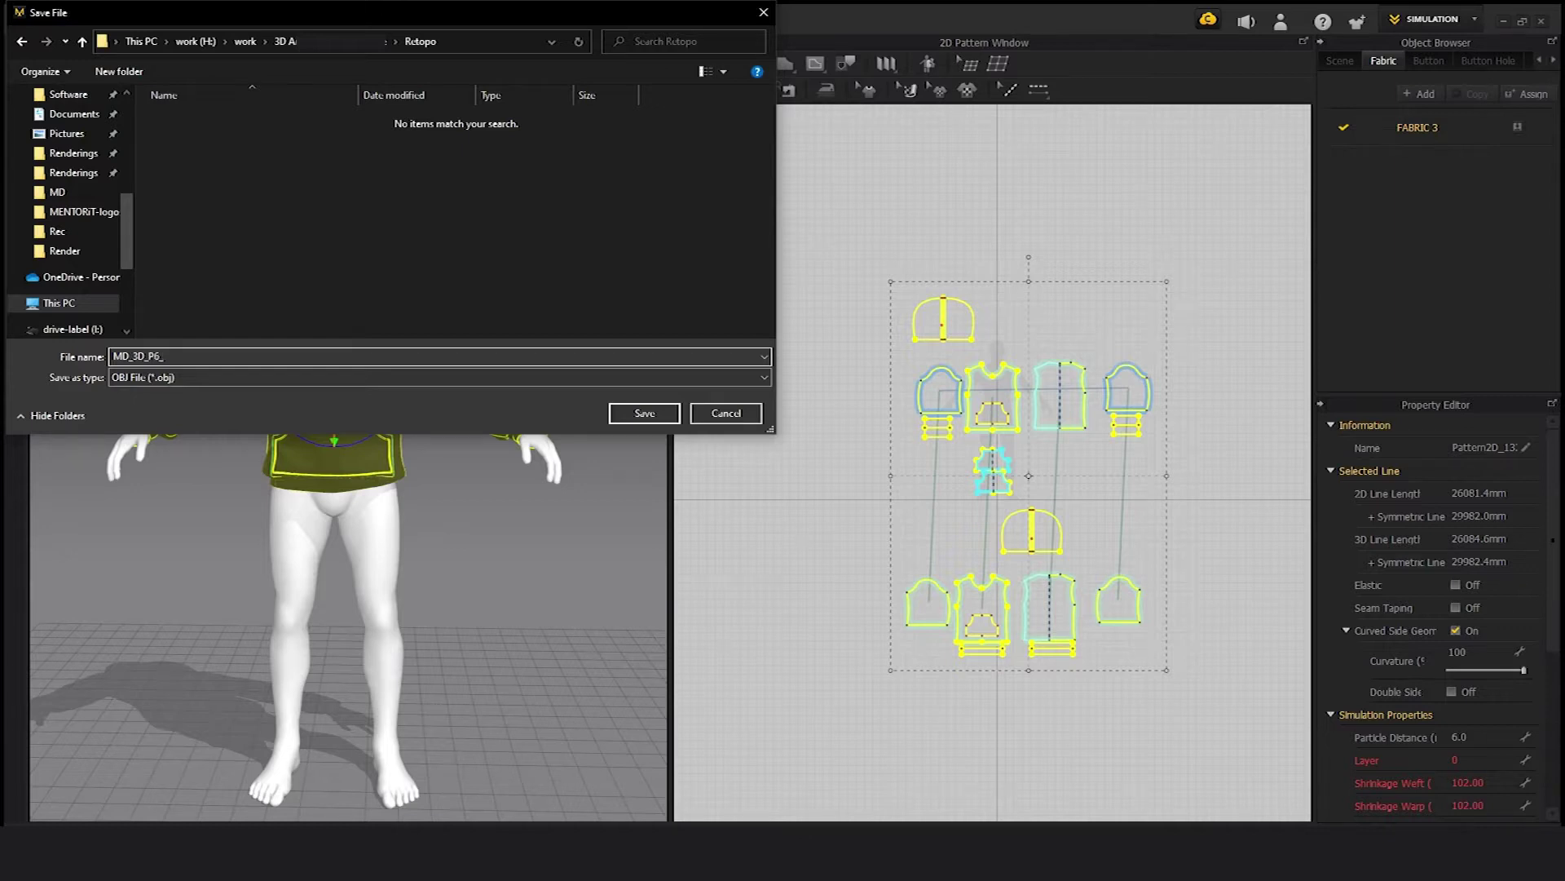
pyautogui.press('Return')
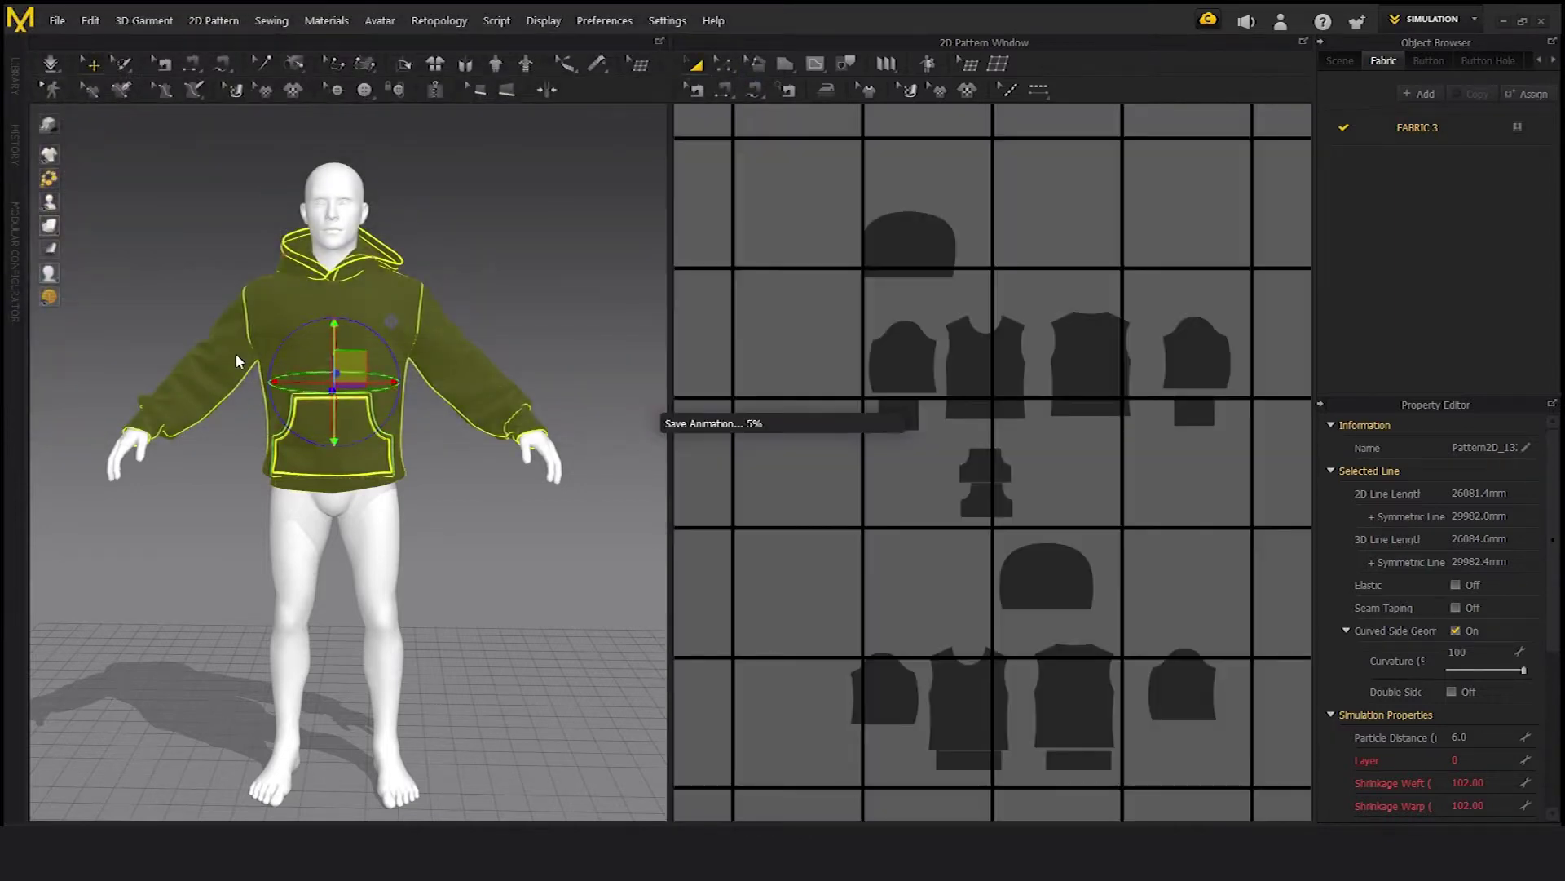
pyautogui.moveTo(764, 134); pyautogui.dragTo(603, 25)
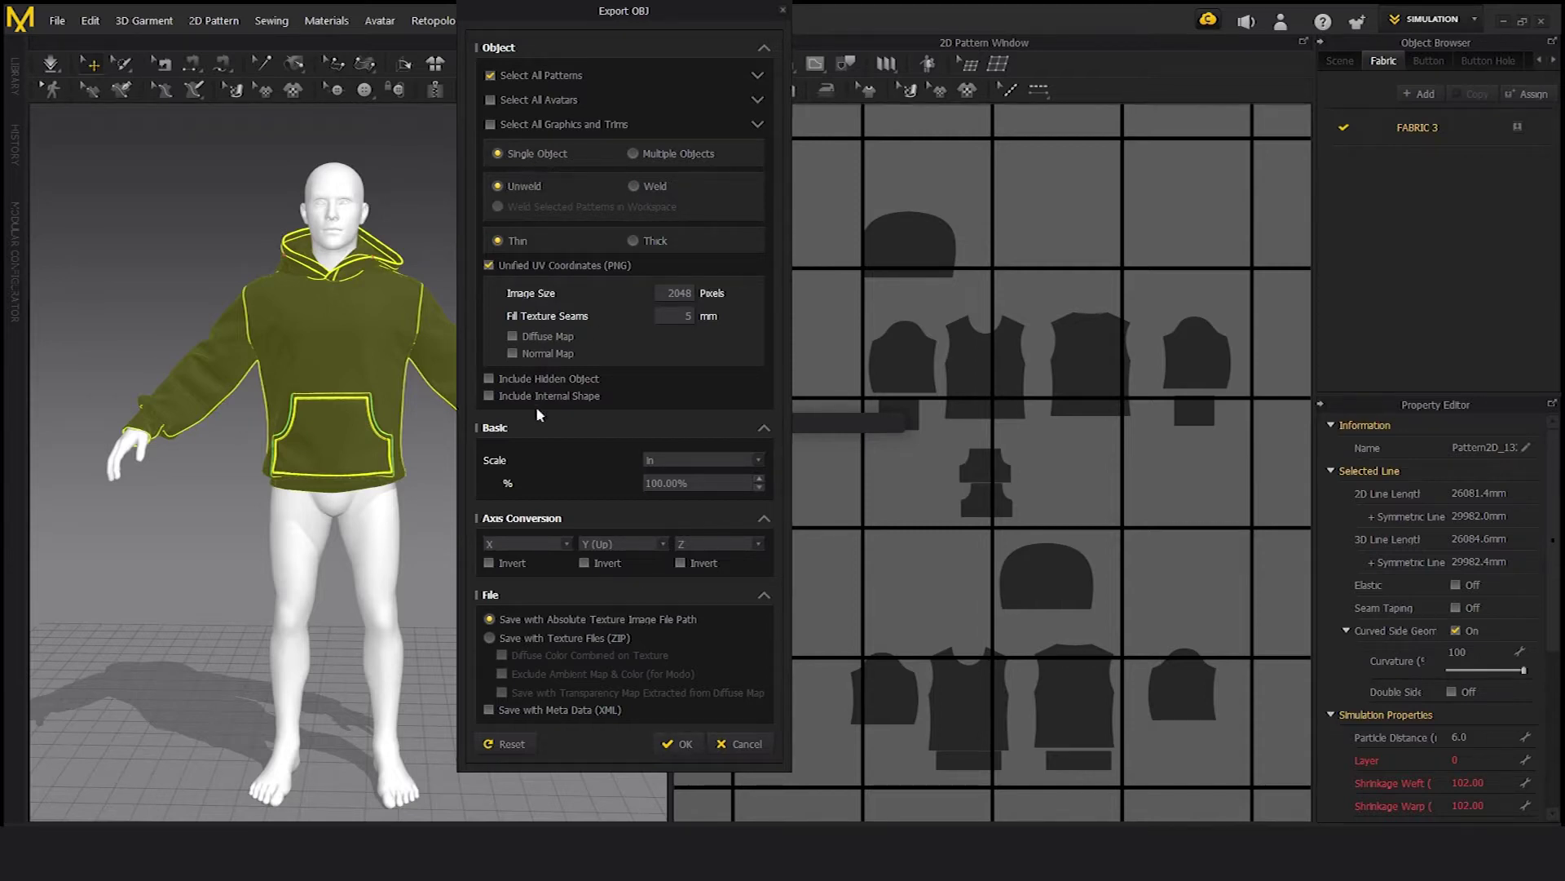
pyautogui.click(677, 742)
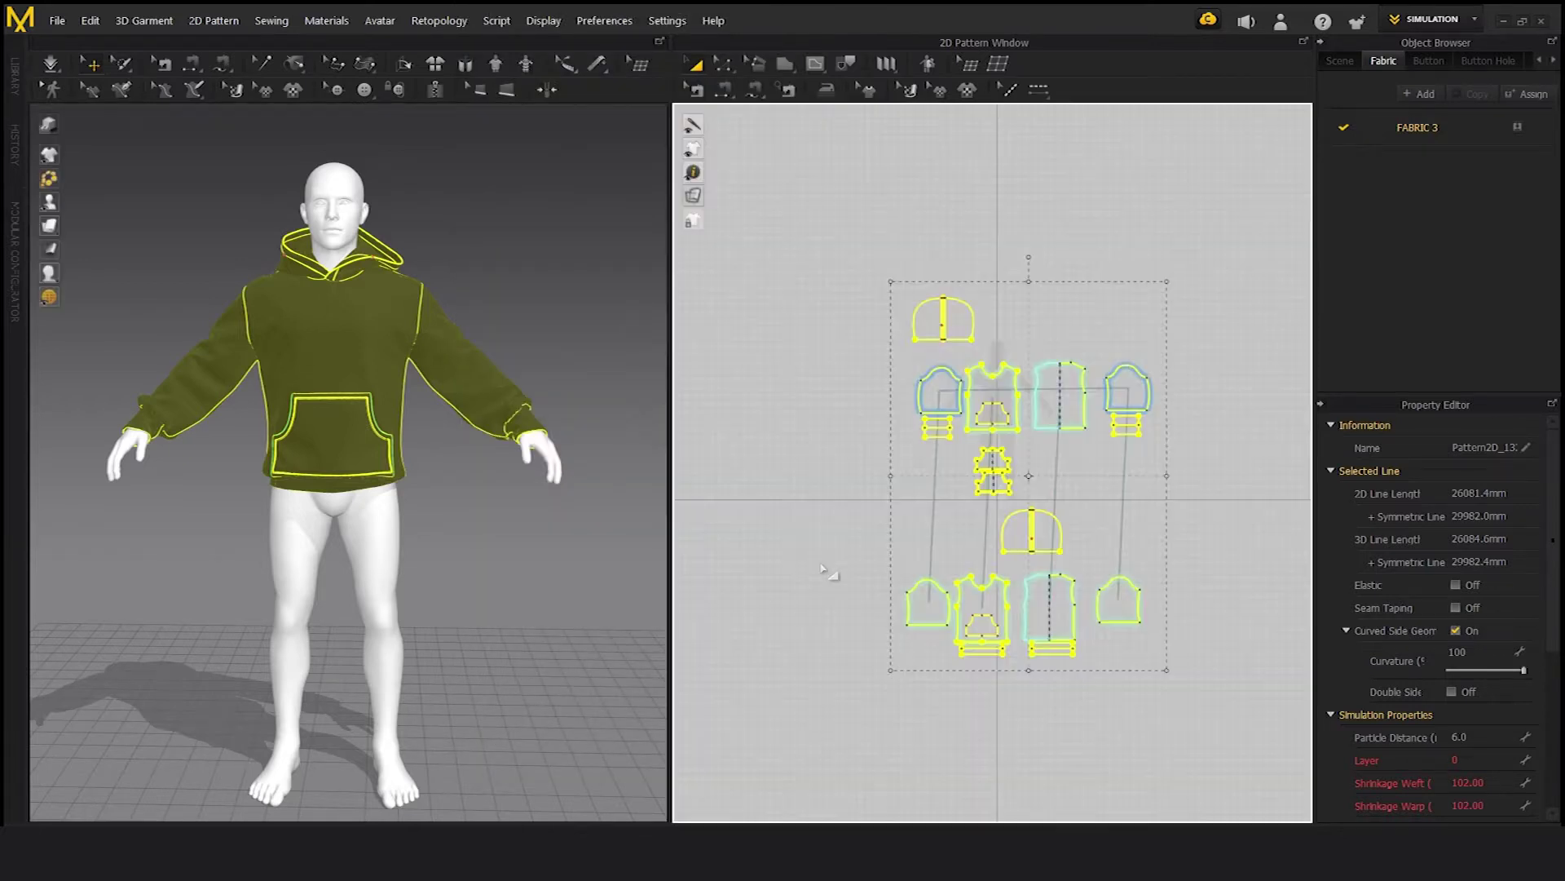
pyautogui.scroll(3, 811, 489)
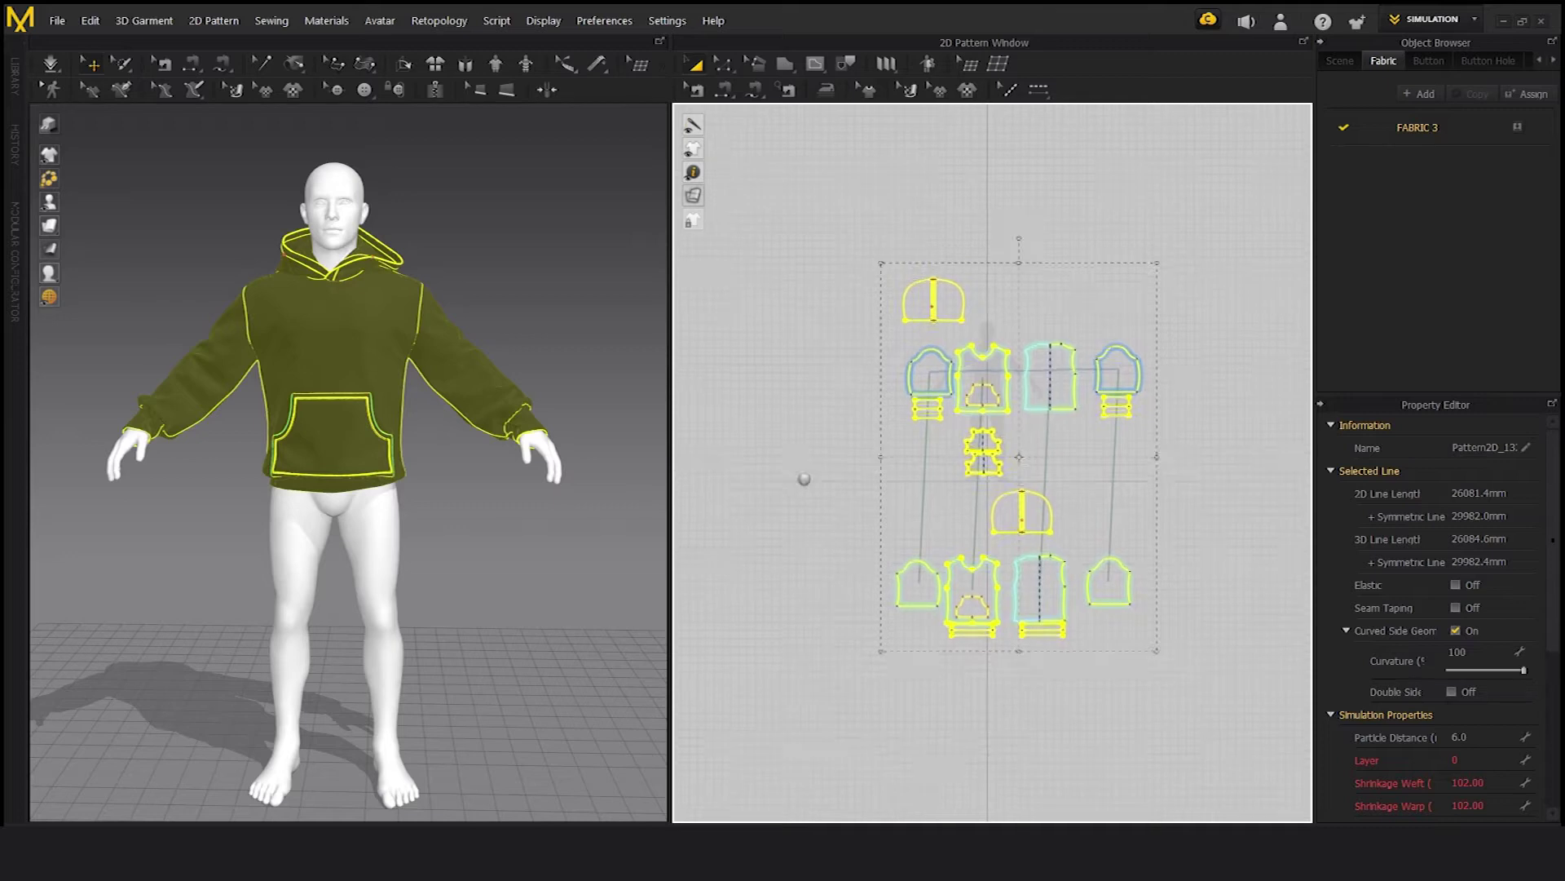
pyautogui.click(783, 444)
pyautogui.scroll(-3, 766, 415)
pyautogui.moveTo(805, 248); pyautogui.dragTo(1041, 512)
pyautogui.moveTo(1262, 774); pyautogui.dragTo(1262, 774)
pyautogui.click(828, 278)
pyautogui.moveTo(1237, 719); pyautogui.dragTo(1238, 719)
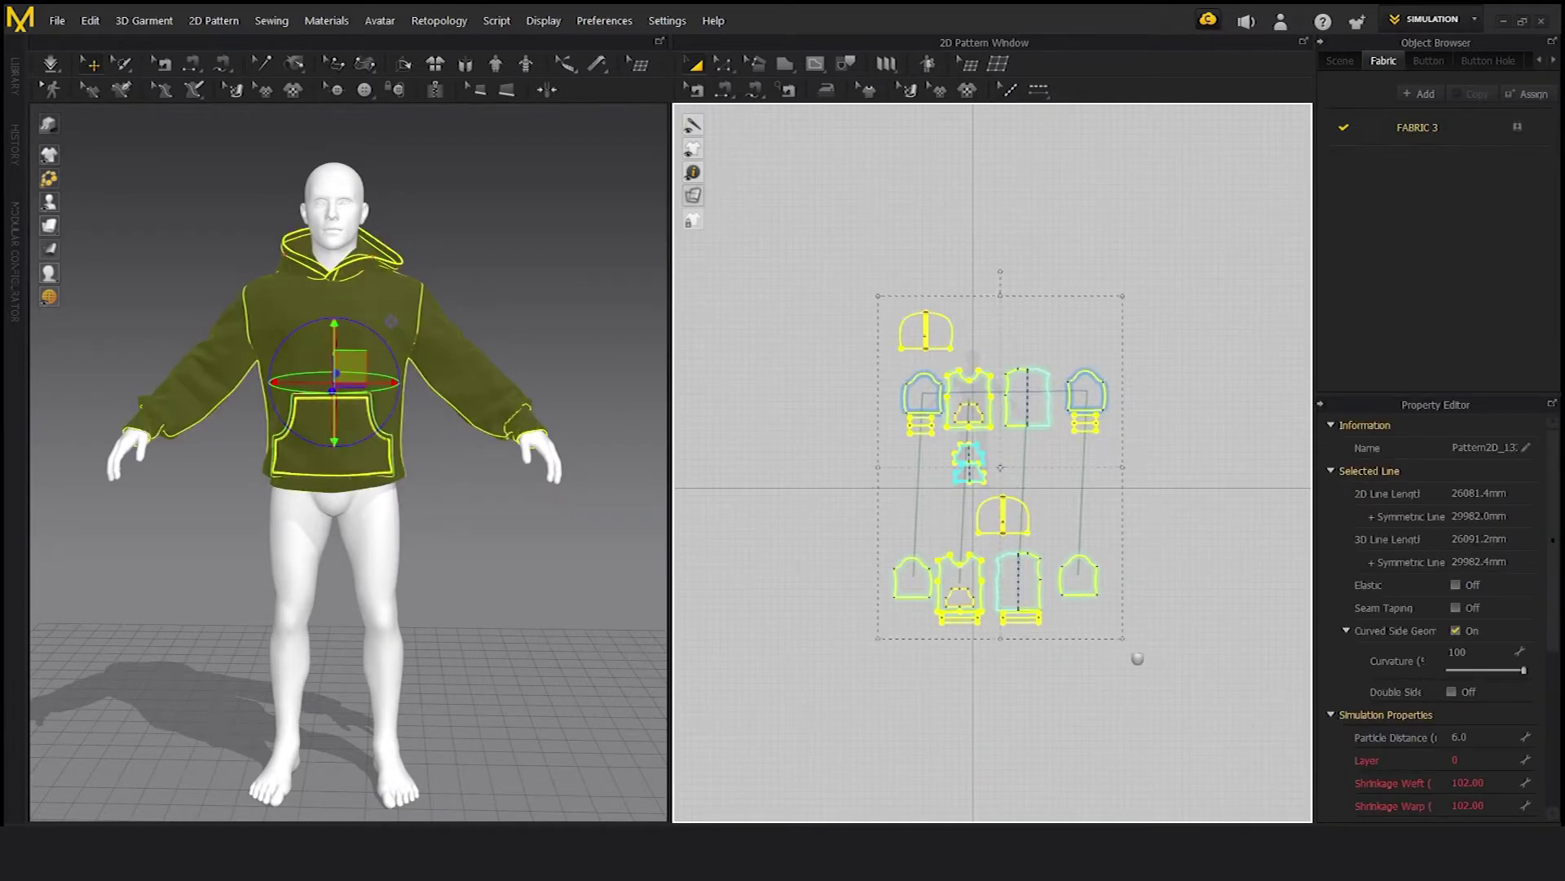
pyautogui.moveTo(1142, 653); pyautogui.dragTo(1108, 666, button='right')
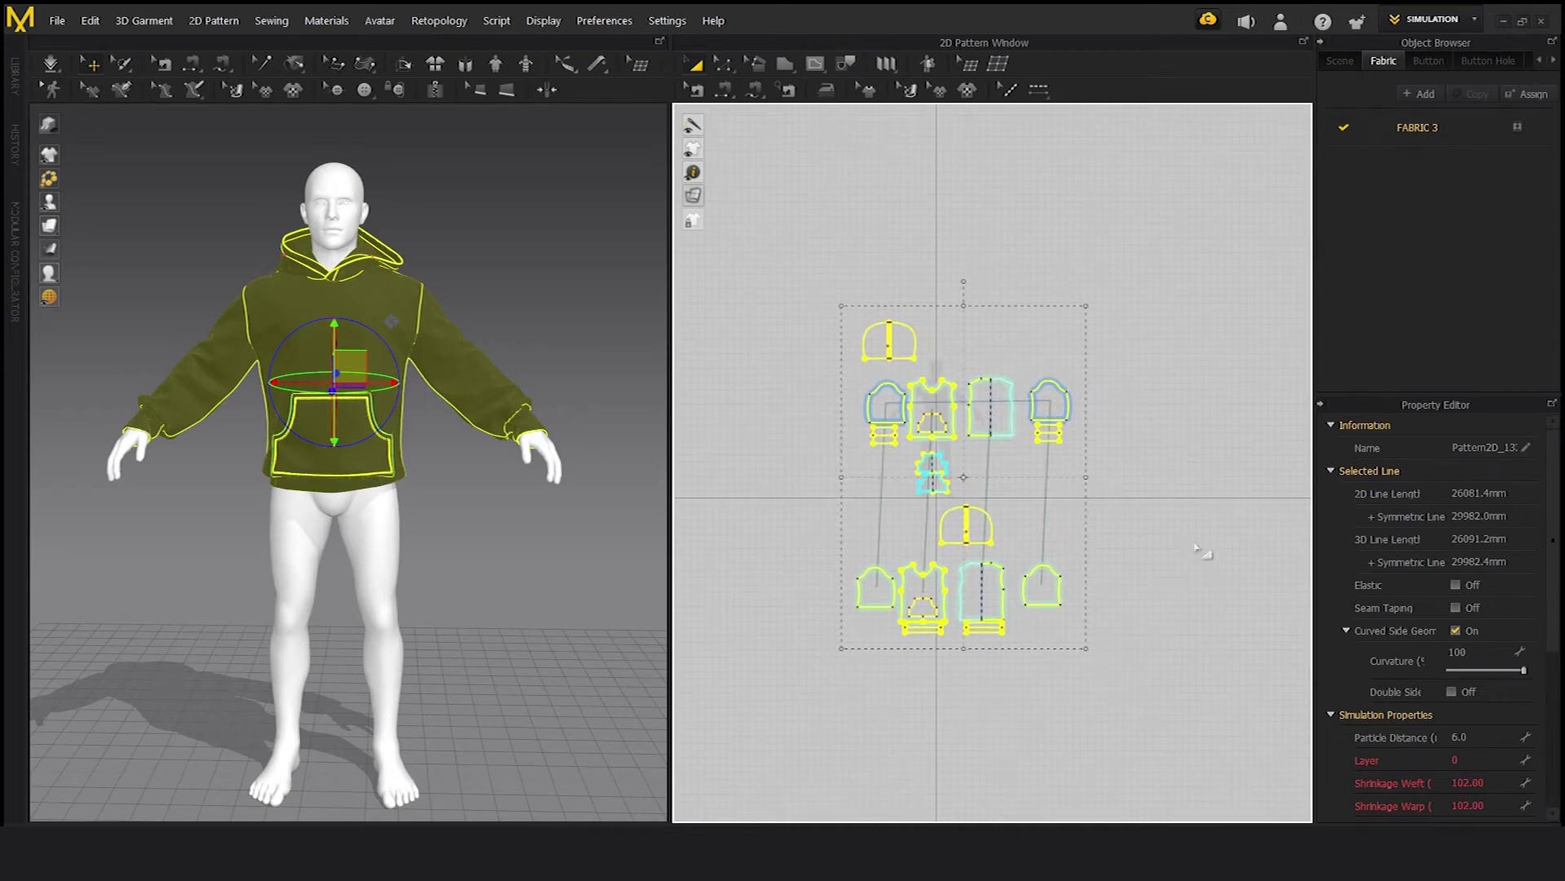
pyautogui.click(1199, 551)
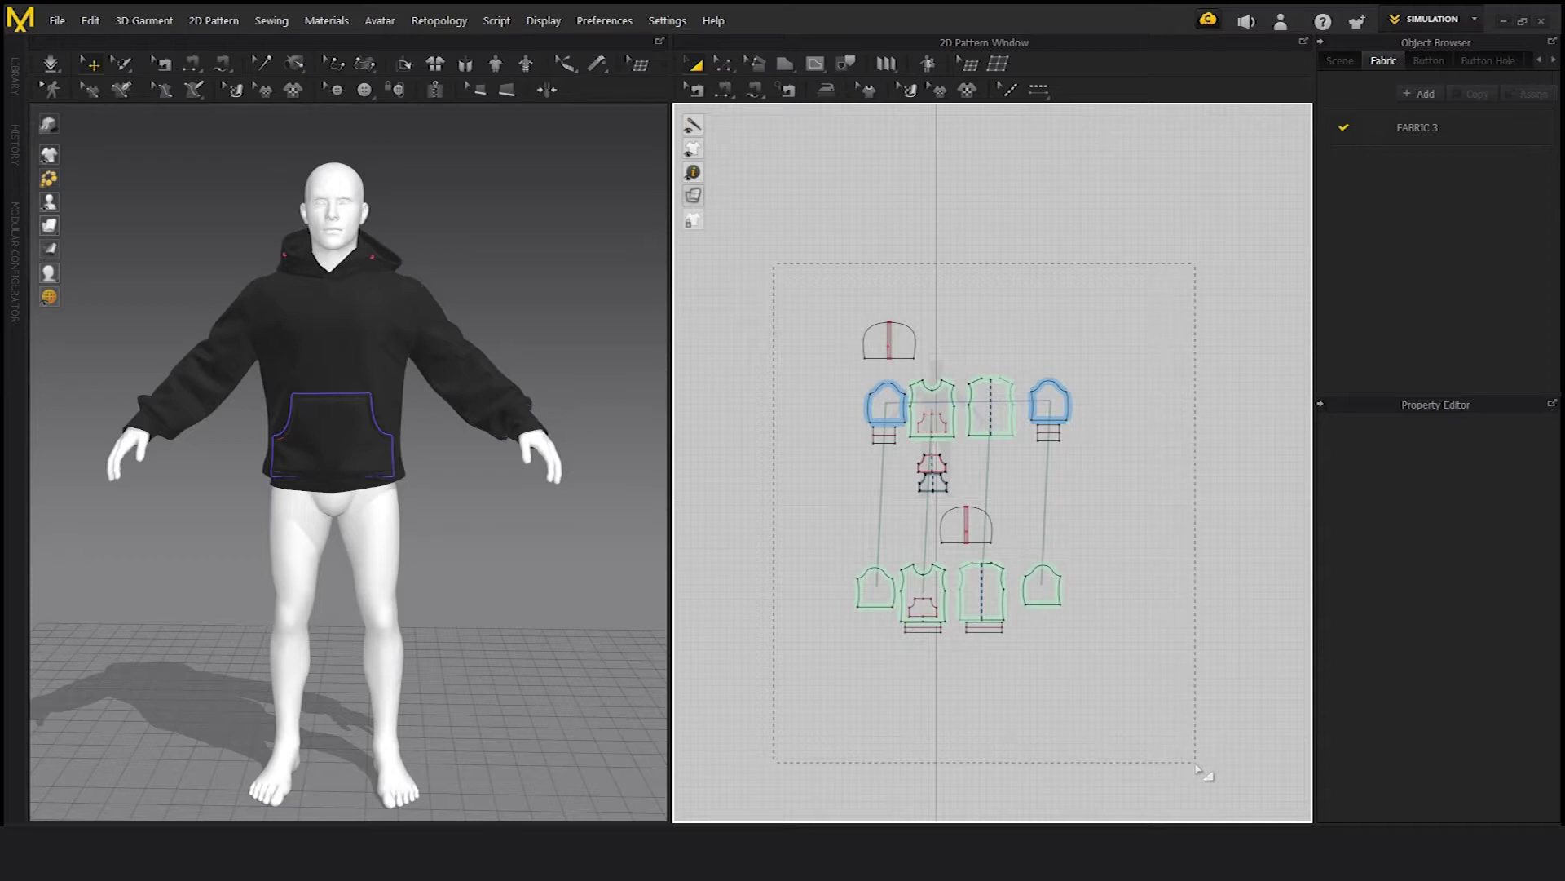
# - Select all pattern pieces and reset them to their flat 2D arrangement in the 3D view
pyautogui.moveTo(1199, 768); pyautogui.dragTo(1198, 768)
pyautogui.scroll(5, 571, 411)
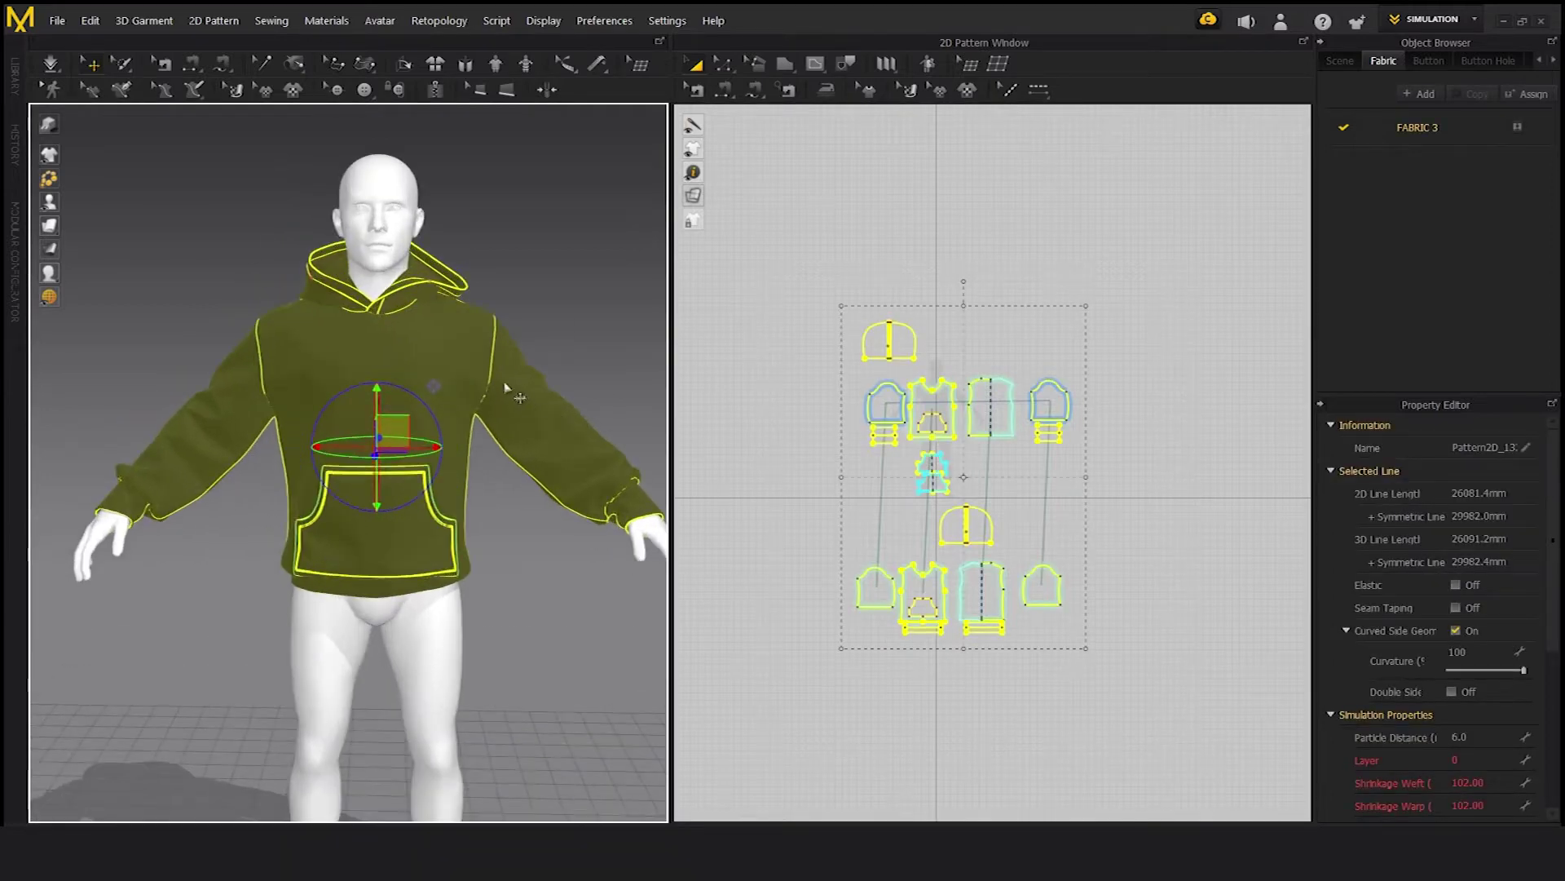
pyautogui.rightClick(477, 354)
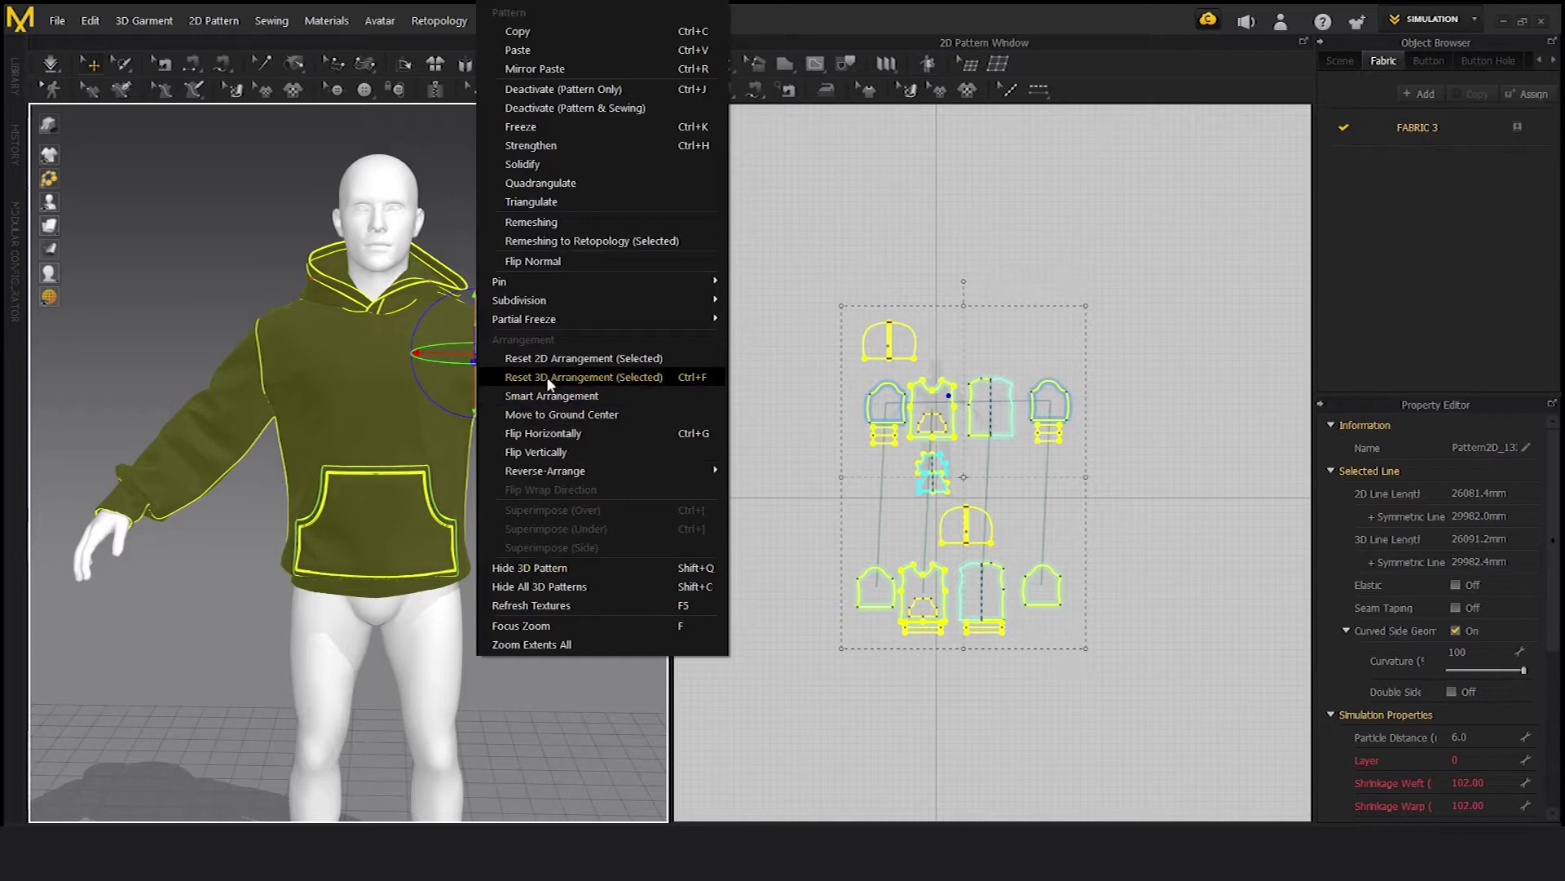
pyautogui.click(522, 358)
pyautogui.scroll(6, 545, 498)
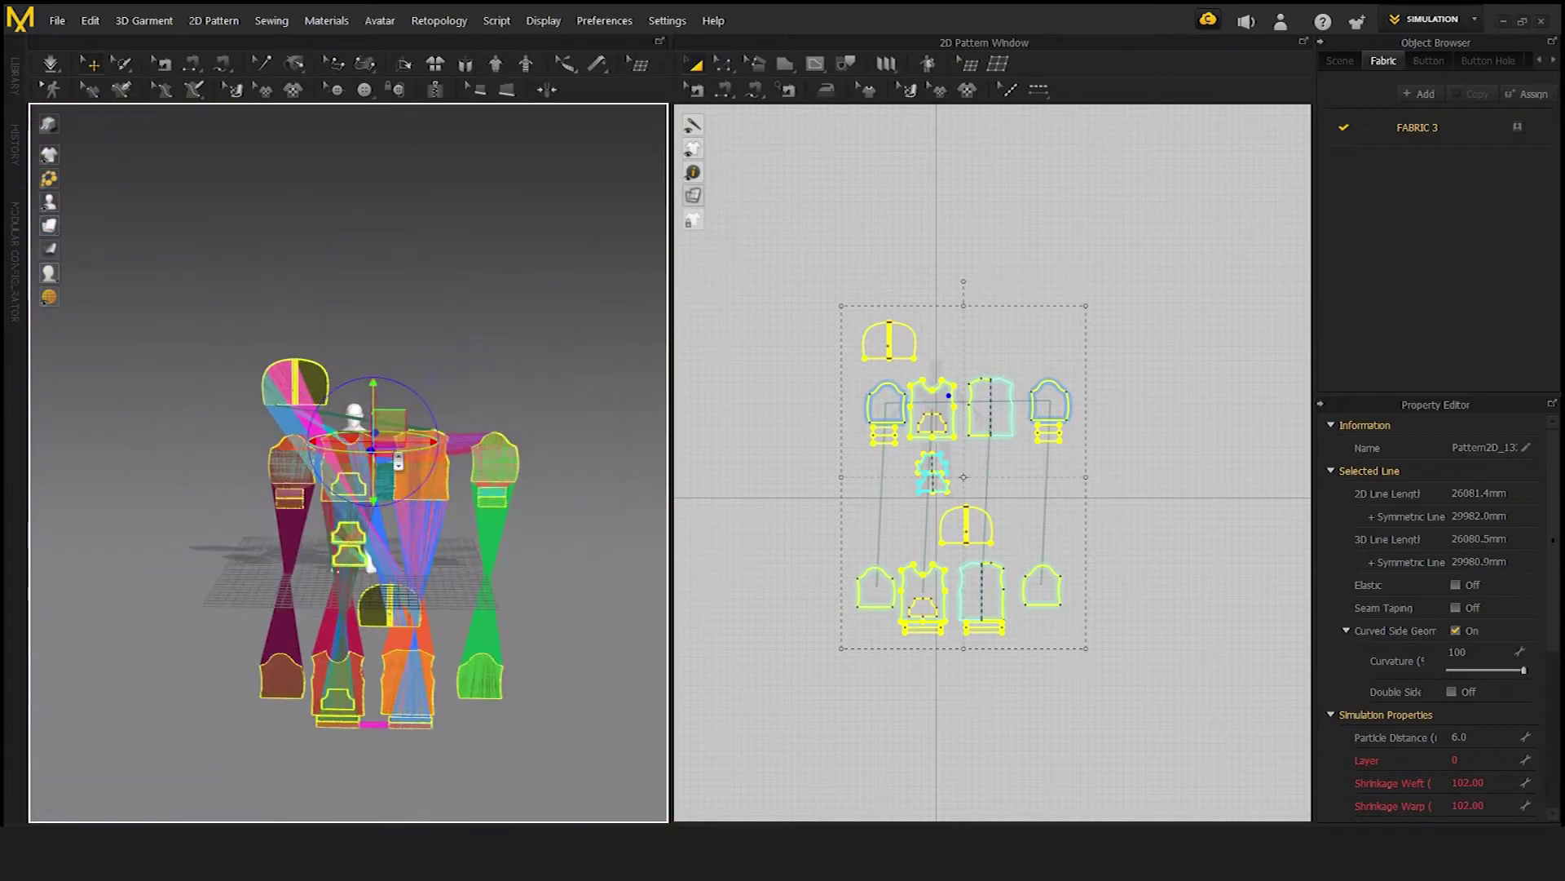
pyautogui.scroll(-4, 505, 428)
pyautogui.scroll(-4, 505, 428)
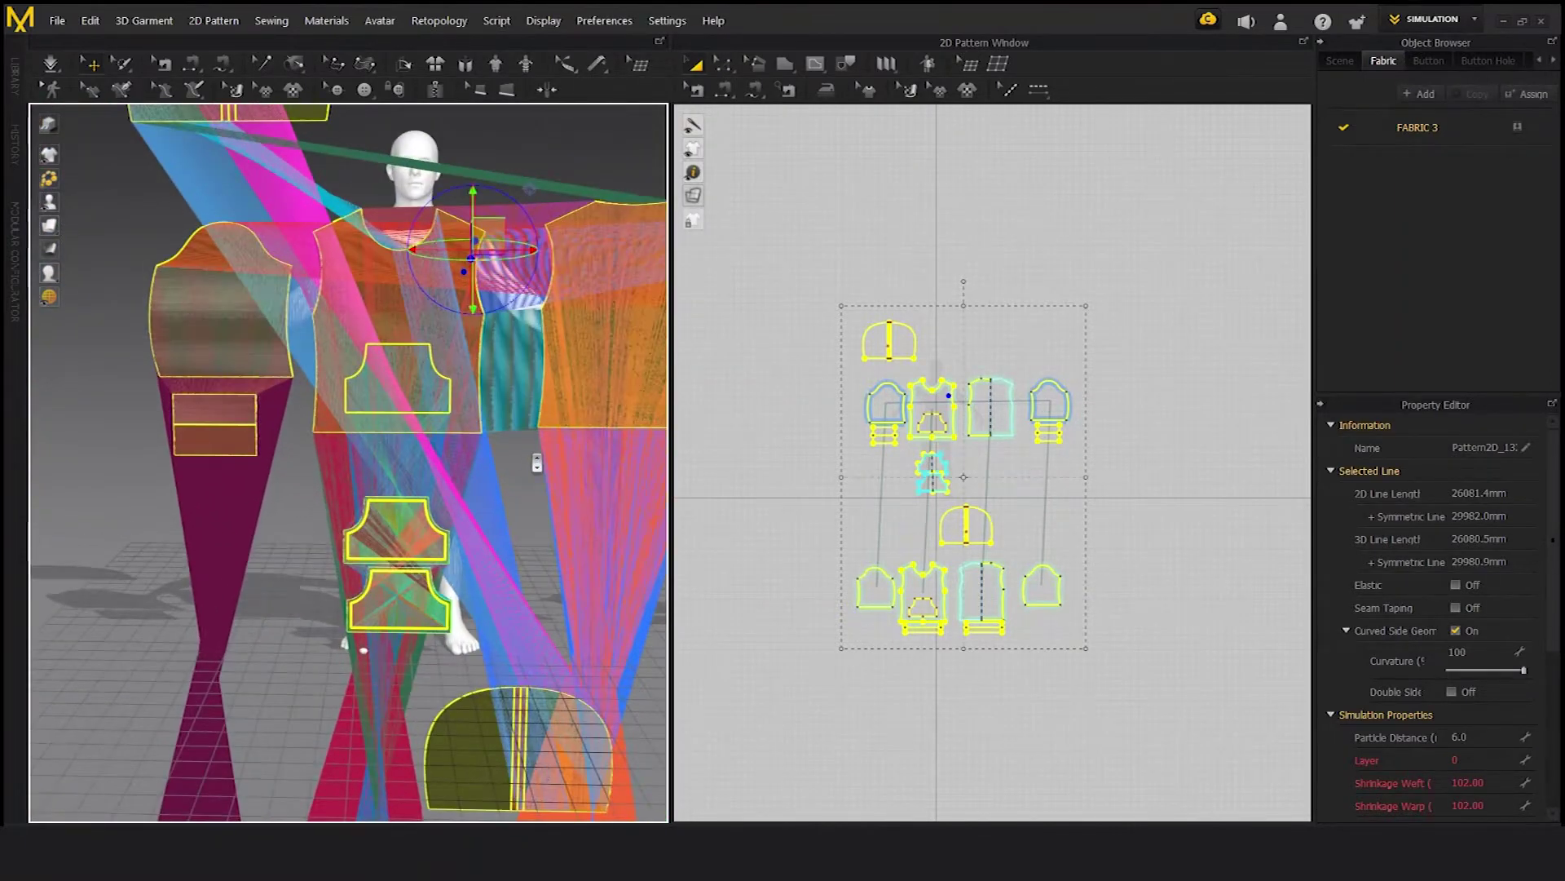
pyautogui.scroll(5, 560, 478)
pyautogui.moveTo(367, 295); pyautogui.dragTo(360, 262, button='middle')
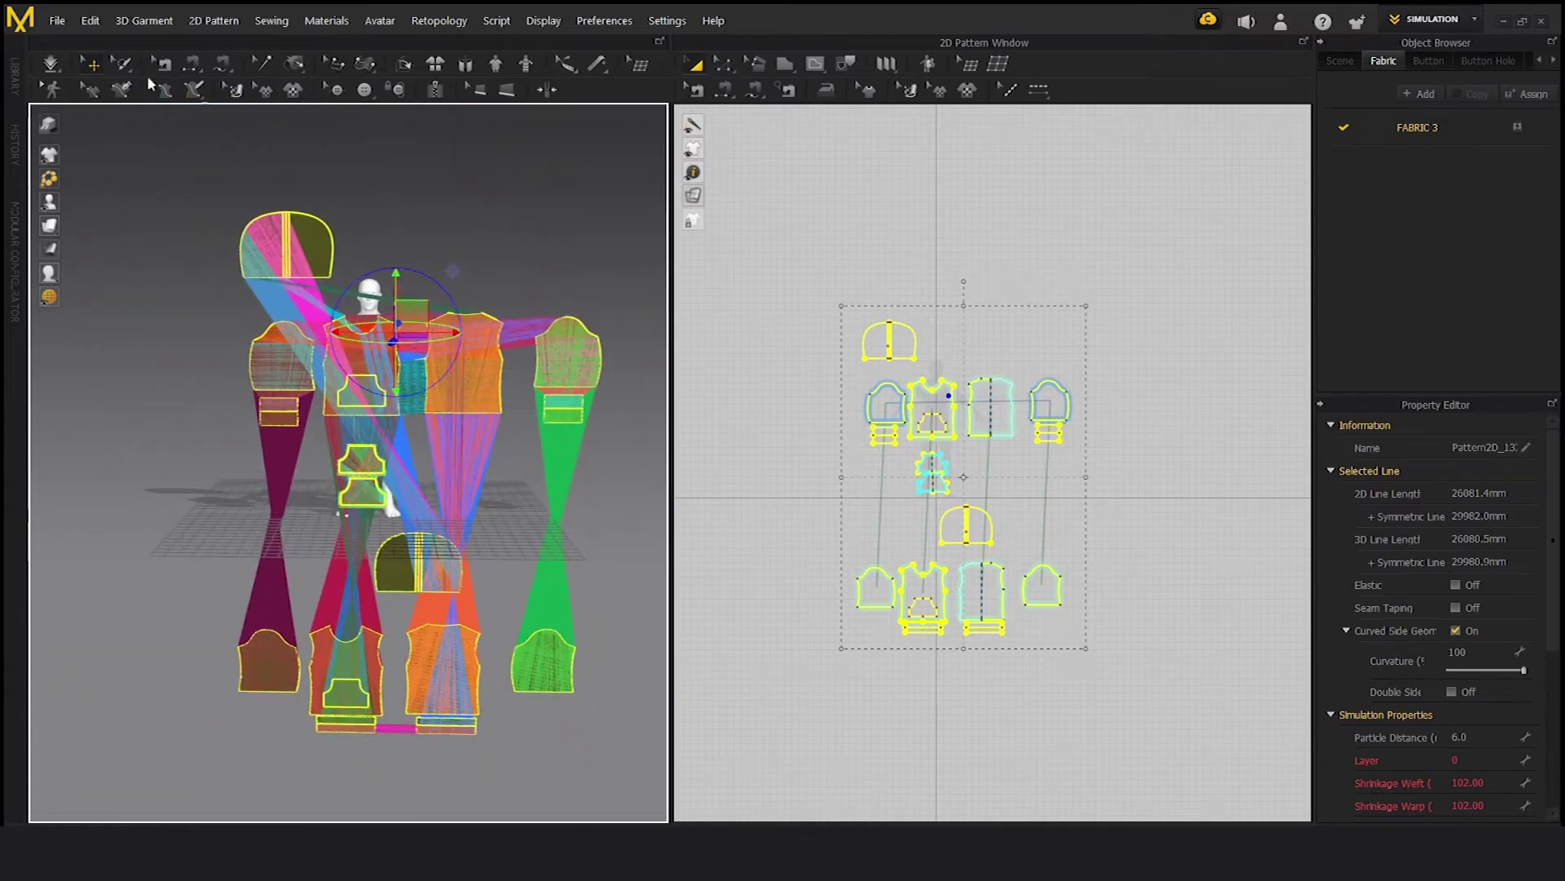
# - Export the flattened patterns as MD_2D_P6.obj as a single object, unwelded and thin, with unified UV coordinates and no avatar
pyautogui.click(58, 23)
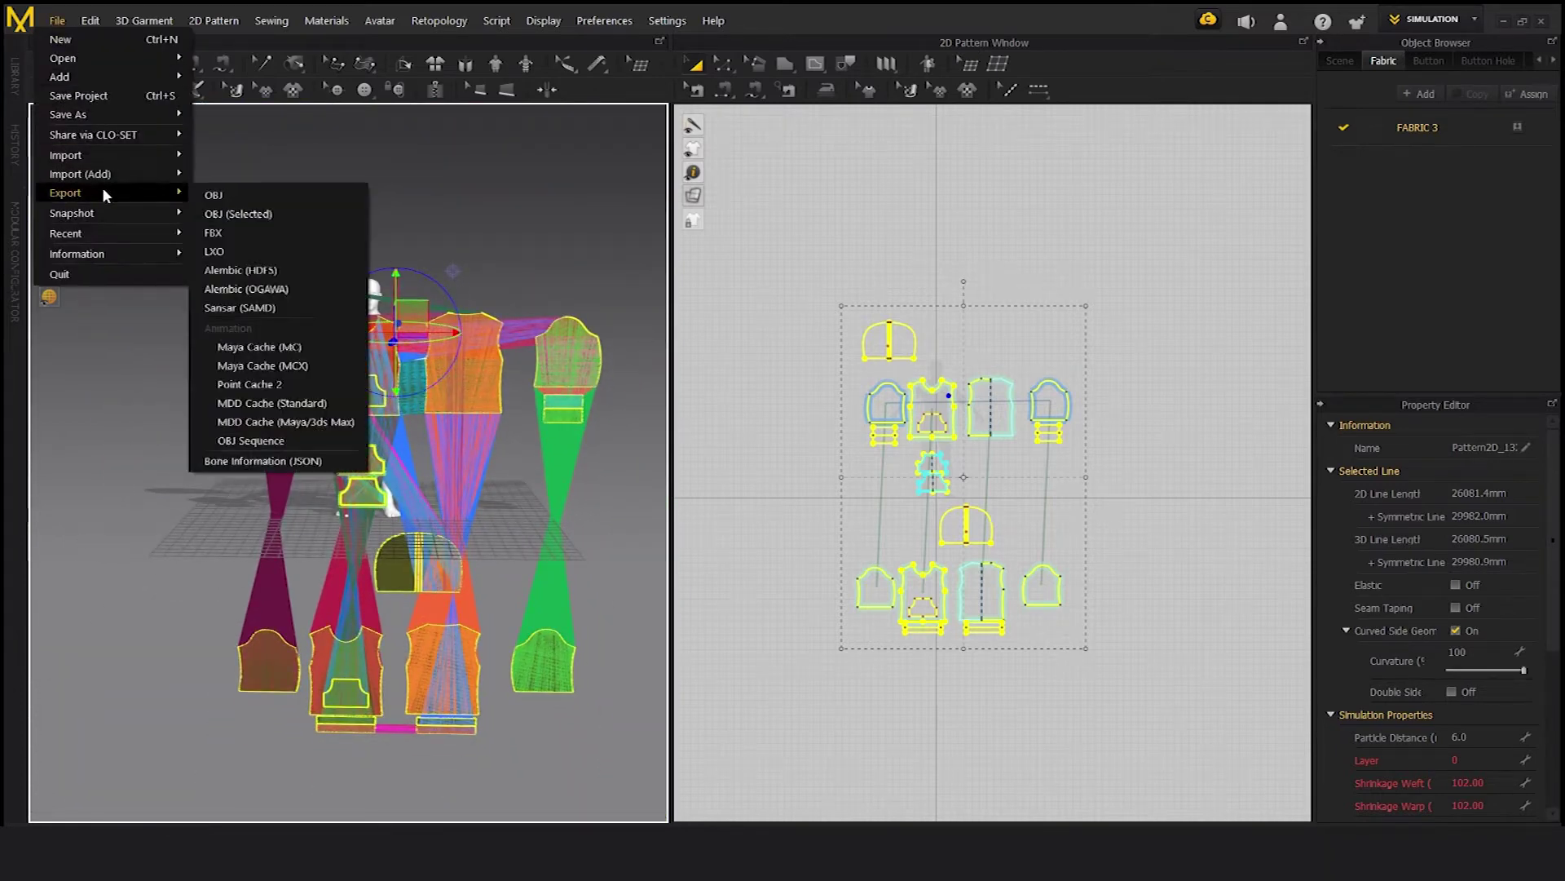
pyautogui.moveTo(105, 210)
pyautogui.click(243, 210)
pyautogui.click(177, 147)
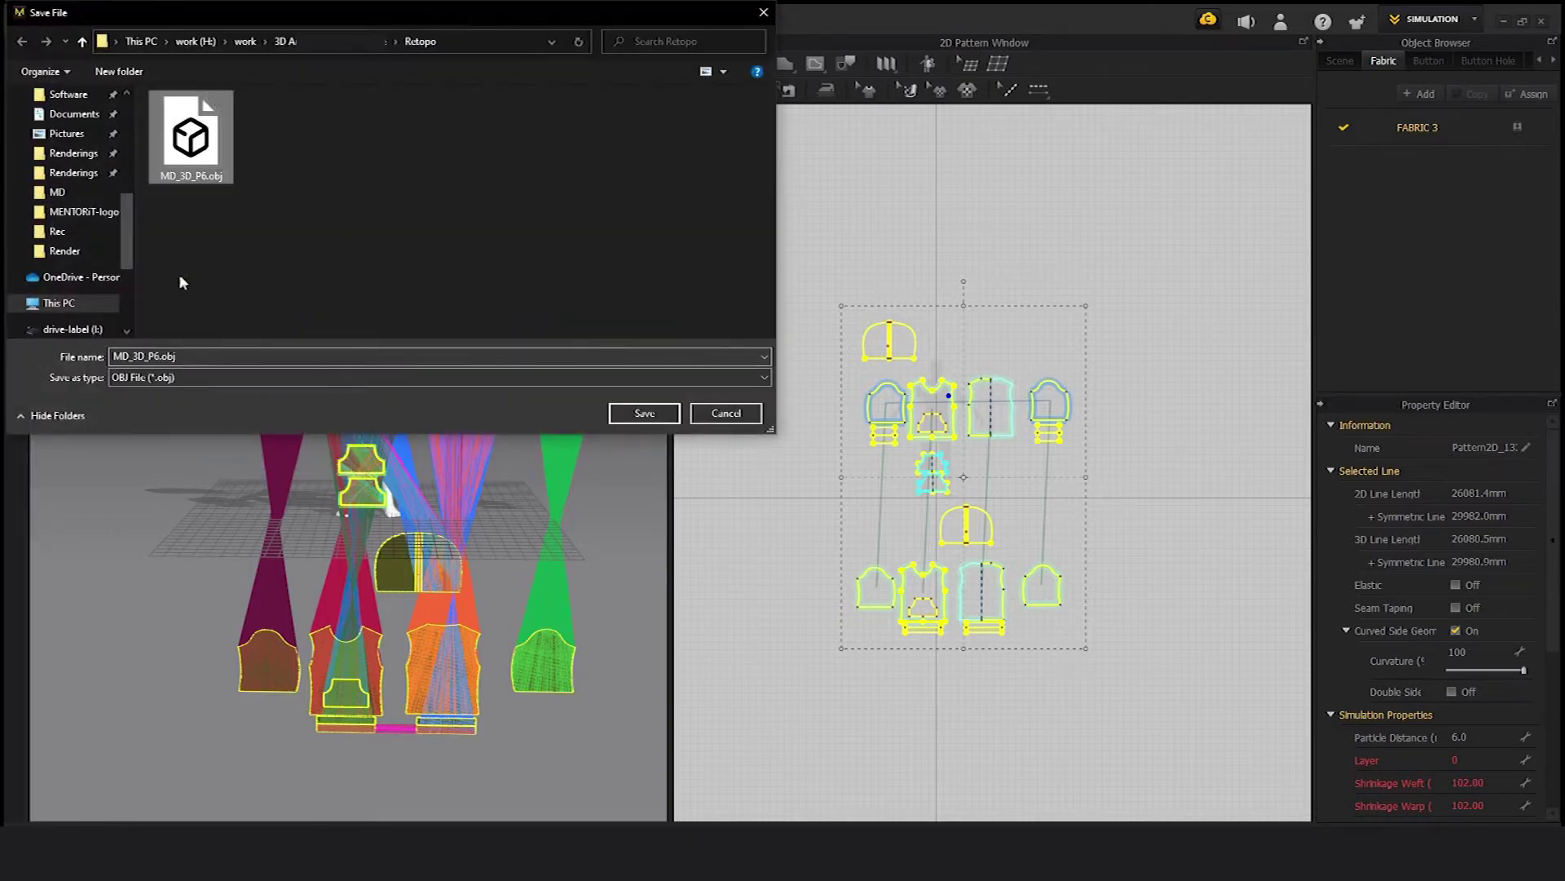
pyautogui.click(138, 357)
pyautogui.click(136, 357)
pyautogui.press('BackSpace')
pyautogui.write('2')
pyautogui.press('Return')
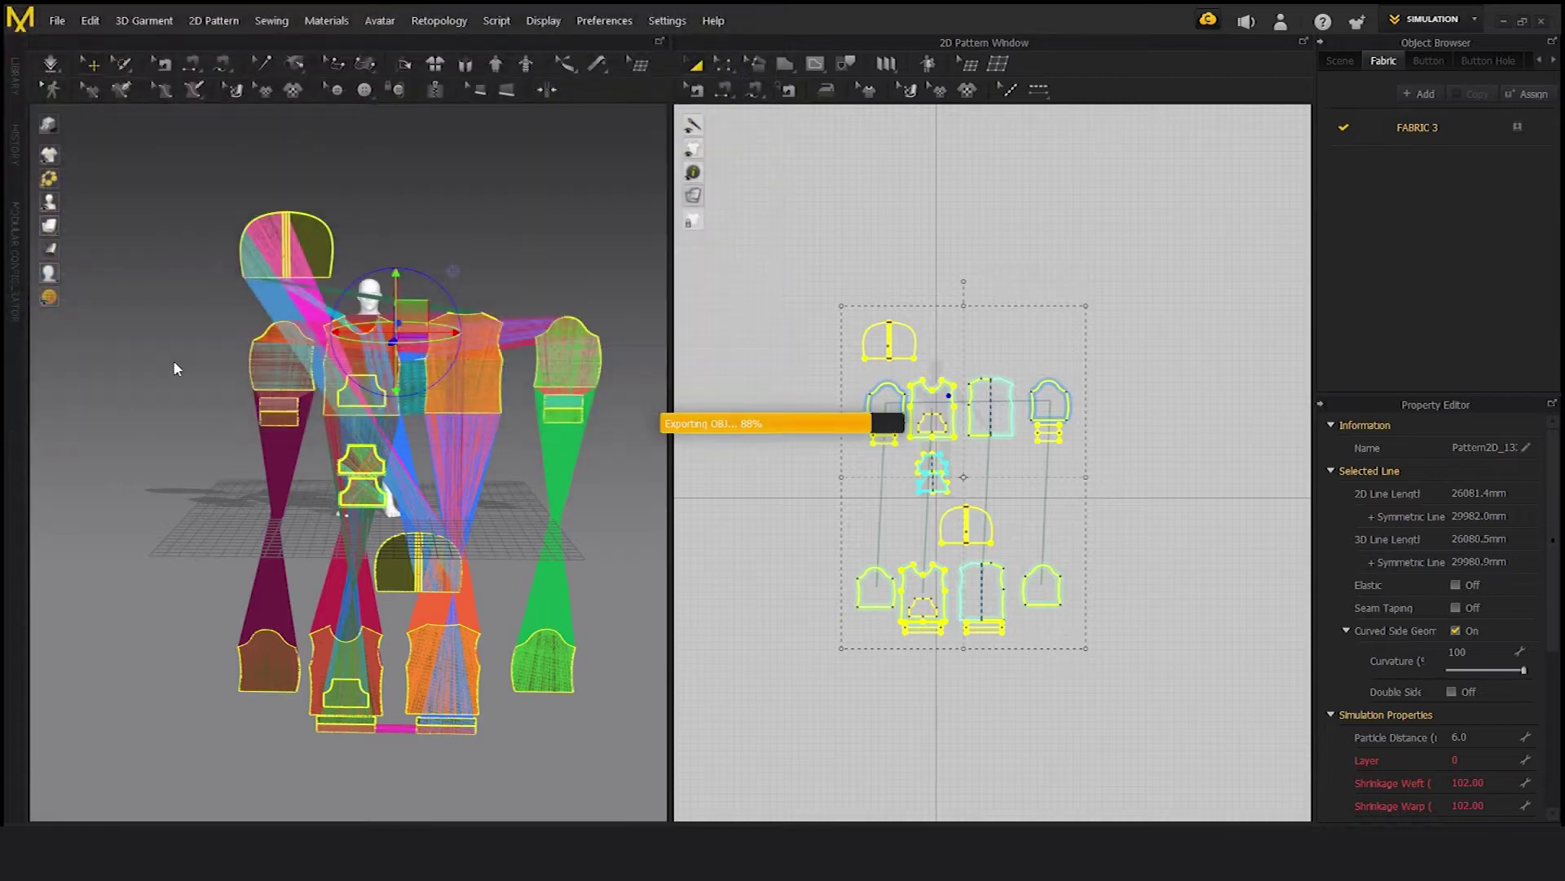
pyautogui.moveTo(752, 135); pyautogui.dragTo(635, 42)
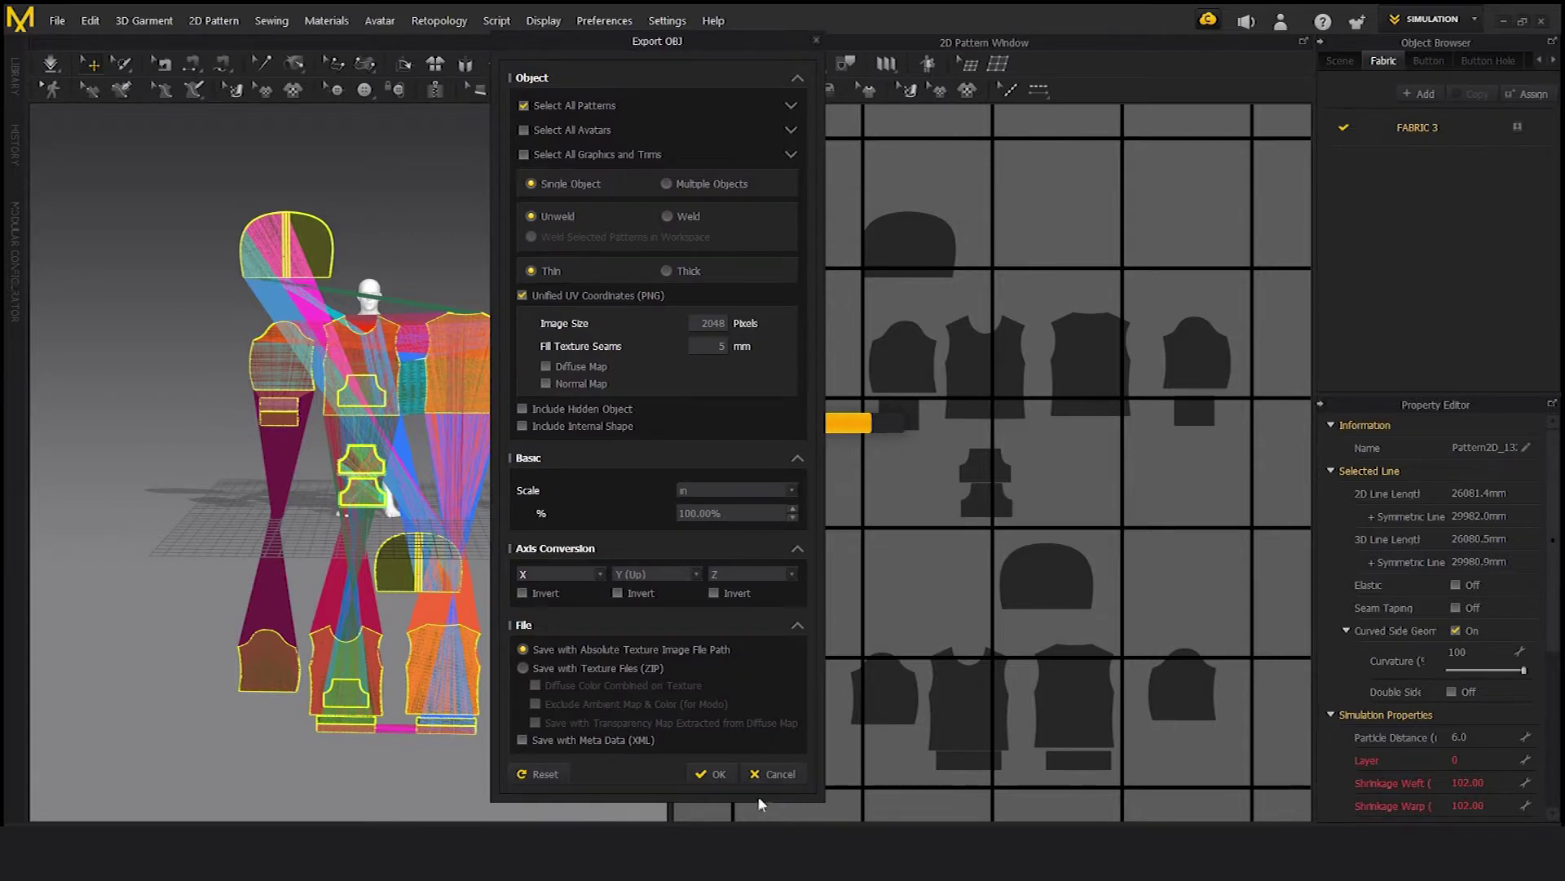
pyautogui.click(710, 775)
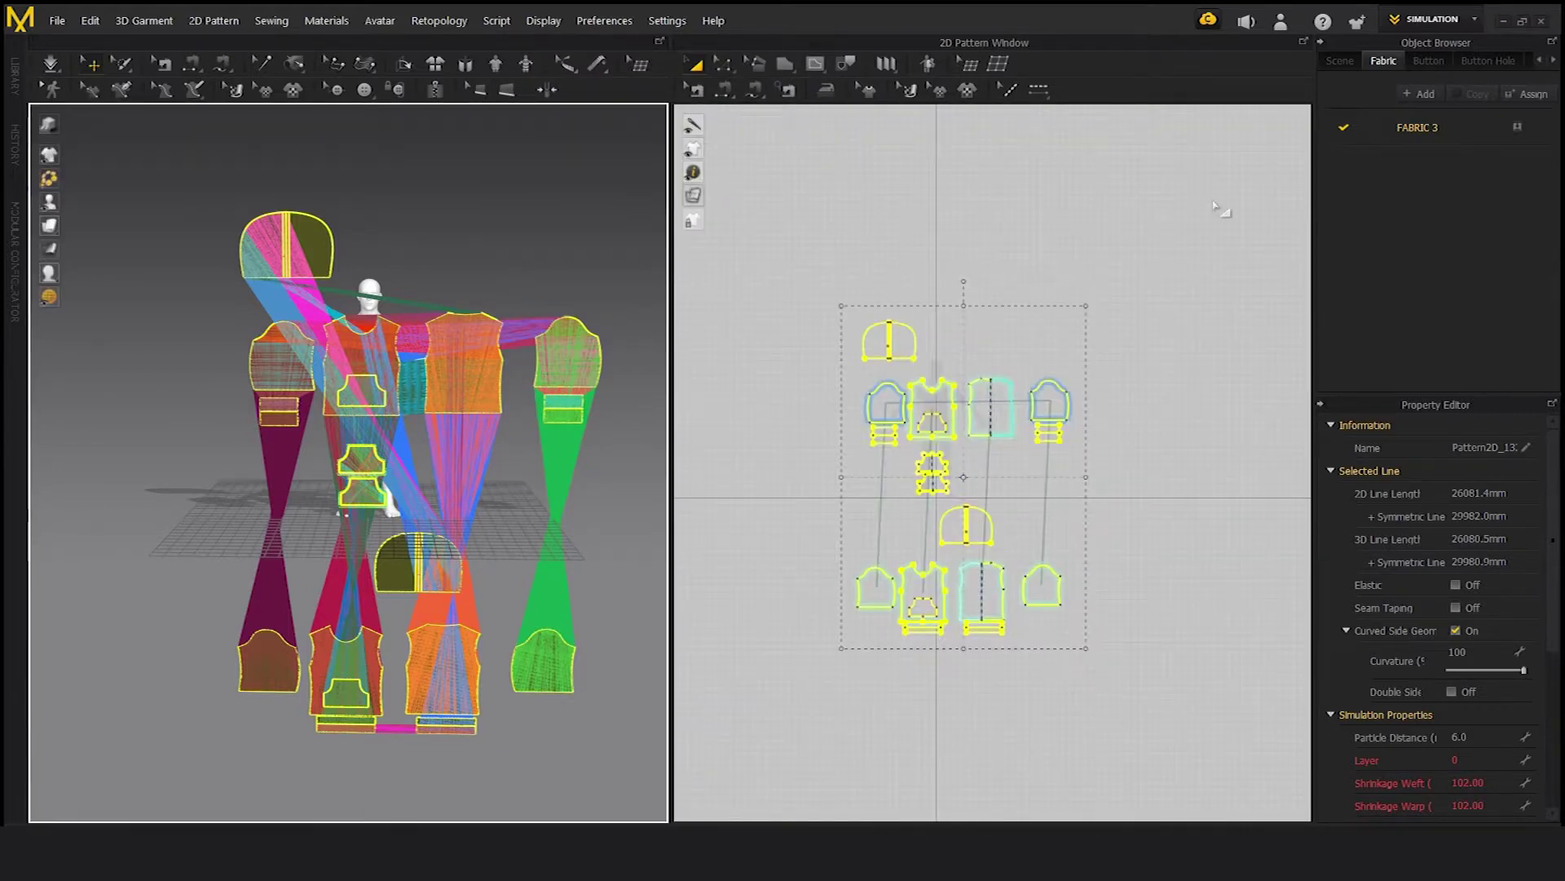
# - Select all the pattern pieces in the 2D layout and display the garment as a mesh in the 3D view
pyautogui.click(1206, 215)
pyautogui.scroll(3, 923, 466)
pyautogui.scroll(4, 950, 489)
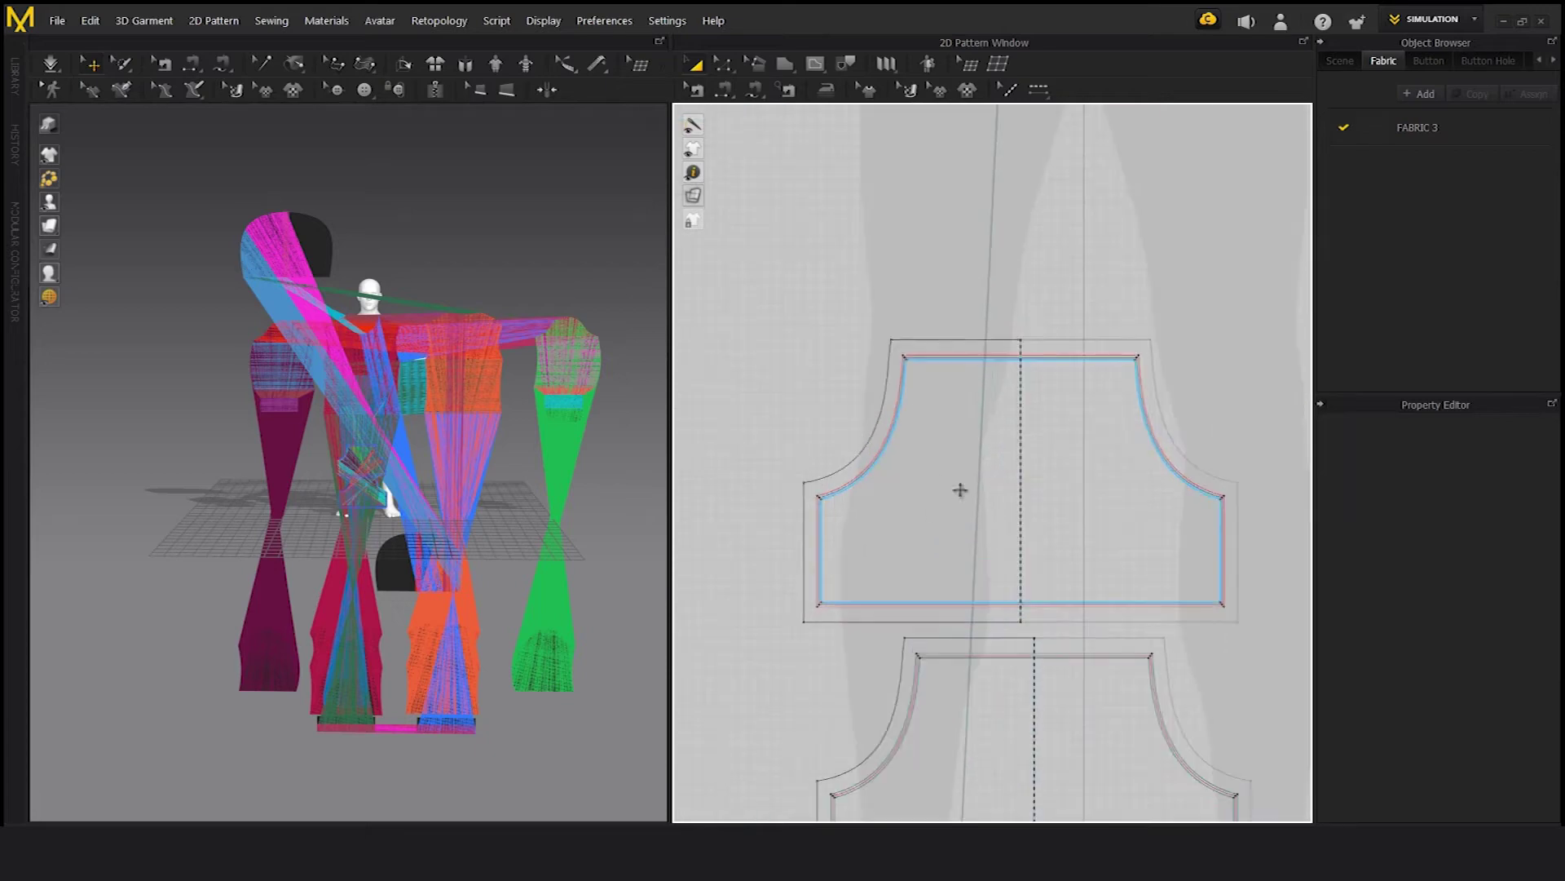
pyautogui.scroll(-10, 897, 440)
pyautogui.moveTo(872, 340); pyautogui.dragTo(1160, 646)
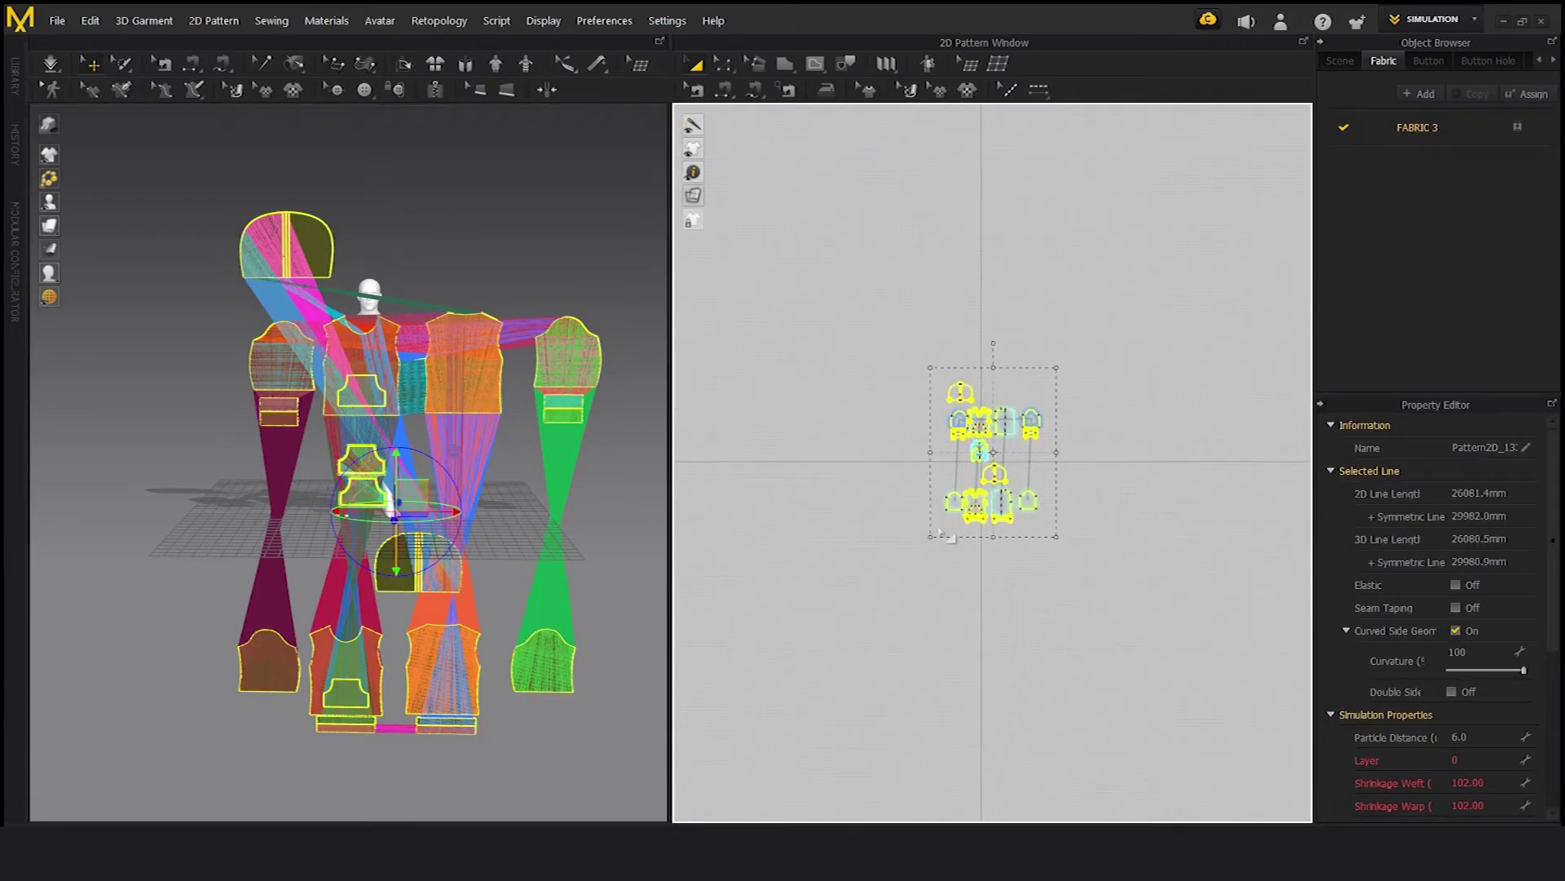
pyautogui.scroll(5, 251, 333)
pyautogui.scroll(10, 252, 333)
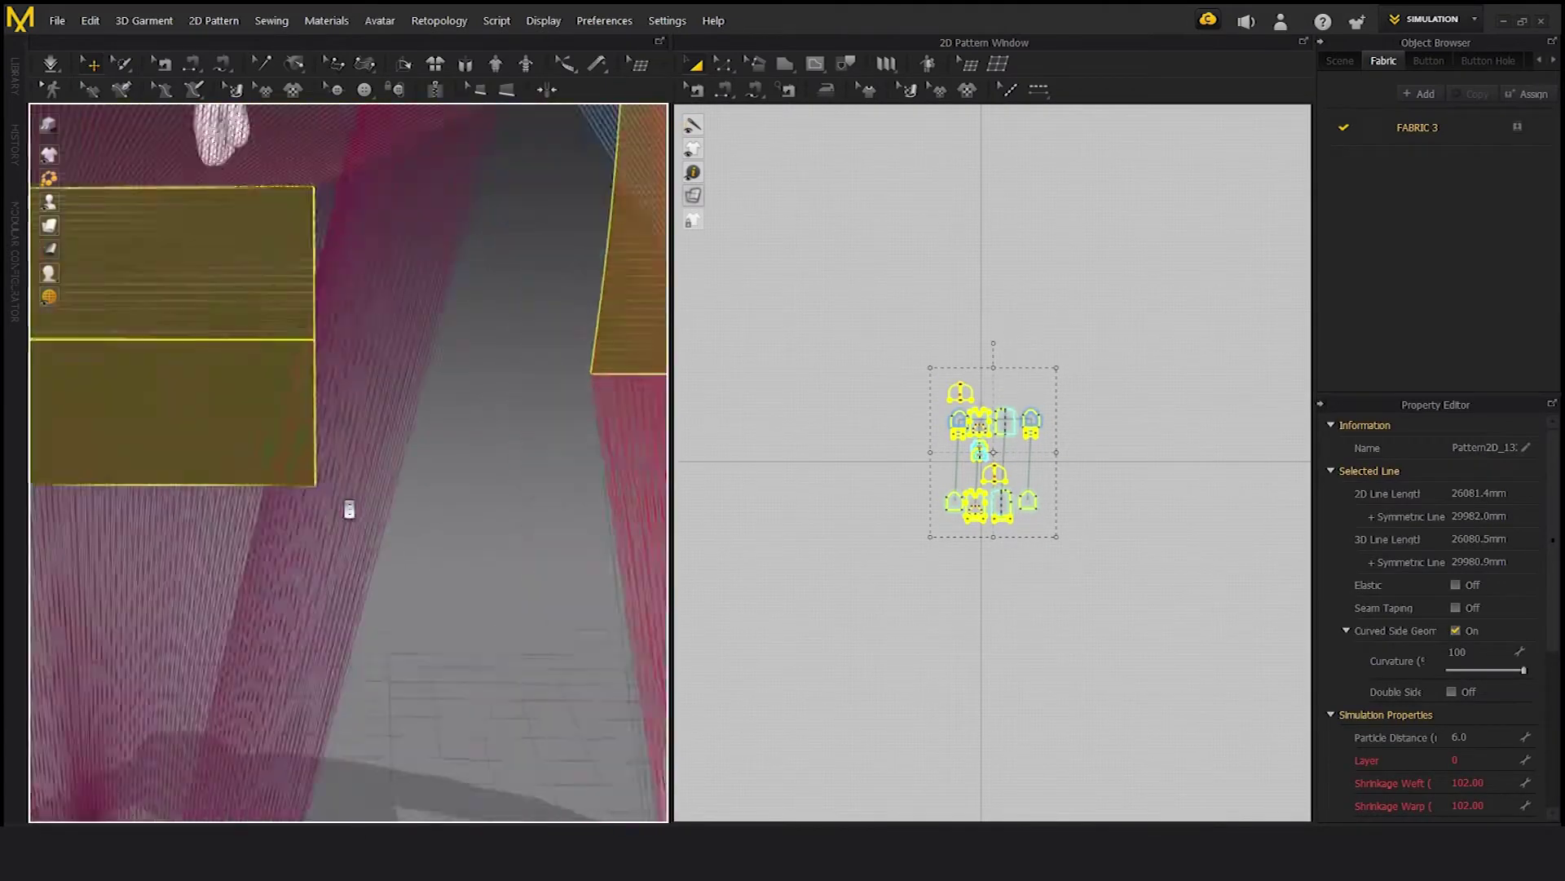
pyautogui.moveTo(52, 167)
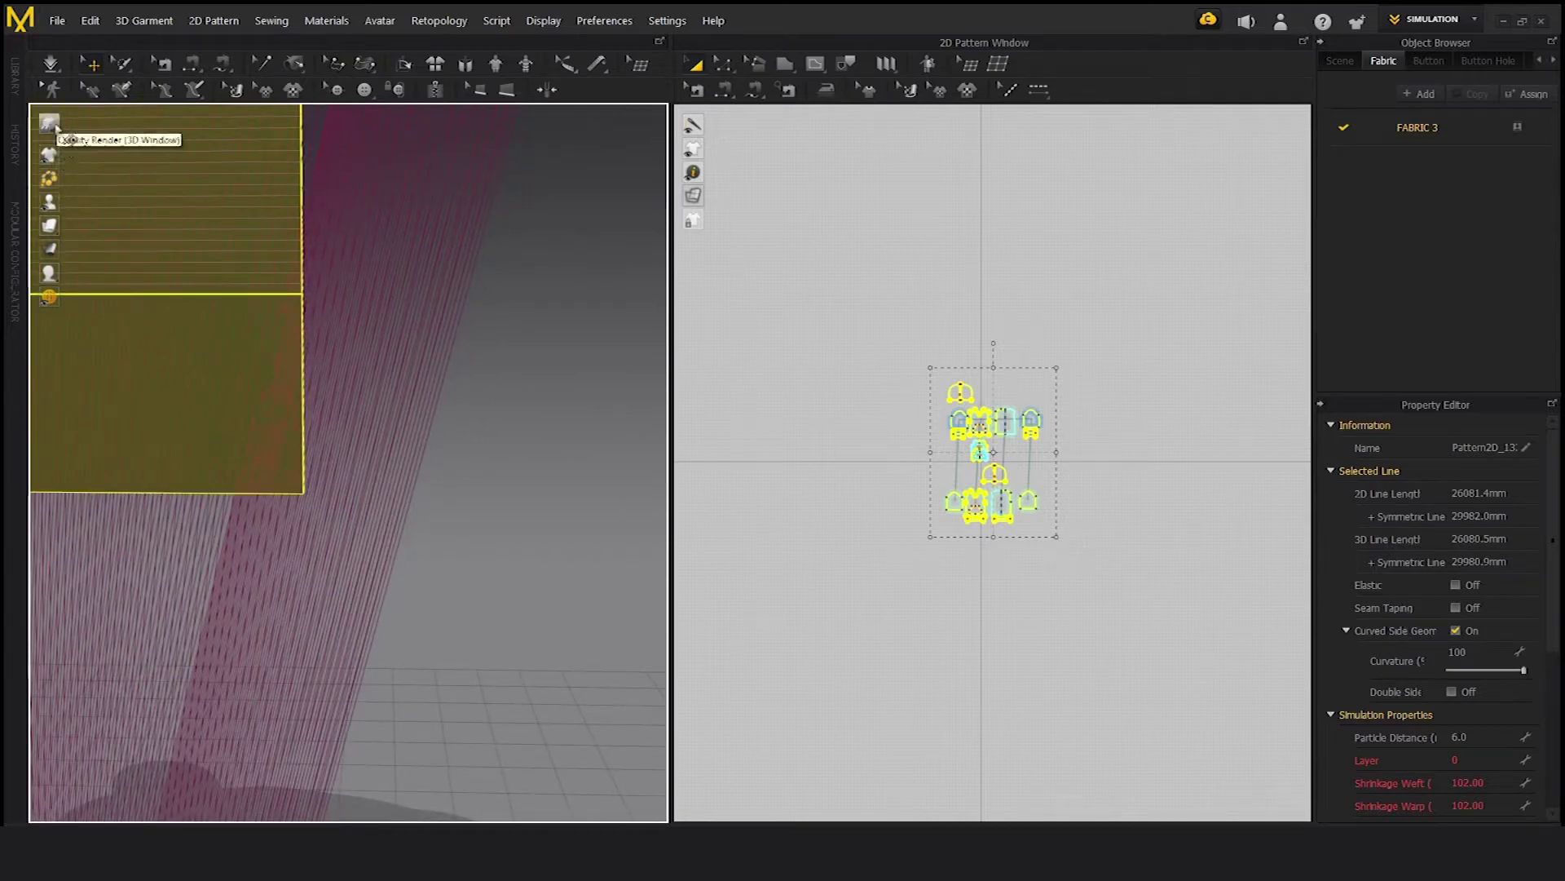
pyautogui.moveTo(50, 236)
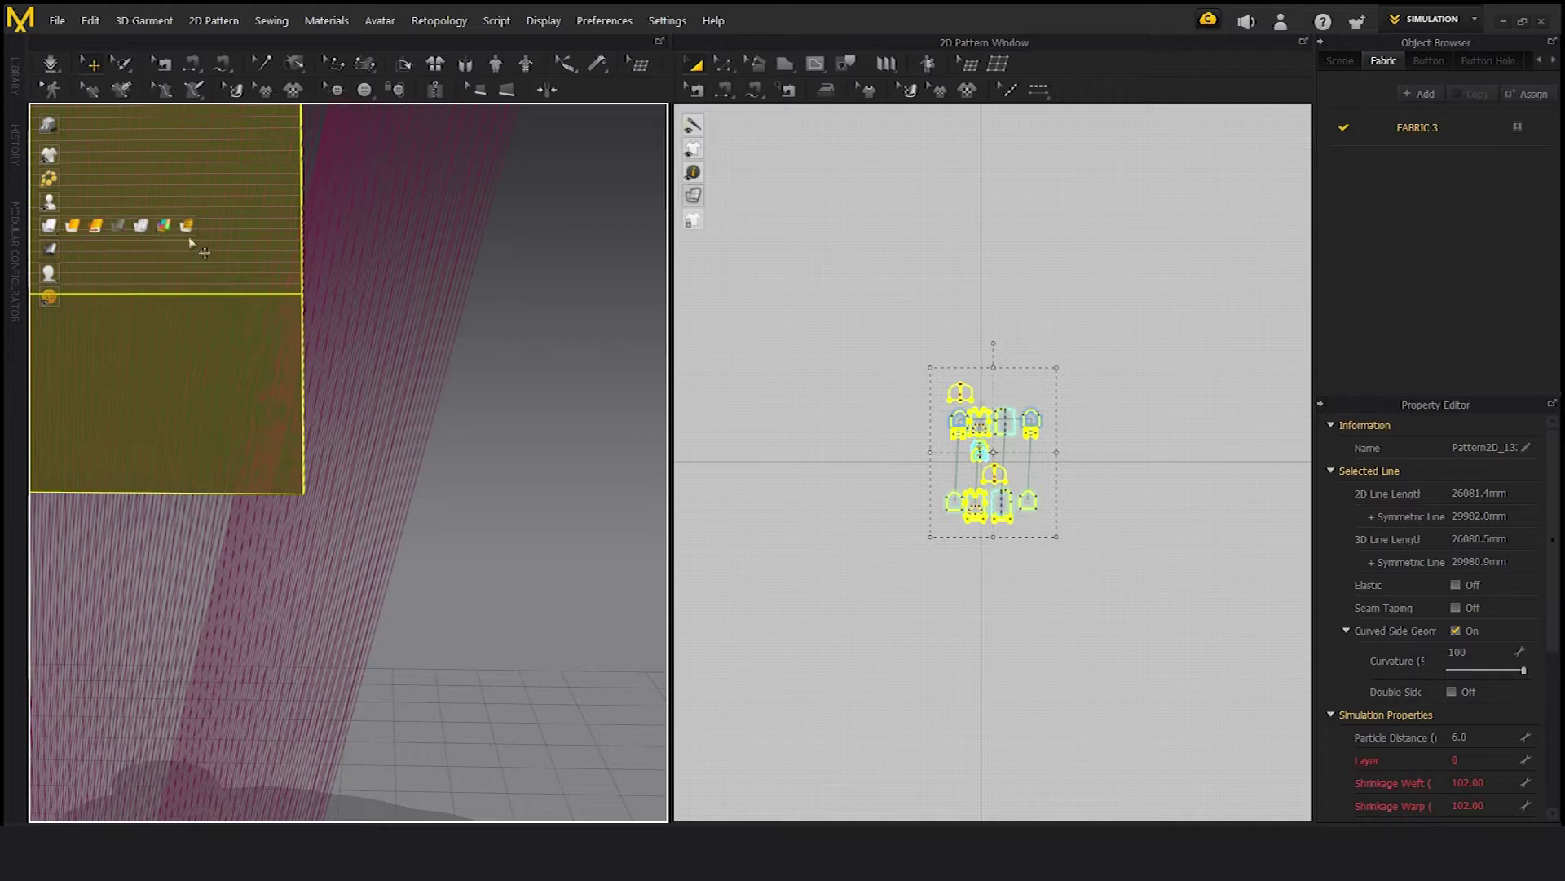
pyautogui.click(142, 228)
pyautogui.scroll(-6, 446, 417)
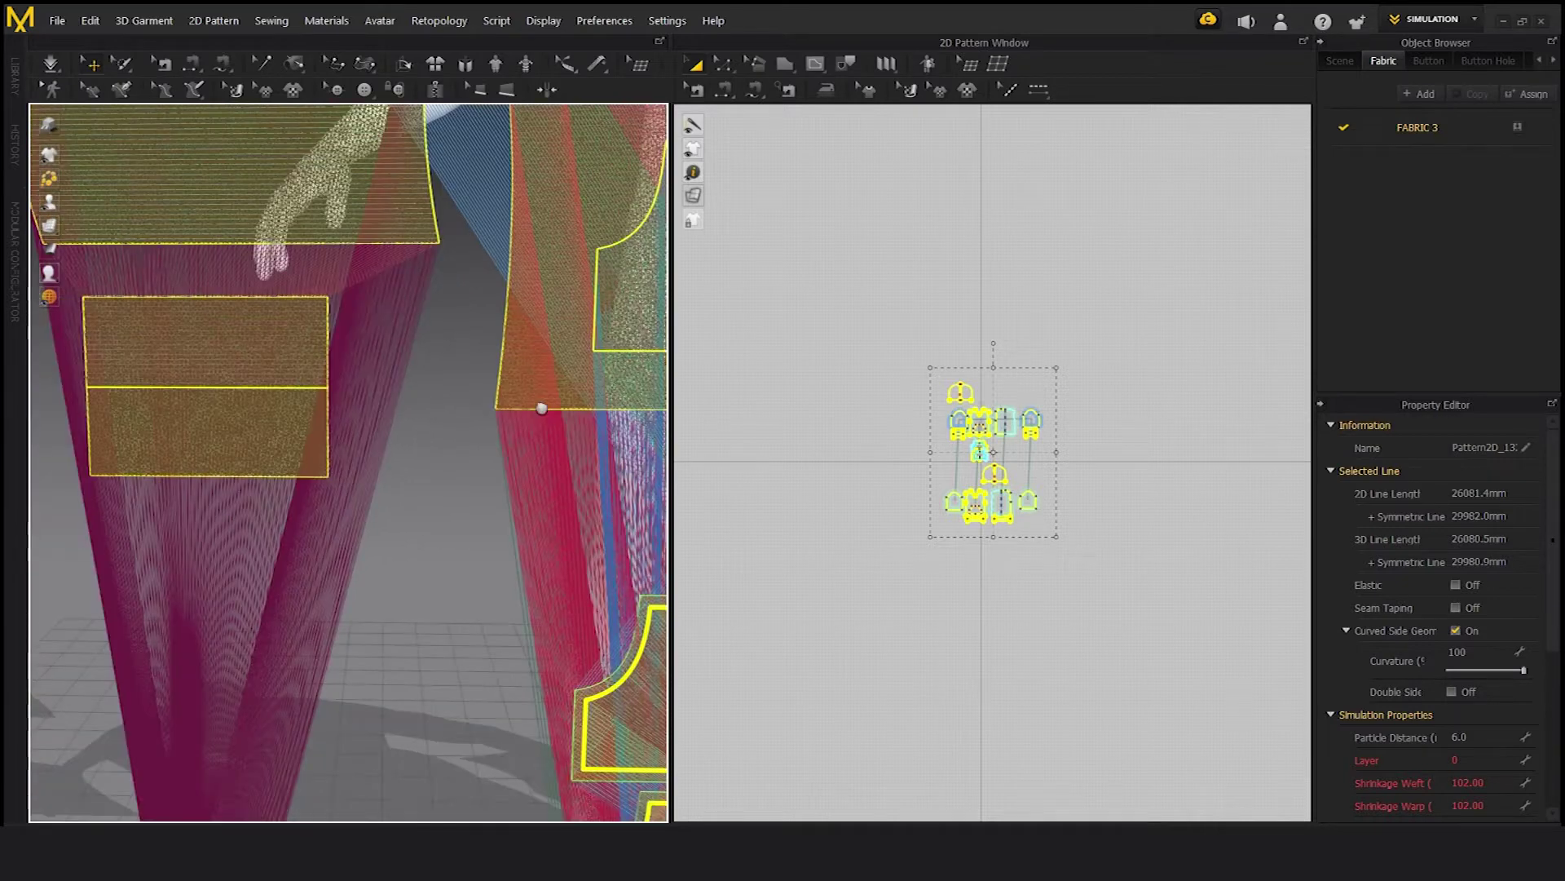
# - Coarsen the mesh of all selected patterns by setting the particle distance to 20, then to 40
pyautogui.scroll(2, 463, 528)
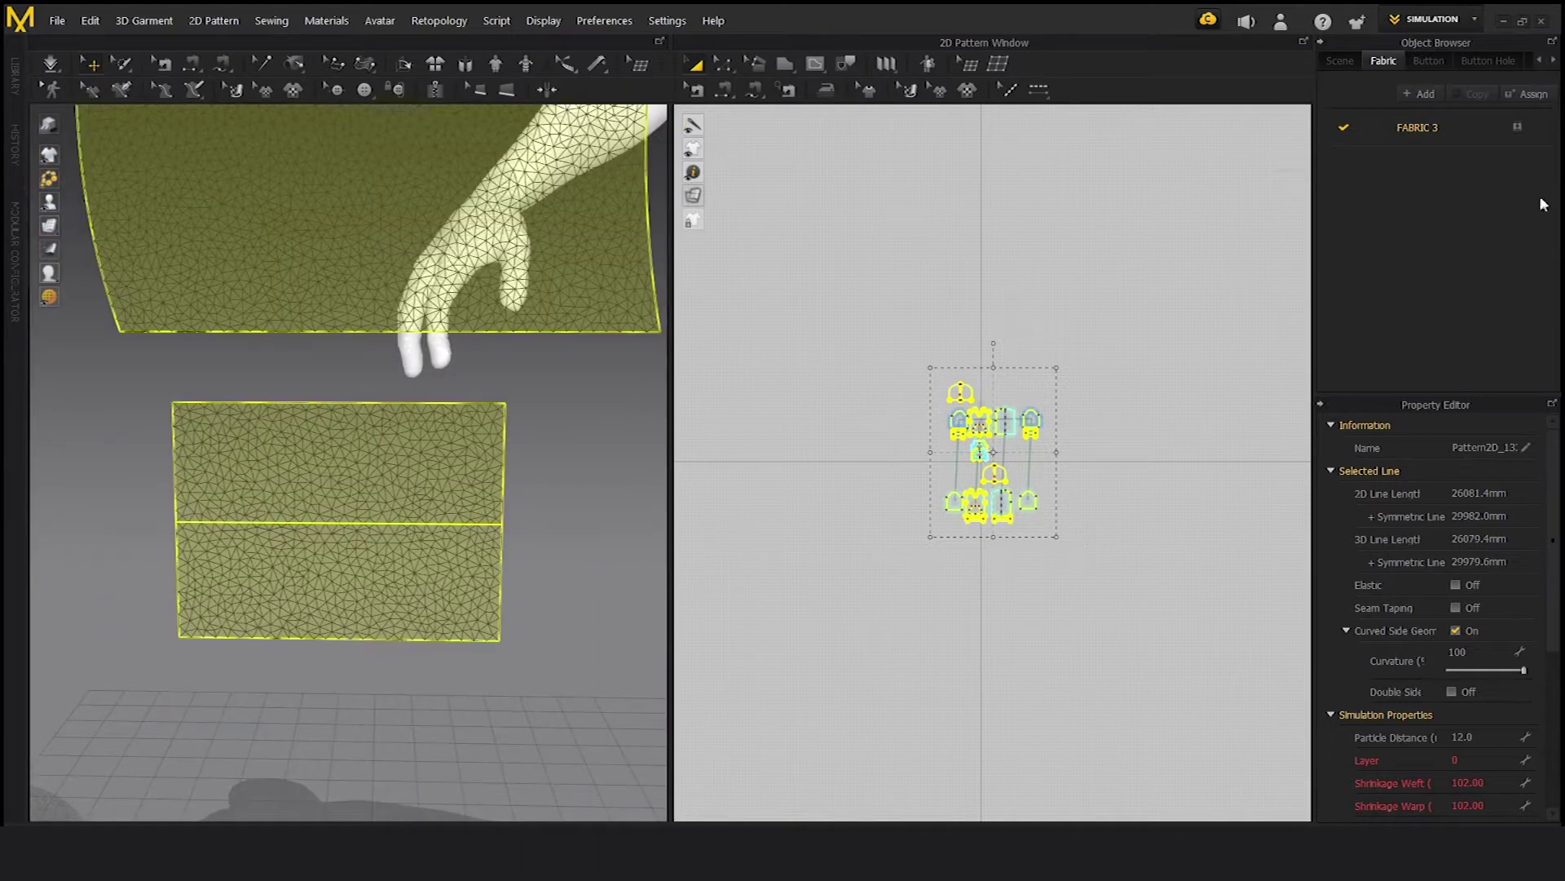
pyautogui.moveTo(985, 223); pyautogui.dragTo(1009, 291, button='middle')
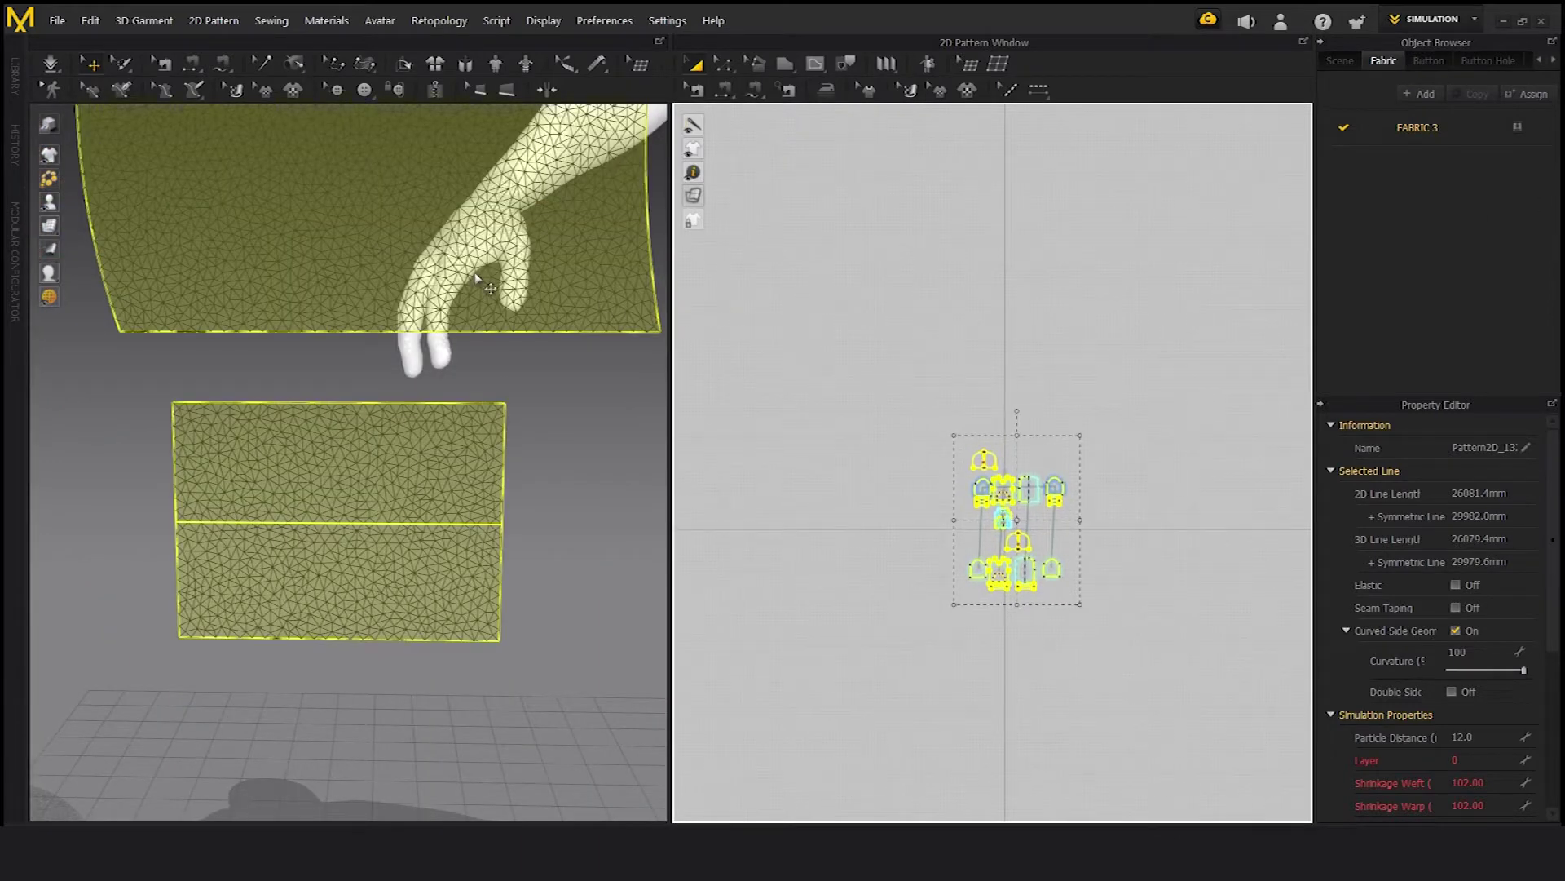
pyautogui.scroll(-3, 476, 278)
pyautogui.moveTo(582, 296); pyautogui.dragTo(564, 366, button='middle')
pyautogui.scroll(2, 564, 368)
pyautogui.click(1485, 735)
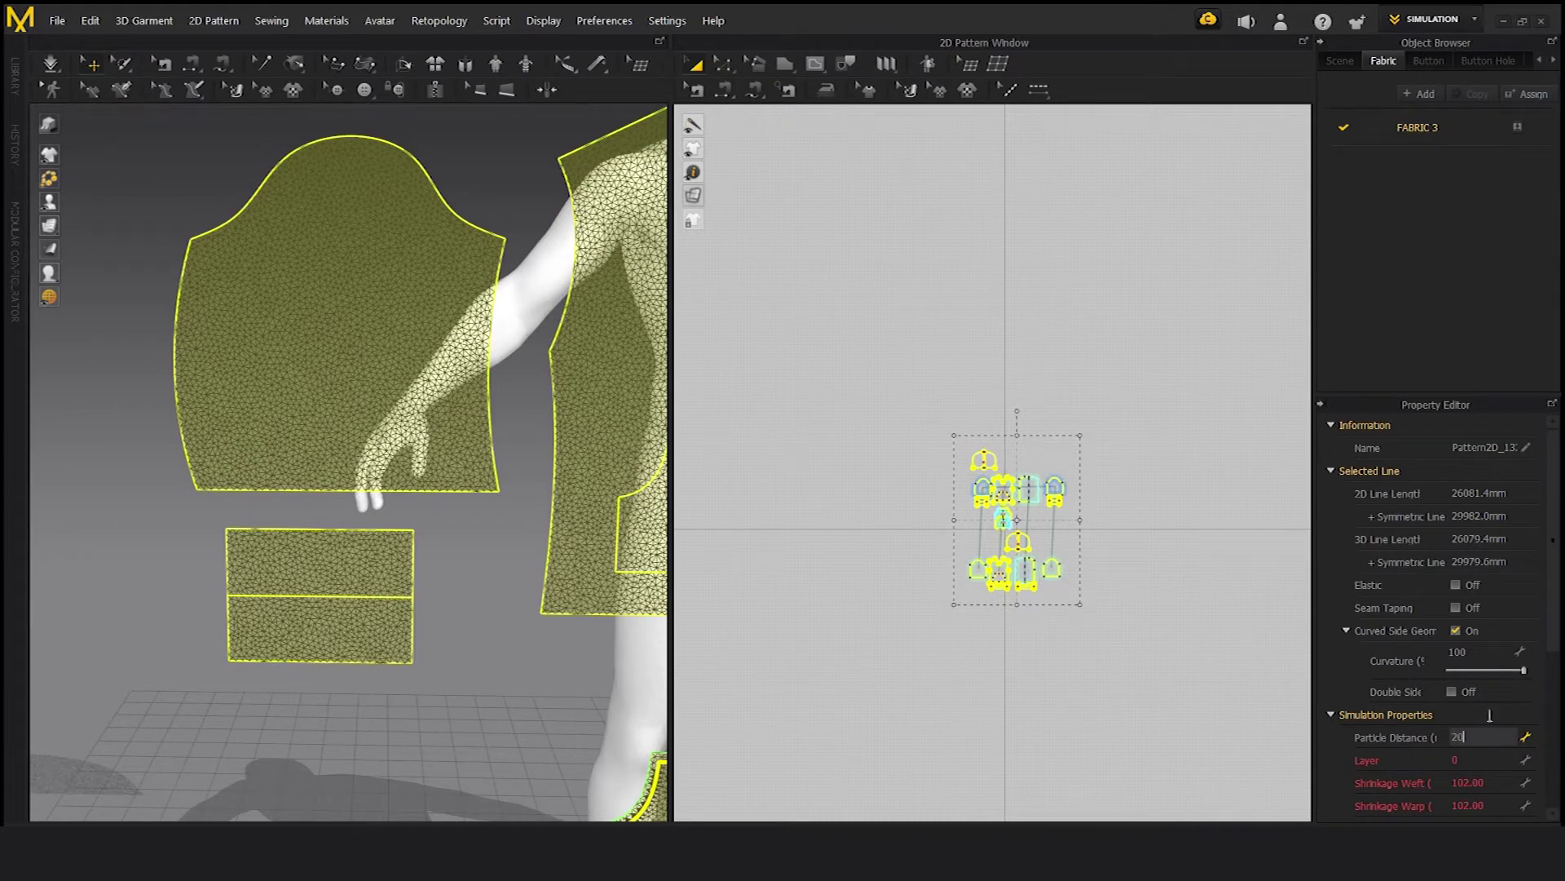
pyautogui.press('Return')
pyautogui.click(1488, 737)
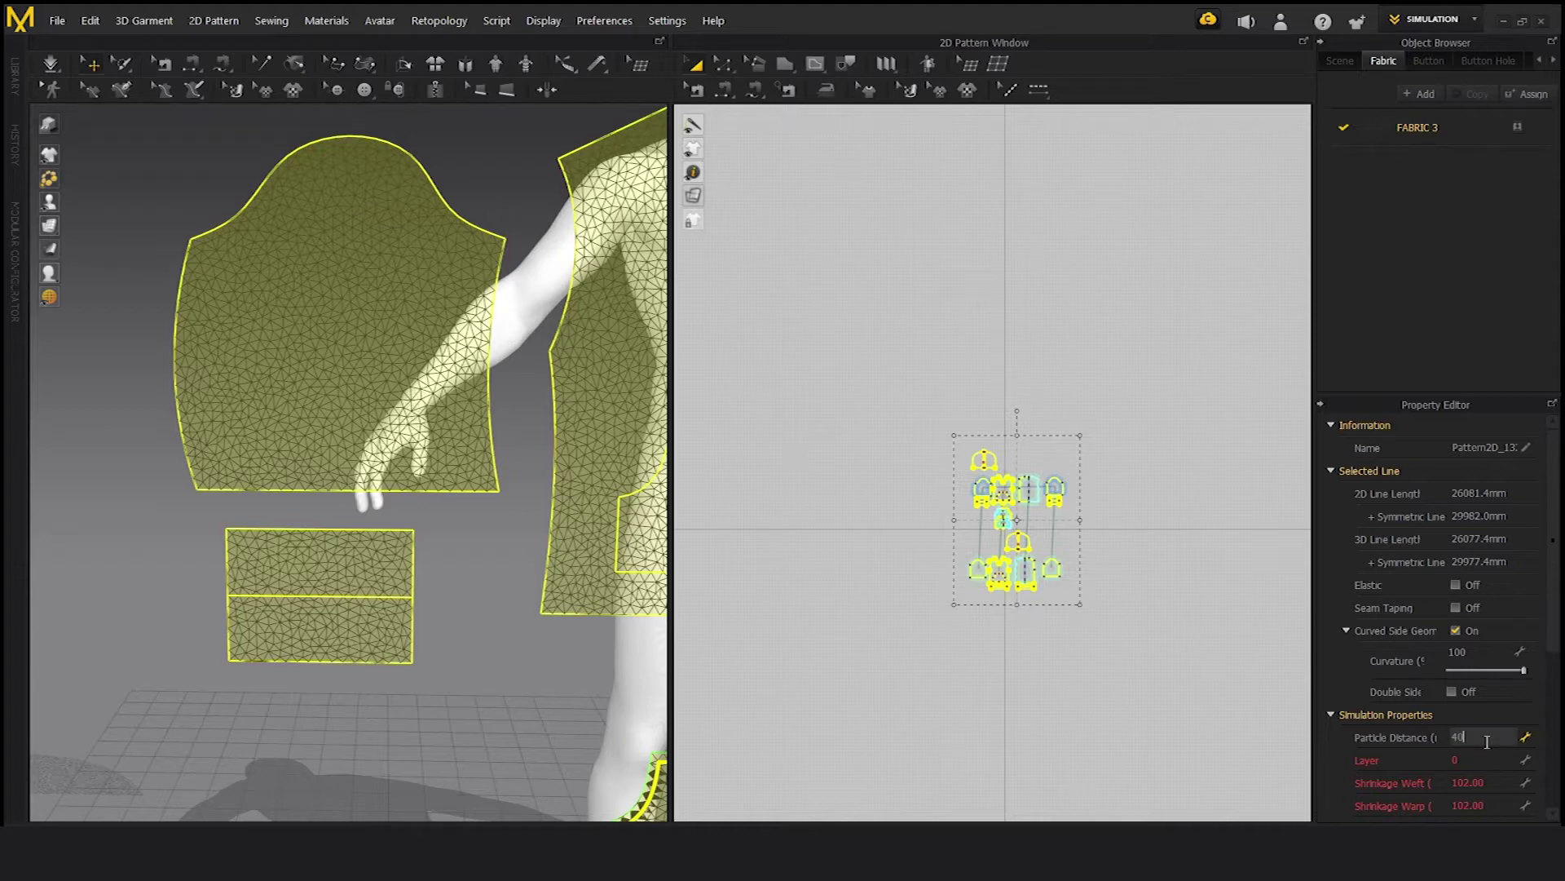
pyautogui.press('Return')
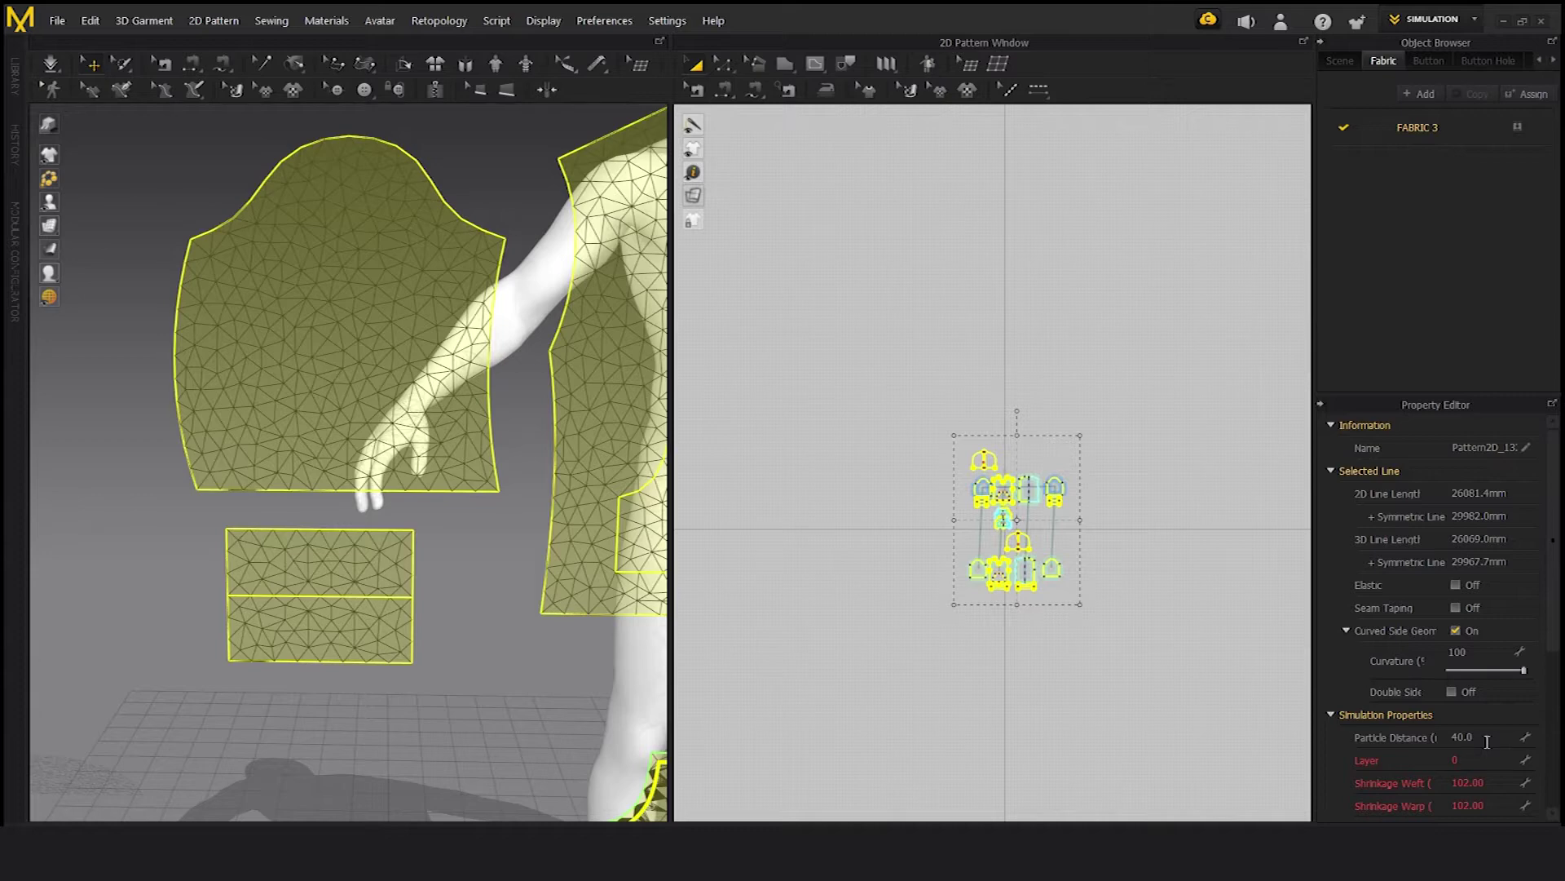
# - Examine the coarse mesh along the internal lines of the two separate pocket pieces in the 3D view
pyautogui.scroll(5, 350, 479)
pyautogui.moveTo(381, 522); pyautogui.dragTo(341, 477, button='middle')
pyautogui.scroll(-5, 341, 477)
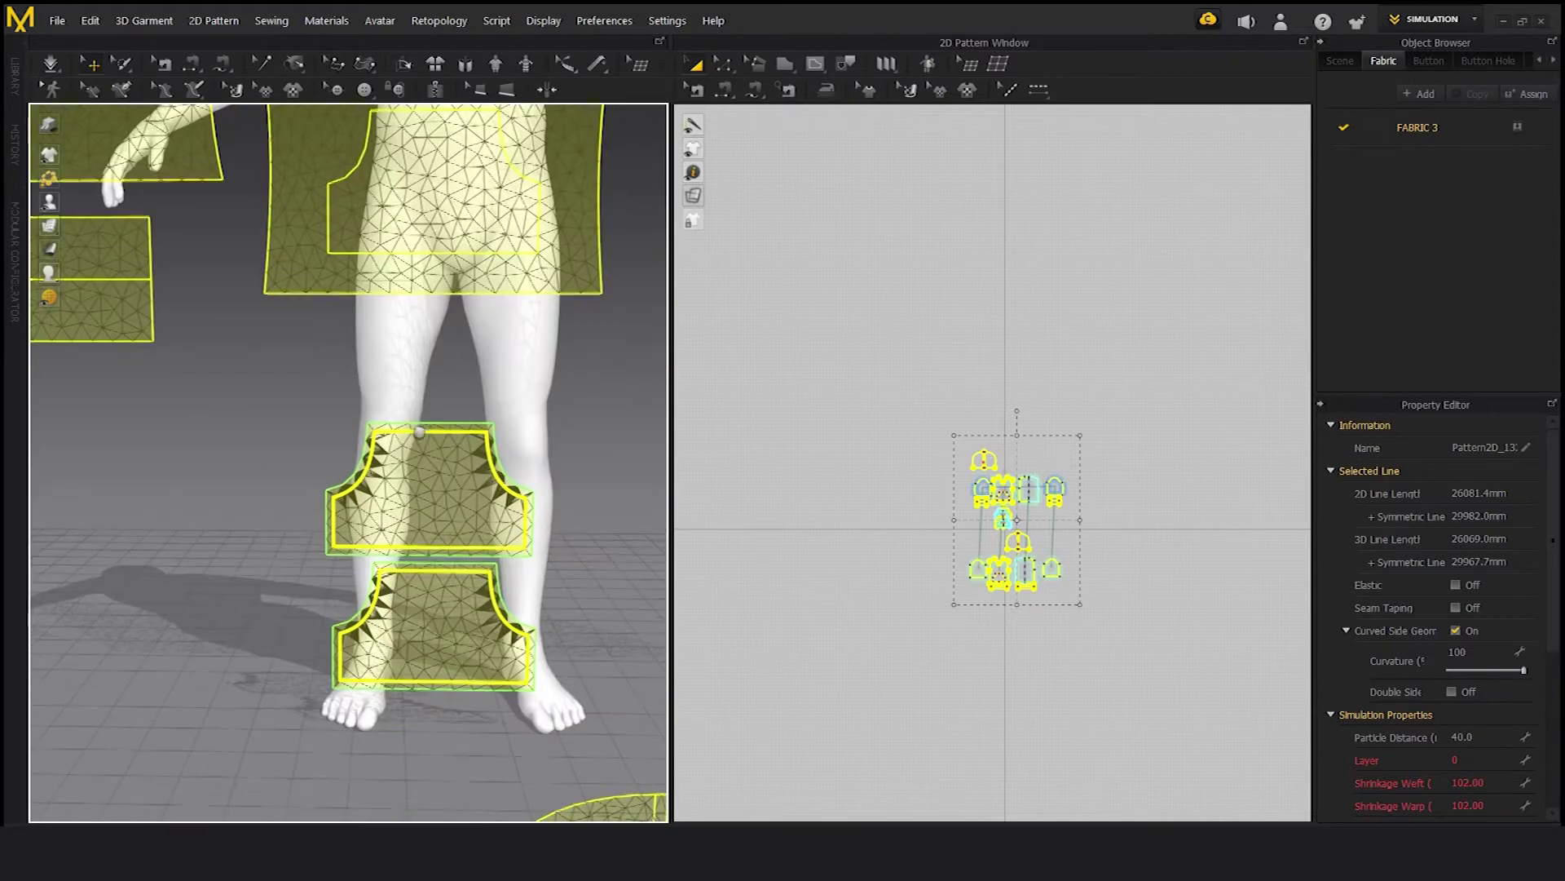
pyautogui.moveTo(526, 419); pyautogui.dragTo(466, 500, button='middle')
pyautogui.scroll(1, 466, 500)
pyautogui.scroll(-5, 466, 500)
pyautogui.scroll(8, 465, 500)
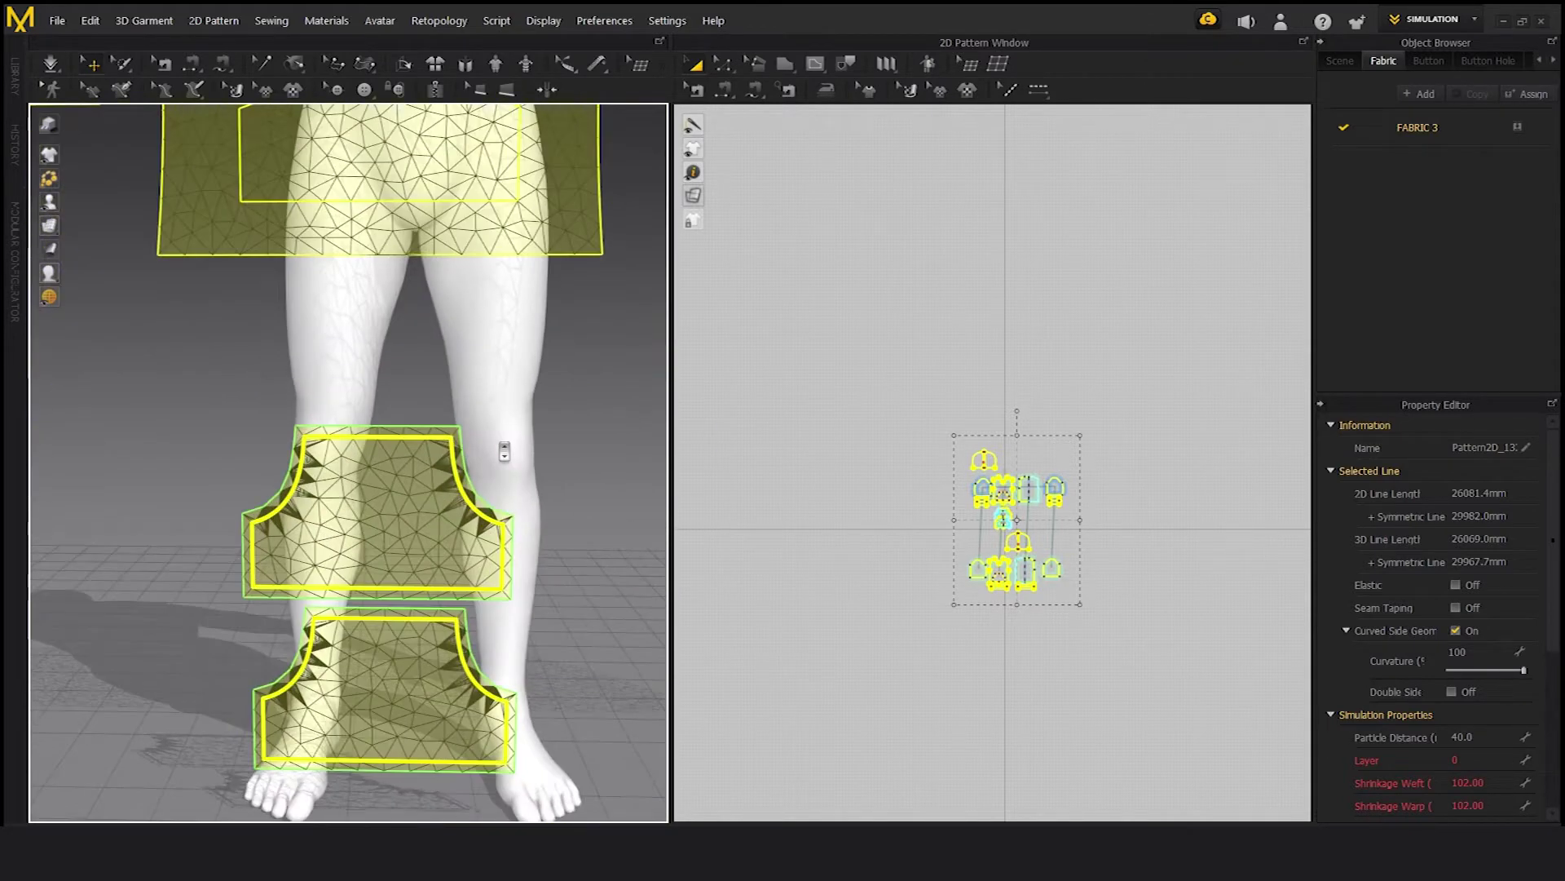
# - Delete the three vertical internal lines at the centre of the upper hood pattern
pyautogui.scroll(8, 961, 457)
pyautogui.click(998, 456)
pyautogui.moveTo(1068, 499); pyautogui.dragTo(795, 269, button='middle')
pyautogui.scroll(5, 1055, 360)
pyautogui.click(1020, 349)
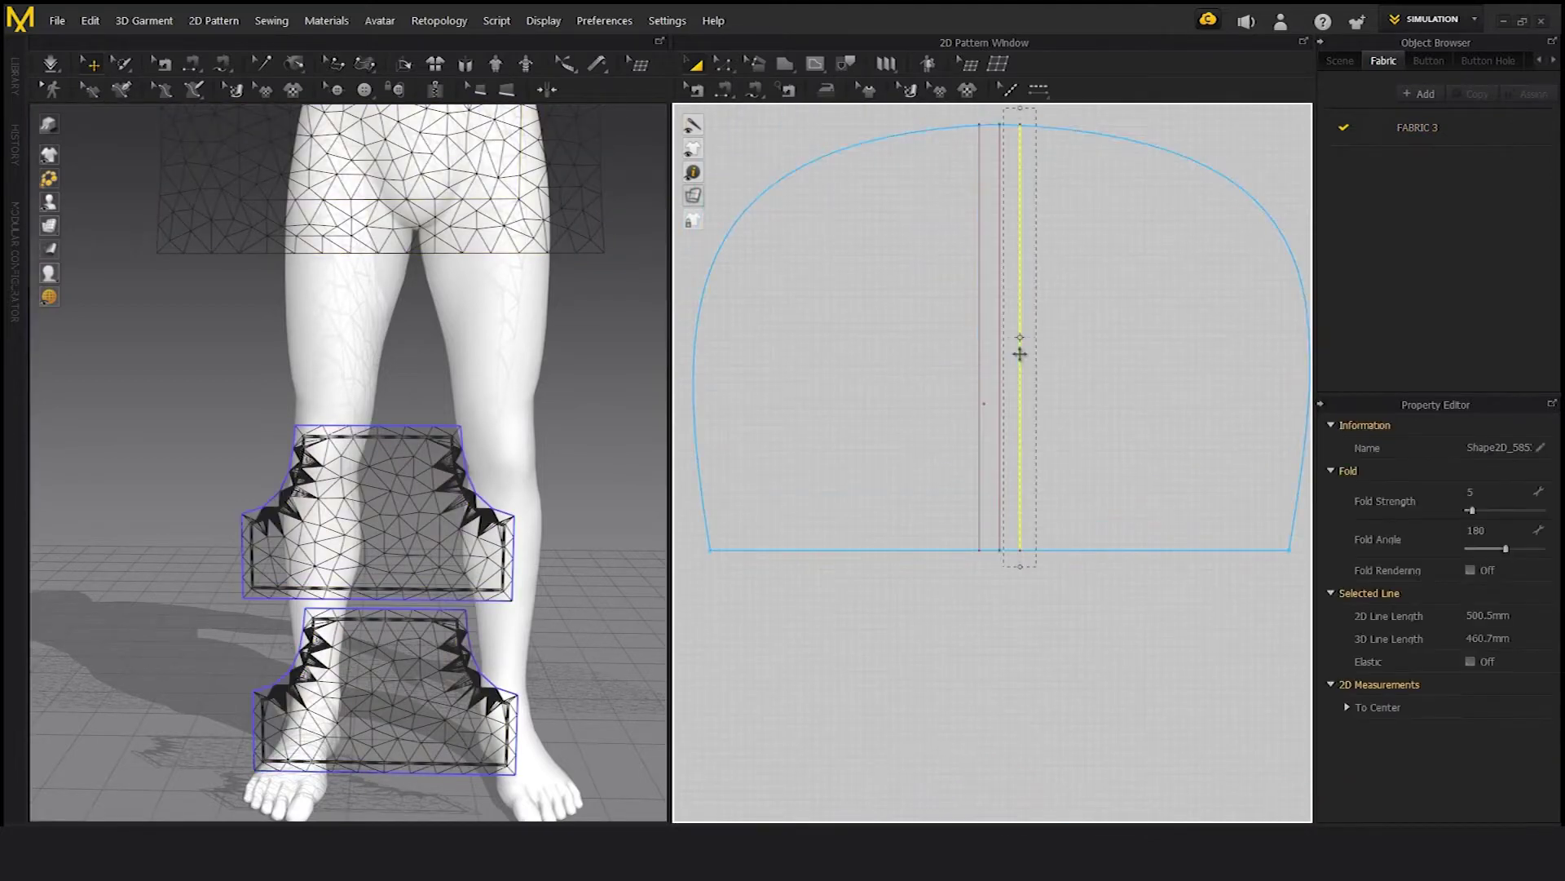
pyautogui.click(994, 316)
pyautogui.click(1021, 302)
pyautogui.press('Delete')
pyautogui.click(999, 301)
pyautogui.press('Delete')
pyautogui.click(980, 297)
pyautogui.press('Delete')
# - Delete the internal pocket outline from the upper front body pattern
pyautogui.scroll(-5, 1055, 531)
pyautogui.moveTo(1103, 671); pyautogui.dragTo(976, 303, button='middle')
pyautogui.scroll(4, 974, 367)
pyautogui.scroll(-4, 974, 367)
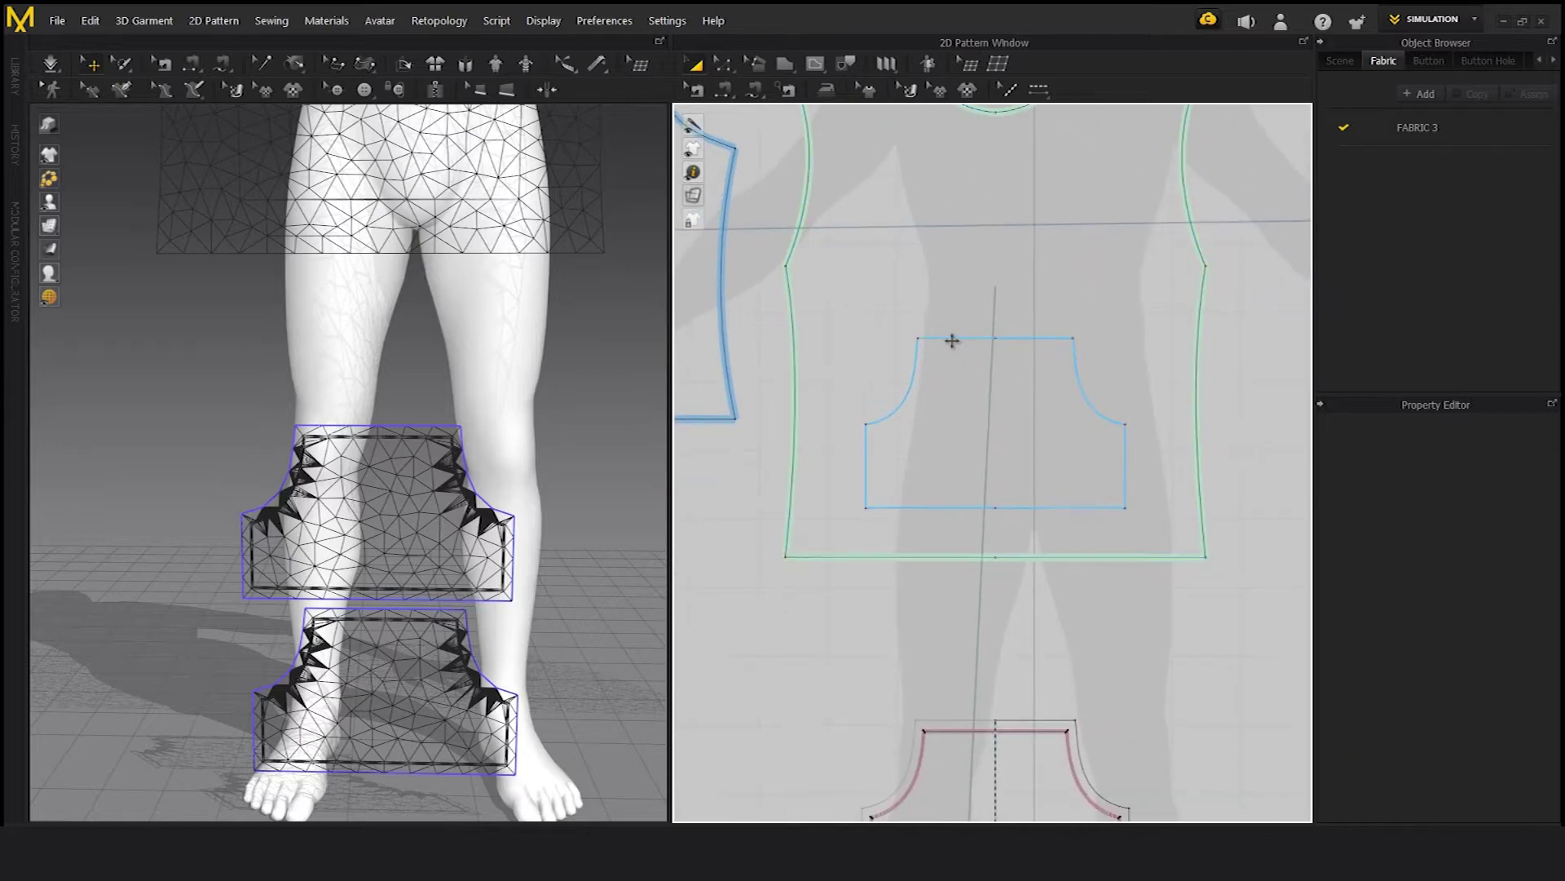
pyautogui.click(953, 340)
pyautogui.press('Delete')
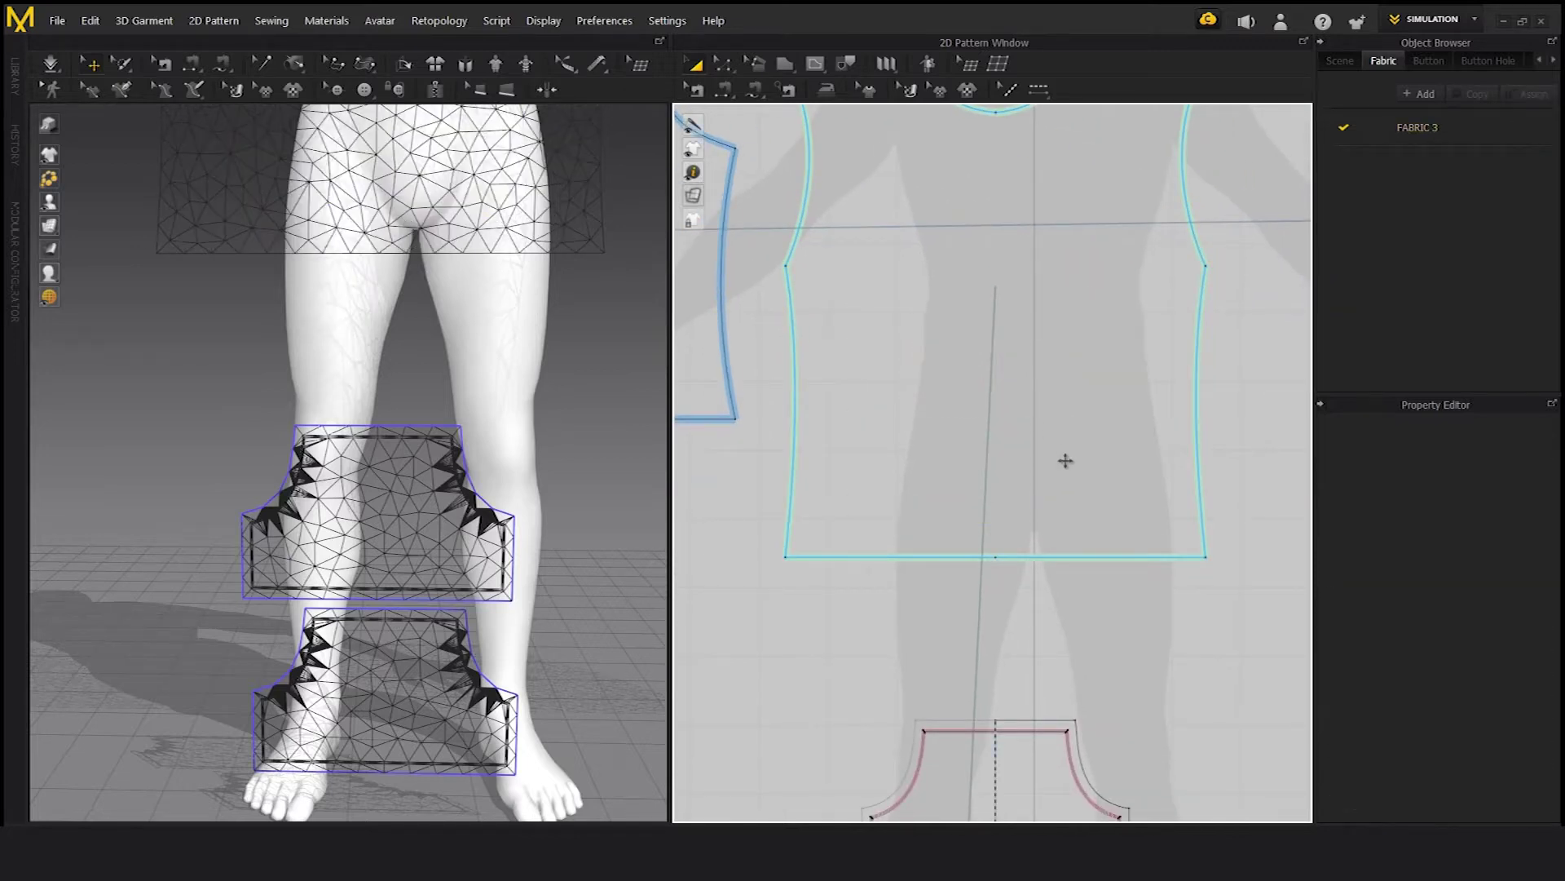
# - Delete the three offset internal fold lines from the upper pocket piece, keeping its outline
pyautogui.scroll(-4, 1066, 458)
pyautogui.scroll(8, 994, 582)
pyautogui.scroll(-3, 993, 580)
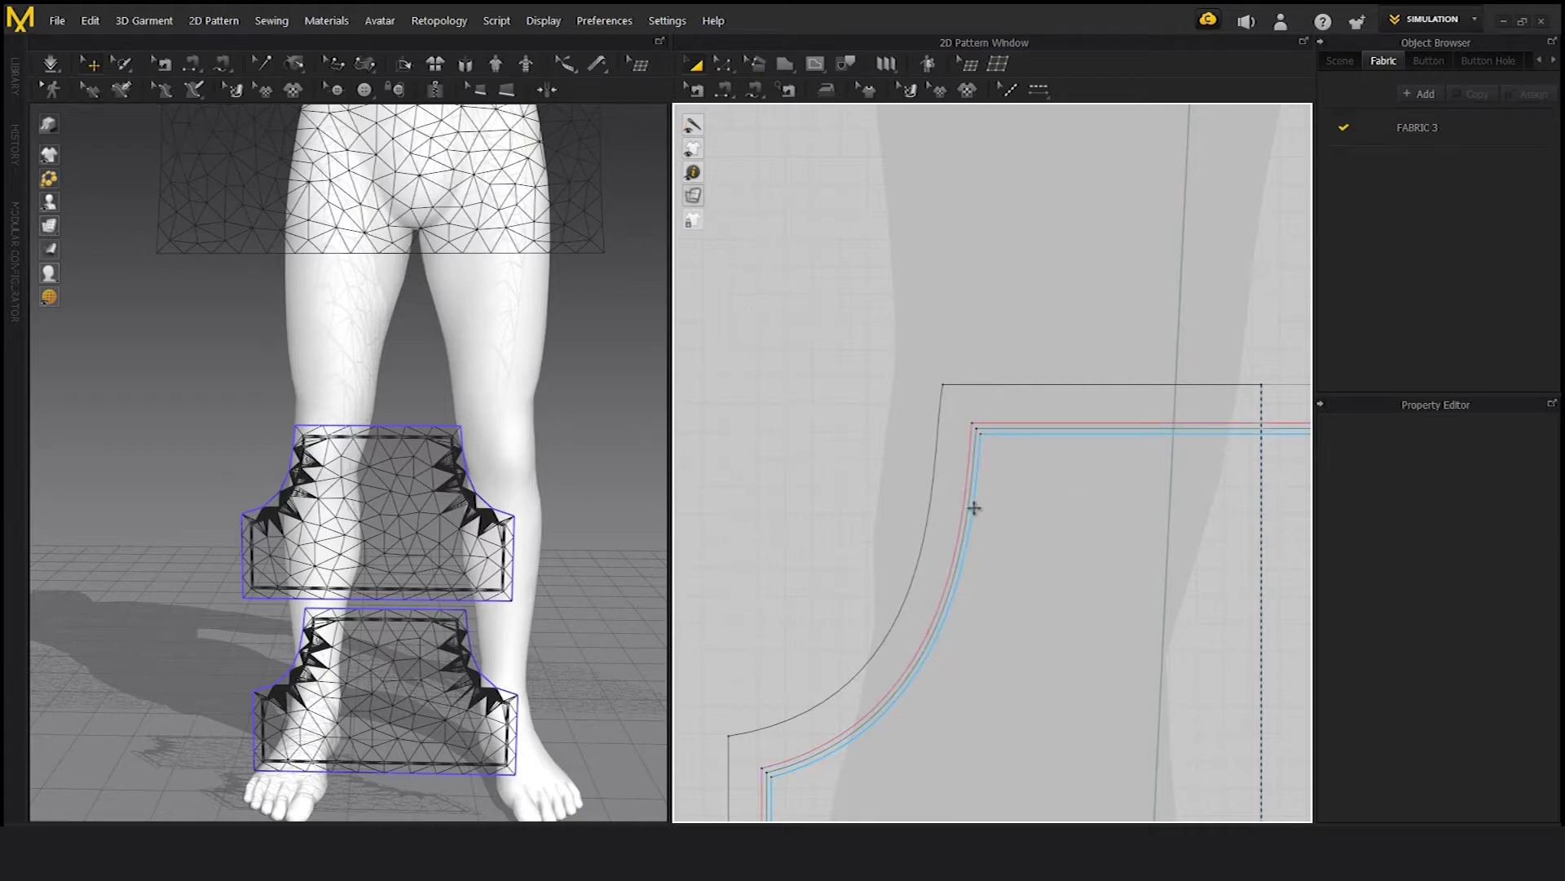
pyautogui.click(1003, 523)
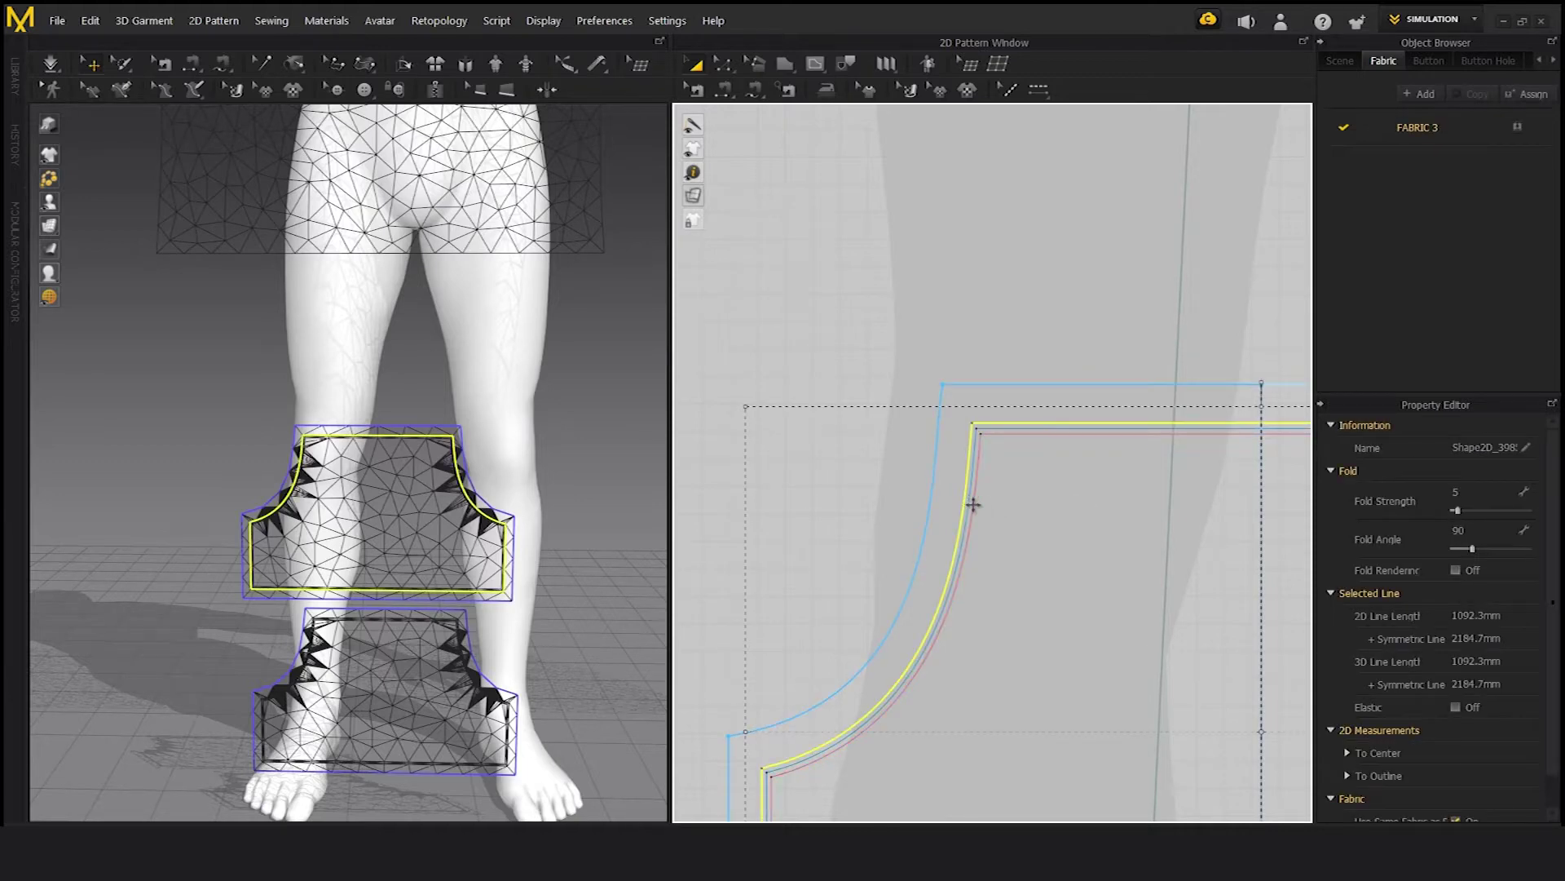
pyautogui.click(1037, 516)
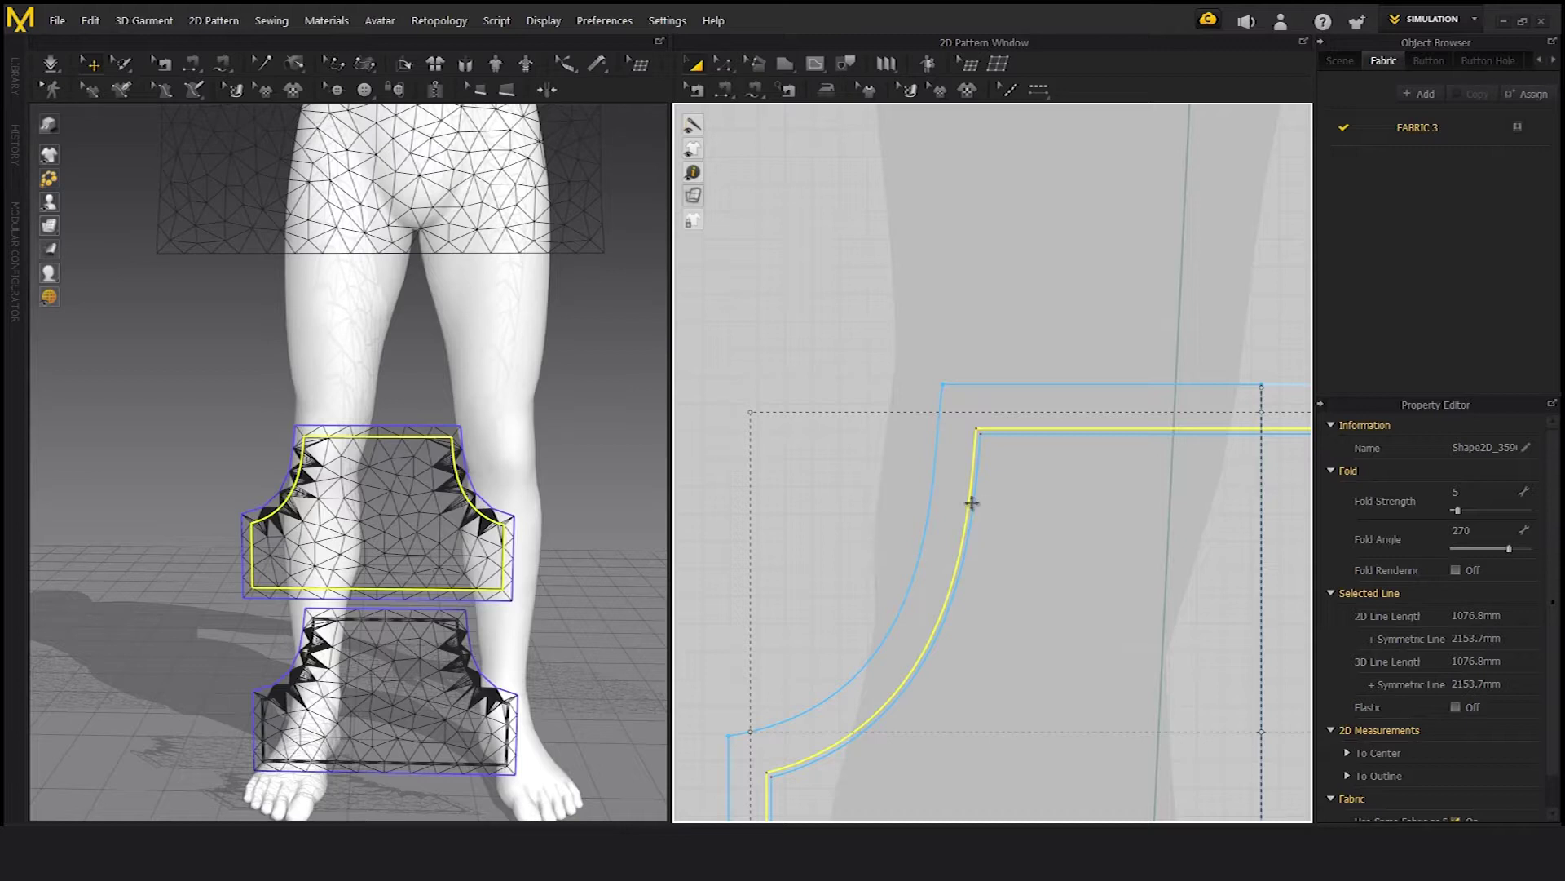
pyautogui.press('Delete')
pyautogui.click(972, 502)
pyautogui.click(999, 514)
pyautogui.press('Delete')
pyautogui.scroll(-5, 1080, 530)
pyautogui.scroll(5, 1062, 552)
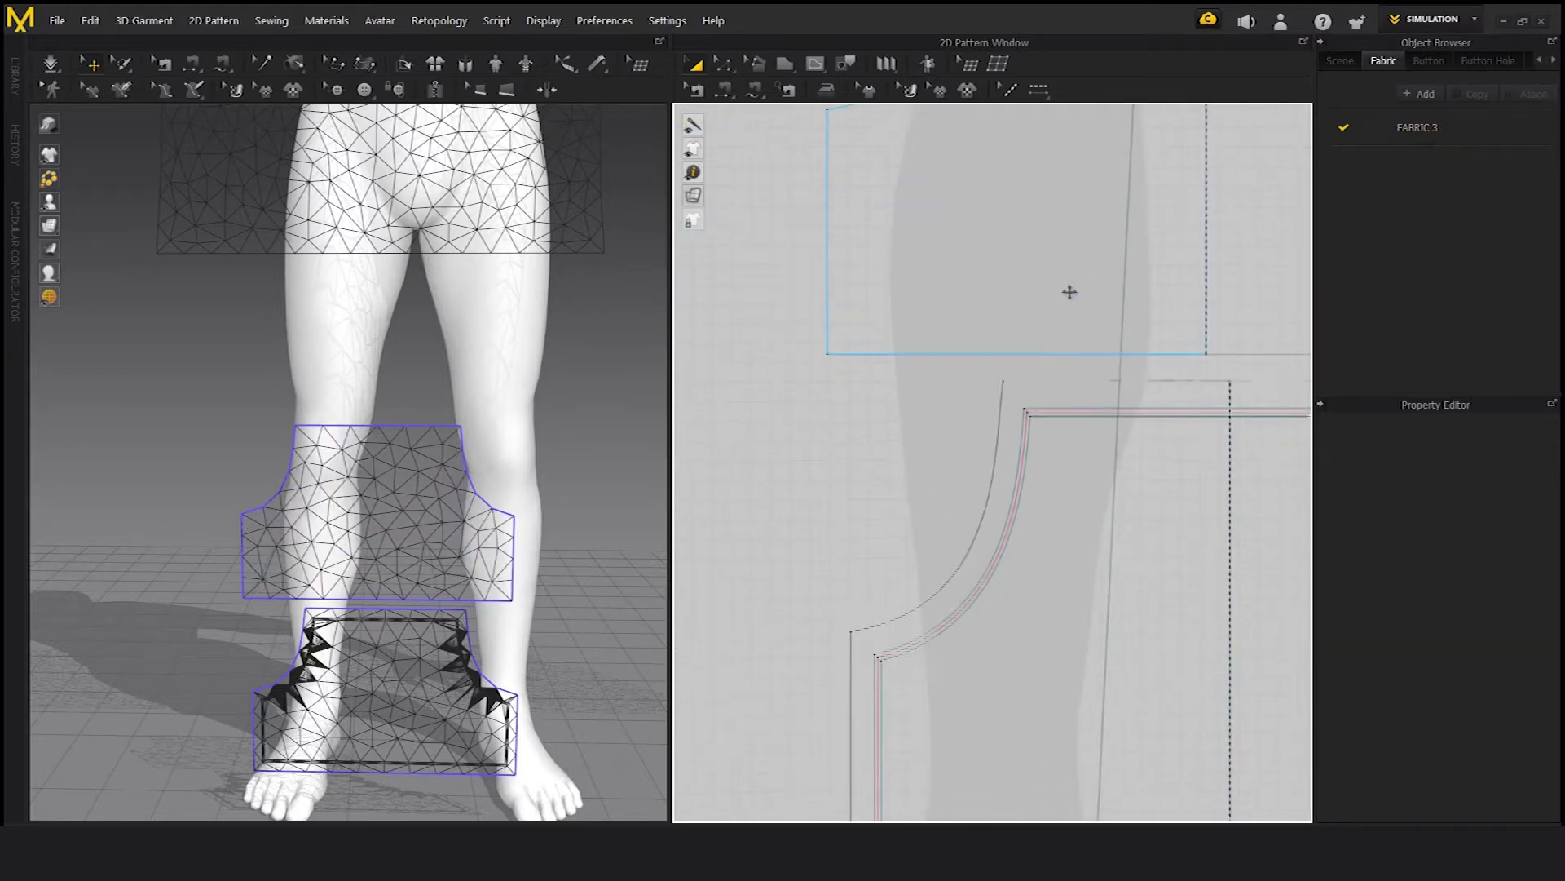
# - Delete the three offset internal fold lines from the lower pocket piece, keeping its outline
pyautogui.click(1025, 525)
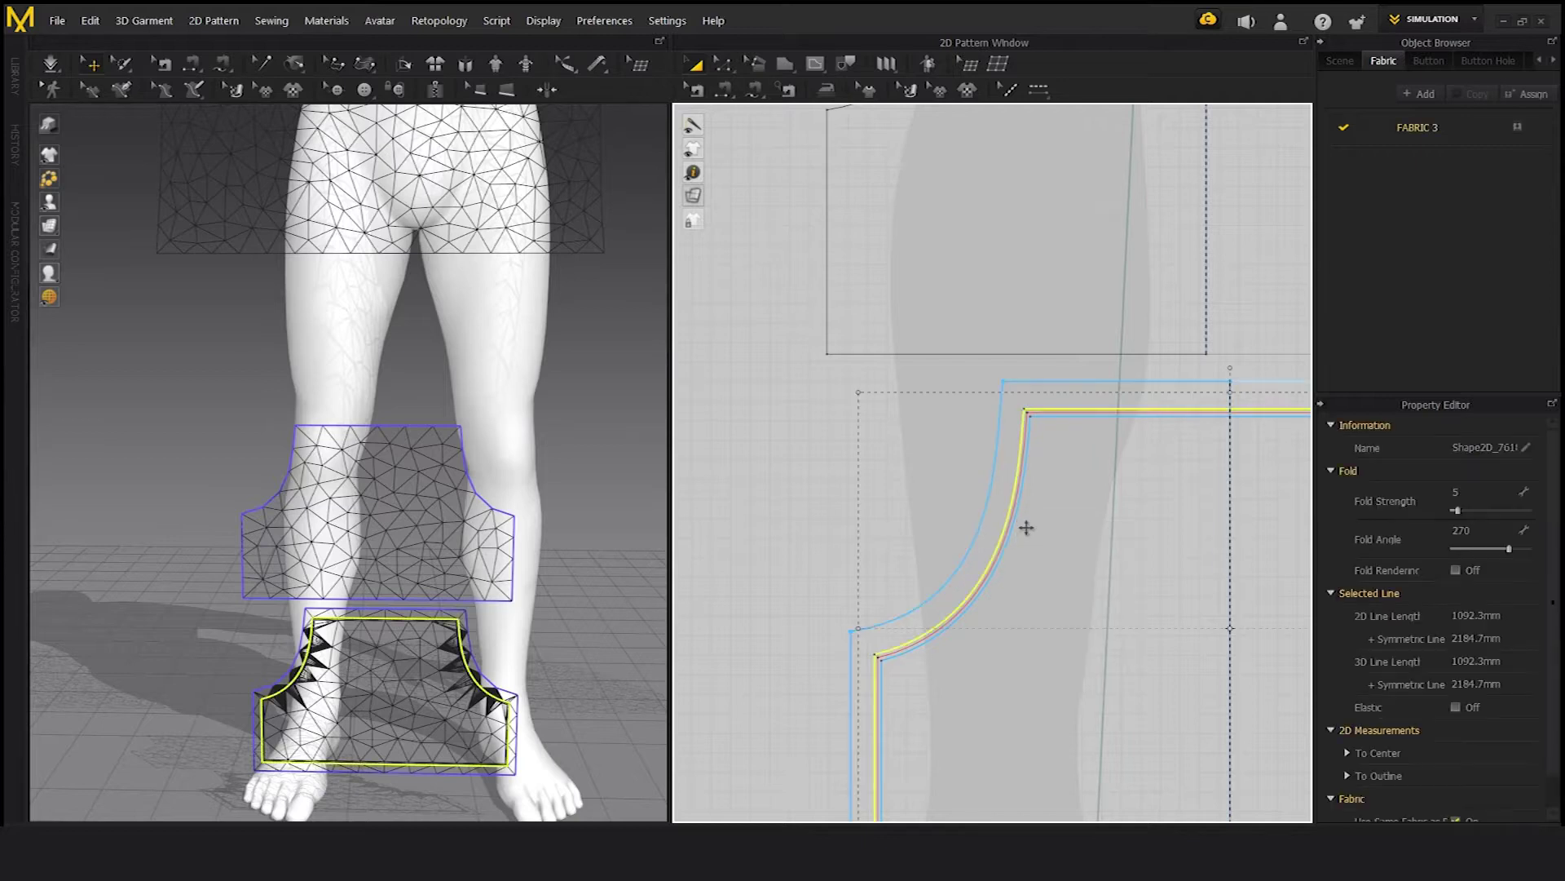
pyautogui.press('Delete')
pyautogui.click(1014, 522)
pyautogui.click(1036, 531)
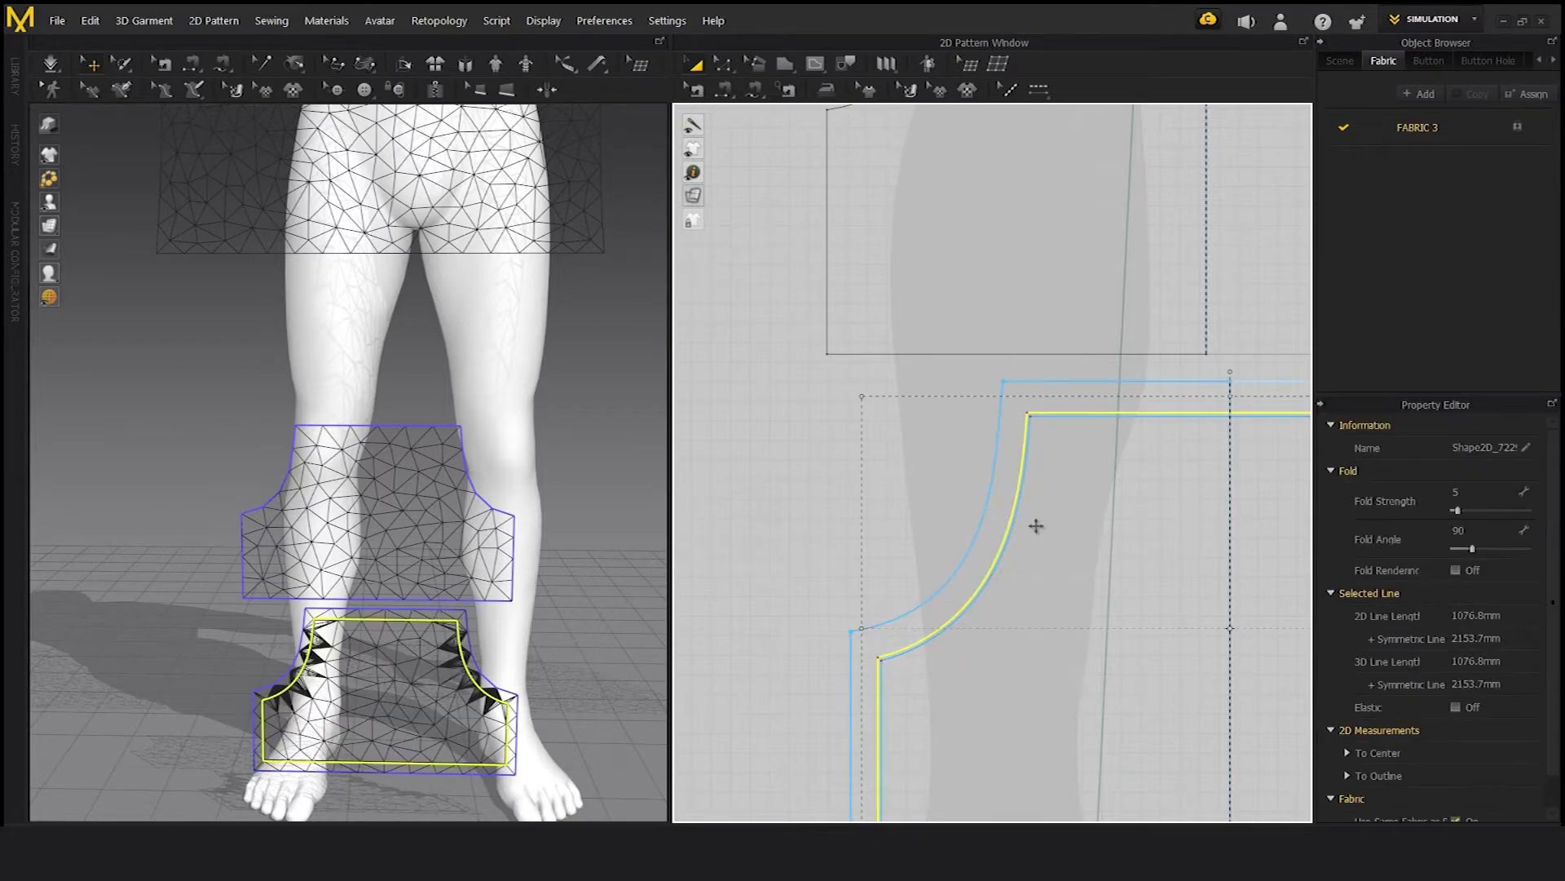
pyautogui.press('Delete')
pyautogui.click(1032, 530)
pyautogui.press('Delete')
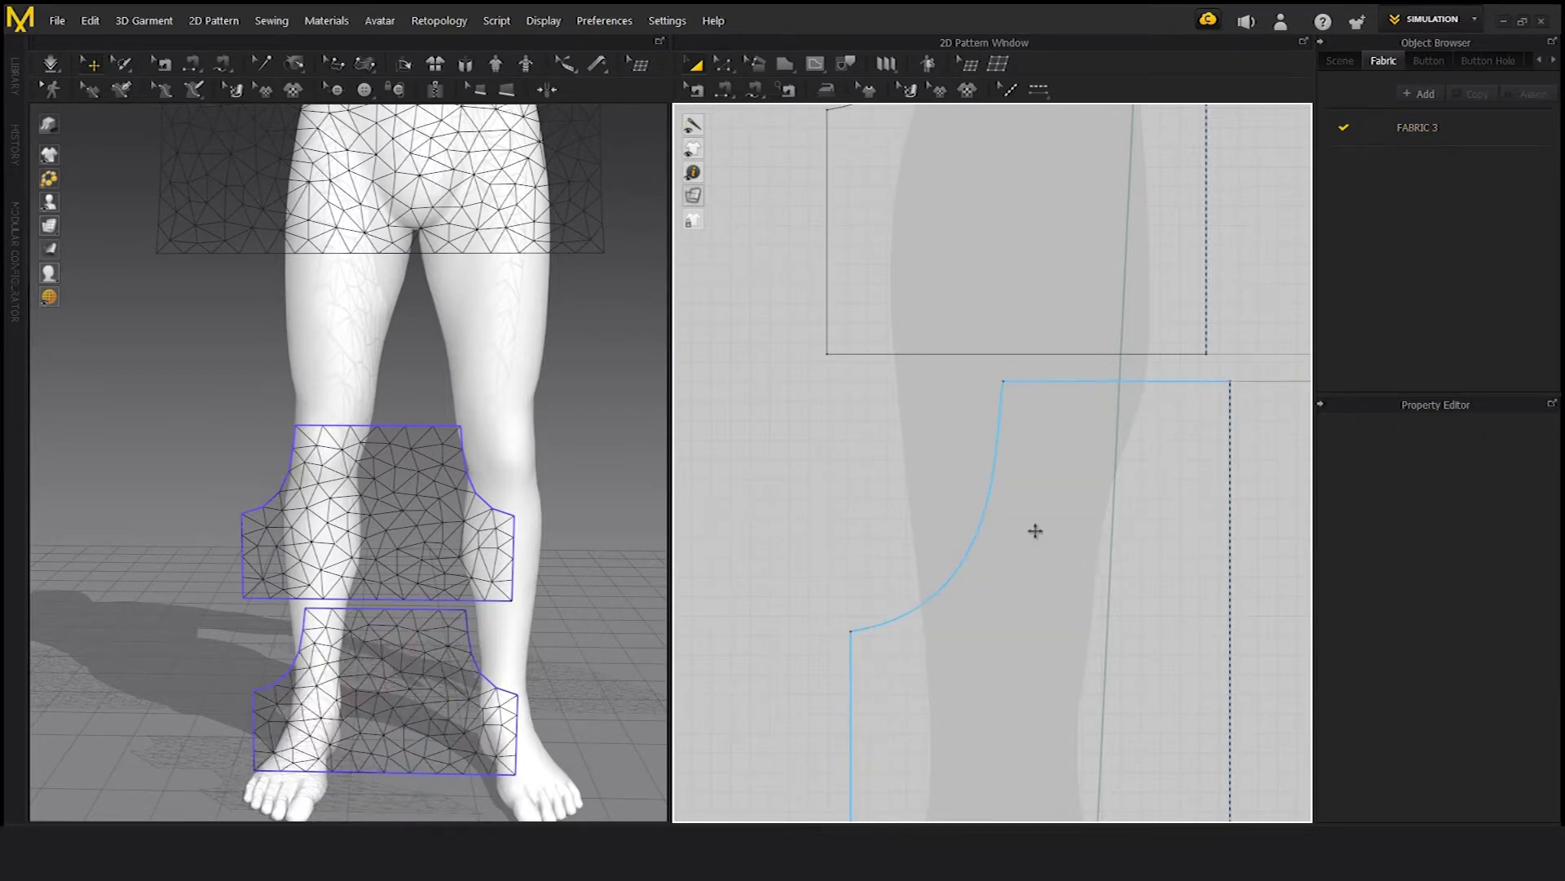
# - Delete the three vertical internal lines at the centre of the lower hood pattern
pyautogui.scroll(8, 1070, 542)
pyautogui.moveTo(1070, 543); pyautogui.dragTo(947, 315, button='middle')
pyautogui.scroll(-4, 1052, 449)
pyautogui.click(1050, 438)
pyautogui.press('Delete')
pyautogui.click(1035, 440)
pyautogui.press('Delete')
pyautogui.click(1020, 431)
pyautogui.press('Delete')
# - Delete the middle internal line from both sleeve cuff patterns
pyautogui.scroll(-5, 1066, 458)
pyautogui.moveTo(1035, 552); pyautogui.dragTo(1060, 705, button='middle')
pyautogui.scroll(-4, 1084, 620)
pyautogui.scroll(10, 1099, 406)
pyautogui.click(1110, 389)
pyautogui.press('Delete')
pyautogui.moveTo(970, 420); pyautogui.dragTo(1533, 449, button='middle')
pyautogui.moveTo(734, 393); pyautogui.dragTo(1313, 464, button='middle')
pyautogui.click(1028, 508)
pyautogui.press('Escape')
pyautogui.scroll(-5, 1063, 555)
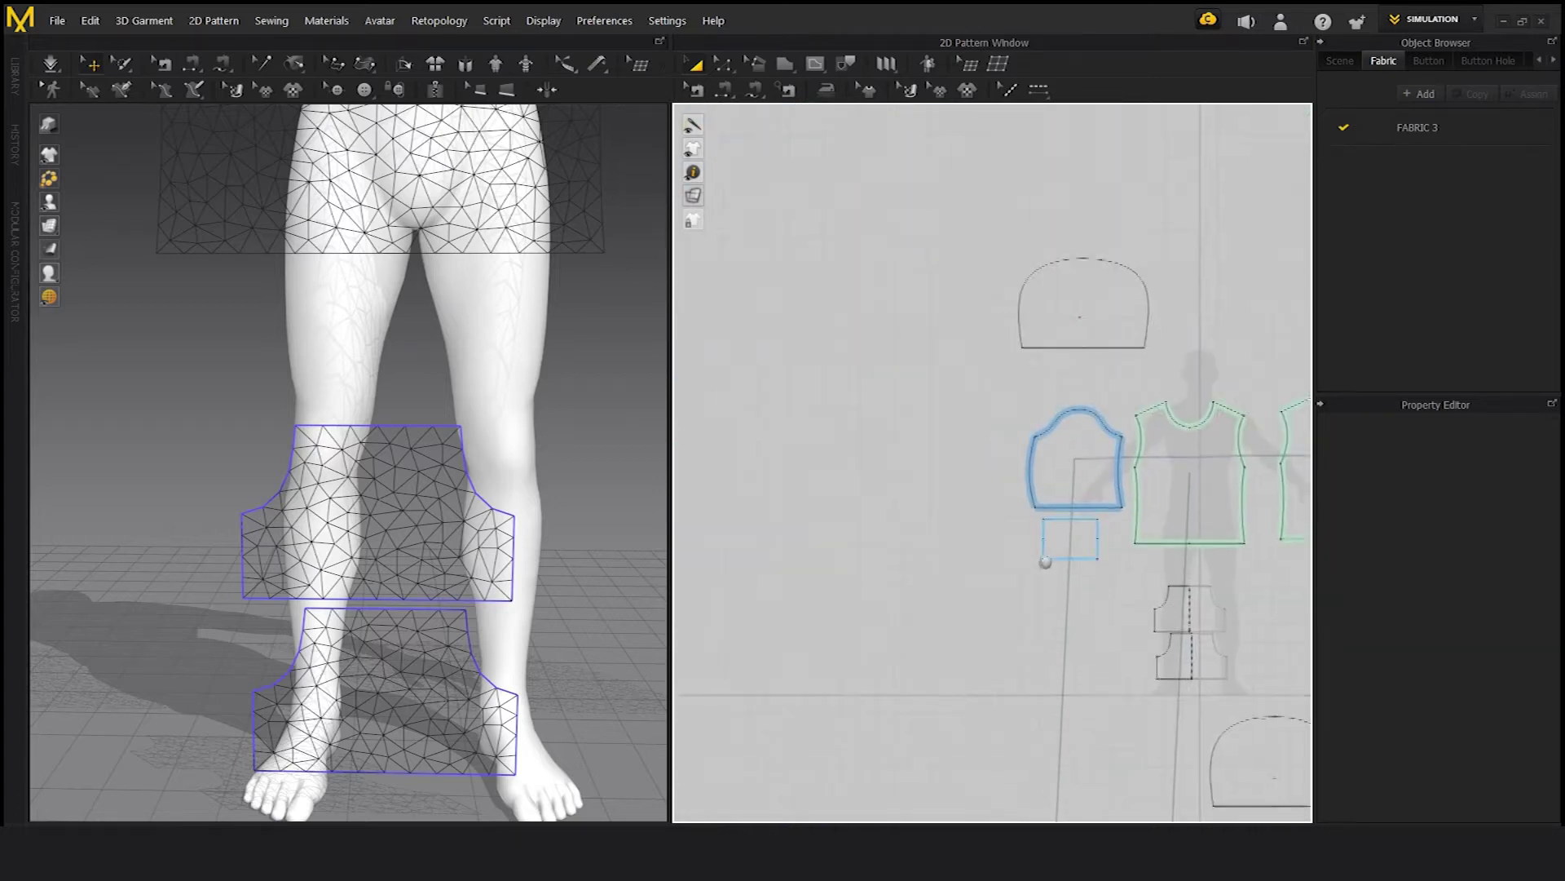
# - Check the hood, body, sleeve and hem band patterns for leftover internal lines in the 2D and 3D views
pyautogui.moveTo(976, 635); pyautogui.dragTo(976, 673, button='middle')
pyautogui.click(873, 490)
pyautogui.scroll(-5, 1076, 328)
pyautogui.moveTo(1090, 517); pyautogui.dragTo(1085, 428, button='middle')
pyautogui.scroll(5, 1041, 496)
pyautogui.moveTo(1055, 507); pyautogui.dragTo(1136, 501, button='middle')
pyautogui.scroll(2, 1160, 494)
pyautogui.scroll(2, 1159, 496)
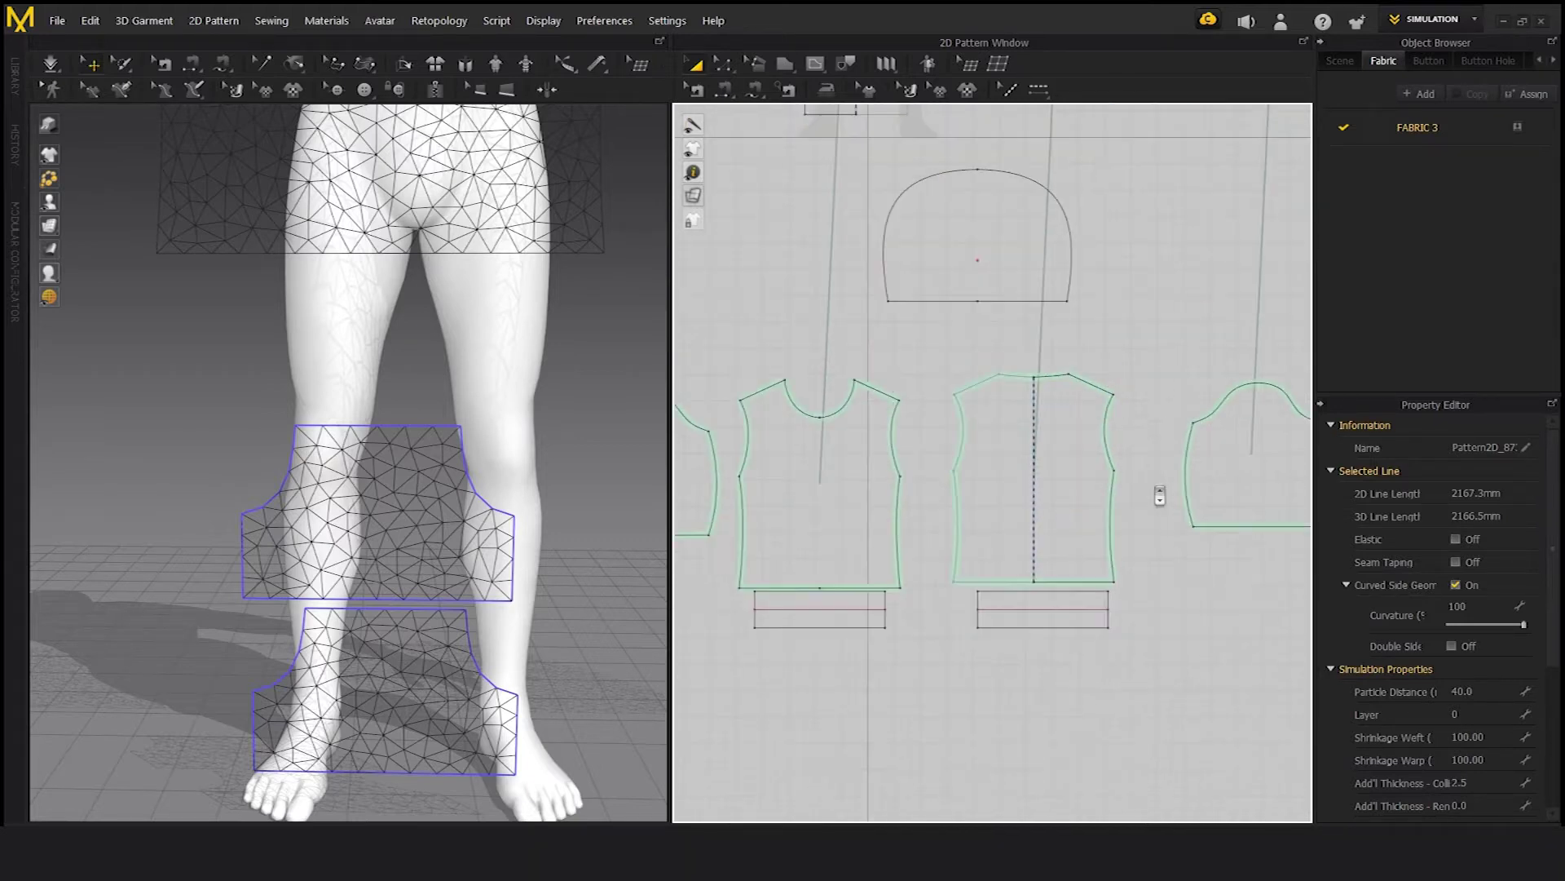
pyautogui.scroll(-4, 1133, 477)
pyautogui.moveTo(862, 265); pyautogui.dragTo(858, 475, button='middle')
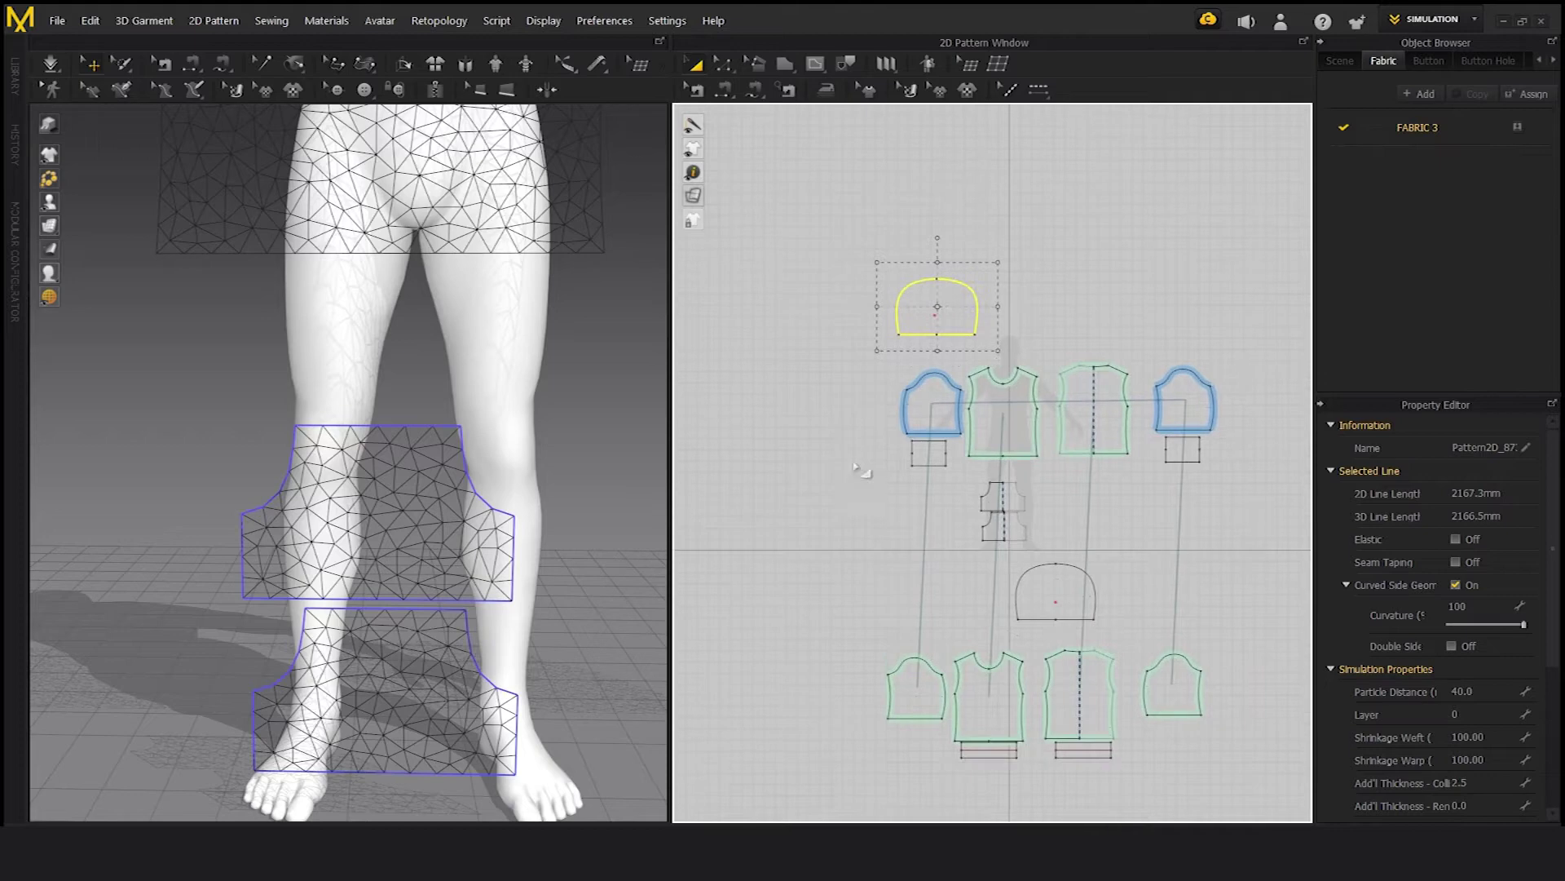
pyautogui.scroll(-8, 440, 322)
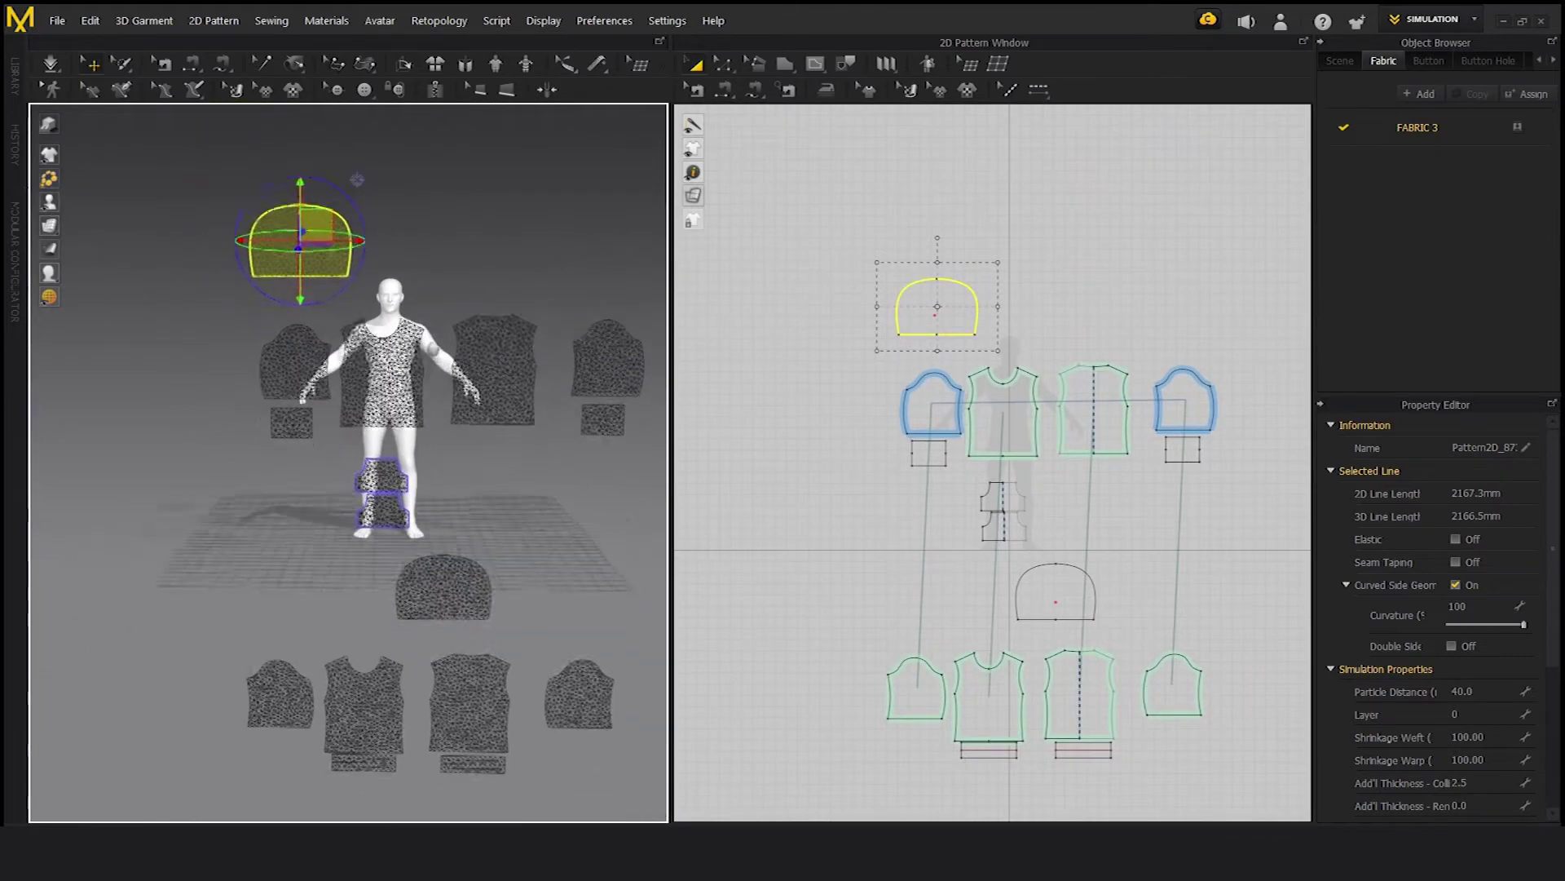
pyautogui.scroll(5, 440, 322)
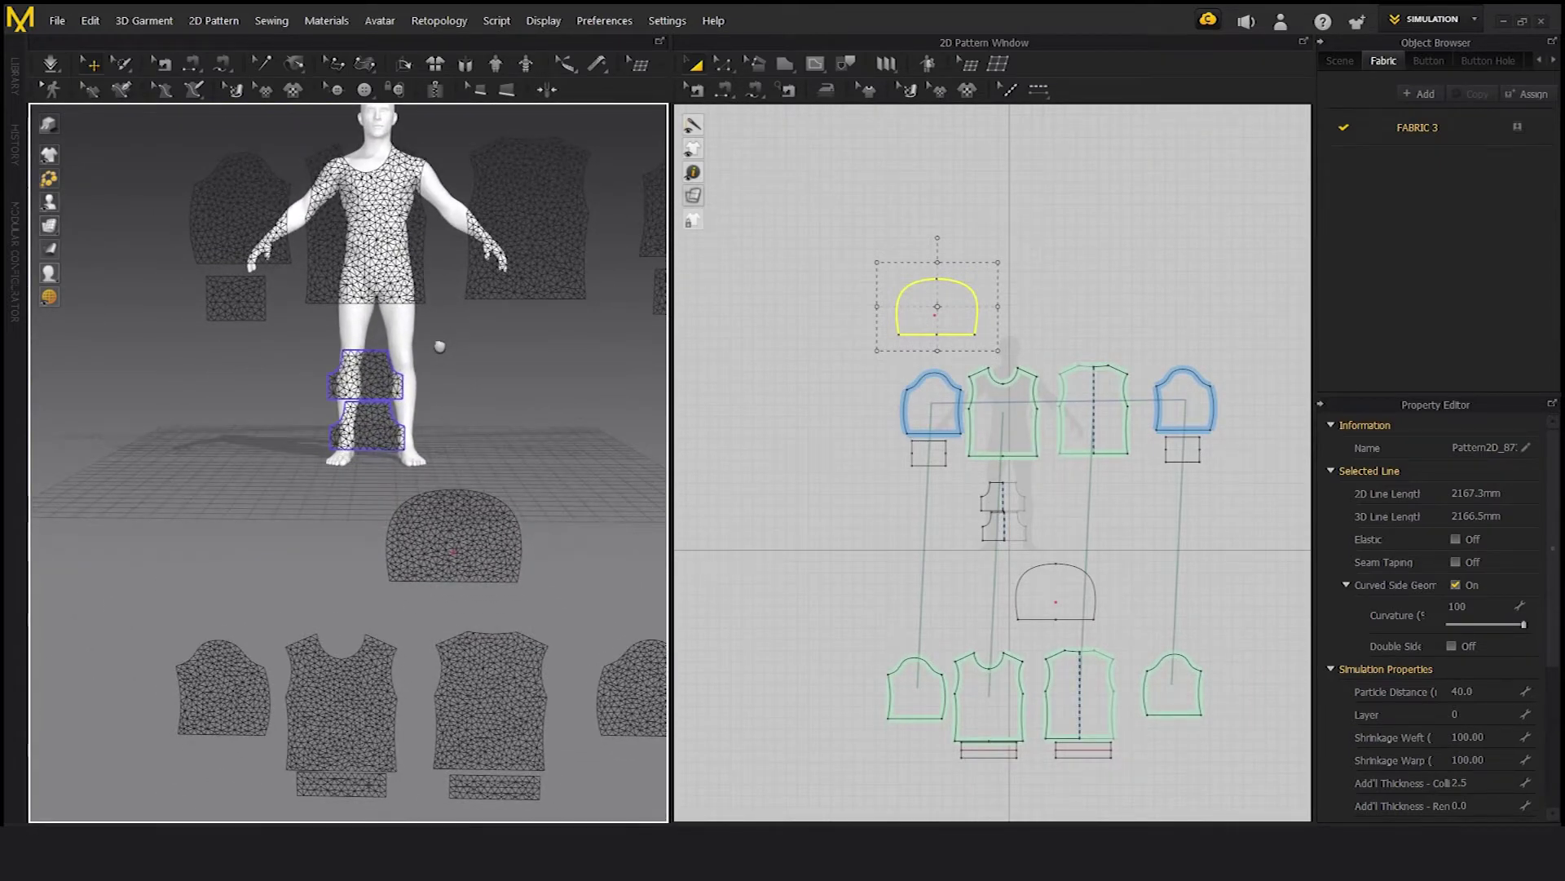
pyautogui.scroll(-3, 847, 335)
# - Select all the pattern pieces and set their particle distance to 50
pyautogui.moveTo(829, 261); pyautogui.dragTo(1174, 671)
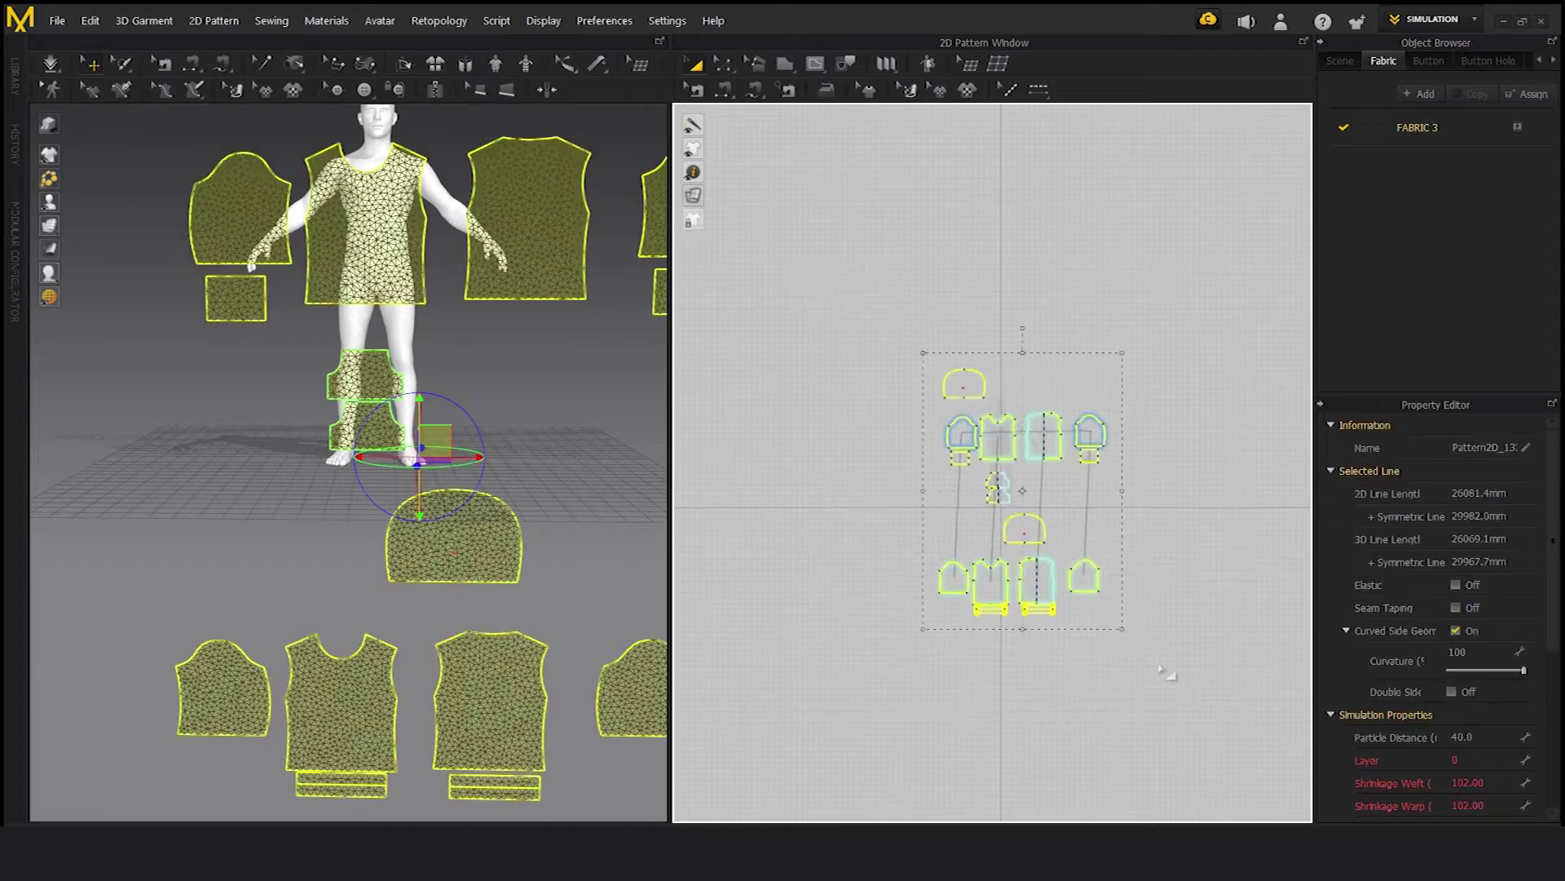
pyautogui.click(64, 22)
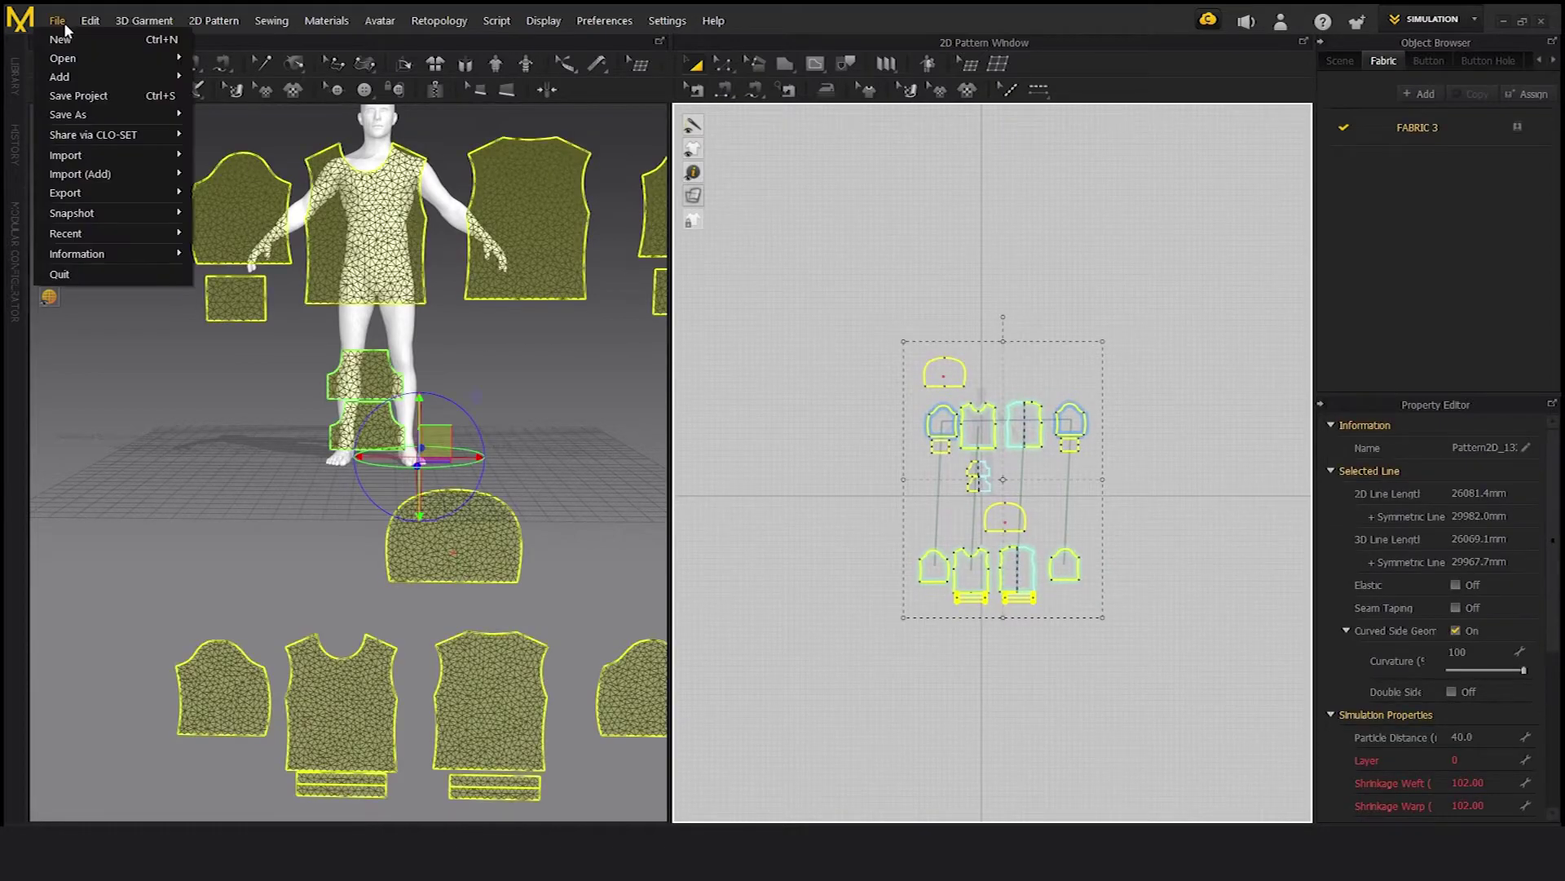
pyautogui.click(894, 276)
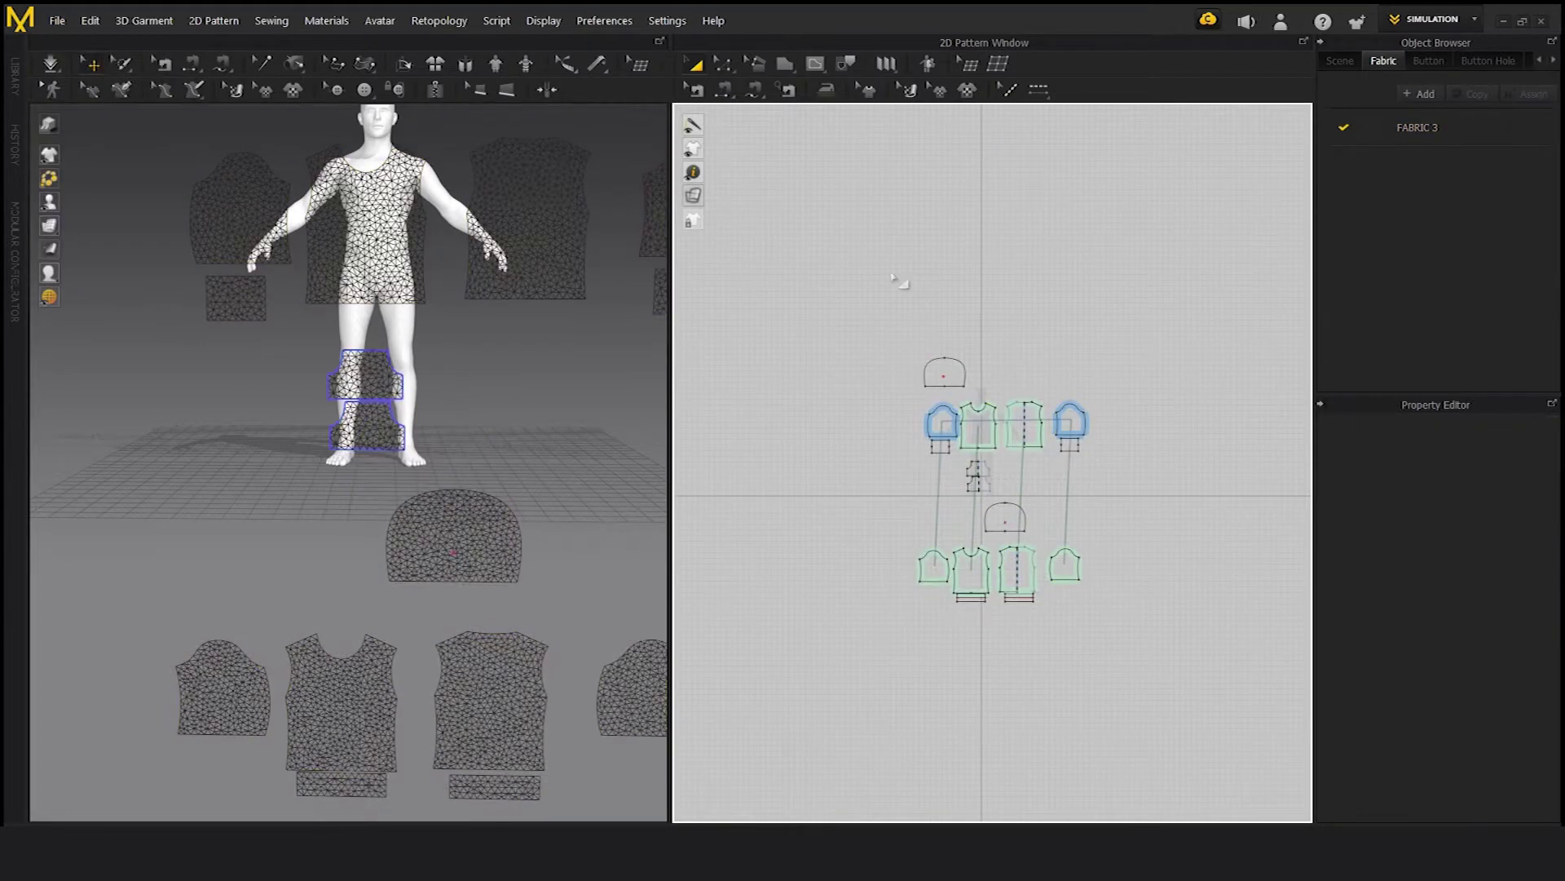
pyautogui.moveTo(1230, 725); pyautogui.dragTo(1241, 751)
pyautogui.click(1485, 740)
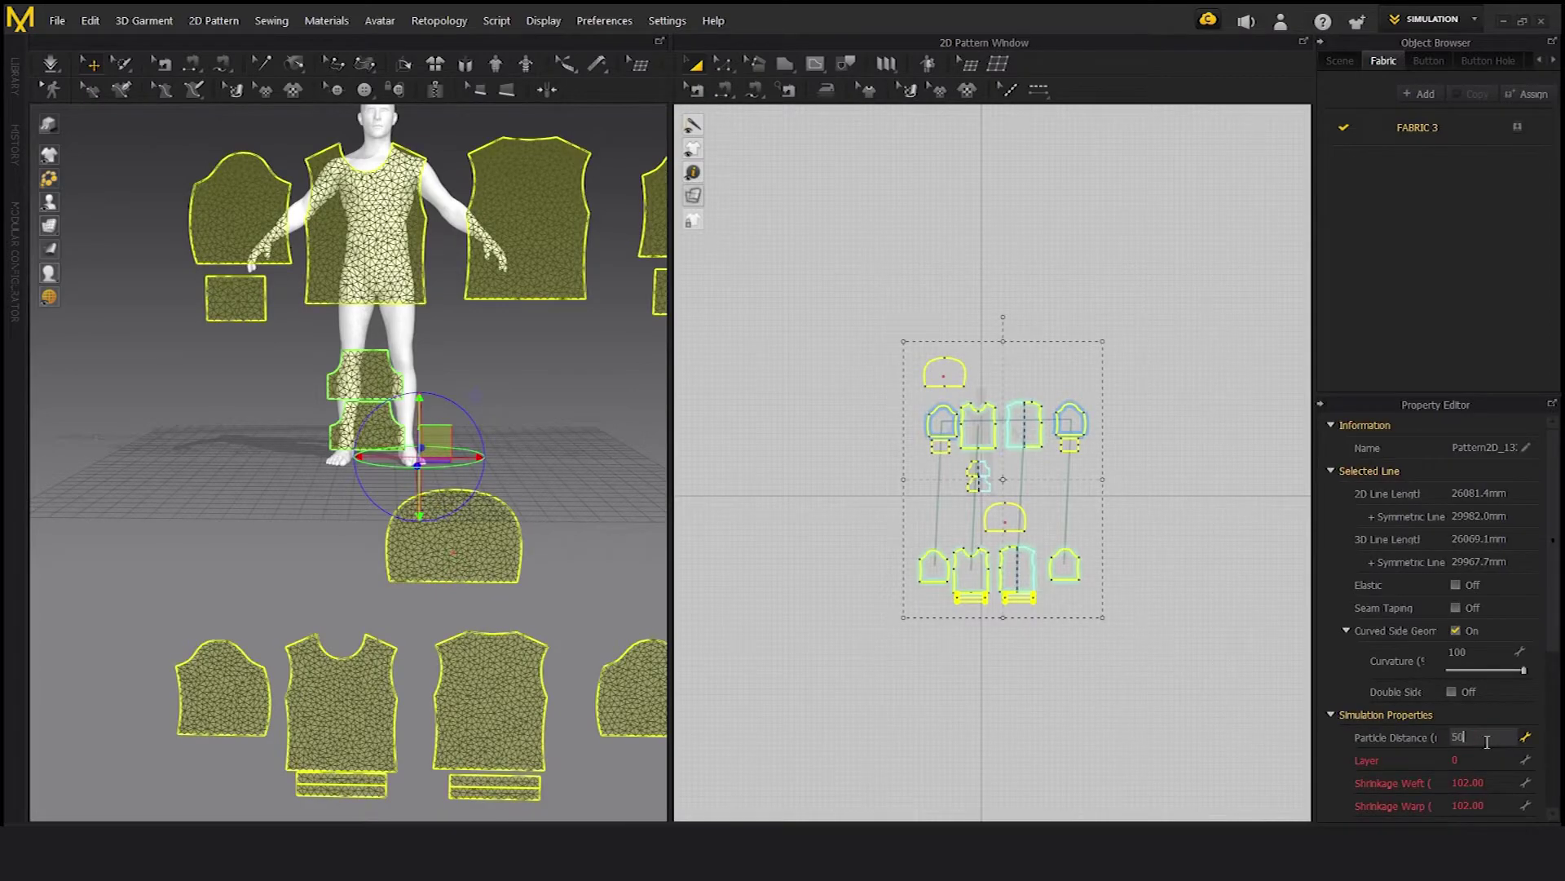
pyautogui.press('Return')
pyautogui.scroll(5, 475, 426)
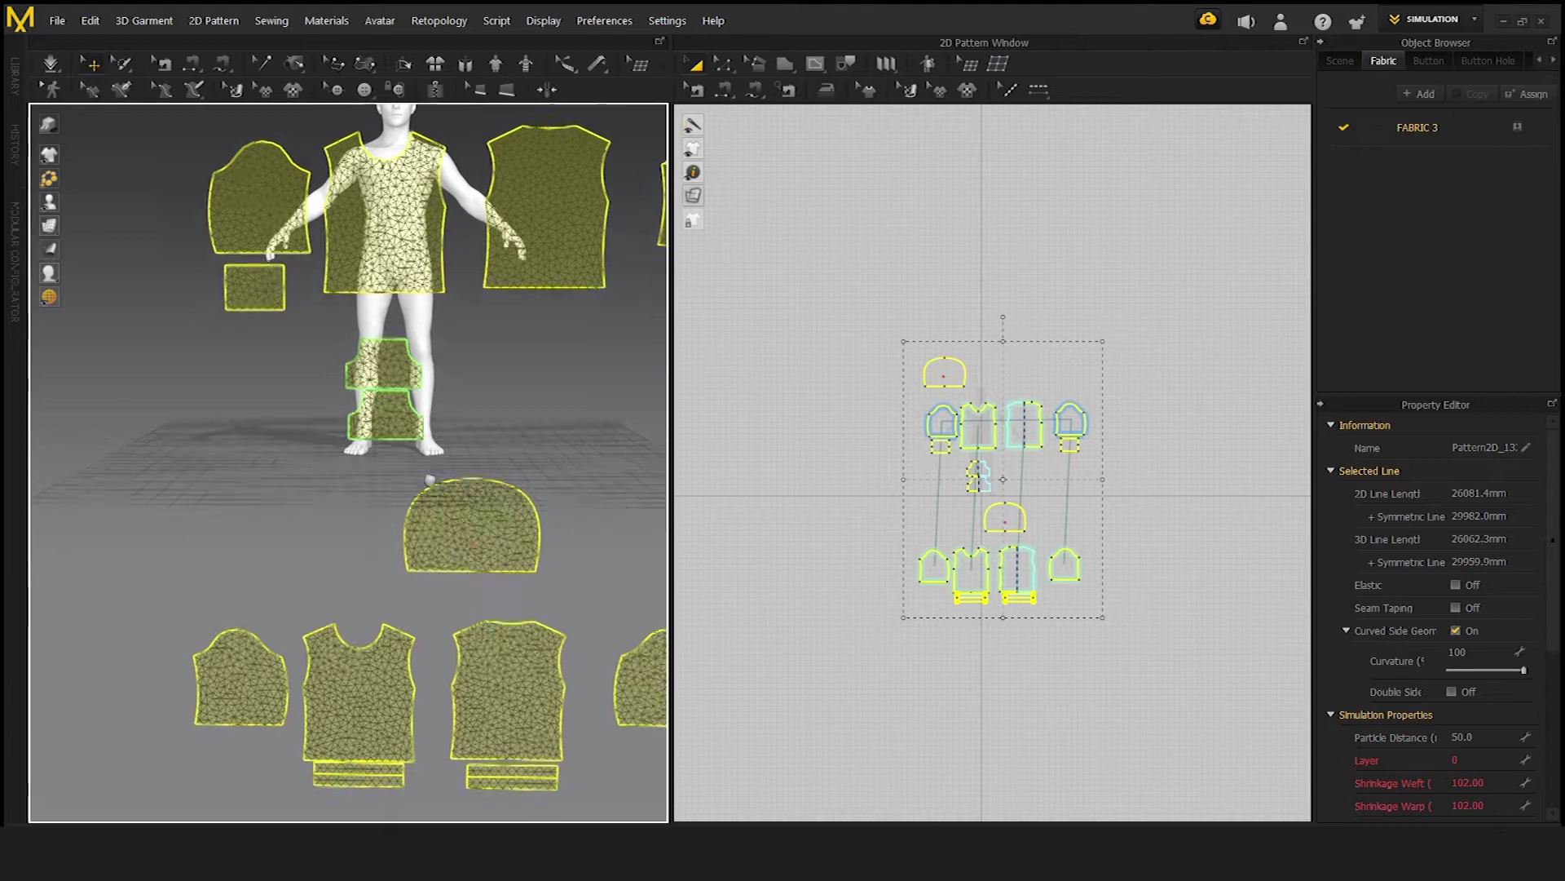
pyautogui.scroll(-6, 507, 562)
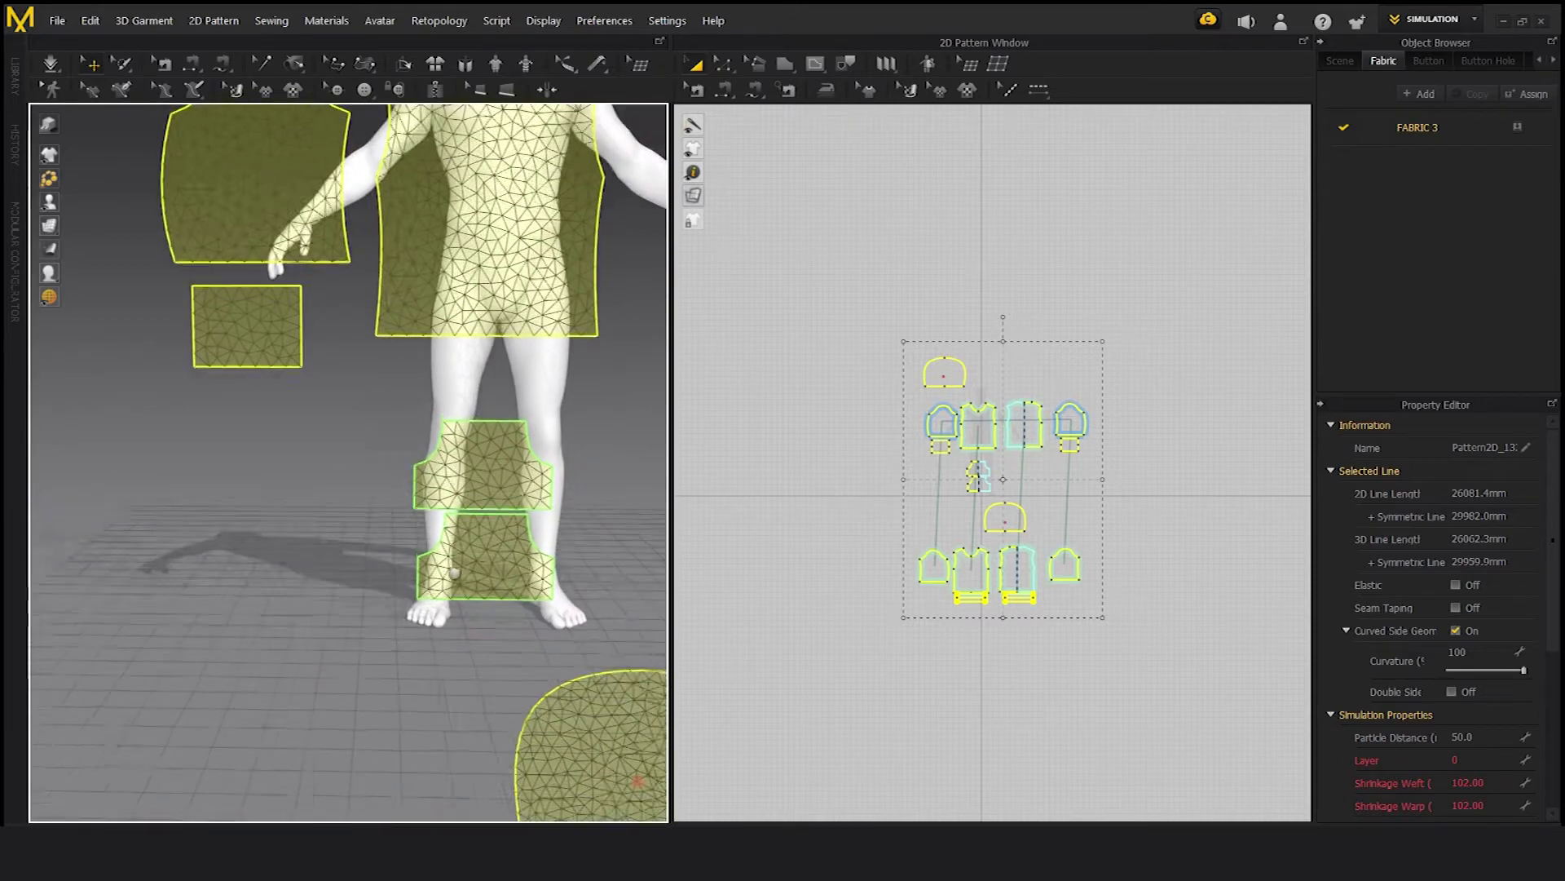
pyautogui.scroll(2, 377, 453)
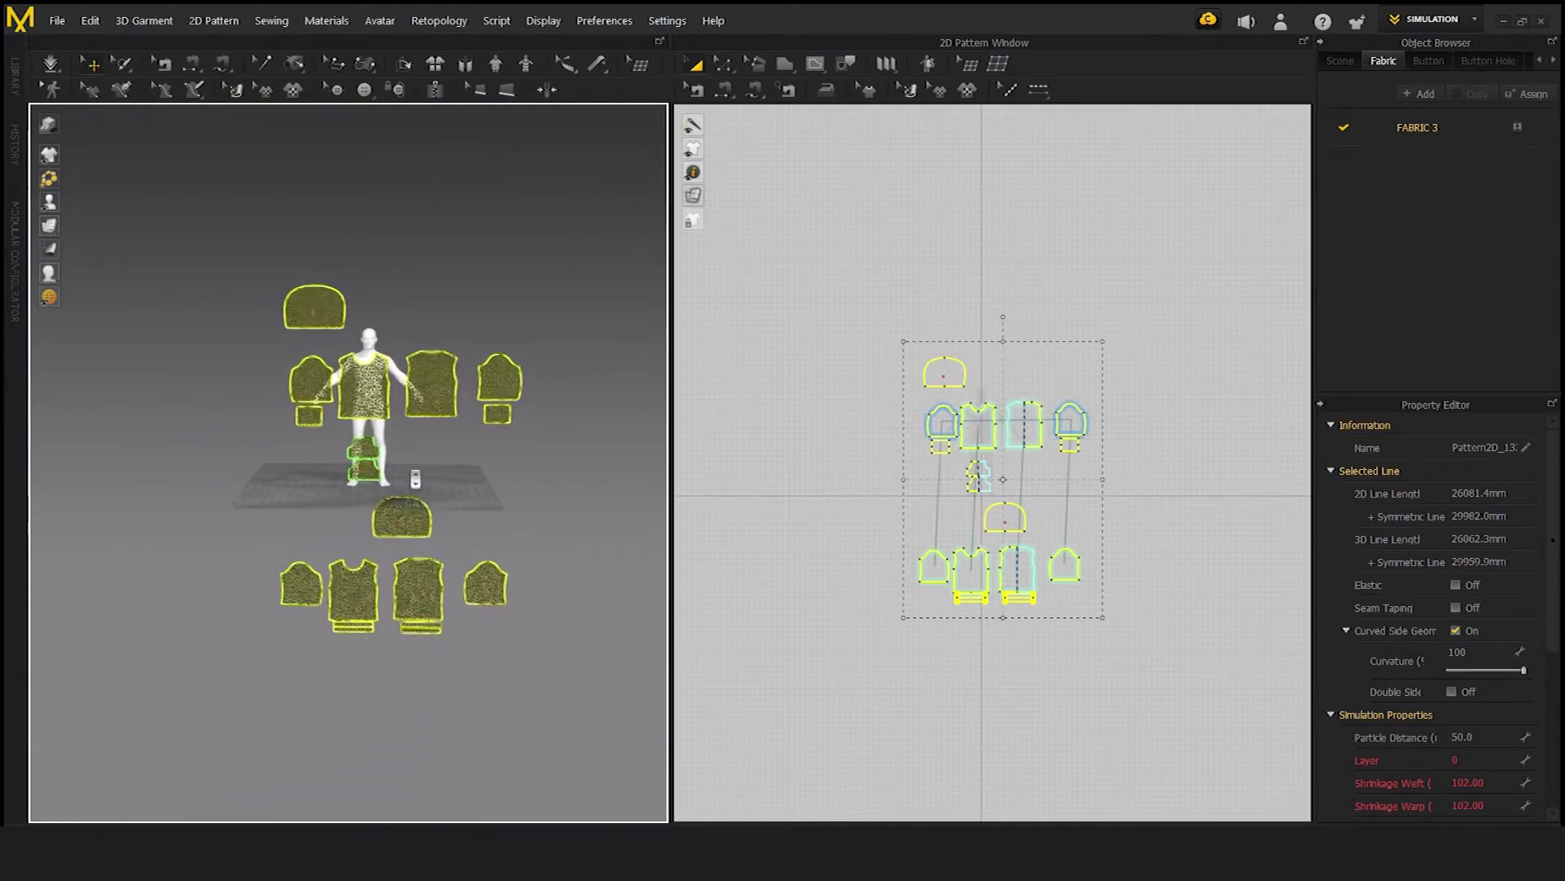
# - Export all the patterns as an OBJ file named MD_2D_P50, keeping the single-object, unwelded, thin options
pyautogui.click(57, 17)
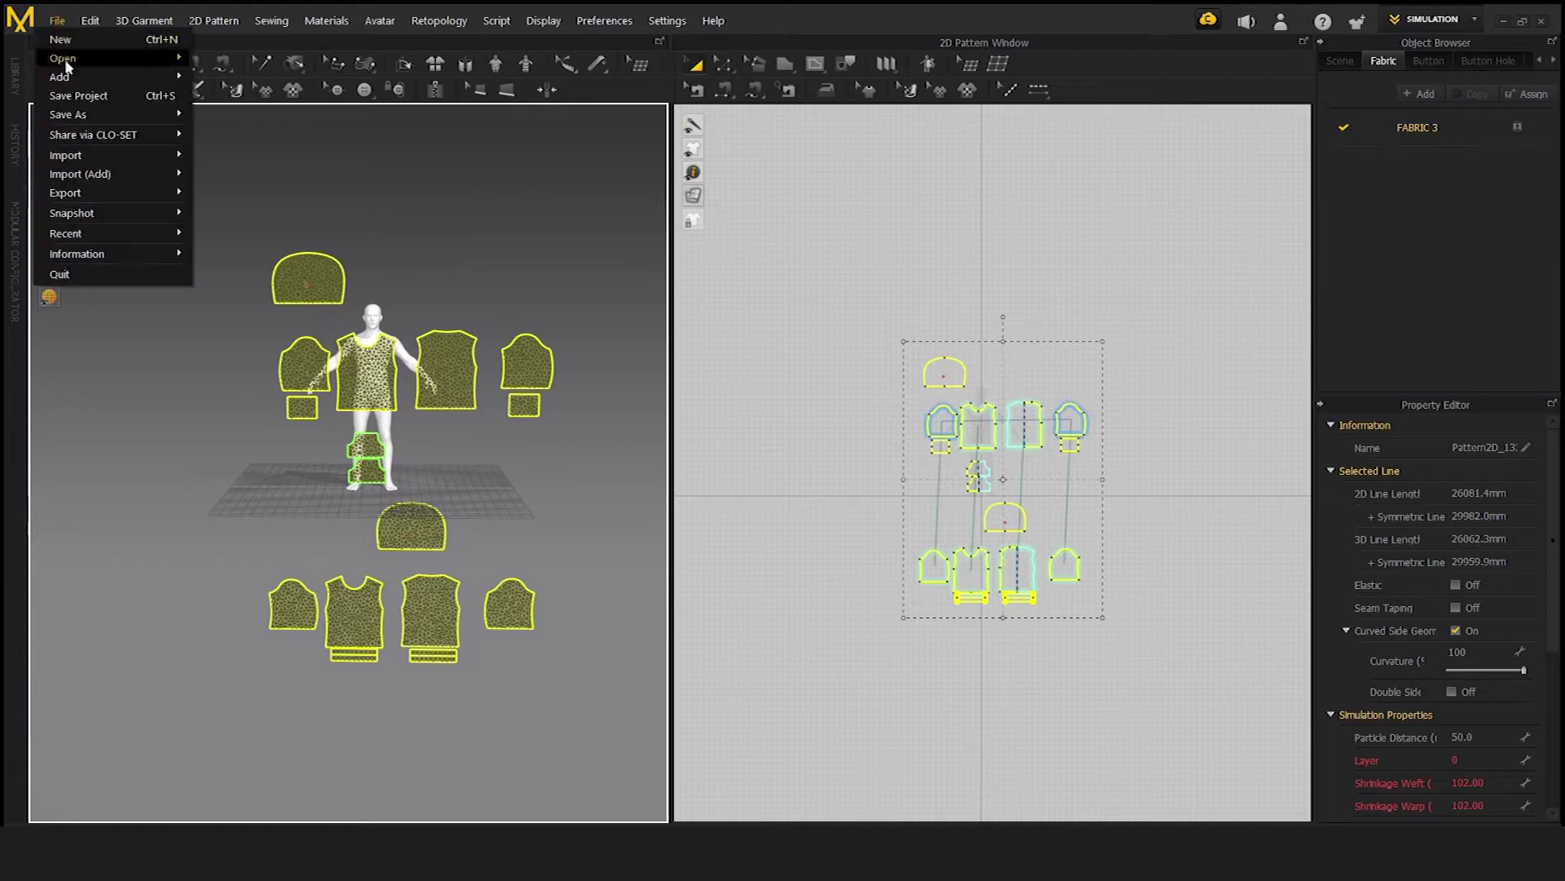
pyautogui.moveTo(97, 189)
pyautogui.click(237, 213)
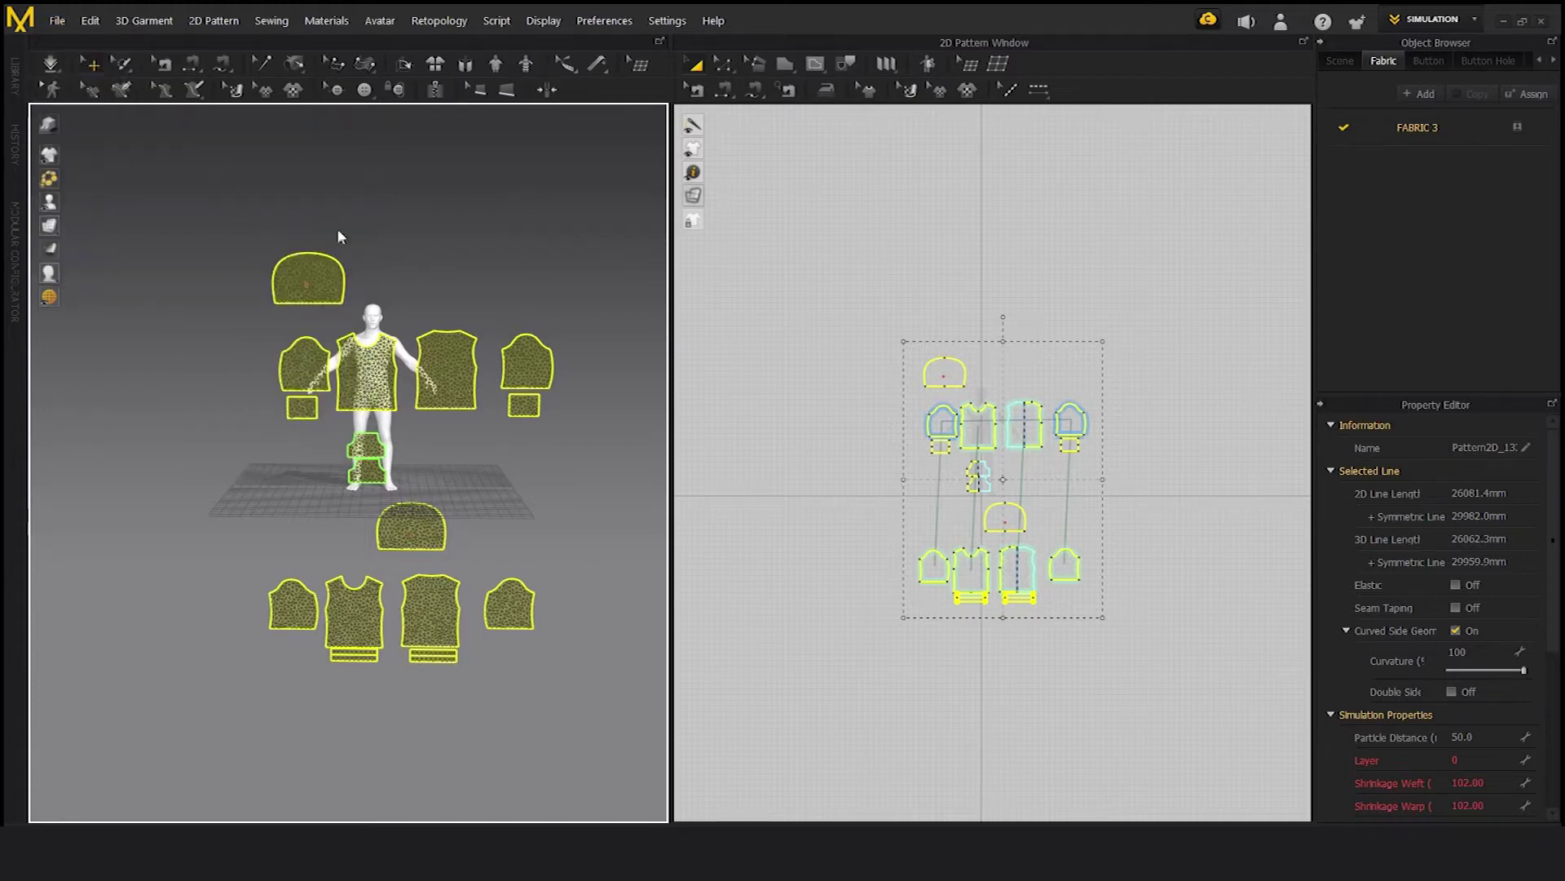
pyautogui.click(212, 154)
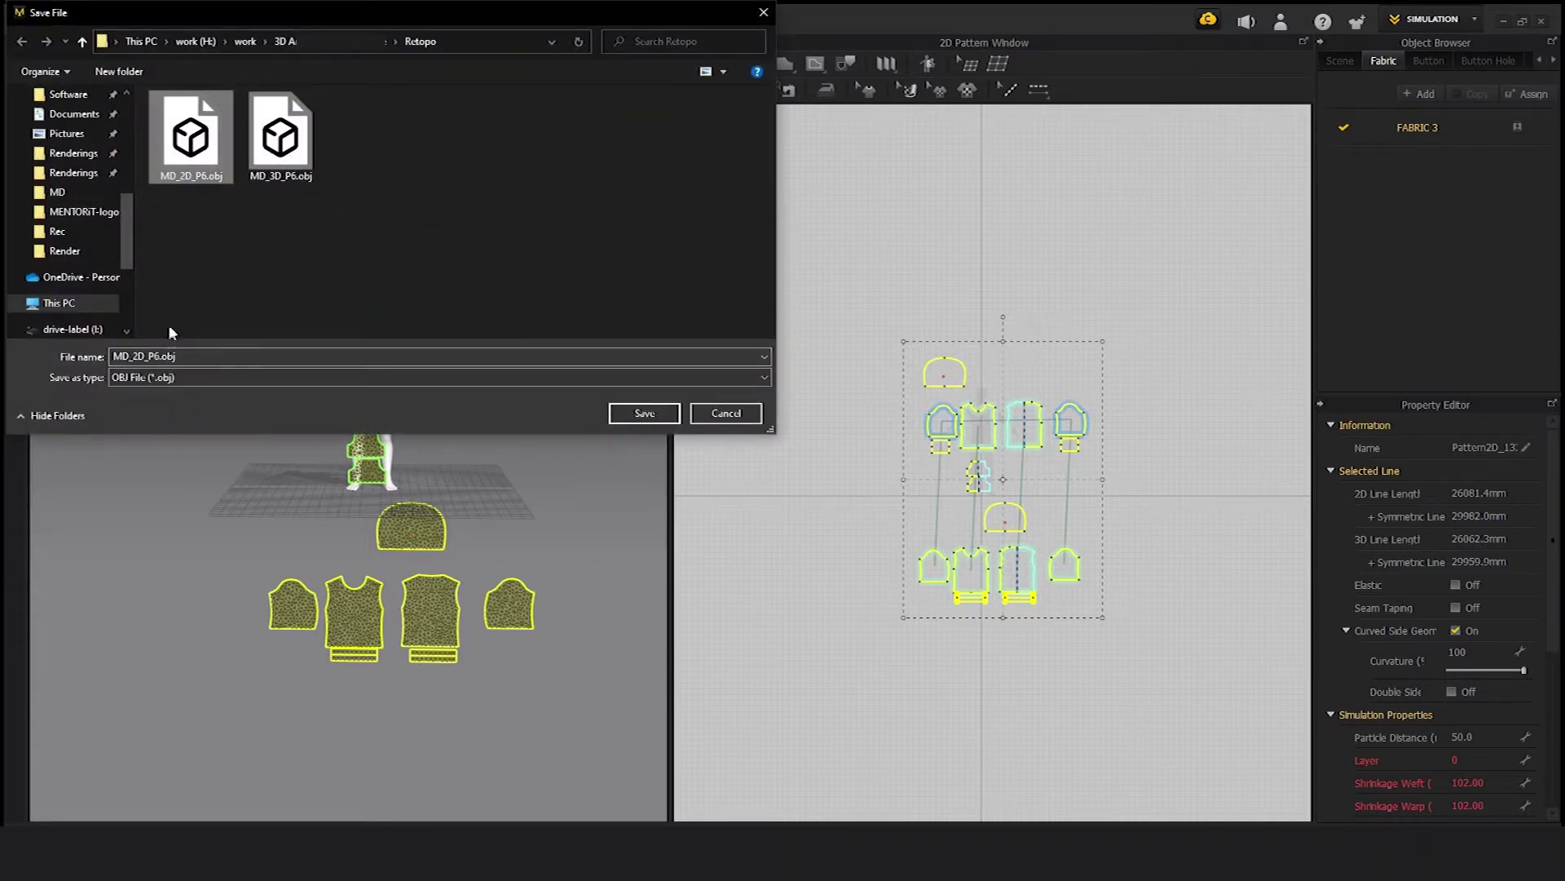
pyautogui.click(171, 359)
pyautogui.press('BackSpace')
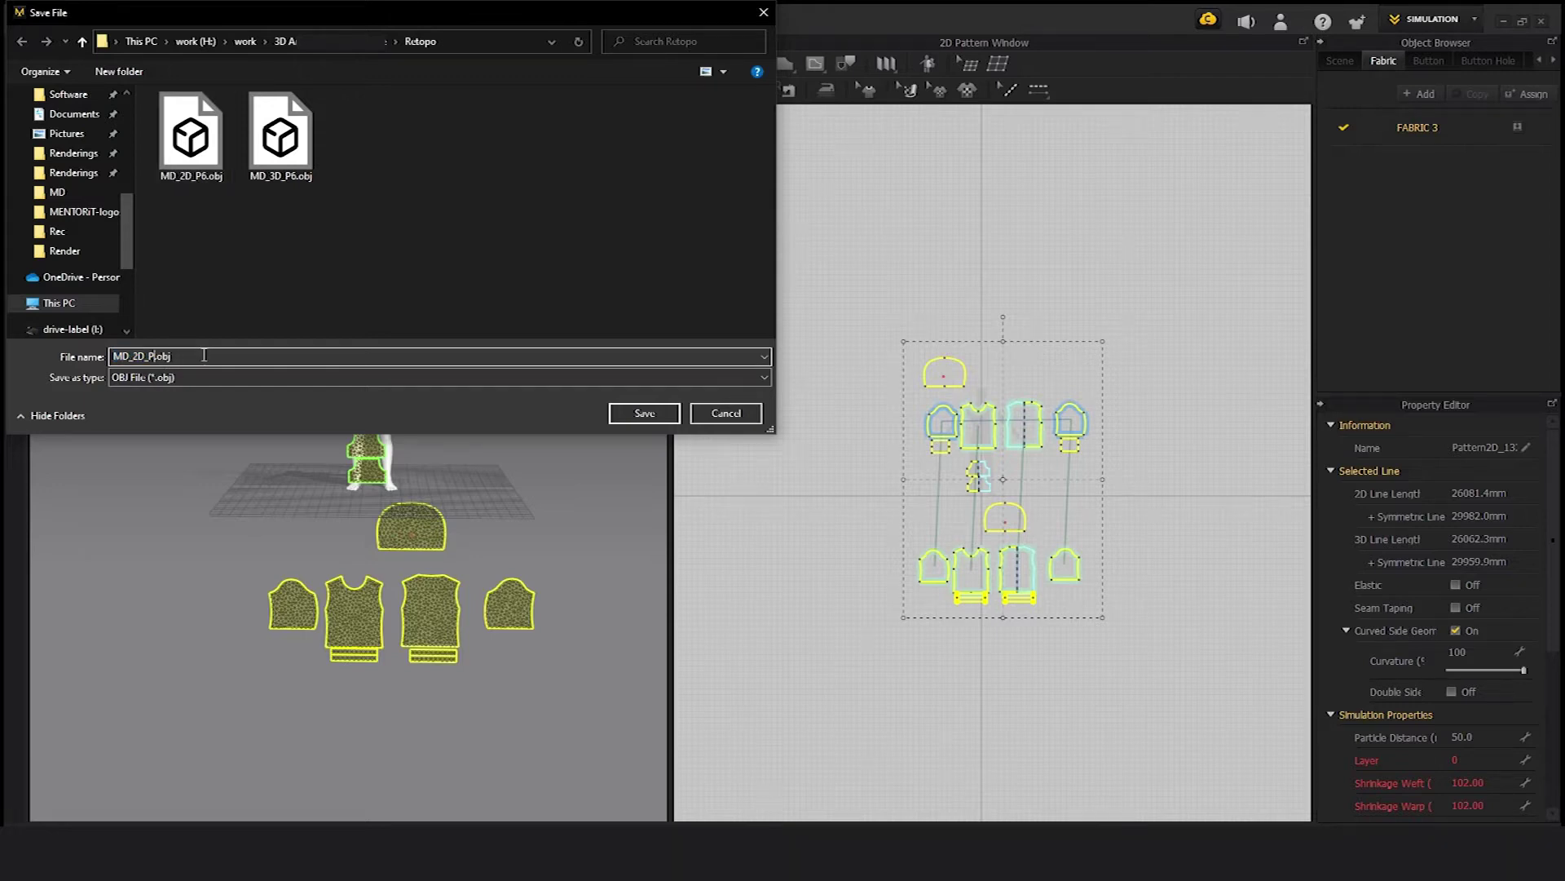
pyautogui.write('50')
pyautogui.press('Return')
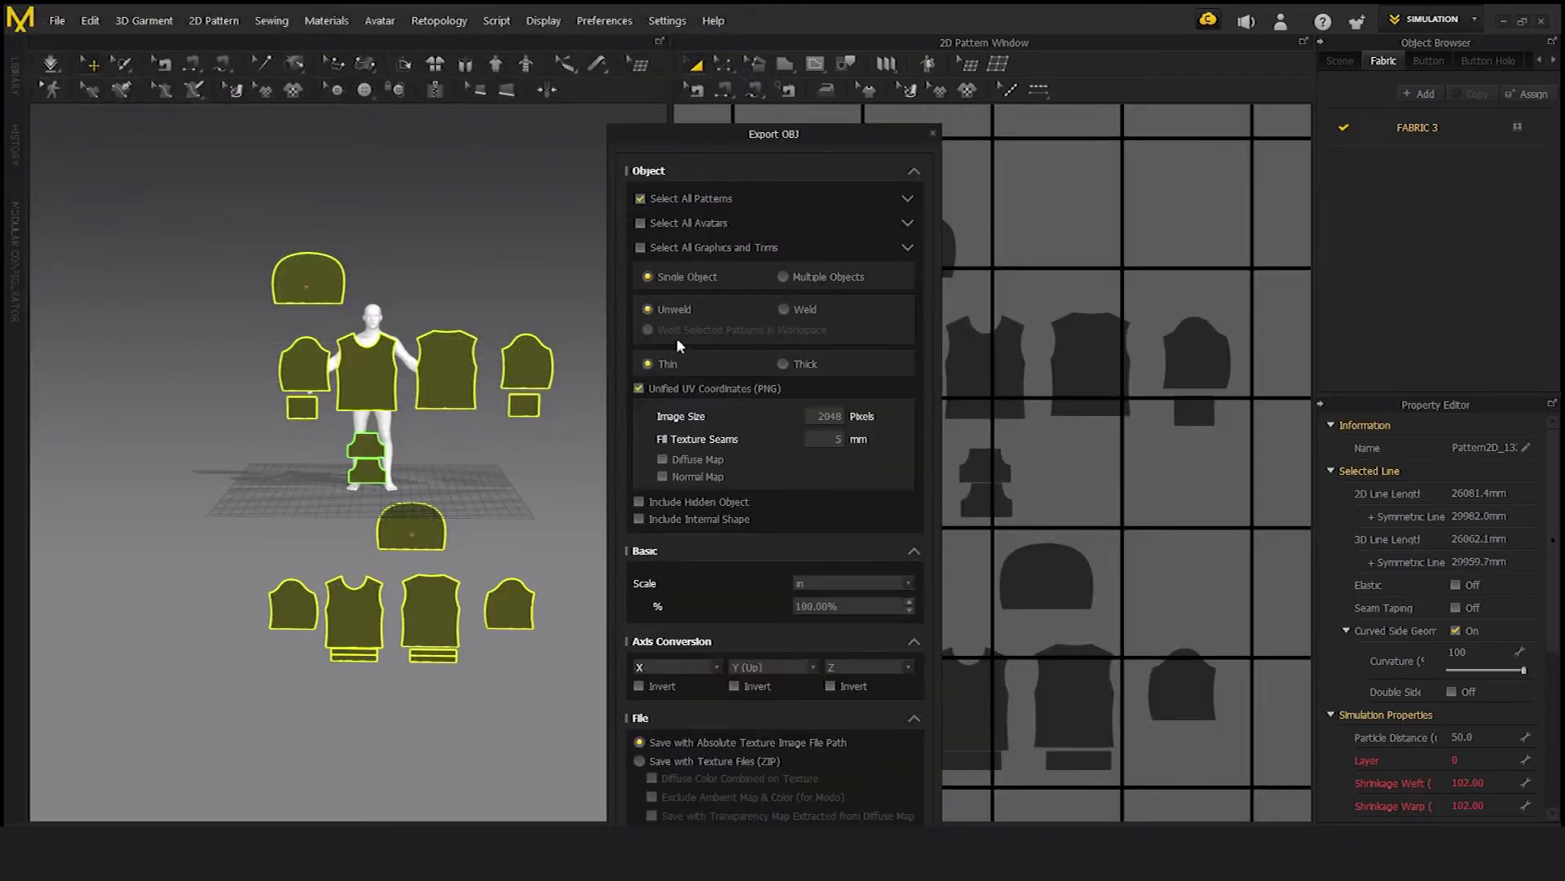
pyautogui.moveTo(739, 127); pyautogui.dragTo(569, 4)
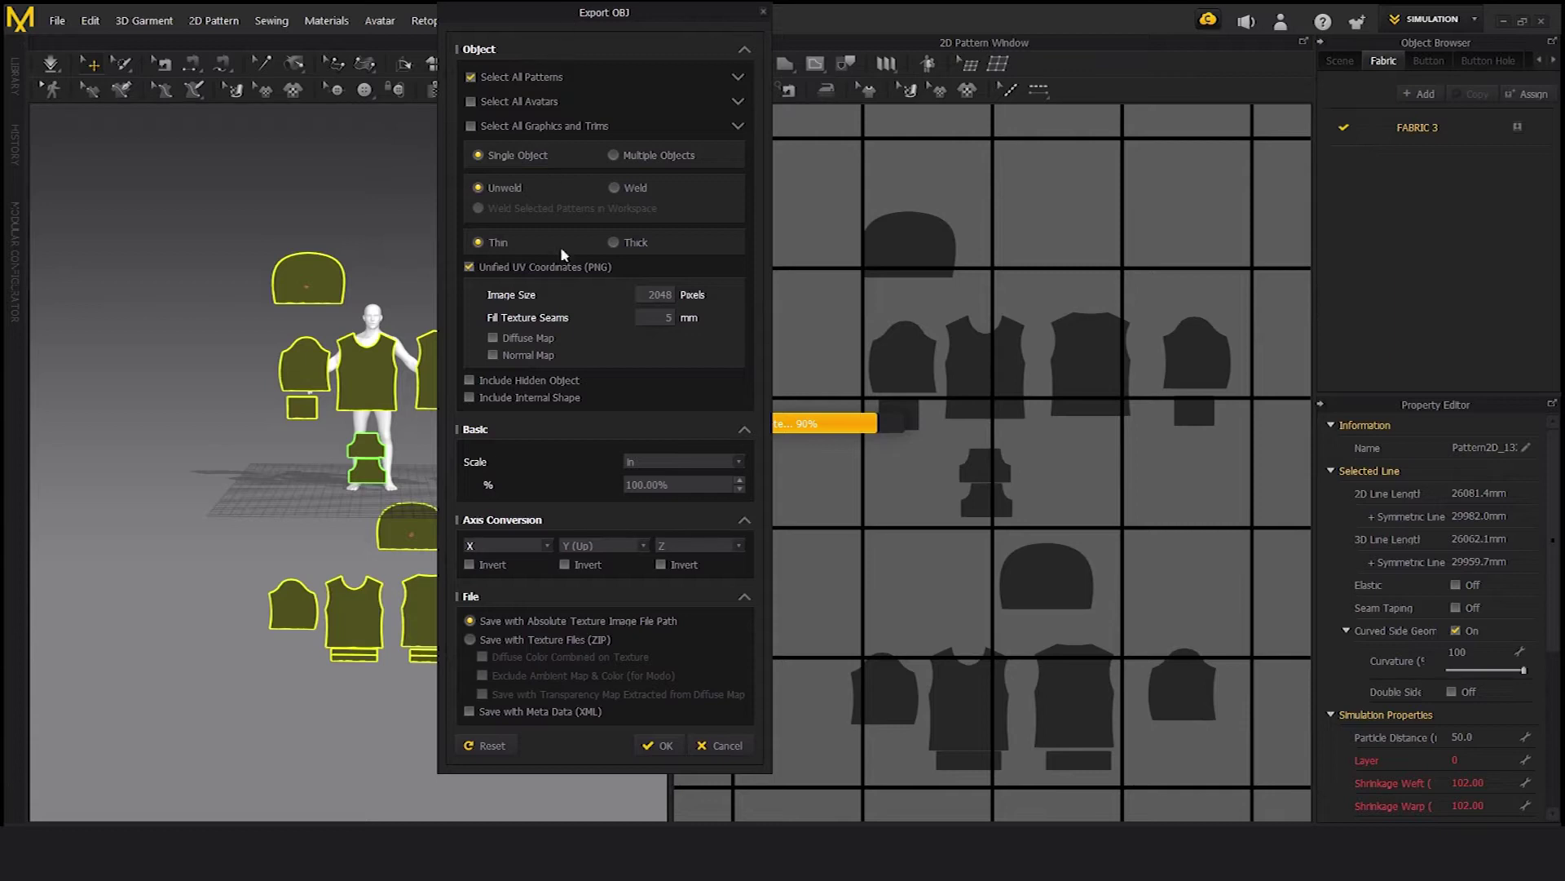
pyautogui.click(664, 745)
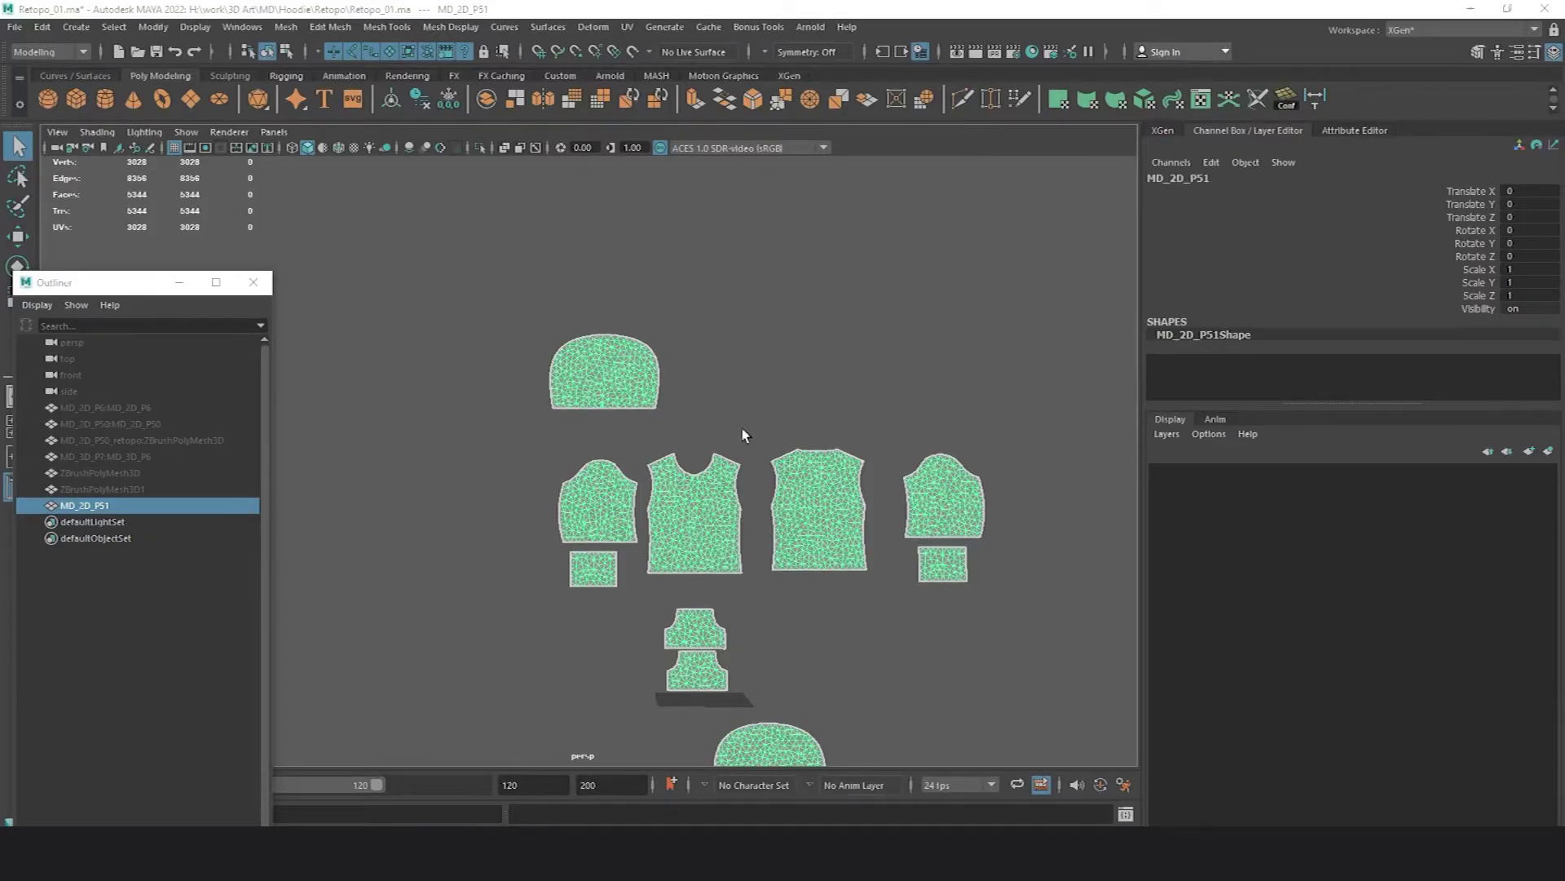
# - Examine the imported flat pattern mesh in Maya, from the full layout down to the front body piece
pyautogui.scroll(-3, 797, 321)
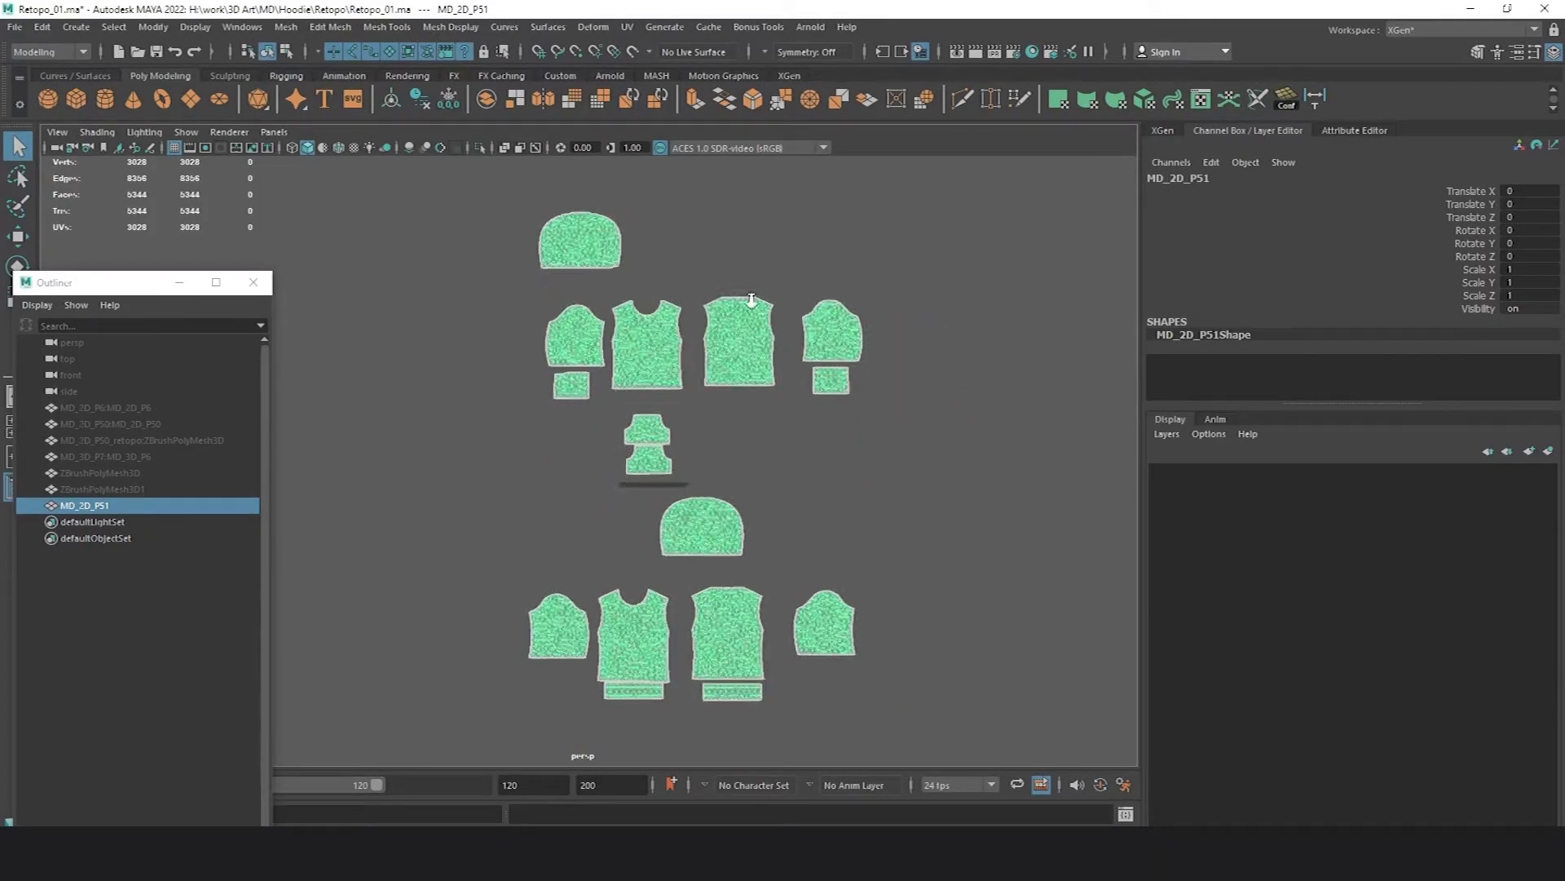
pyautogui.keyDown('alt'); pyautogui.moveTo(743, 292); pyautogui.dragTo(765, 261, button='middle'); pyautogui.keyUp('alt')
pyautogui.scroll(2, 842, 311)
pyautogui.scroll(-1, 940, 338)
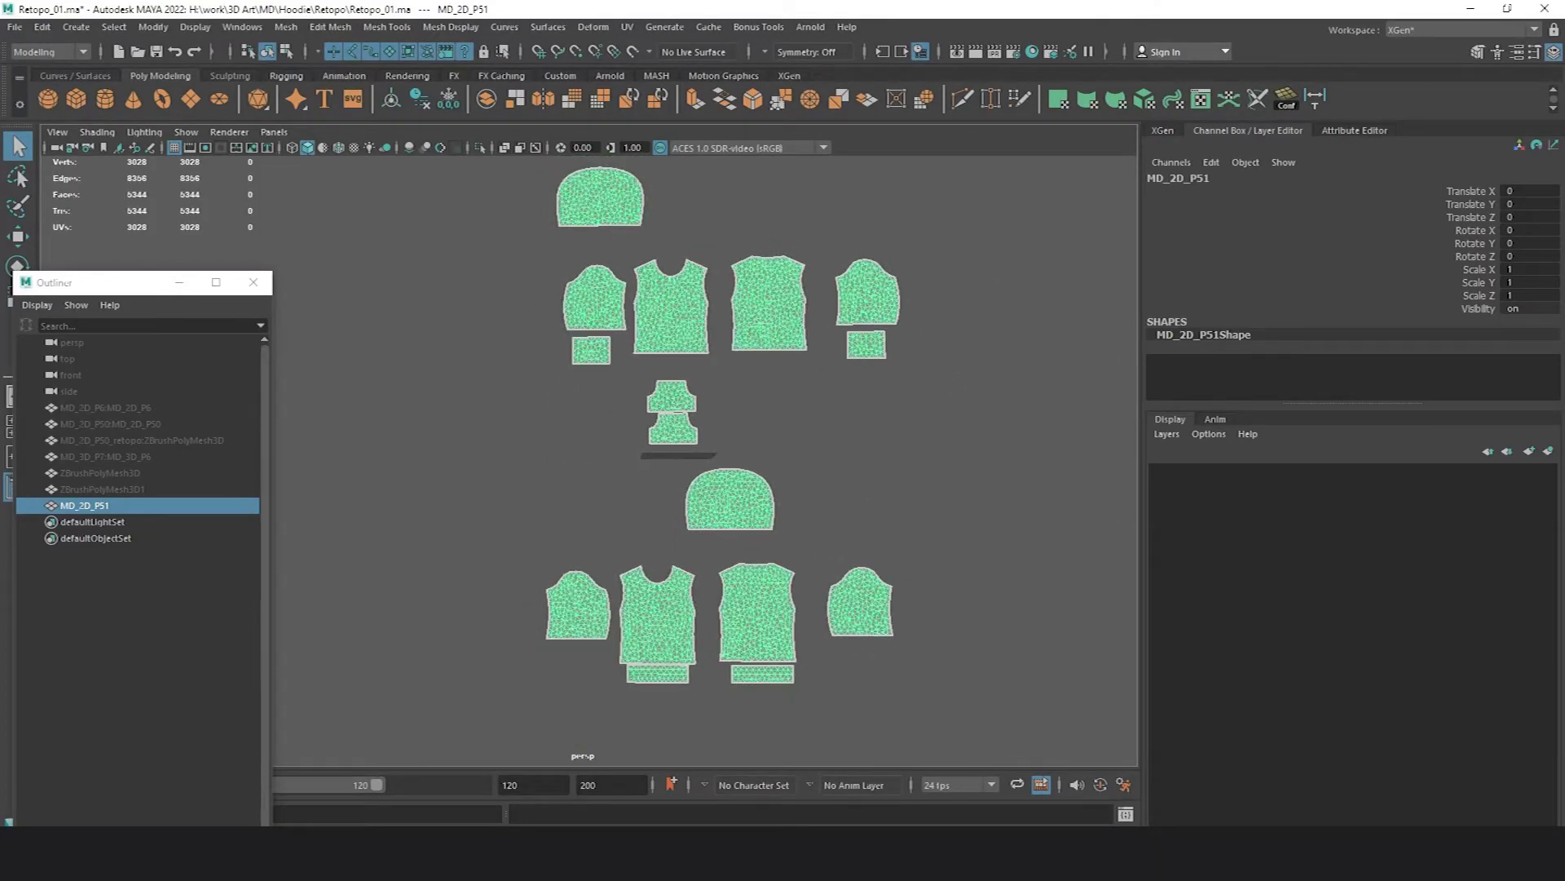
pyautogui.keyDown('alt'); pyautogui.moveTo(1037, 352); pyautogui.dragTo(728, 386, button='middle'); pyautogui.keyUp('alt')
pyautogui.keyDown('alt'); pyautogui.moveTo(690, 374); pyautogui.dragTo(726, 391, button='right'); pyautogui.keyUp('alt')
pyautogui.keyDown('alt'); pyautogui.moveTo(695, 395); pyautogui.dragTo(744, 331, button='middle'); pyautogui.keyUp('alt')
pyautogui.keyDown('alt'); pyautogui.moveTo(745, 331); pyautogui.dragTo(800, 318, button='right'); pyautogui.keyUp('alt')
pyautogui.keyDown('alt'); pyautogui.moveTo(652, 163); pyautogui.dragTo(573, 484, button='middle'); pyautogui.keyUp('alt')
pyautogui.keyDown('alt'); pyautogui.moveTo(573, 484); pyautogui.dragTo(640, 477, button='right'); pyautogui.keyUp('alt')
# - Select all the vertices of the front body pattern
pyautogui.press('F9')
pyautogui.keyDown('alt'); pyautogui.moveTo(659, 407); pyautogui.dragTo(706, 405, button='middle'); pyautogui.keyUp('alt')
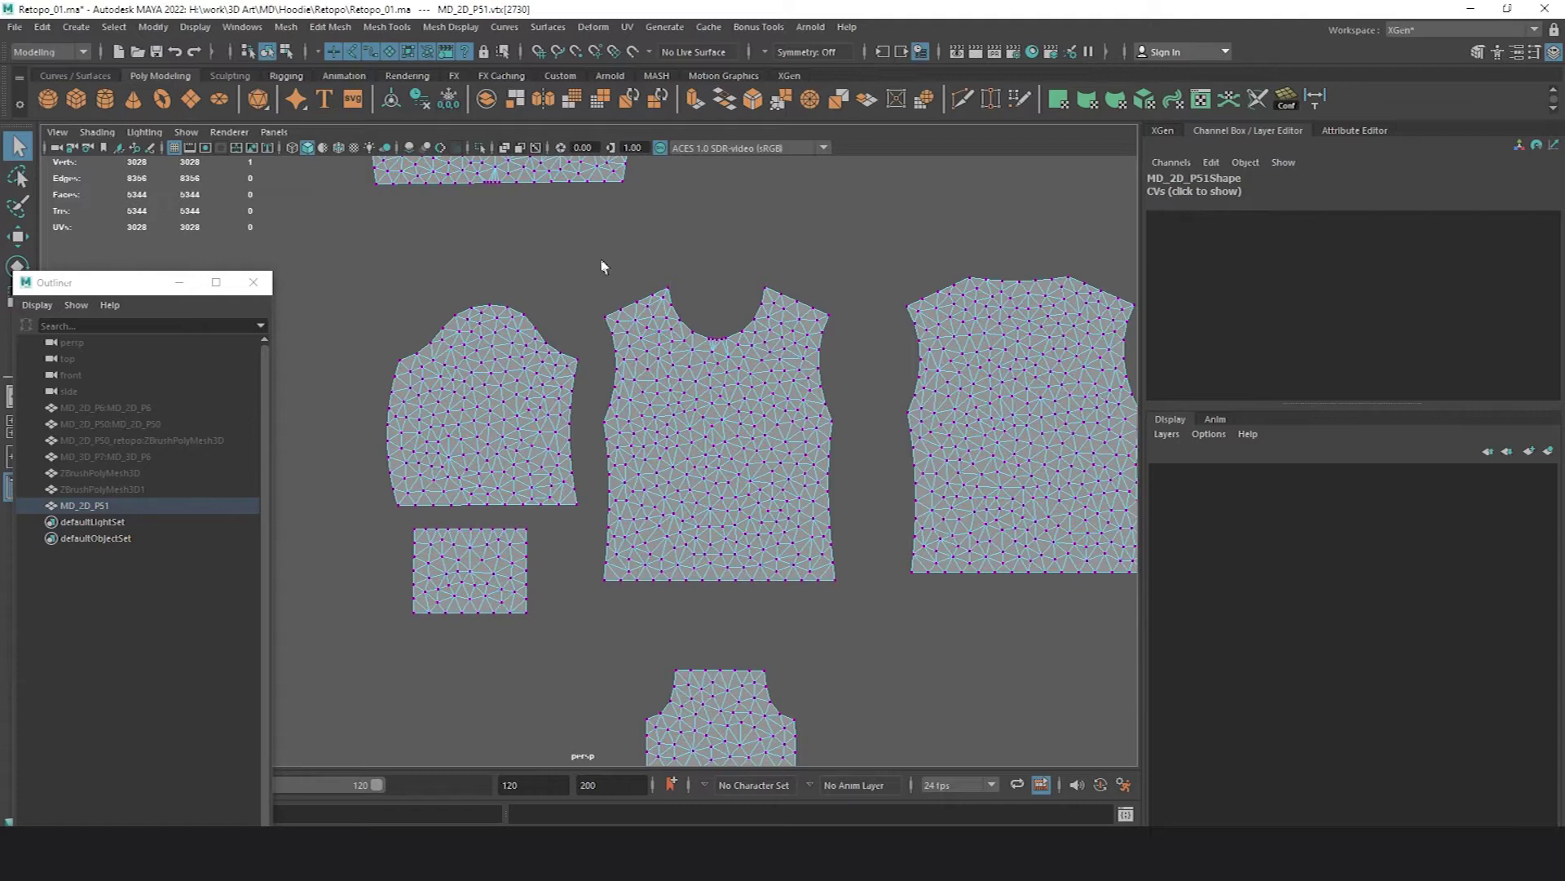
pyautogui.moveTo(593, 275); pyautogui.dragTo(850, 623)
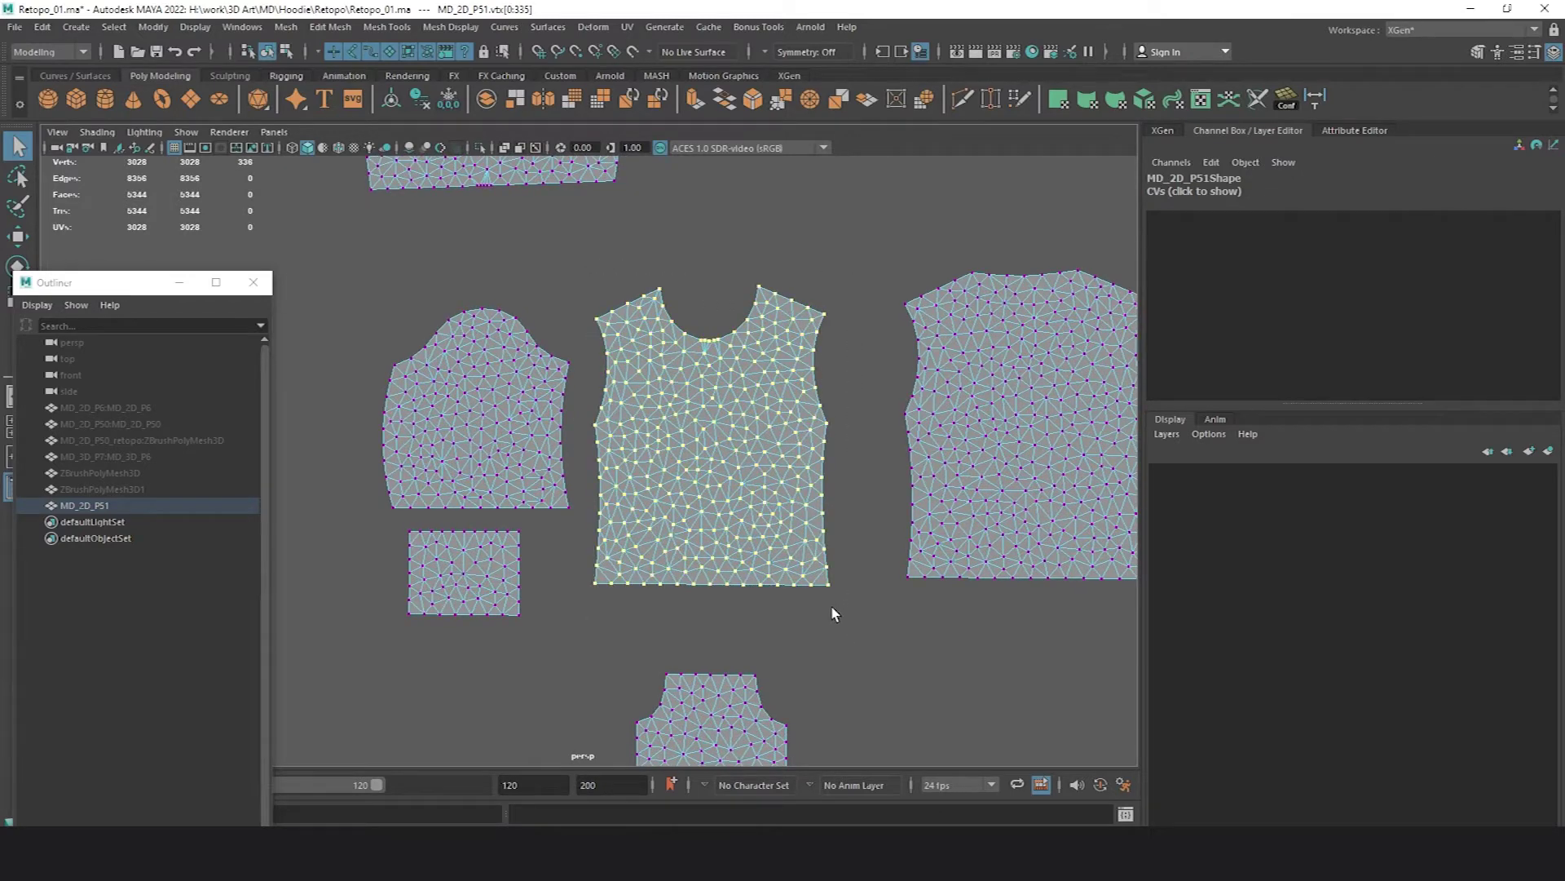
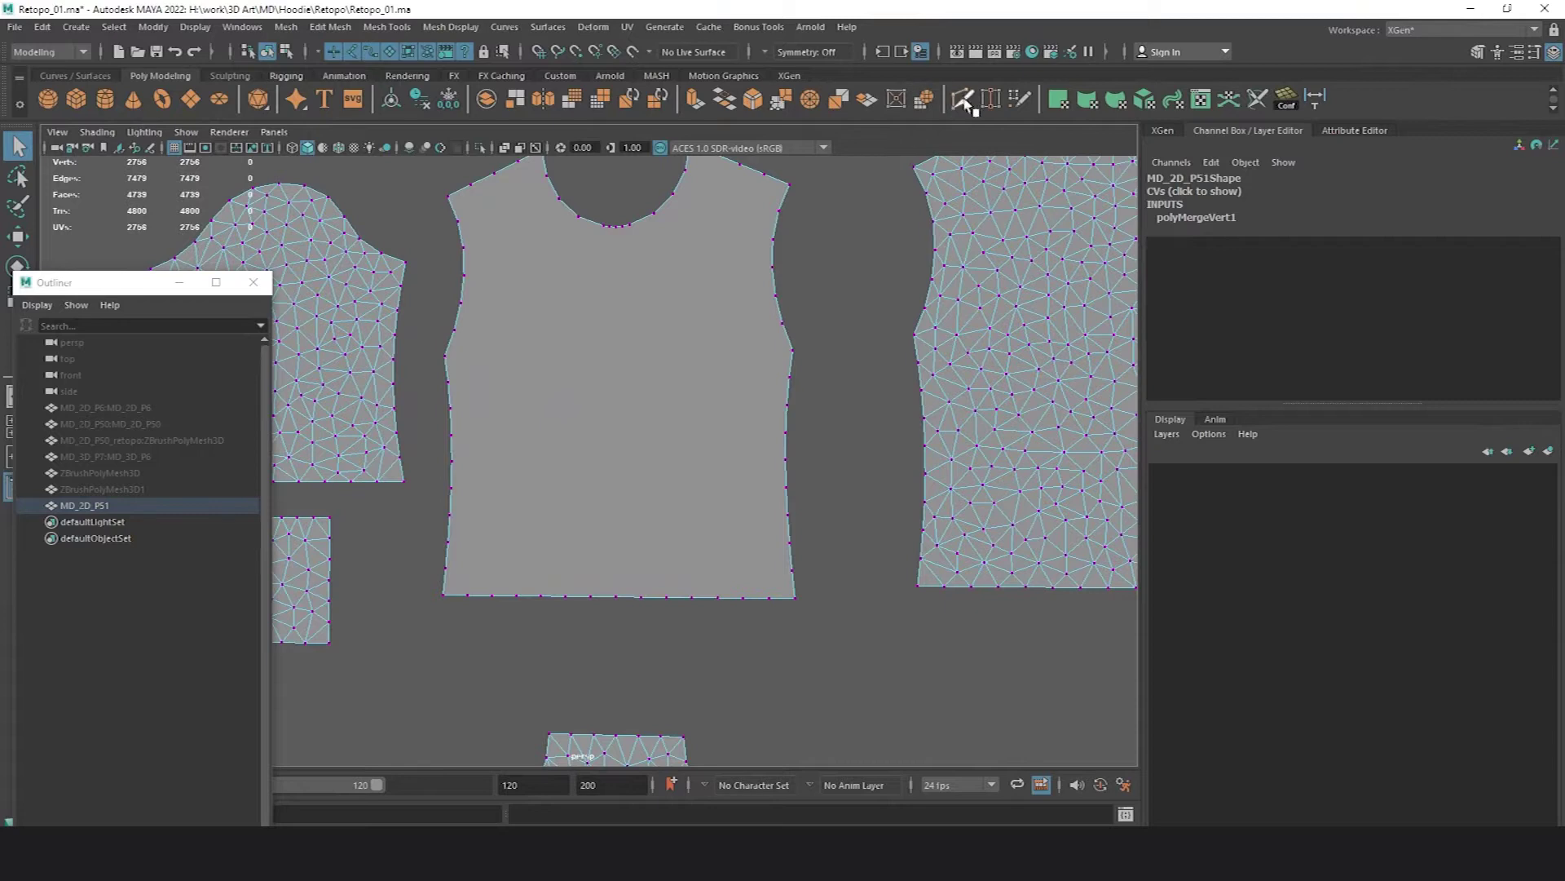
# - Cut a vertical centre edge on the front body pattern from the middle of the neckline to the hem
pyautogui.click(615, 228)
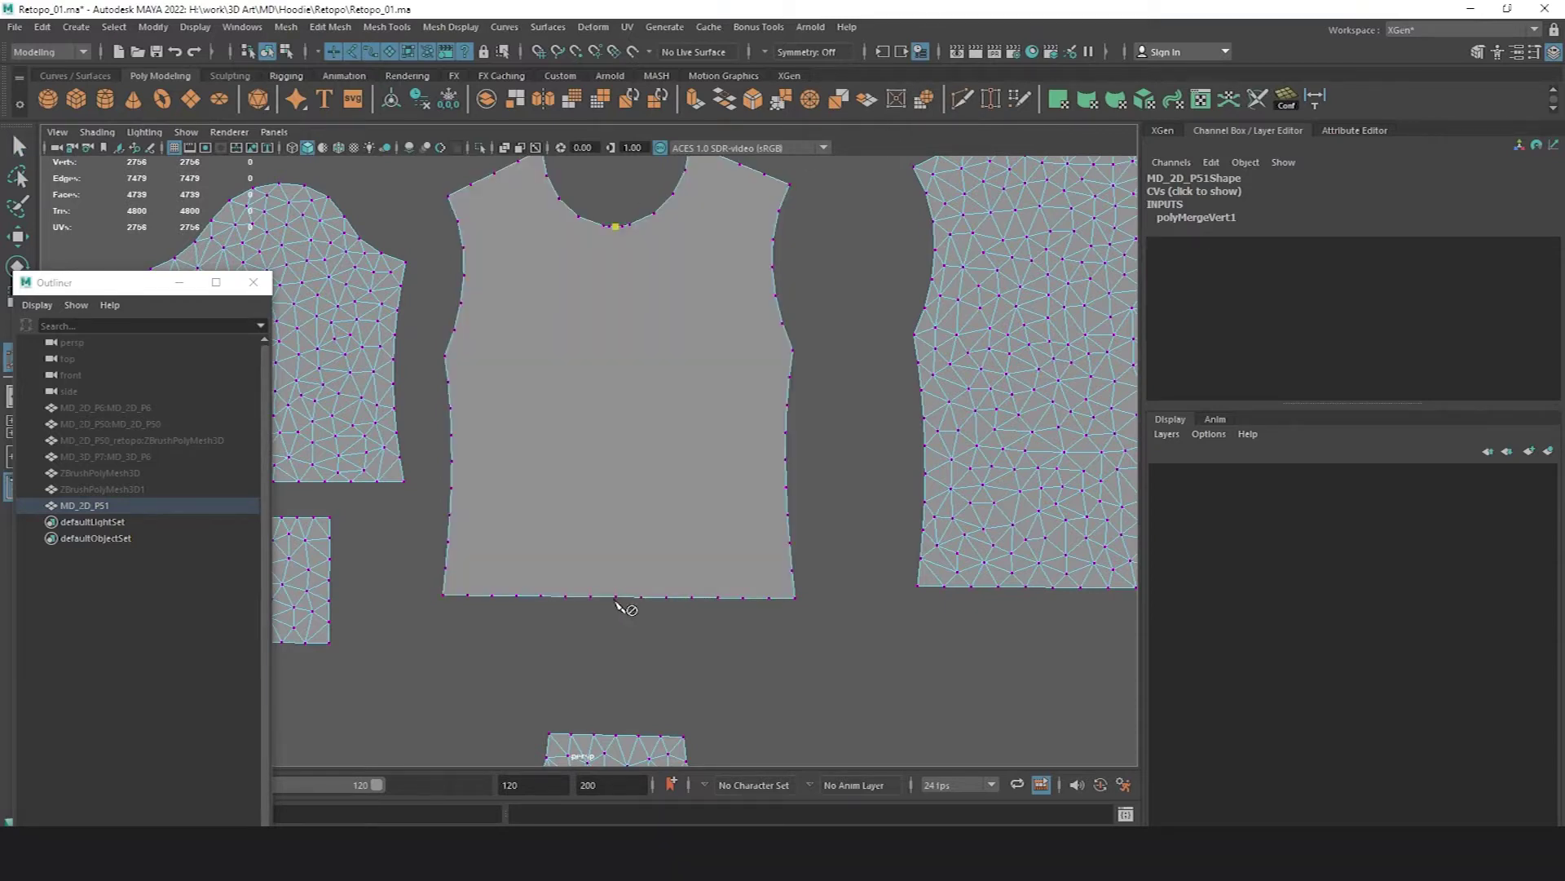
pyautogui.click(615, 597)
pyautogui.rightClick(616, 597)
pyautogui.keyDown('alt'); pyautogui.moveTo(667, 454); pyautogui.dragTo(747, 444, button='middle'); pyautogui.keyUp('alt')
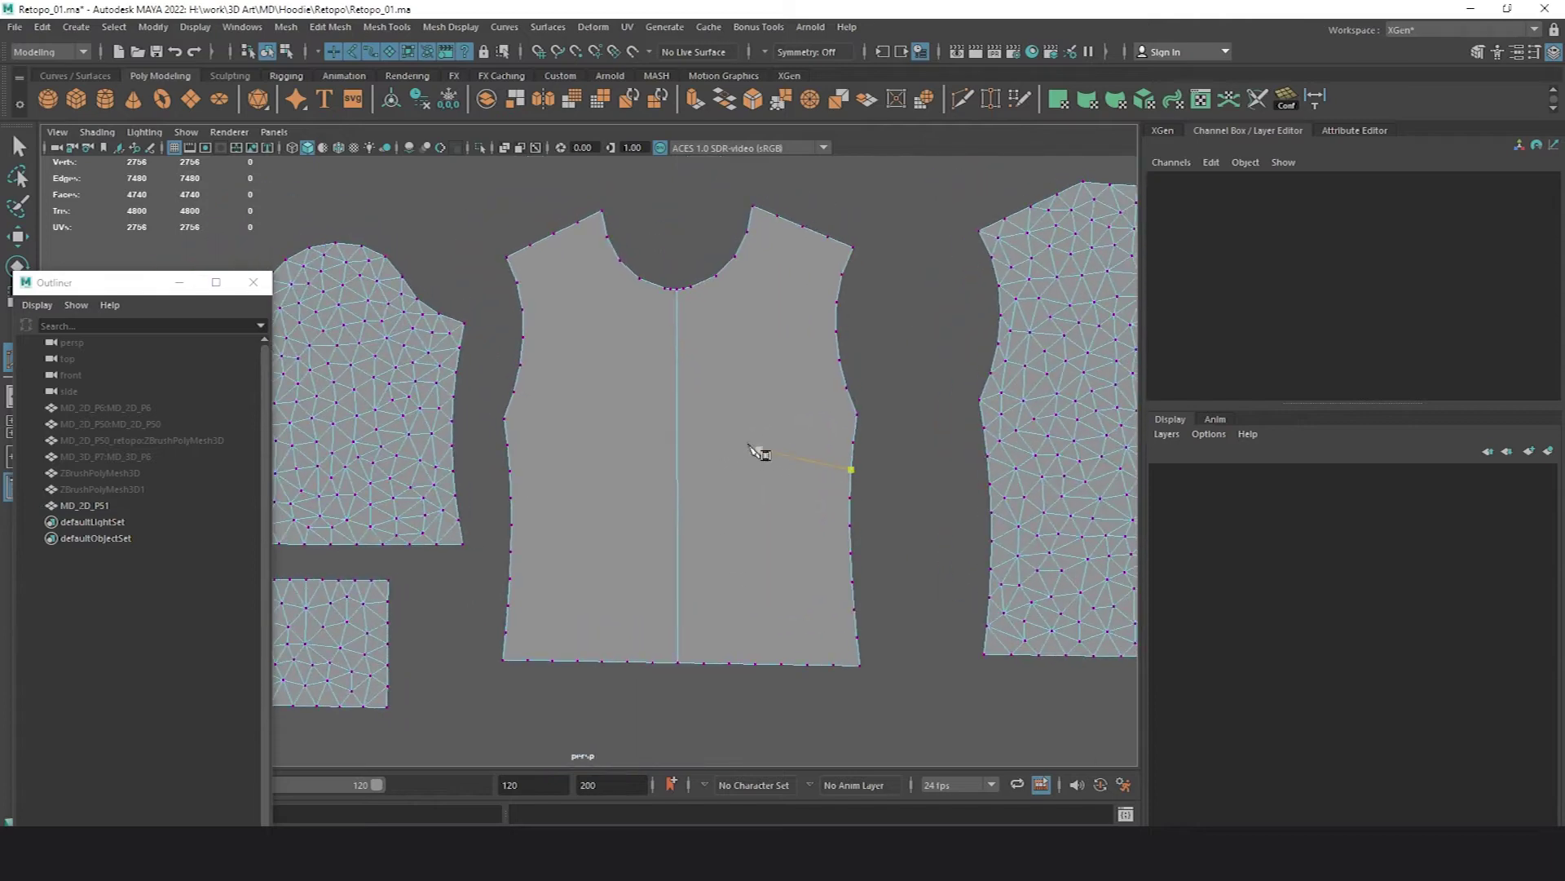
pyautogui.keyDown('alt'); pyautogui.moveTo(694, 318); pyautogui.dragTo(704, 375, button='middle'); pyautogui.keyUp('alt')
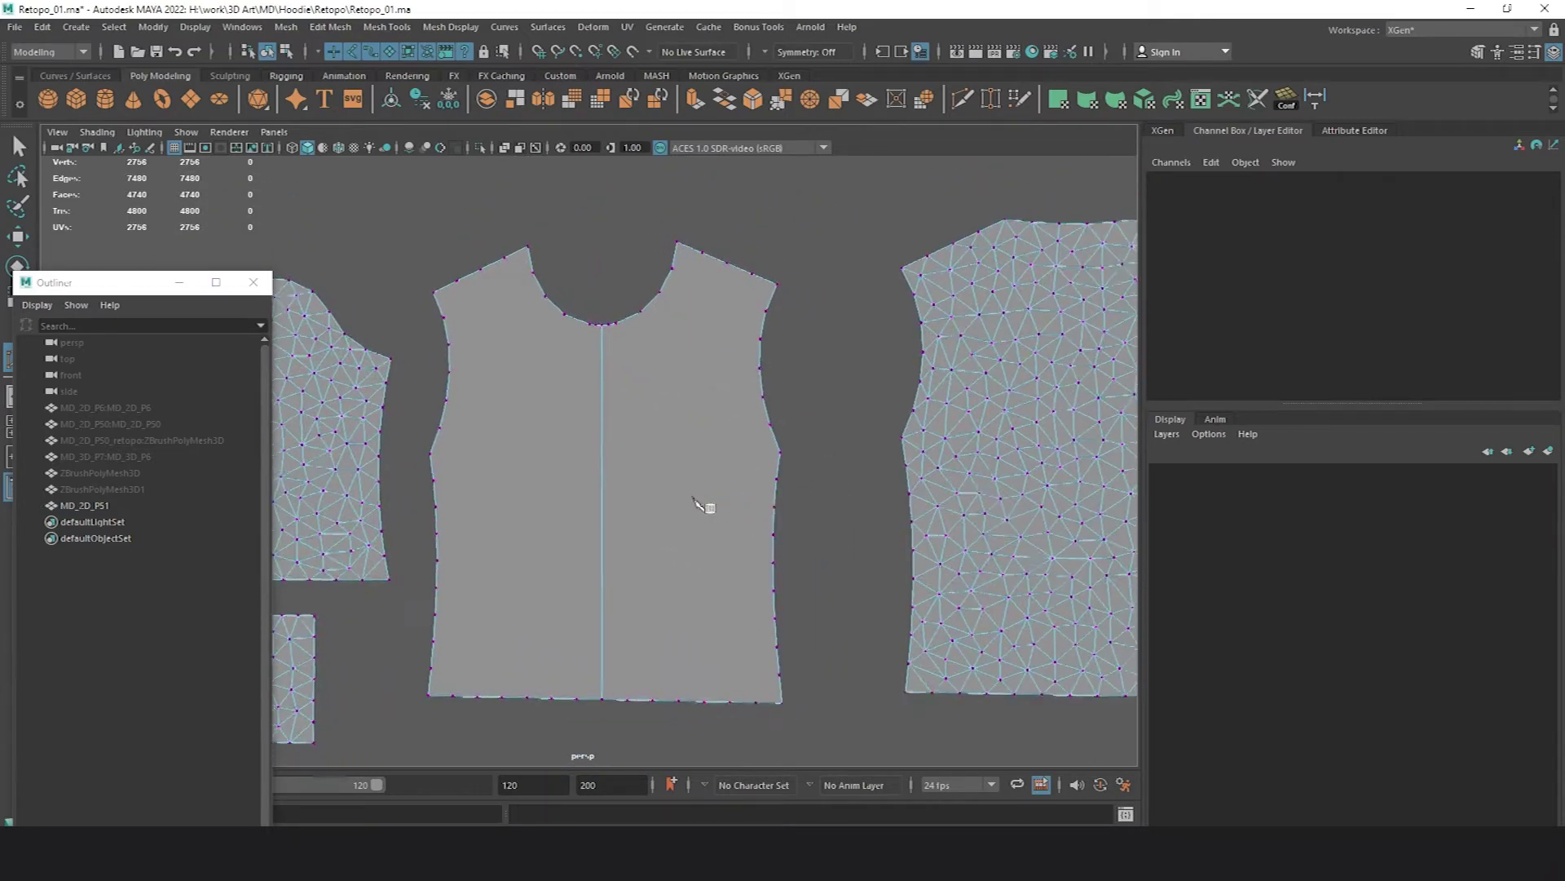
pyautogui.keyDown('alt'); pyautogui.moveTo(693, 499); pyautogui.dragTo(668, 485, button='middle'); pyautogui.keyUp('alt')
pyautogui.keyDown('alt'); pyautogui.moveTo(669, 485); pyautogui.dragTo(733, 457, button='right'); pyautogui.keyUp('alt')
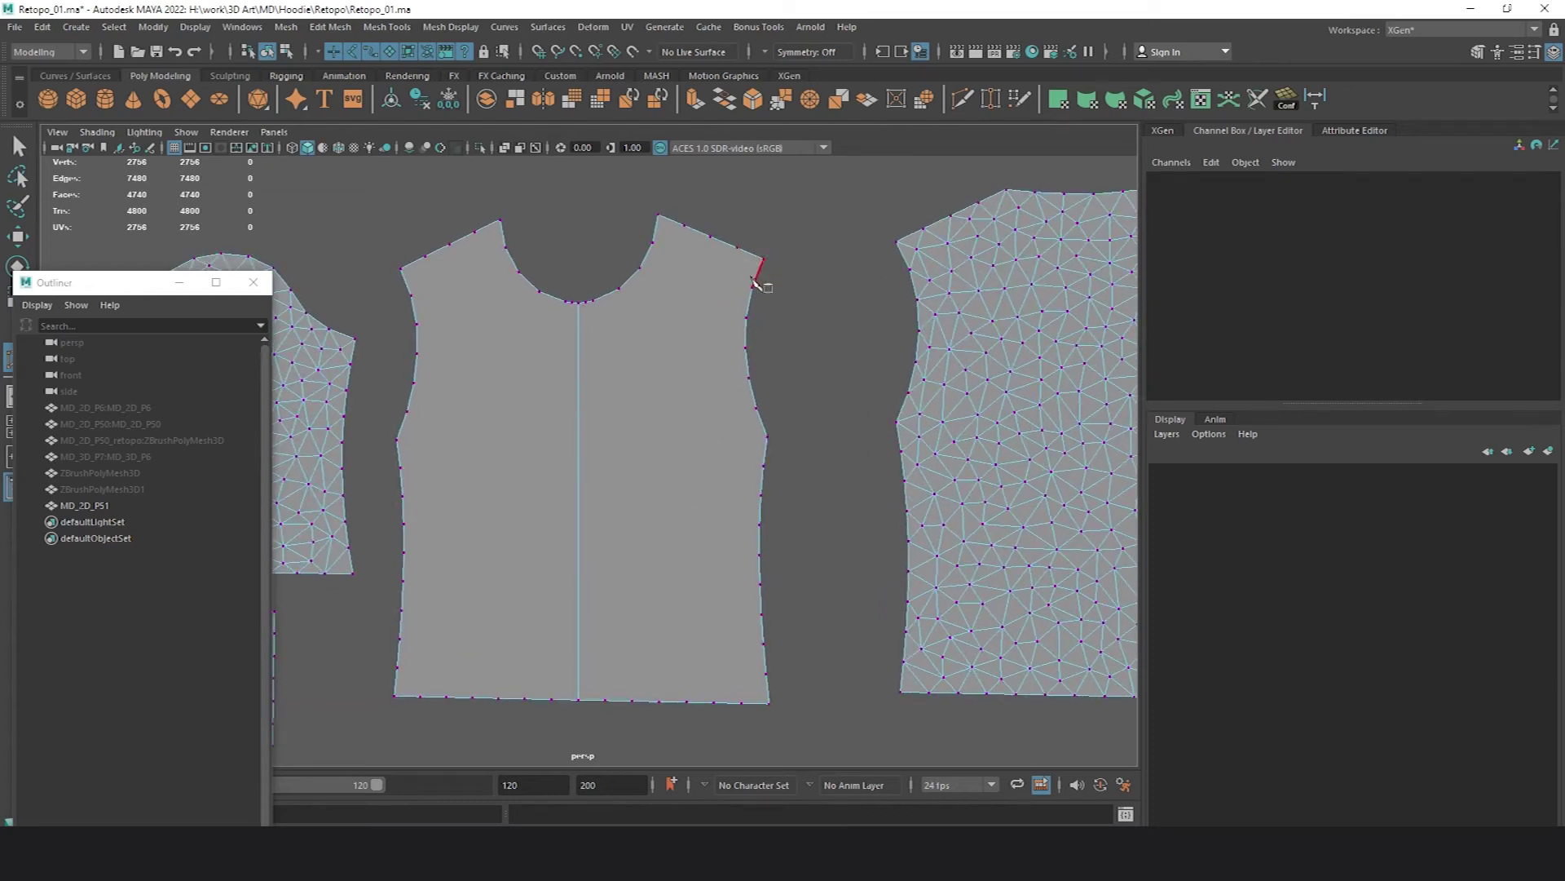
# - Cut an edge parallel to the front body's right shoulder and another following the armhole from shoulder seam to side seam
pyautogui.click(654, 242)
pyautogui.rightClick(749, 277)
pyautogui.click(730, 277)
pyautogui.click(728, 380)
pyautogui.click(735, 414)
pyautogui.click(763, 466)
pyautogui.press('Return')
# - Connect the inner armhole edge to the armhole border with a short cross cut
pyautogui.click(722, 353)
pyautogui.click(746, 349)
pyautogui.press('Return')
pyautogui.scroll(3, 732, 405)
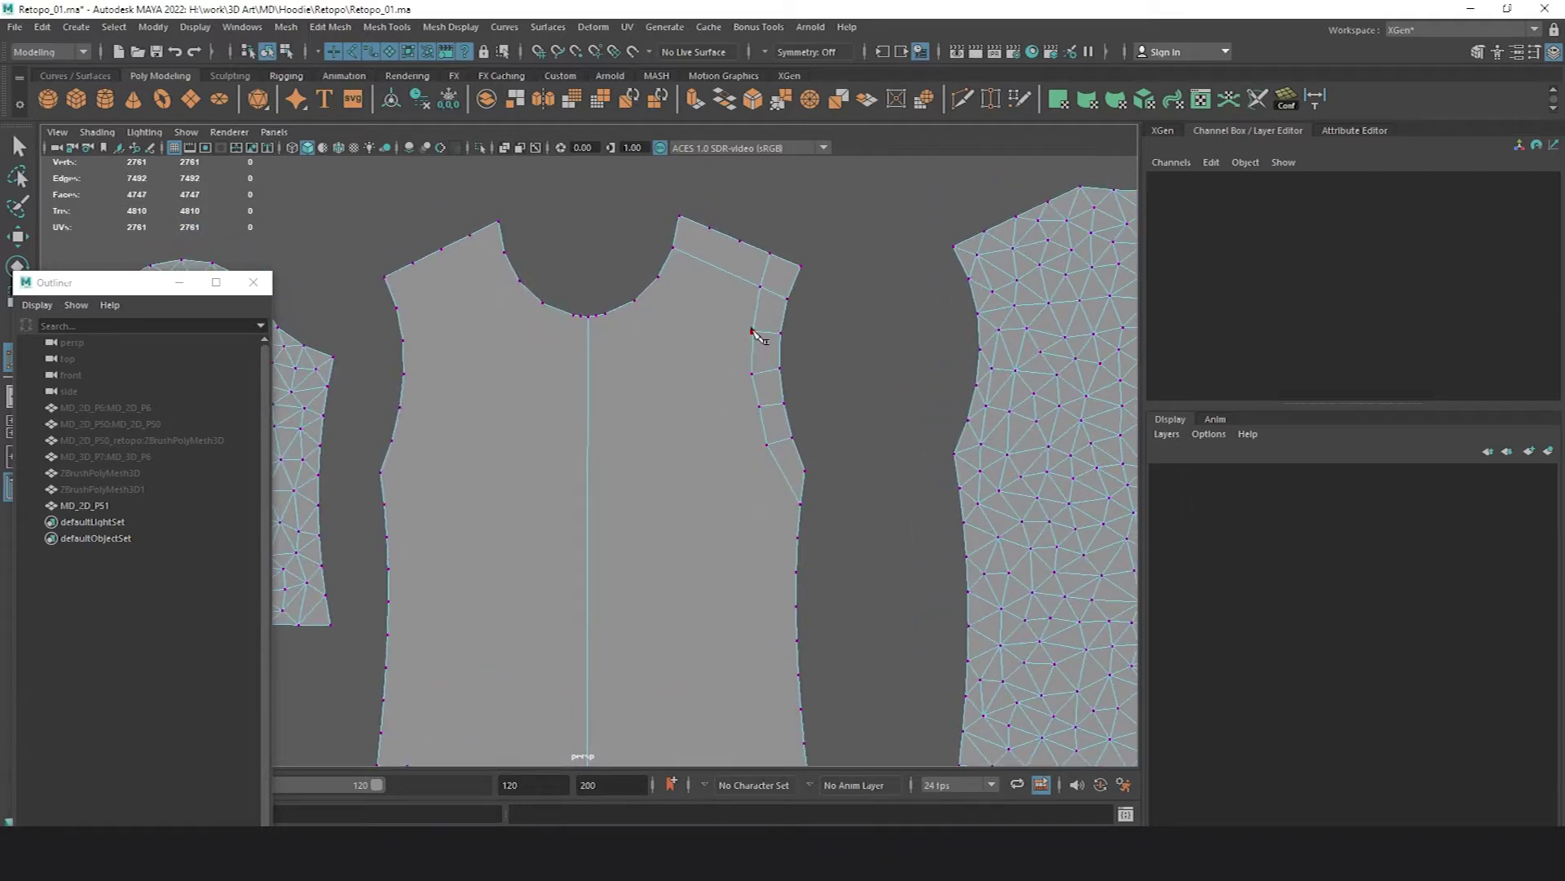
# - Cut a second shoulder-parallel edge to the neckline and a horizontal chest edge from the inner armhole line to the centre line
pyautogui.click(724, 324)
pyautogui.click(659, 277)
pyautogui.rightClick(661, 279)
pyautogui.click(763, 362)
pyautogui.click(752, 375)
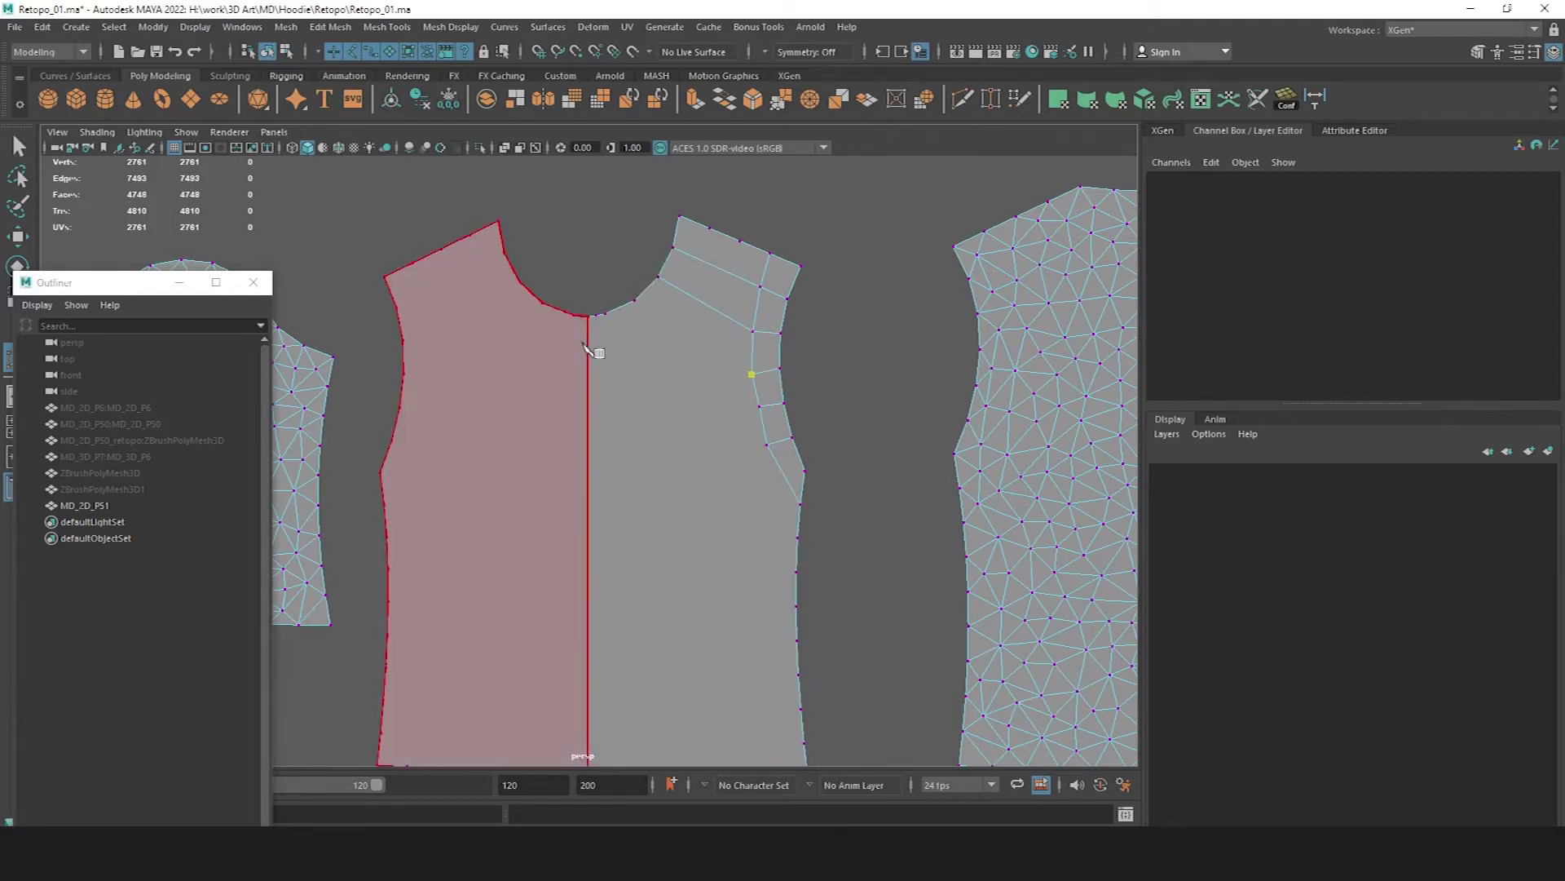
pyautogui.click(588, 373)
pyautogui.rightClick(603, 371)
# - Cut an edge following the right neckline curve from the top of the centre line to the shoulder seam
pyautogui.keyDown('alt'); pyautogui.moveTo(684, 295); pyautogui.dragTo(747, 432, button='middle'); pyautogui.keyUp('alt')
pyautogui.keyDown('alt'); pyautogui.moveTo(748, 432); pyautogui.dragTo(979, 476, button='right'); pyautogui.keyUp('alt')
pyautogui.keyDown('alt'); pyautogui.moveTo(978, 476); pyautogui.dragTo(959, 458, button='middle'); pyautogui.keyUp('alt')
pyautogui.moveTo(704, 465); pyautogui.dragTo(704, 452)
pyautogui.click(756, 440)
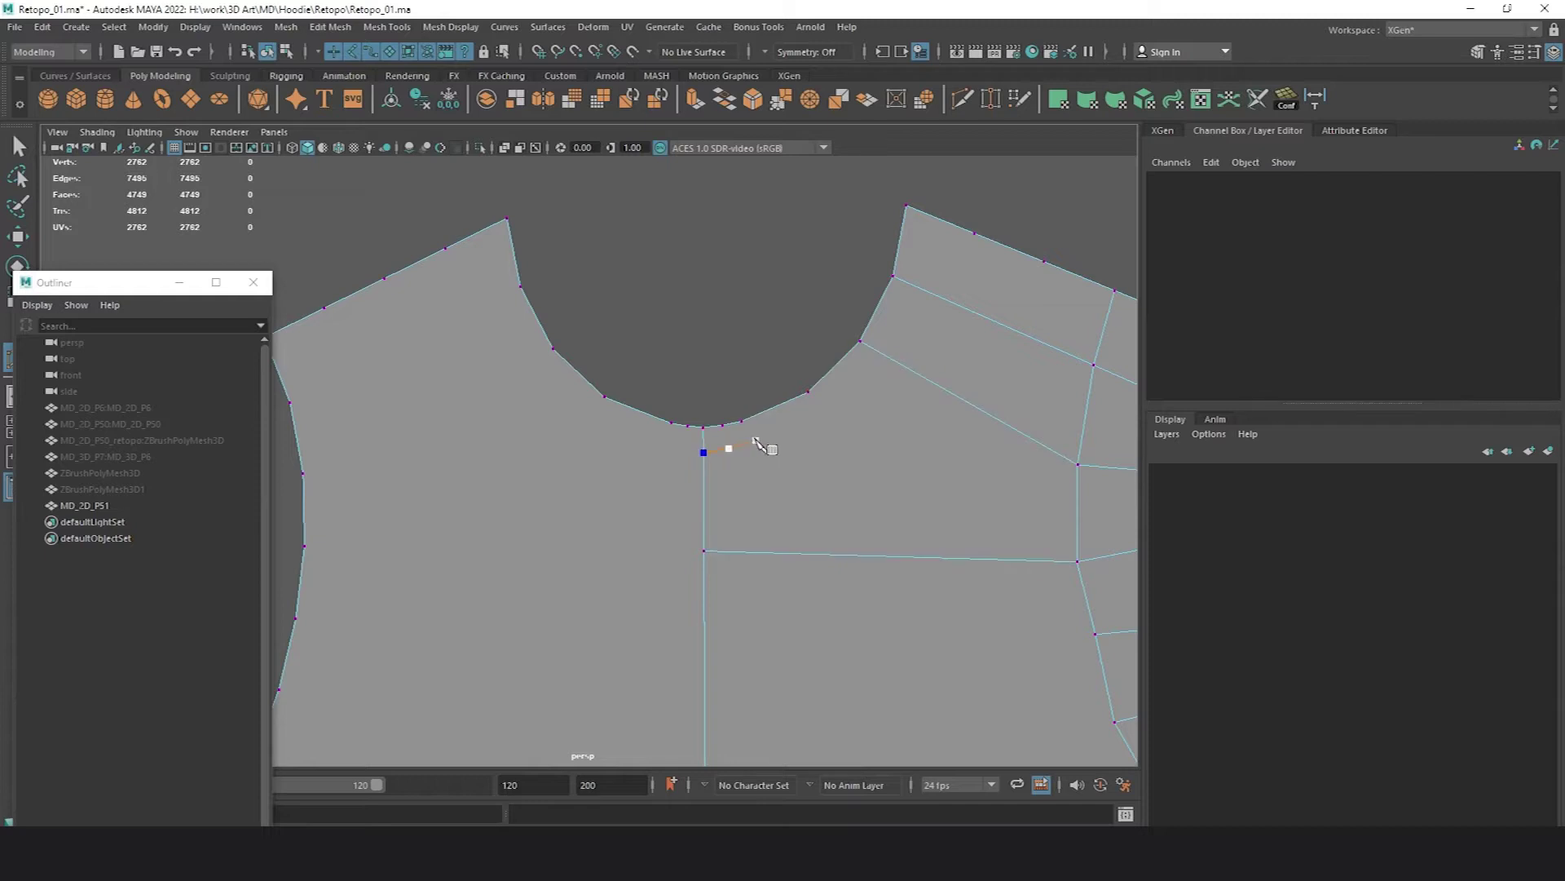
pyautogui.click(827, 406)
pyautogui.click(891, 358)
pyautogui.click(930, 291)
pyautogui.click(975, 234)
pyautogui.press('Return')
# - Connect the neckline border vertices near the centre to the inner neckline edge with short cross cuts
pyautogui.click(741, 422)
pyautogui.click(756, 440)
pyautogui.click(722, 425)
pyautogui.press('Return')
# - Cut two more horizontal edges below the chest edge, from the inner armhole line to the centre line
pyautogui.scroll(-8, 636, 424)
pyautogui.scroll(-5, 718, 293)
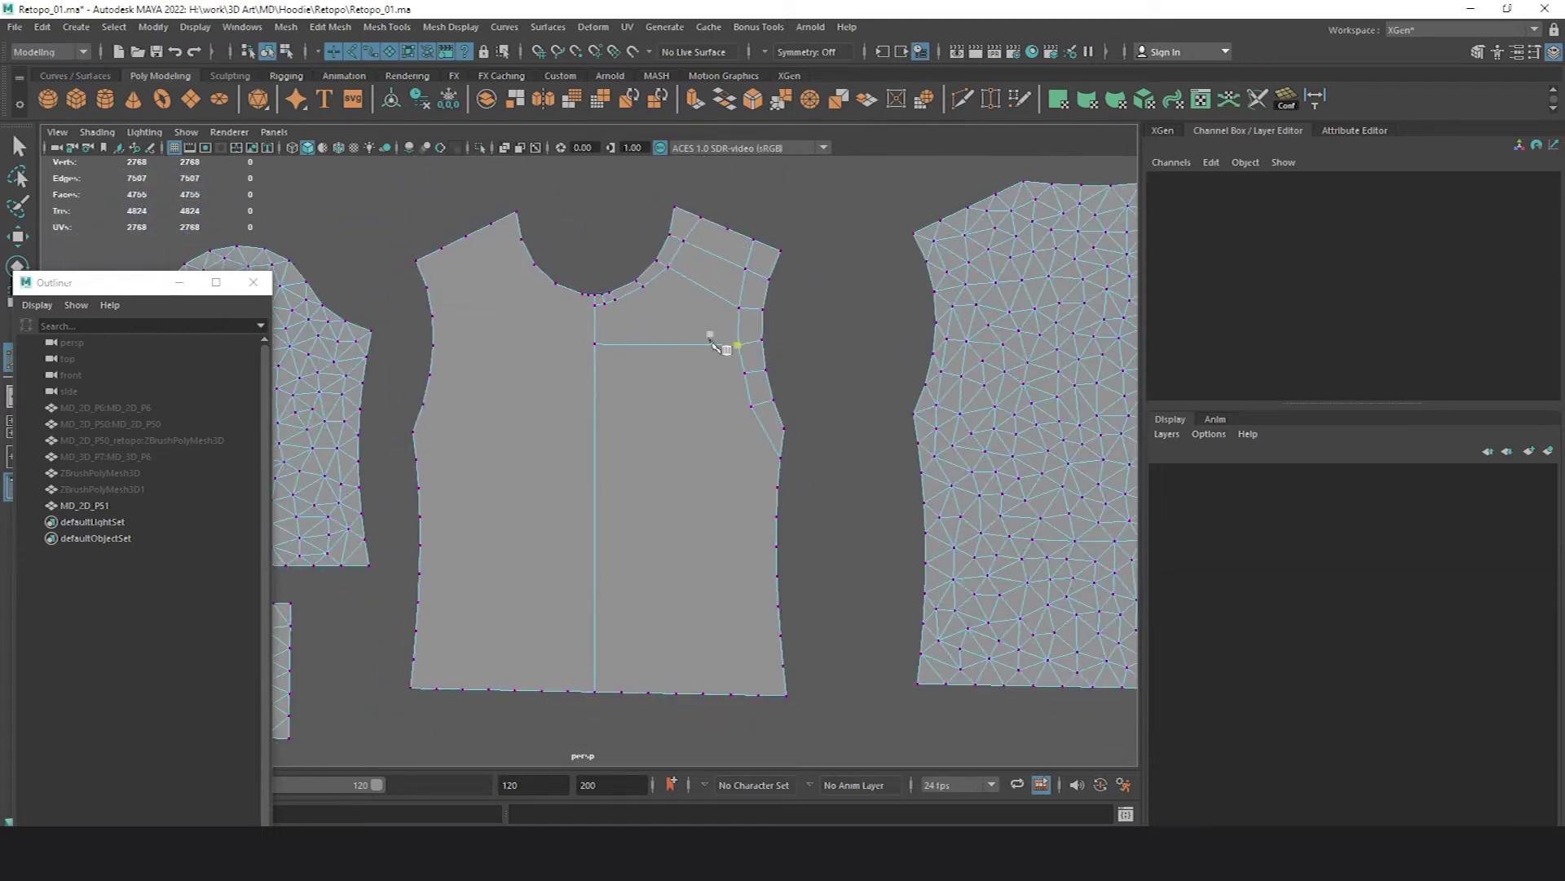
pyautogui.click(751, 406)
pyautogui.click(594, 402)
pyautogui.press('Return')
pyautogui.click(594, 372)
pyautogui.press('Return')
# - Cut two vertical edges beside the centre line, from the hem up to the neckline strip
pyautogui.scroll(-1, 738, 445)
pyautogui.keyDown('alt'); pyautogui.moveTo(738, 444); pyautogui.dragTo(734, 364, button='middle'); pyautogui.keyUp('alt')
pyautogui.scroll(2, 718, 424)
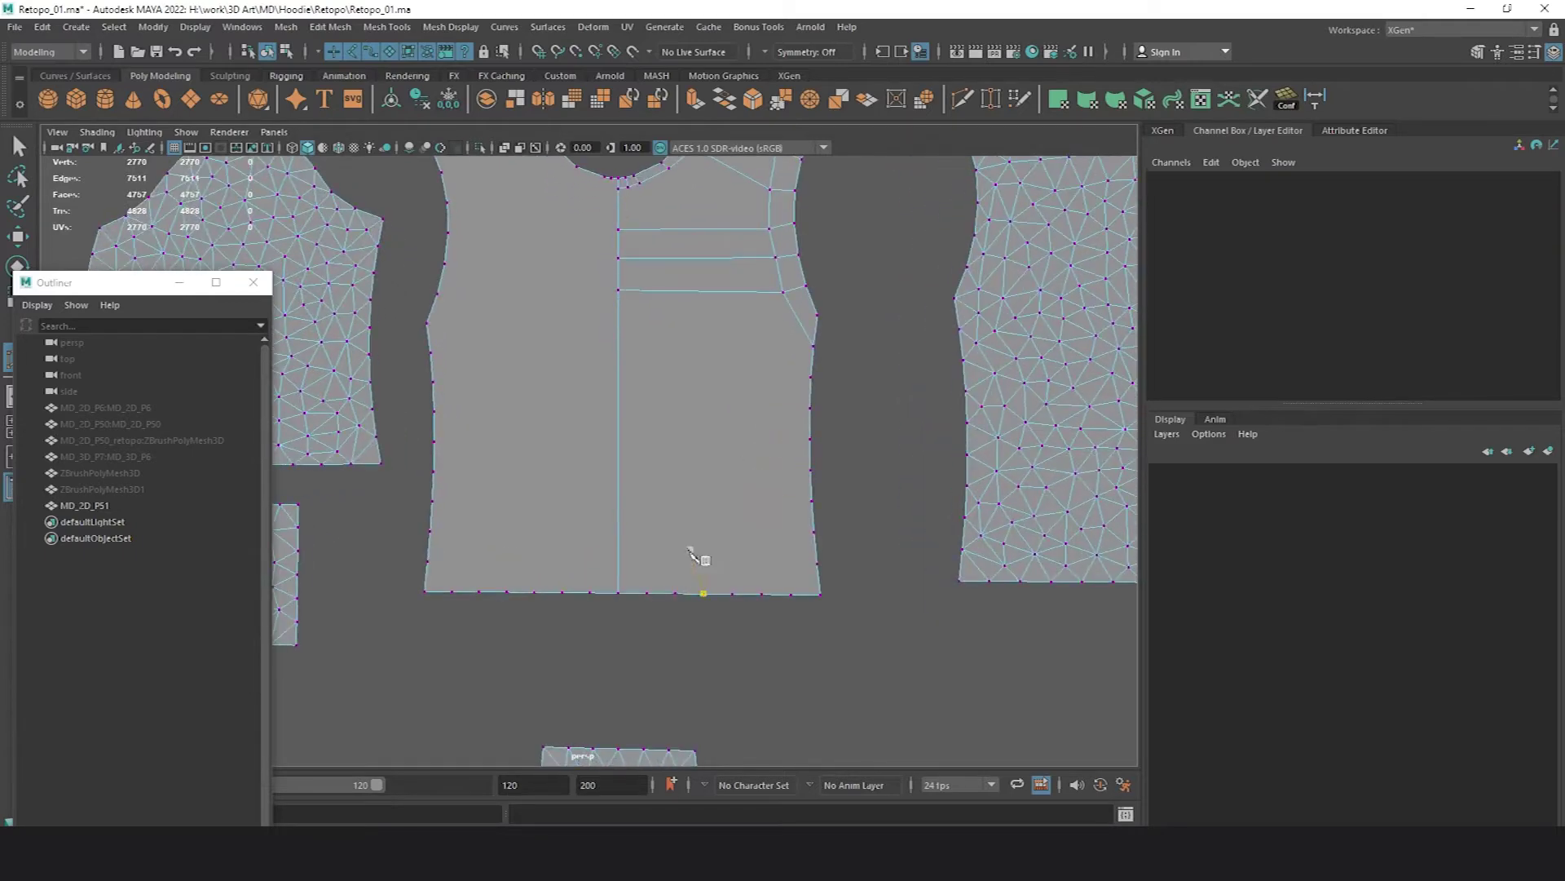
pyautogui.click(644, 231)
pyautogui.click(622, 183)
pyautogui.press('Return')
pyautogui.click(675, 592)
pyautogui.click(679, 290)
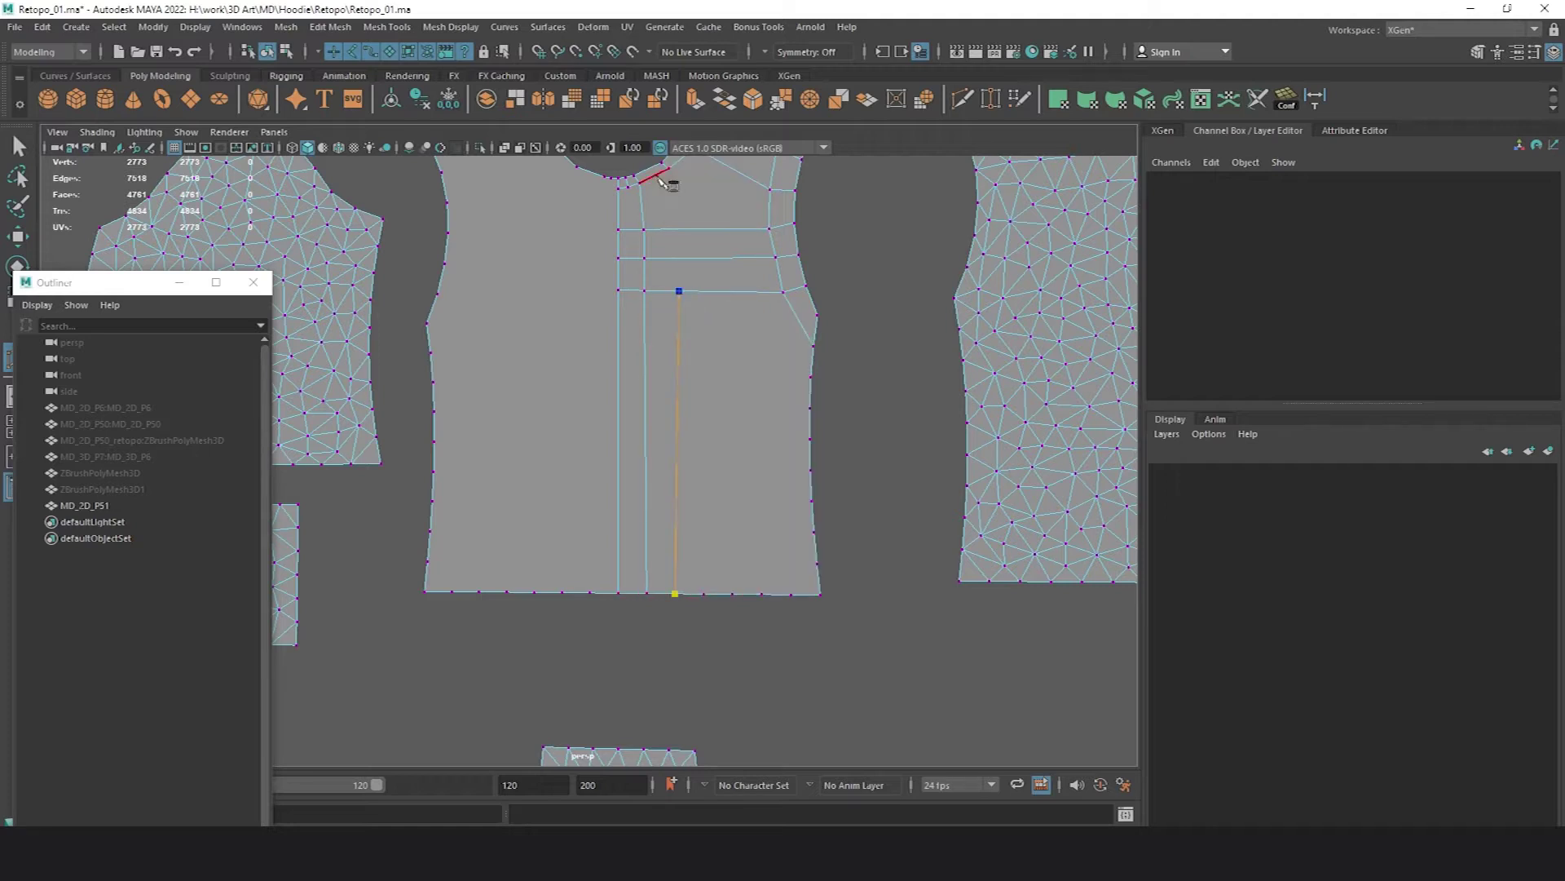
pyautogui.click(670, 168)
pyautogui.press('Return')
# - Cut a third vertical edge from the shoulder seam through the shoulder and chest edges down to the hem
pyautogui.keyDown('alt'); pyautogui.moveTo(735, 253); pyautogui.dragTo(721, 396, button='middle'); pyautogui.keyUp('alt')
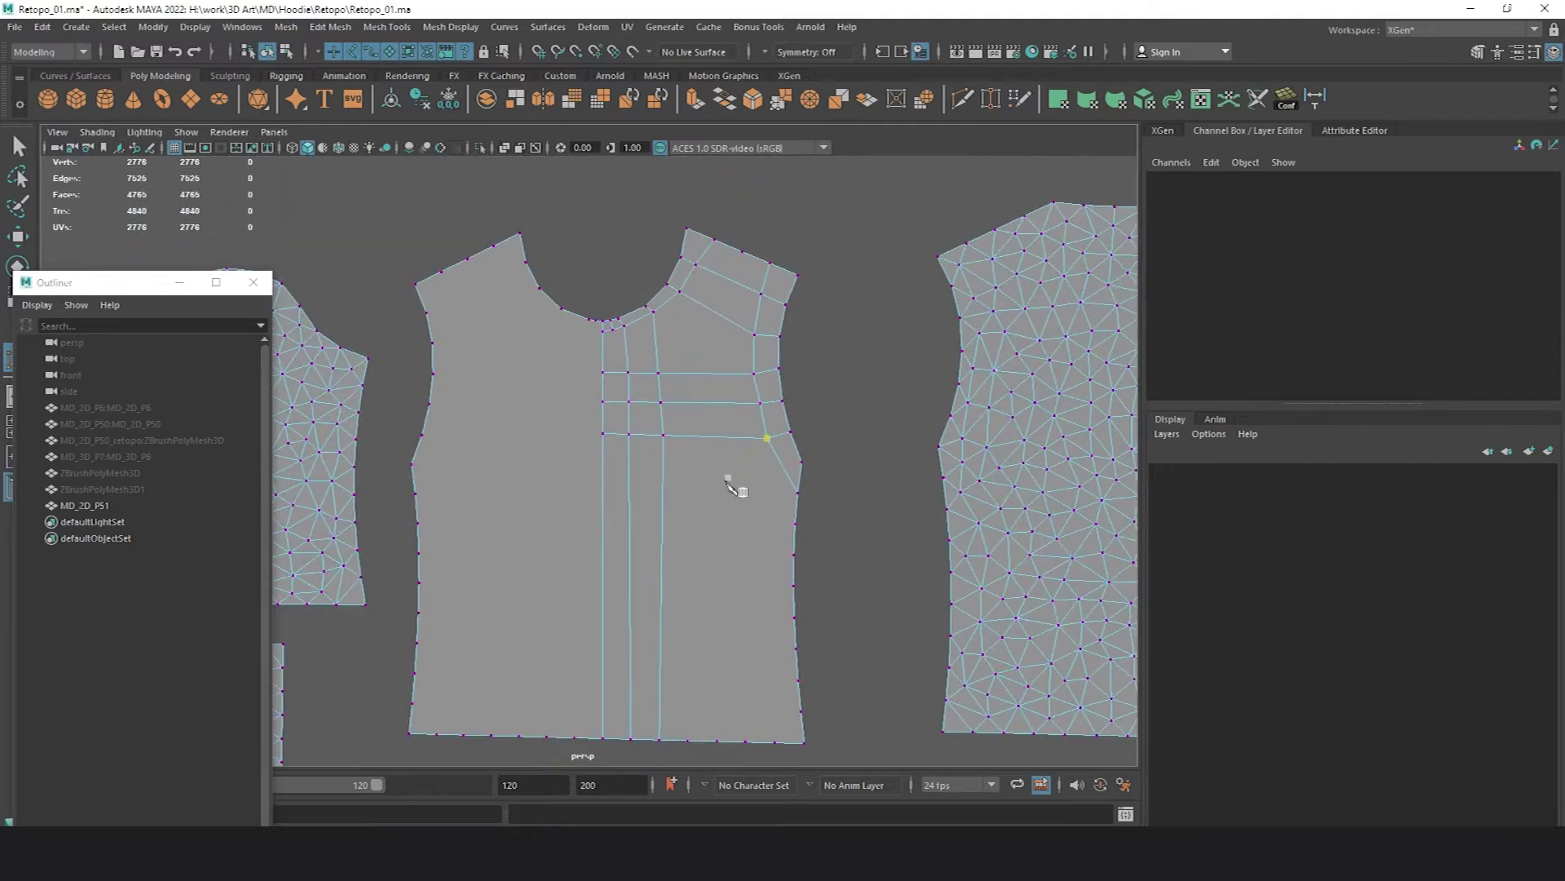
pyautogui.keyDown('alt'); pyautogui.moveTo(697, 592); pyautogui.dragTo(696, 460, button='middle'); pyautogui.keyUp('alt')
pyautogui.keyDown('alt'); pyautogui.moveTo(752, 262); pyautogui.dragTo(737, 437, button='middle'); pyautogui.keyUp('alt')
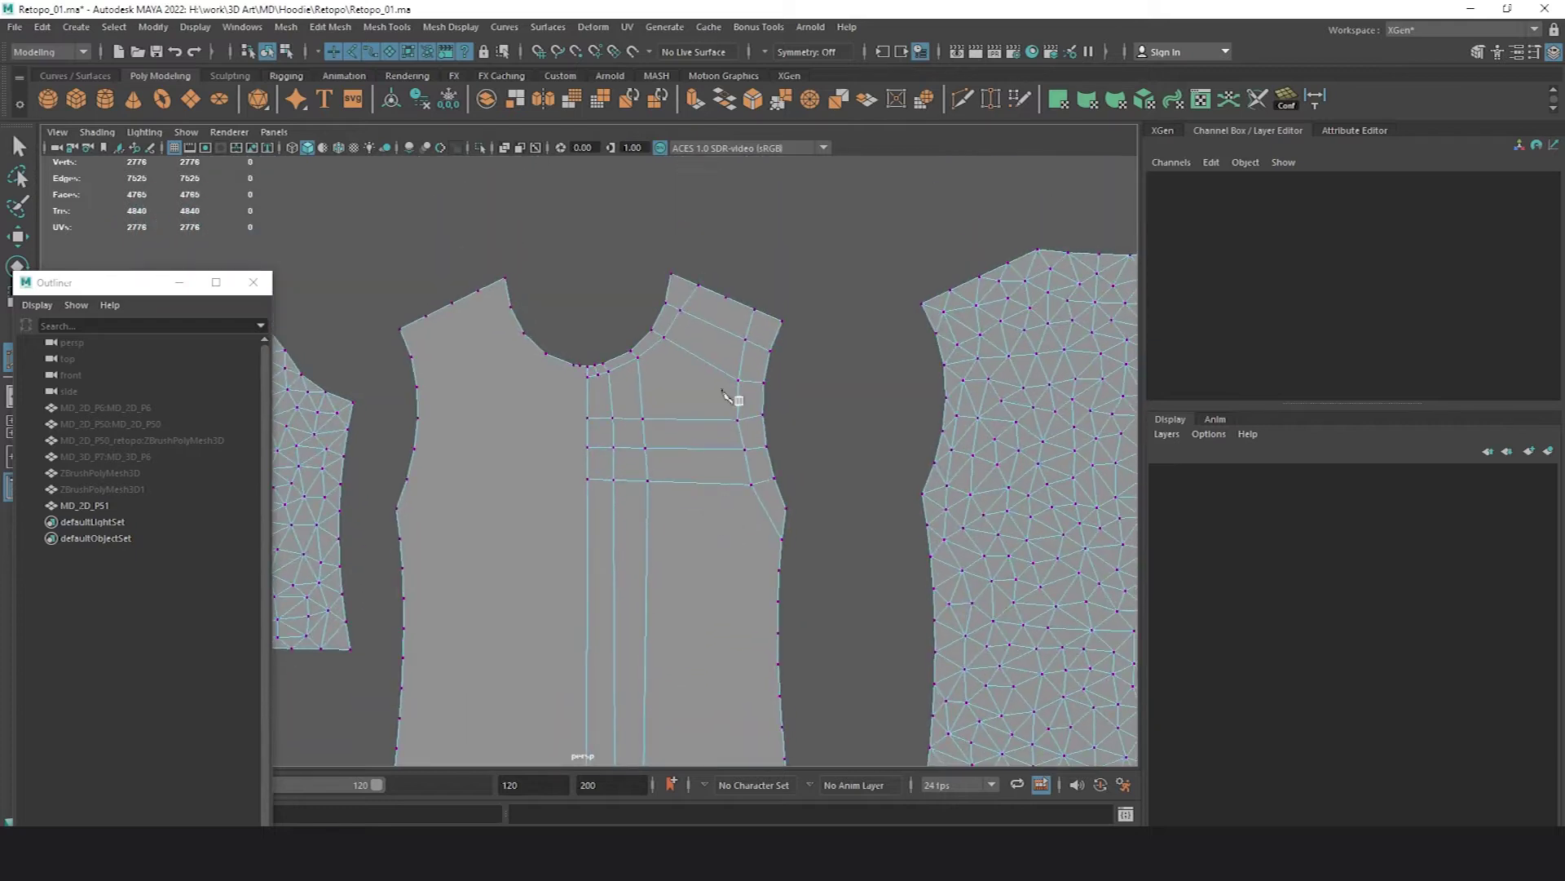
pyautogui.click(725, 298)
pyautogui.click(694, 356)
pyautogui.click(686, 420)
pyautogui.keyDown('alt'); pyautogui.moveTo(722, 480); pyautogui.dragTo(716, 444, button='middle'); pyautogui.keyUp('alt')
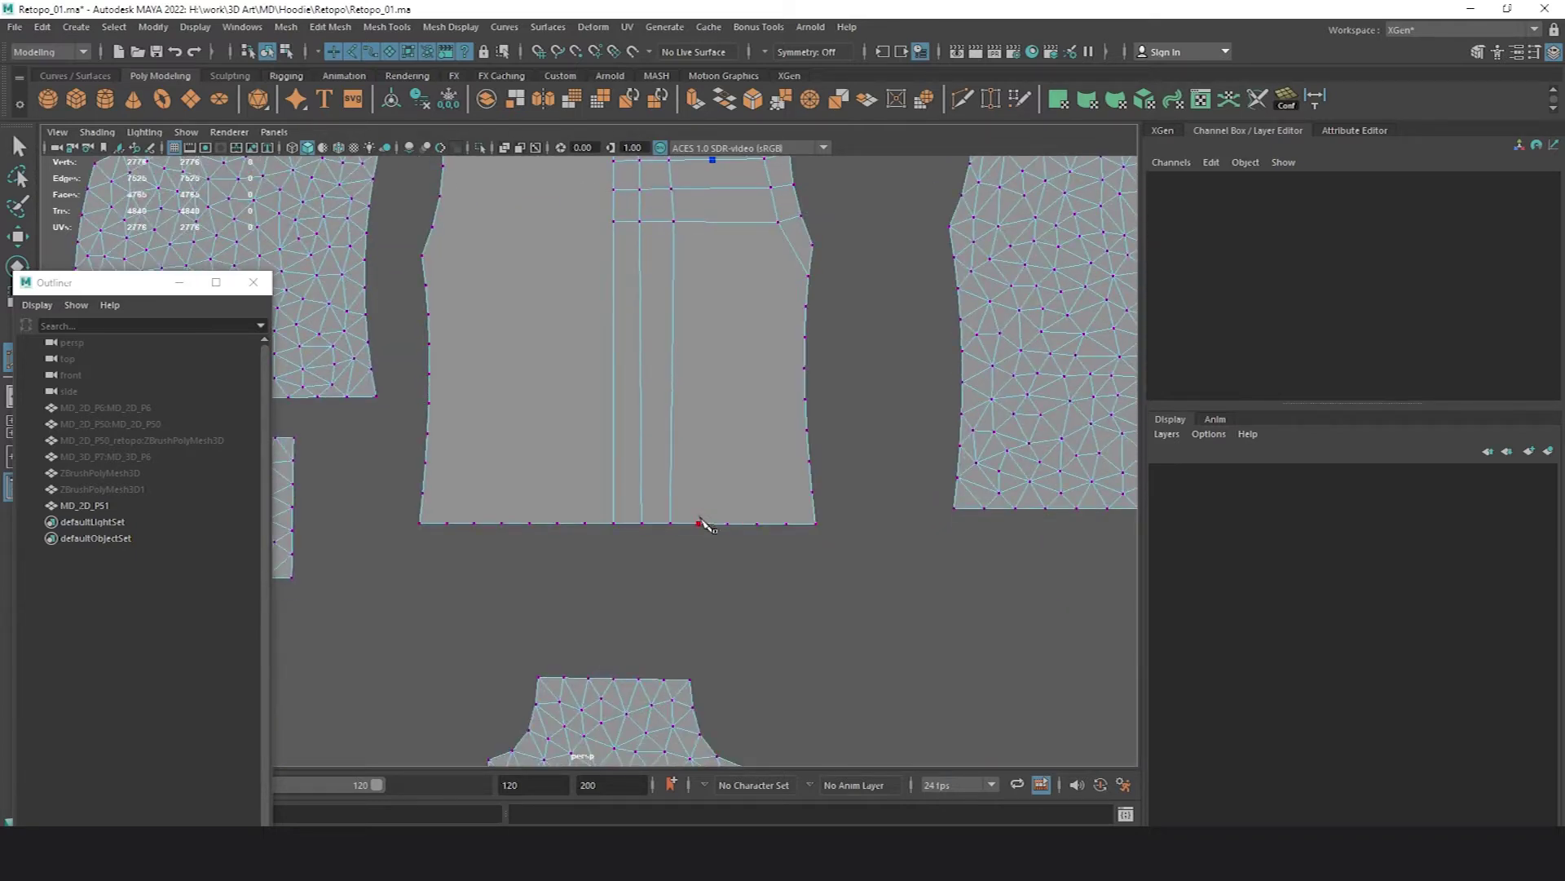
pyautogui.keyDown('alt'); pyautogui.moveTo(706, 525); pyautogui.dragTo(719, 565, button='middle'); pyautogui.keyUp('alt')
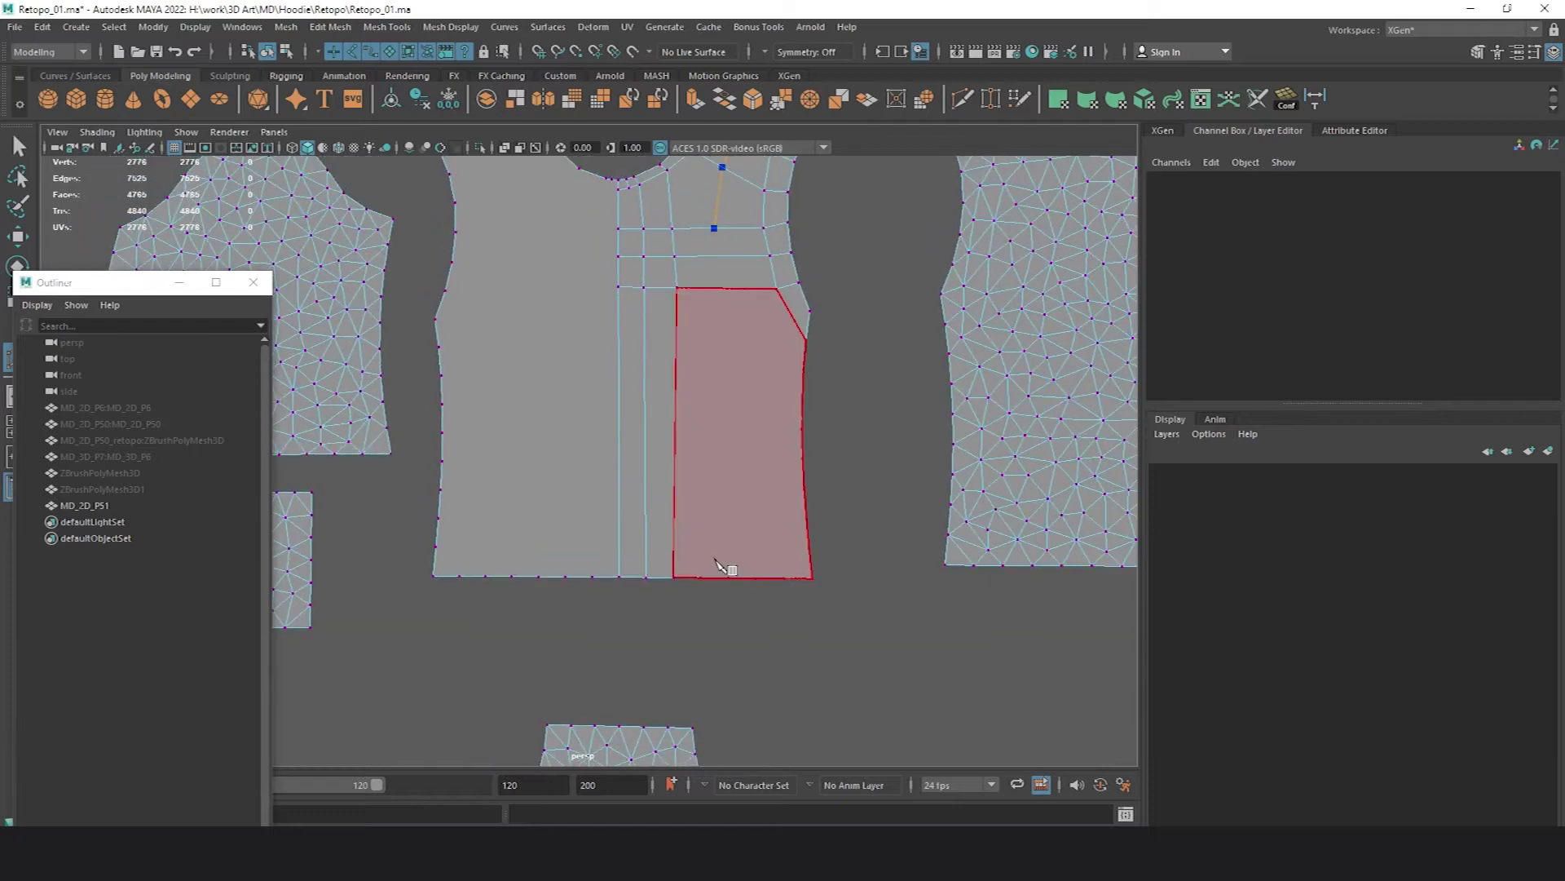
pyautogui.click(701, 577)
pyautogui.rightClick(726, 554)
# - Cut four horizontal edges across the right half of the waist area, from the side seam to the centre line
pyautogui.keyDown('alt'); pyautogui.moveTo(797, 499); pyautogui.dragTo(765, 489, button='middle'); pyautogui.keyUp('alt')
pyautogui.click(615, 461)
pyautogui.press('Return')
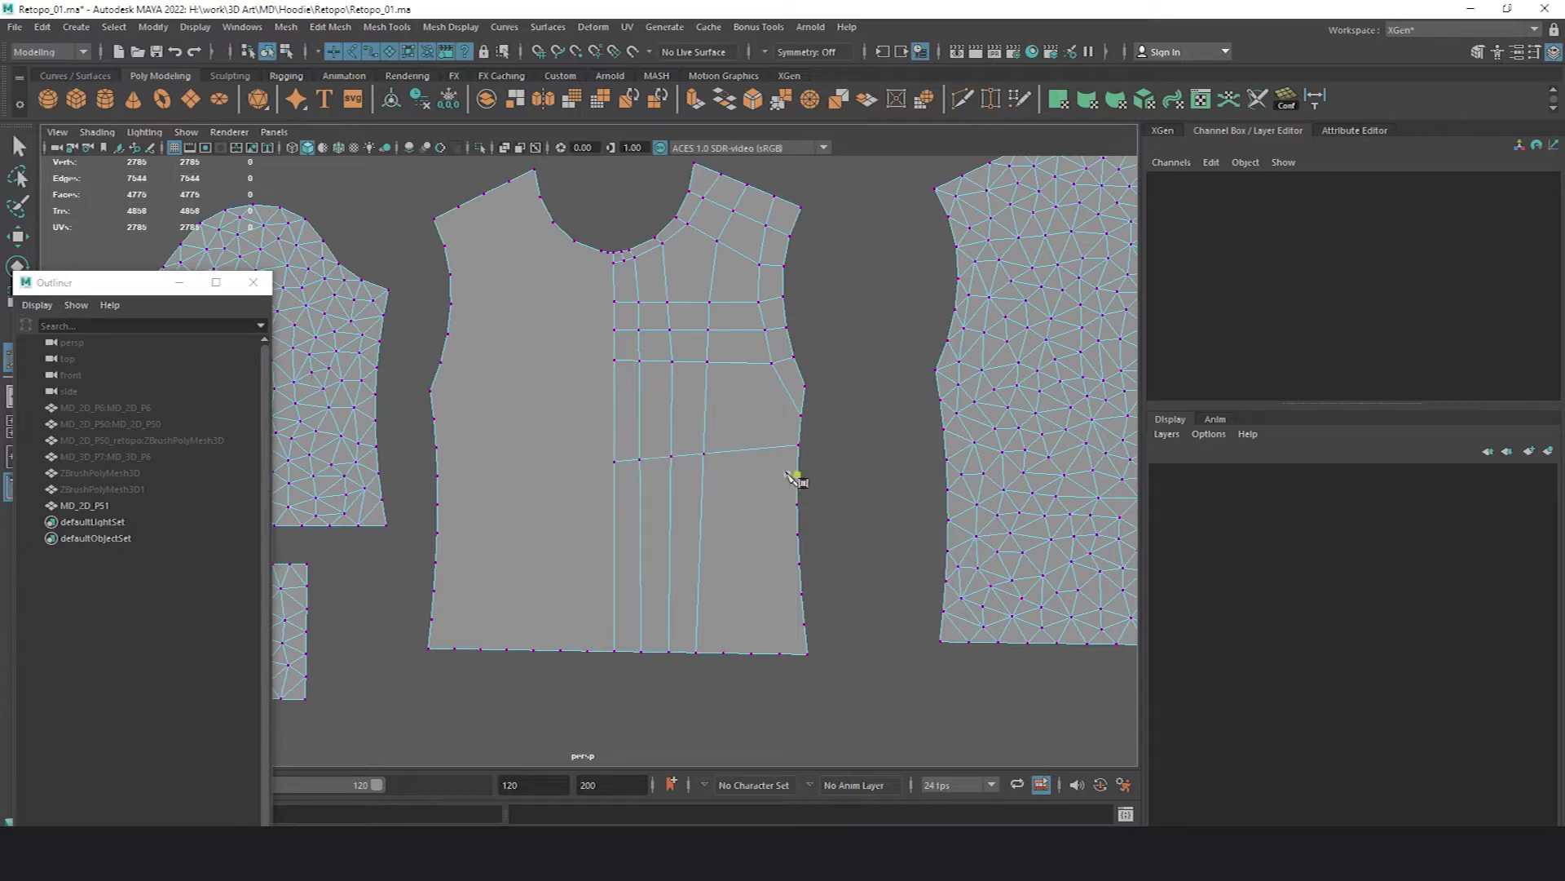
pyautogui.press('Return')
pyautogui.click(796, 505)
pyautogui.click(615, 509)
pyautogui.press('Return')
pyautogui.click(702, 506)
pyautogui.click(616, 536)
pyautogui.press('Return')
# - Cut three more horizontal edges from the side seam to the centre line, continuing down to just above the hem
pyautogui.click(798, 564)
pyautogui.click(615, 564)
pyautogui.press('Return')
pyautogui.click(699, 565)
pyautogui.click(800, 594)
pyautogui.click(615, 598)
pyautogui.press('Return')
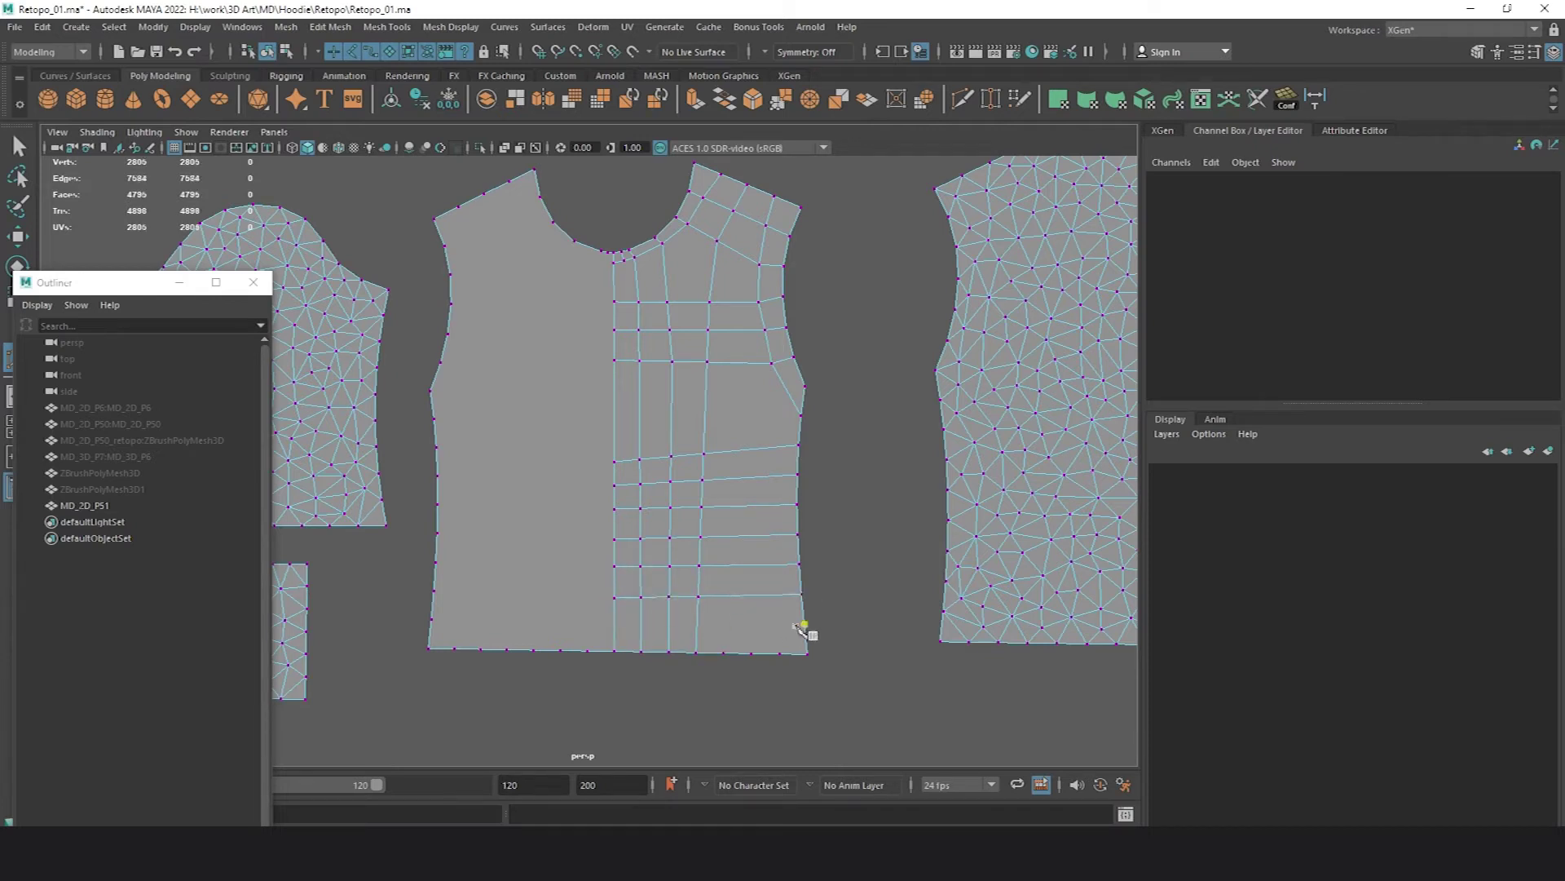
pyautogui.click(805, 624)
pyautogui.click(615, 624)
pyautogui.press('Return')
# - Cut two vertical edges near the side seam from hem to armhole level, and a horizontal edge from underarm to centre line
pyautogui.click(782, 653)
pyautogui.click(774, 361)
pyautogui.press('Return')
pyautogui.click(752, 652)
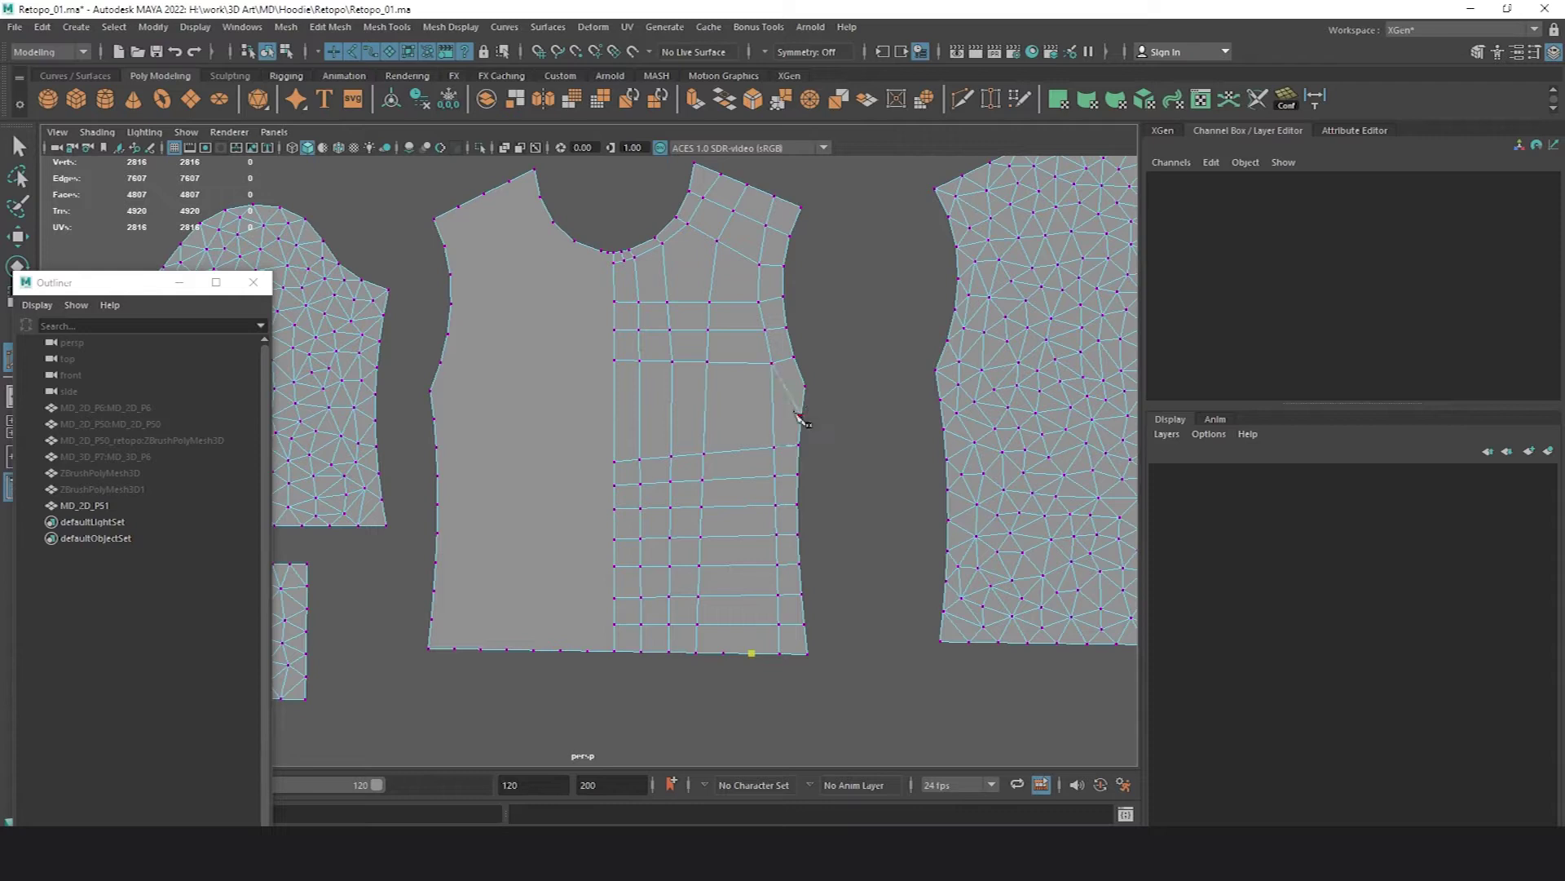
pyautogui.click(754, 362)
pyautogui.press('Return')
pyautogui.click(616, 415)
pyautogui.press('Return')
# - Cut a vertical edge through the remaining wide column, from the hem up to the inner shoulder intersection
pyautogui.keyDown('alt'); pyautogui.moveTo(816, 477); pyautogui.dragTo(847, 488, button='middle'); pyautogui.keyUp('alt')
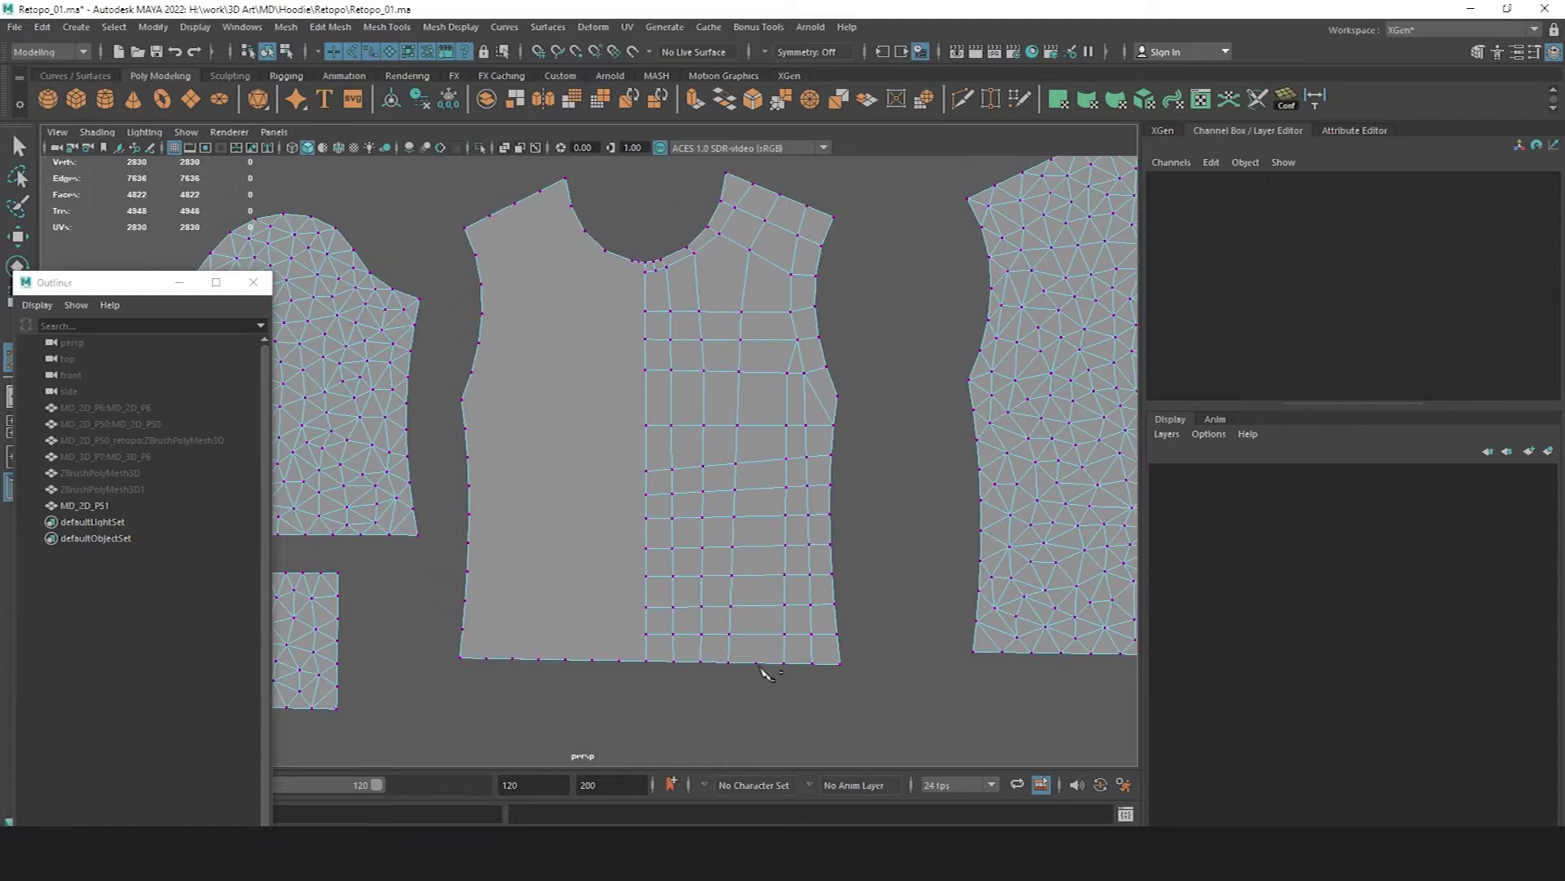
pyautogui.click(756, 662)
pyautogui.click(750, 250)
pyautogui.press('Return')
# - Cut an edge from the neckline strip beside the centre line down to the first vertical edge on the chest line
pyautogui.scroll(4, 740, 455)
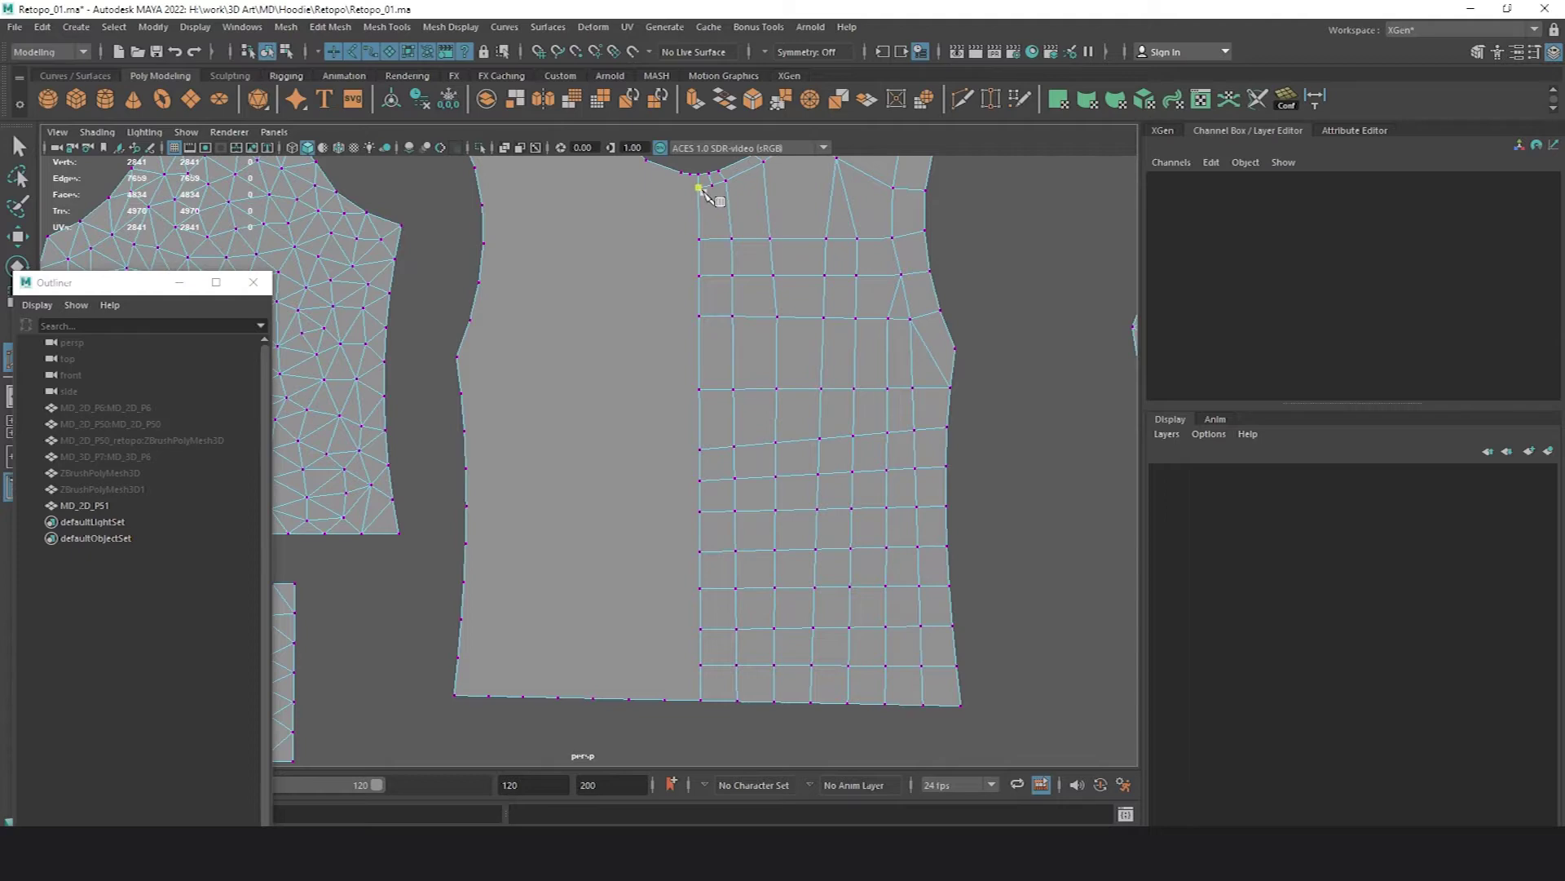
pyautogui.click(712, 185)
pyautogui.click(732, 238)
pyautogui.press('Return')
# - Extend the horizontal cuts from the centre line across the uncut half of the front piece to its outer seam
pyautogui.scroll(-5, 918, 462)
pyautogui.scroll(3, 755, 464)
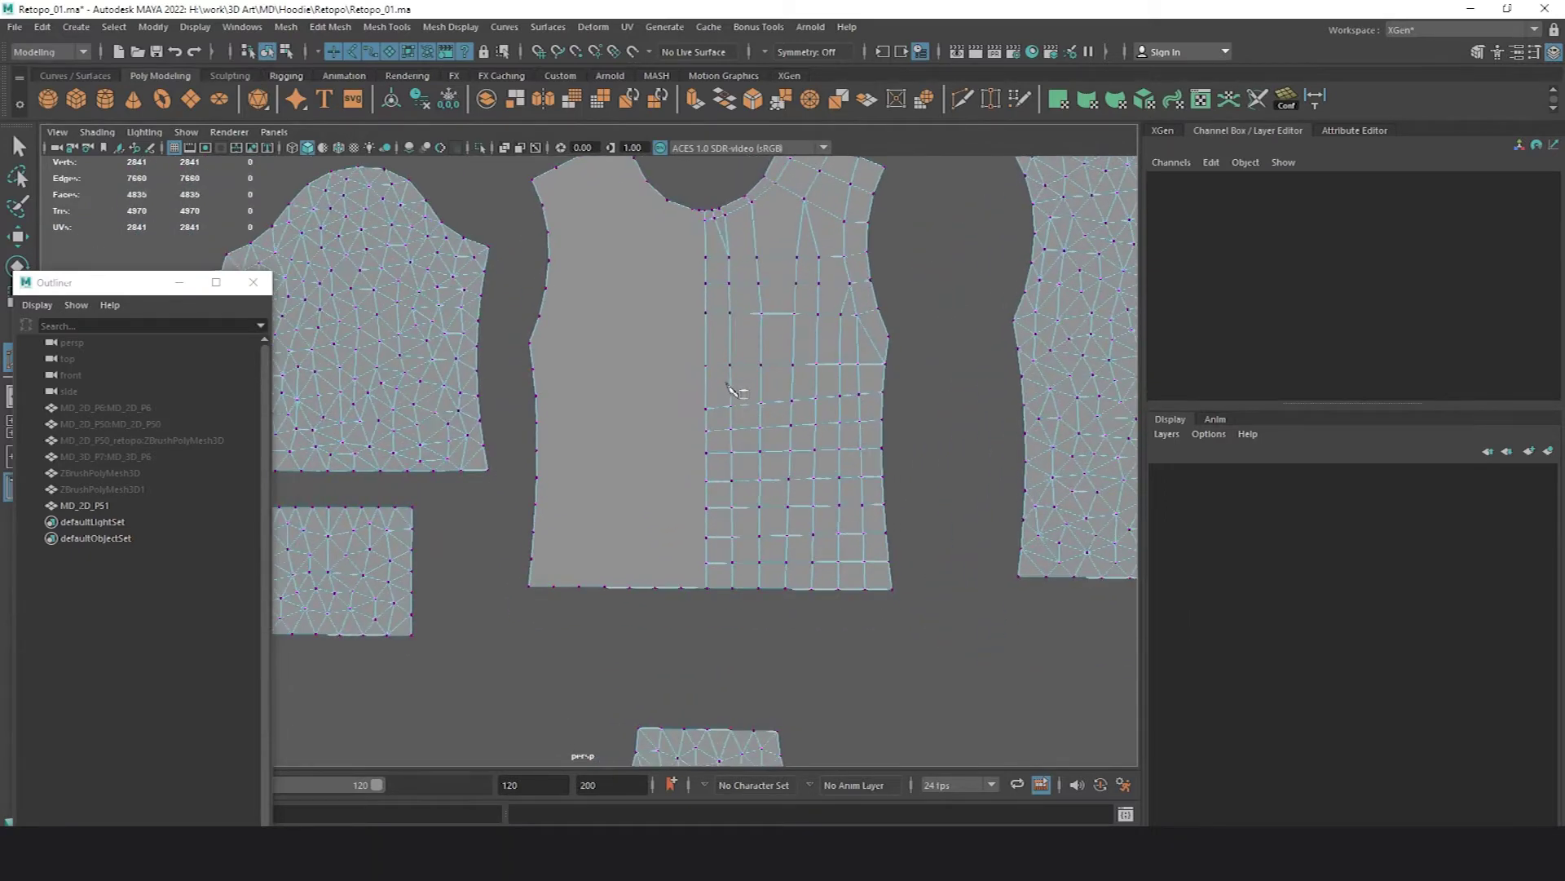
pyautogui.scroll(3, 734, 389)
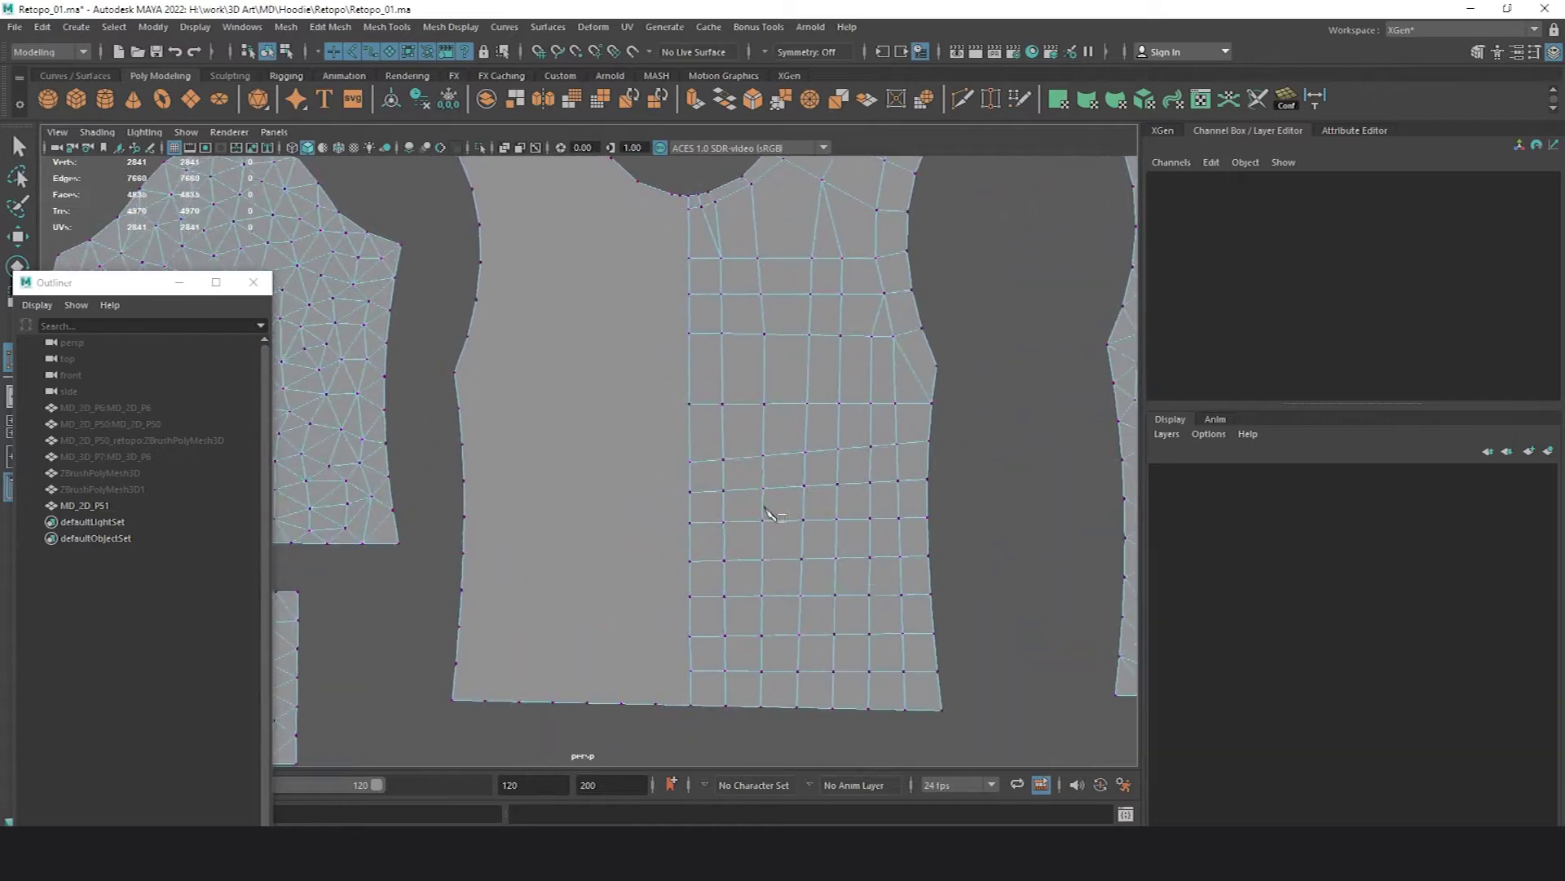
pyautogui.scroll(-3, 766, 512)
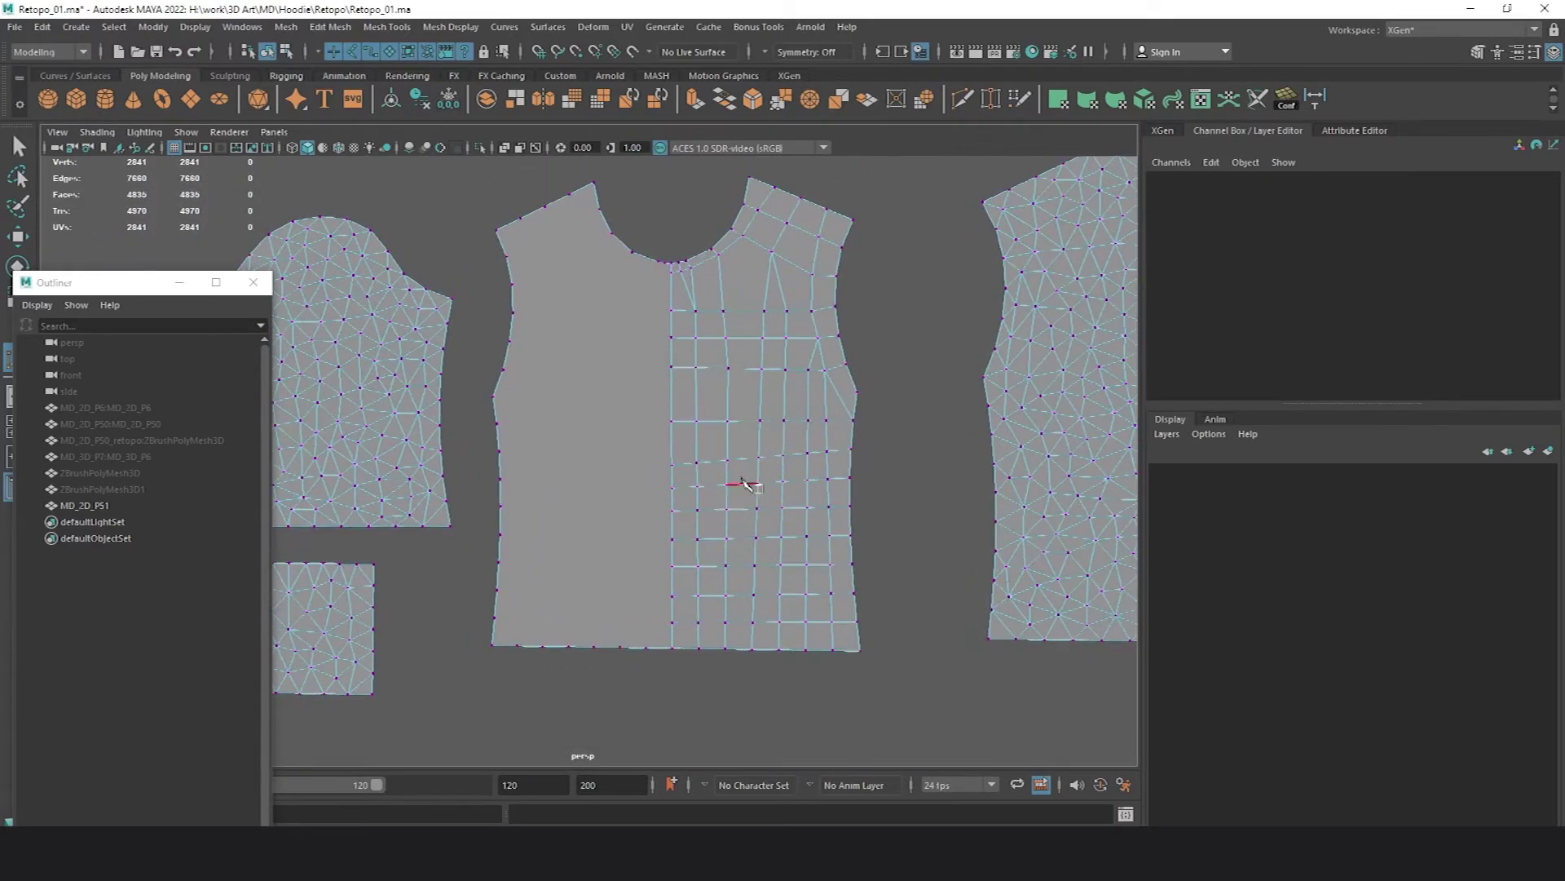
pyautogui.keyDown('alt'); pyautogui.moveTo(739, 477); pyautogui.dragTo(751, 497, button='middle'); pyautogui.keyUp('alt')
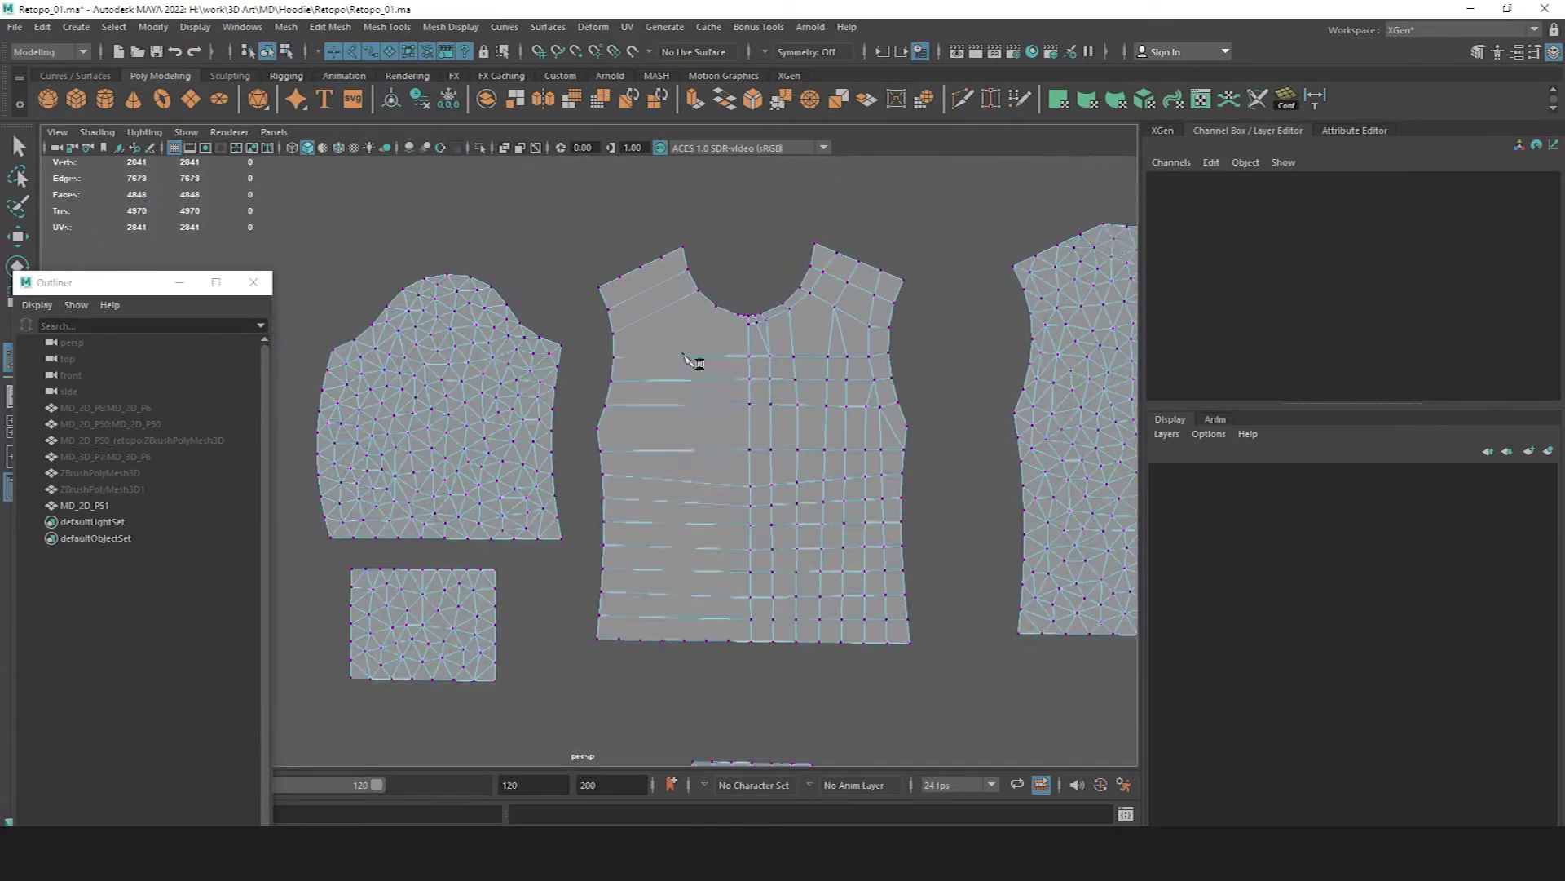
pyautogui.click(749, 357)
# - Duplicate all faces of the fully gridded half of the front piece as a separate mesh and select the copy
pyautogui.press('q')
pyautogui.moveTo(829, 349); pyautogui.dragTo(833, 390, button='right')
pyautogui.click(837, 393)
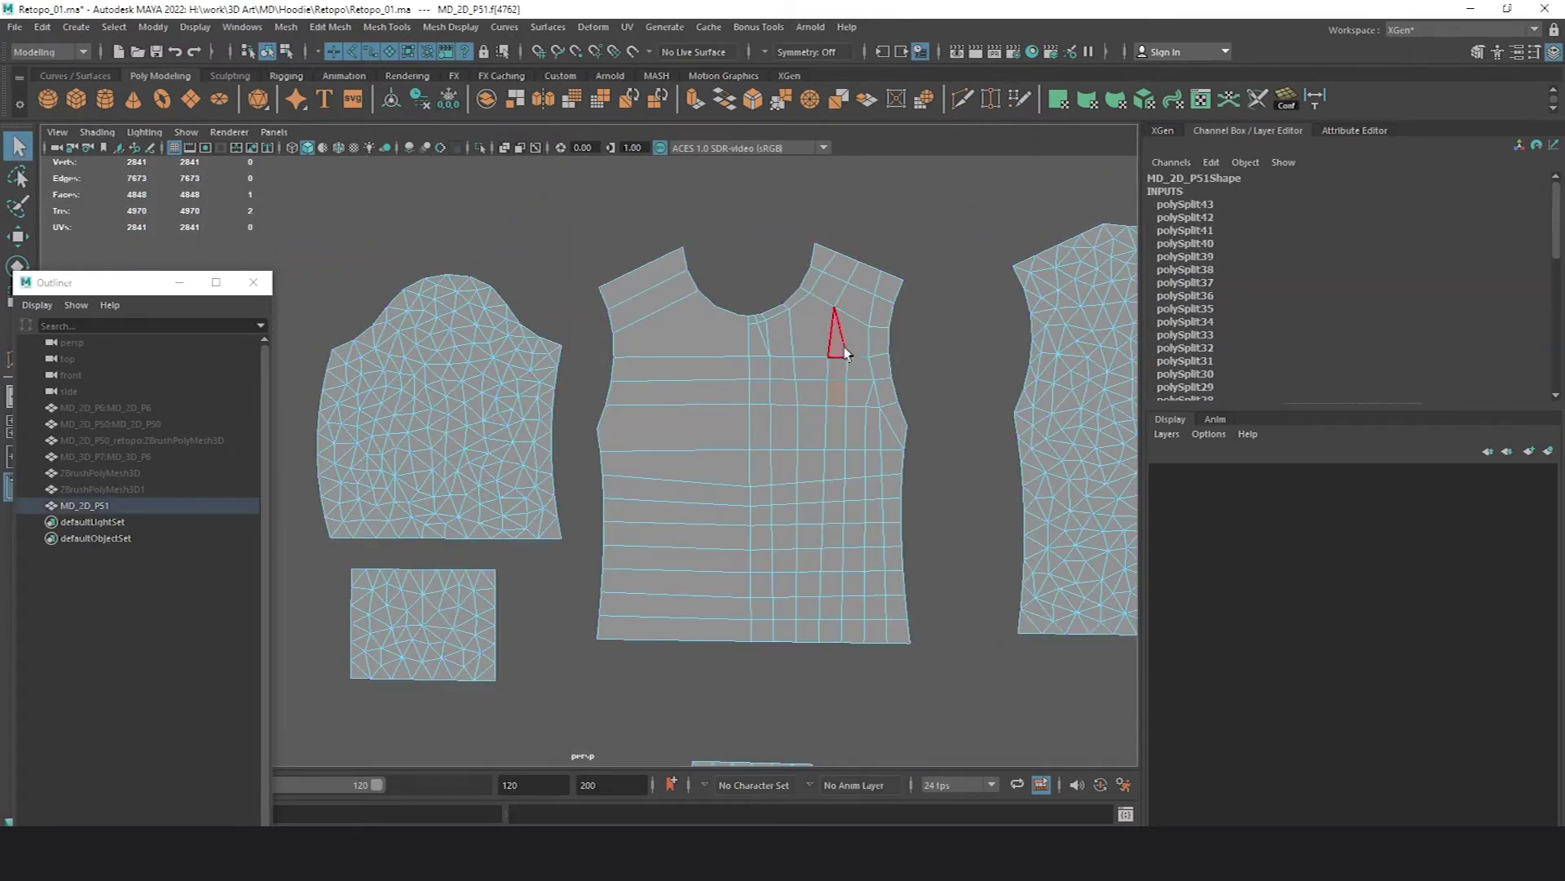
pyautogui.moveTo(917, 483); pyautogui.dragTo(753, 723)
pyautogui.keyDown('shift'); pyautogui.moveTo(824, 437); pyautogui.dragTo(798, 728, button='right'); pyautogui.keyUp('shift')
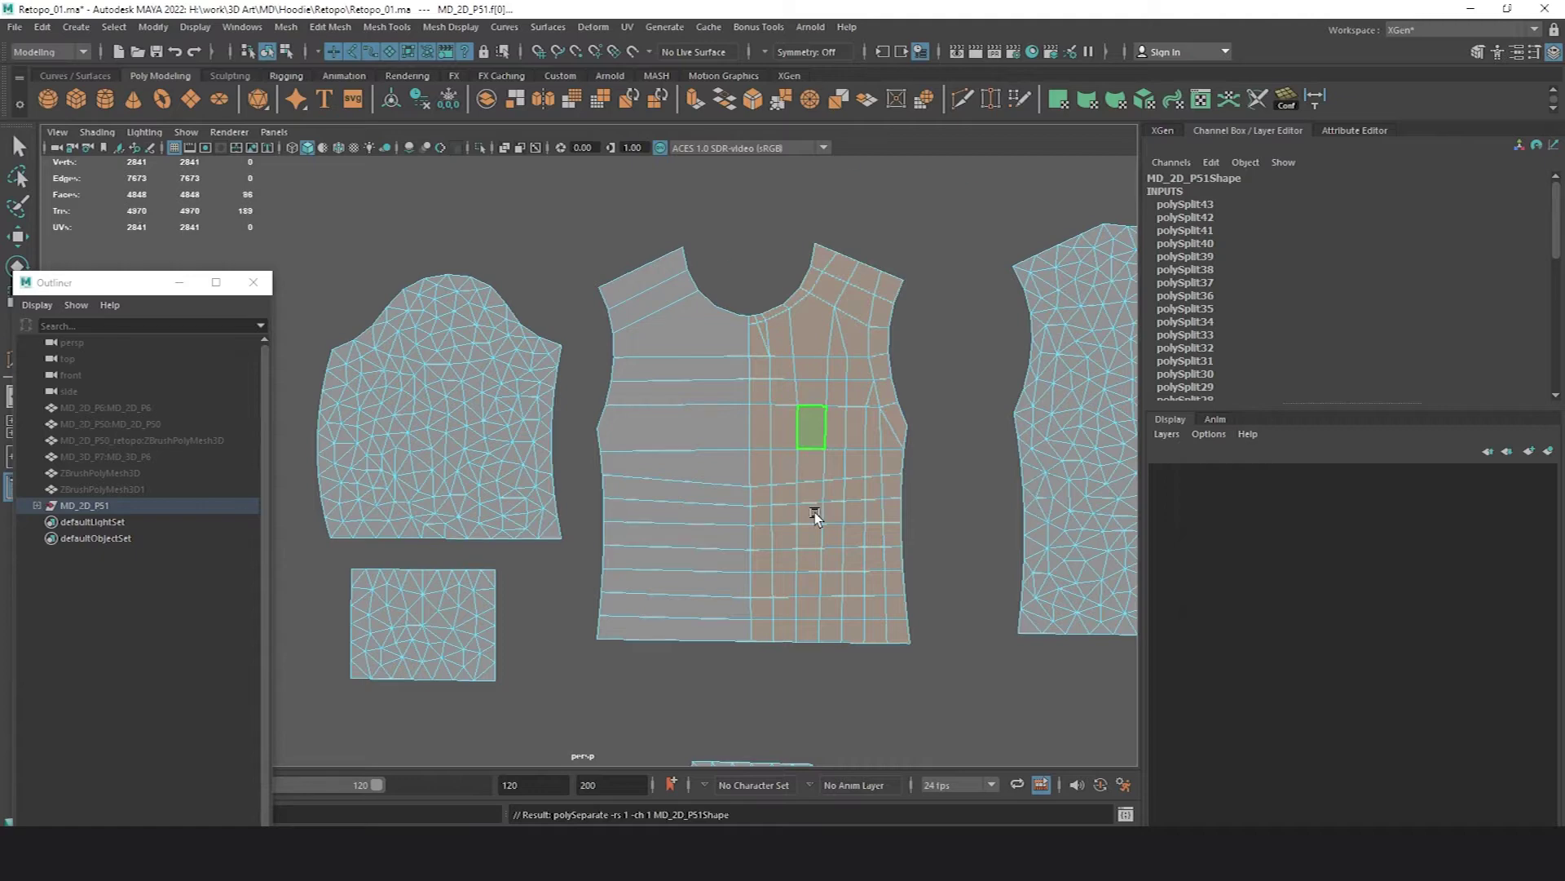
pyautogui.press('q')
pyautogui.click(959, 343)
pyautogui.moveTo(841, 409); pyautogui.dragTo(931, 356)
pyautogui.keyDown('shift'); pyautogui.click(659, 450); pyautogui.keyUp('shift')
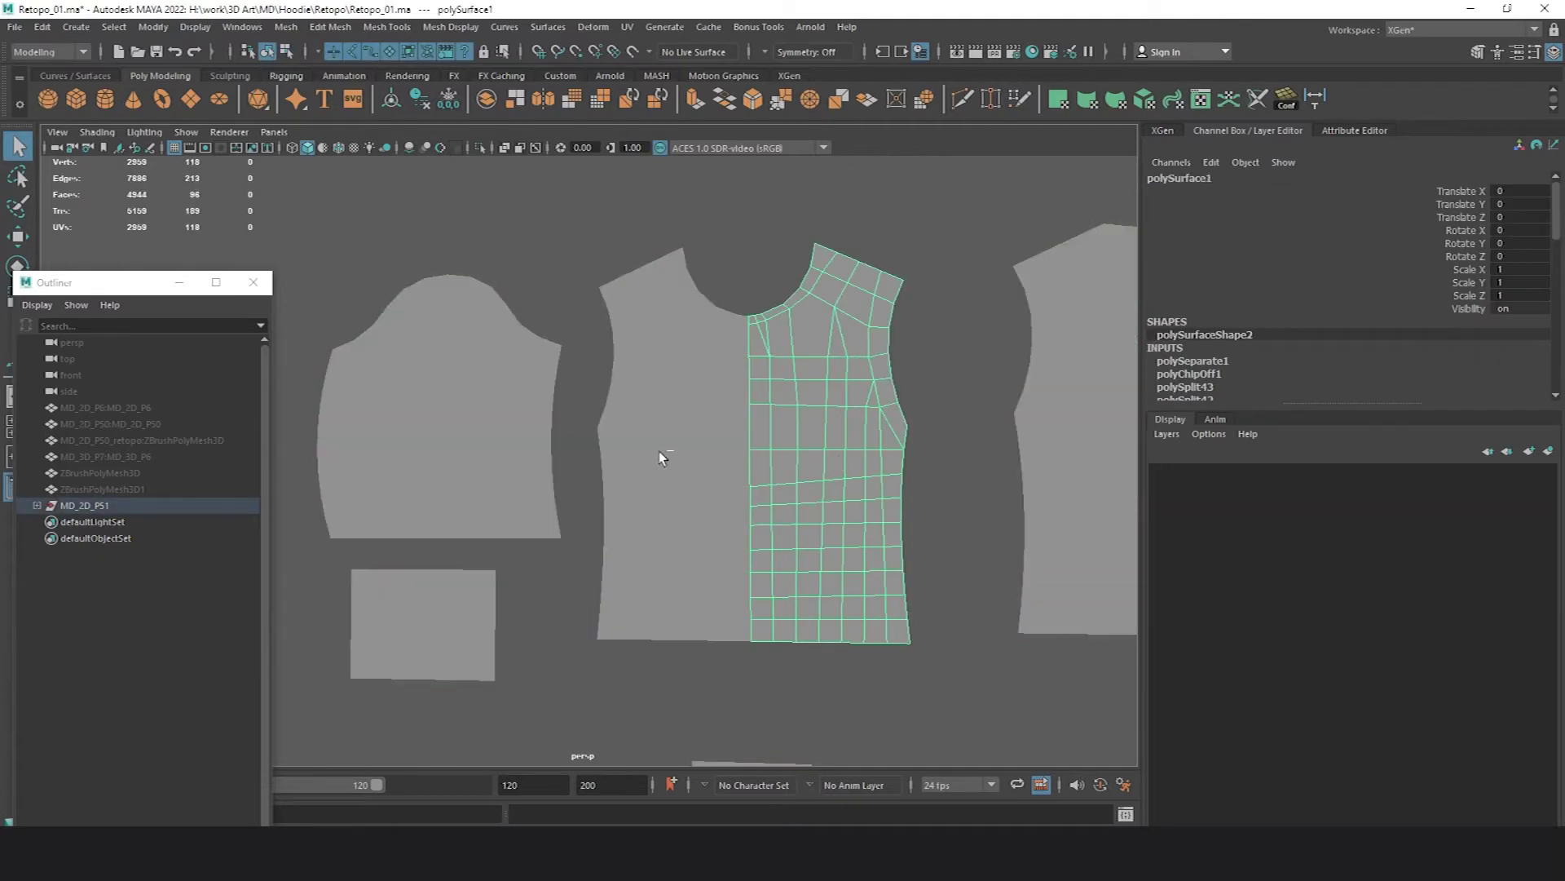
# - Snap the duplicated half's pivot to the centre line and mirror the copy onto the opposite half of the front piece
pyautogui.press('w')
pyautogui.keyDown('alt'); pyautogui.moveTo(739, 476); pyautogui.dragTo(755, 468, button='middle'); pyautogui.keyUp('alt')
pyautogui.keyDown('alt'); pyautogui.moveTo(755, 468); pyautogui.dragTo(801, 468, button='right'); pyautogui.keyUp('alt')
pyautogui.press('v')
pyautogui.press('d')
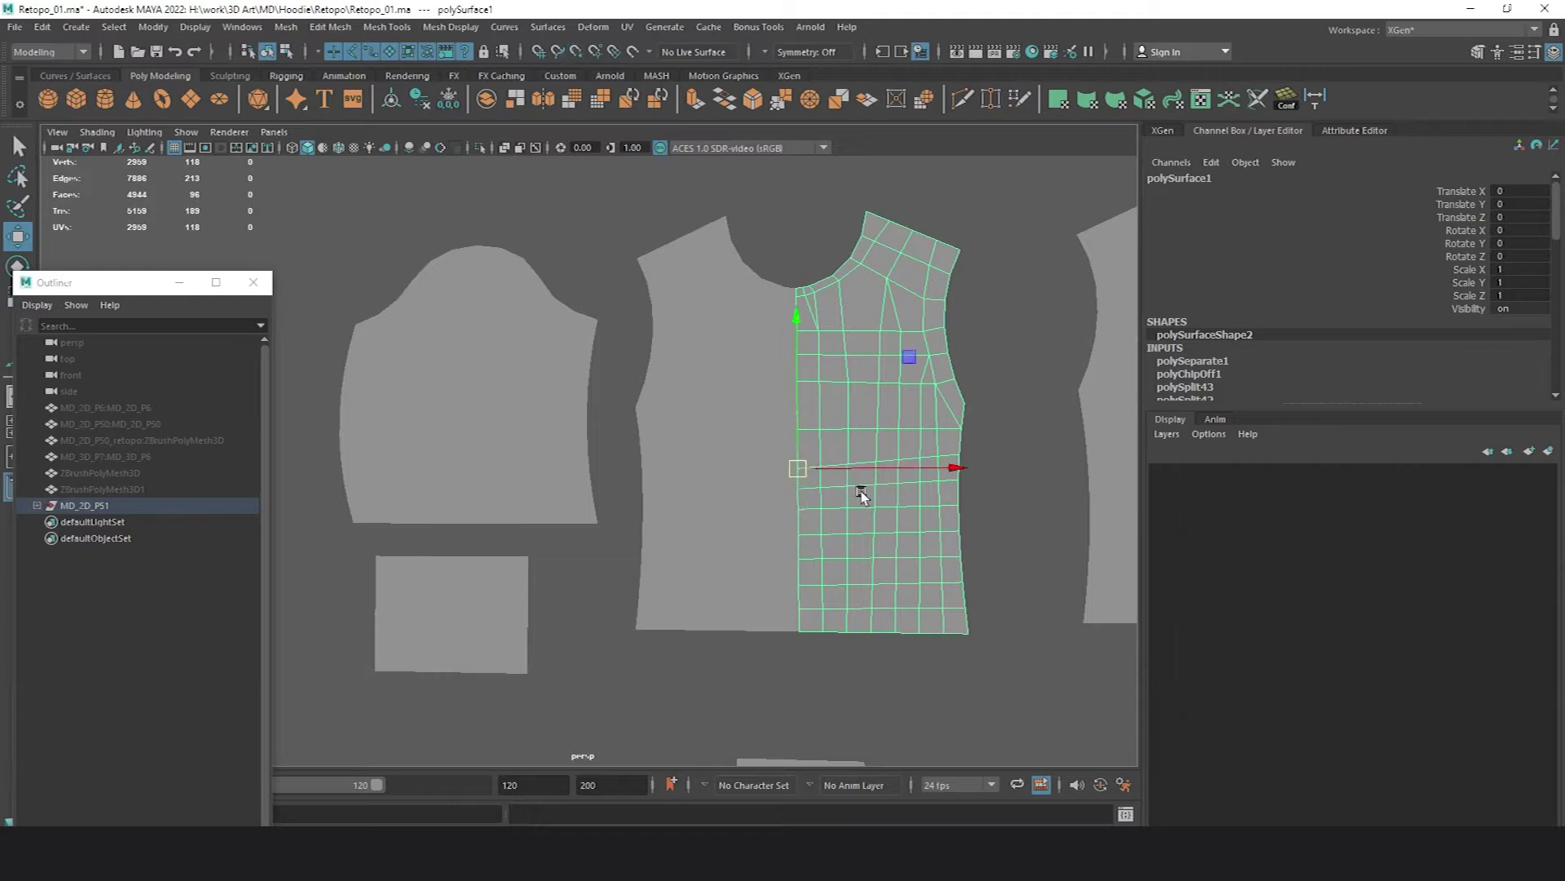
pyautogui.moveTo(949, 467); pyautogui.dragTo(645, 419)
pyautogui.keyDown('alt'); pyautogui.moveTo(743, 352); pyautogui.dragTo(741, 423, button='middle'); pyautogui.keyUp('alt')
pyautogui.keyDown('alt'); pyautogui.moveTo(741, 423); pyautogui.dragTo(828, 474, button='right'); pyautogui.keyUp('alt')
pyautogui.keyDown('alt'); pyautogui.moveTo(828, 473); pyautogui.dragTo(748, 475, button='middle'); pyautogui.keyUp('alt')
pyautogui.keyDown('alt'); pyautogui.moveTo(747, 475); pyautogui.dragTo(791, 486, button='right'); pyautogui.keyUp('alt')
# - Delete the original mesh's horizontally cut faces lying beneath the mirrored half
pyautogui.press('q')
pyautogui.click(854, 211)
pyautogui.click(689, 379)
pyautogui.scroll(-4, 581, 379)
pyautogui.keyDown('shift'); pyautogui.click(711, 337); pyautogui.keyUp('shift')
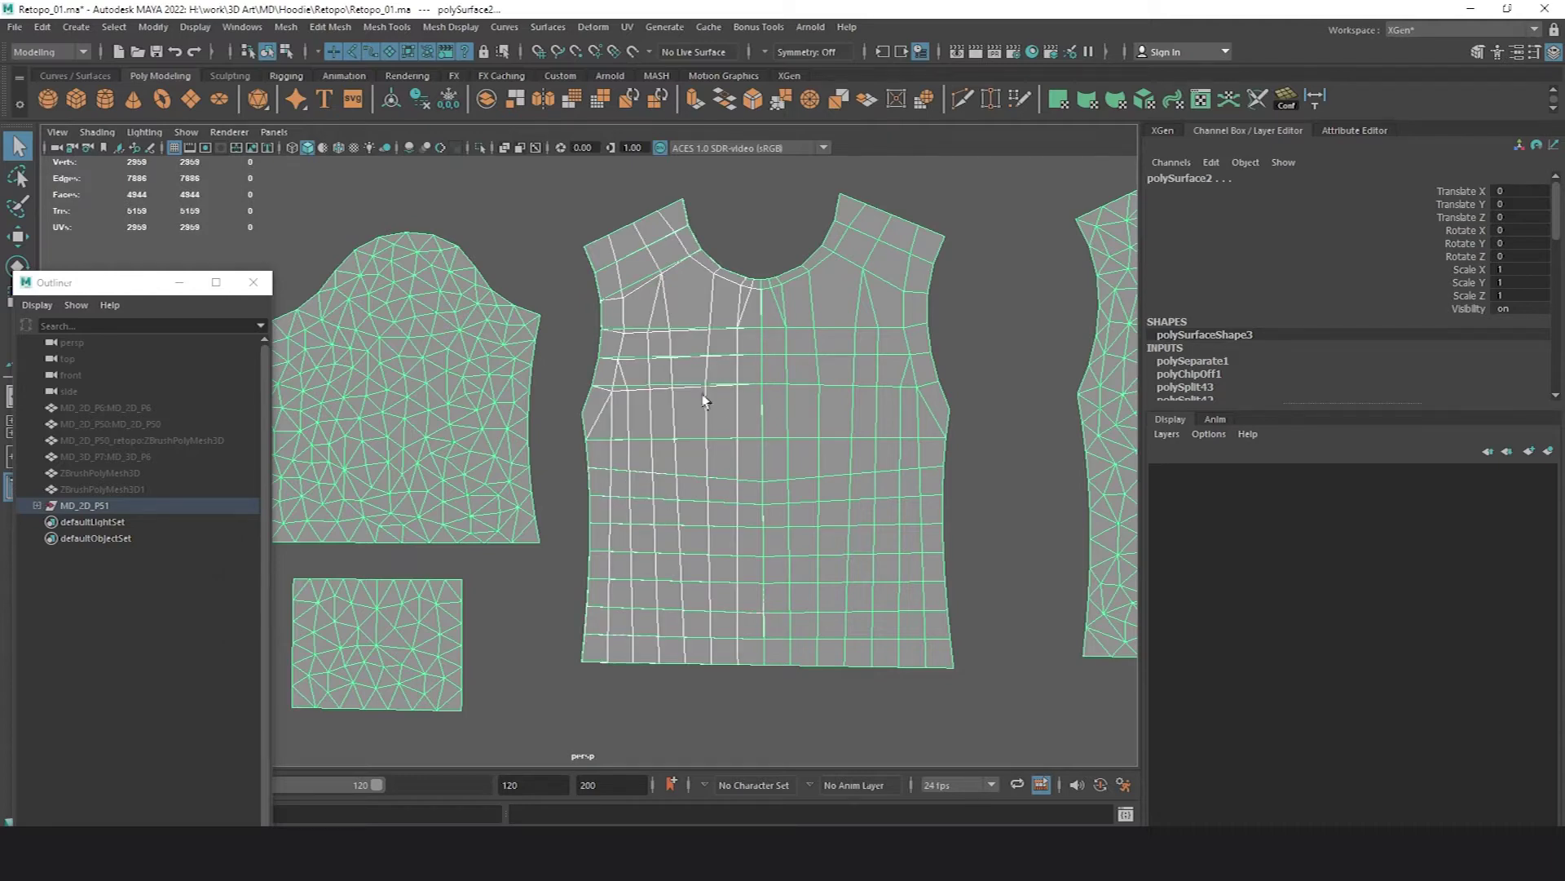
pyautogui.keyDown('alt'); pyautogui.moveTo(709, 395); pyautogui.dragTo(693, 449, button='middle'); pyautogui.keyUp('alt')
pyautogui.scroll(1, 693, 448)
pyautogui.click(856, 409)
pyautogui.moveTo(691, 315); pyautogui.dragTo(691, 360, button='right')
pyautogui.scroll(-3, 611, 322)
pyautogui.keyDown('alt'); pyautogui.moveTo(611, 321); pyautogui.dragTo(636, 274, button='middle'); pyautogui.keyUp('alt')
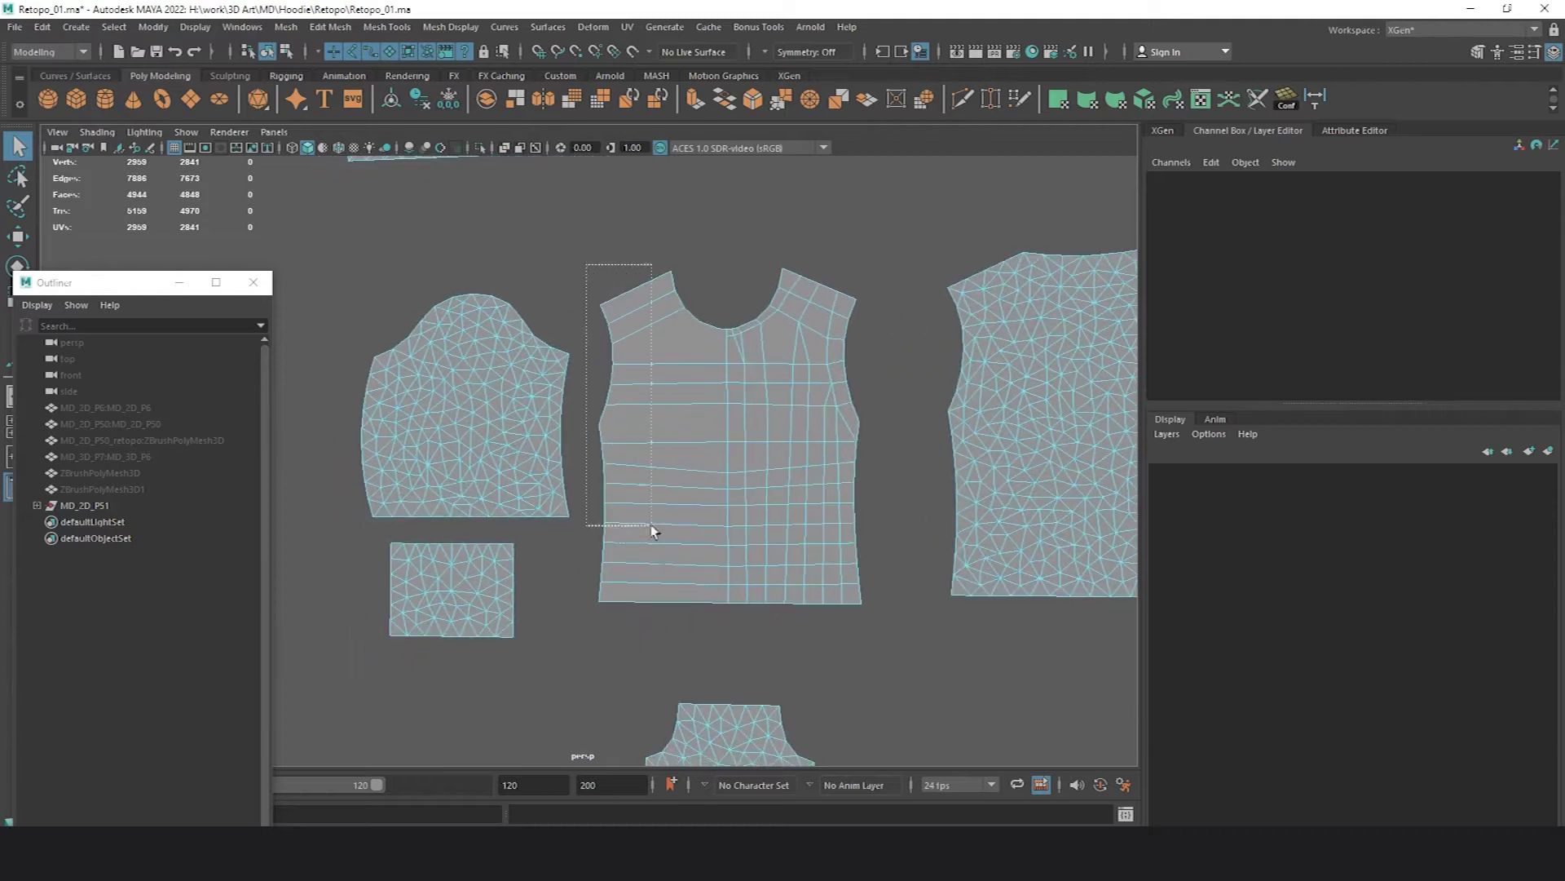
pyautogui.moveTo(651, 525); pyautogui.dragTo(711, 640)
pyautogui.click(715, 637)
# - Combine the mirrored half with the original mesh and run a vertex merge along the front piece's centre line
pyautogui.press('F8')
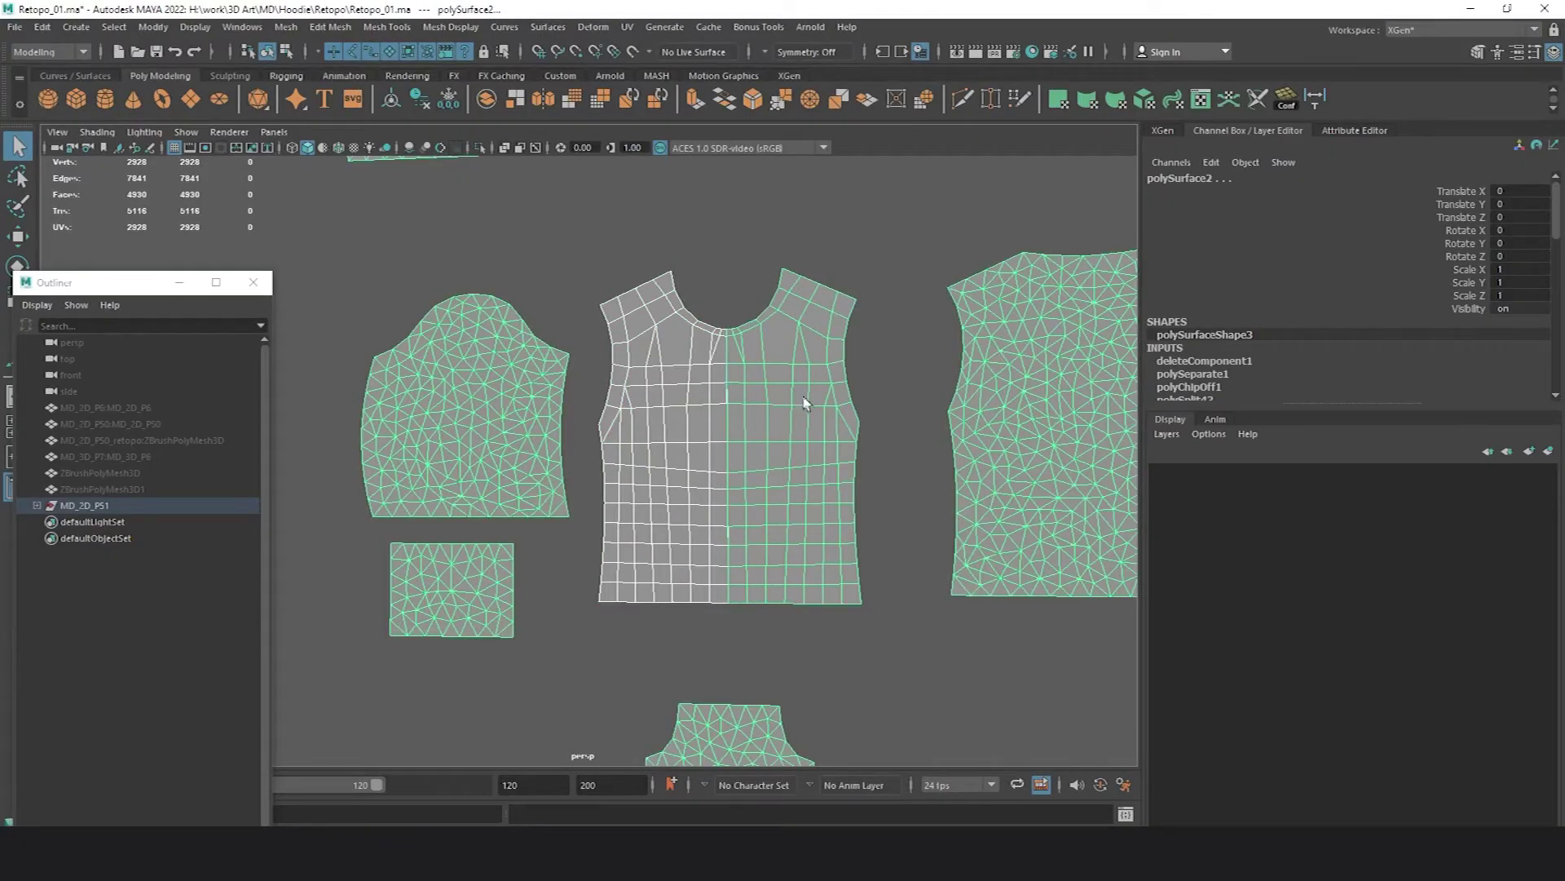
pyautogui.click(486, 99)
pyautogui.press('F9')
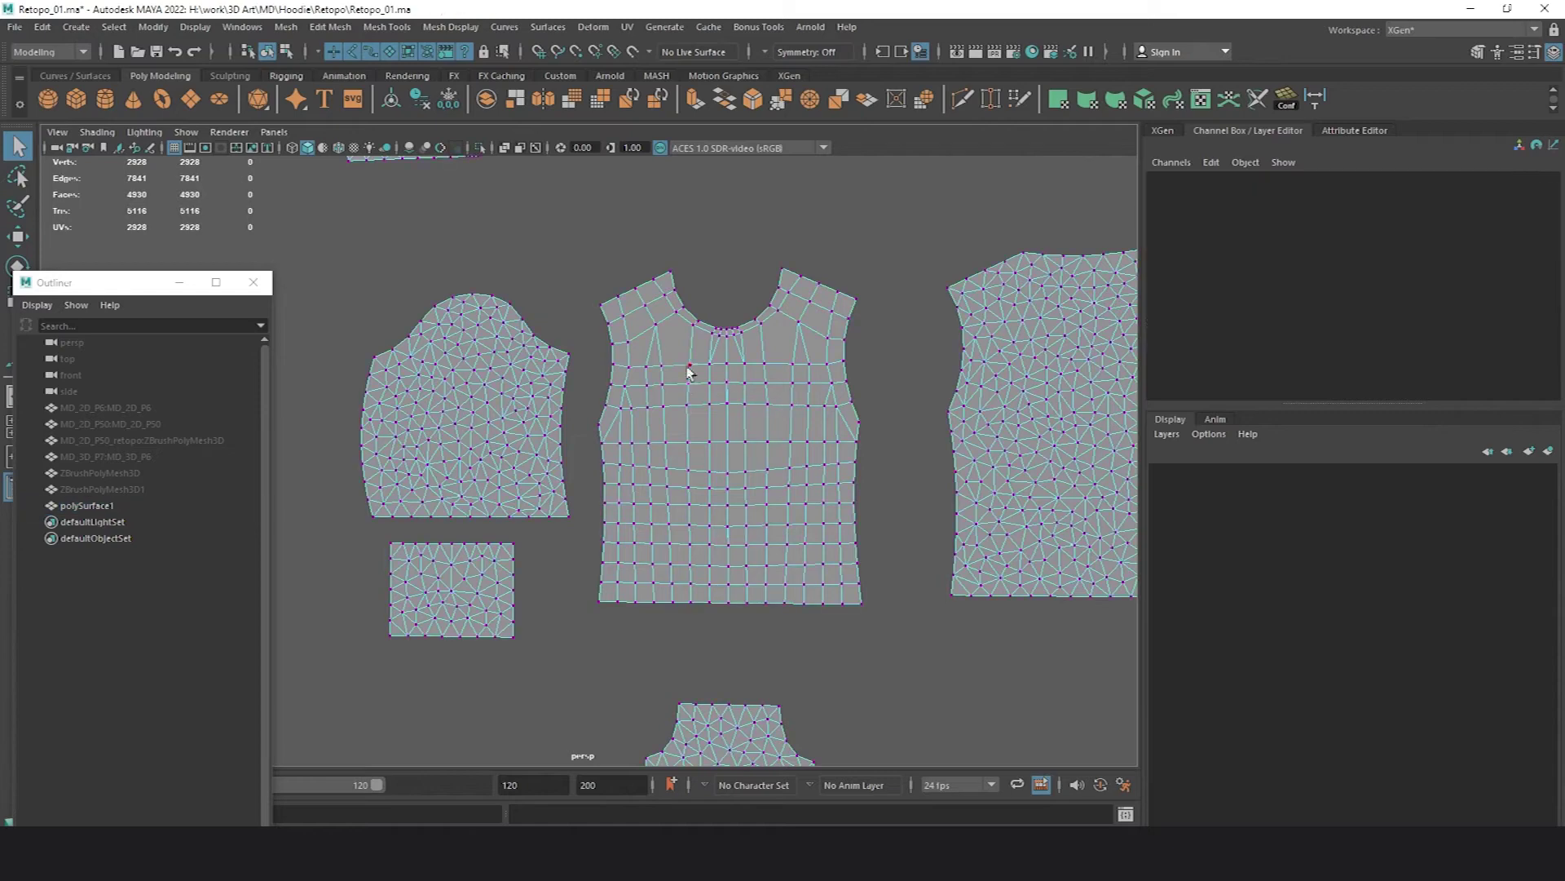
pyautogui.scroll(-2, 722, 323)
pyautogui.moveTo(685, 315); pyautogui.dragTo(731, 617)
pyautogui.keyDown('shift'); pyautogui.moveTo(750, 472); pyautogui.dragTo(830, 300, button='right'); pyautogui.keyUp('shift')
pyautogui.click(811, 283)
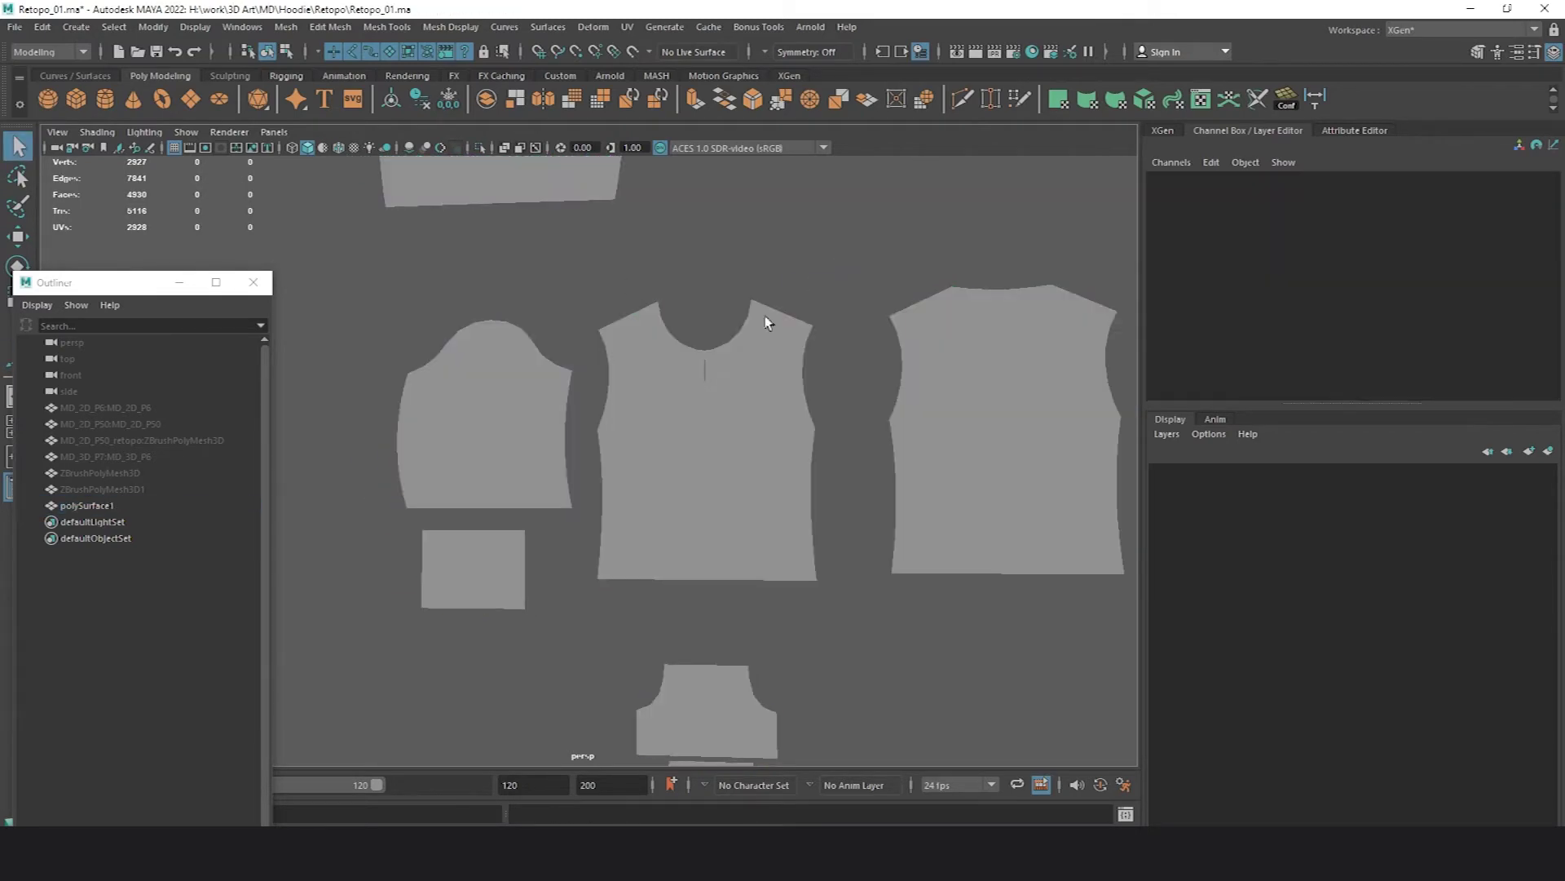
# - Merge the overlapping vertex pairs one by one along the centre line, from the chest line down to the waist
pyautogui.scroll(6, 707, 393)
pyautogui.keyDown('alt'); pyautogui.moveTo(953, 295); pyautogui.dragTo(854, 412, button='middle'); pyautogui.keyUp('alt')
pyautogui.click(853, 412)
pyautogui.moveTo(854, 359); pyautogui.dragTo(817, 353, button='right')
pyautogui.moveTo(806, 334); pyautogui.dragTo(832, 359)
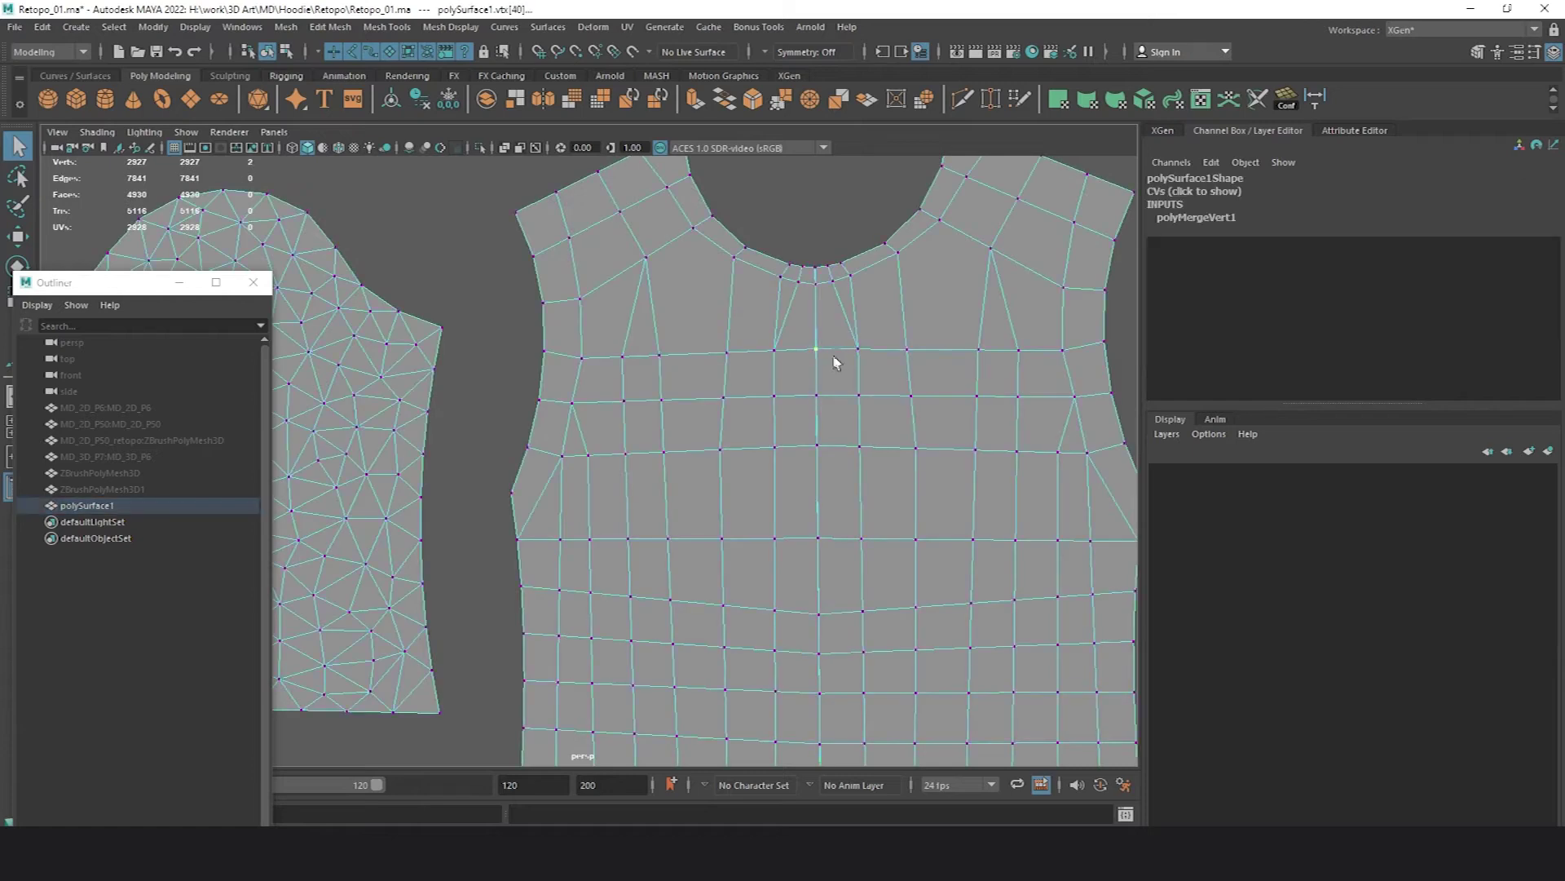
pyautogui.press('g')
pyautogui.press('g')
pyautogui.moveTo(816, 265); pyautogui.dragTo(821, 229, button='right')
pyautogui.moveTo(800, 390); pyautogui.dragTo(849, 477)
pyautogui.press('F9')
pyautogui.press('g')
pyautogui.press('g')
pyautogui.keyDown('alt'); pyautogui.moveTo(823, 560); pyautogui.dragTo(809, 391, button='middle'); pyautogui.keyUp('alt')
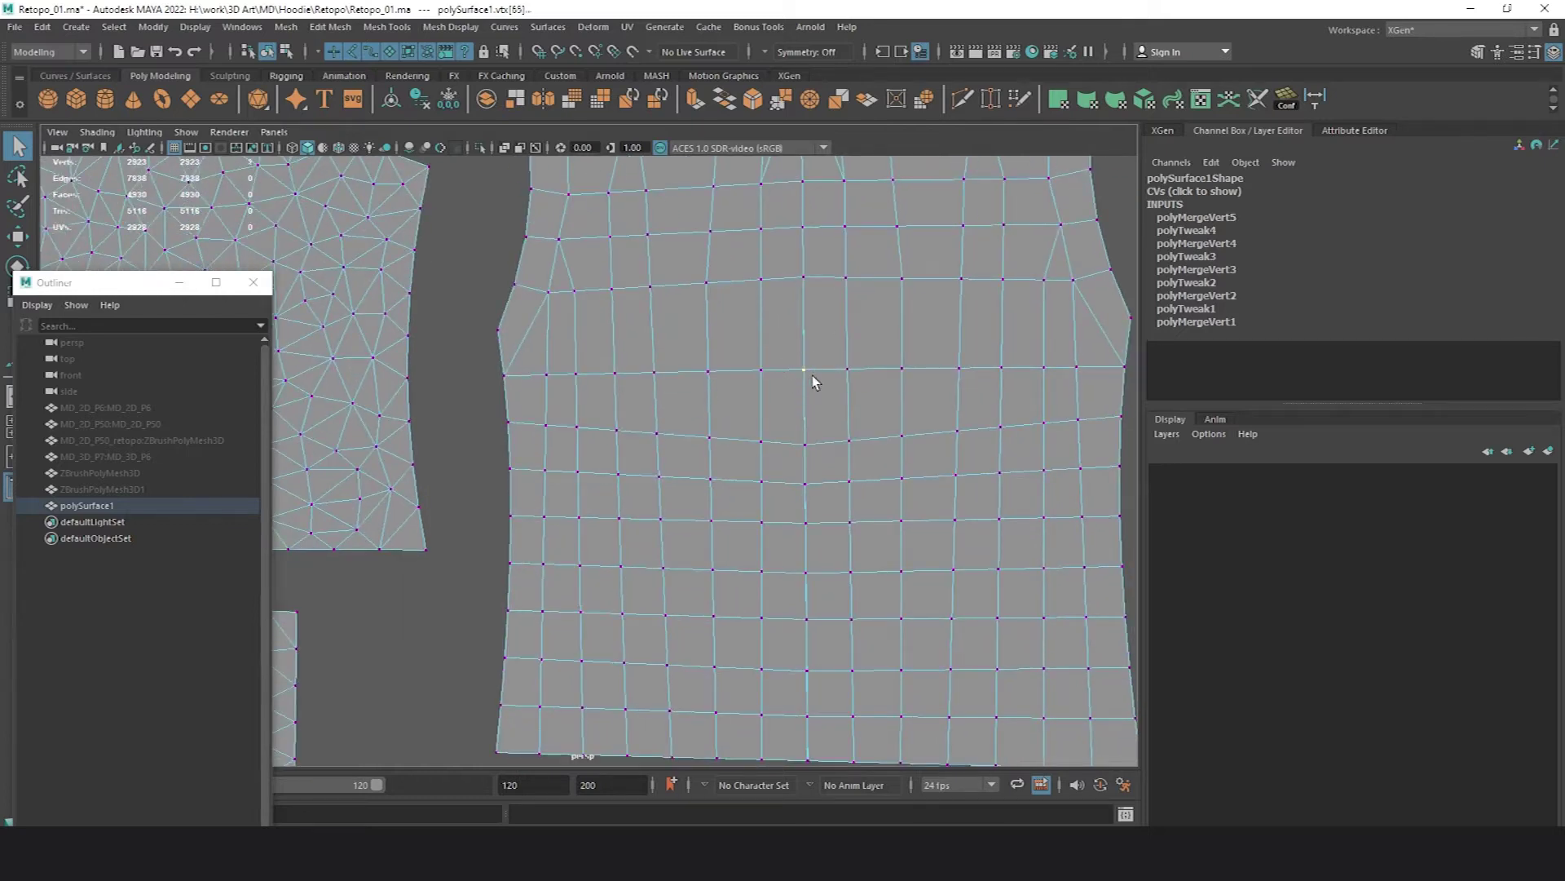
pyautogui.press('g')
pyautogui.moveTo(826, 461); pyautogui.dragTo(827, 349)
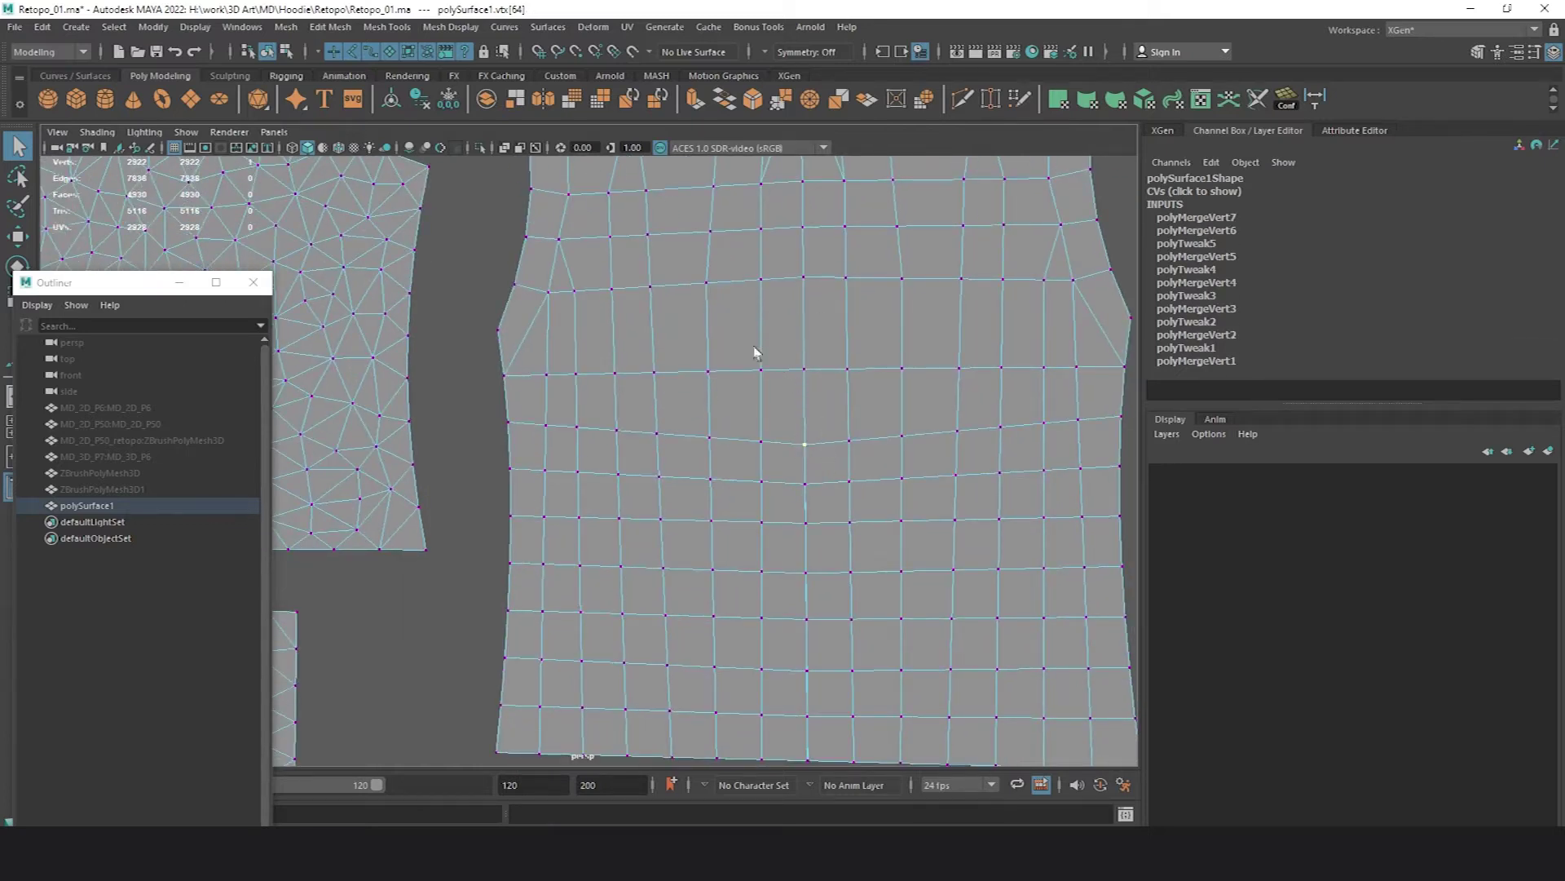
# - Merge the remaining overlapping centre-line vertex pairs from the waist down to the hem, then return to object selection
pyautogui.moveTo(805, 445); pyautogui.dragTo(811, 487)
pyautogui.keyDown('alt'); pyautogui.moveTo(844, 526); pyautogui.dragTo(838, 421, button='middle'); pyautogui.keyUp('alt')
pyautogui.moveTo(828, 396); pyautogui.dragTo(811, 369)
pyautogui.keyDown('shift'); pyautogui.moveTo(826, 397); pyautogui.dragTo(825, 393, button='right'); pyautogui.keyUp('shift')
pyautogui.moveTo(797, 503); pyautogui.dragTo(823, 524)
pyautogui.keyDown('shift'); pyautogui.moveTo(823, 523); pyautogui.dragTo(820, 416, button='right'); pyautogui.keyUp('shift')
pyautogui.moveTo(822, 564); pyautogui.dragTo(814, 603)
pyautogui.keyDown('alt'); pyautogui.moveTo(706, 382); pyautogui.dragTo(715, 475, button='middle'); pyautogui.keyUp('alt')
pyautogui.moveTo(716, 473); pyautogui.dragTo(902, 315, button='right')
pyautogui.click(907, 316)
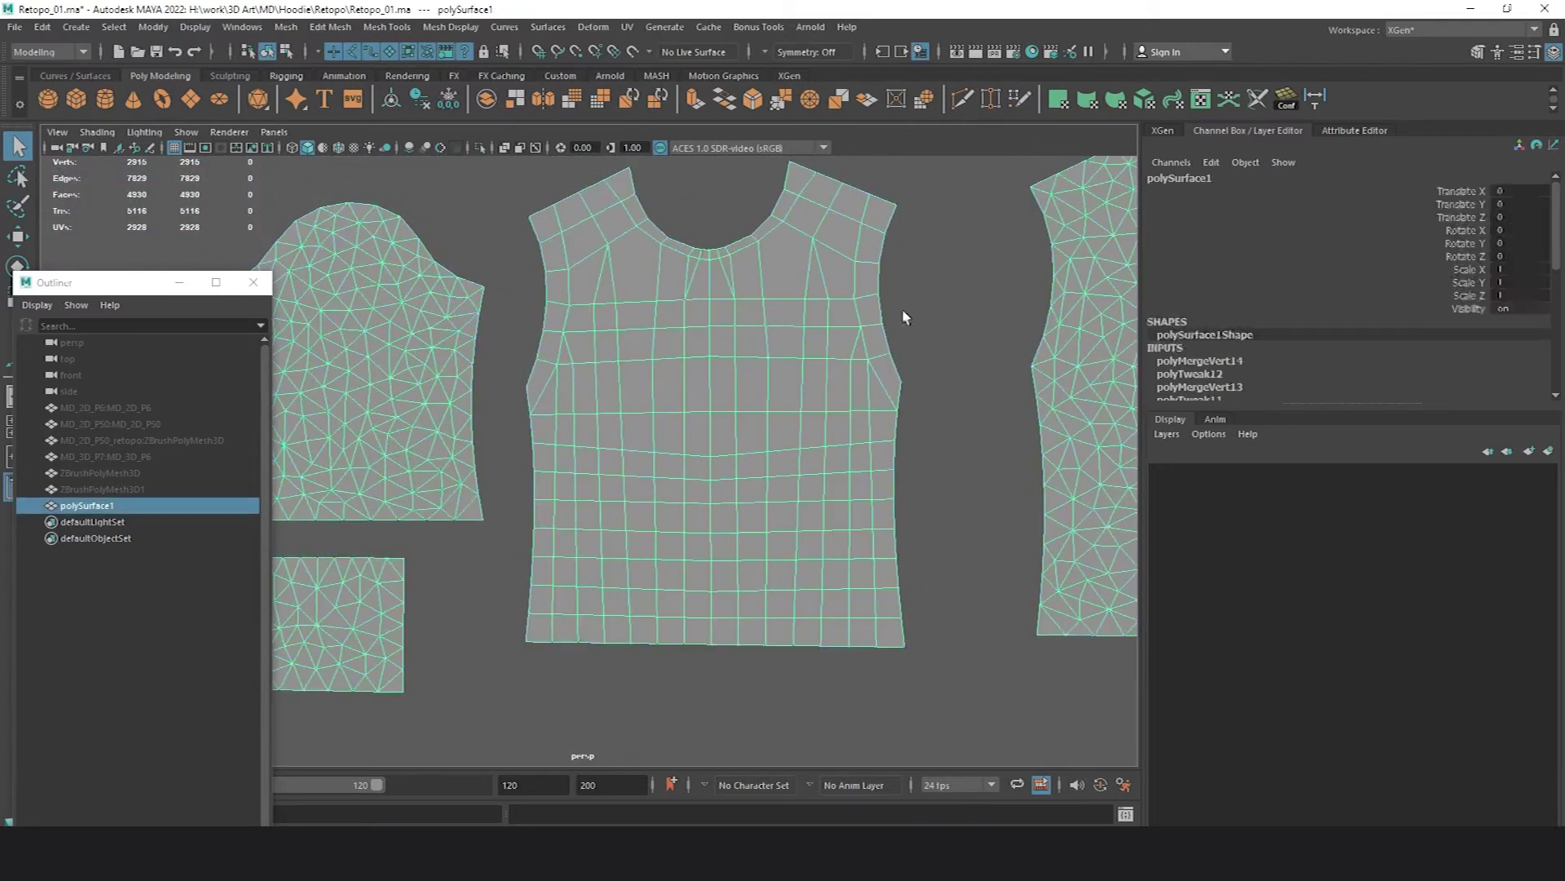
# - Check the front piece's centre seam for unmerged vertices using the smoothed mesh preview
pyautogui.click(800, 354)
pyautogui.press('3')
pyautogui.press('1')
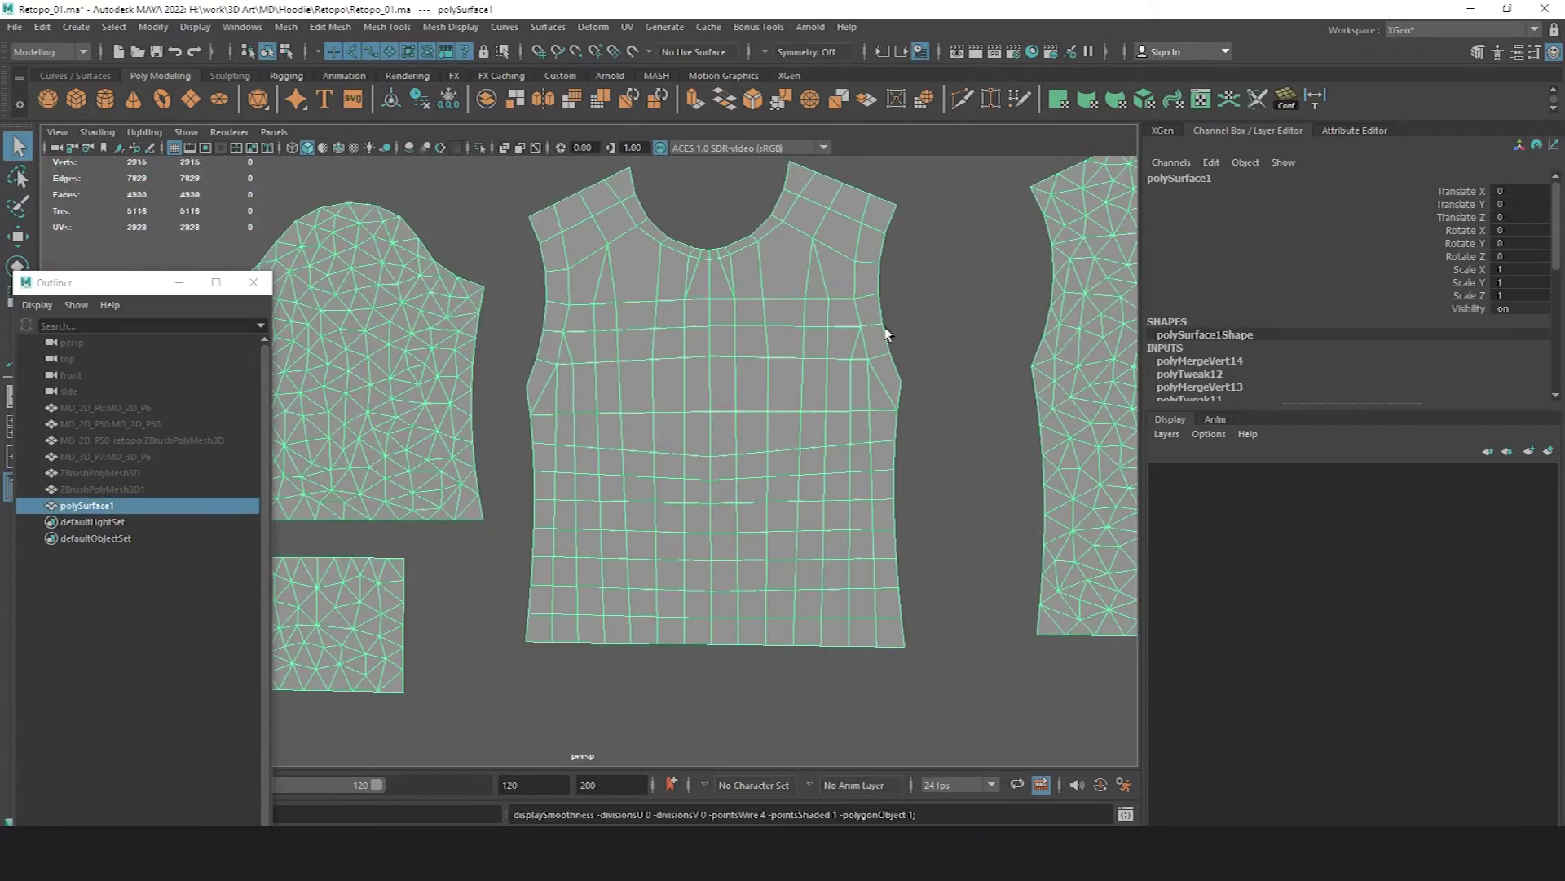
pyautogui.click(907, 325)
pyautogui.keyDown('alt'); pyautogui.moveTo(797, 312); pyautogui.dragTo(799, 443, button='middle'); pyautogui.keyUp('alt')
pyautogui.keyDown('alt'); pyautogui.moveTo(799, 444); pyautogui.dragTo(888, 472, button='right'); pyautogui.keyUp('alt')
pyautogui.click(878, 451)
pyautogui.press('3')
pyautogui.press('2')
# - Merge the unmerged centre vertices at the neckline and recheck the front piece in smoothed preview
pyautogui.keyDown('alt'); pyautogui.moveTo(683, 401); pyautogui.dragTo(937, 329, button='right'); pyautogui.keyUp('alt')
pyautogui.keyDown('alt'); pyautogui.moveTo(937, 330); pyautogui.dragTo(750, 479, button='middle'); pyautogui.keyUp('alt')
pyautogui.press('1')
pyautogui.press('F9')
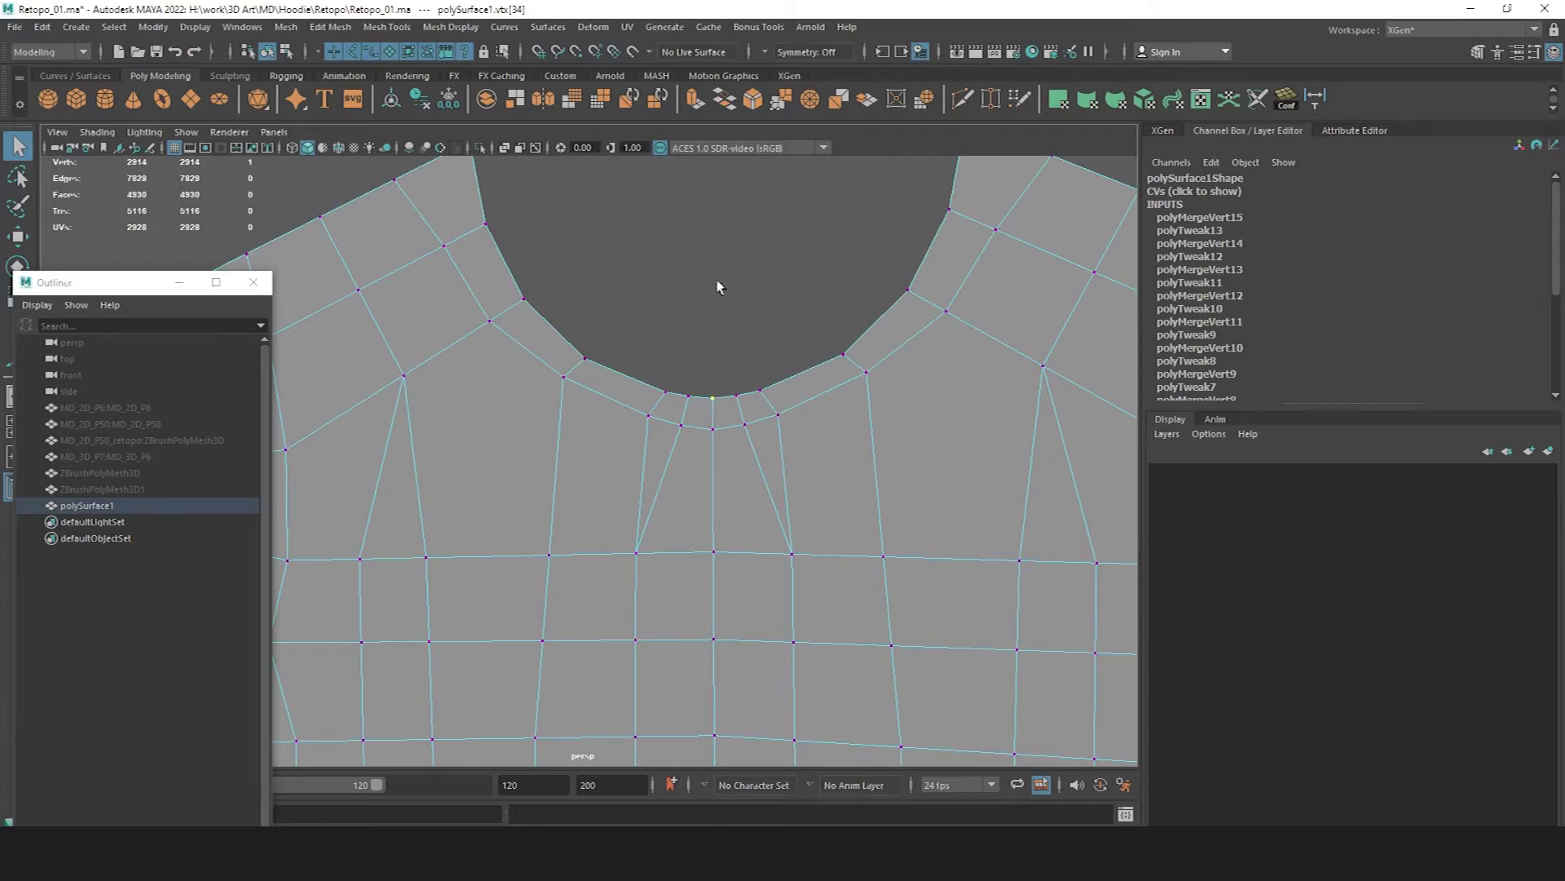
pyautogui.keyDown('shift'); pyautogui.moveTo(722, 424); pyautogui.dragTo(731, 302, button='right'); pyautogui.keyUp('shift')
pyautogui.moveTo(772, 507); pyautogui.dragTo(830, 452, button='right')
pyautogui.press('3')
pyautogui.press('1')
pyautogui.click(741, 312)
pyautogui.keyDown('alt'); pyautogui.moveTo(740, 311); pyautogui.dragTo(569, 413, button='right'); pyautogui.keyUp('alt')
pyautogui.keyDown('alt'); pyautogui.moveTo(706, 525); pyautogui.dragTo(710, 399, button='middle'); pyautogui.keyUp('alt')
pyautogui.click(709, 399)
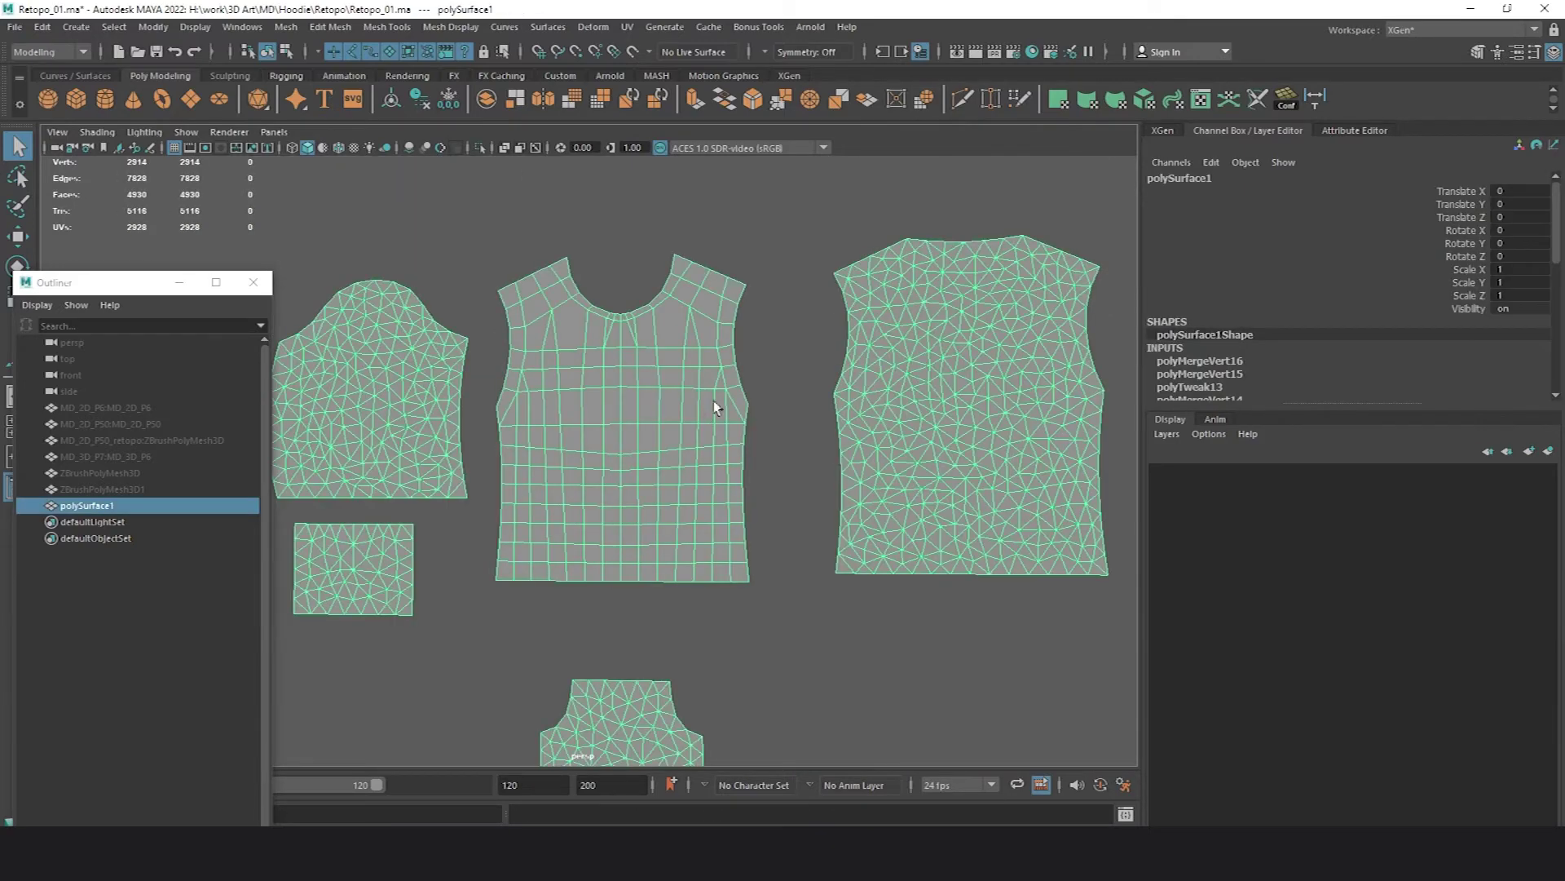
# - Select the front piece's interior vertices, excluding the border, and apply Average Vertices 15 times with 10 iterations each
pyautogui.keyDown('alt'); pyautogui.moveTo(709, 399); pyautogui.dragTo(636, 433, button='right'); pyautogui.keyUp('alt')
pyautogui.keyDown('alt'); pyautogui.moveTo(636, 433); pyautogui.dragTo(612, 437, button='middle'); pyautogui.keyUp('alt')
pyautogui.keyDown('alt'); pyautogui.moveTo(611, 437); pyautogui.dragTo(778, 498, button='right'); pyautogui.keyUp('alt')
pyautogui.keyDown('alt'); pyautogui.moveTo(778, 497); pyautogui.dragTo(644, 511, button='middle'); pyautogui.keyUp('alt')
pyautogui.keyDown('alt'); pyautogui.moveTo(644, 511); pyautogui.dragTo(608, 465, button='right'); pyautogui.keyUp('alt')
pyautogui.keyDown('alt'); pyautogui.moveTo(571, 461); pyautogui.dragTo(565, 440, button='middle'); pyautogui.keyUp('alt')
pyautogui.scroll(1, 561, 439)
pyautogui.moveTo(548, 435); pyautogui.dragTo(440, 395, button='right')
pyautogui.keyDown('alt'); pyautogui.moveTo(516, 404); pyautogui.dragTo(659, 393, button='middle'); pyautogui.keyUp('alt')
pyautogui.doubleClick(662, 390)
pyautogui.doubleClick(662, 386)
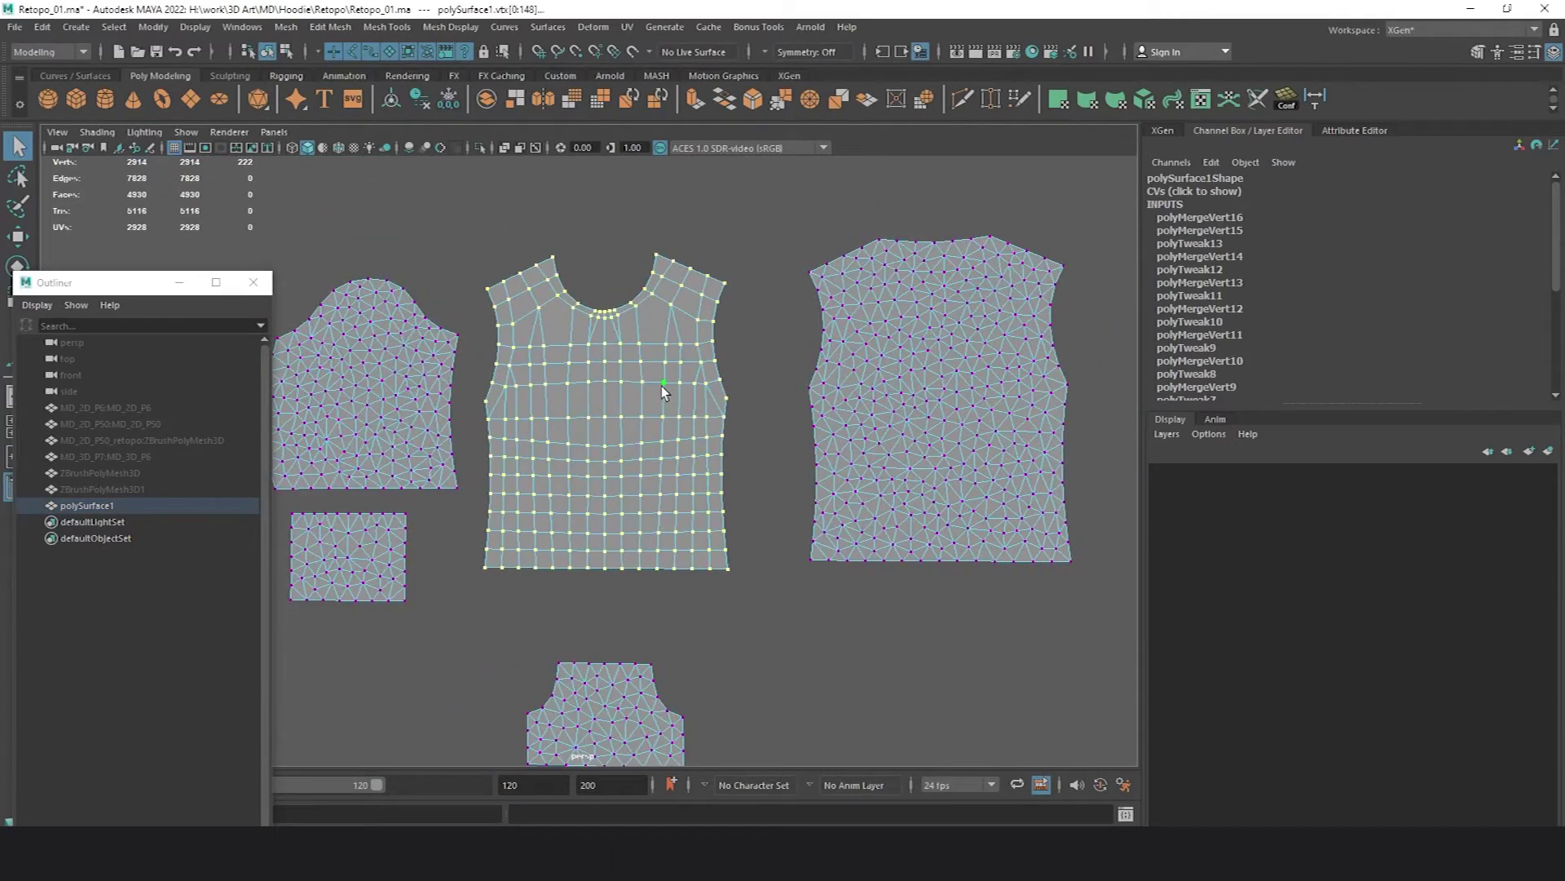
pyautogui.press('ctrl+less')
pyautogui.keyDown('shift'); pyautogui.rightClick(656, 385); pyautogui.keyUp('shift')
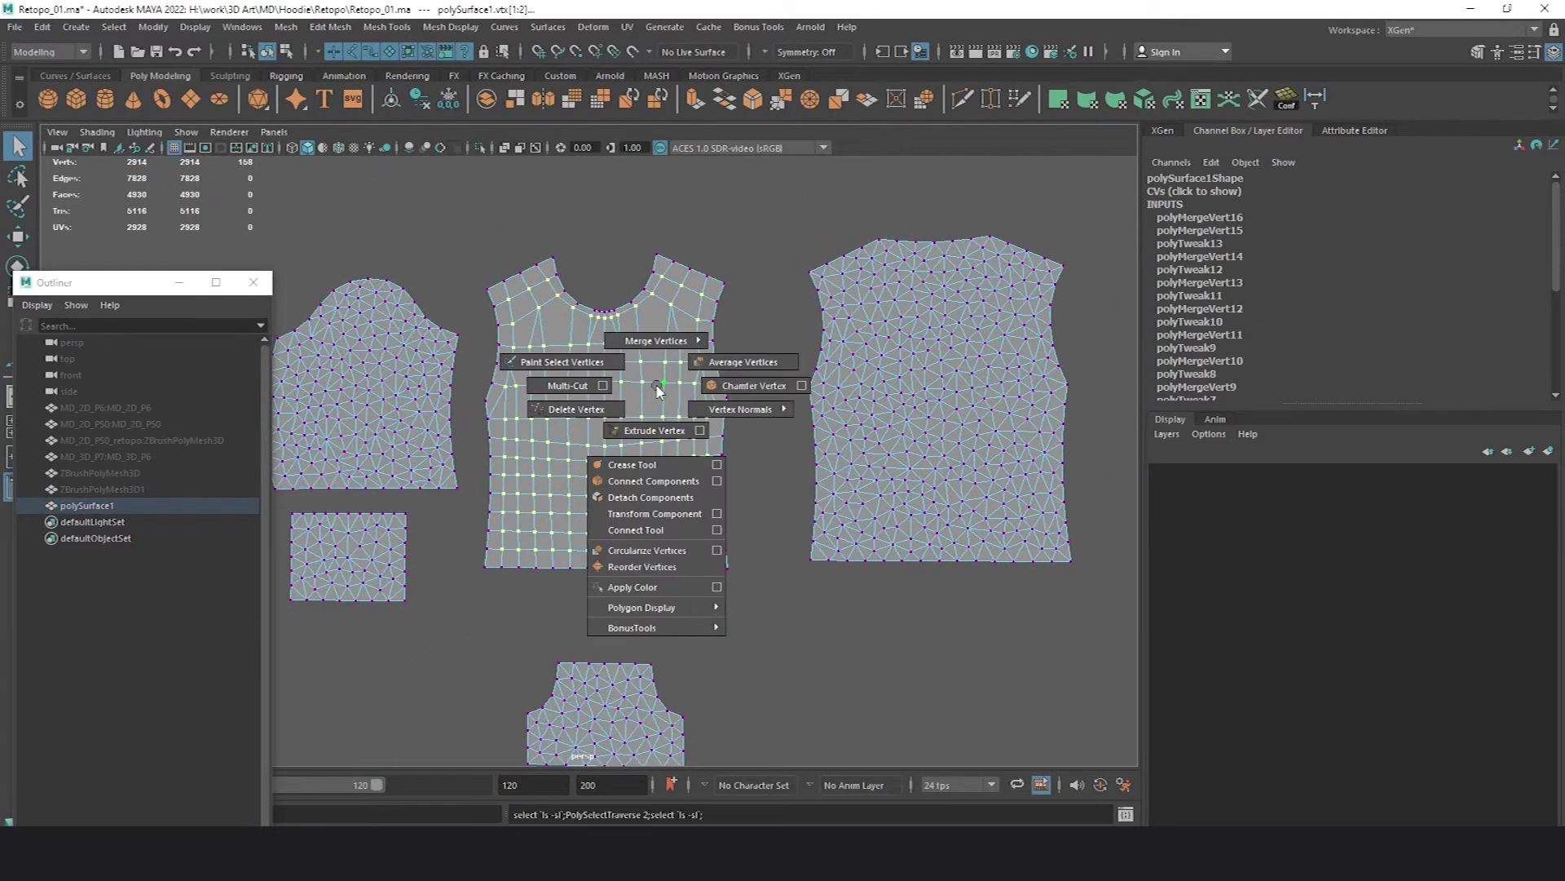
pyautogui.click(744, 363)
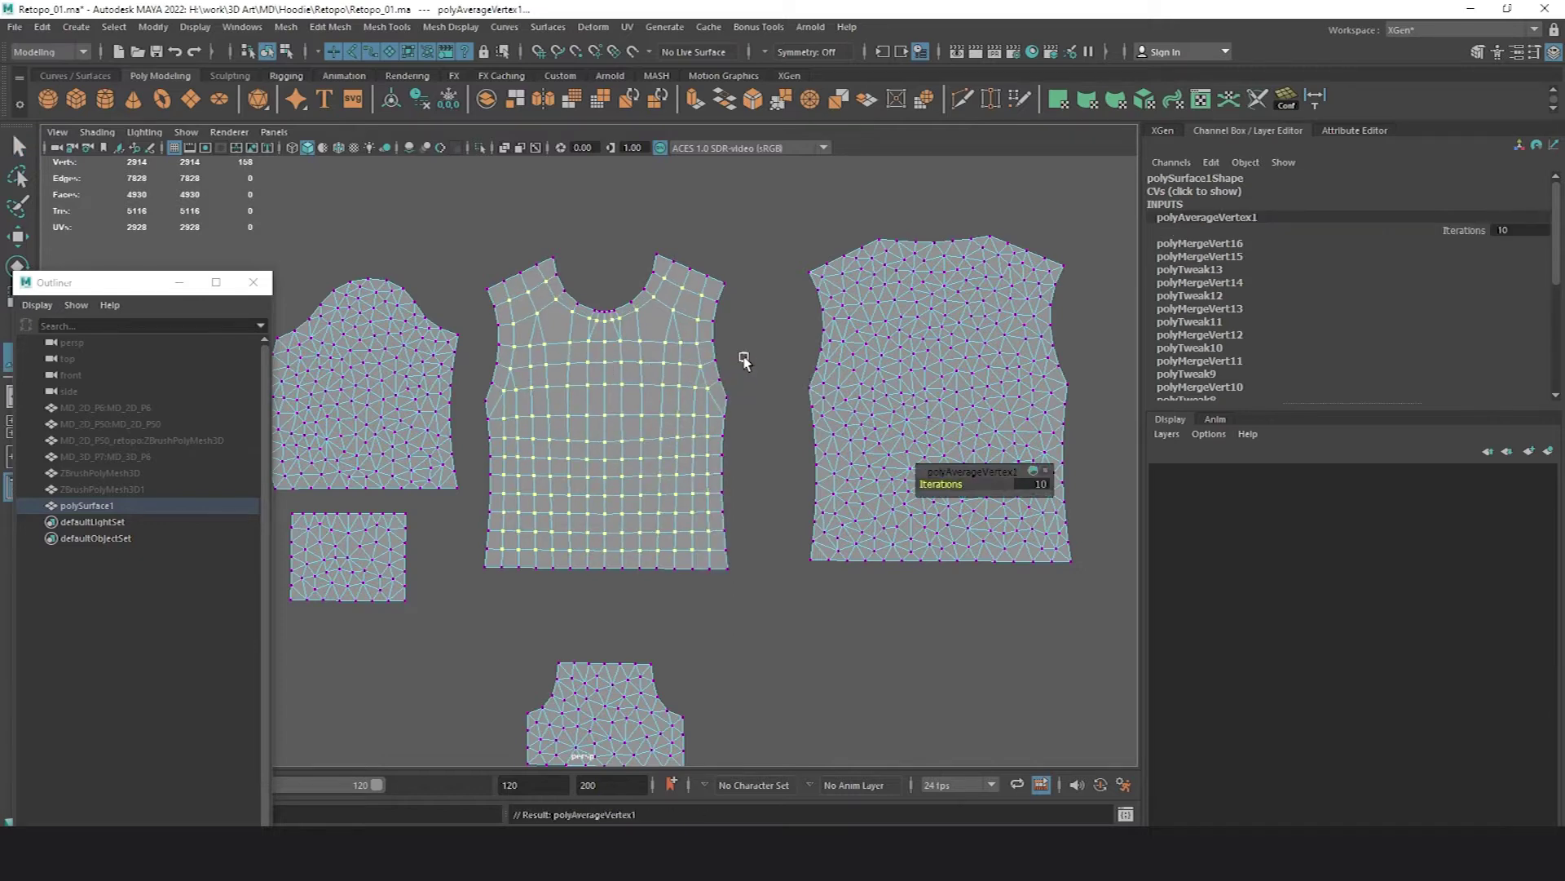
pyautogui.press('g')
pyautogui.press('g')
pyautogui.press('g')
pyautogui.press('g')
pyautogui.press('g')
pyautogui.press('g')
pyautogui.press('g')
pyautogui.press('g')
pyautogui.press('g')
pyautogui.press('g')
pyautogui.press('g')
pyautogui.press('g')
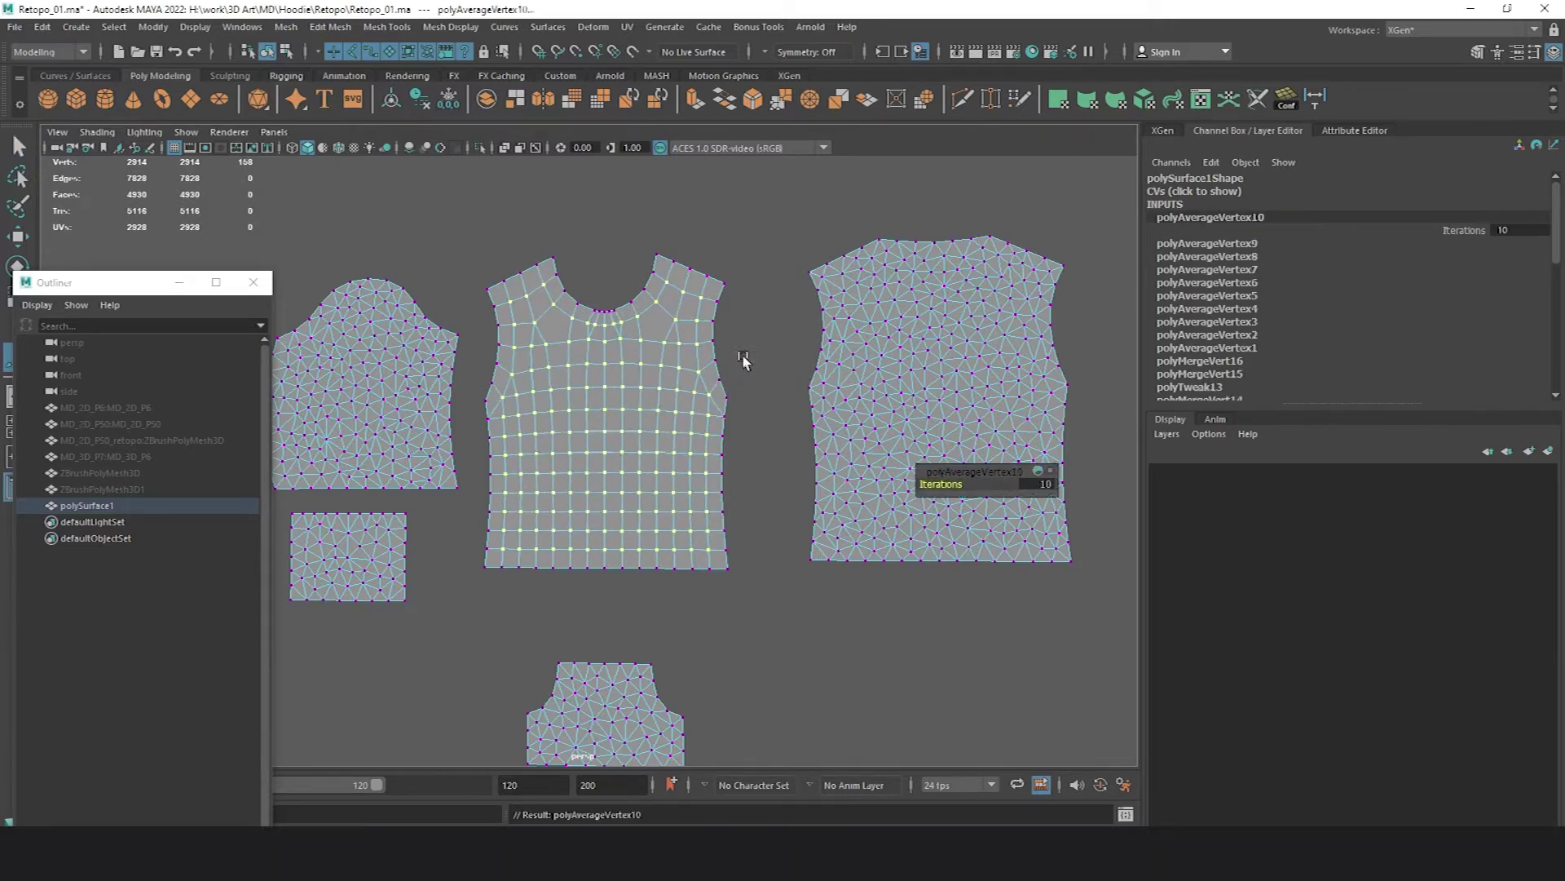
pyautogui.press('g')
pyautogui.press('g')
pyautogui.moveTo(669, 388); pyautogui.dragTo(751, 307, button='right')
pyautogui.press('q')
pyautogui.click(751, 309)
pyautogui.click(649, 368)
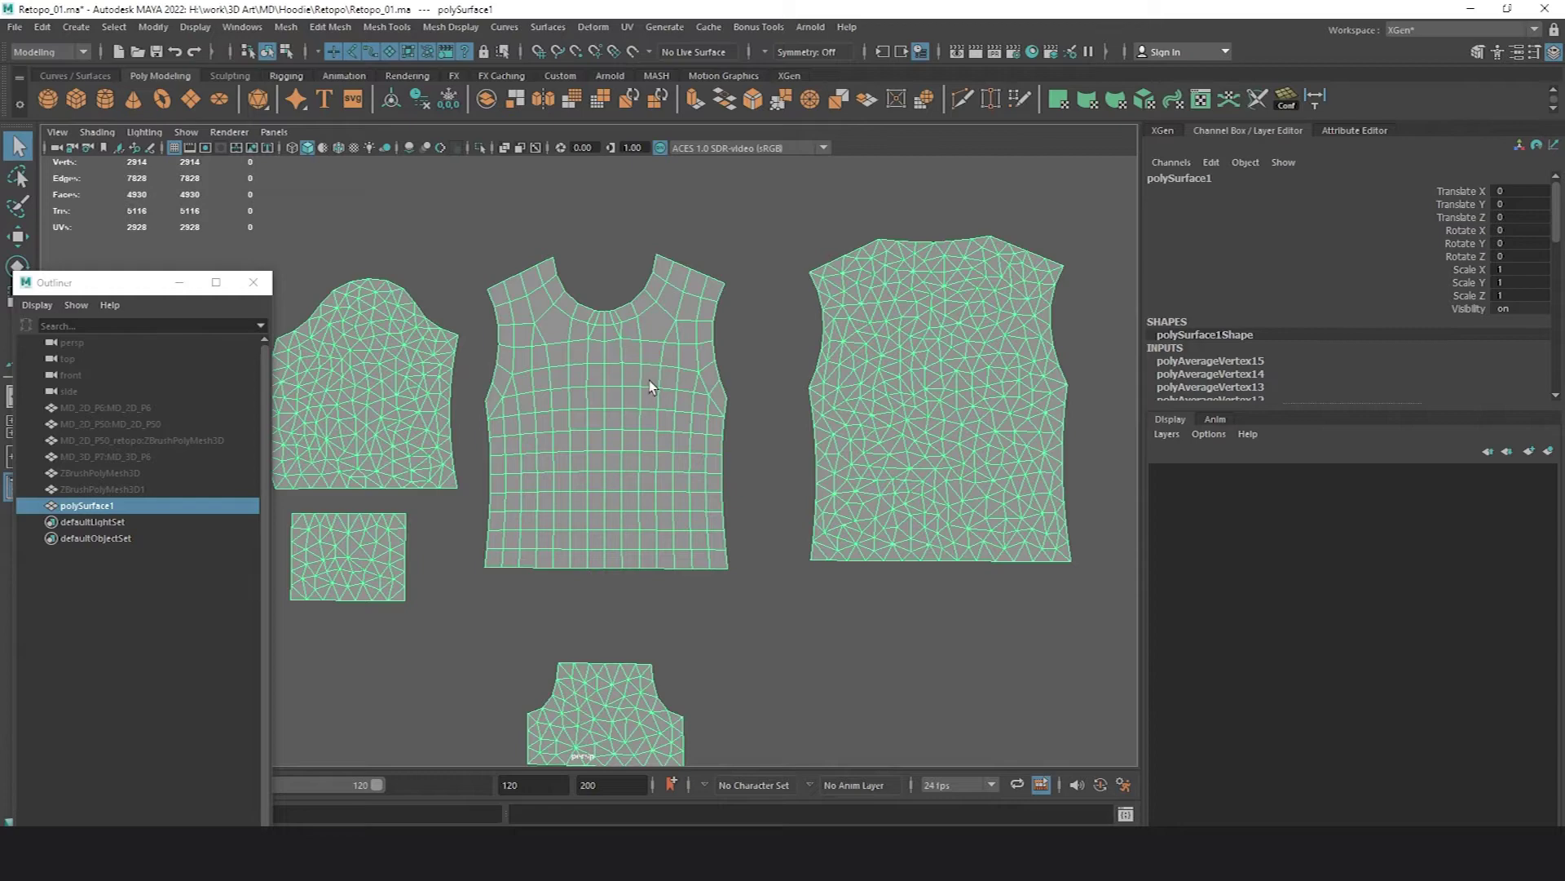
pyautogui.keyDown('alt'); pyautogui.moveTo(720, 349); pyautogui.dragTo(684, 371, button='middle'); pyautogui.keyUp('alt')
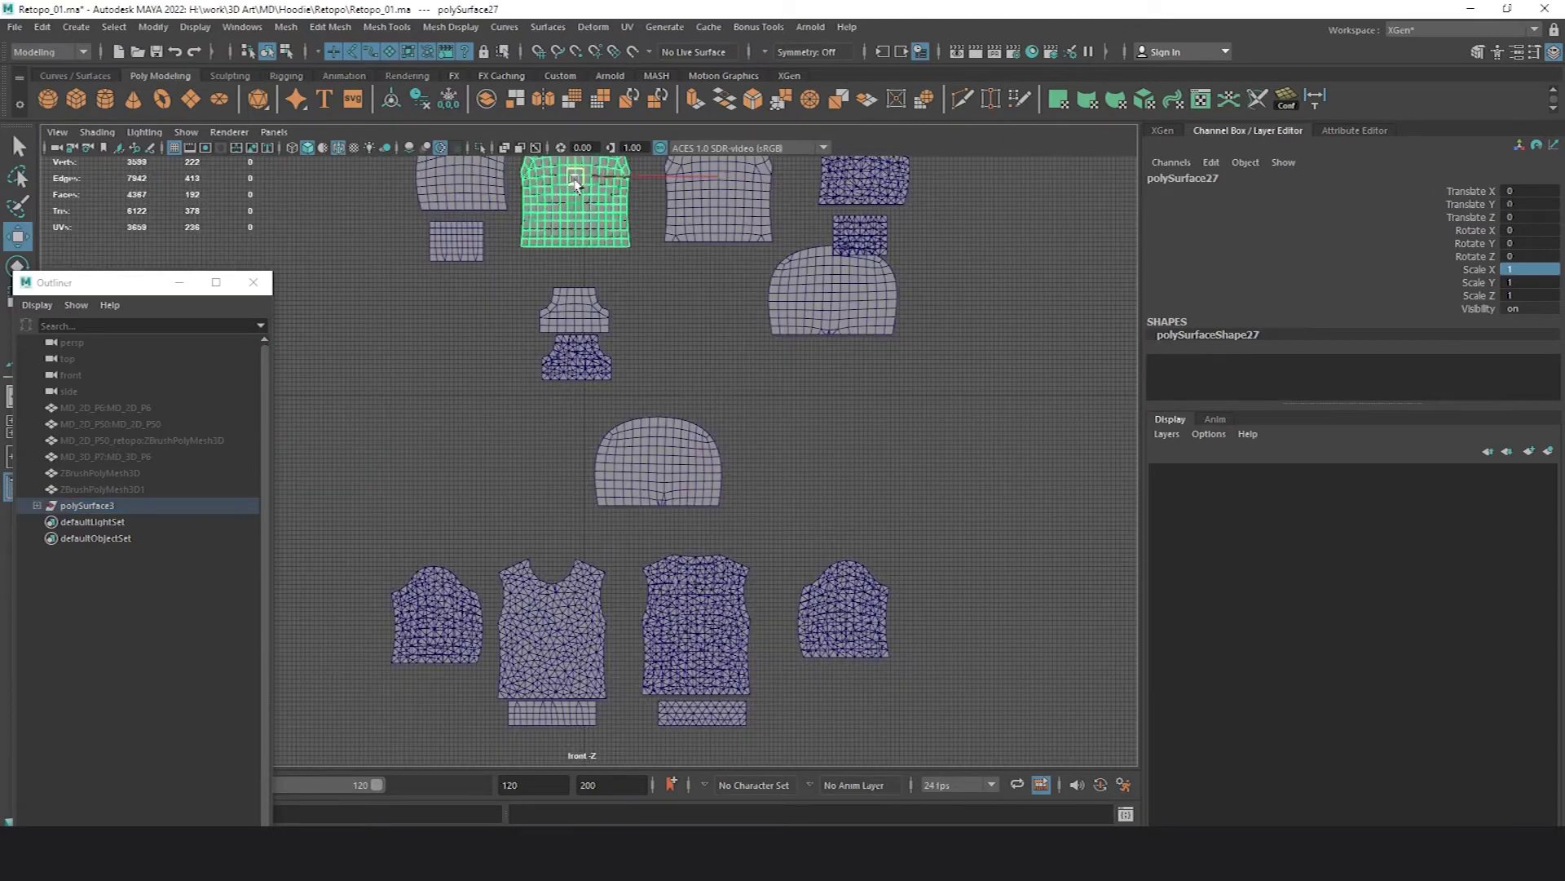
# - Move the retopologized front body piece to empty space beside the hood piece and set its Scale X to -1
pyautogui.moveTo(575, 181); pyautogui.dragTo(864, 430)
pyautogui.press('r')
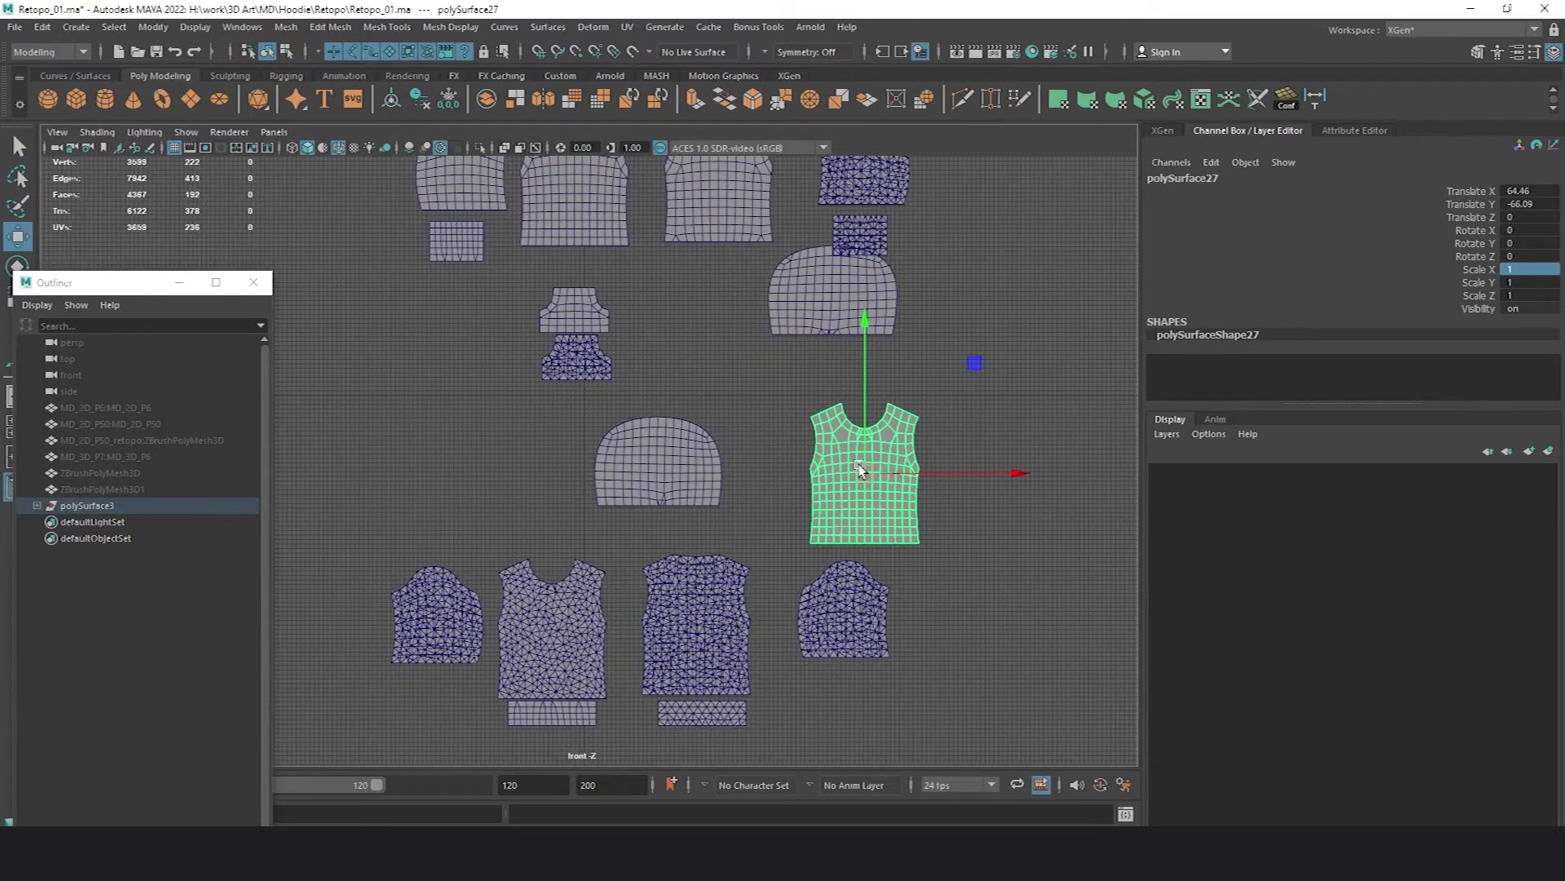
pyautogui.moveTo(1012, 473); pyautogui.dragTo(796, 434)
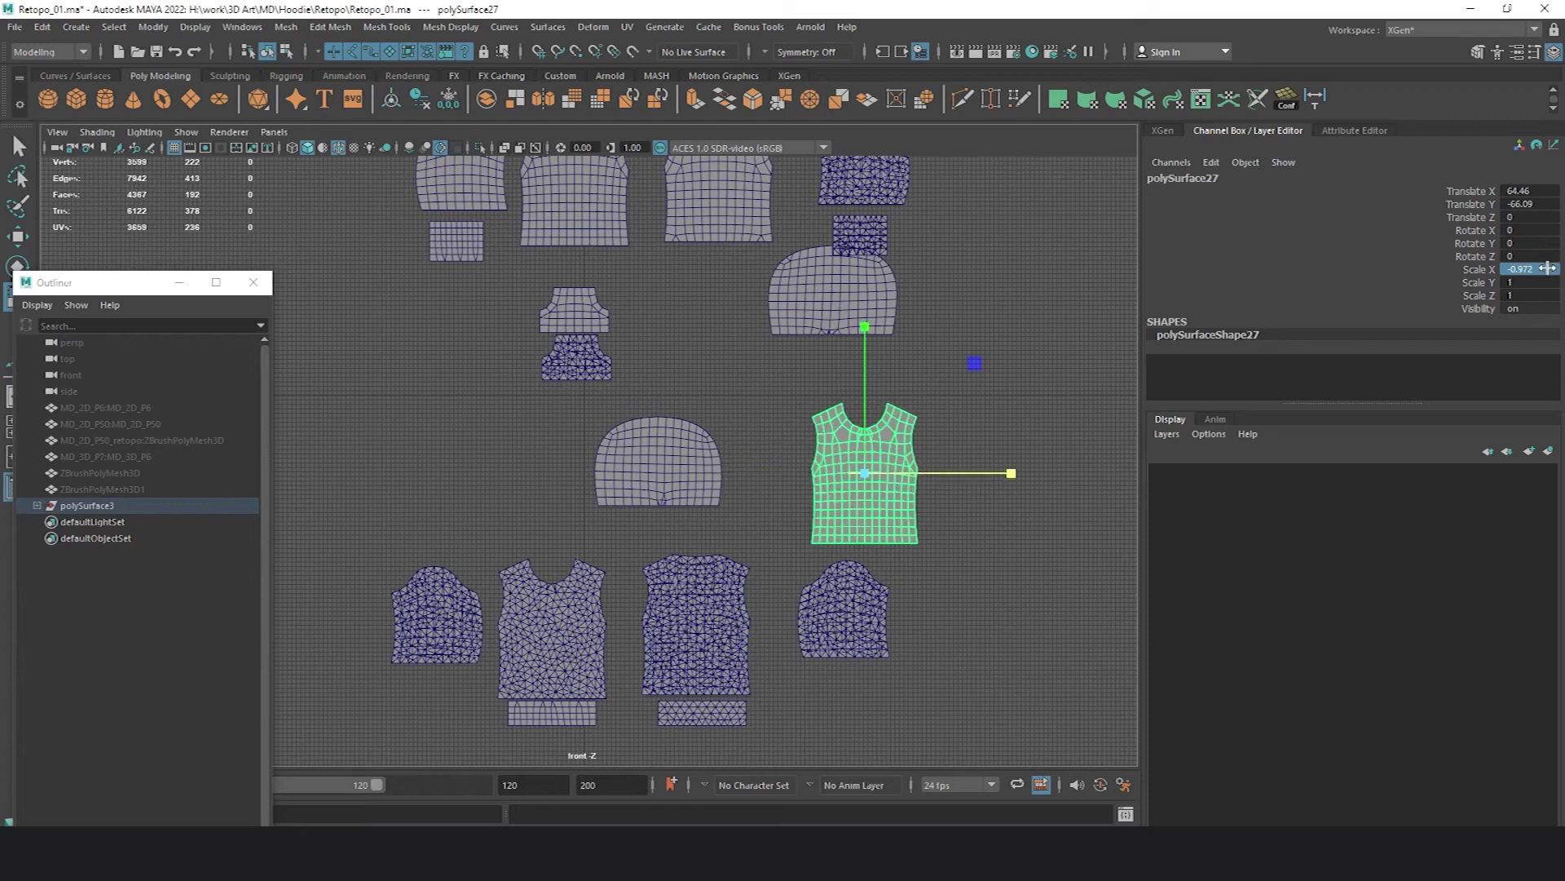
pyautogui.write('-1')
pyautogui.press('Return')
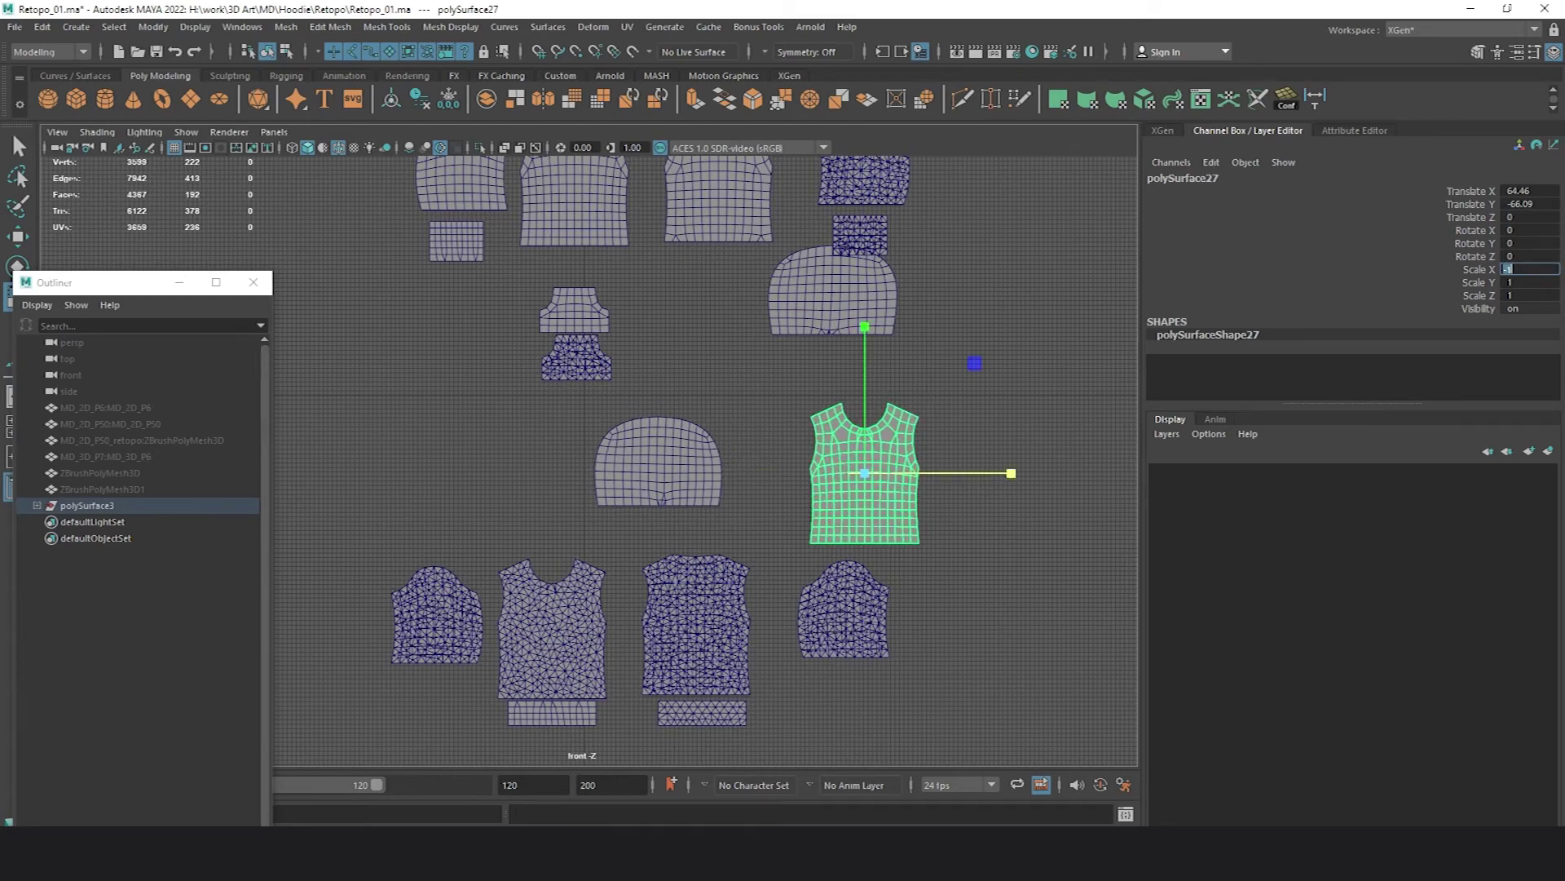
# - Snap the mirrored front piece's pivot to its bottom corner and align the mesh over the triangulated front body pattern
pyautogui.keyDown('alt'); pyautogui.moveTo(878, 377); pyautogui.dragTo(830, 318, button='middle'); pyautogui.keyUp('alt')
pyautogui.press('w')
pyautogui.press('d')
pyautogui.press('v')
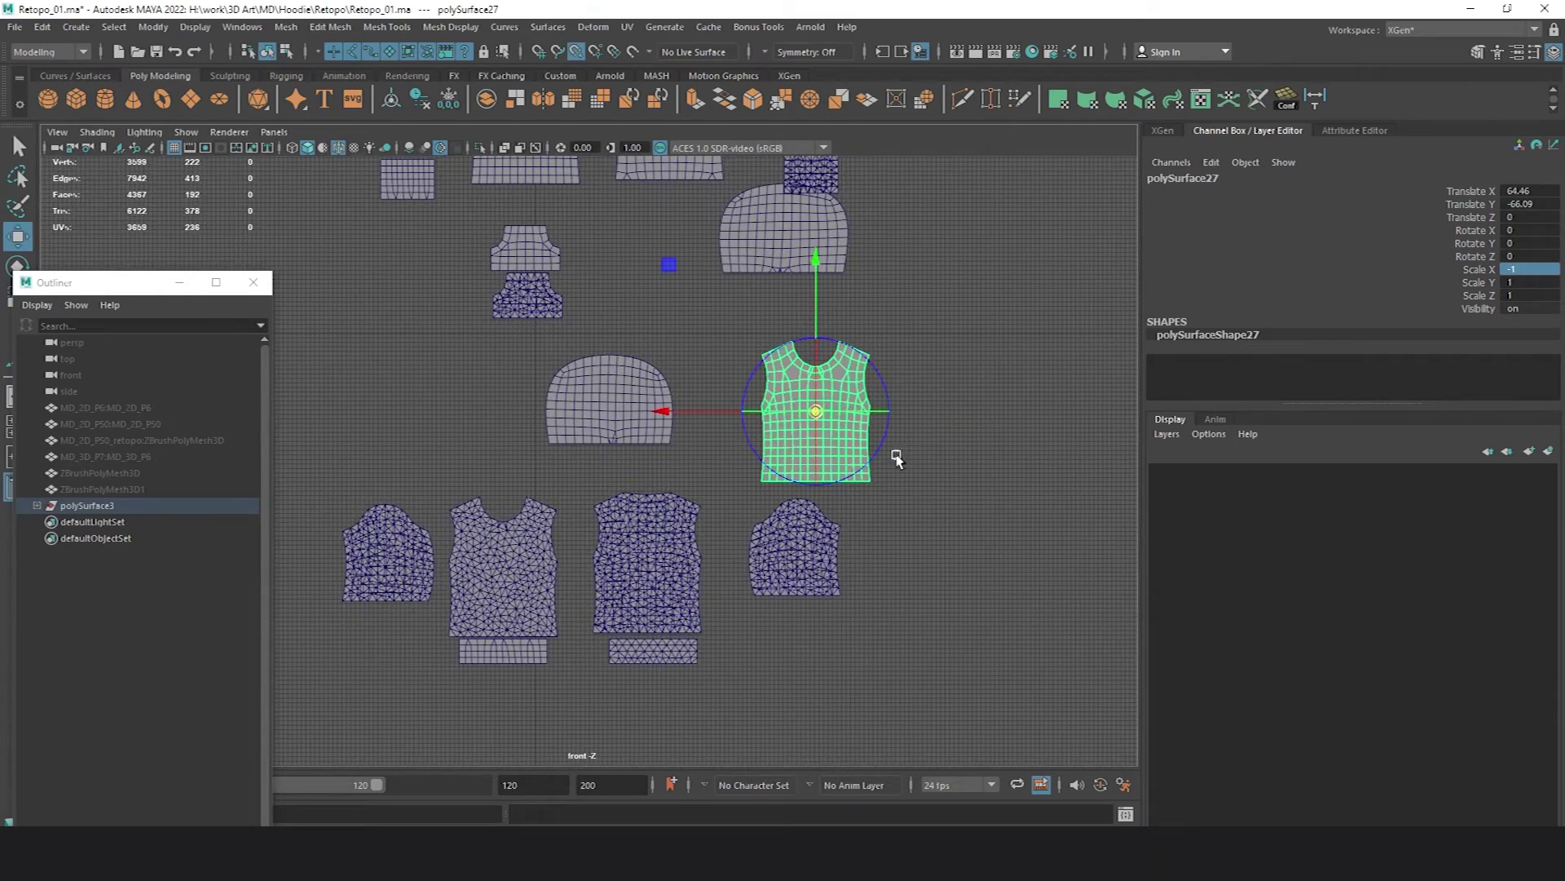
pyautogui.moveTo(820, 413); pyautogui.dragTo(568, 635)
pyautogui.scroll(3, 590, 541)
pyautogui.keyDown('alt'); pyautogui.moveTo(612, 709); pyautogui.dragTo(793, 401, button='middle'); pyautogui.keyUp('alt')
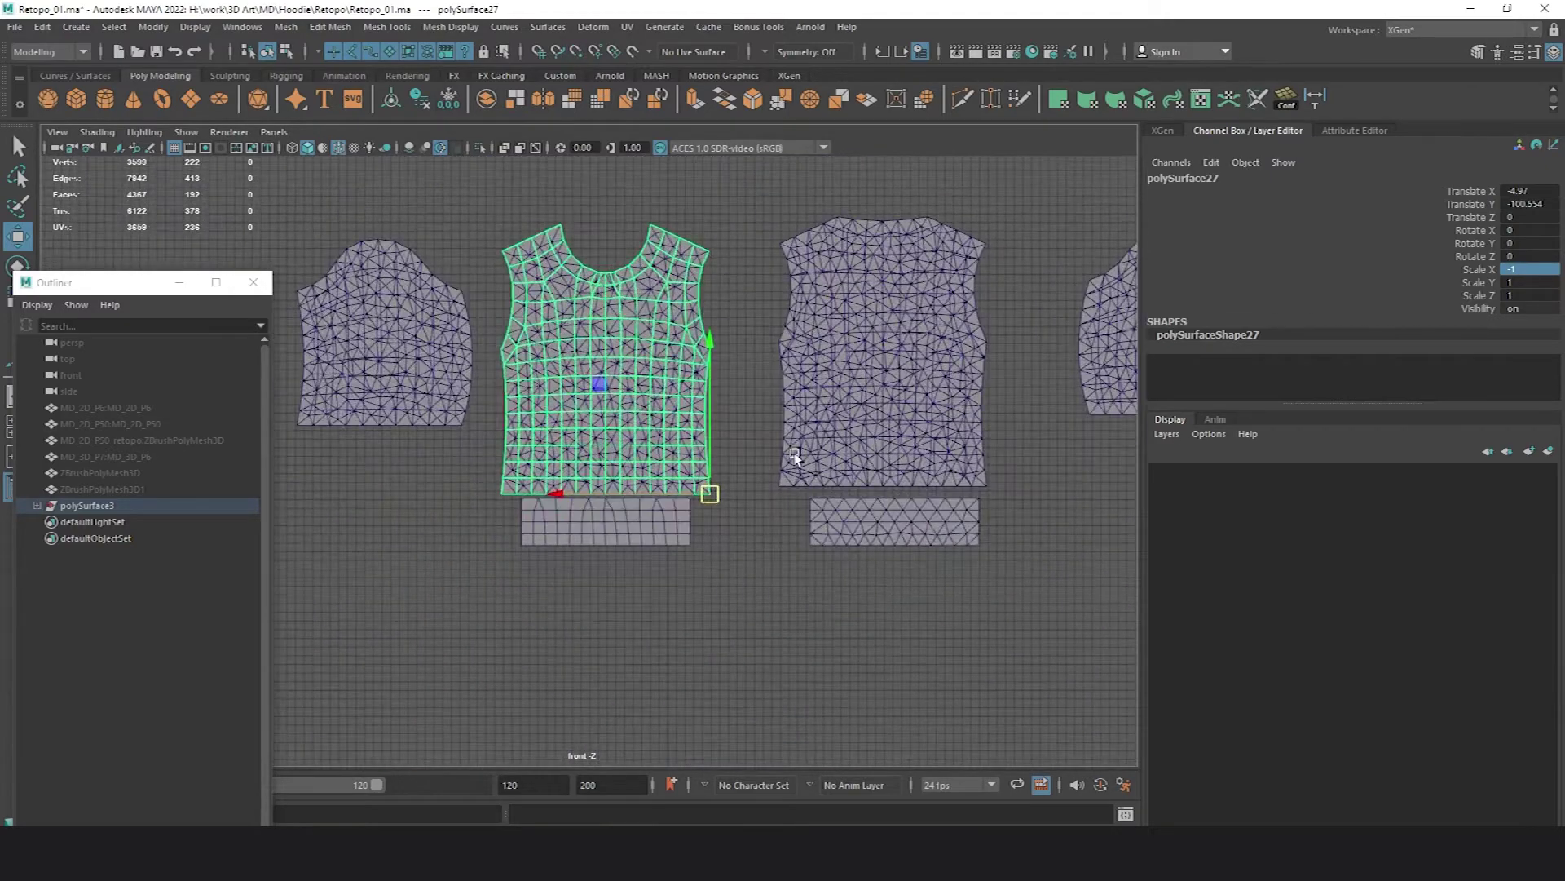
# - Duplicate the gridded hem band below the front body, snap it over the triangulated back hem band, and check its fit
pyautogui.scroll(1, 796, 453)
pyautogui.click(707, 530)
pyautogui.keyDown('alt'); pyautogui.moveTo(706, 531); pyautogui.dragTo(692, 482, button='middle'); pyautogui.keyUp('alt')
pyautogui.press('v')
pyautogui.moveTo(690, 488); pyautogui.dragTo(1077, 531)
pyautogui.hotkey('ctrl', 'd')
pyautogui.scroll(3, 971, 562)
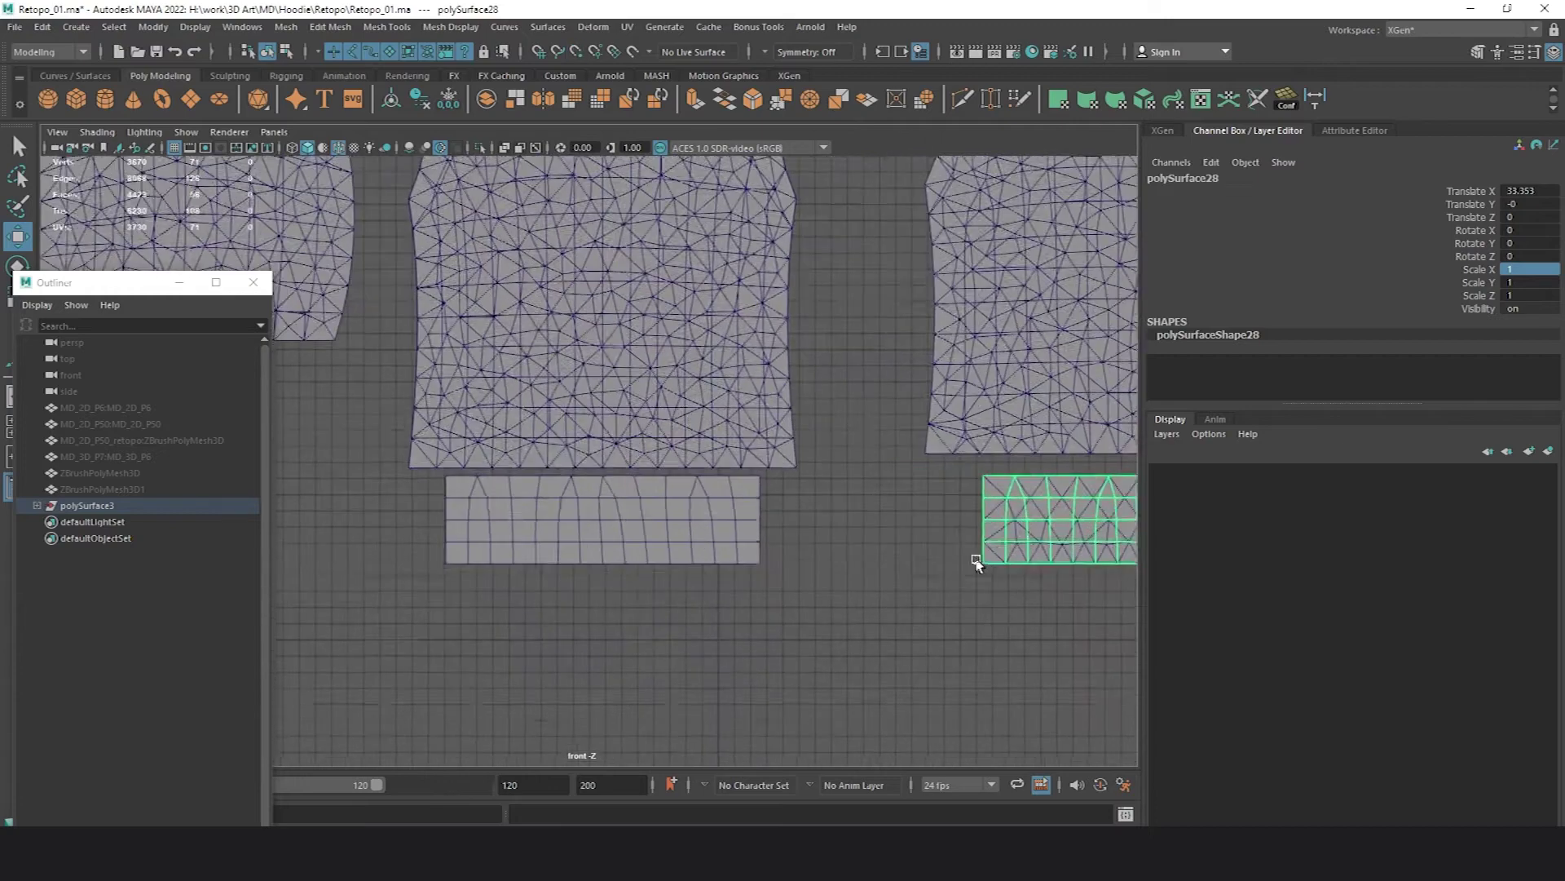
pyautogui.keyDown('alt'); pyautogui.moveTo(972, 563); pyautogui.dragTo(717, 486, button='middle'); pyautogui.keyUp('alt')
pyautogui.scroll(3, 772, 499)
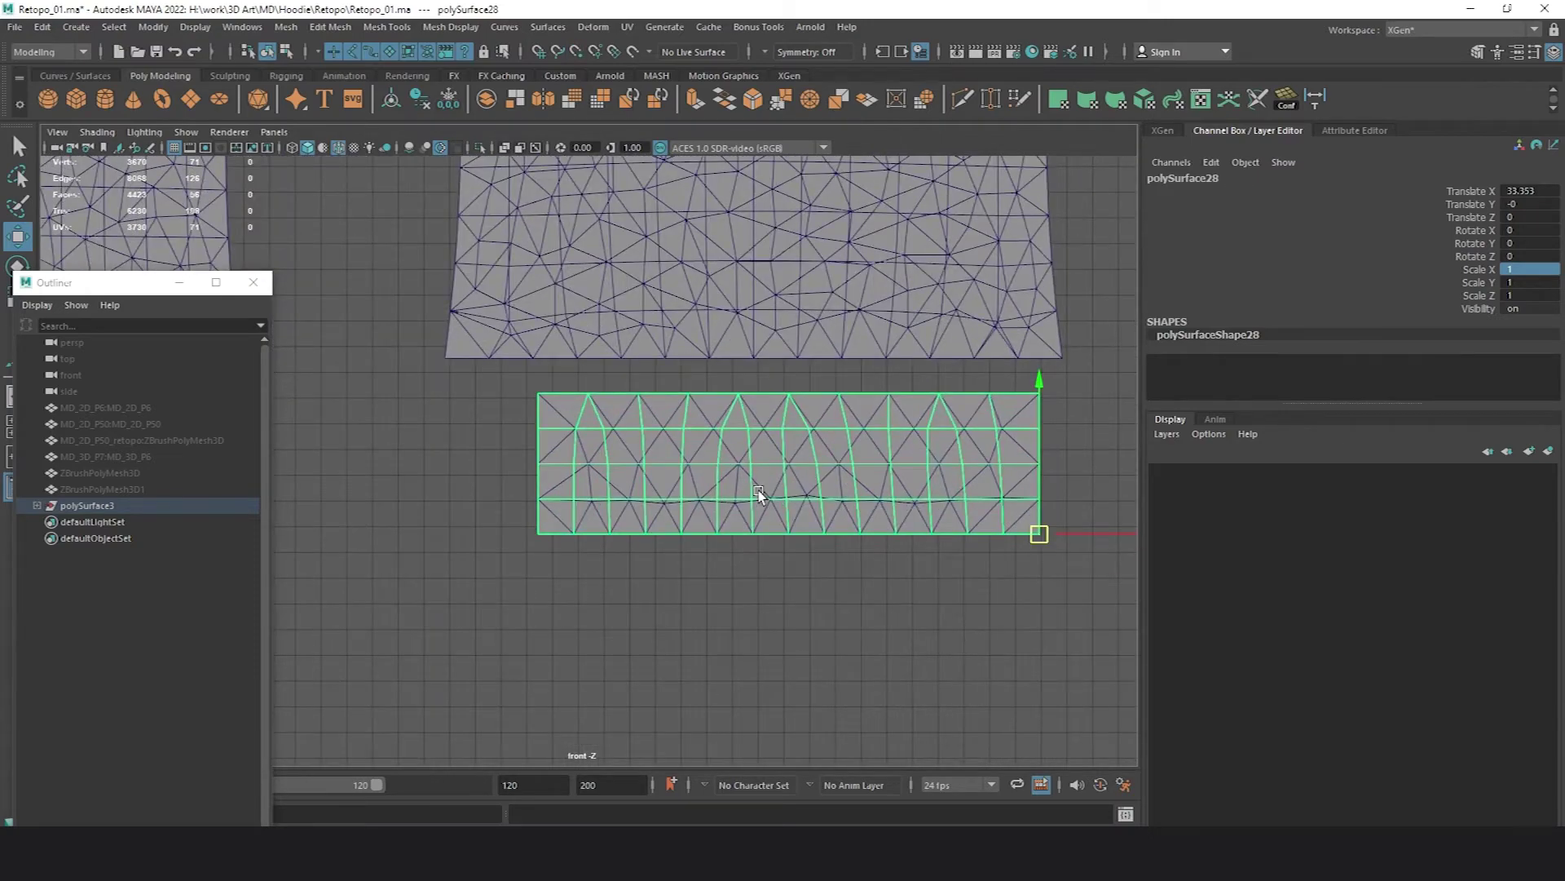
pyautogui.scroll(2, 759, 491)
pyautogui.scroll(-4, 766, 496)
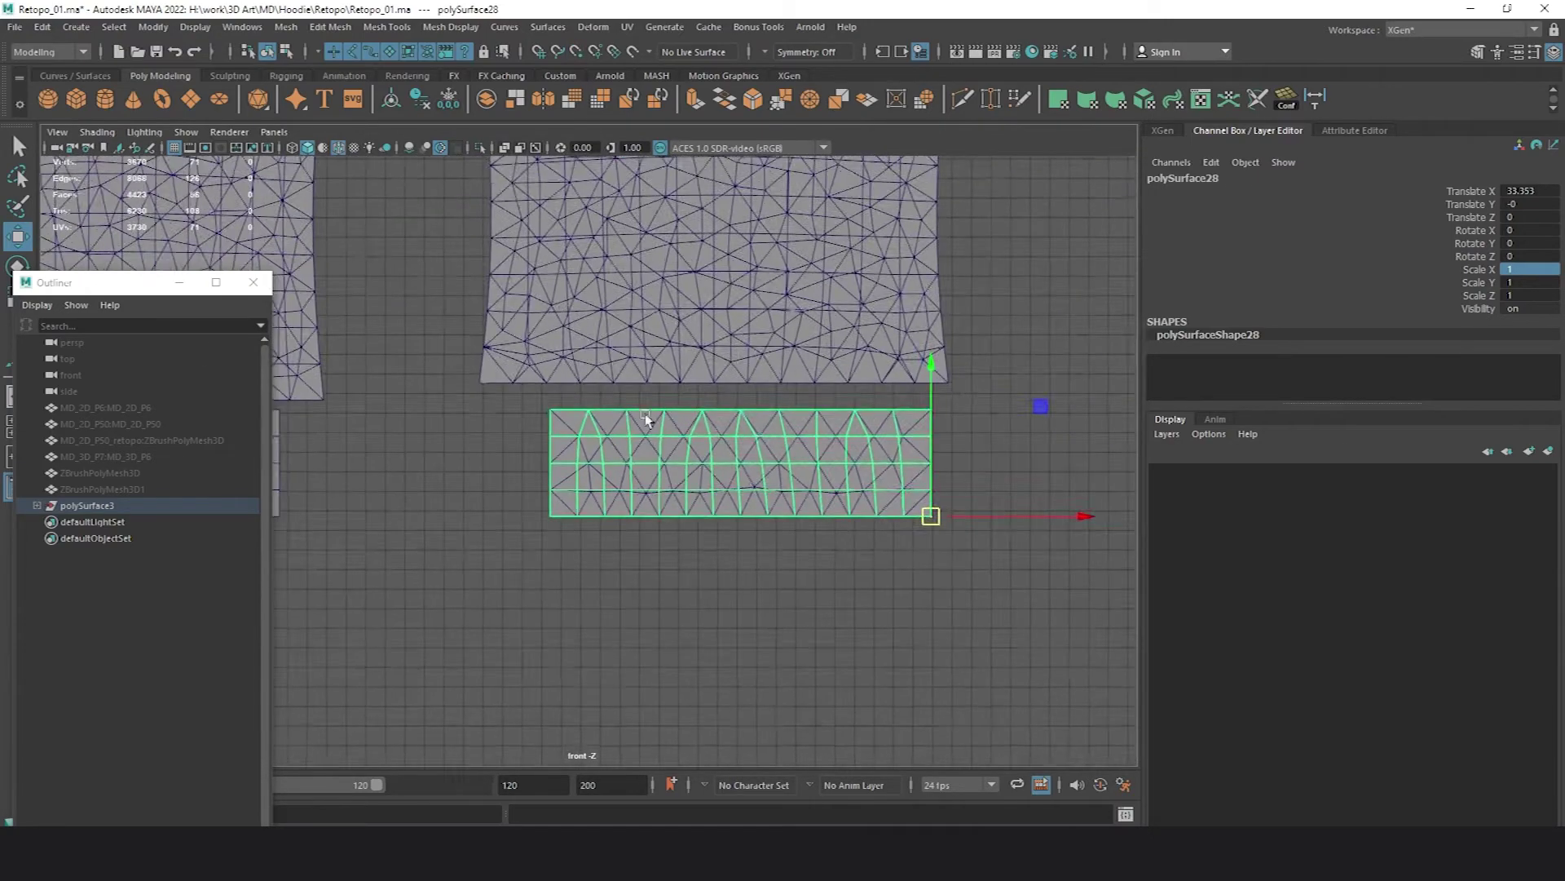
pyautogui.scroll(2, 892, 438)
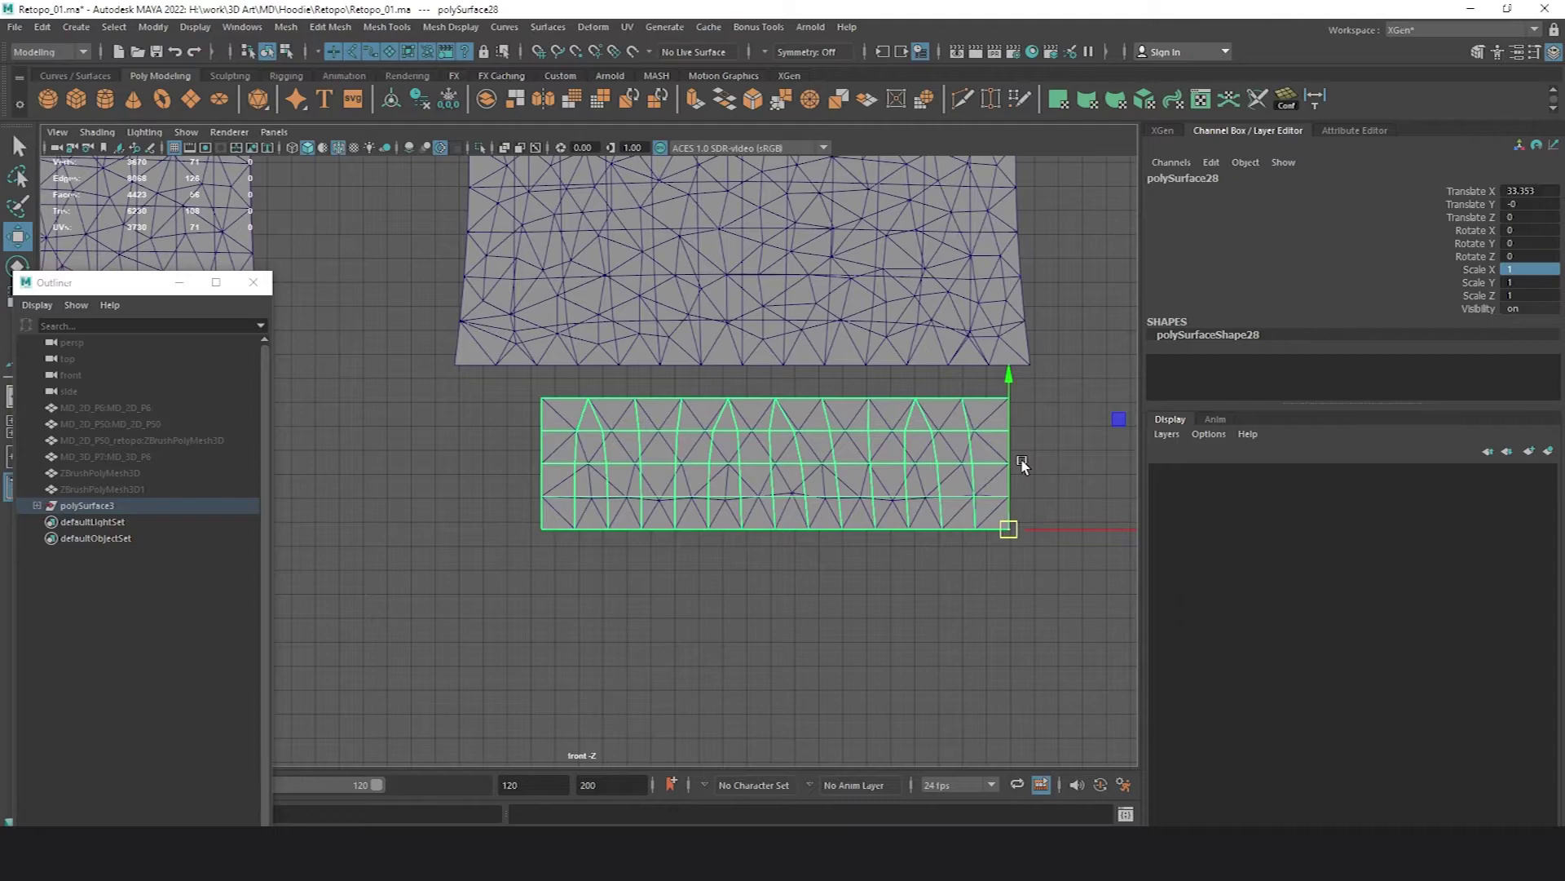
# - Select all pattern pieces, including the gridded and triangulated ones, and freeze their transformations
pyautogui.click(1023, 550)
pyautogui.scroll(-4, 979, 543)
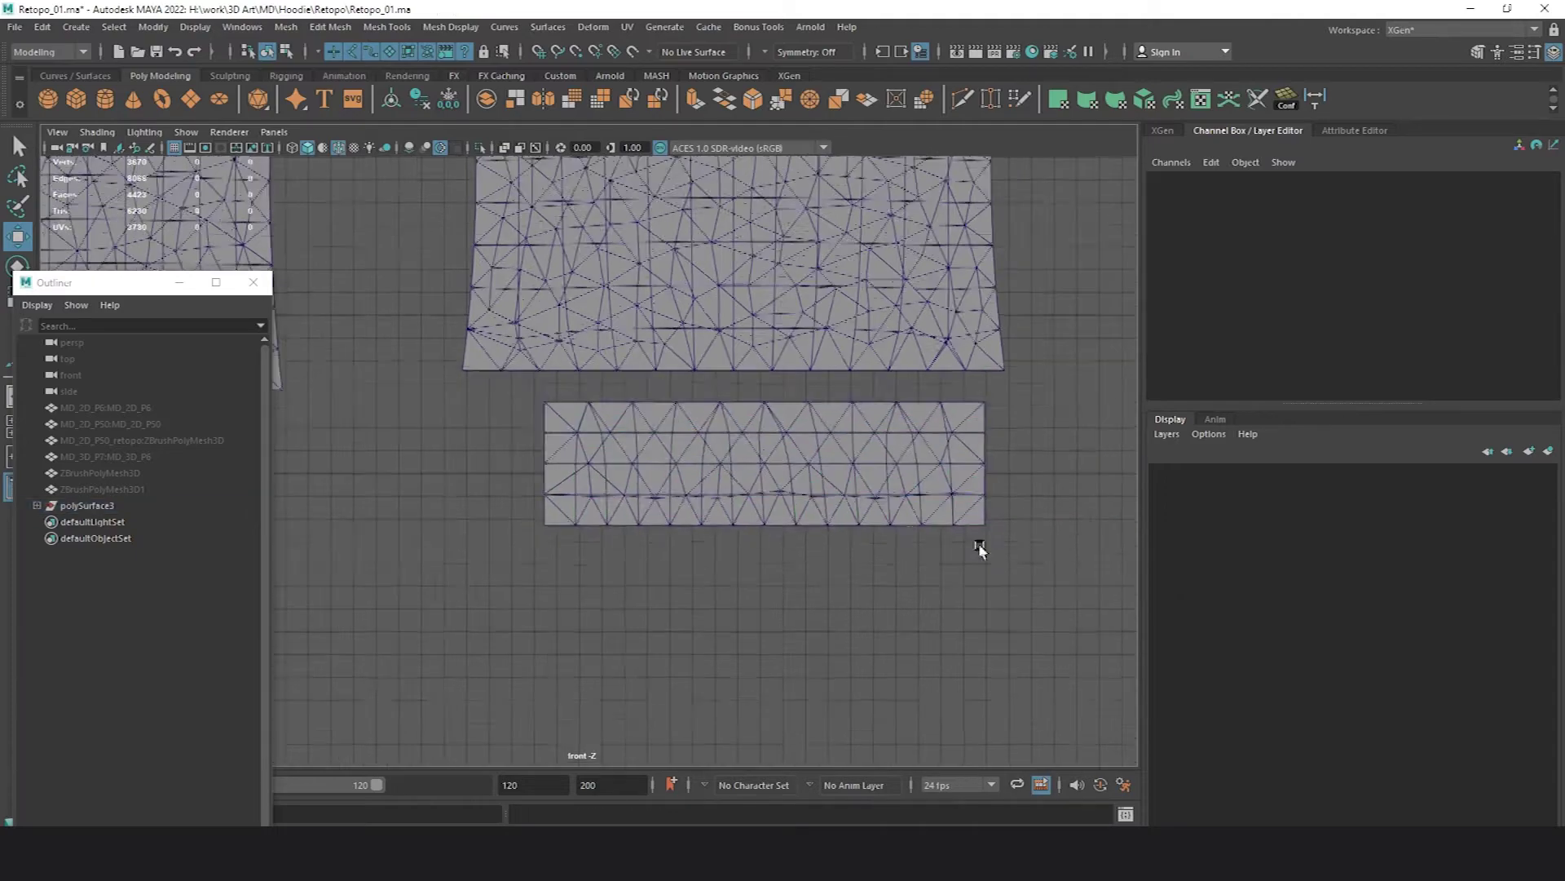
pyautogui.keyDown('alt'); pyautogui.moveTo(832, 344); pyautogui.dragTo(807, 605, button='middle'); pyautogui.keyUp('alt')
pyautogui.scroll(-1, 789, 433)
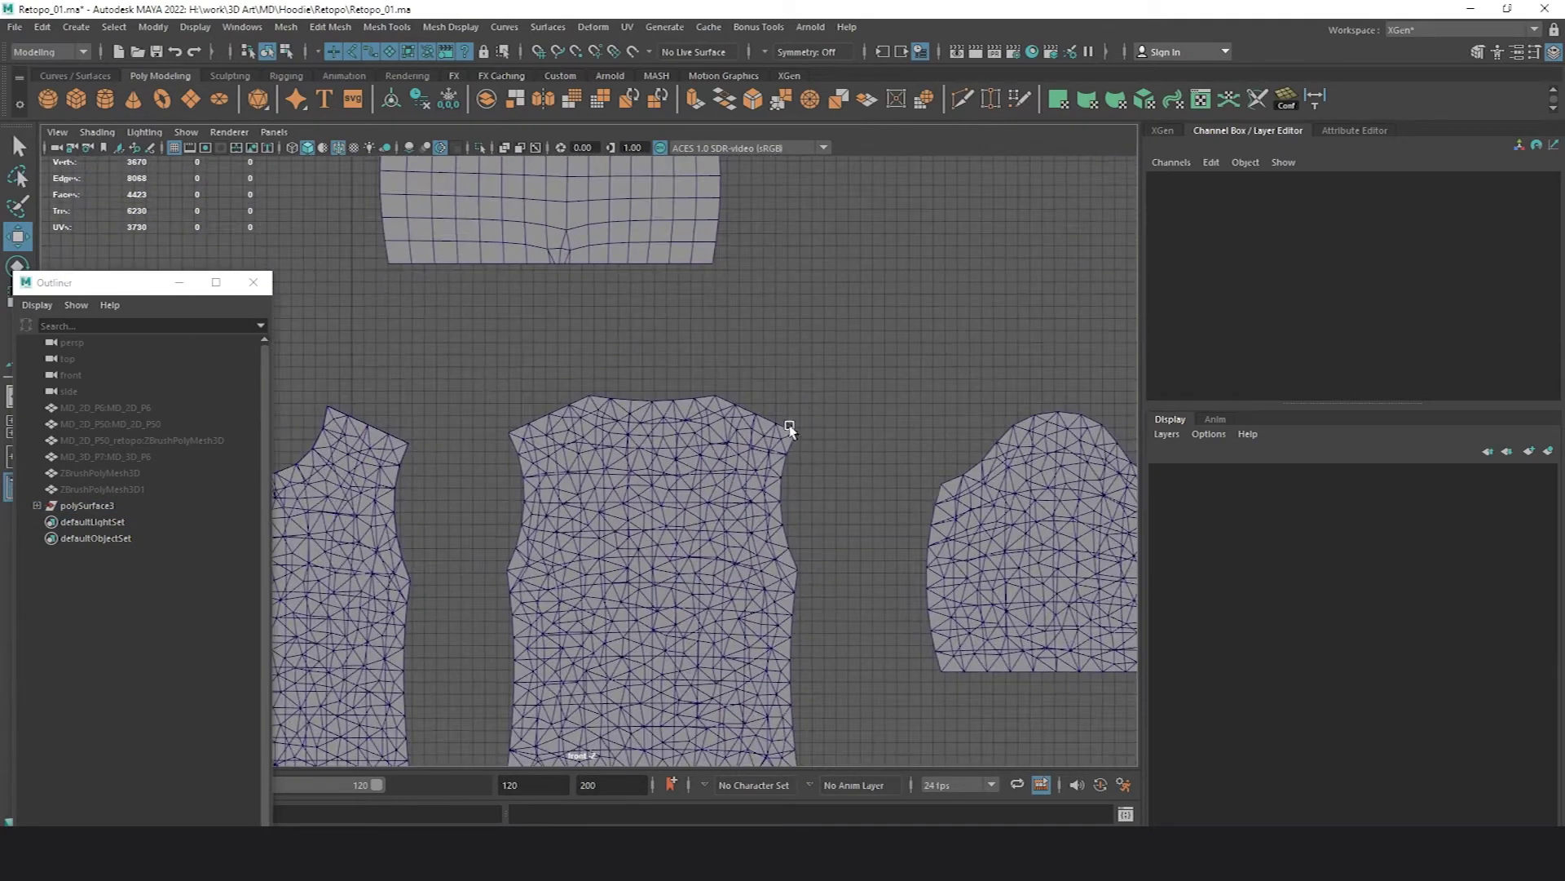
pyautogui.click(722, 481)
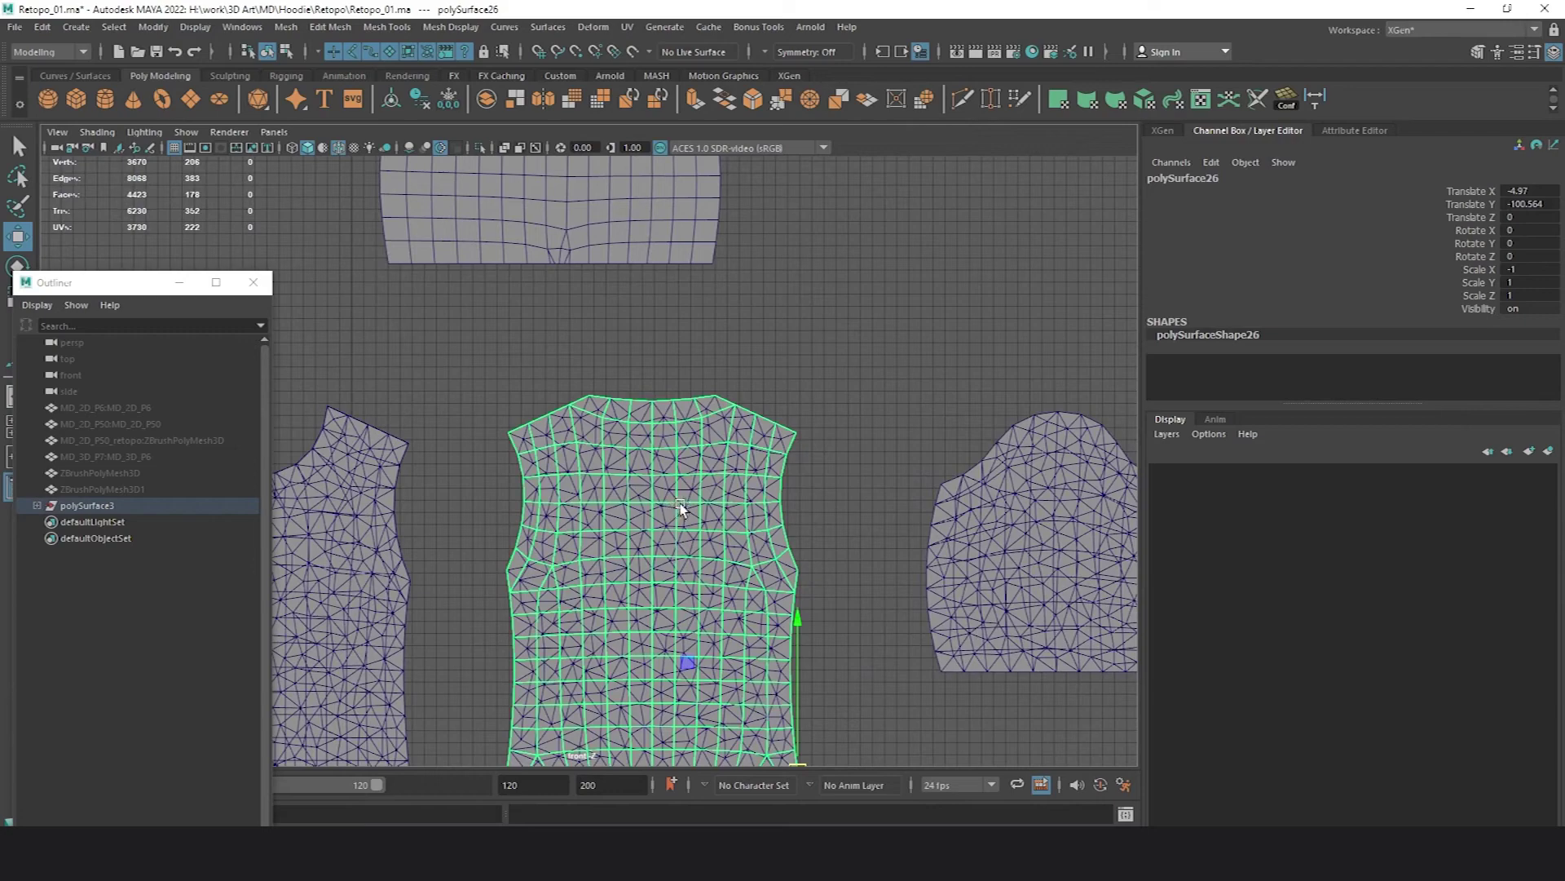
pyautogui.keyDown('alt'); pyautogui.moveTo(787, 667); pyautogui.dragTo(764, 481, button='middle'); pyautogui.keyUp('alt')
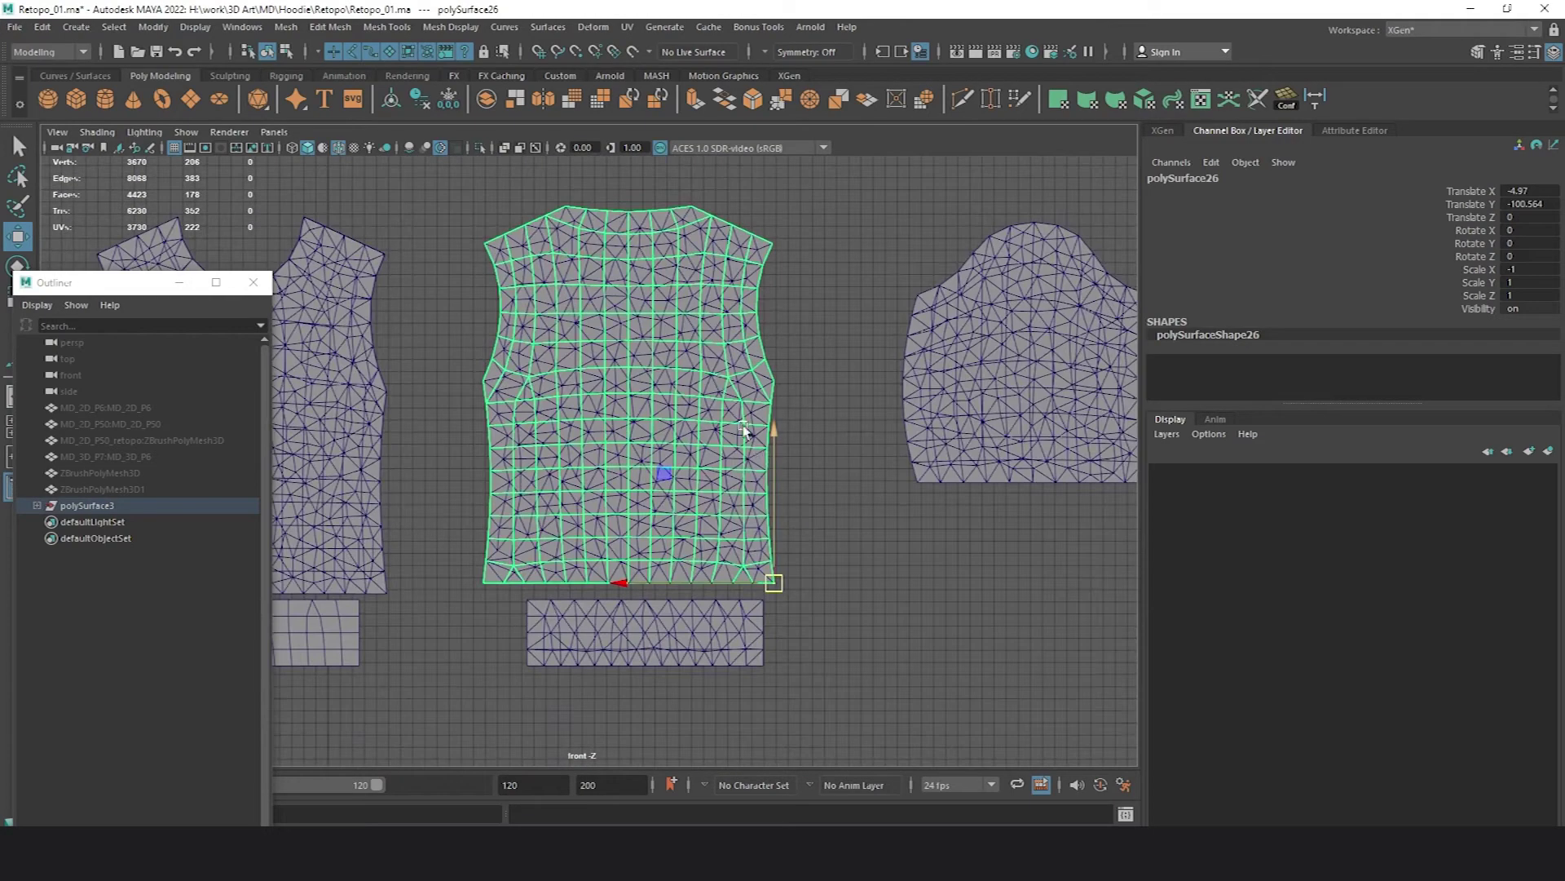
pyautogui.keyDown('alt'); pyautogui.moveTo(901, 440); pyautogui.dragTo(364, 266, button='right'); pyautogui.keyUp('alt')
pyautogui.keyDown('alt'); pyautogui.moveTo(364, 266); pyautogui.dragTo(664, 428, button='middle'); pyautogui.keyUp('alt')
pyautogui.keyDown('alt'); pyautogui.moveTo(664, 429); pyautogui.dragTo(360, 271, button='right'); pyautogui.keyUp('alt')
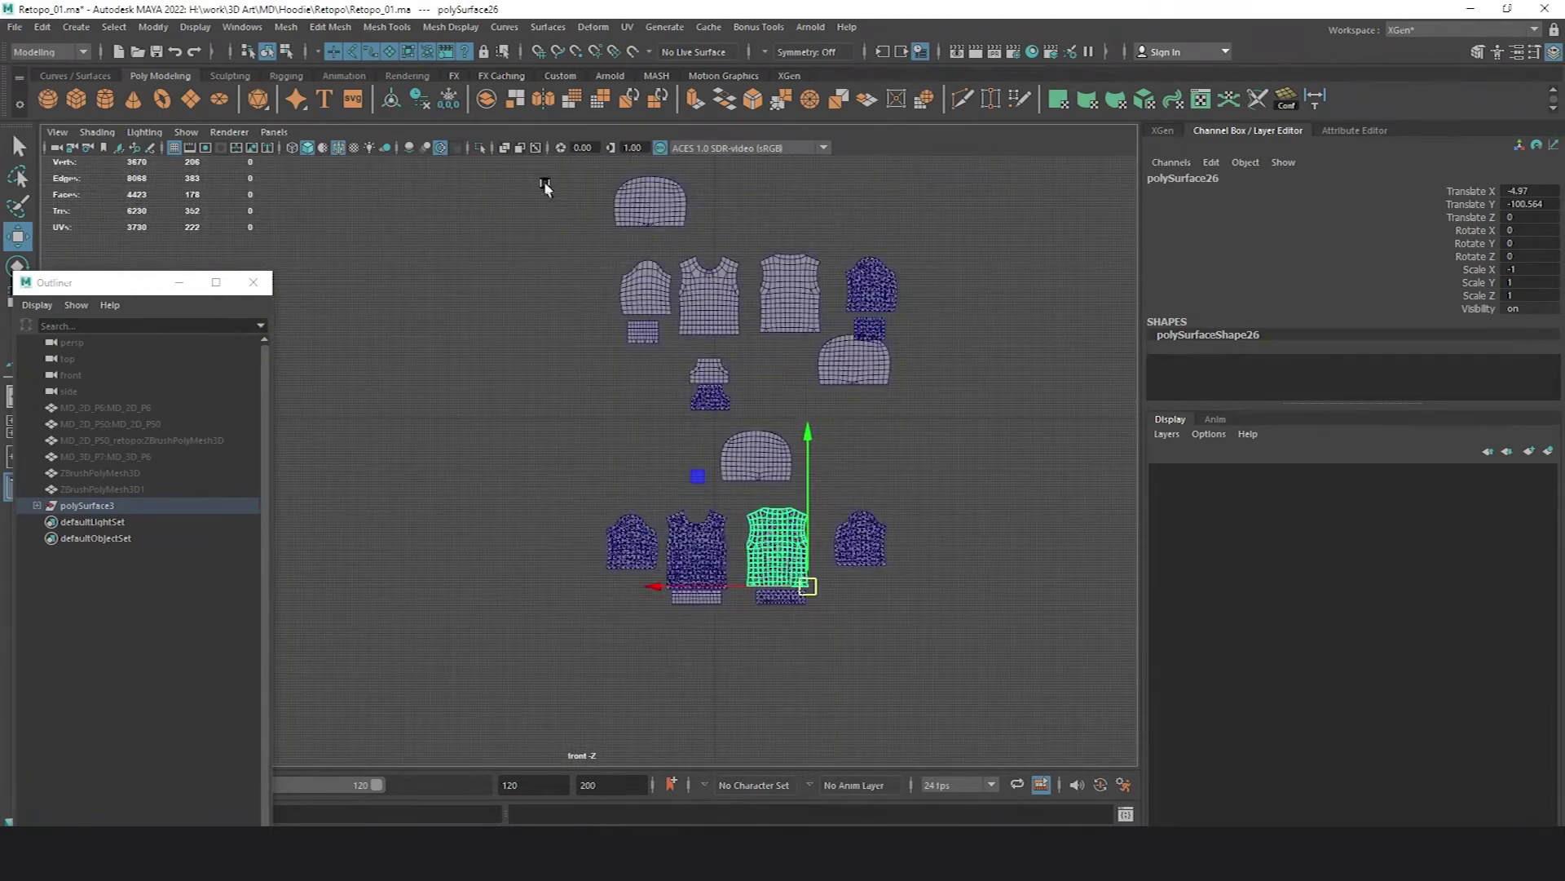
pyautogui.moveTo(544, 181); pyautogui.dragTo(978, 689)
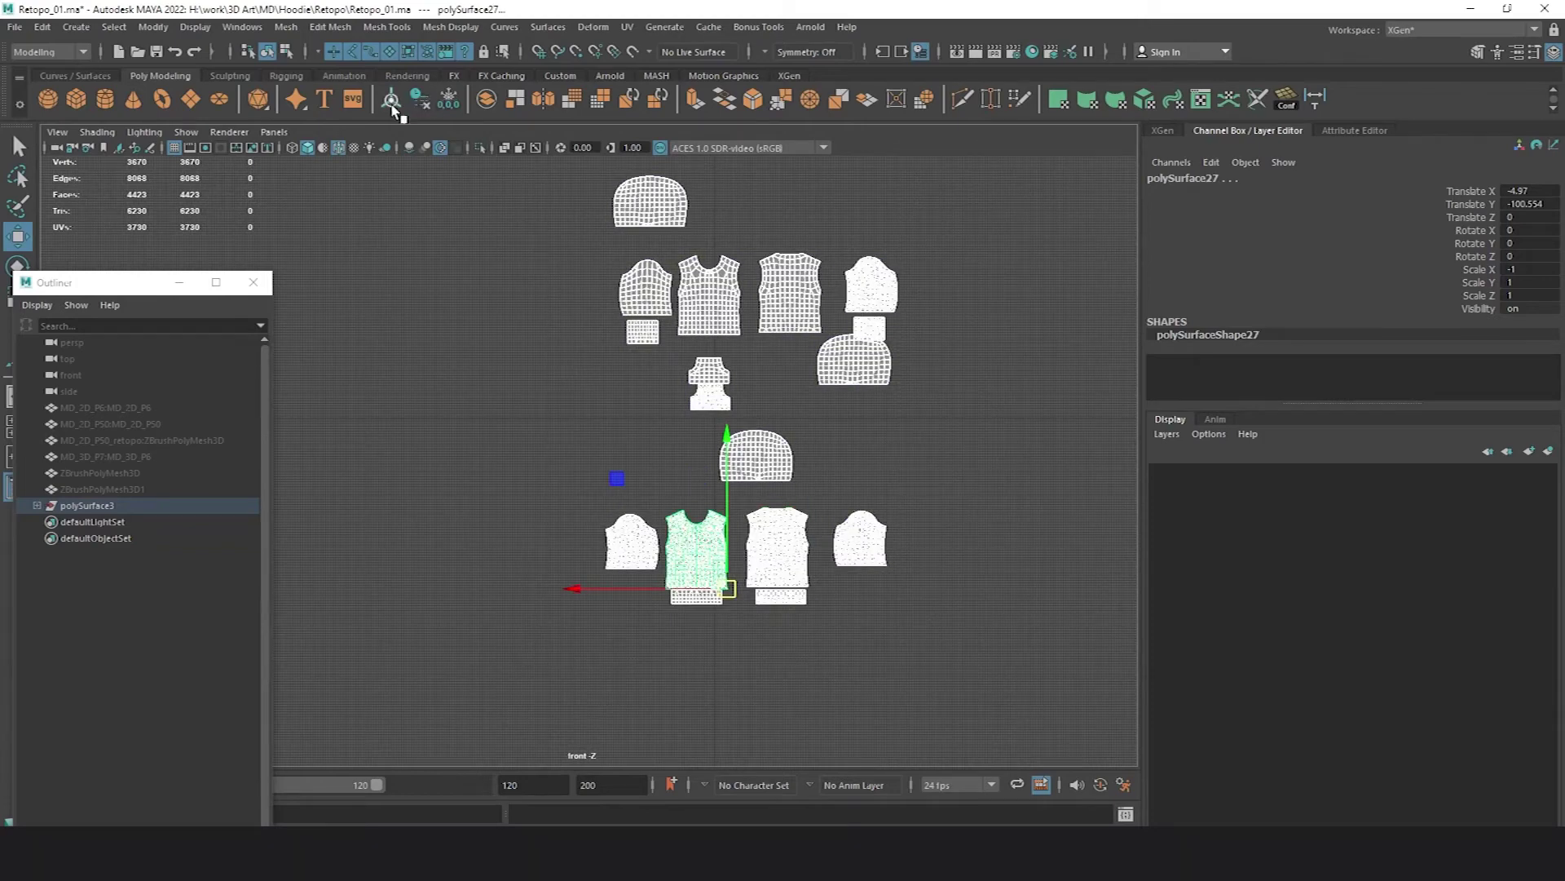
pyautogui.click(448, 103)
pyautogui.click(478, 374)
# - Move the triangulated back and front body patterns off the gridded pieces in the lower row and delete them
pyautogui.keyDown('alt'); pyautogui.moveTo(478, 374); pyautogui.dragTo(880, 568, button='right'); pyautogui.keyUp('alt')
pyautogui.click(881, 568)
pyautogui.keyDown('alt'); pyautogui.moveTo(882, 568); pyautogui.dragTo(1023, 399, button='middle'); pyautogui.keyUp('alt')
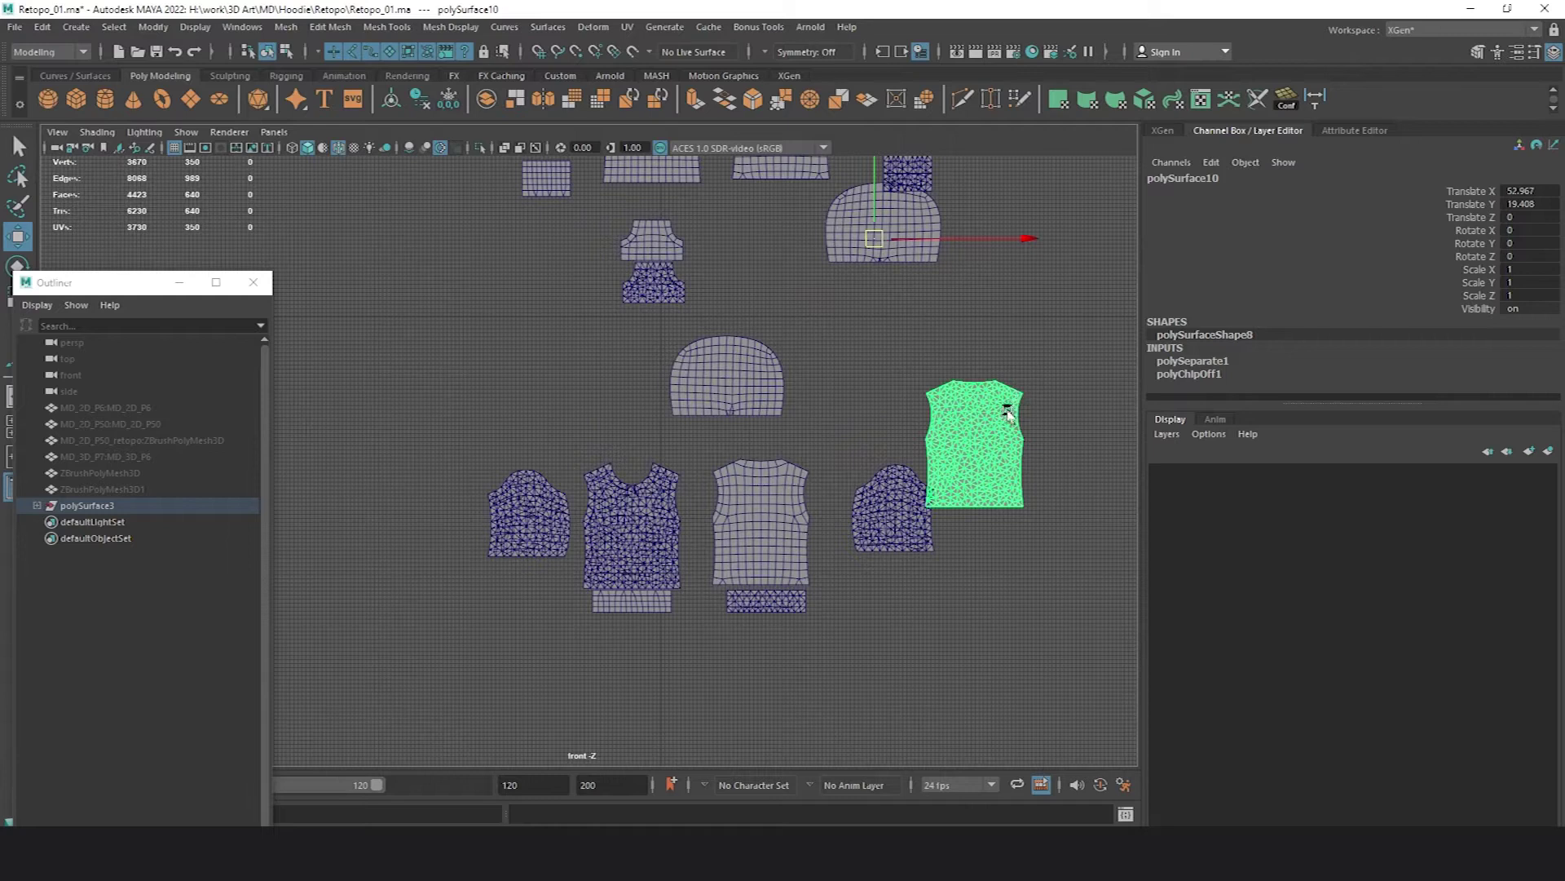
pyautogui.press('Delete')
pyautogui.click(623, 532)
pyautogui.moveTo(665, 320); pyautogui.dragTo(1111, 322)
pyautogui.press('Delete')
# - Delete the triangulated sleeve beside the lower back body and the triangulated lower pocket-shaped piece, leaving their gridded versions
pyautogui.click(915, 521)
pyautogui.moveTo(717, 318); pyautogui.dragTo(913, 320)
pyautogui.press('Delete')
pyautogui.click(662, 282)
pyautogui.moveTo(662, 317); pyautogui.dragTo(942, 359)
pyautogui.press('Delete')
# - Delete the triangulated sleeve beside the lower front body and the triangulated hem band under the lower back body
pyautogui.click(524, 522)
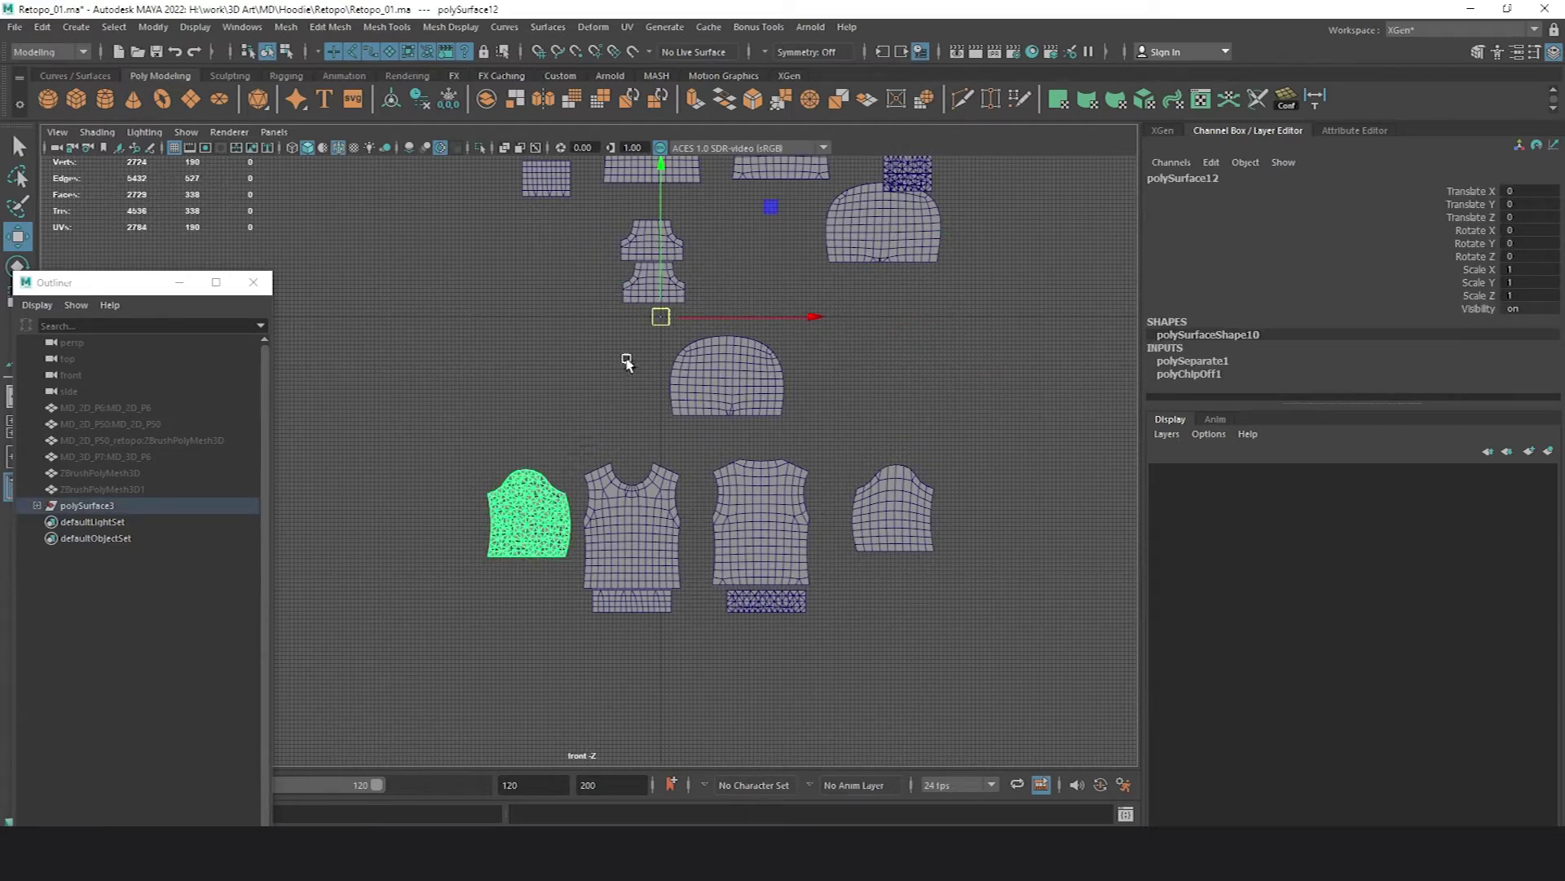
pyautogui.moveTo(661, 316); pyautogui.dragTo(524, 458)
pyautogui.press('Delete')
pyautogui.click(767, 603)
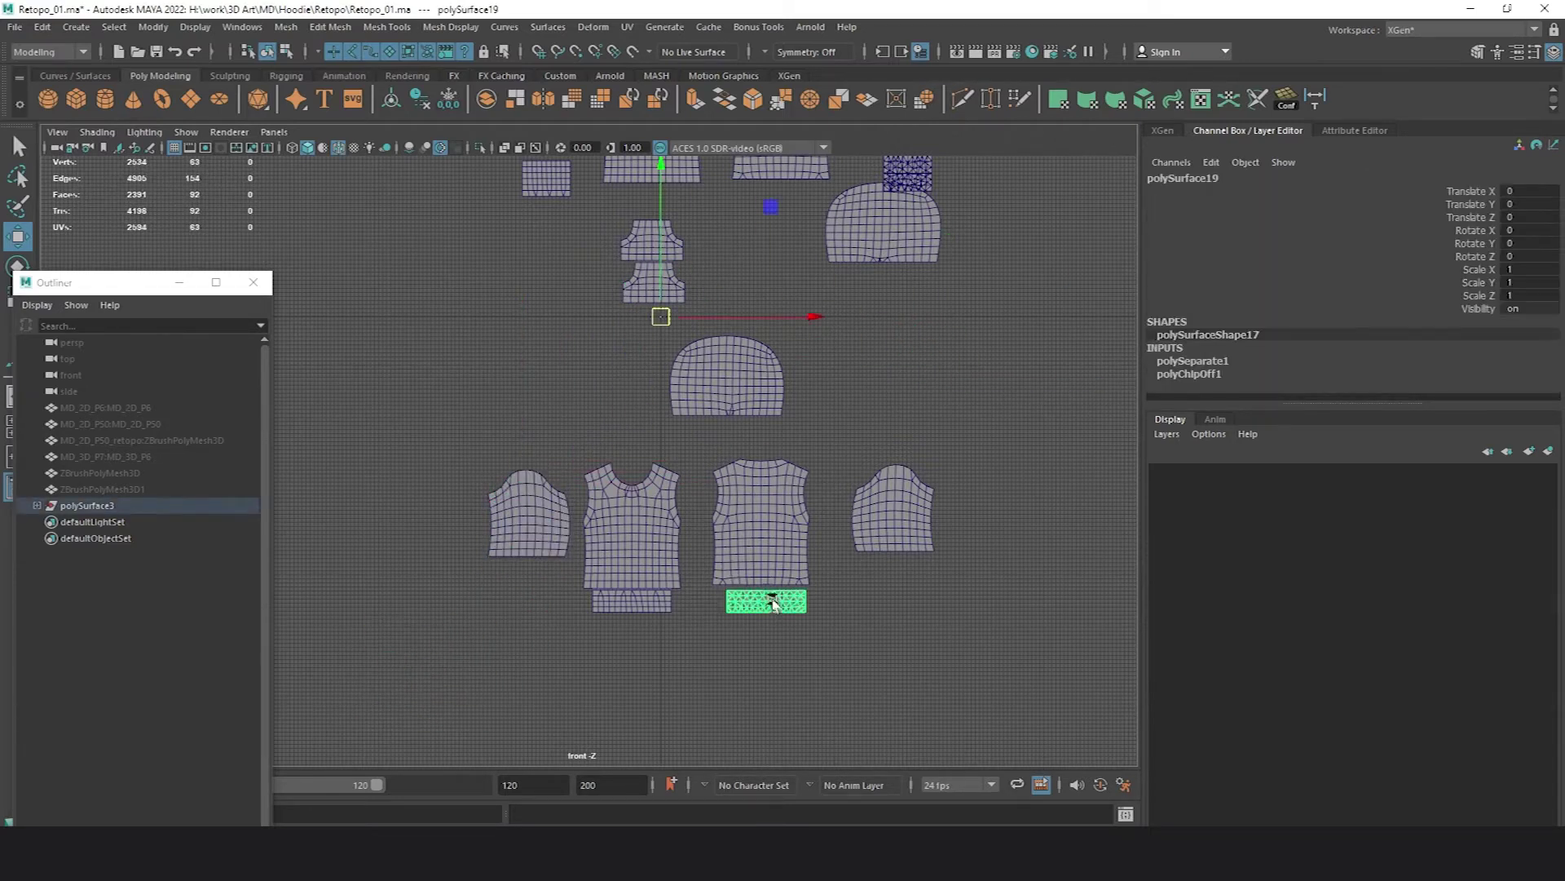
pyautogui.moveTo(667, 321); pyautogui.dragTo(932, 351)
pyautogui.press('Delete')
# - Pull the spare gridded hood piece away from the triangulated cuff in the upper row and delete it
pyautogui.scroll(-3, 877, 380)
pyautogui.keyDown('alt'); pyautogui.moveTo(879, 285); pyautogui.dragTo(789, 468, button='middle'); pyautogui.keyUp('alt')
pyautogui.scroll(3, 822, 453)
pyautogui.scroll(4, 822, 454)
pyautogui.click(823, 553)
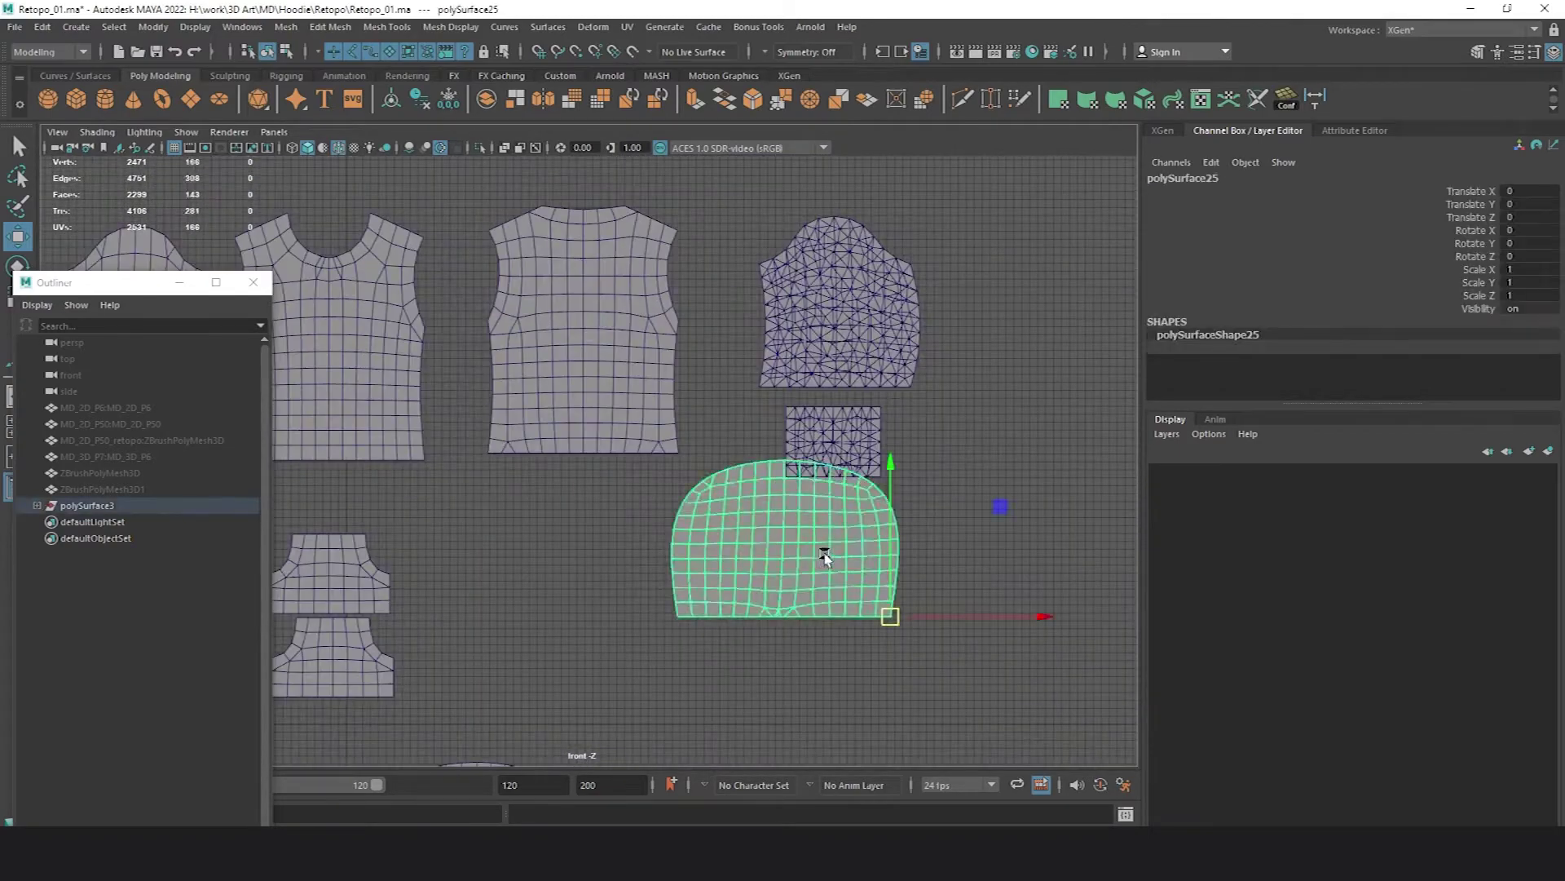
pyautogui.scroll(-2, 825, 556)
pyautogui.keyDown('alt'); pyautogui.moveTo(815, 571); pyautogui.dragTo(849, 434, button='middle'); pyautogui.keyUp('alt')
pyautogui.keyDown('alt'); pyautogui.moveTo(850, 435); pyautogui.dragTo(758, 412, button='right'); pyautogui.keyUp('alt')
pyautogui.keyDown('alt'); pyautogui.moveTo(807, 413); pyautogui.dragTo(872, 495, button='middle'); pyautogui.keyUp('alt')
pyautogui.keyDown('alt'); pyautogui.moveTo(871, 495); pyautogui.dragTo(816, 470, button='right'); pyautogui.keyUp('alt')
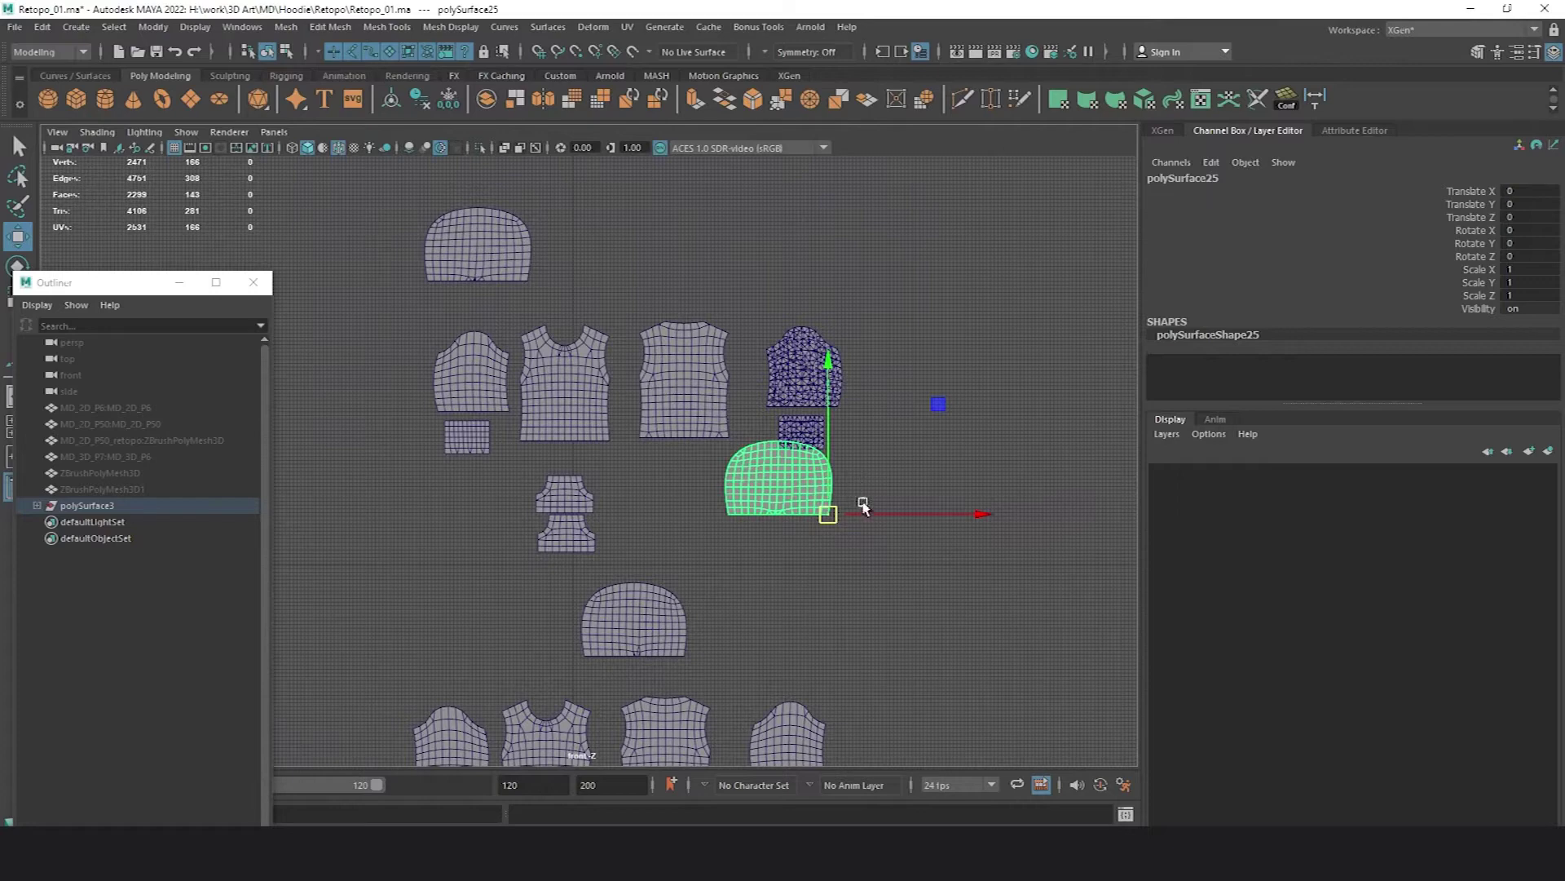
pyautogui.moveTo(829, 515); pyautogui.dragTo(878, 559)
pyautogui.click(885, 569)
pyautogui.click(847, 527)
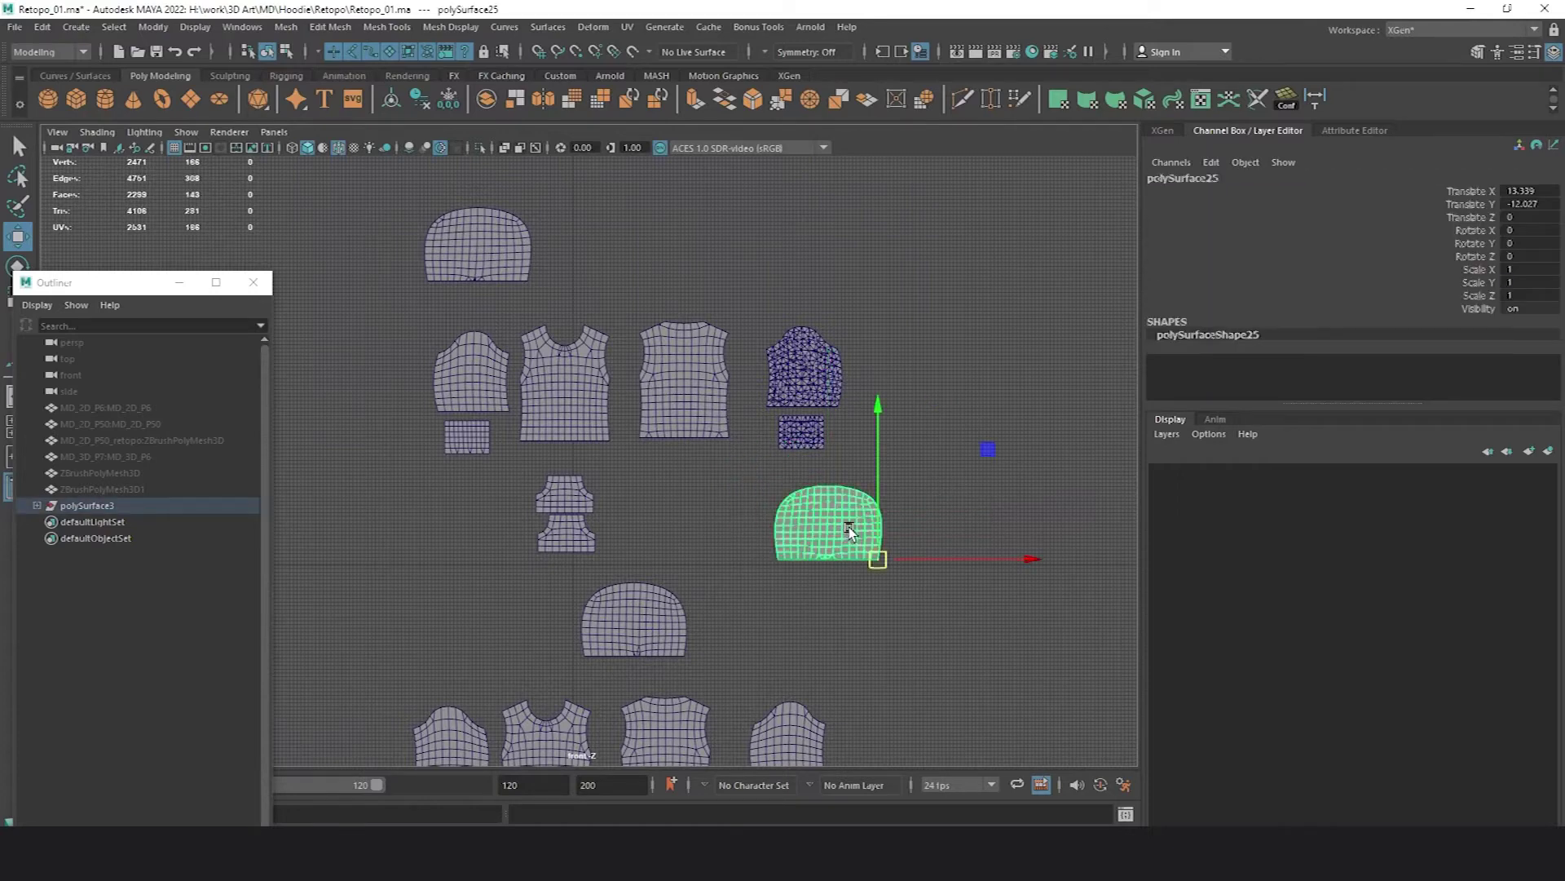
pyautogui.press('Delete')
# - Delete the triangulated cuff and sleeve beside the upper back body, keeping the gridded versions beneath them
pyautogui.scroll(2, 840, 507)
pyautogui.click(874, 431)
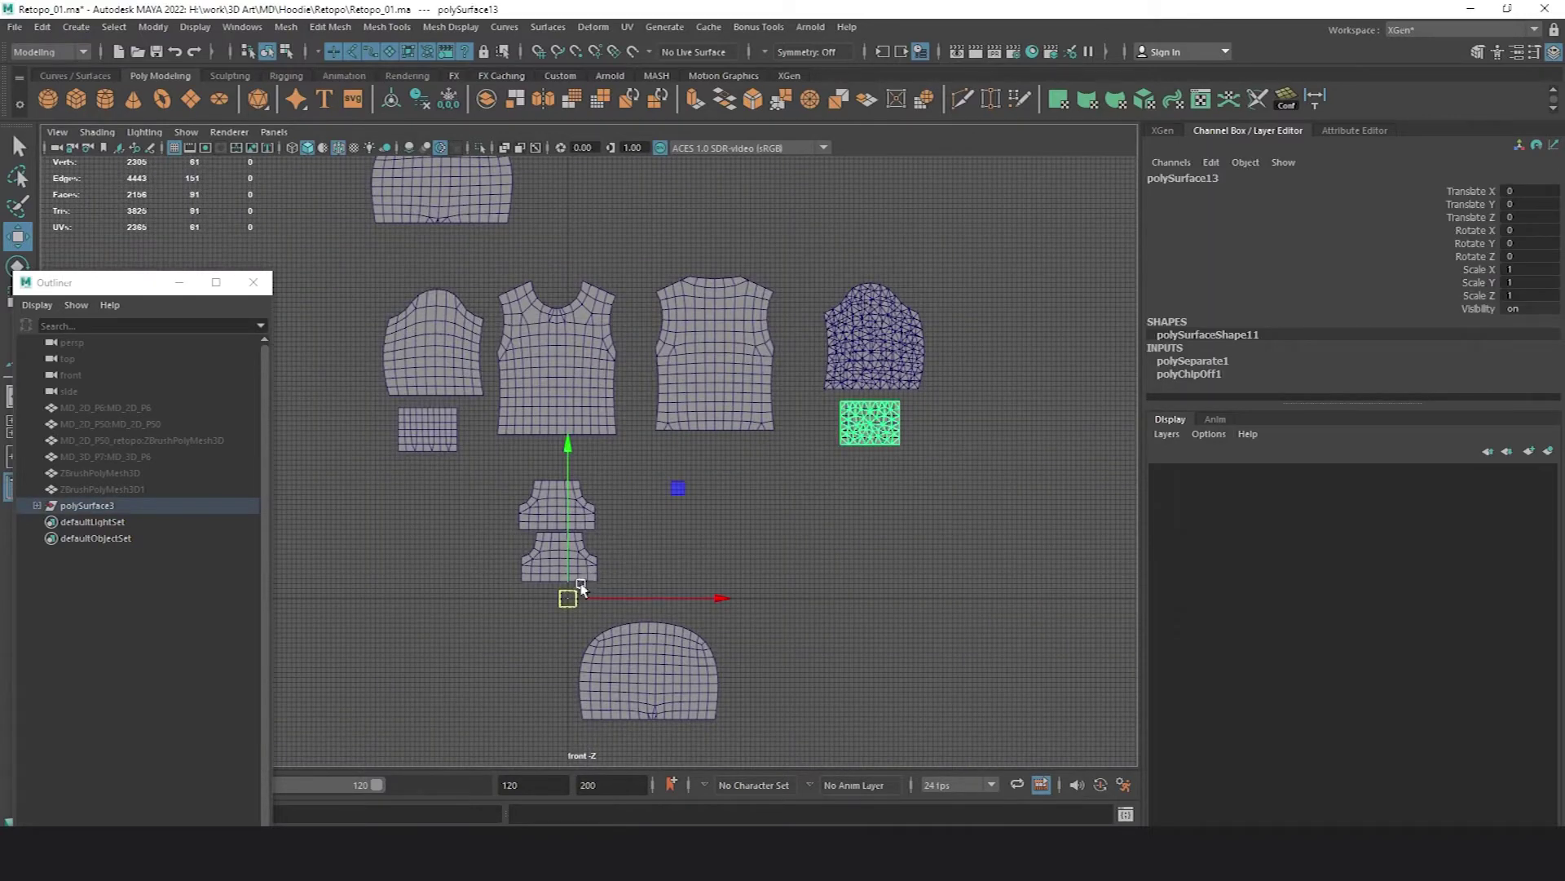
pyautogui.moveTo(580, 583); pyautogui.dragTo(710, 642)
pyautogui.click(848, 322)
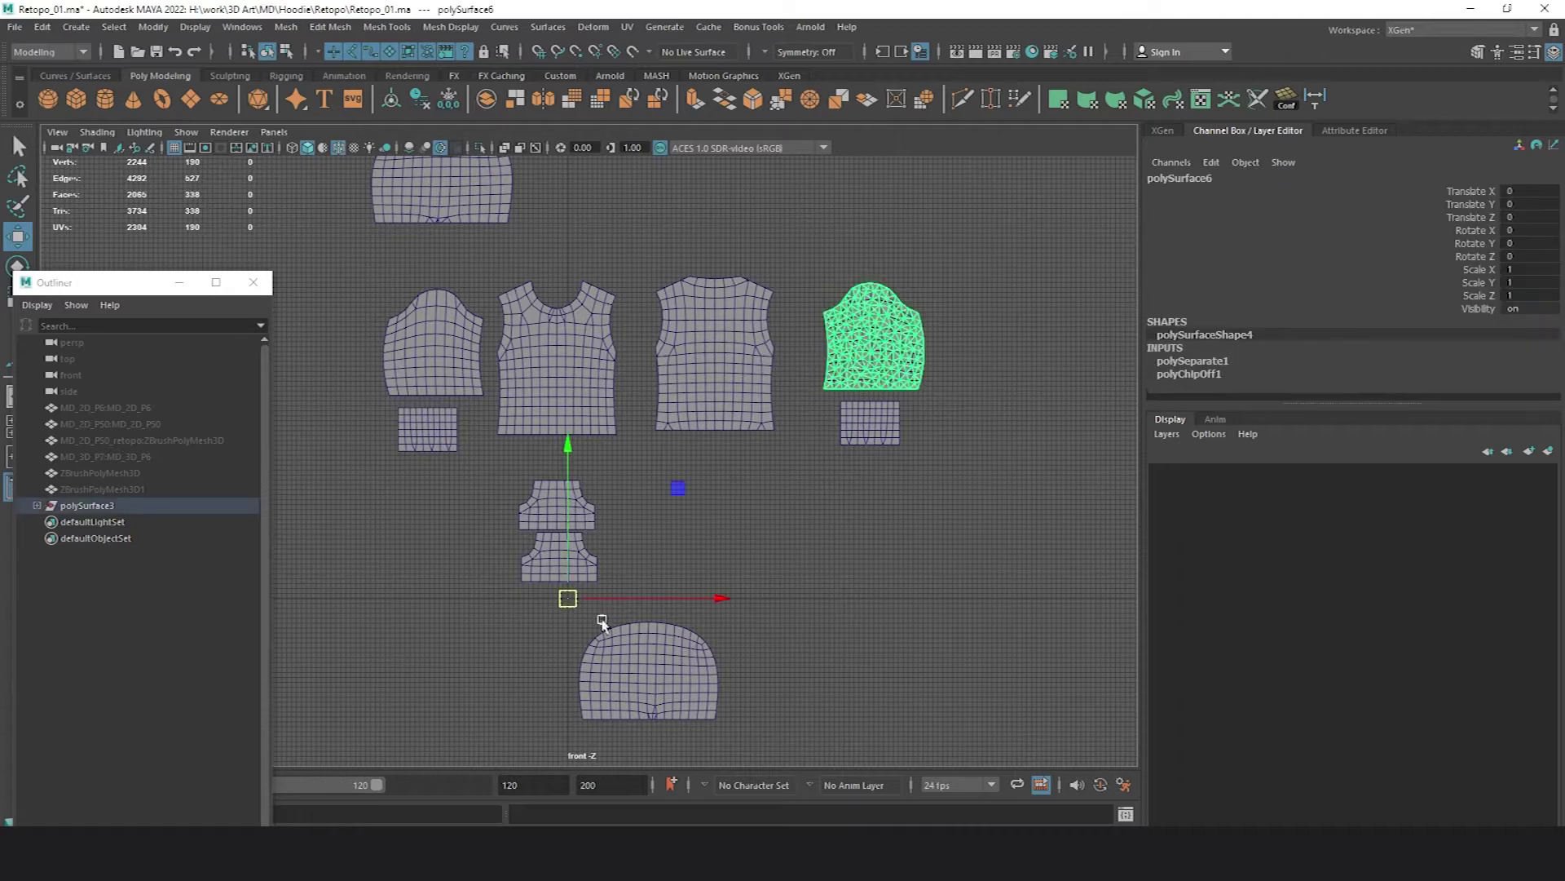
pyautogui.moveTo(602, 622); pyautogui.dragTo(745, 637, button='middle')
pyautogui.press('Delete')
pyautogui.press('a')
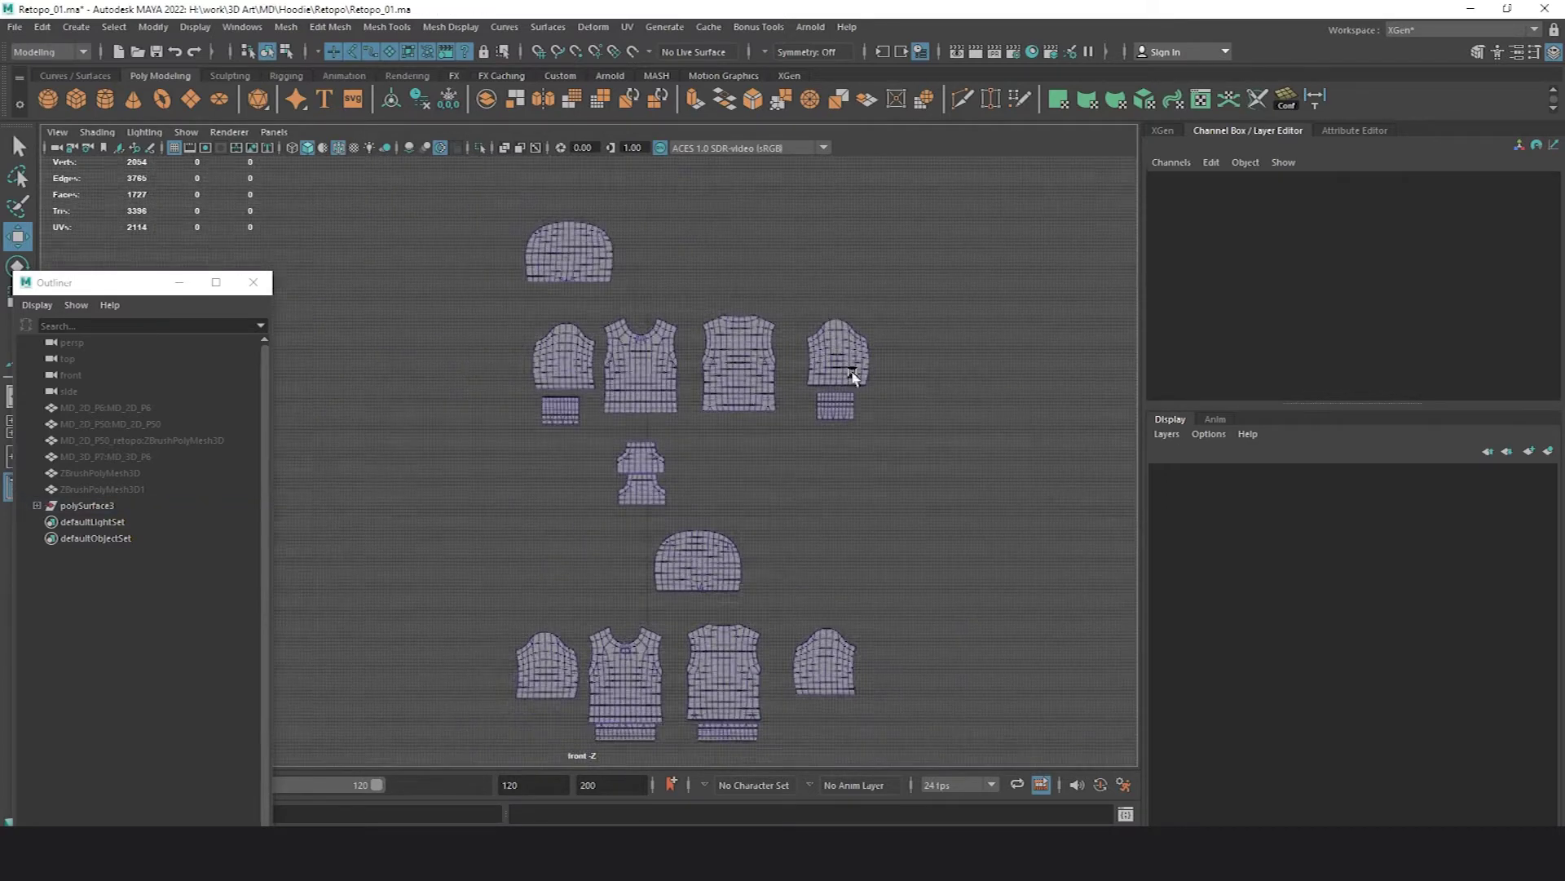
# - Combine all the gridded pattern pieces into a single mesh and delete its construction history
pyautogui.keyDown('alt'); pyautogui.moveTo(852, 373); pyautogui.dragTo(905, 352, button='middle'); pyautogui.keyUp('alt')
pyautogui.scroll(-2, 905, 352)
pyautogui.moveTo(505, 237); pyautogui.dragTo(946, 687)
pyautogui.keyDown('alt'); pyautogui.moveTo(810, 457); pyautogui.dragTo(803, 401, button='middle'); pyautogui.keyUp('alt')
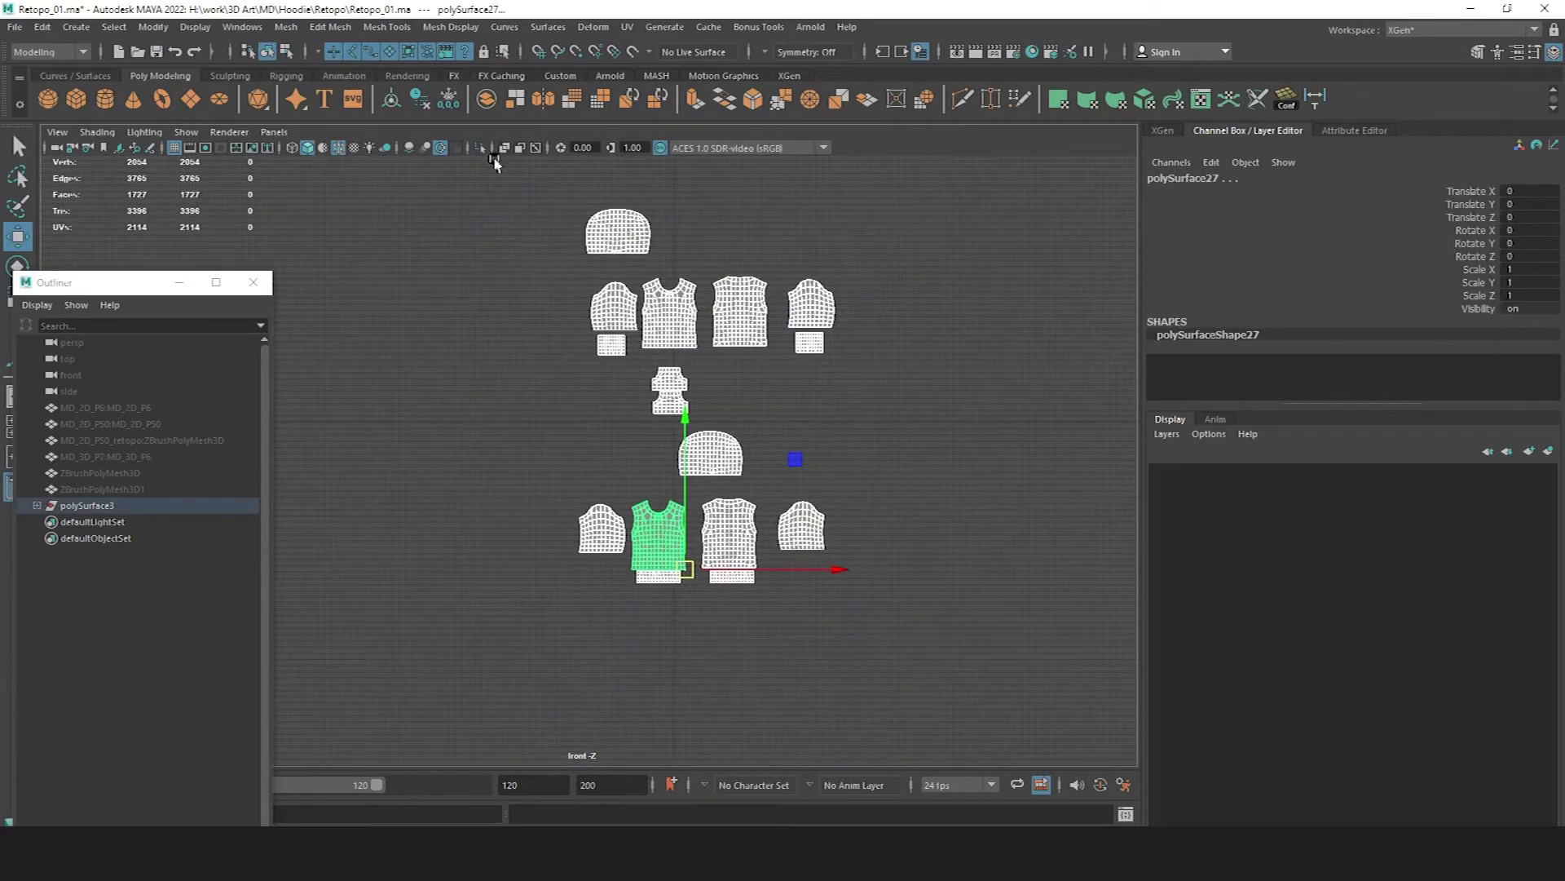
pyautogui.click(487, 99)
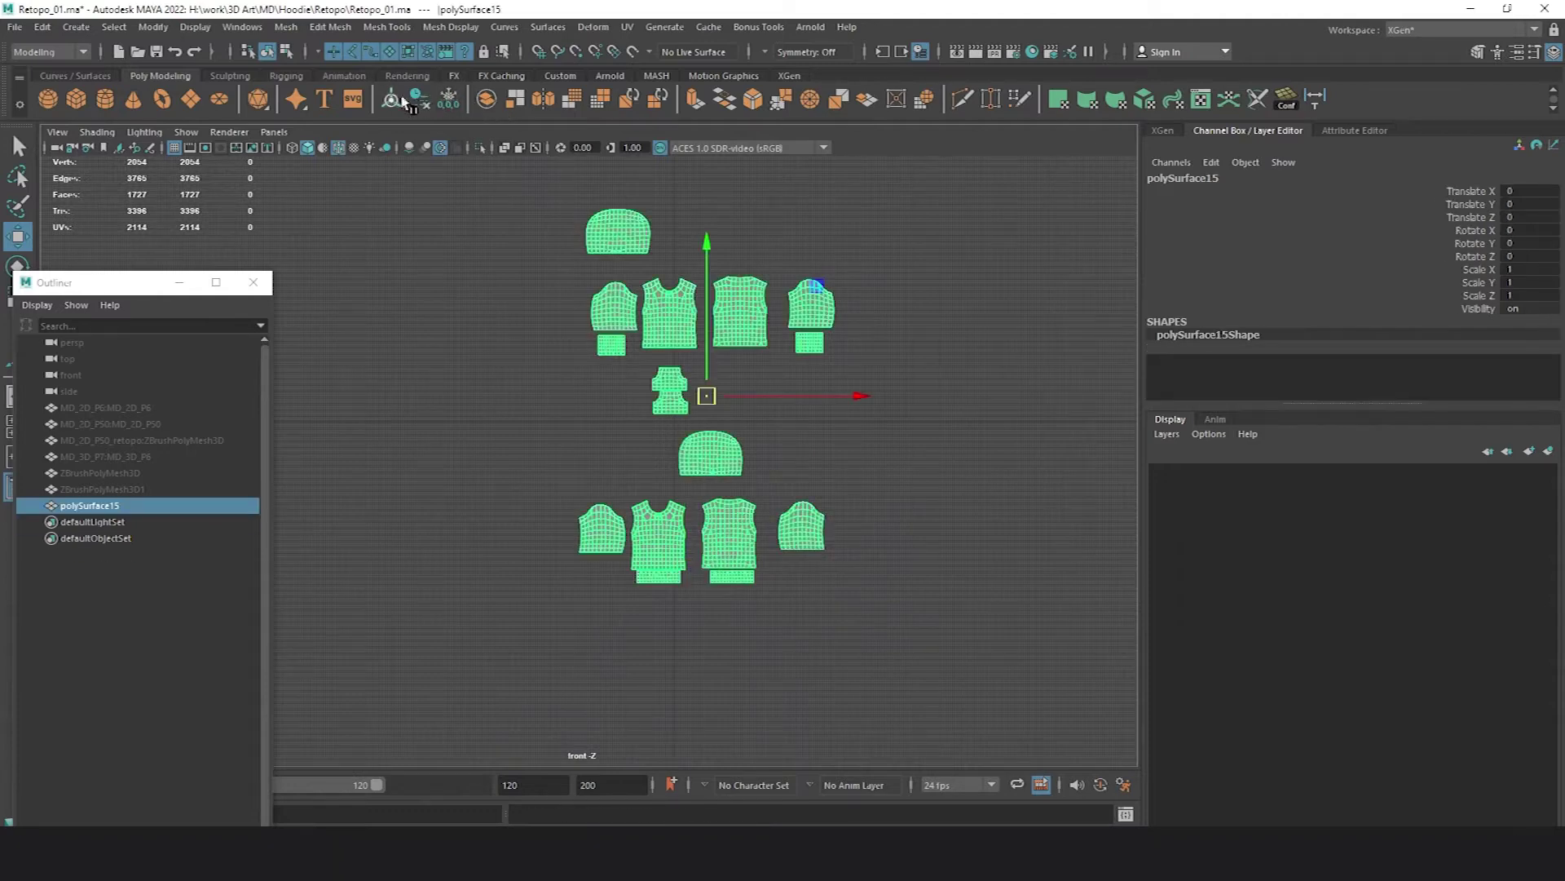
# - Check the combined quad patterns up close and save the scene
pyautogui.scroll(10, 479, 373)
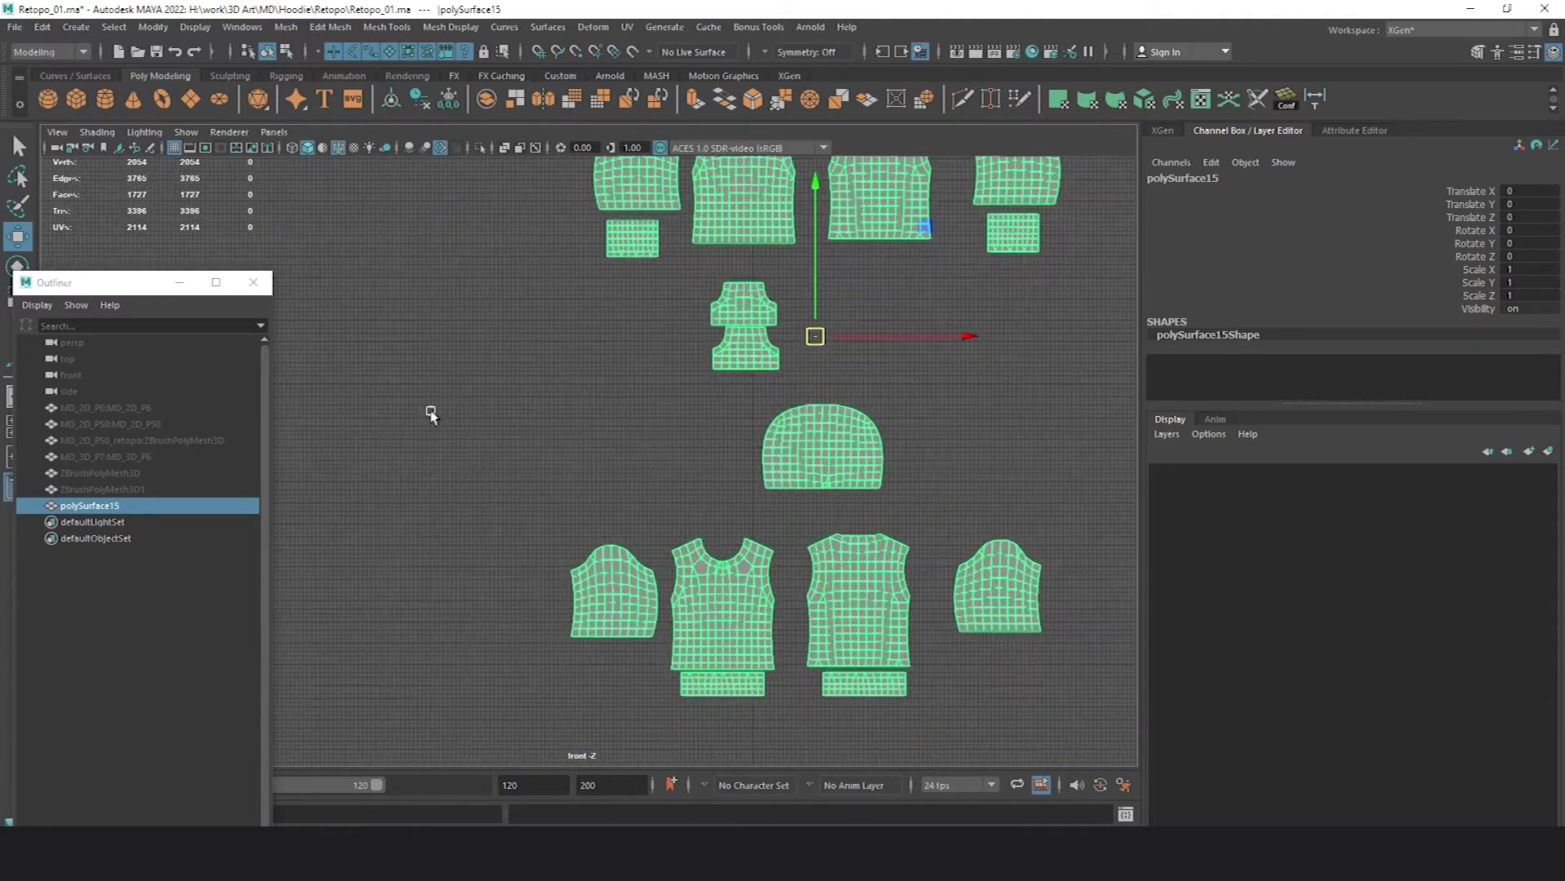
pyautogui.scroll(-5, 687, 336)
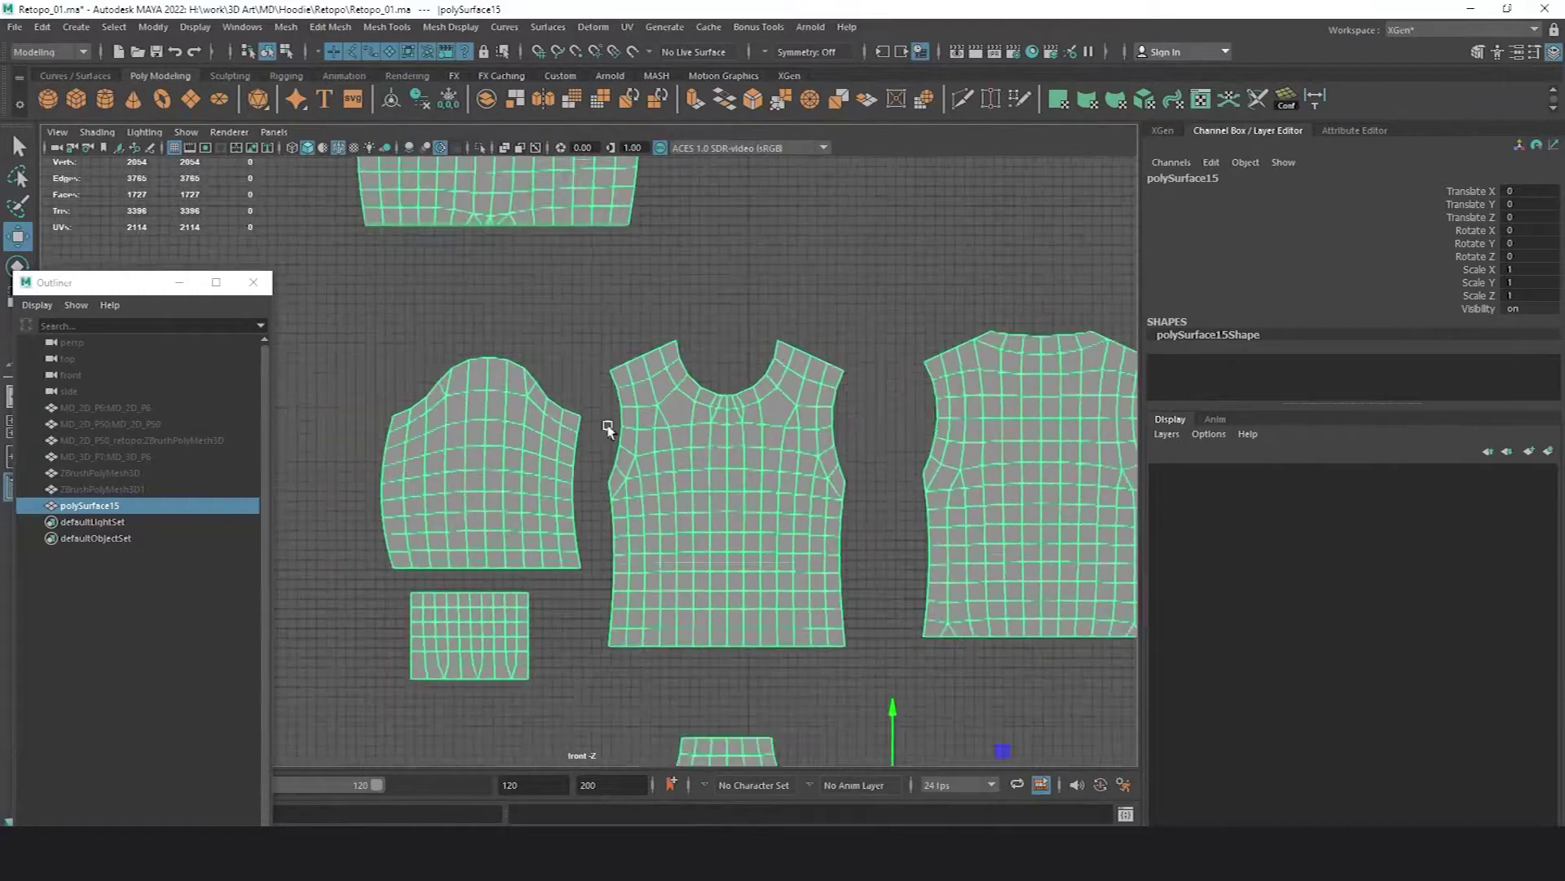
pyautogui.press('q')
pyautogui.hotkey('ctrl', 's')
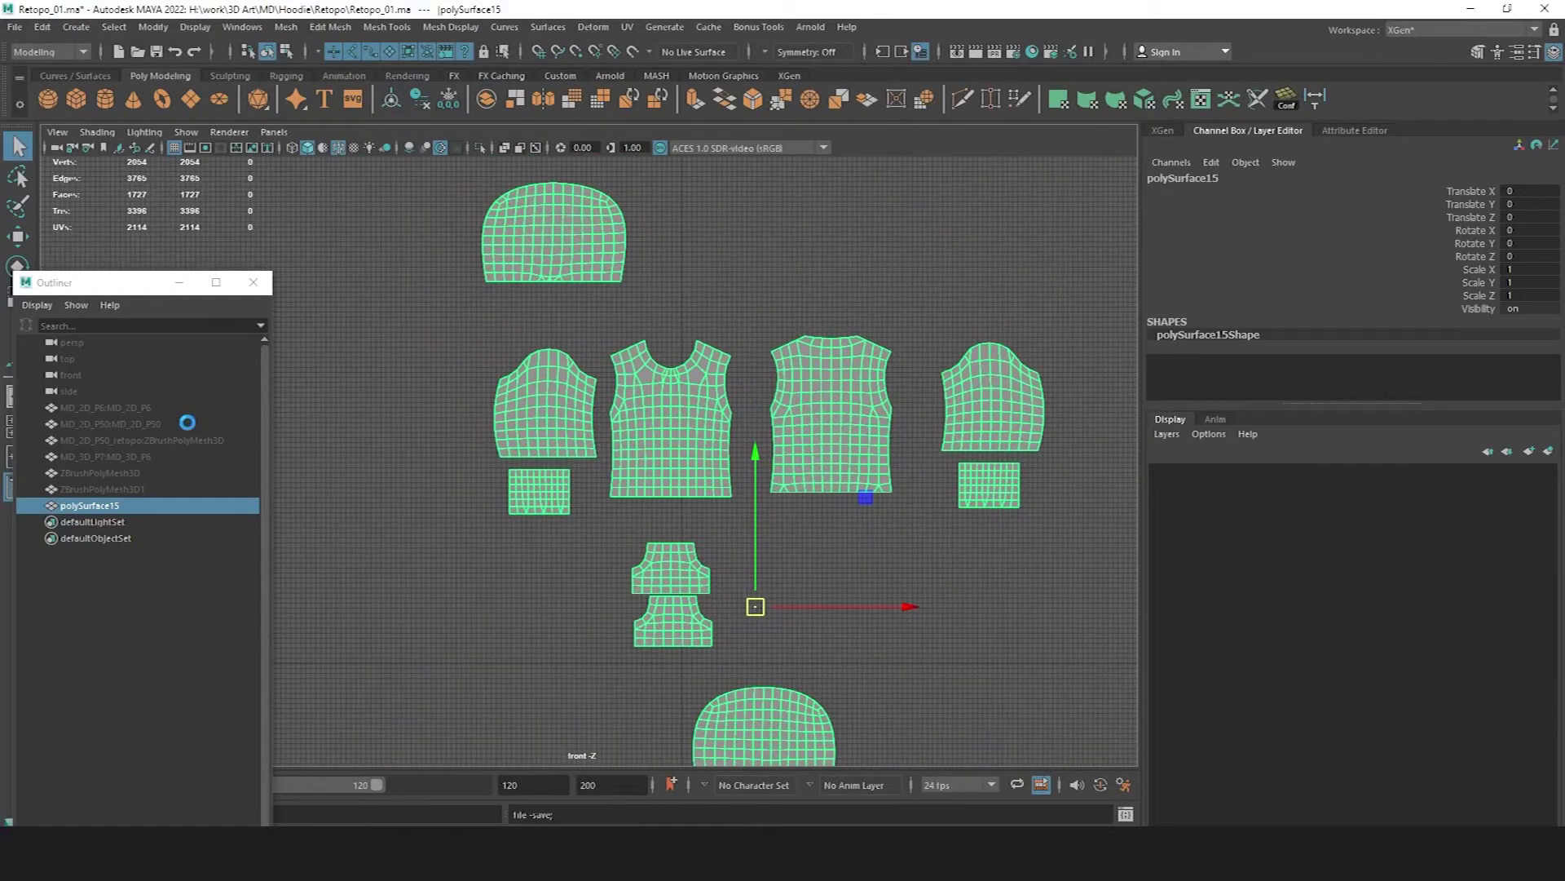
# - Unhide the original flat pattern mesh MD_2D_P6 over the combined retopologized mesh
pyautogui.click(140, 408)
pyautogui.press('w')
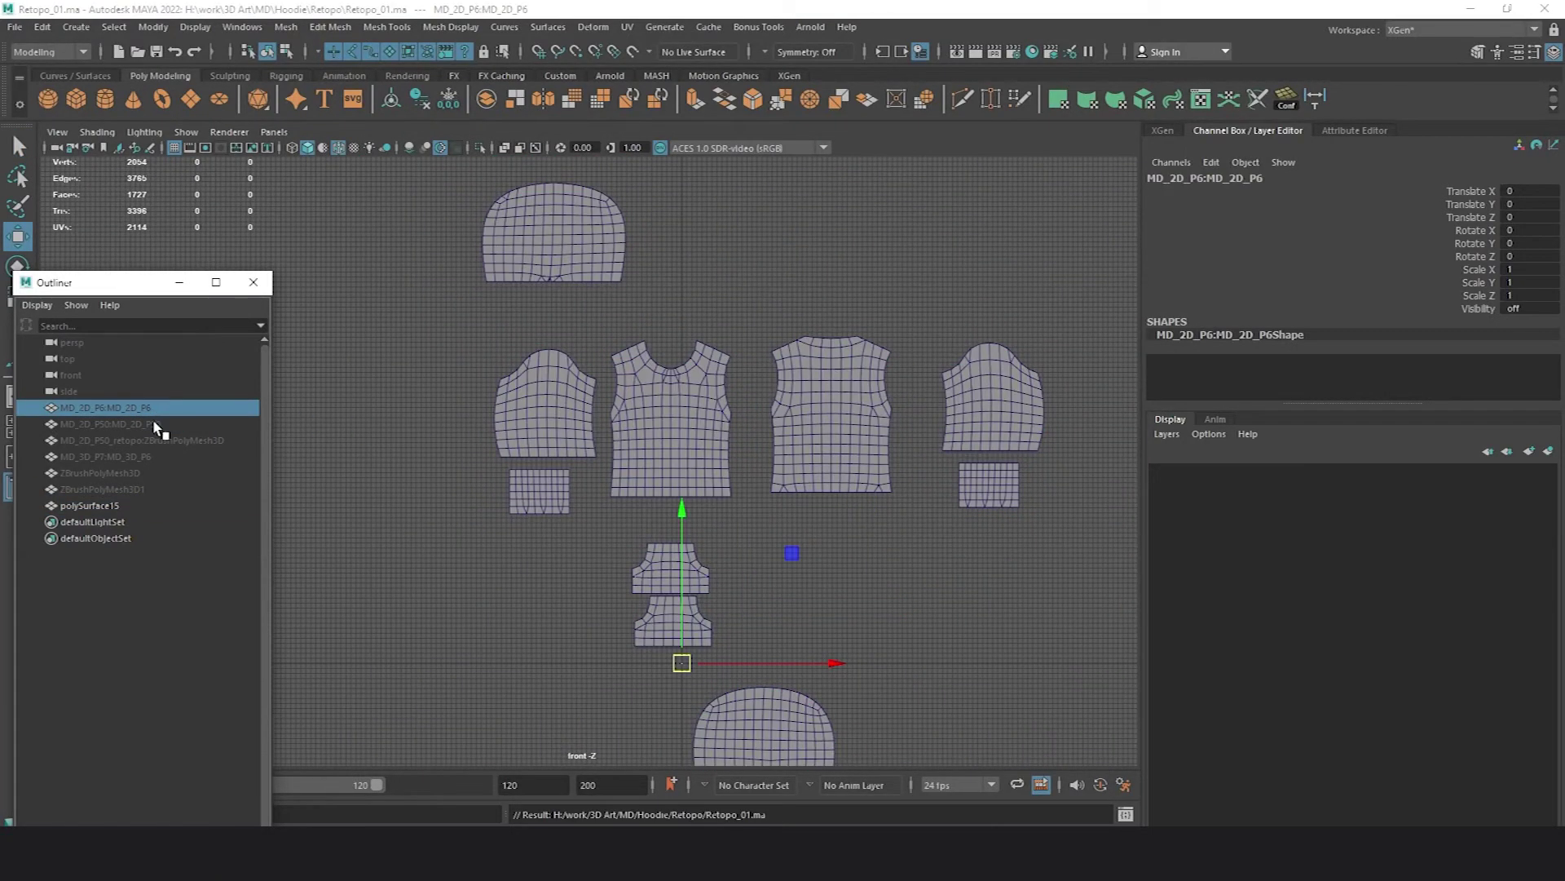
pyautogui.hotkey('shift', 'h')
pyautogui.scroll(-3, 818, 413)
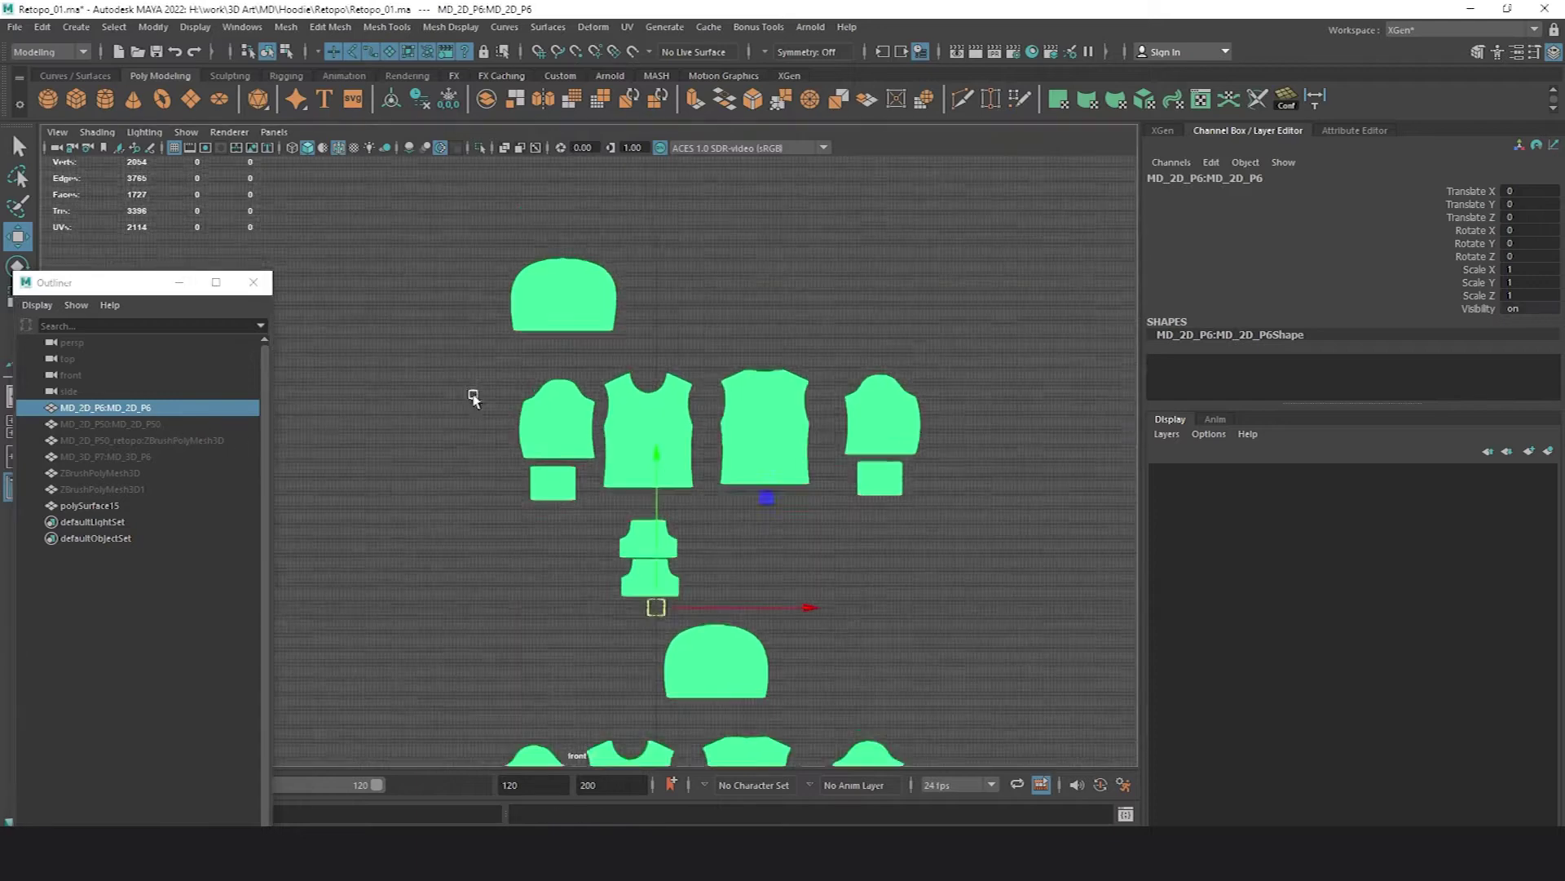
pyautogui.scroll(-2, 704, 382)
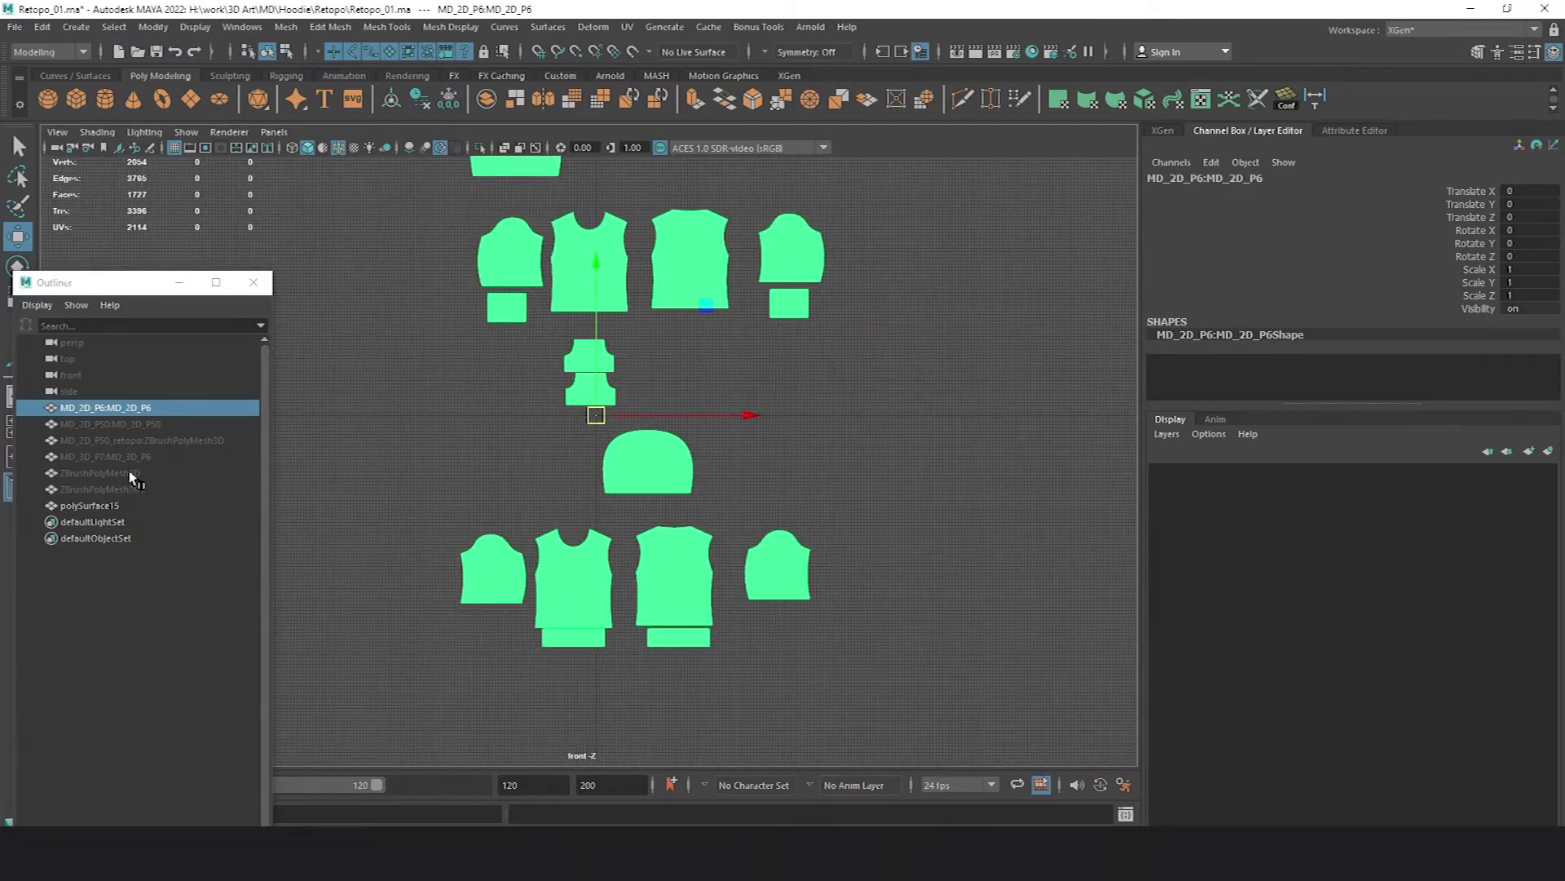
pyautogui.moveTo(593, 414); pyautogui.dragTo(716, 430)
pyautogui.hotkey('ctrl', 'z')
pyautogui.click(717, 434)
# - Transfer attributes from MD_2D_P6 to polySurface15 with vertex position and normal off, UV Sets Current, Color Sets All and World sample space
pyautogui.scroll(5, 654, 643)
pyautogui.keyDown('alt'); pyautogui.moveTo(615, 602); pyautogui.dragTo(720, 363, button='middle'); pyautogui.keyUp('alt')
pyautogui.keyDown('alt'); pyautogui.moveTo(616, 395); pyautogui.dragTo(407, 349, button='right'); pyautogui.keyUp('alt')
pyautogui.scroll(-3, 408, 349)
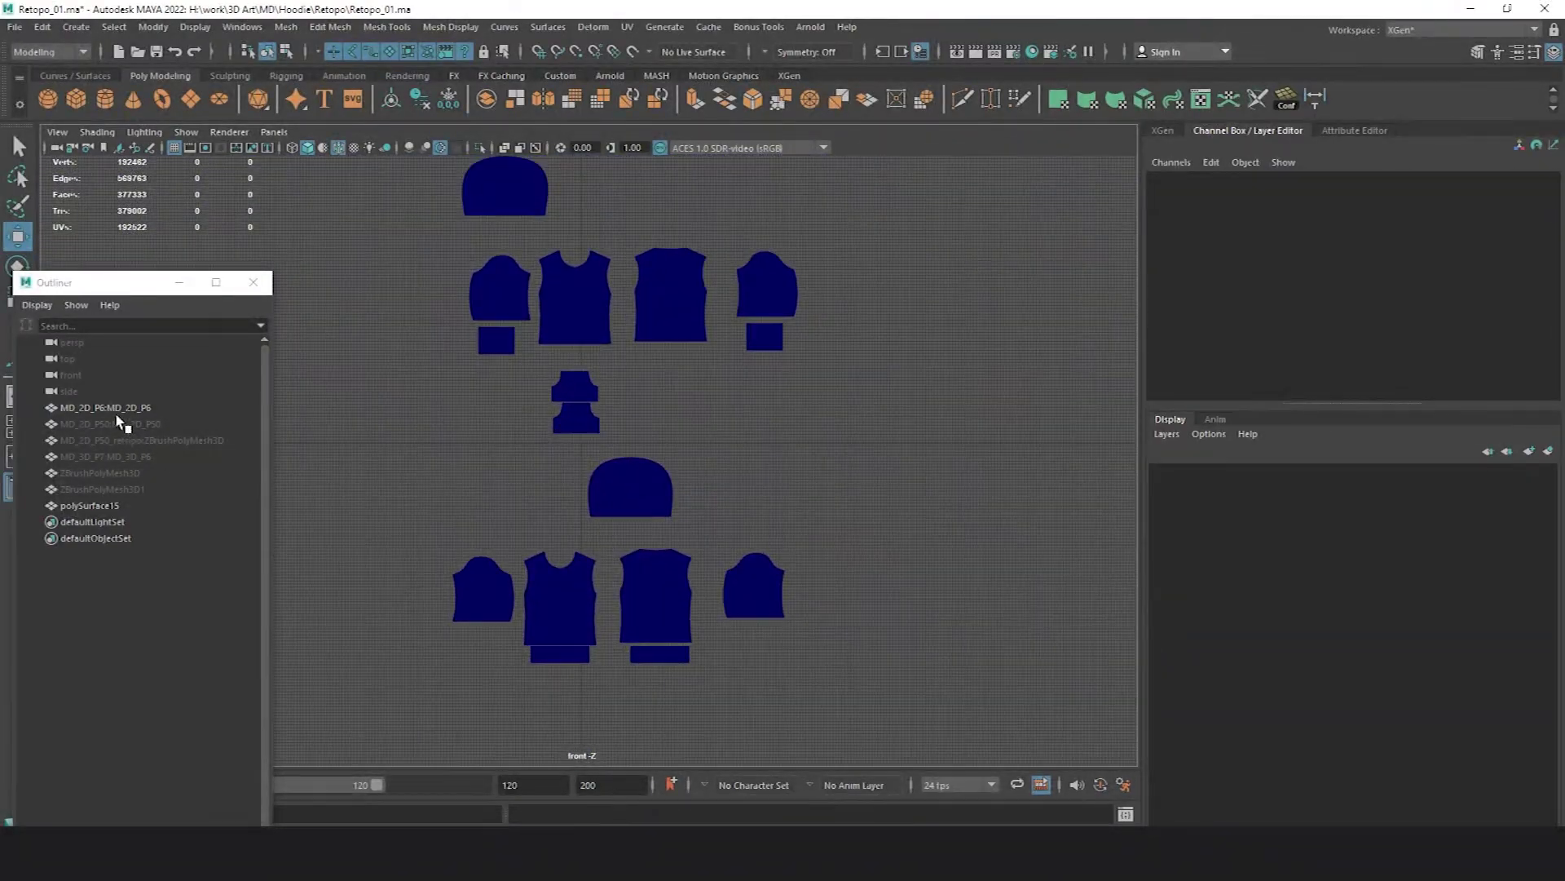
pyautogui.click(115, 407)
pyautogui.keyDown('ctrl'); pyautogui.click(90, 505); pyautogui.keyUp('ctrl')
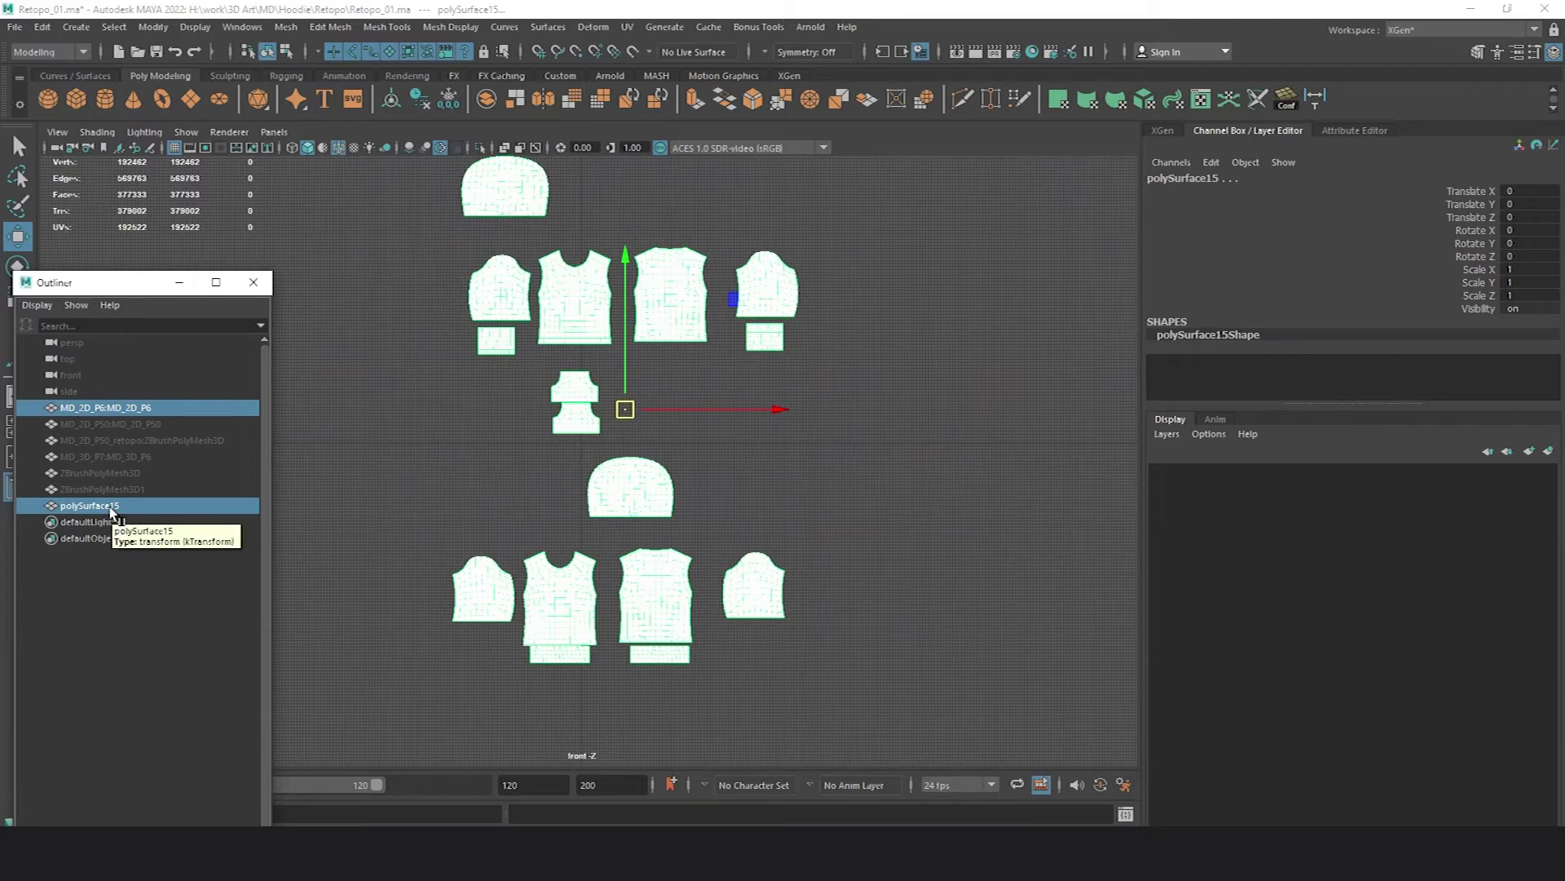
pyautogui.click(135, 407)
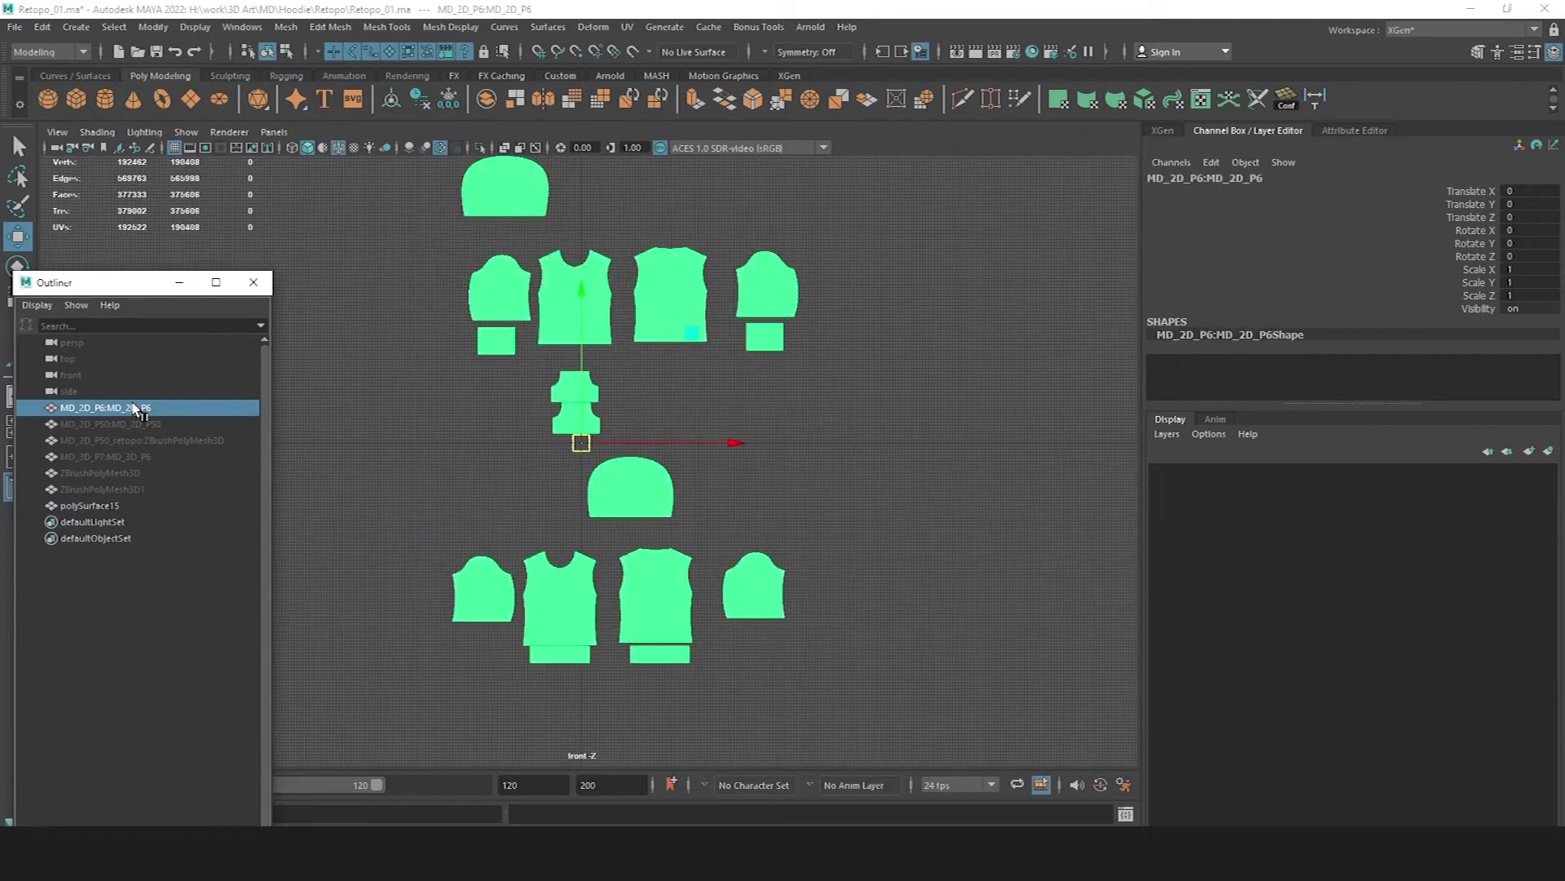
pyautogui.keyDown('ctrl'); pyautogui.click(114, 505); pyautogui.keyUp('ctrl')
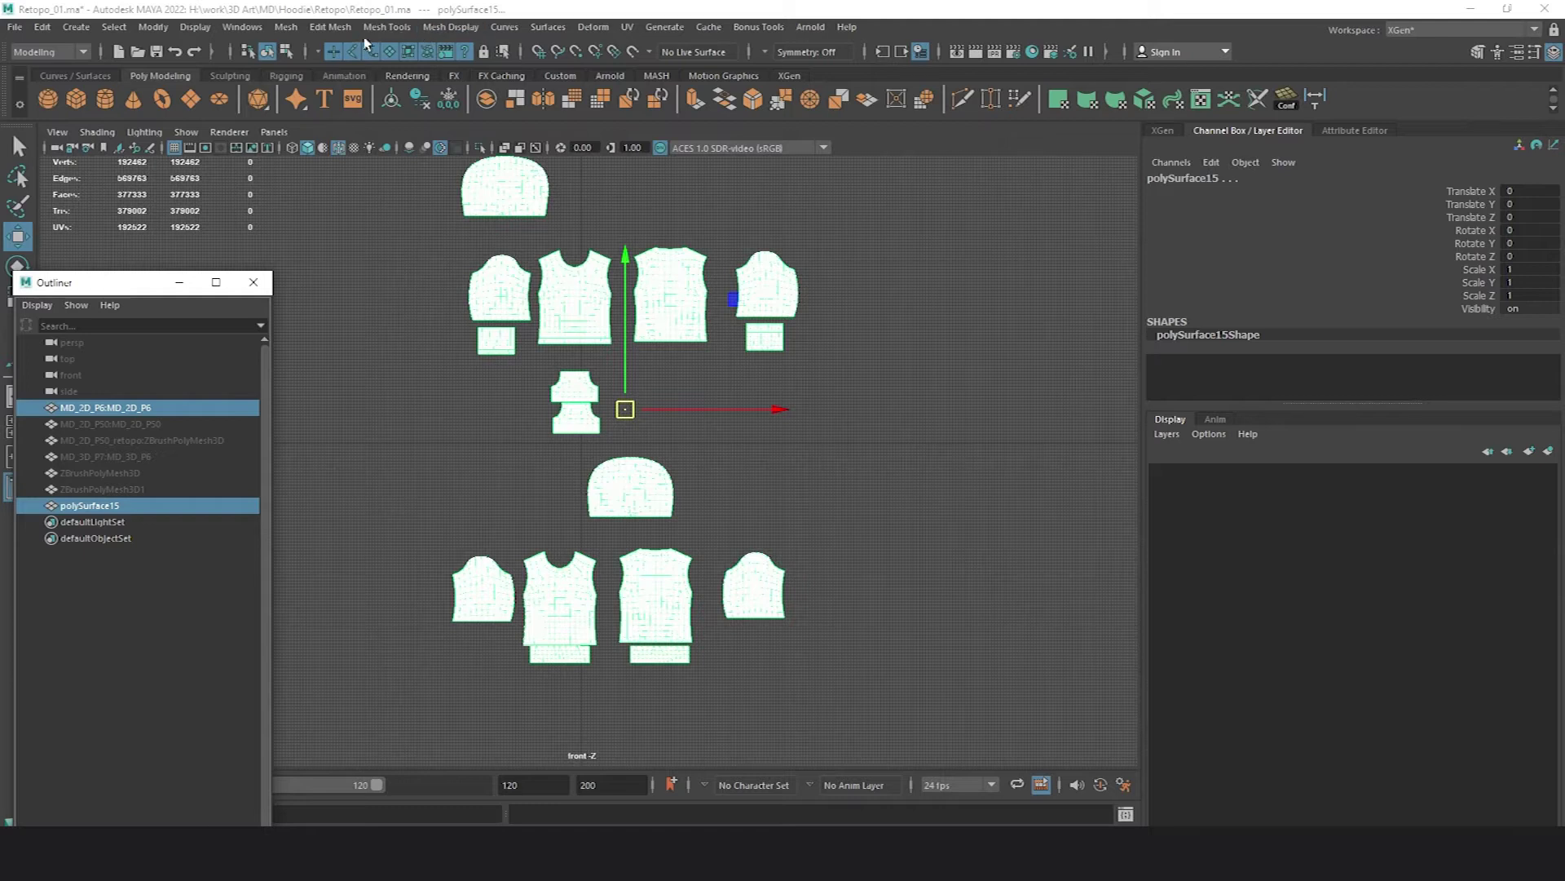
pyautogui.click(282, 33)
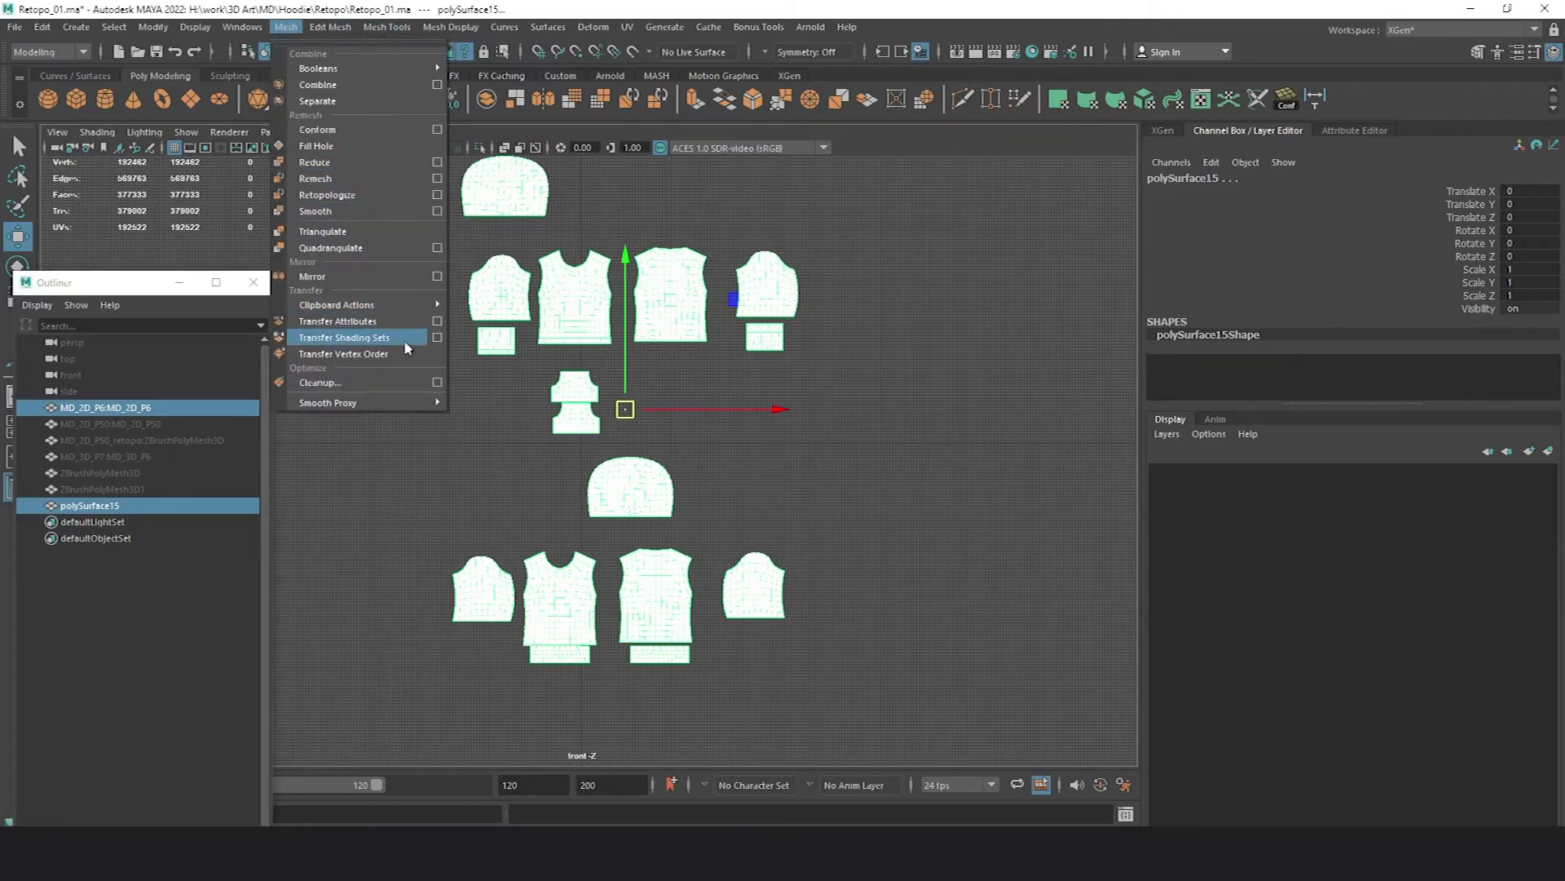
pyautogui.click(438, 325)
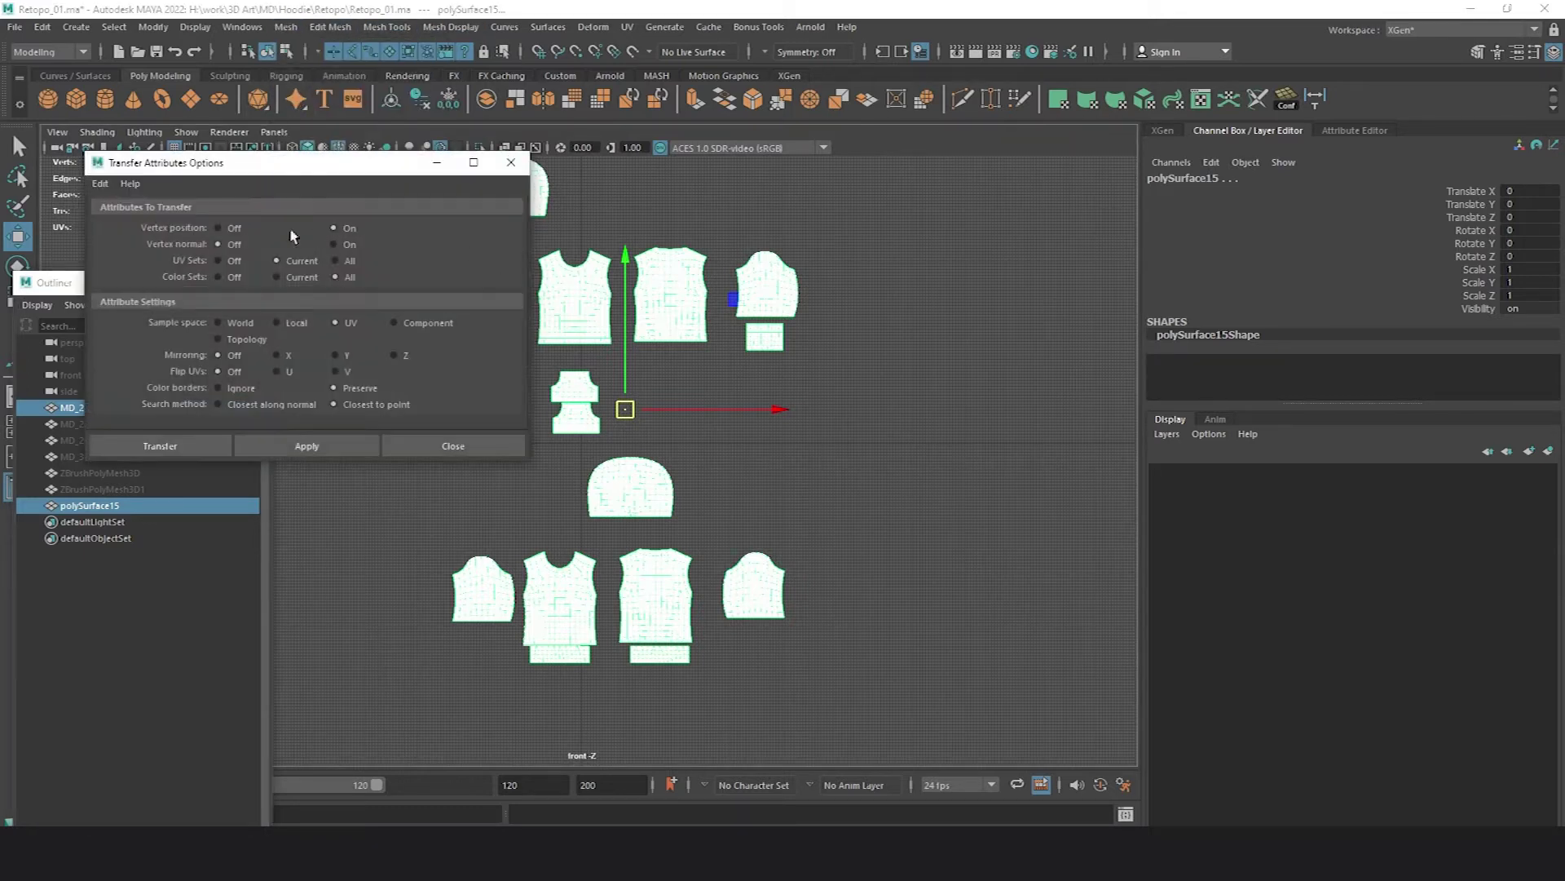
pyautogui.click(308, 446)
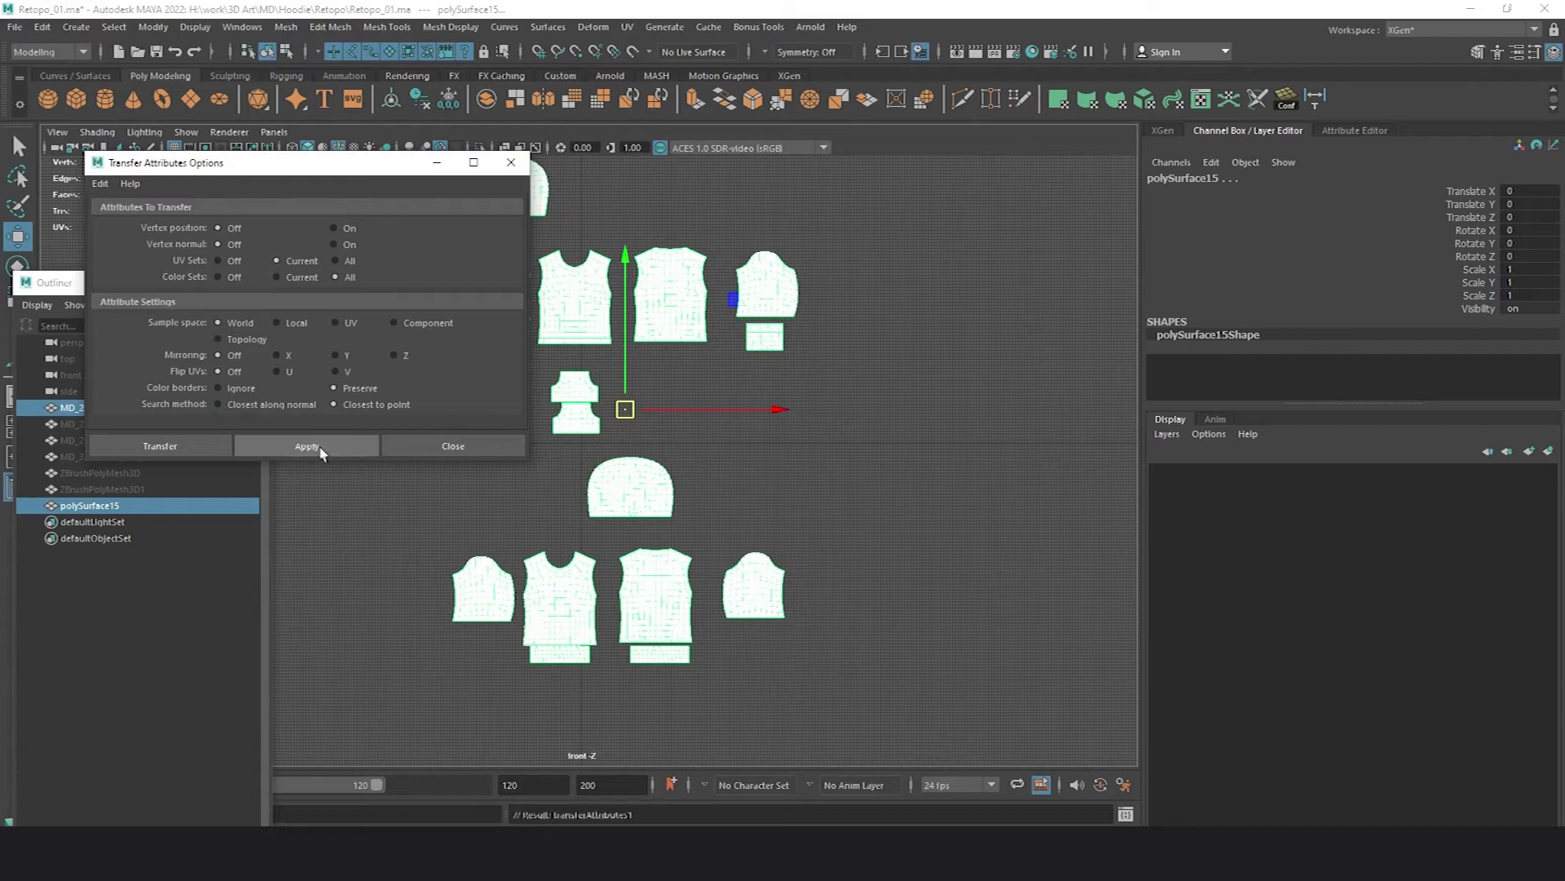
pyautogui.click(447, 445)
# - Hide MD_2D_P6 and open the retopologized mesh polySurface15 in the UV Editor to inspect its UVs
pyautogui.click(166, 413)
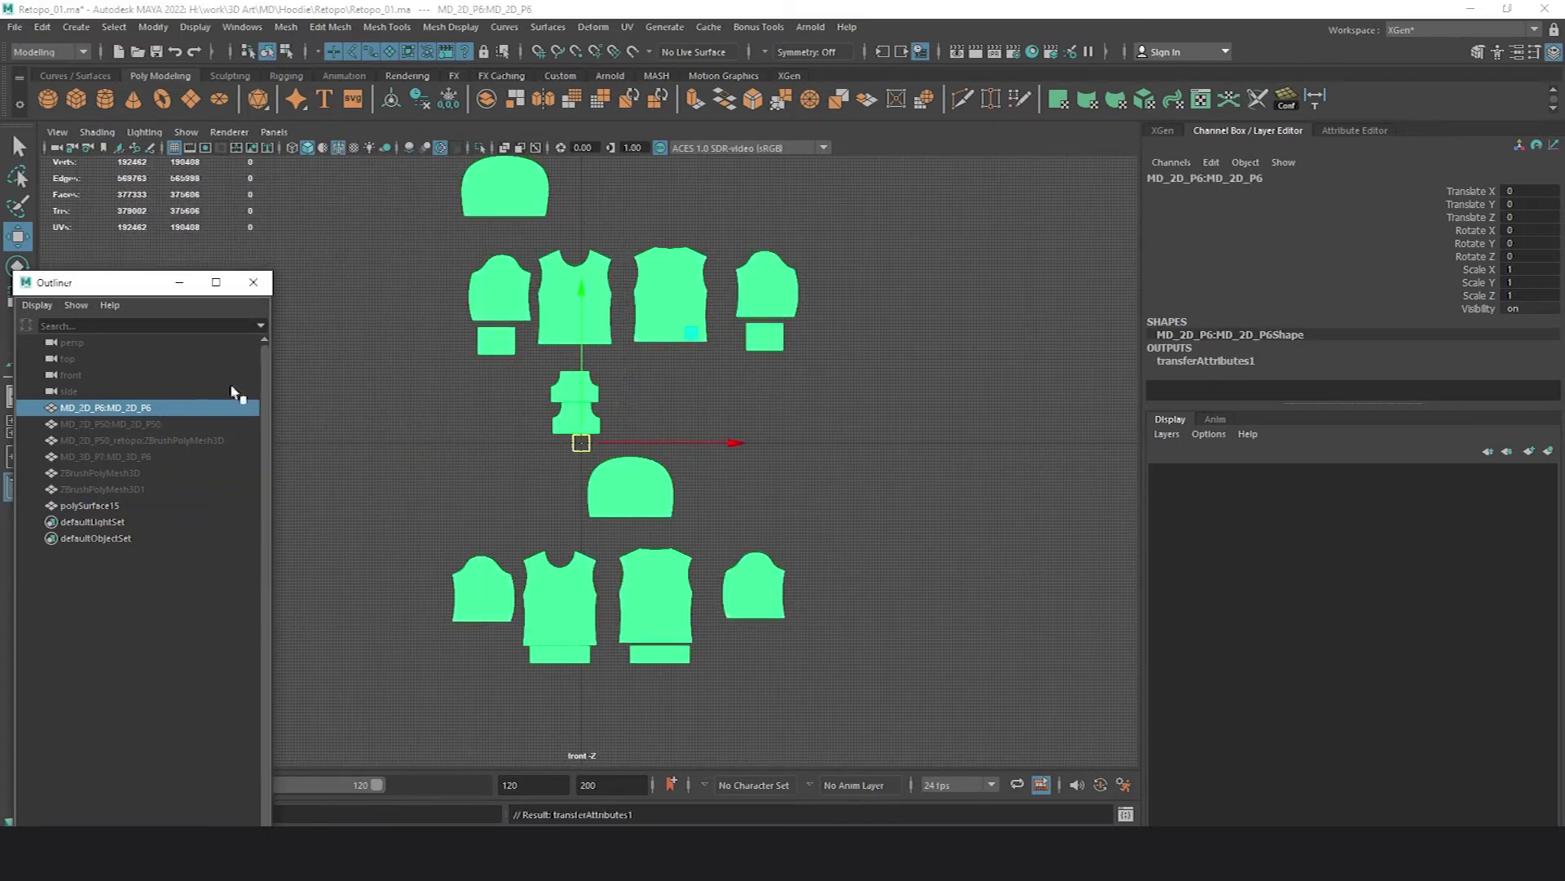
pyautogui.click(668, 314)
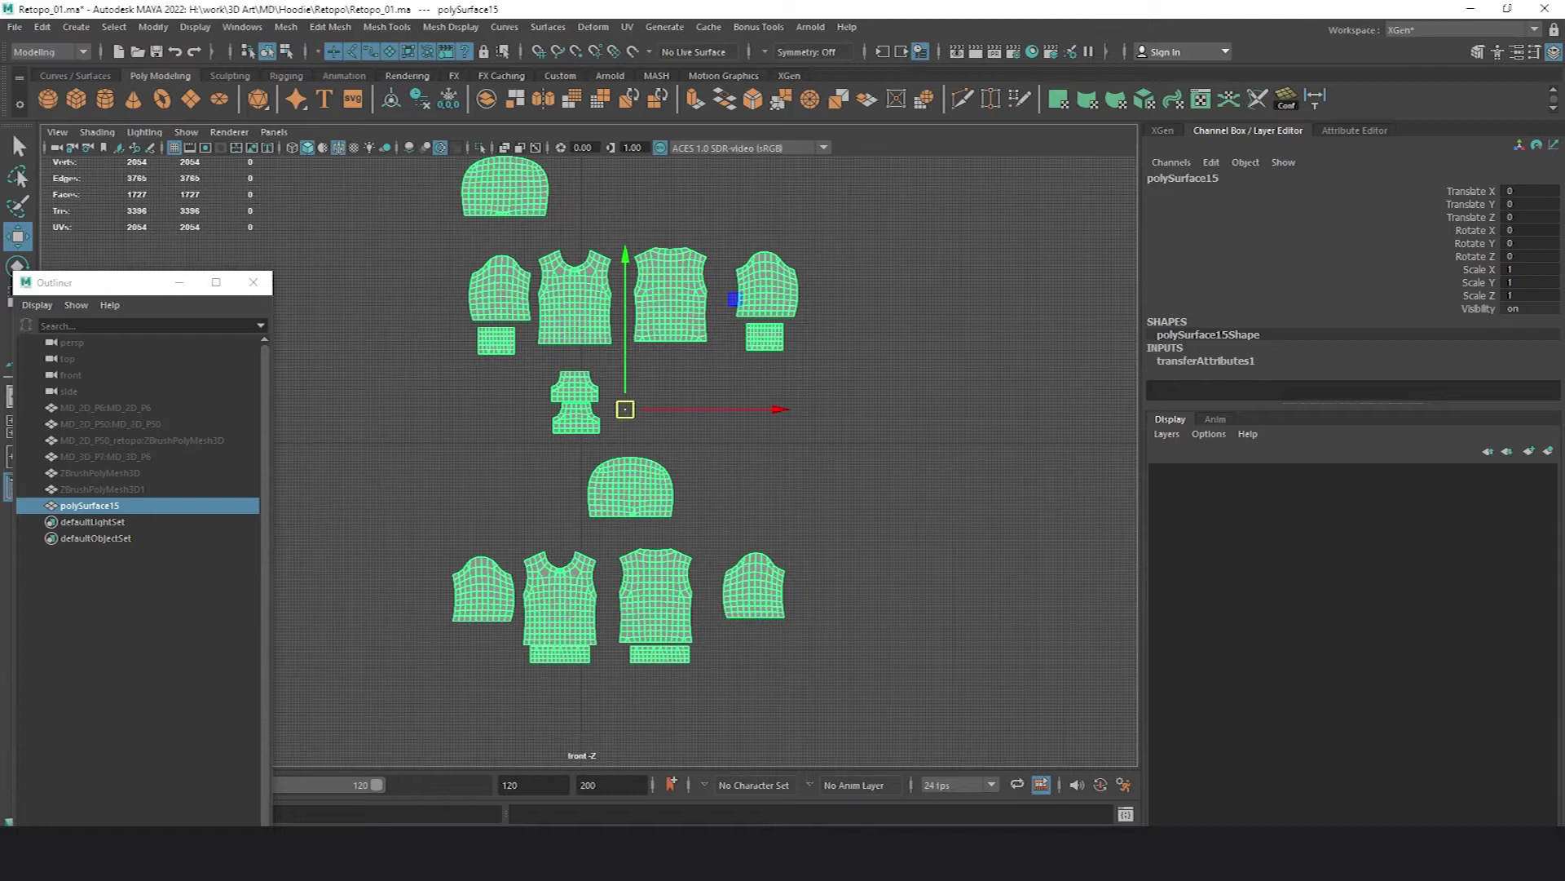
pyautogui.click(1201, 99)
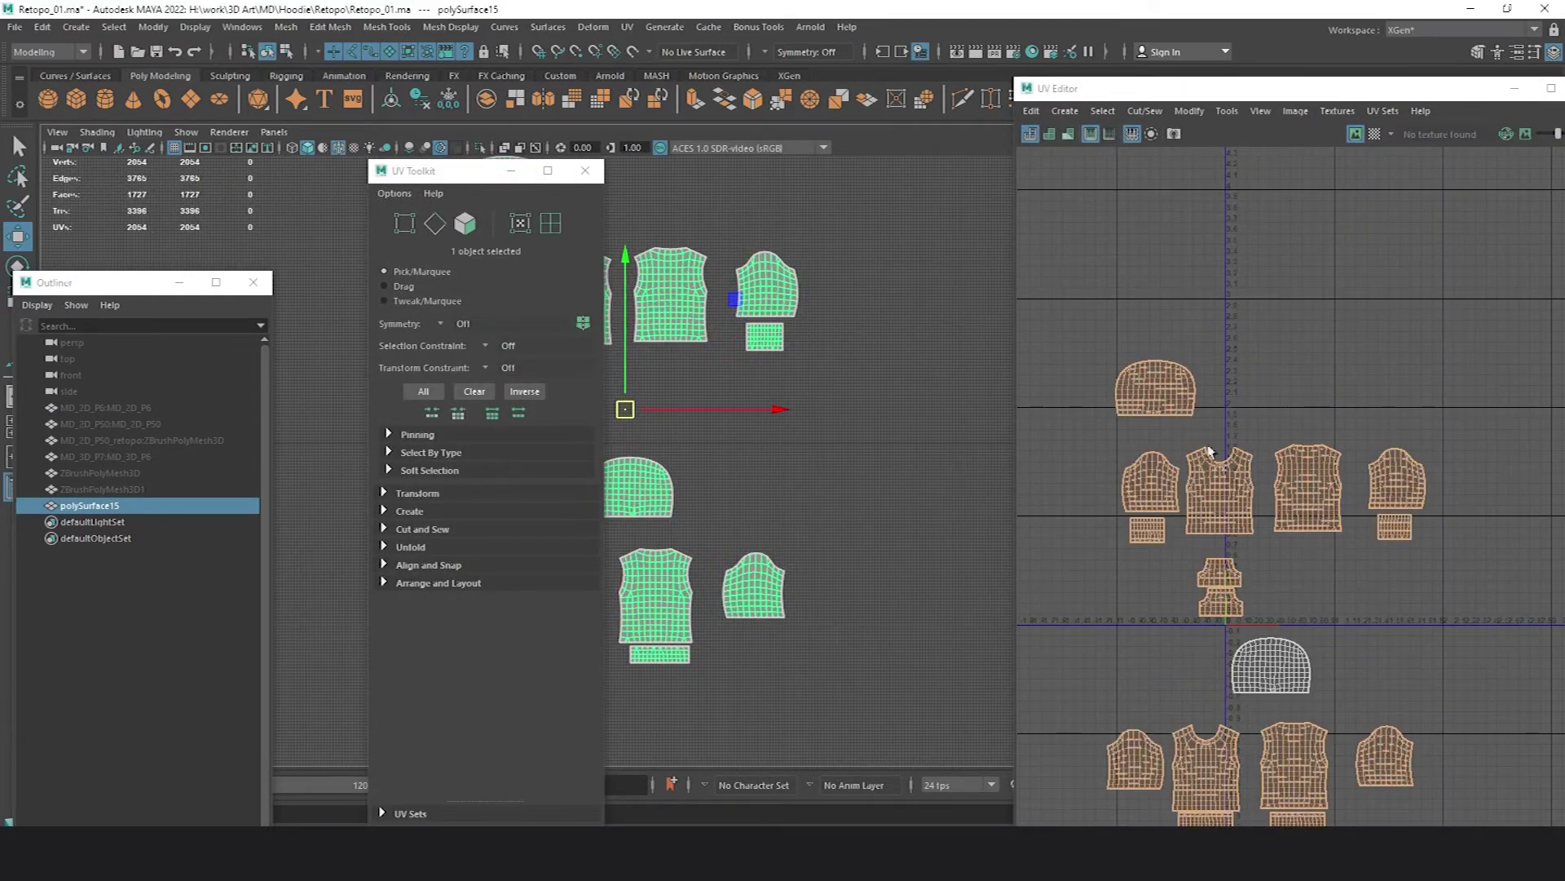
pyautogui.scroll(5, 1231, 391)
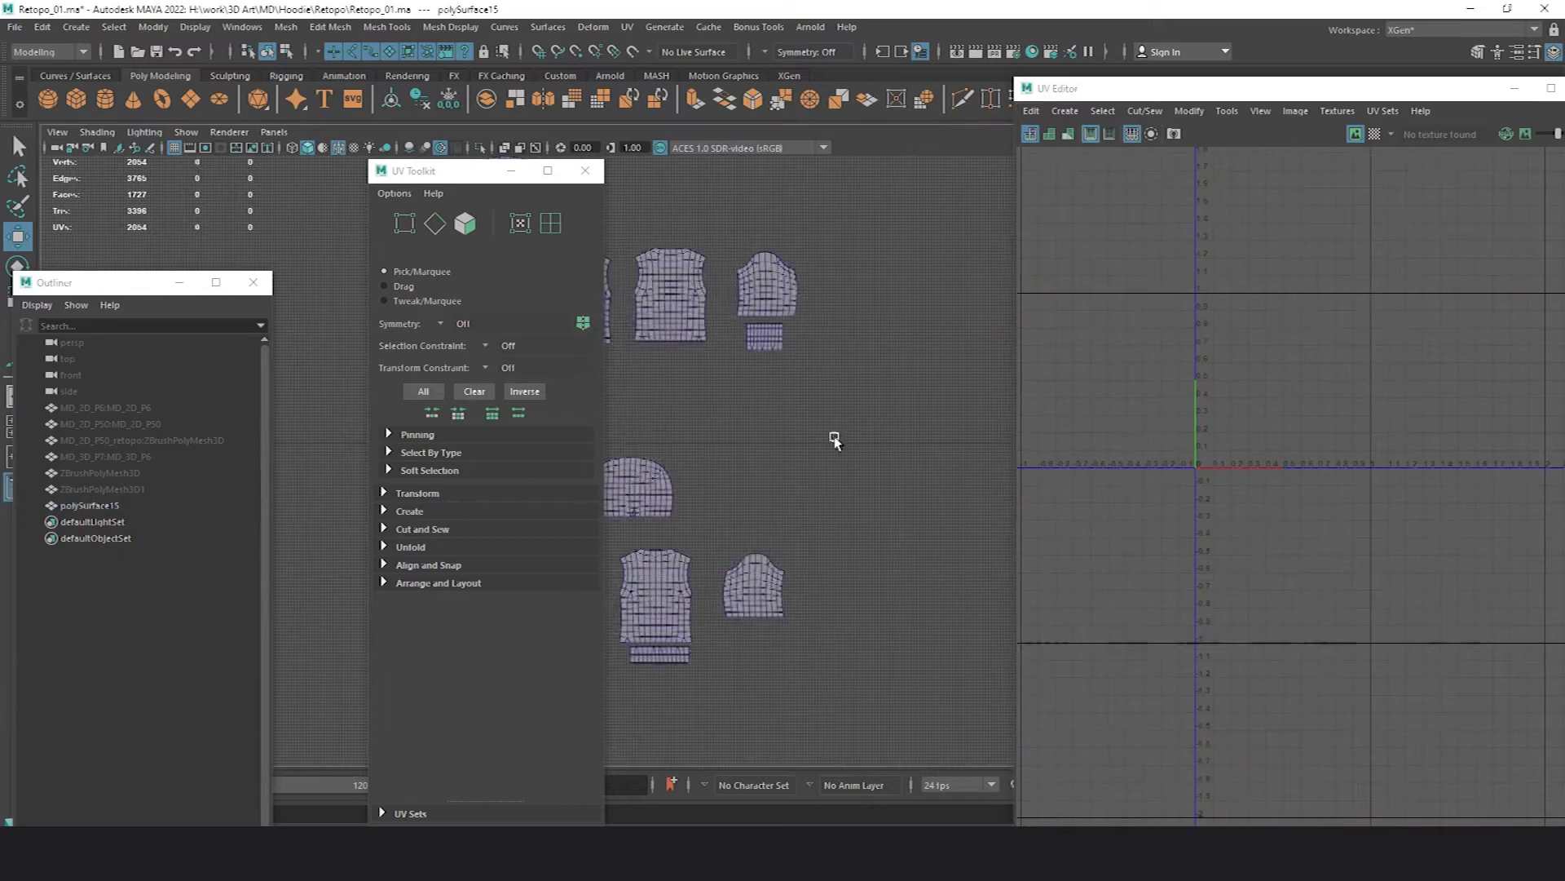
# - Select all faces of the retopologized mesh in the UV Editor and narrow the editor window
pyautogui.keyDown('alt'); pyautogui.moveTo(1549, 416); pyautogui.dragTo(1113, 312, button='right'); pyautogui.keyUp('alt')
pyautogui.moveTo(1349, 339); pyautogui.dragTo(1348, 379, button='right')
pyautogui.keyDown('alt'); pyautogui.moveTo(1310, 337); pyautogui.dragTo(1143, 318, button='middle'); pyautogui.keyUp('alt')
pyautogui.moveTo(1016, 489); pyautogui.dragTo(1429, 579)
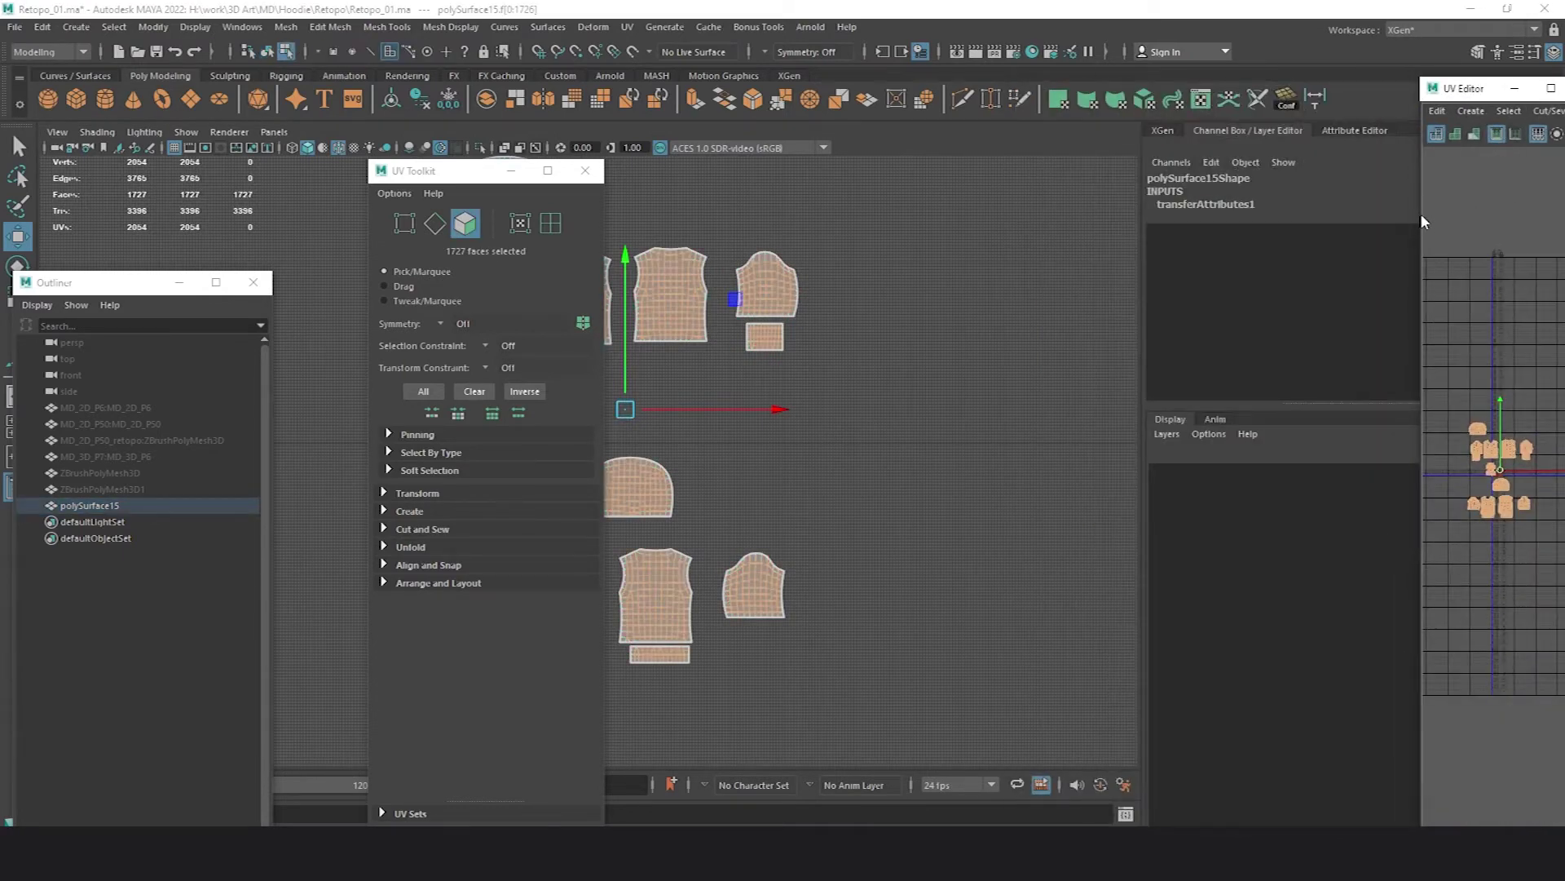
# - Inspect the transferred UV shells in a widened UV Editor, return to object selection, and close the UV Editor and UV Toolkit
pyautogui.moveTo(1420, 219); pyautogui.dragTo(975, 218)
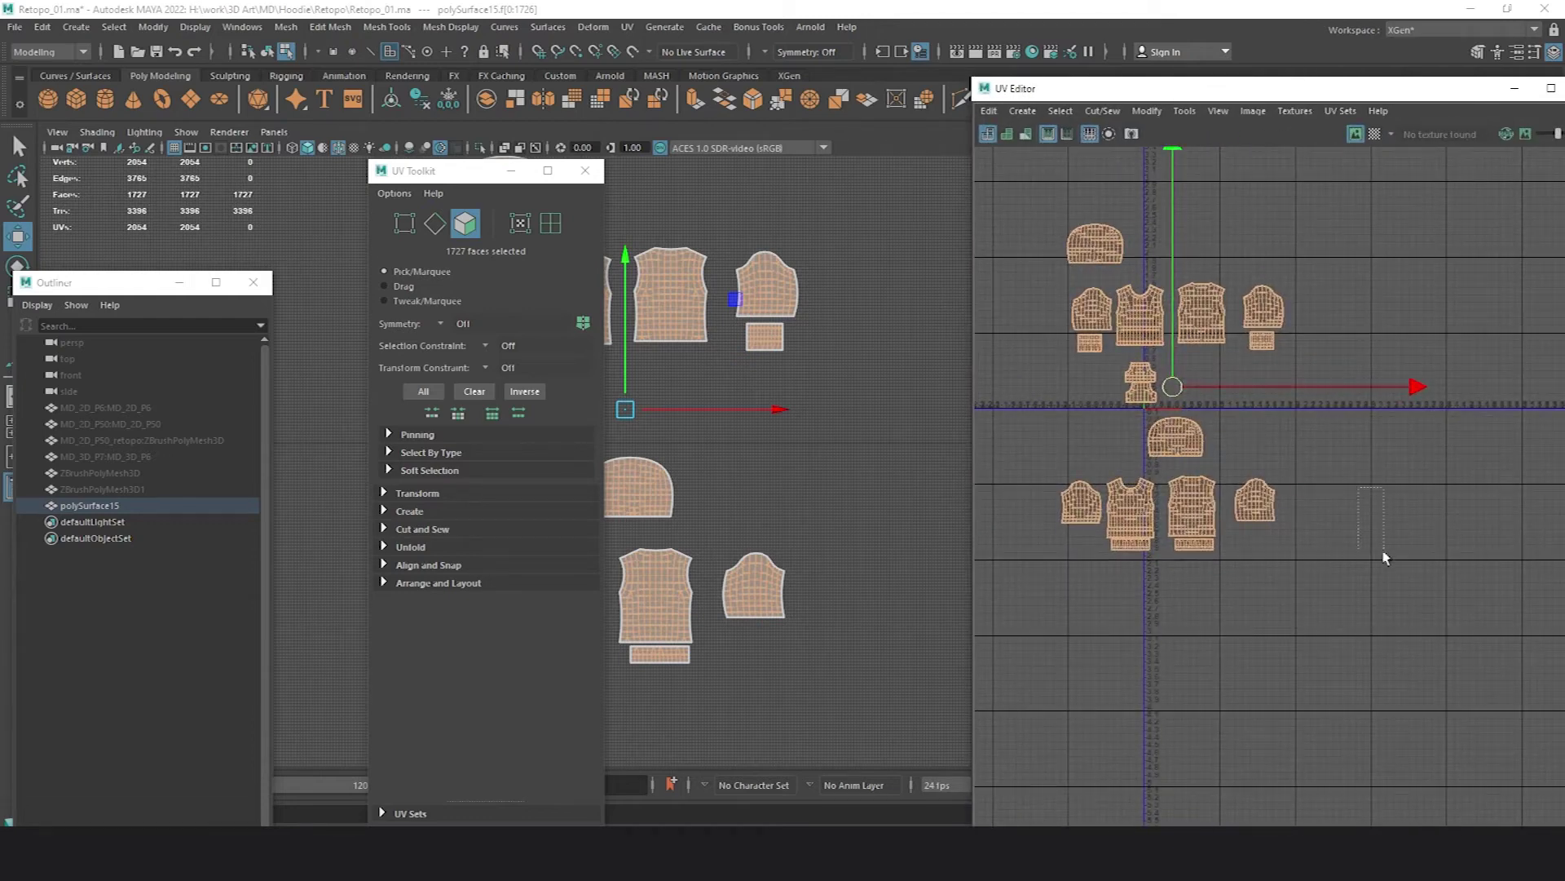
pyautogui.click(1290, 490)
pyautogui.click(789, 319)
pyautogui.moveTo(1297, 88); pyautogui.dragTo(936, 90)
pyautogui.click(1229, 89)
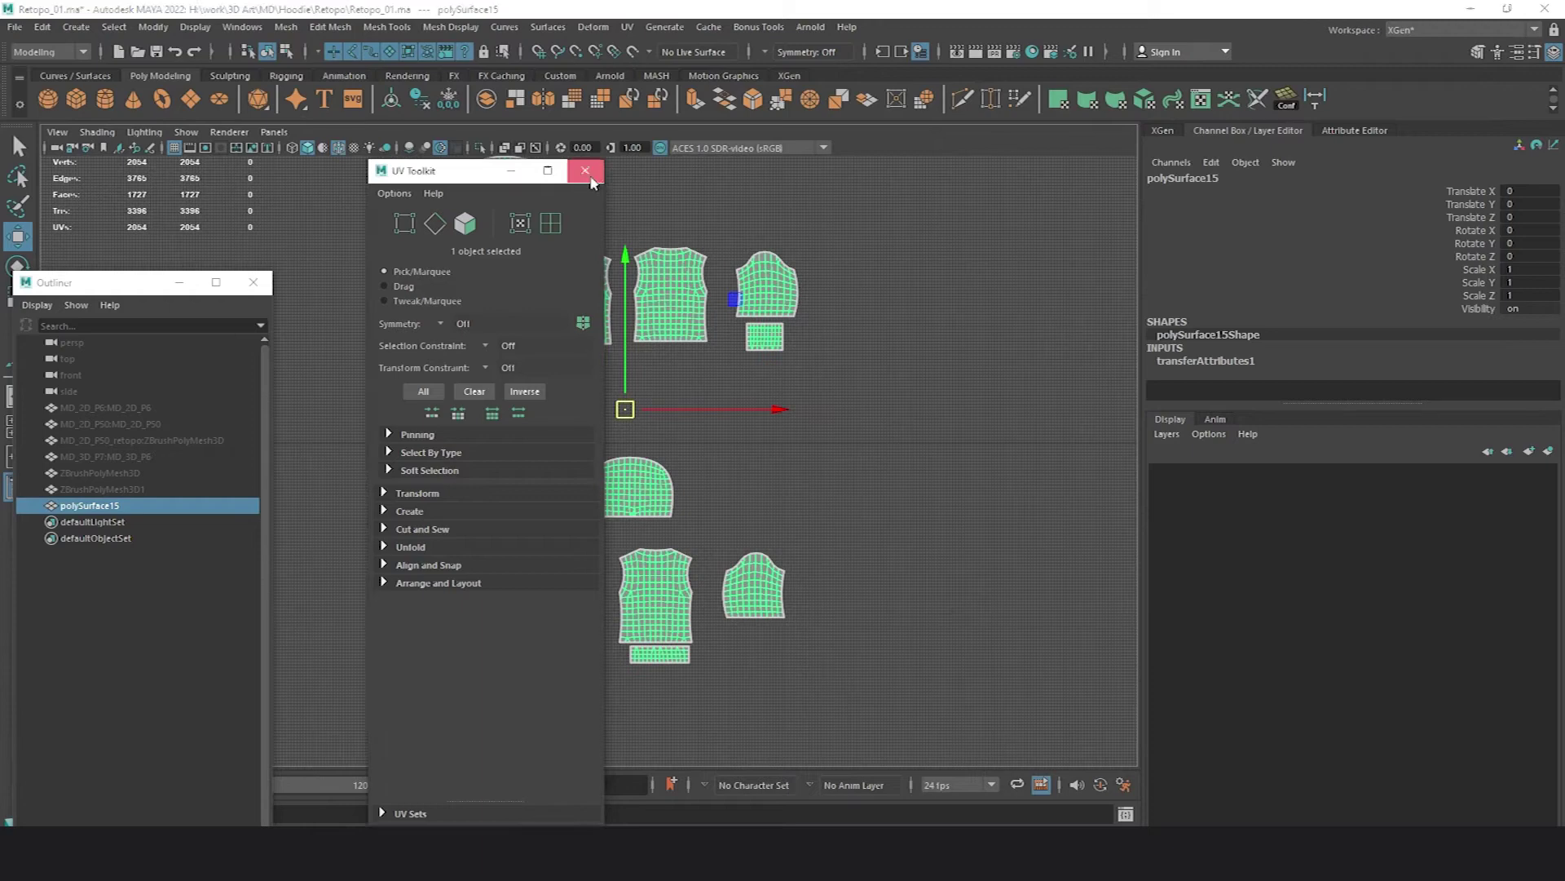
pyautogui.click(585, 170)
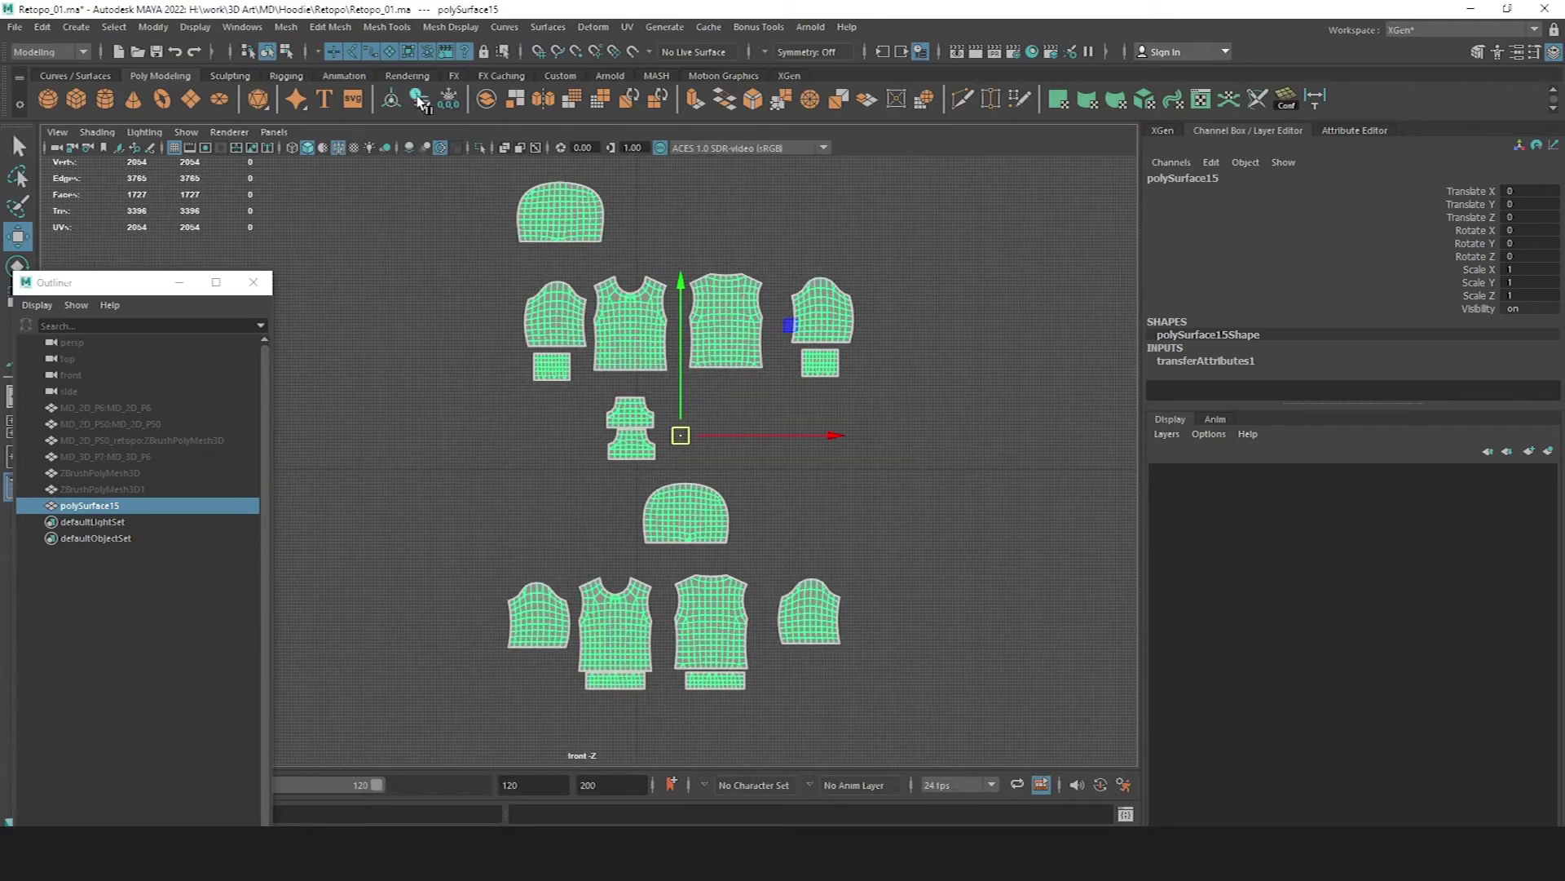
# - Delete the combined mesh's construction history and rename polySurface15 as Retopo_2D
pyautogui.click(866, 250)
pyautogui.scroll(-2, 463, 239)
pyautogui.moveTo(426, 214); pyautogui.dragTo(971, 716)
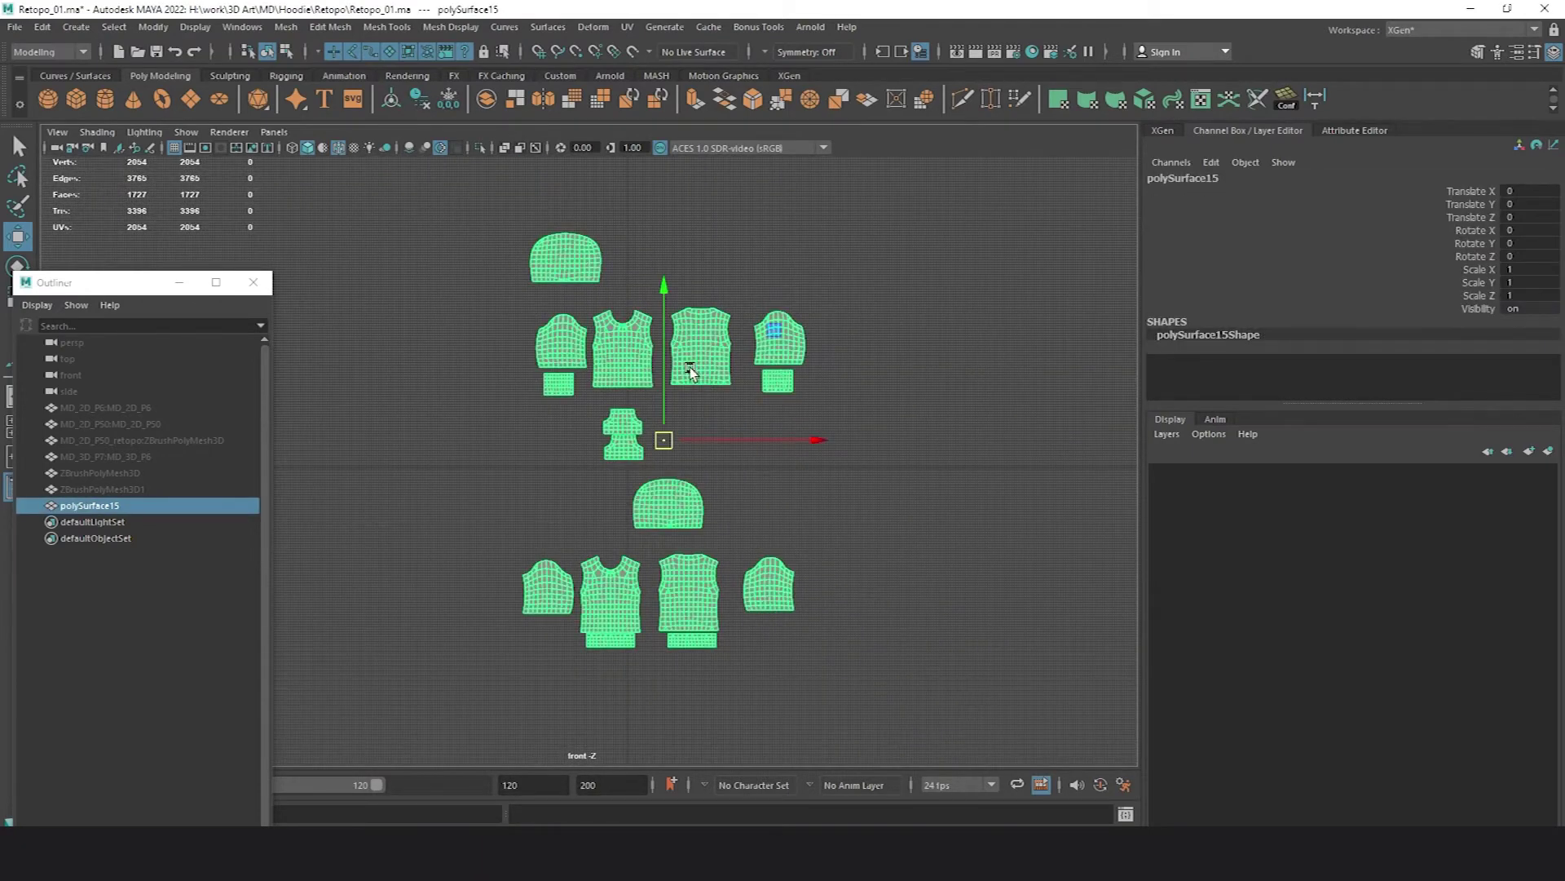
pyautogui.doubleClick(125, 506)
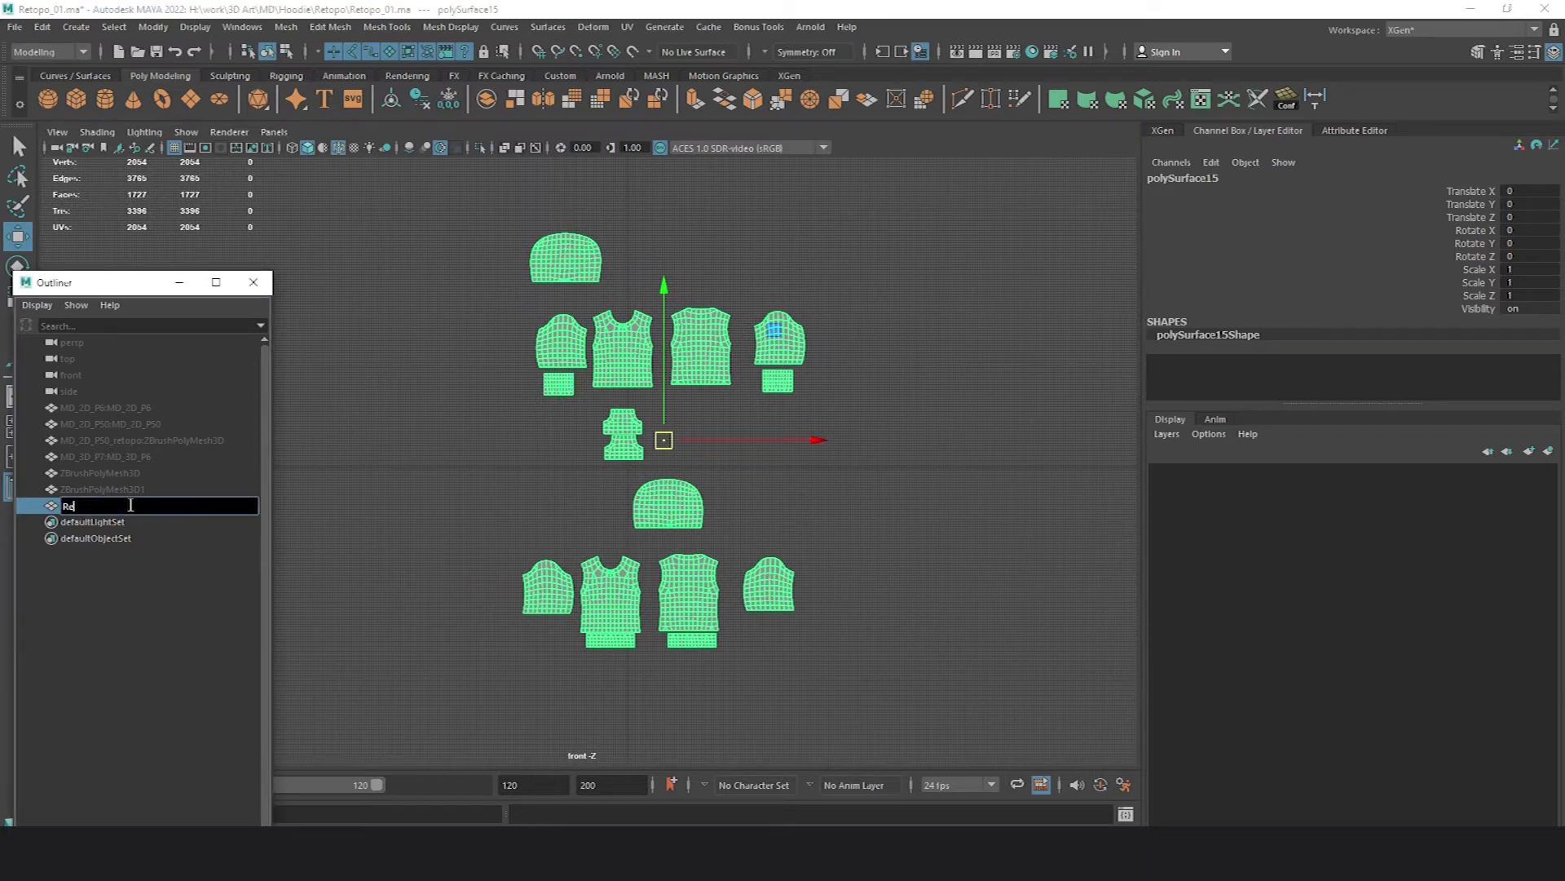
pyautogui.press('Return')
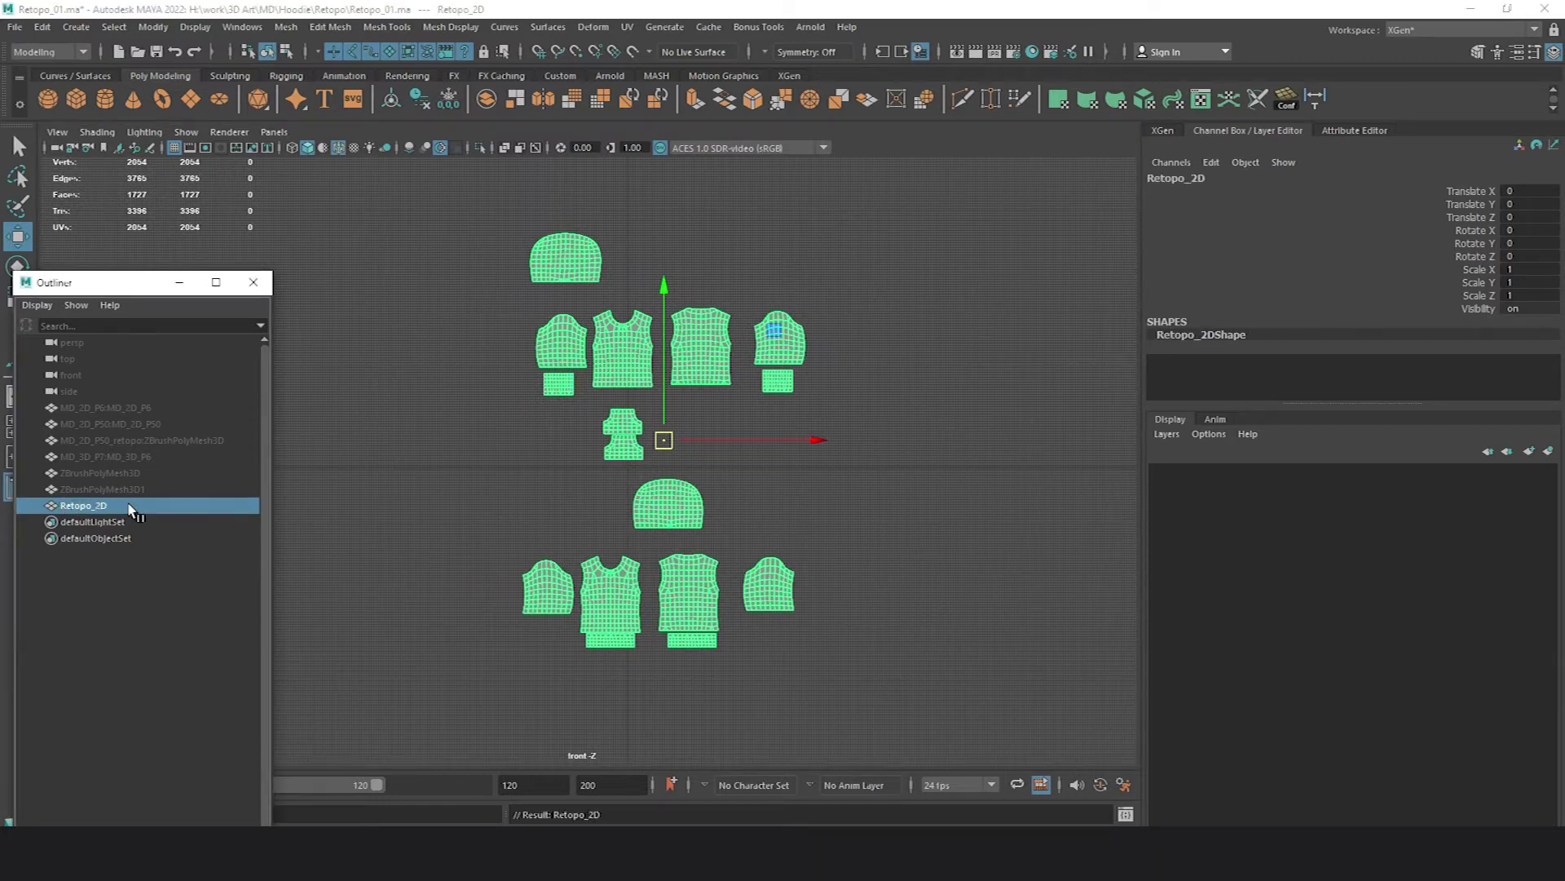
# - Duplicate Retopo_2D, hide the original, and select the copy for editing
pyautogui.hotkey('ctrl', 'd')
pyautogui.click(81, 505)
pyautogui.hotkey('ctrl', 'h')
pyautogui.click(704, 356)
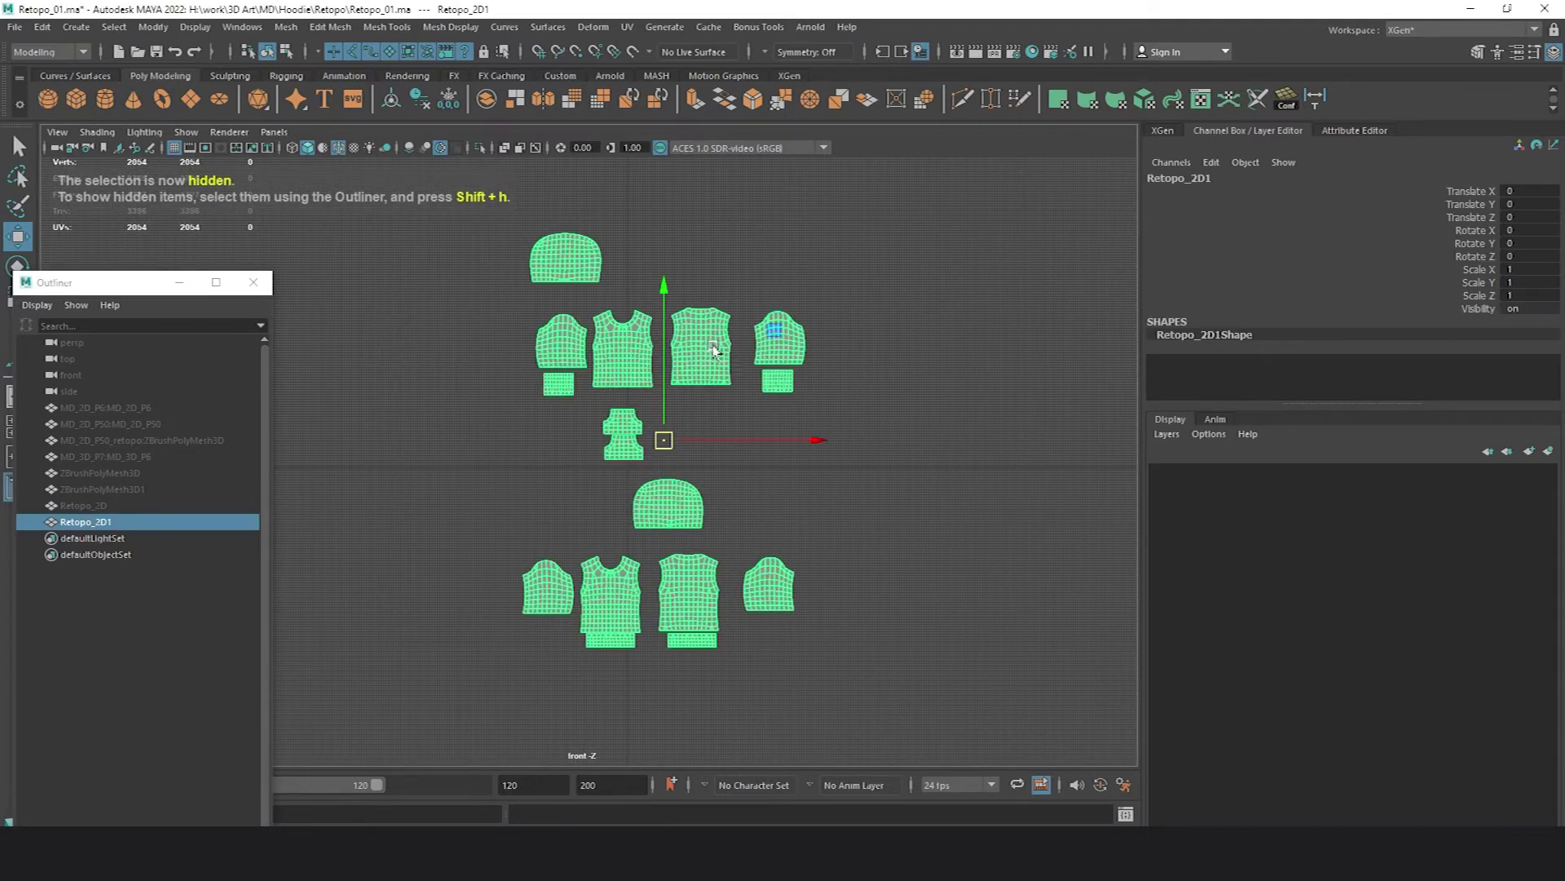
# - Cut a new edge row across the upper front body panel below the neckline, between the two shoulder junction vertices
pyautogui.scroll(-1, 652, 357)
pyautogui.scroll(6, 587, 297)
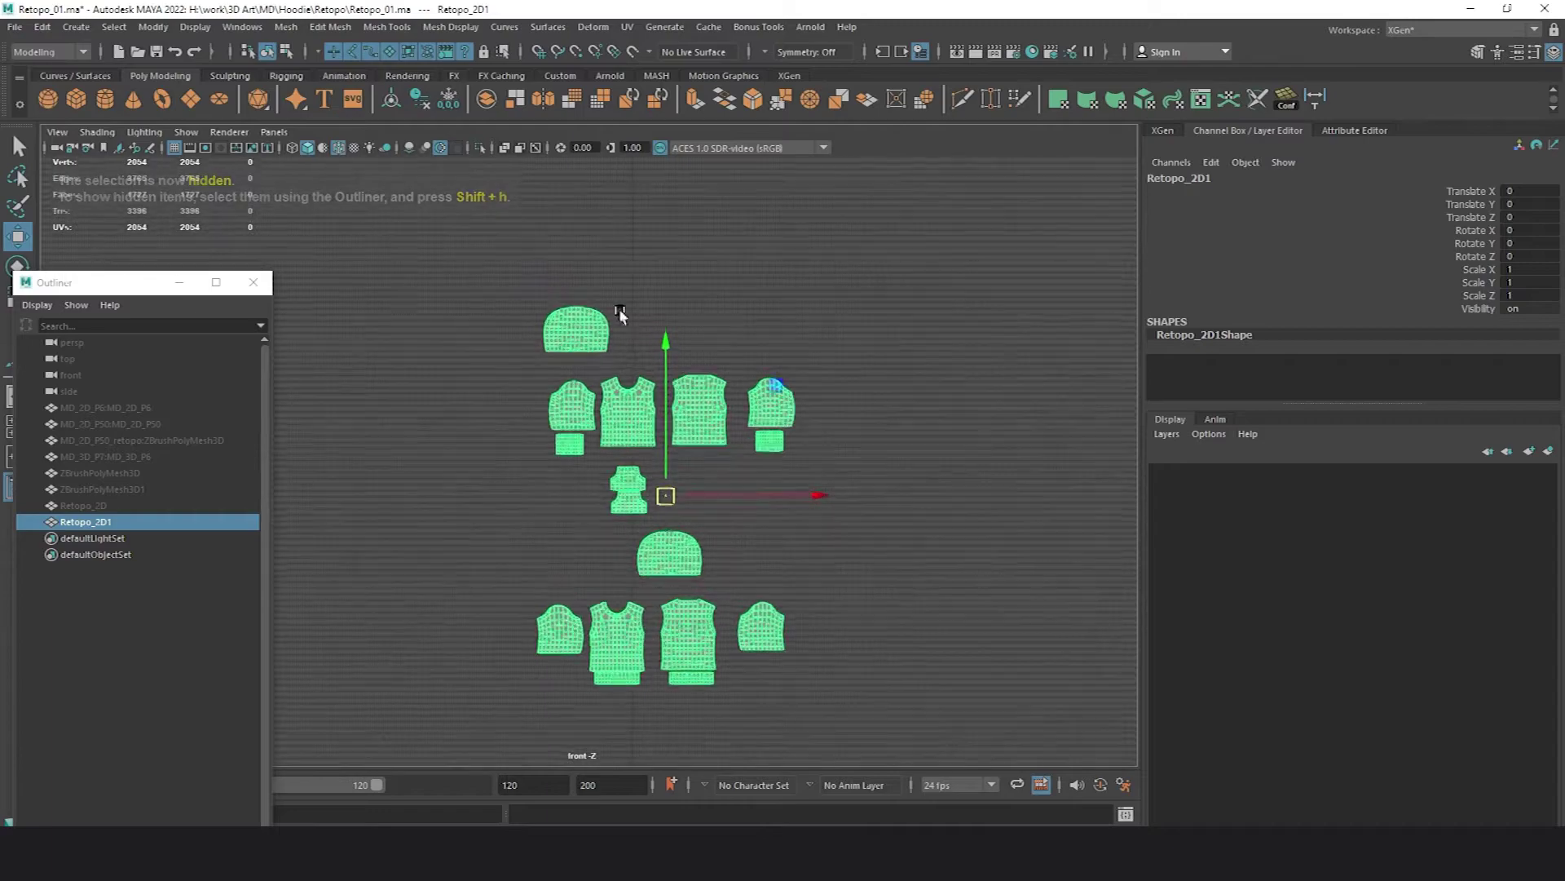
pyautogui.scroll(5, 751, 291)
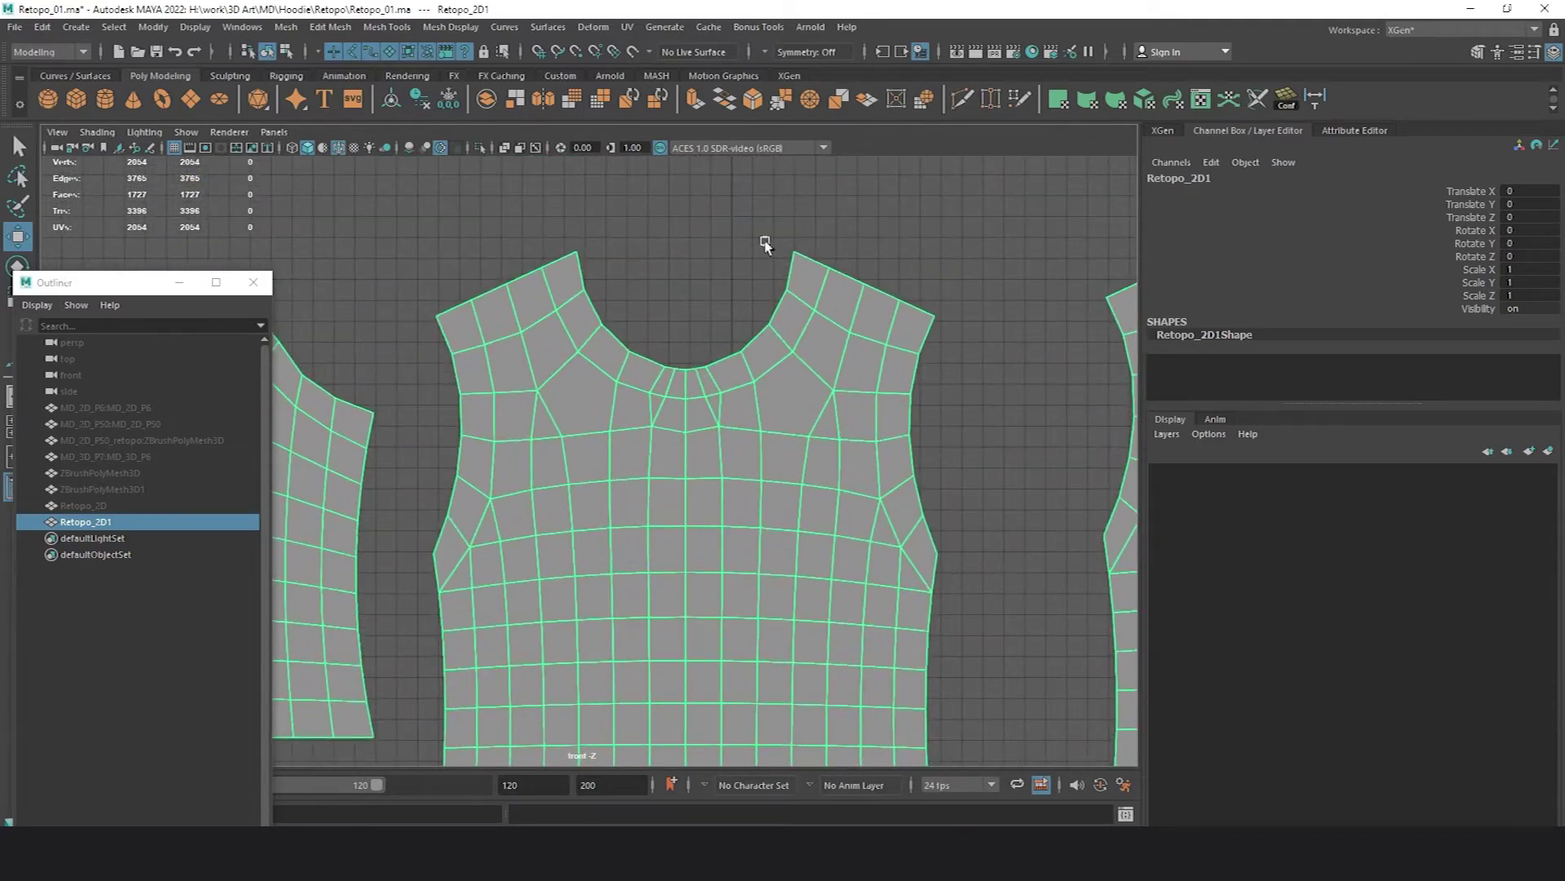
pyautogui.press('F10')
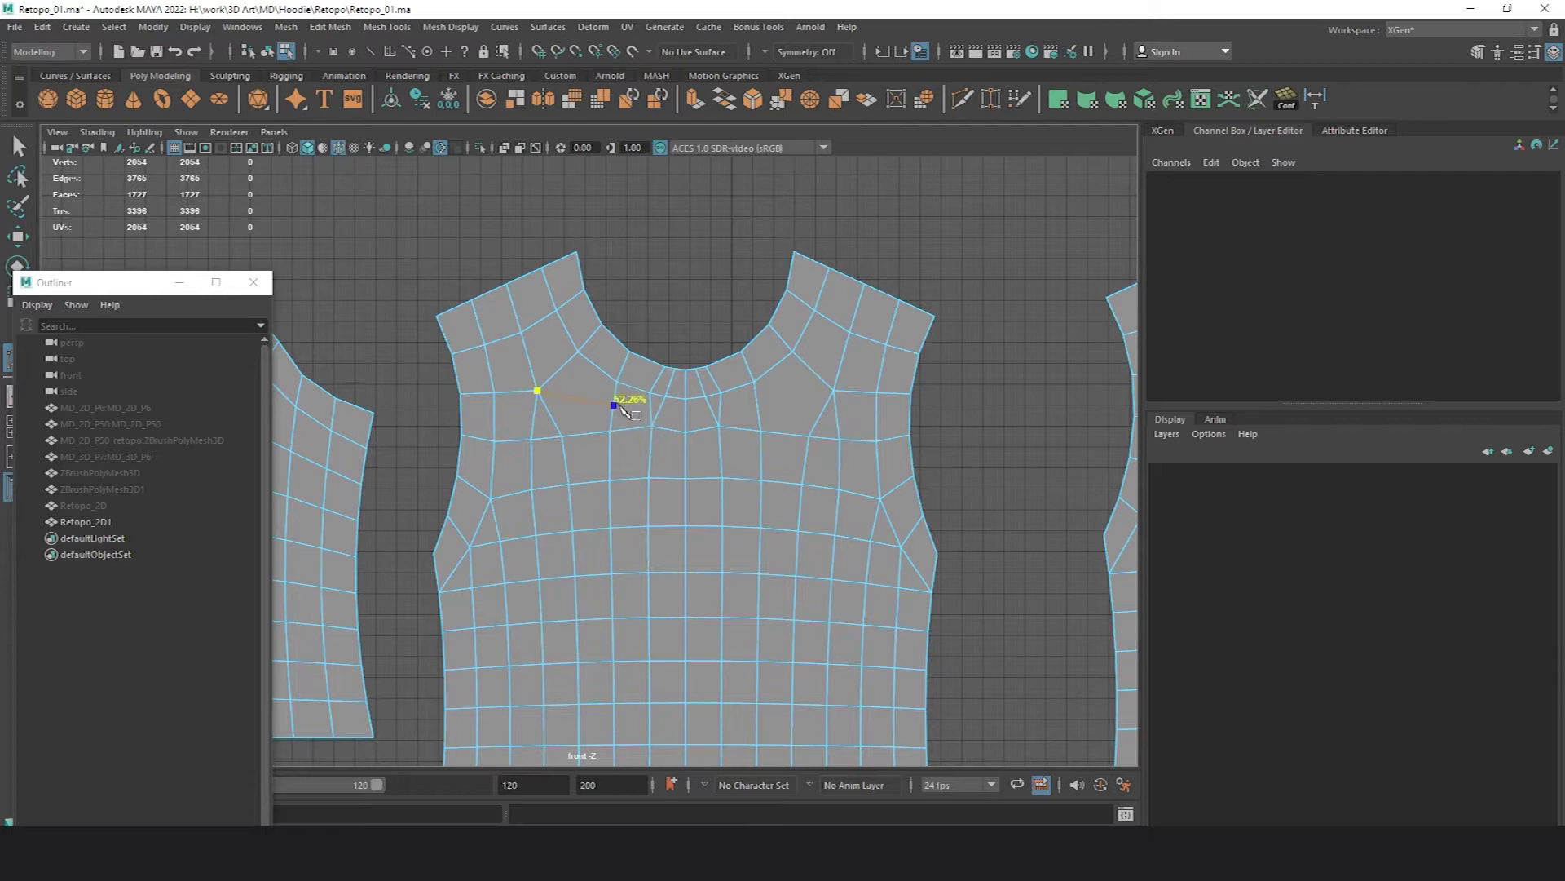
pyautogui.click(721, 408)
pyautogui.press('Return')
pyautogui.press('q')
pyautogui.scroll(-2, 616, 351)
# - Average the upper front panel's interior vertices repeatedly at 10 iterations, excluding its border, and return to object mode
pyautogui.press('F9')
pyautogui.click(741, 406)
pyautogui.doubleClick(729, 434)
pyautogui.hotkey('shift', ',')
pyautogui.keyDown('shift'); pyautogui.moveTo(716, 440); pyautogui.dragTo(809, 416, button='right'); pyautogui.keyUp('shift')
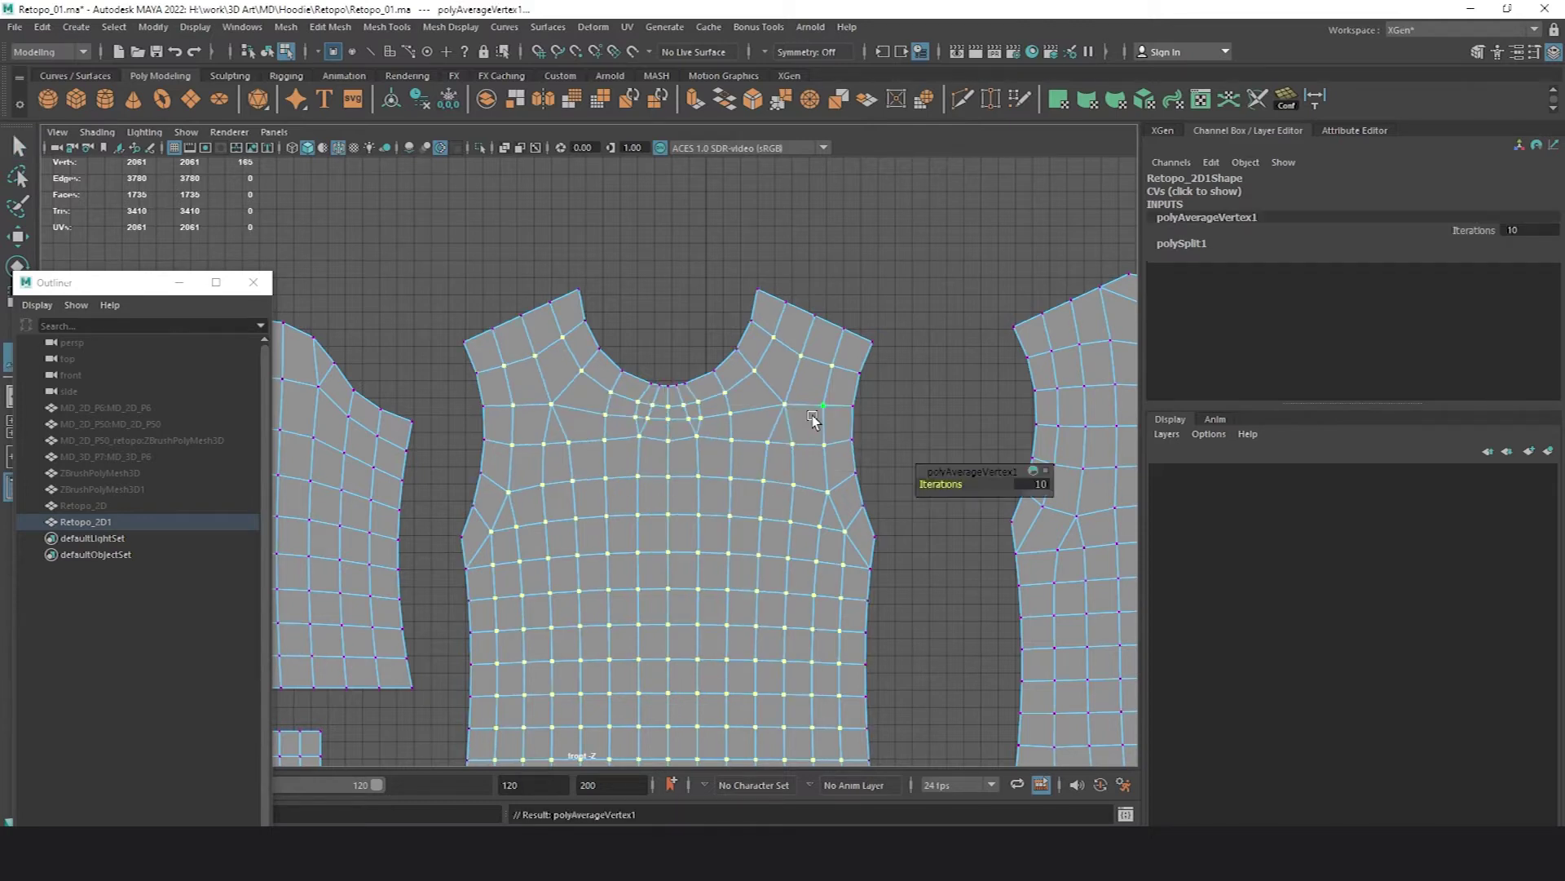
pyautogui.press('g')
pyautogui.press('g')
pyautogui.press('g')
pyautogui.press('g')
pyautogui.press('g')
pyautogui.press('g')
pyautogui.press('g')
pyautogui.press('q')
pyautogui.moveTo(845, 390); pyautogui.dragTo(919, 252, button='right')
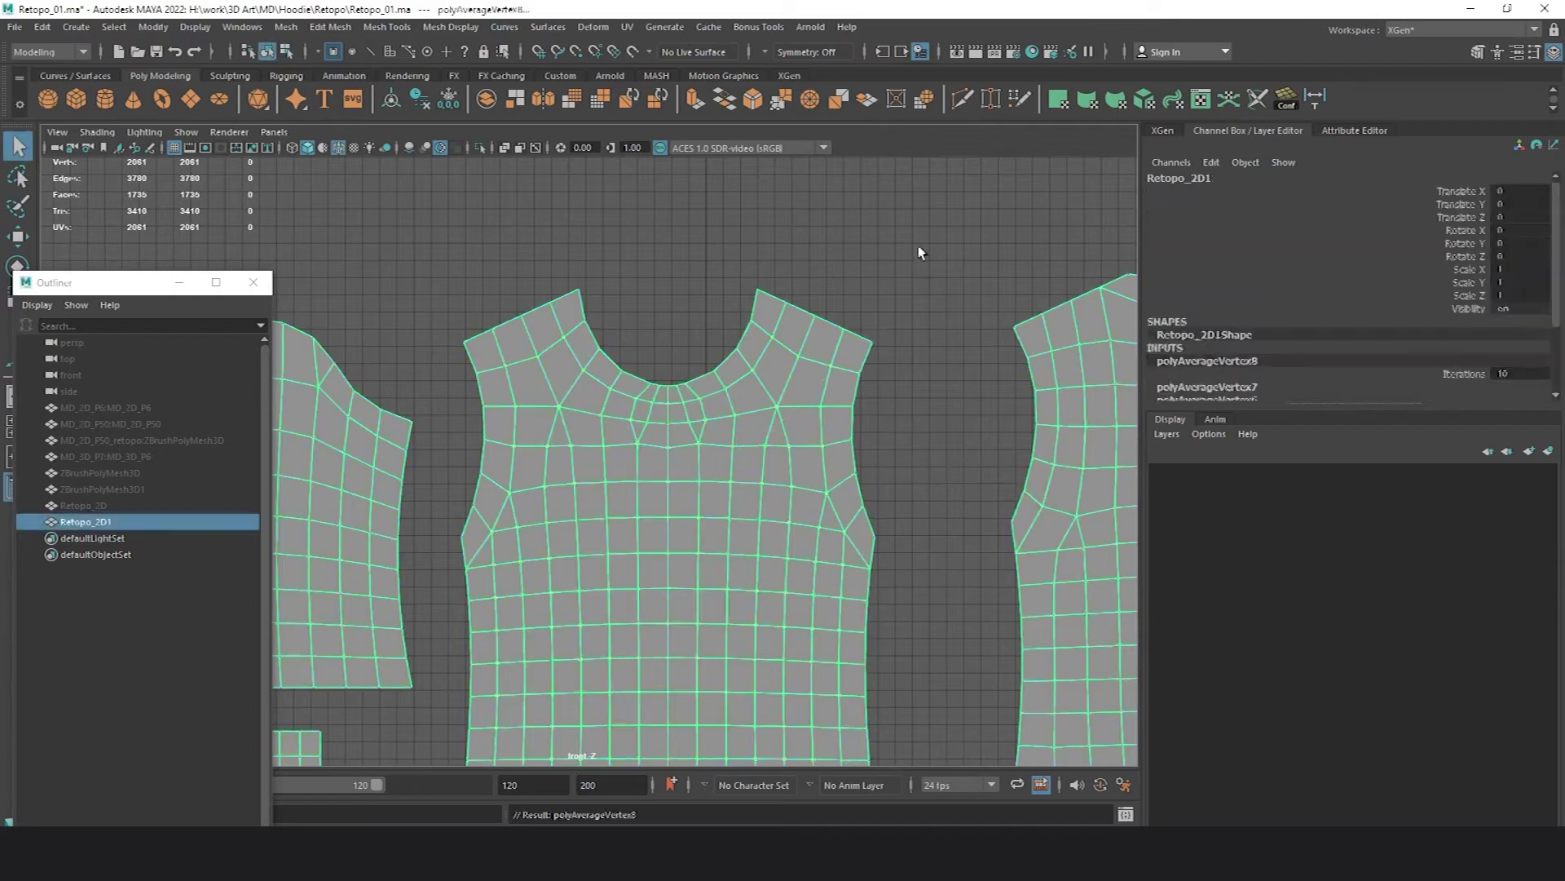
pyautogui.click(918, 252)
# - Cut a matching edge row below the neckline of the lower front body panel, between its two shoulder junction vertices
pyautogui.scroll(-3, 566, 454)
pyautogui.keyDown('alt'); pyautogui.moveTo(566, 453); pyautogui.dragTo(555, 289, button='middle'); pyautogui.keyUp('alt')
pyautogui.click(555, 289)
pyautogui.scroll(-5, 604, 504)
pyautogui.scroll(2, 604, 504)
pyautogui.keyDown('alt'); pyautogui.moveTo(604, 734); pyautogui.dragTo(637, 367, button='middle'); pyautogui.keyUp('alt')
pyautogui.scroll(3, 638, 366)
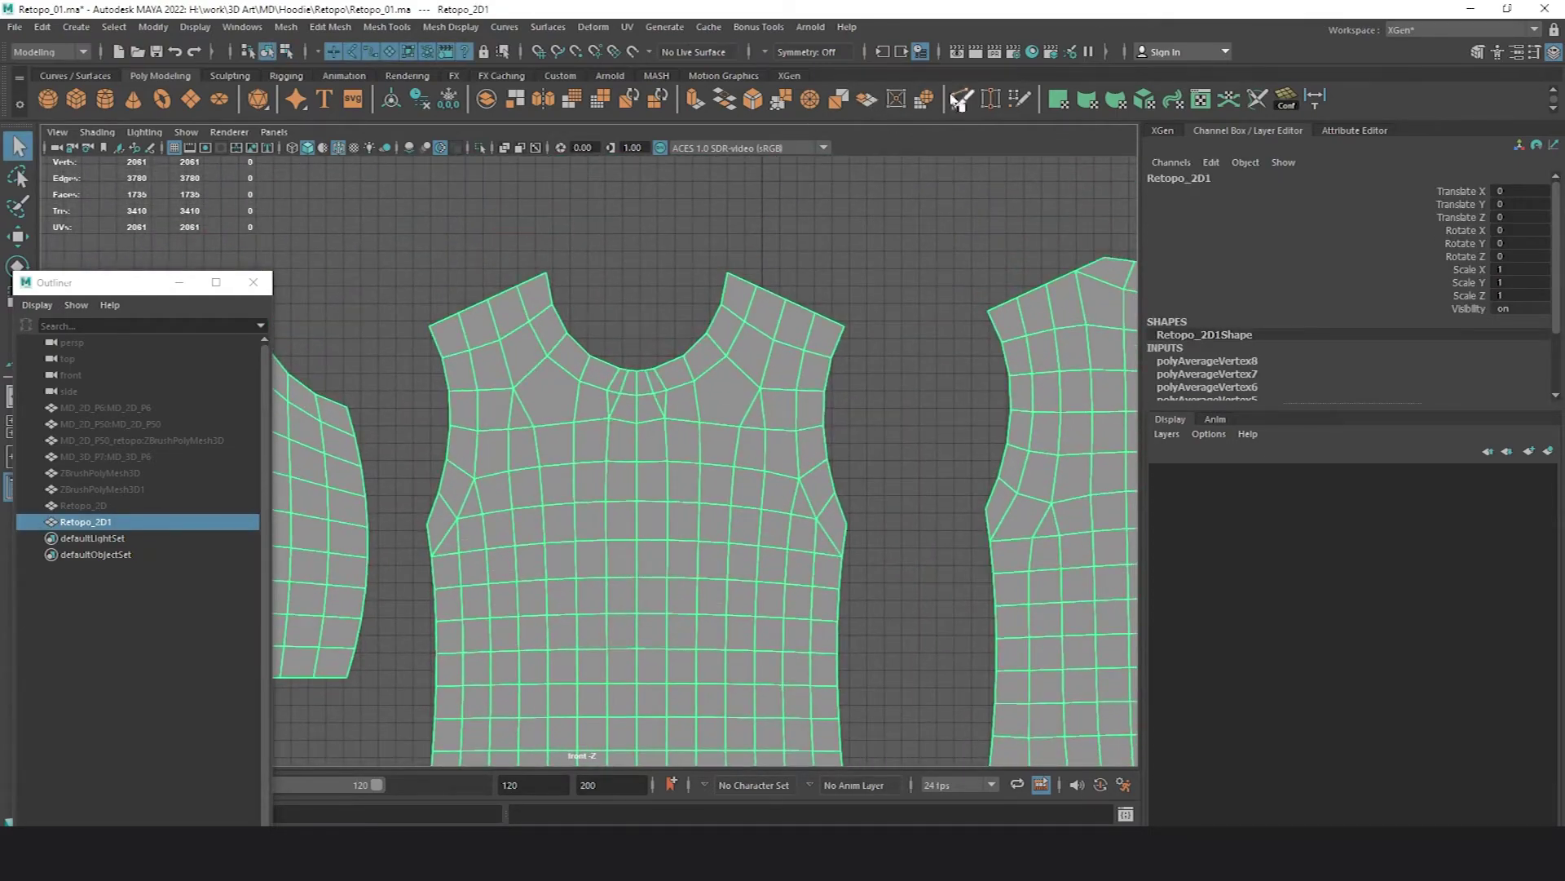
pyautogui.hotkey('ctrl', 'shift', 'x')
pyautogui.click(514, 388)
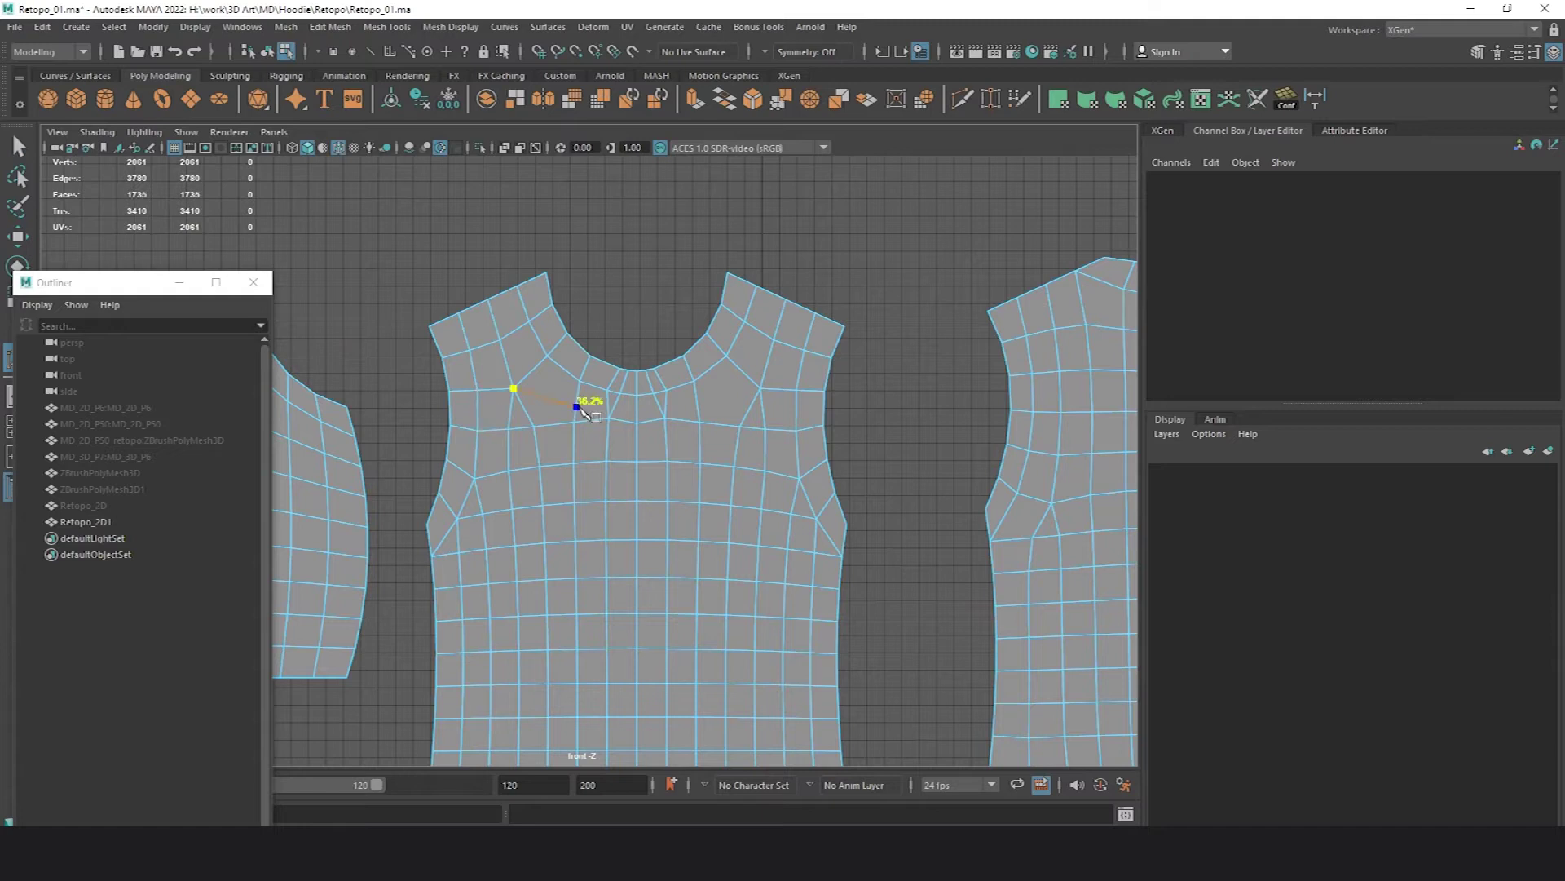
pyautogui.click(760, 388)
pyautogui.rightClick(814, 364)
# - Average the lower front panel's interior vertices repeatedly at 10 iterations and delete the mesh's construction history
pyautogui.press('q')
pyautogui.moveTo(820, 377); pyautogui.dragTo(783, 373, button='right')
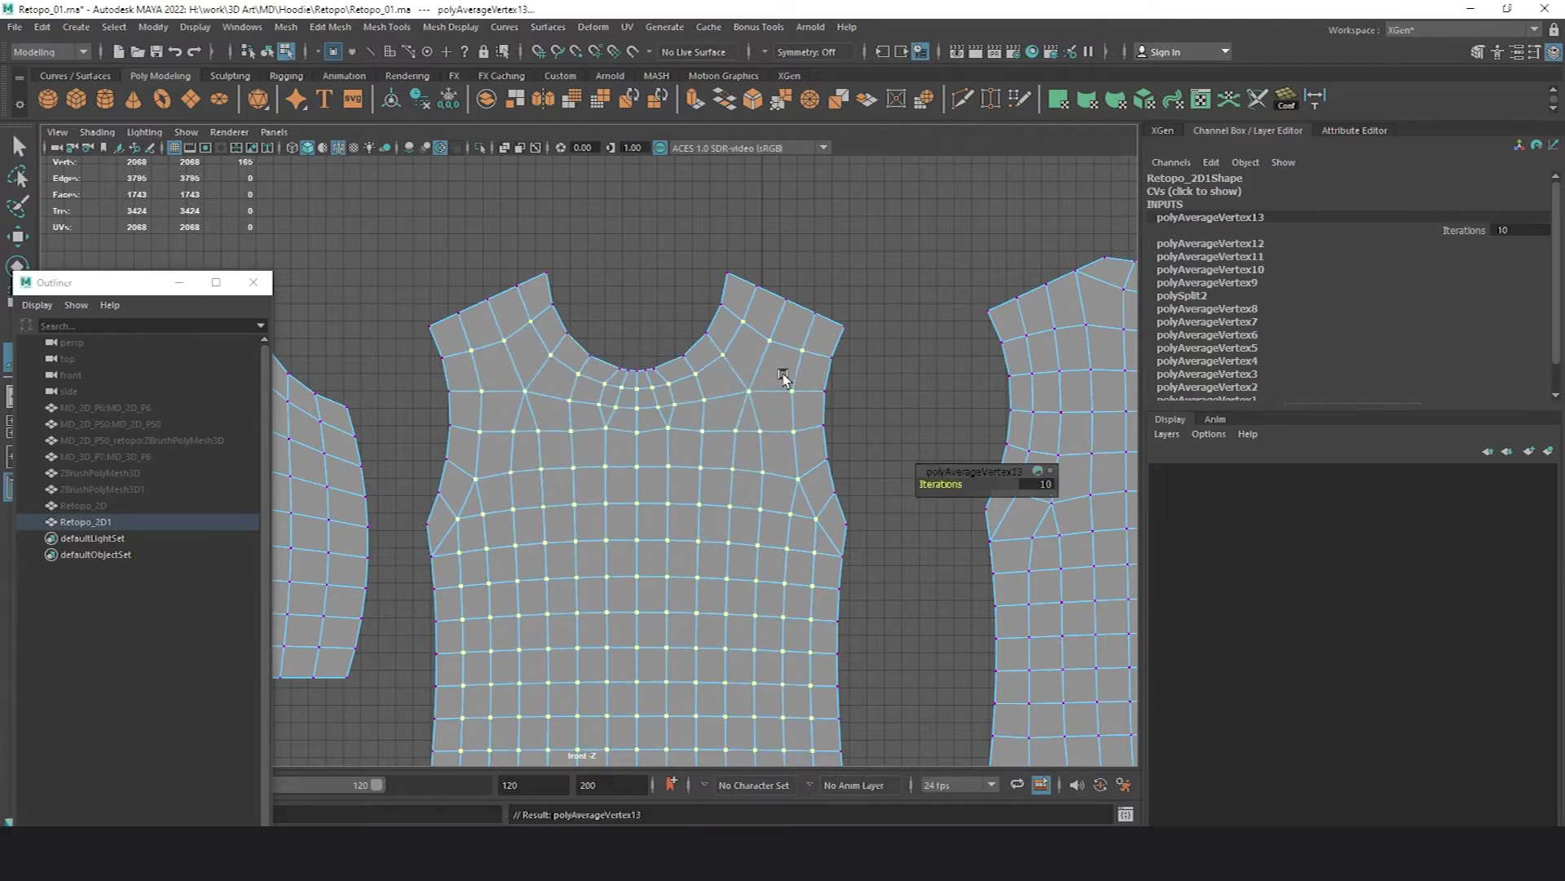
pyautogui.click(941, 218)
pyautogui.scroll(-4, 746, 392)
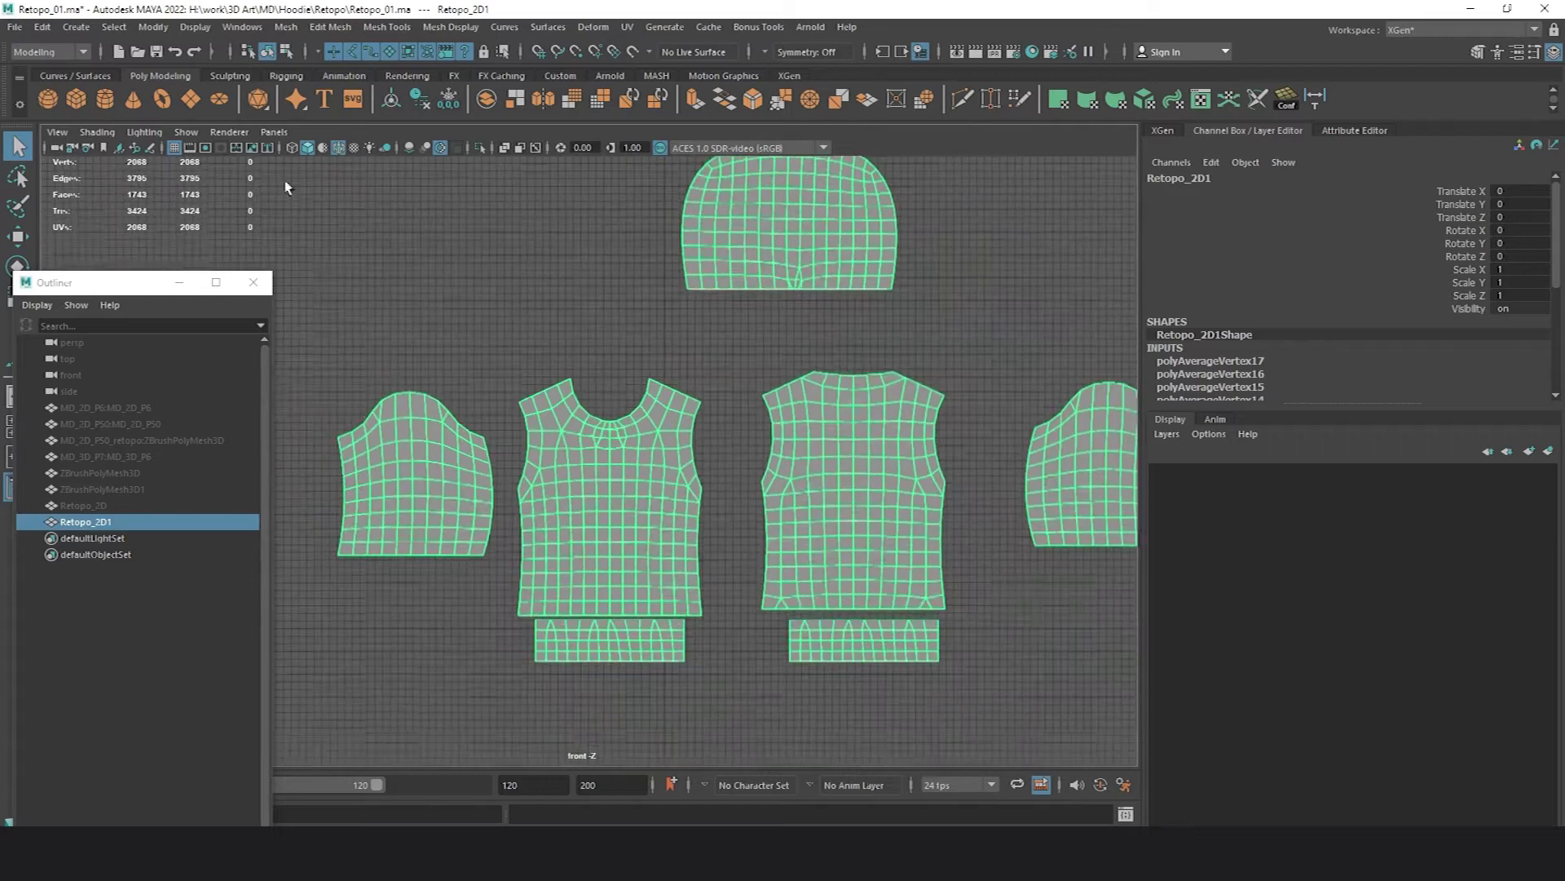
pyautogui.click(421, 103)
pyautogui.click(326, 252)
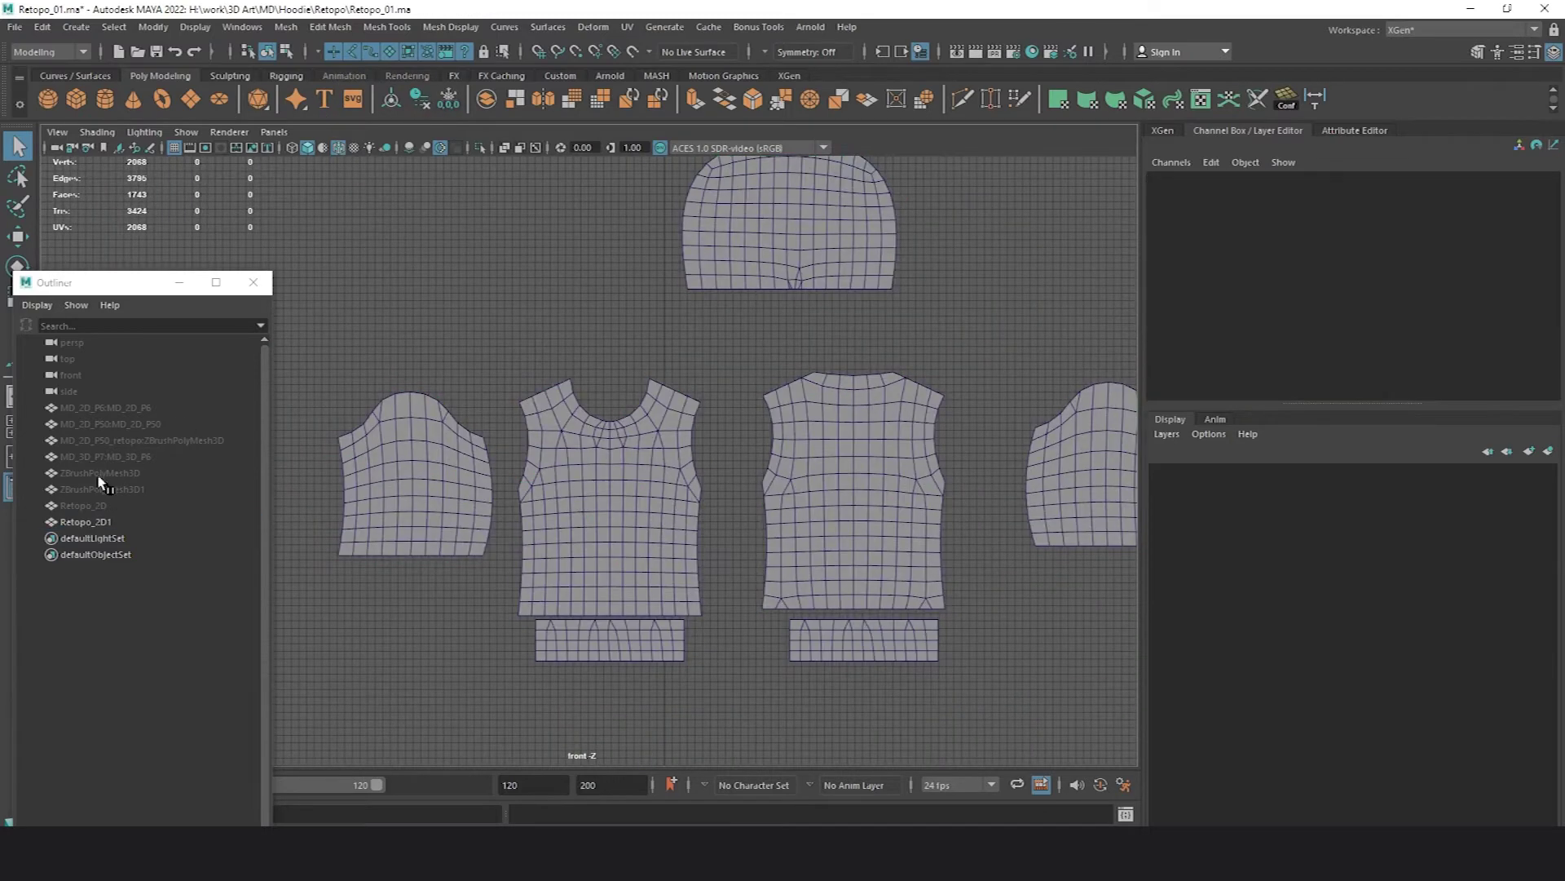
# - Delete the old hidden Retopo_2D mesh and rename the edited copy Retopo_2D1 as Retopo_2D
pyautogui.click(93, 520)
pyautogui.click(92, 506)
pyautogui.press('Delete')
pyautogui.doubleClick(140, 506)
pyautogui.press('BackSpace')
pyautogui.press('Return')
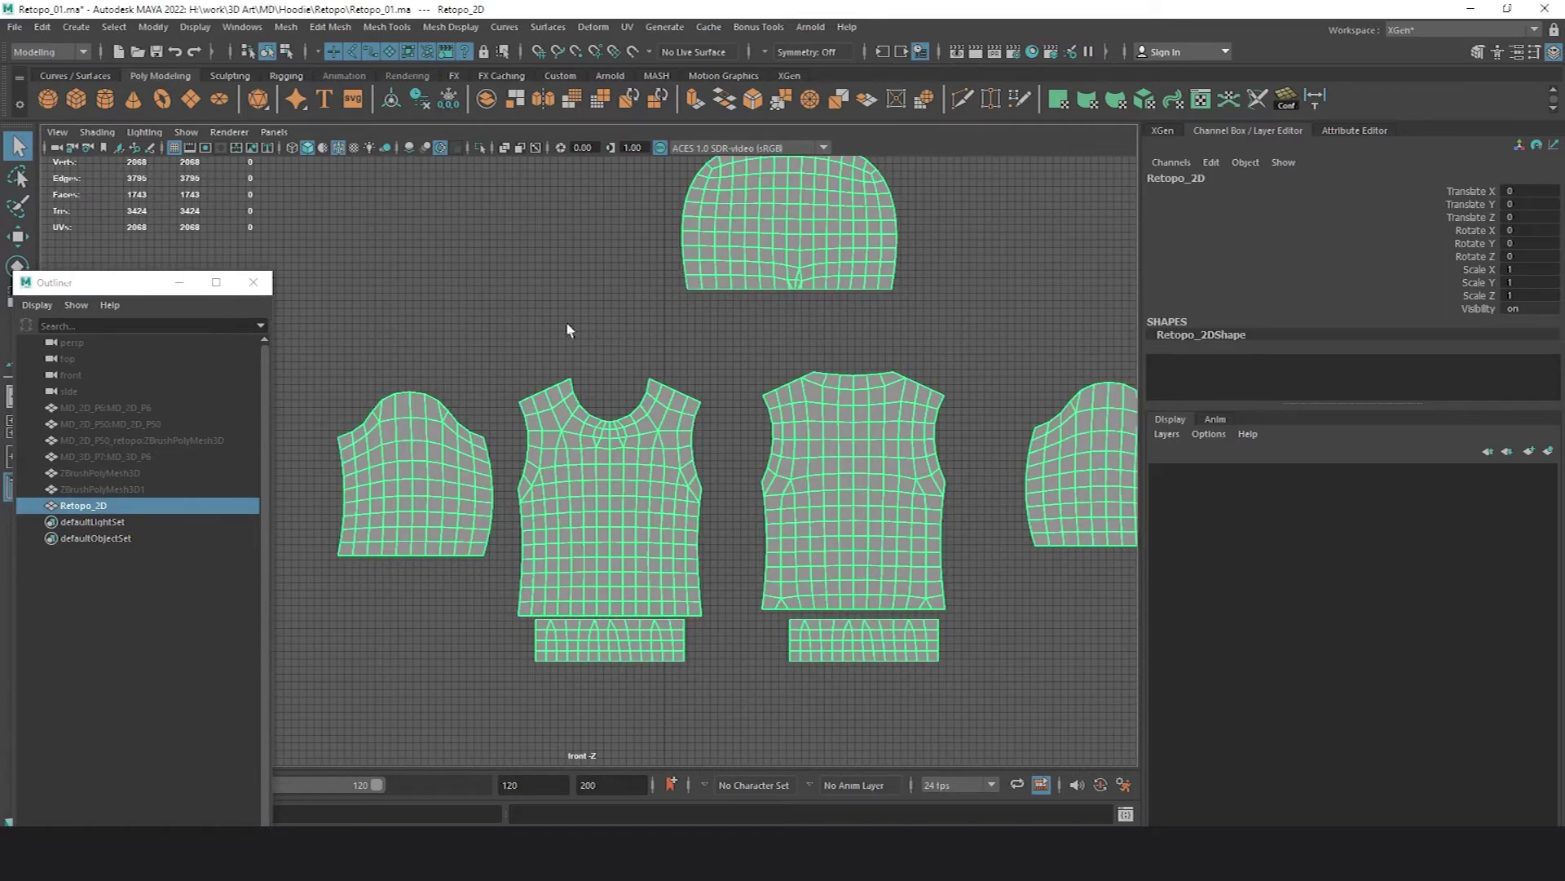
# - Examine the quad grids across the upper and lower sets of hoodie panels
pyautogui.scroll(-6, 492, 285)
pyautogui.keyDown('alt'); pyautogui.moveTo(774, 285); pyautogui.dragTo(741, 441, button='middle'); pyautogui.keyUp('alt')
pyautogui.click(609, 416)
pyautogui.scroll(3, 620, 392)
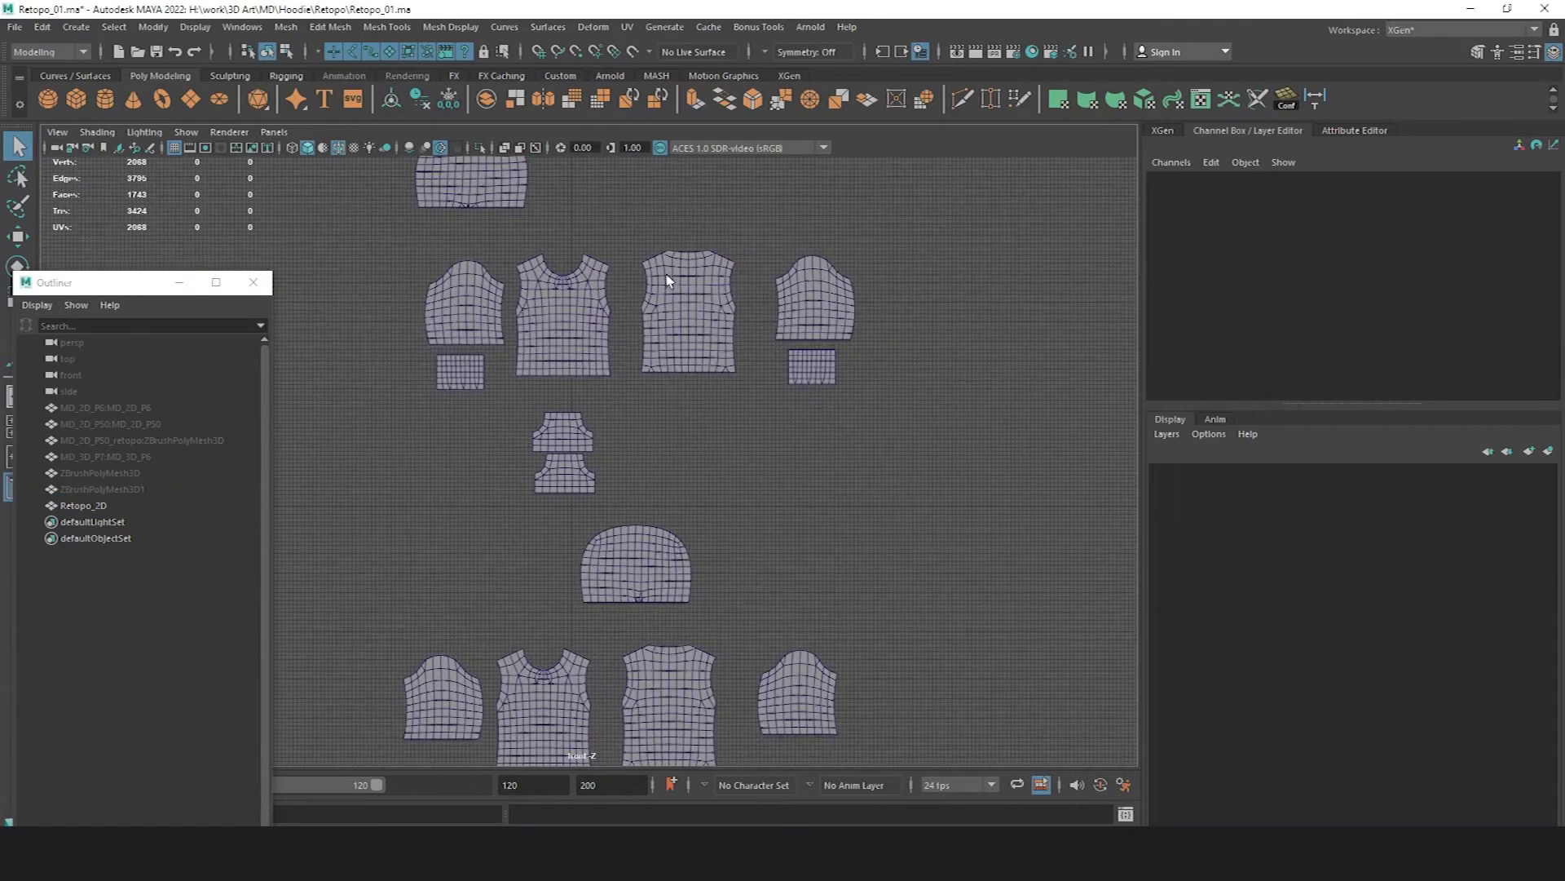
pyautogui.scroll(-2, 671, 276)
pyautogui.keyDown('alt'); pyautogui.moveTo(547, 325); pyautogui.dragTo(552, 310, button='middle'); pyautogui.keyUp('alt')
pyautogui.scroll(2, 587, 331)
pyautogui.keyDown('alt'); pyautogui.moveTo(470, 278); pyautogui.dragTo(521, 401, button='middle'); pyautogui.keyUp('alt')
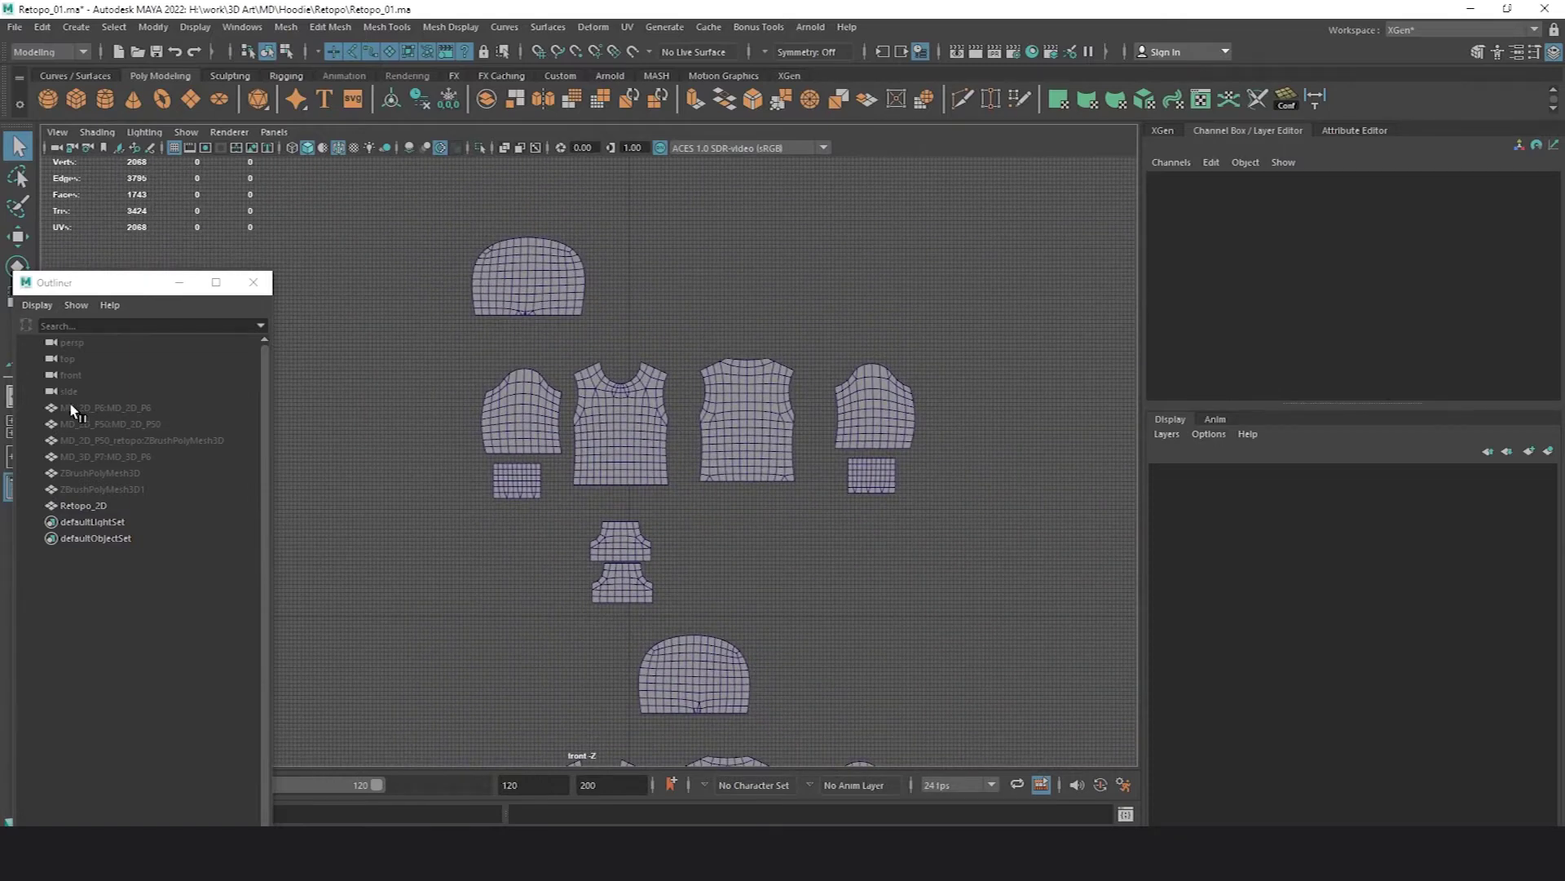
# - Transfer attributes from the hidden MD_2D_P6 pattern mesh to the updated Retopo_2D mesh and close the transfer options
pyautogui.click(106, 407)
pyautogui.keyDown('ctrl'); pyautogui.click(109, 506); pyautogui.keyUp('ctrl')
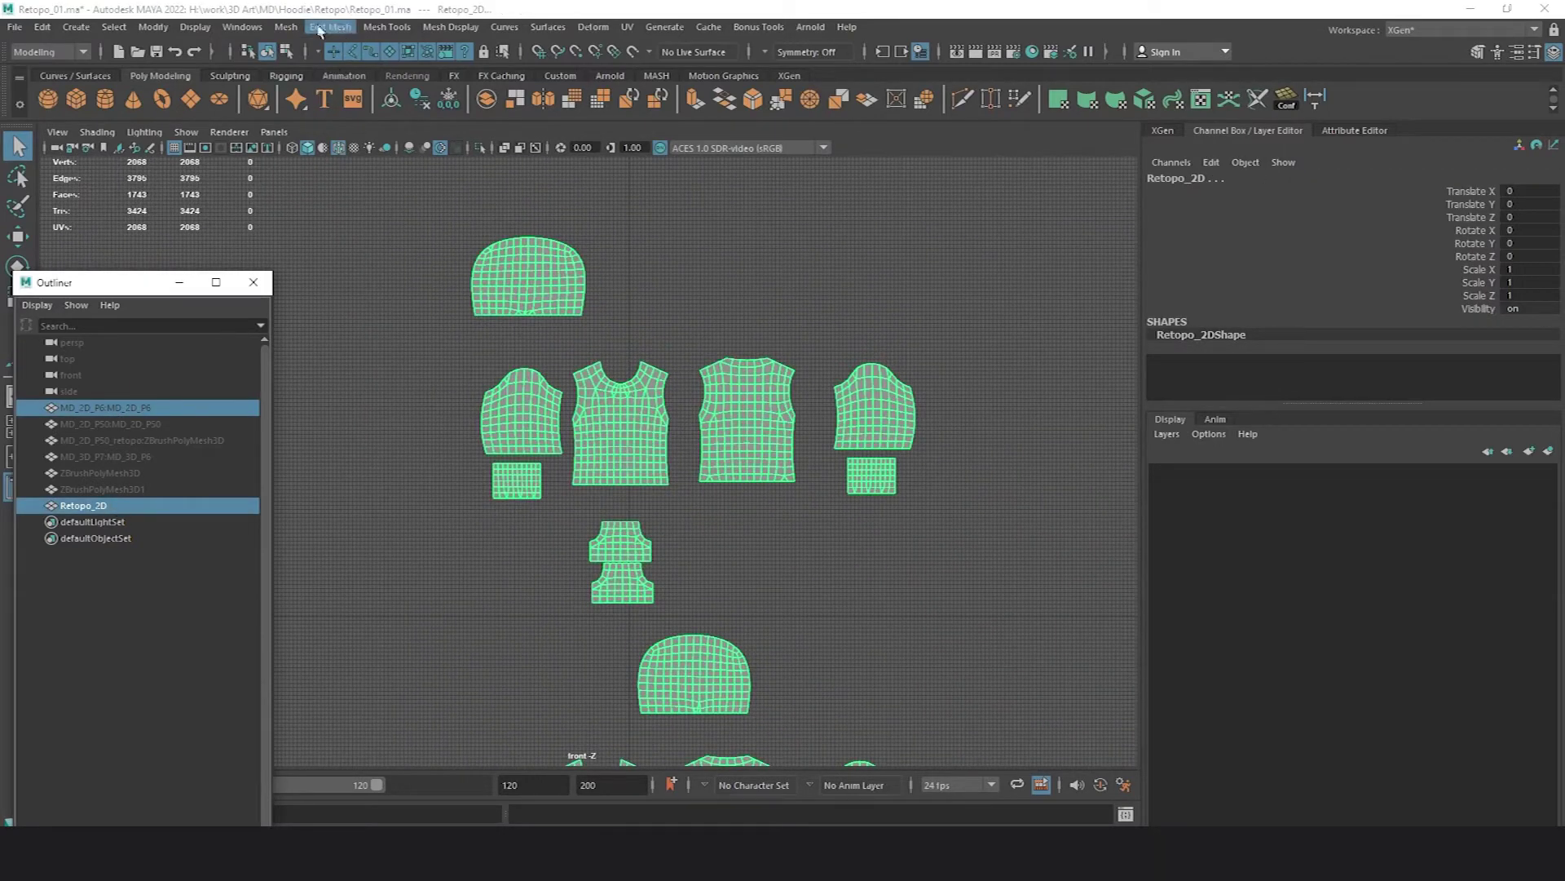
pyautogui.click(286, 27)
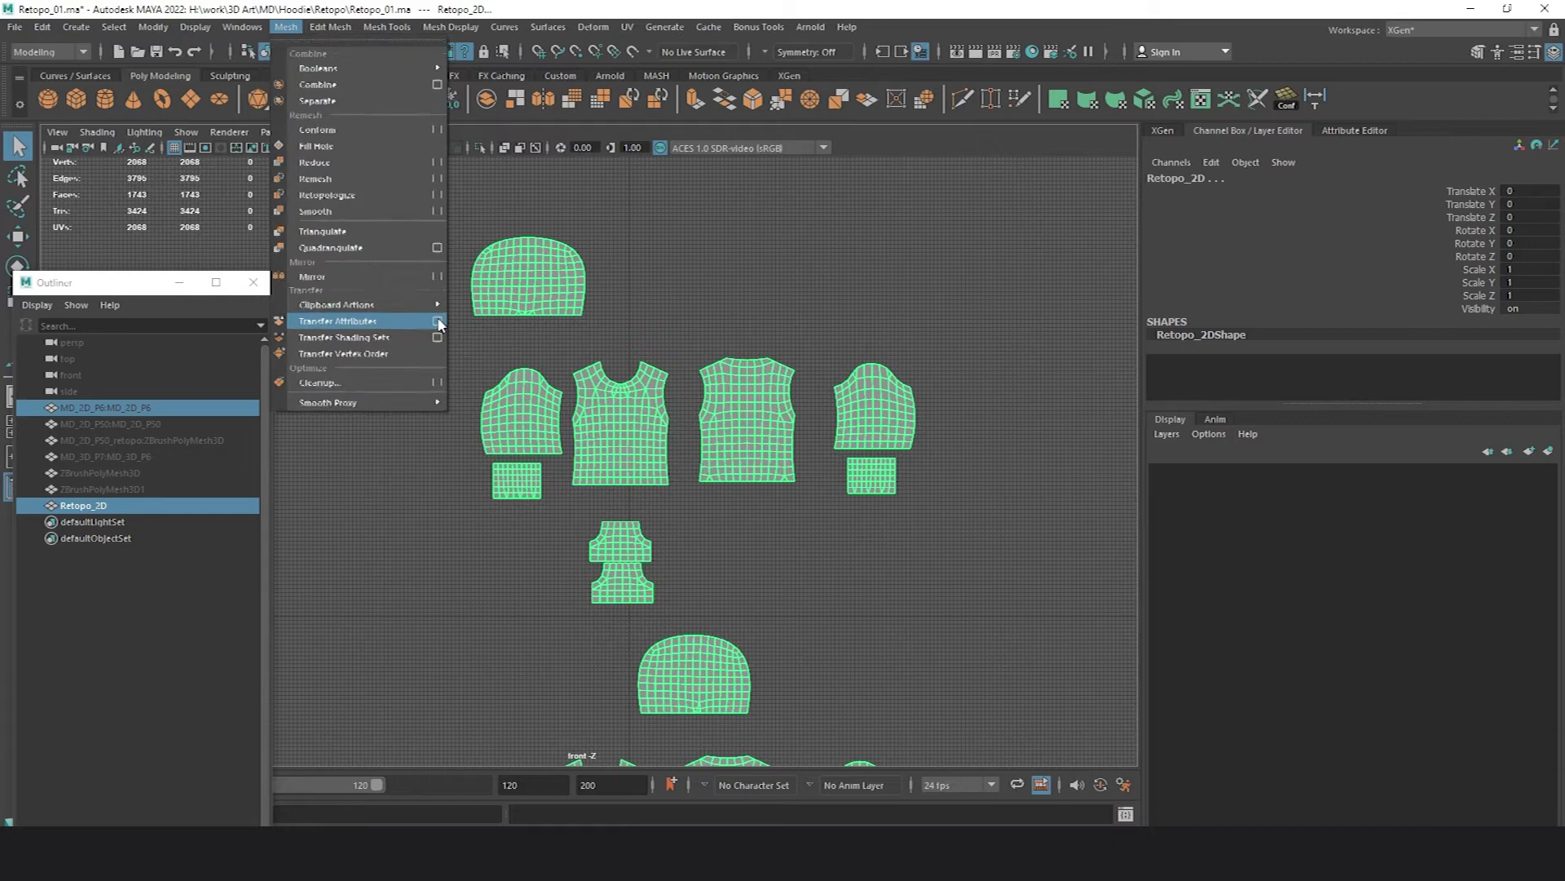
pyautogui.click(438, 322)
pyautogui.click(194, 445)
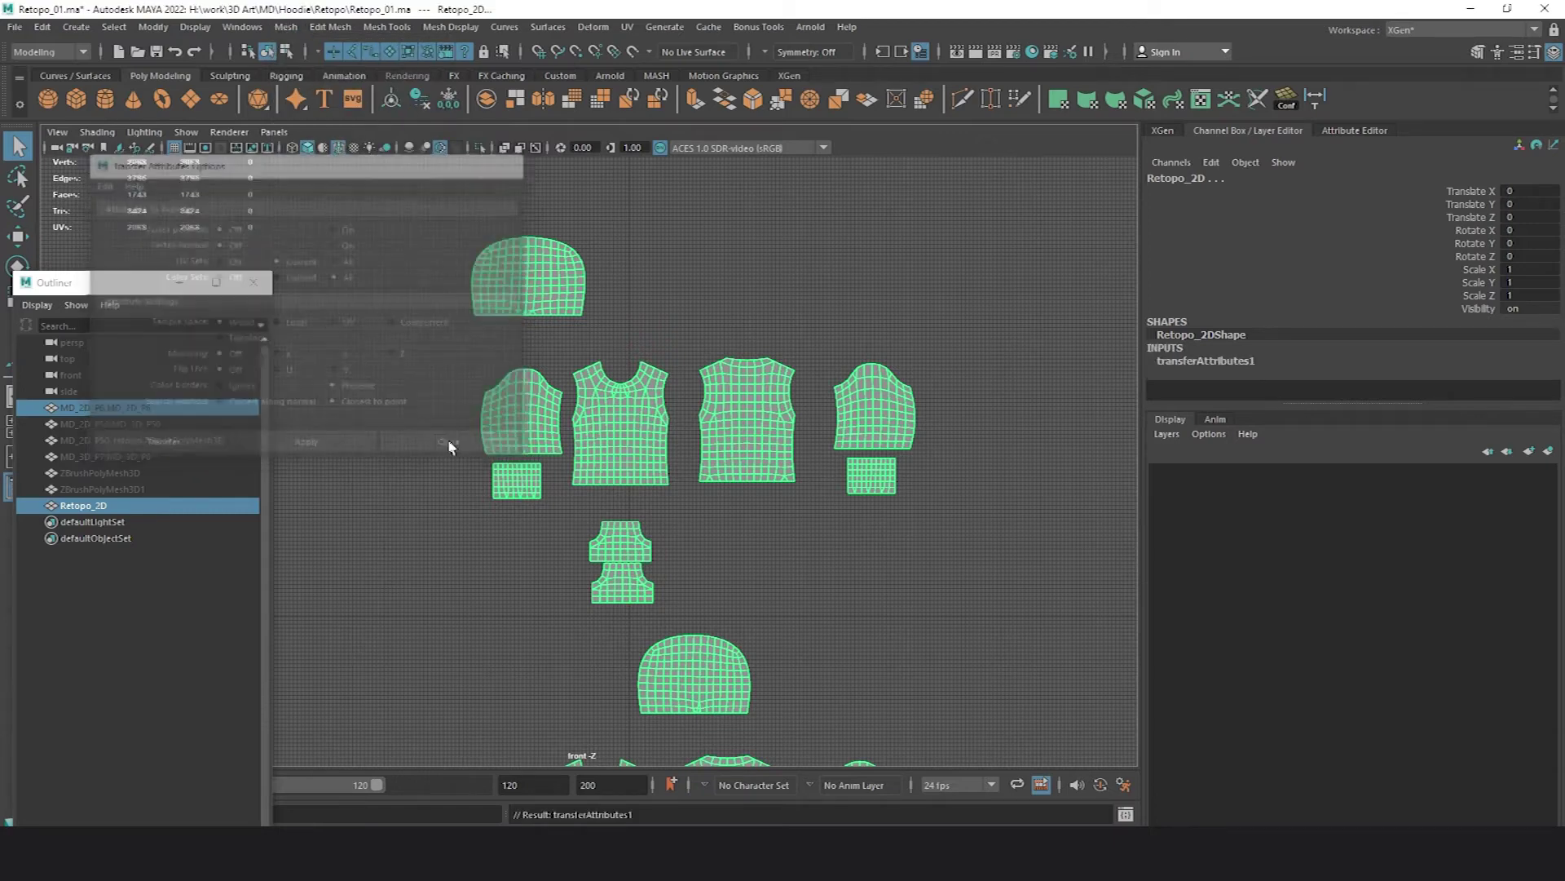
# - Delete Retopo_2D's construction history and save the scene
pyautogui.click(92, 505)
pyautogui.scroll(-4, 391, 319)
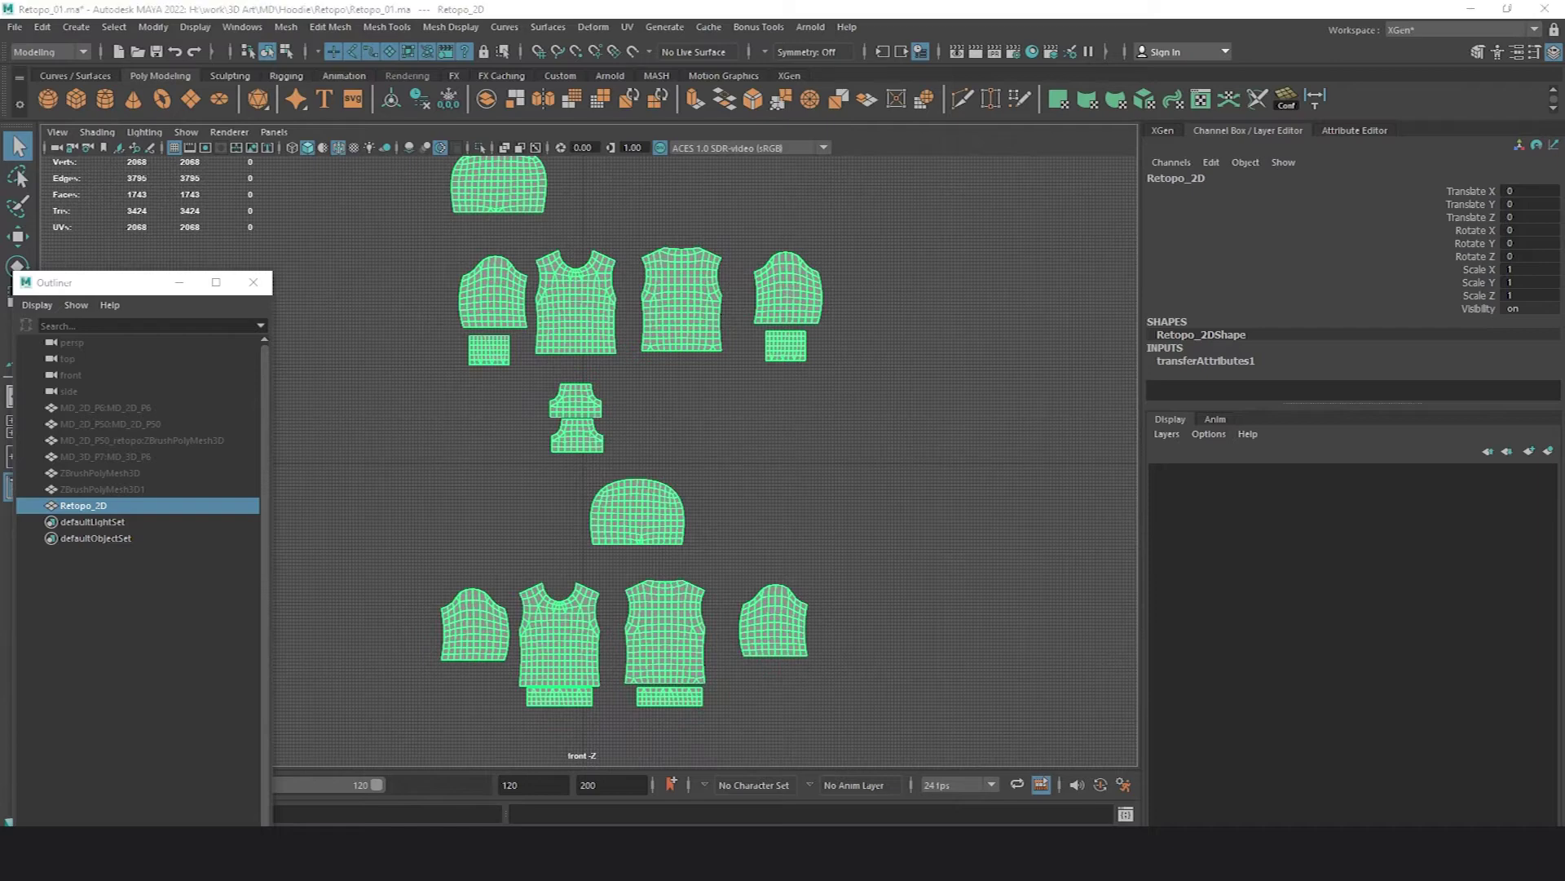
pyautogui.keyDown('alt'); pyautogui.moveTo(780, 280); pyautogui.dragTo(804, 311, button='middle'); pyautogui.keyUp('alt')
pyautogui.click(449, 100)
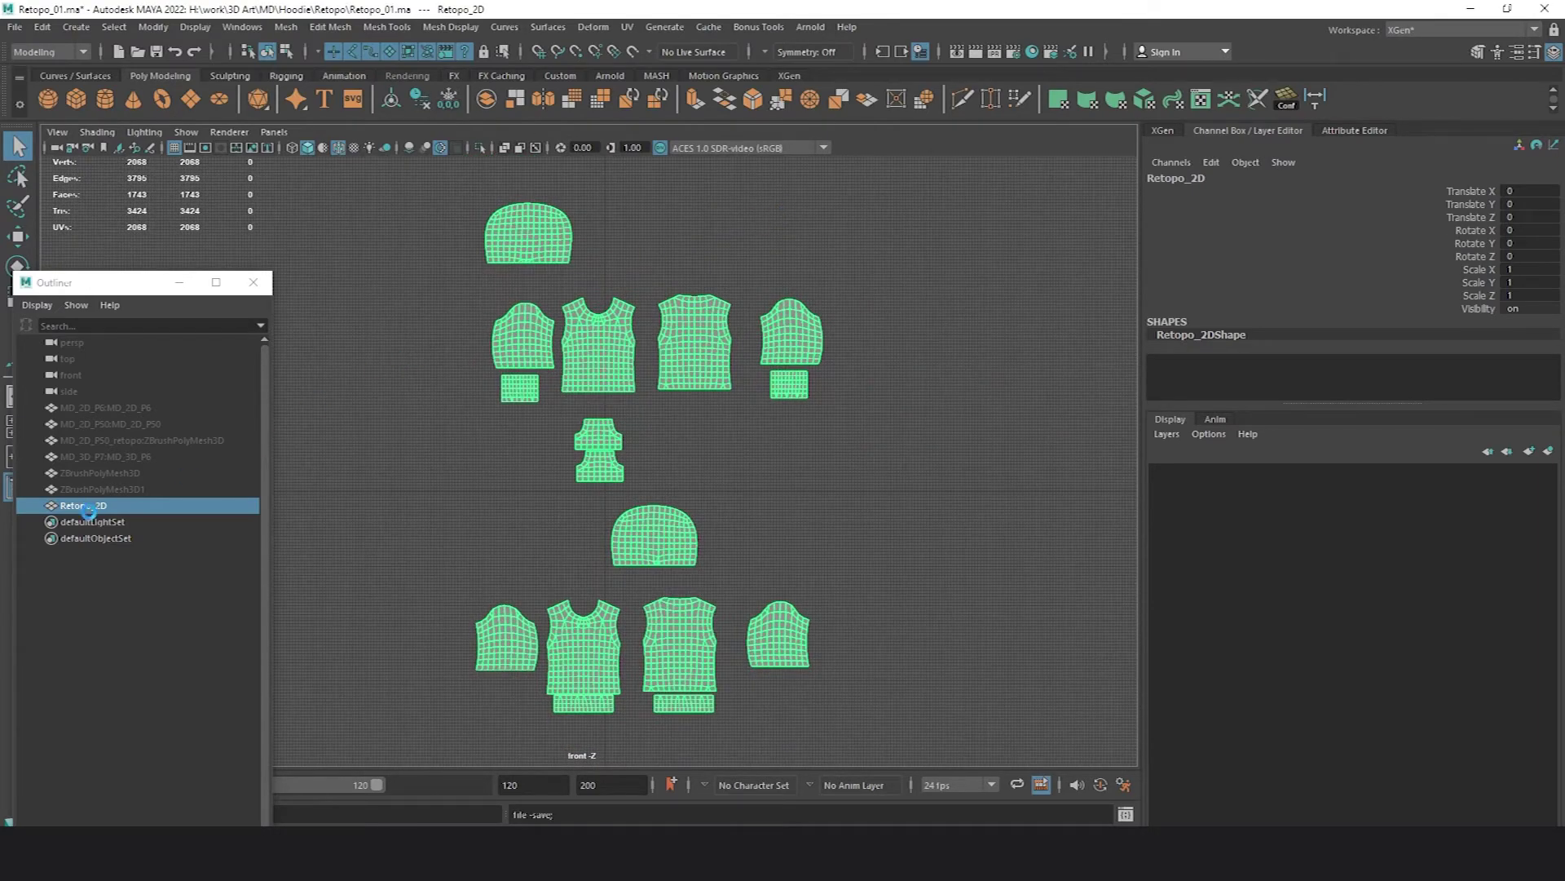
# - Duplicate the finished Retopo_2D mesh, hide the original, and select the copy Retopo_2D1
pyautogui.hotkey('ctrl', 'd')
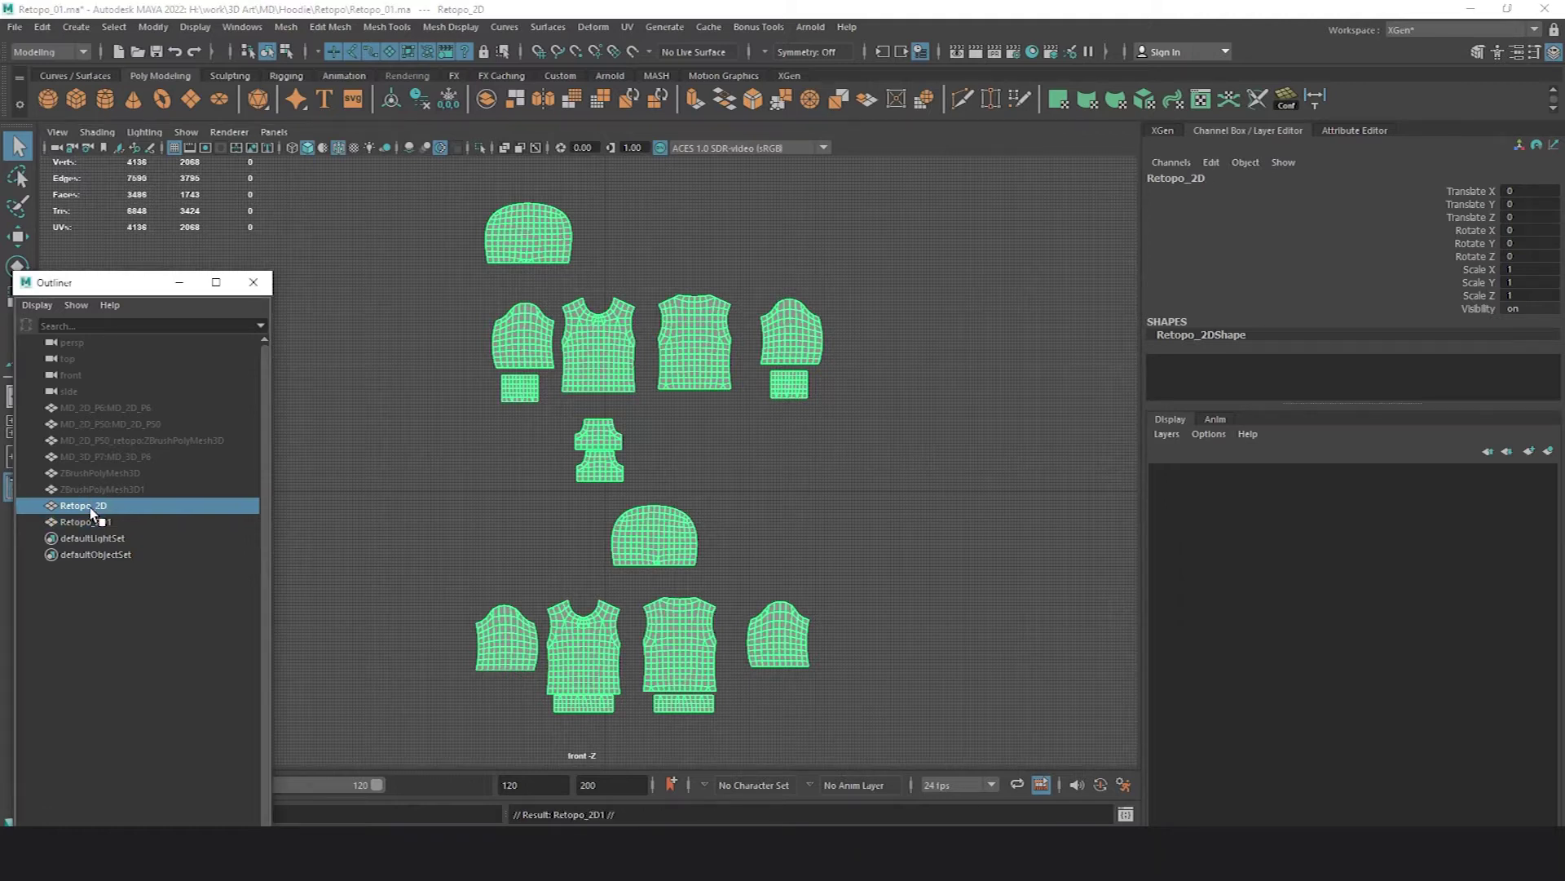
pyautogui.hotkey('ctrl', 'h')
pyautogui.click(94, 521)
pyautogui.doubleClick(145, 521)
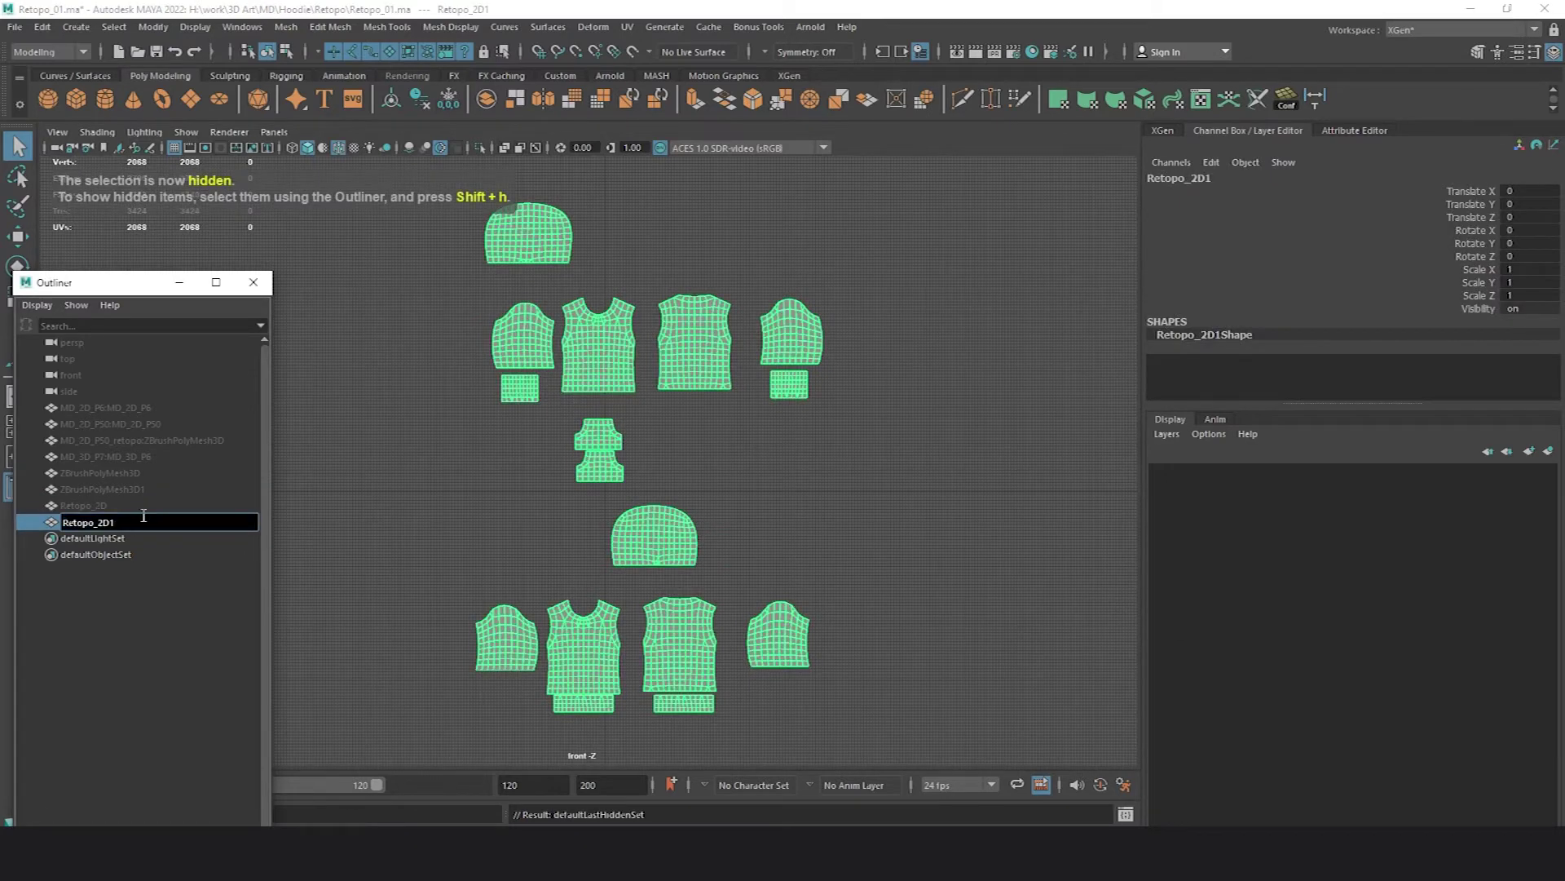
pyautogui.click(145, 522)
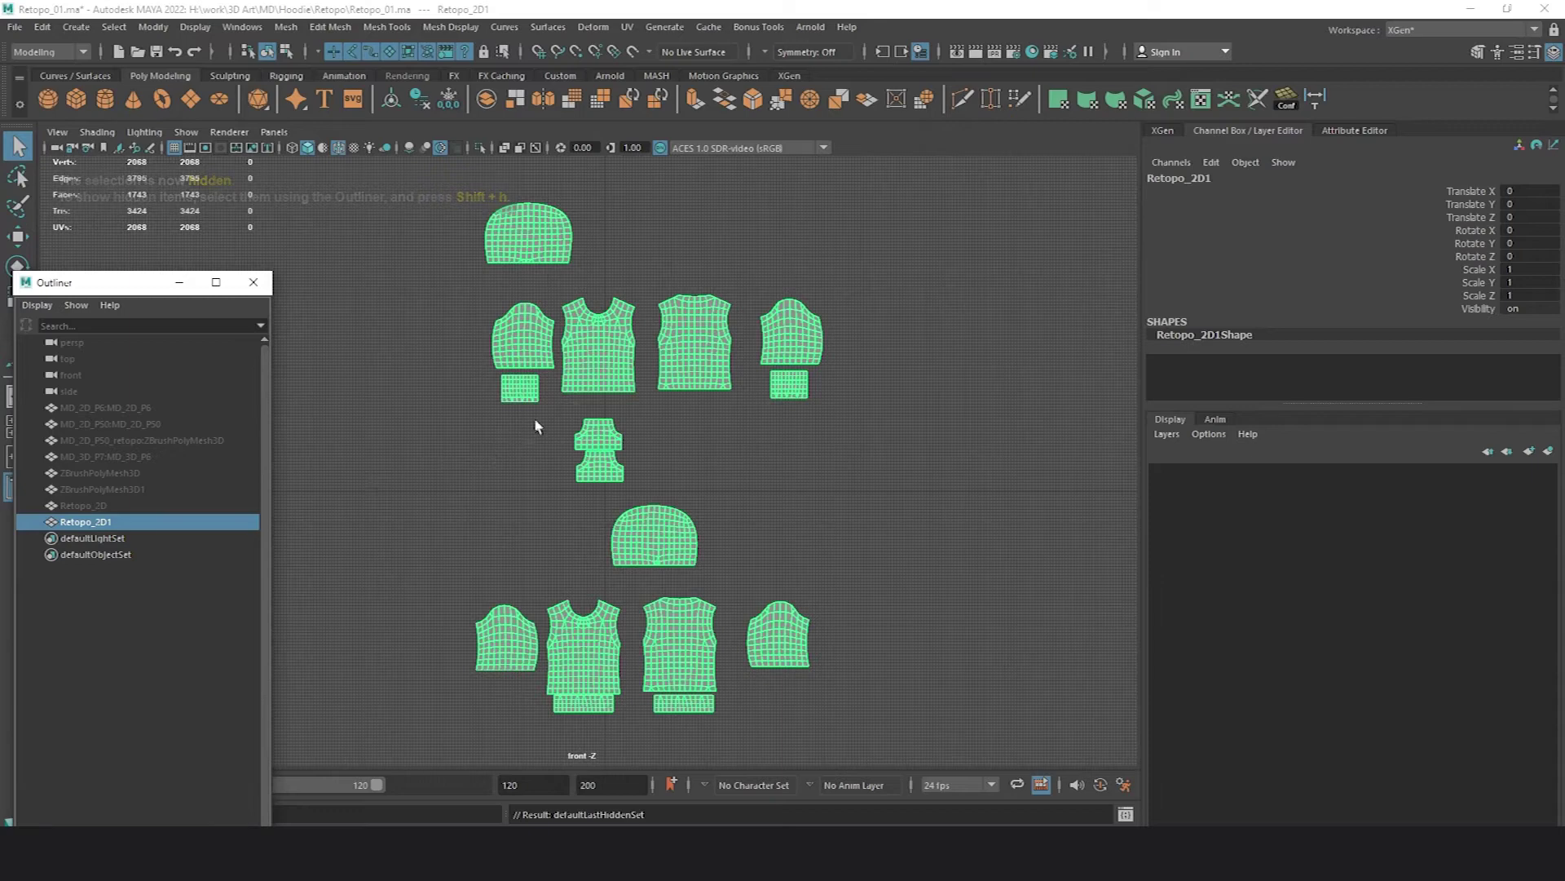
# - Smooth the flat mesh copy Retopo_2D3 with one division in the perspective view
pyautogui.click(644, 404)
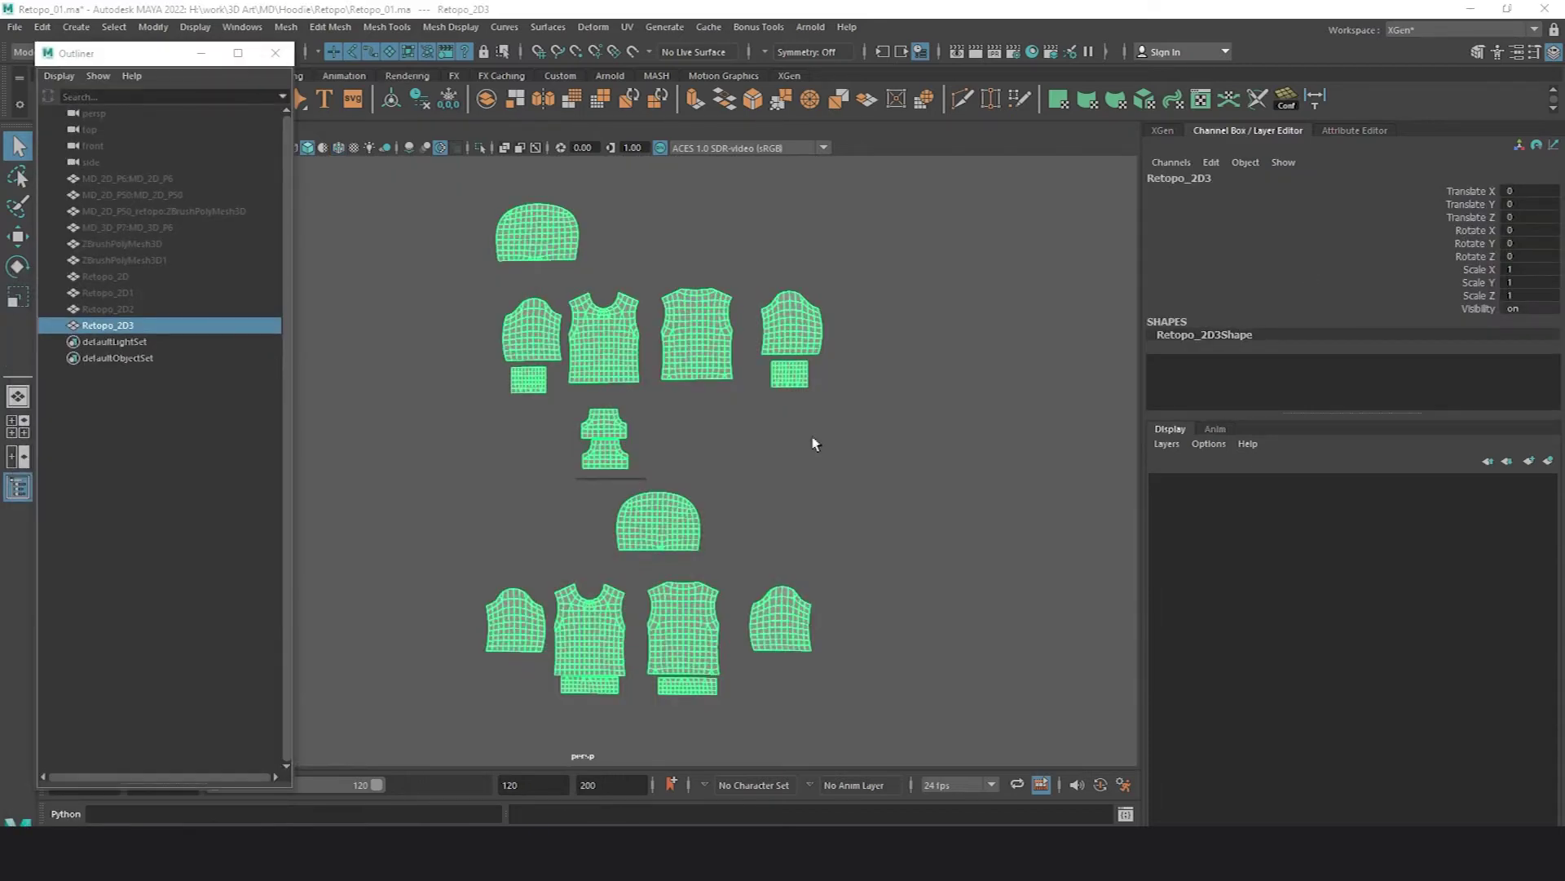
pyautogui.keyDown('alt'); pyautogui.moveTo(813, 443); pyautogui.dragTo(839, 513, button='right'); pyautogui.keyUp('alt')
pyautogui.click(816, 503)
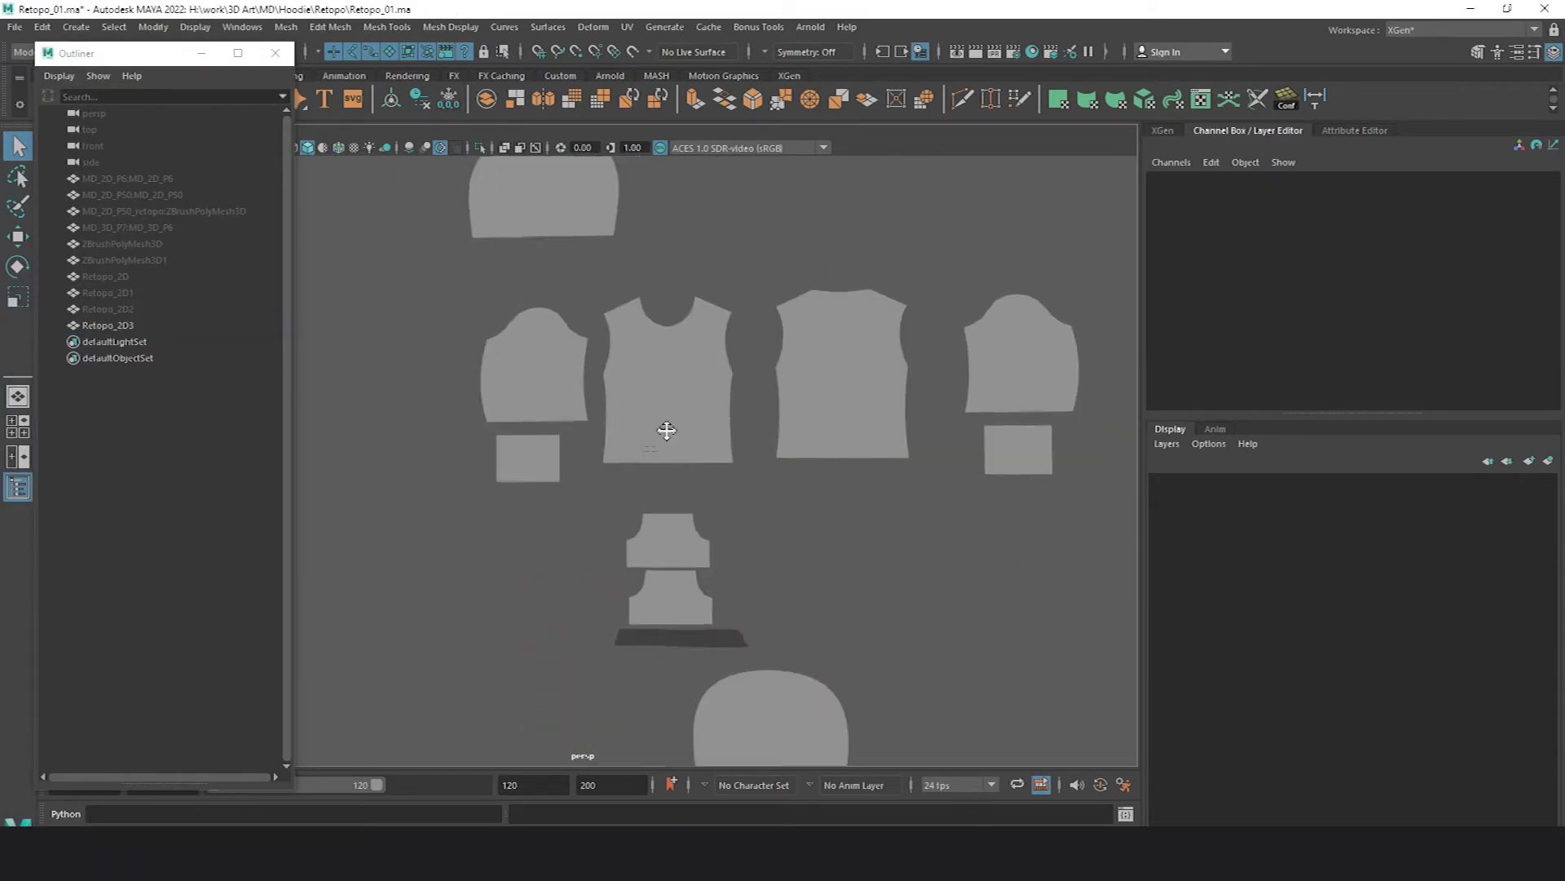
pyautogui.keyDown('alt'); pyautogui.moveTo(696, 399); pyautogui.dragTo(716, 314, button='right'); pyautogui.keyUp('alt')
pyautogui.keyDown('alt'); pyautogui.moveTo(715, 314); pyautogui.dragTo(615, 491, button='middle'); pyautogui.keyUp('alt')
pyautogui.click(614, 492)
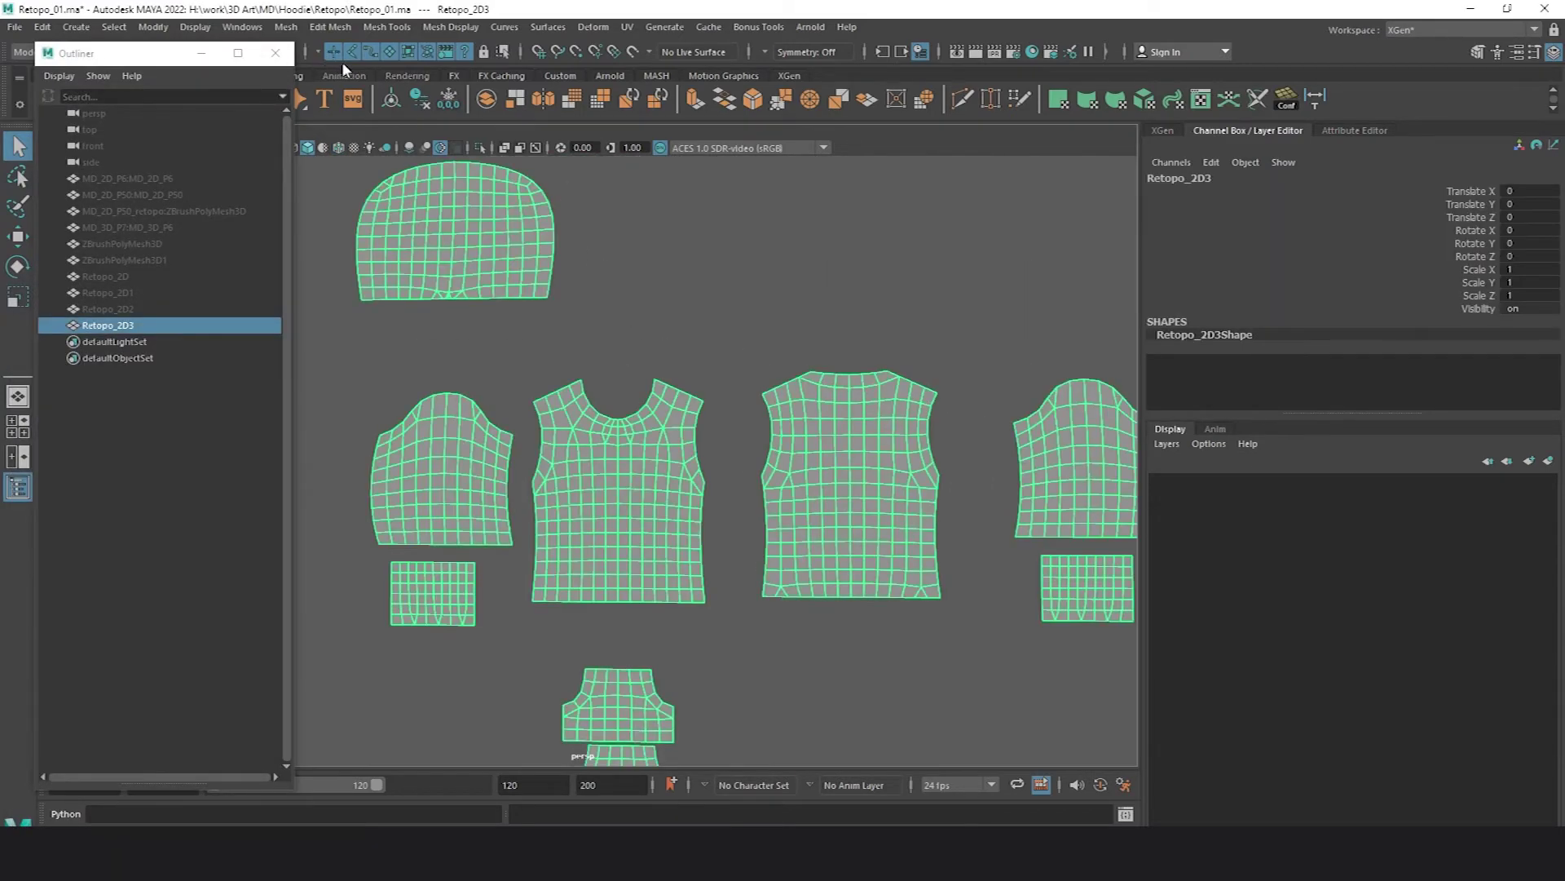
pyautogui.click(292, 29)
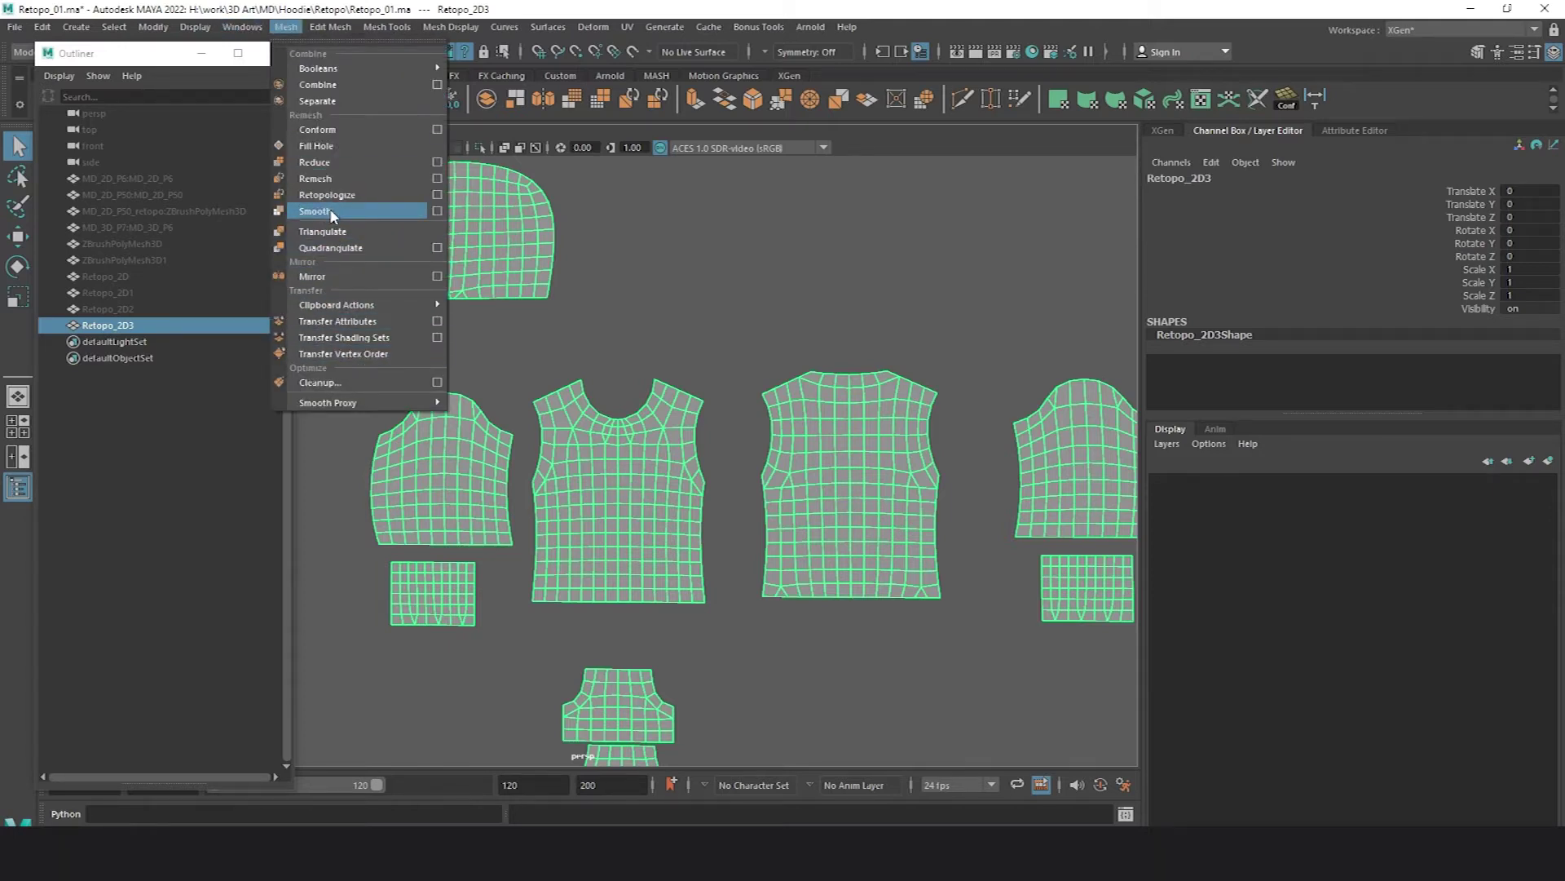
pyautogui.click(330, 210)
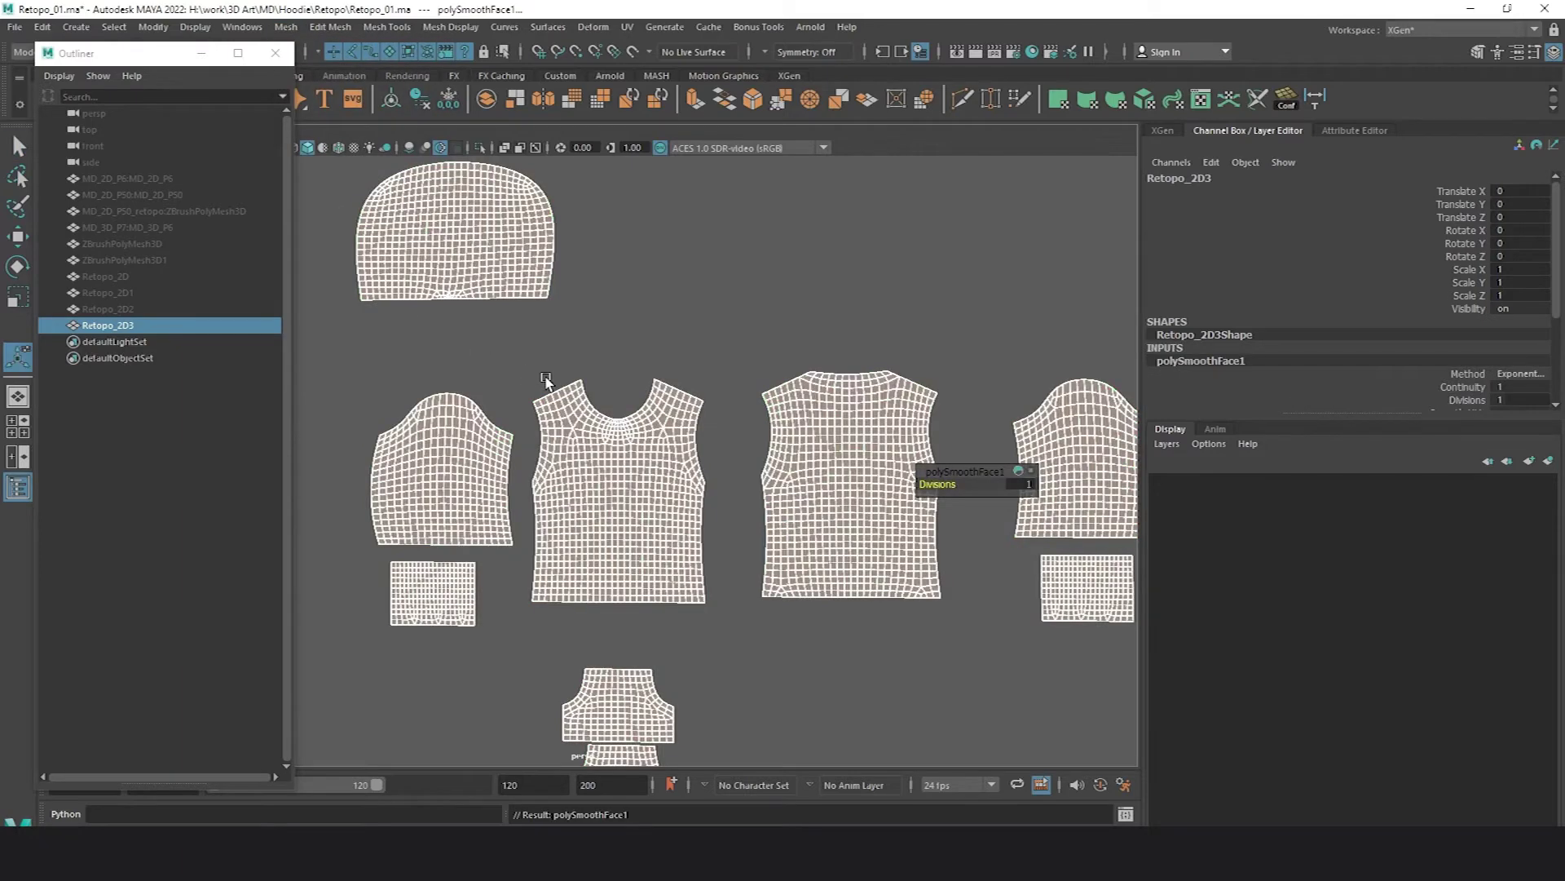
# - Examine the density of the smoothed Retopo_2D3 panels across the whole flat layout
pyautogui.keyDown('alt'); pyautogui.moveTo(756, 400); pyautogui.dragTo(570, 400, button='right'); pyautogui.keyUp('alt')
pyautogui.click(874, 399)
pyautogui.keyDown('alt'); pyautogui.moveTo(874, 398); pyautogui.dragTo(815, 375, button='right'); pyautogui.keyUp('alt')
pyautogui.press('q')
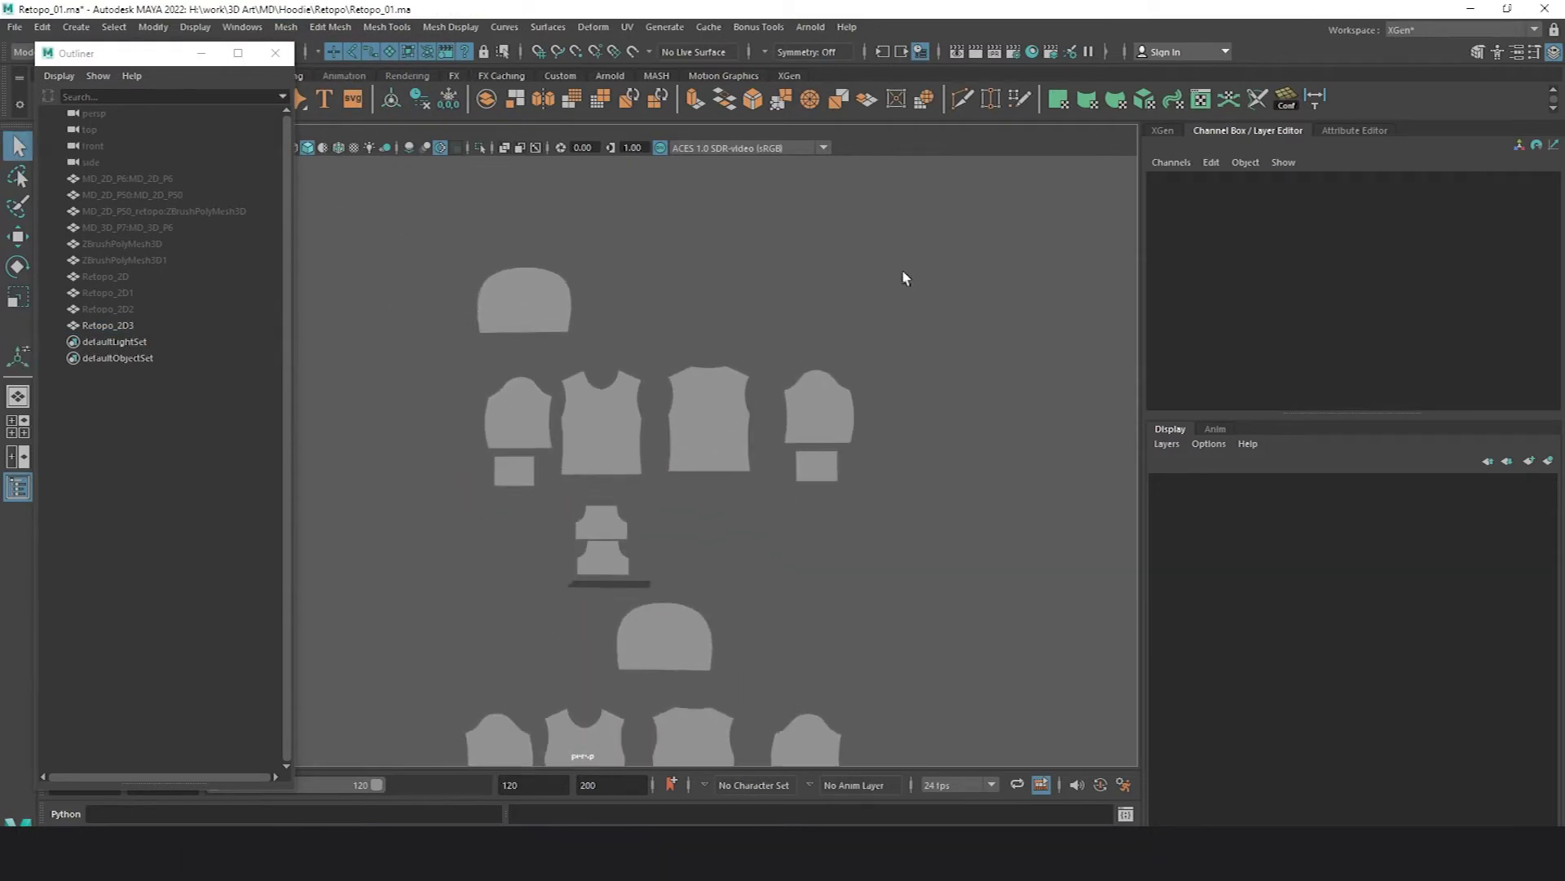
pyautogui.click(788, 422)
pyautogui.scroll(-3, 524, 339)
pyautogui.scroll(3, 776, 437)
pyautogui.scroll(-2, 485, 366)
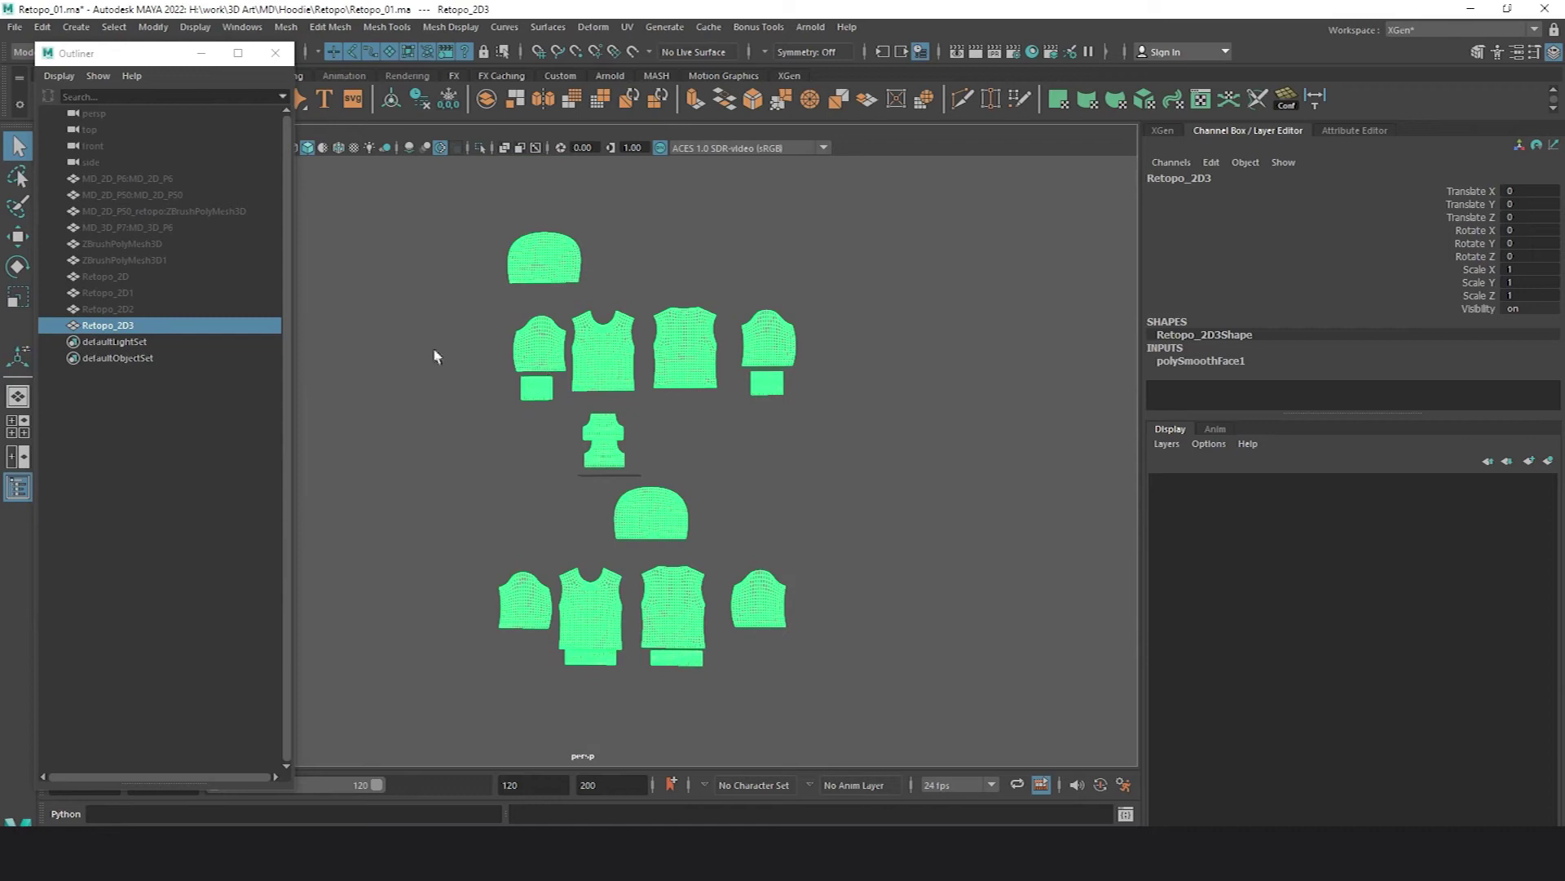
# - Show the hidden 3D garment mesh MD_3D_P7:MD_3D_P6 together with the flat Retopo_2D3 panels
pyautogui.click(151, 228)
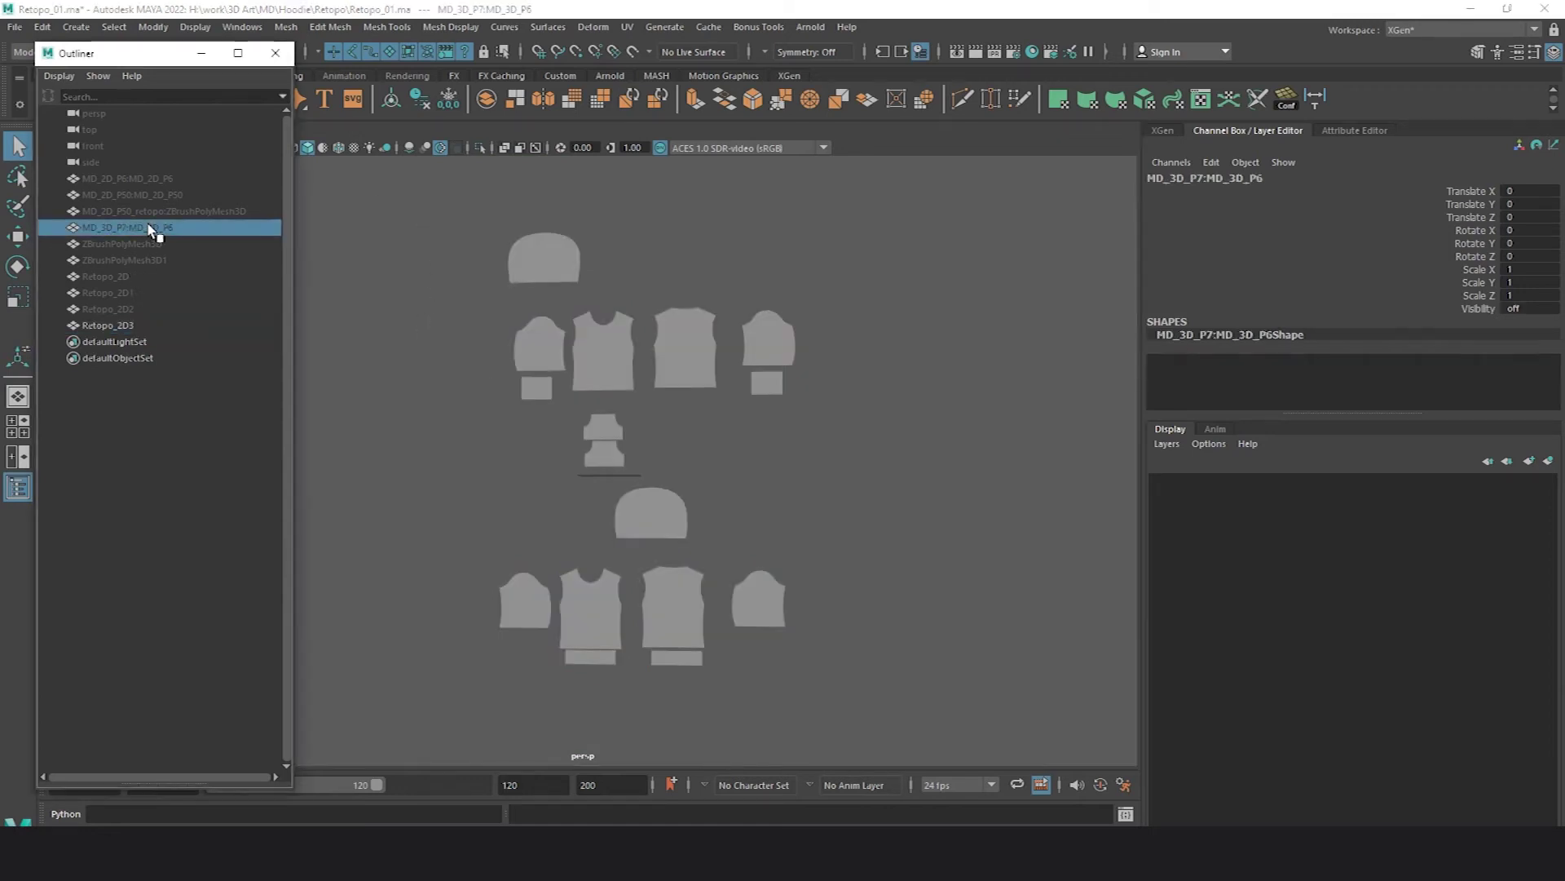
pyautogui.hotkey('shift', 'h')
pyautogui.keyDown('alt'); pyautogui.moveTo(574, 330); pyautogui.dragTo(584, 463, button='middle'); pyautogui.keyUp('alt')
pyautogui.keyDown('alt'); pyautogui.moveTo(583, 463); pyautogui.dragTo(807, 300, button='right'); pyautogui.keyUp('alt')
pyautogui.click(807, 301)
pyautogui.keyDown('alt'); pyautogui.moveTo(807, 301); pyautogui.dragTo(665, 434); pyautogui.keyUp('alt')
# - Select the smoothed flat mesh Retopo_2D3 and delete its construction history
pyautogui.click(663, 439)
pyautogui.keyDown('shift'); pyautogui.click(619, 522); pyautogui.keyUp('shift')
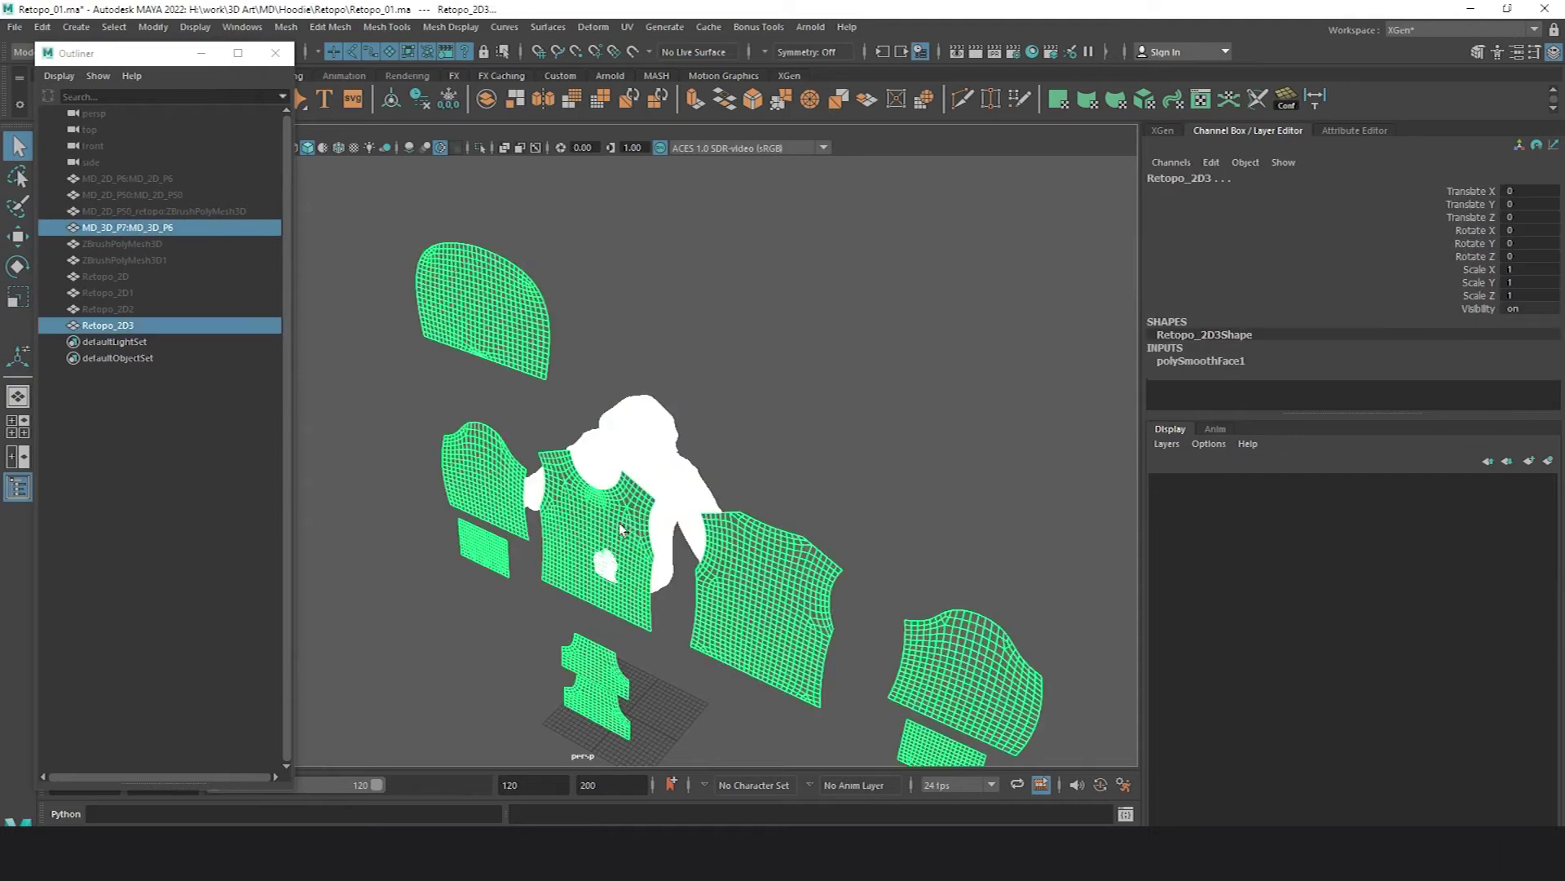
pyautogui.scroll(-2, 663, 350)
pyautogui.click(688, 522)
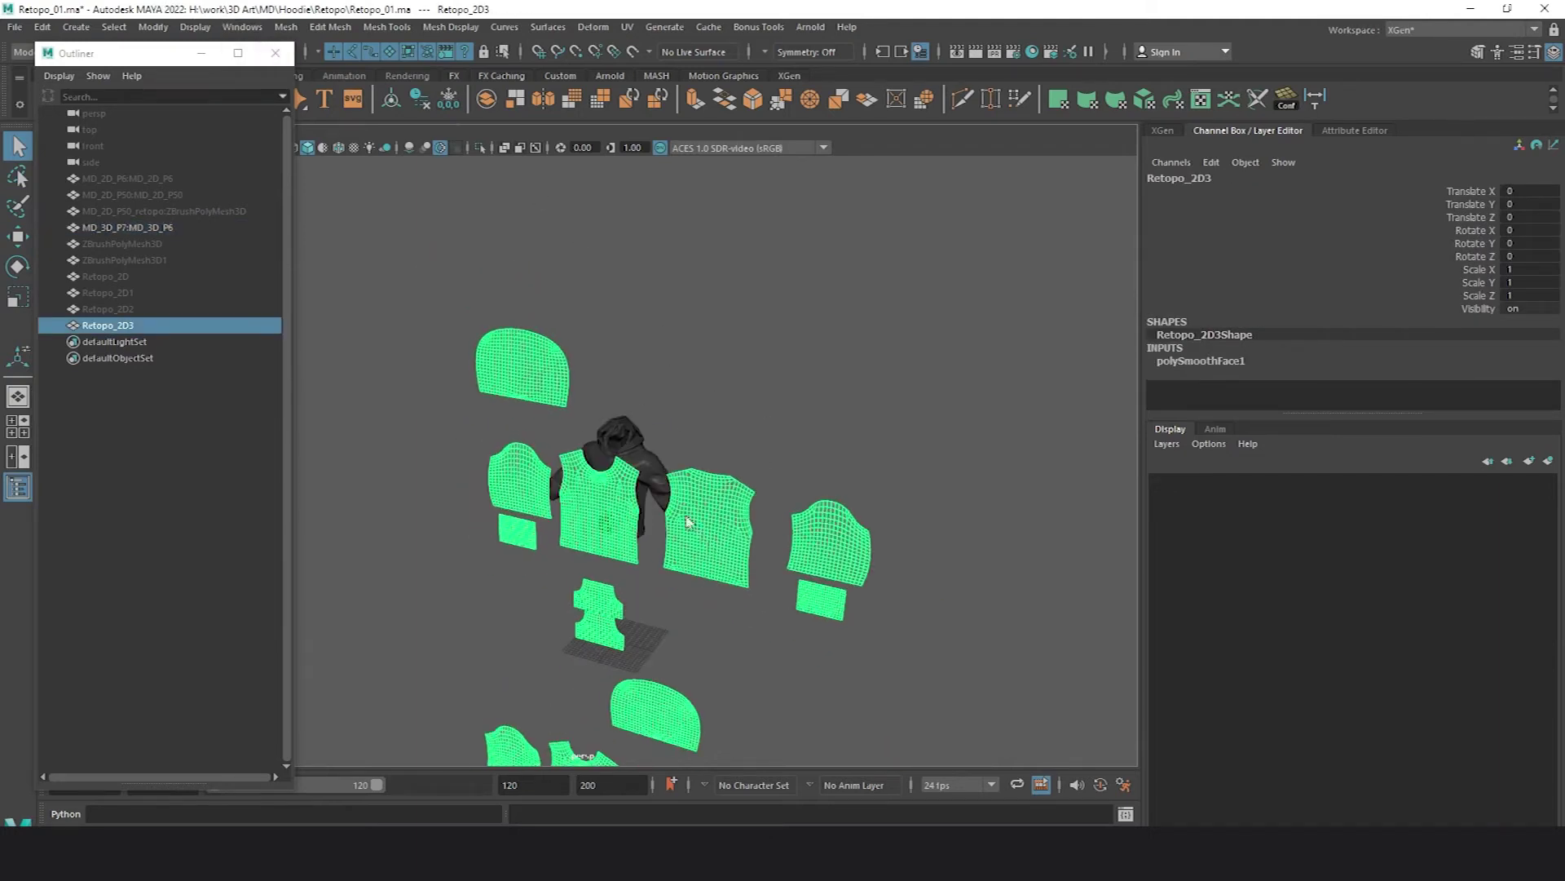
pyautogui.click(430, 88)
# - Transfer the vertex positions of the 3D garment mesh onto the flat Retopo_2D3 with Transfer Attributes
pyautogui.click(571, 302)
pyautogui.click(629, 447)
pyautogui.keyDown('shift'); pyautogui.click(603, 505); pyautogui.keyUp('shift')
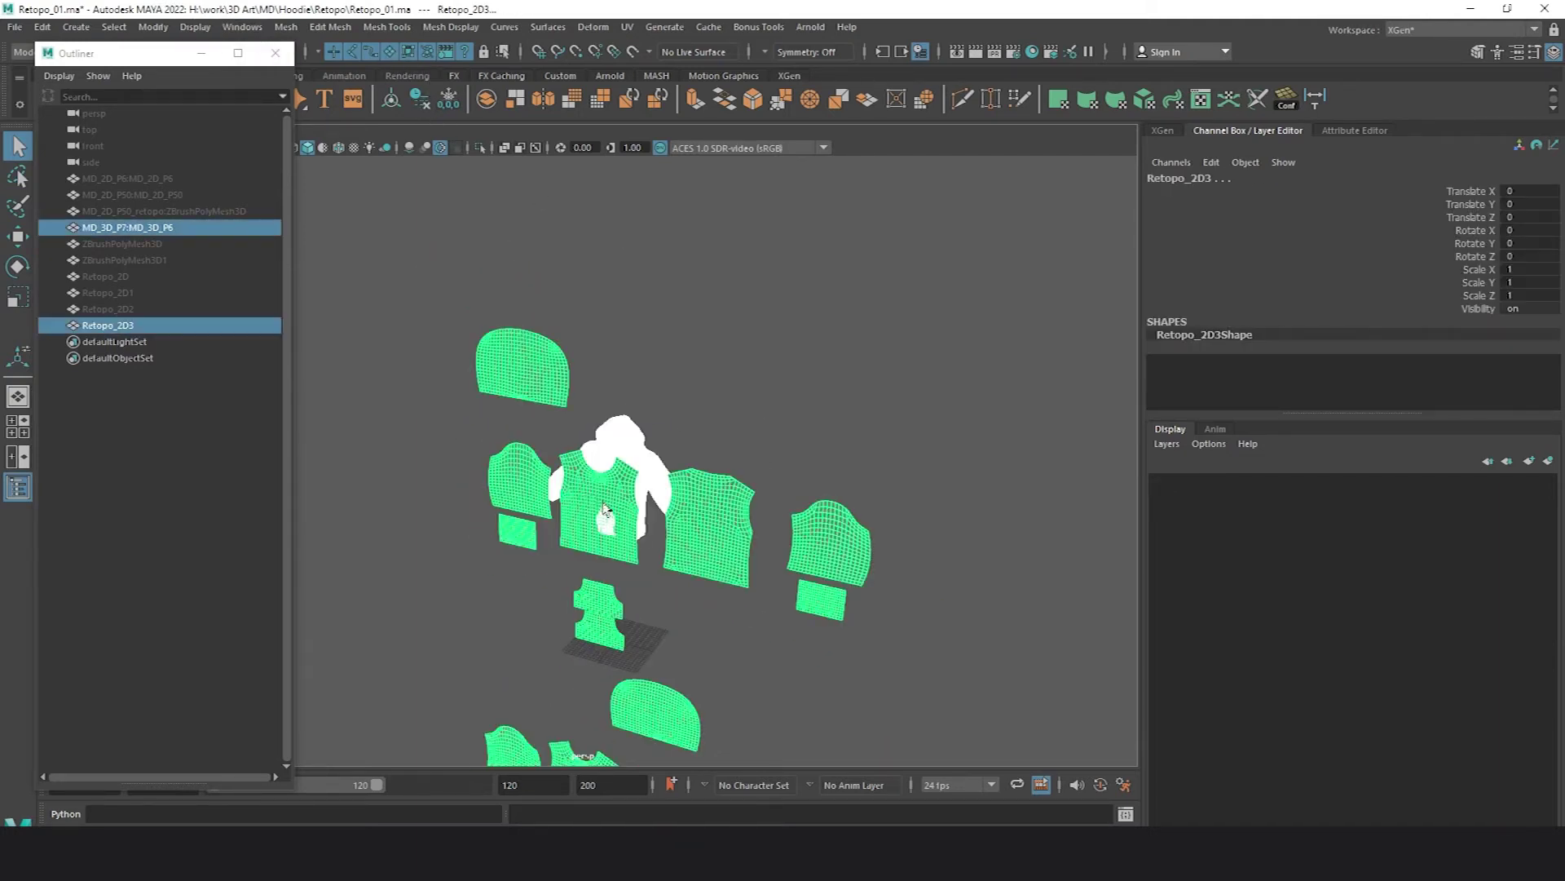
pyautogui.click(289, 26)
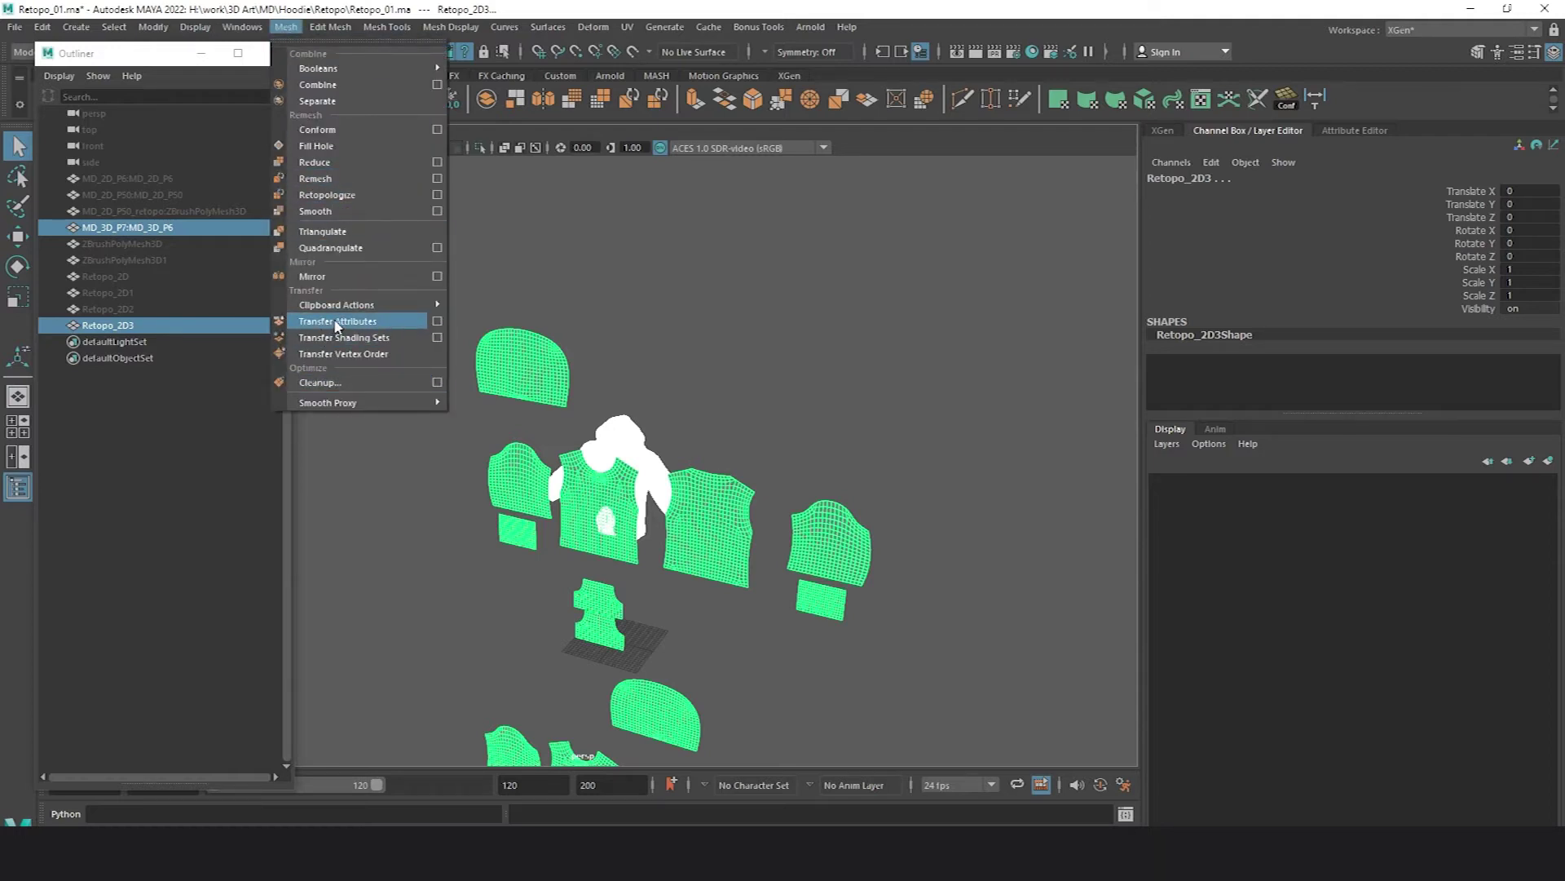
pyautogui.click(437, 321)
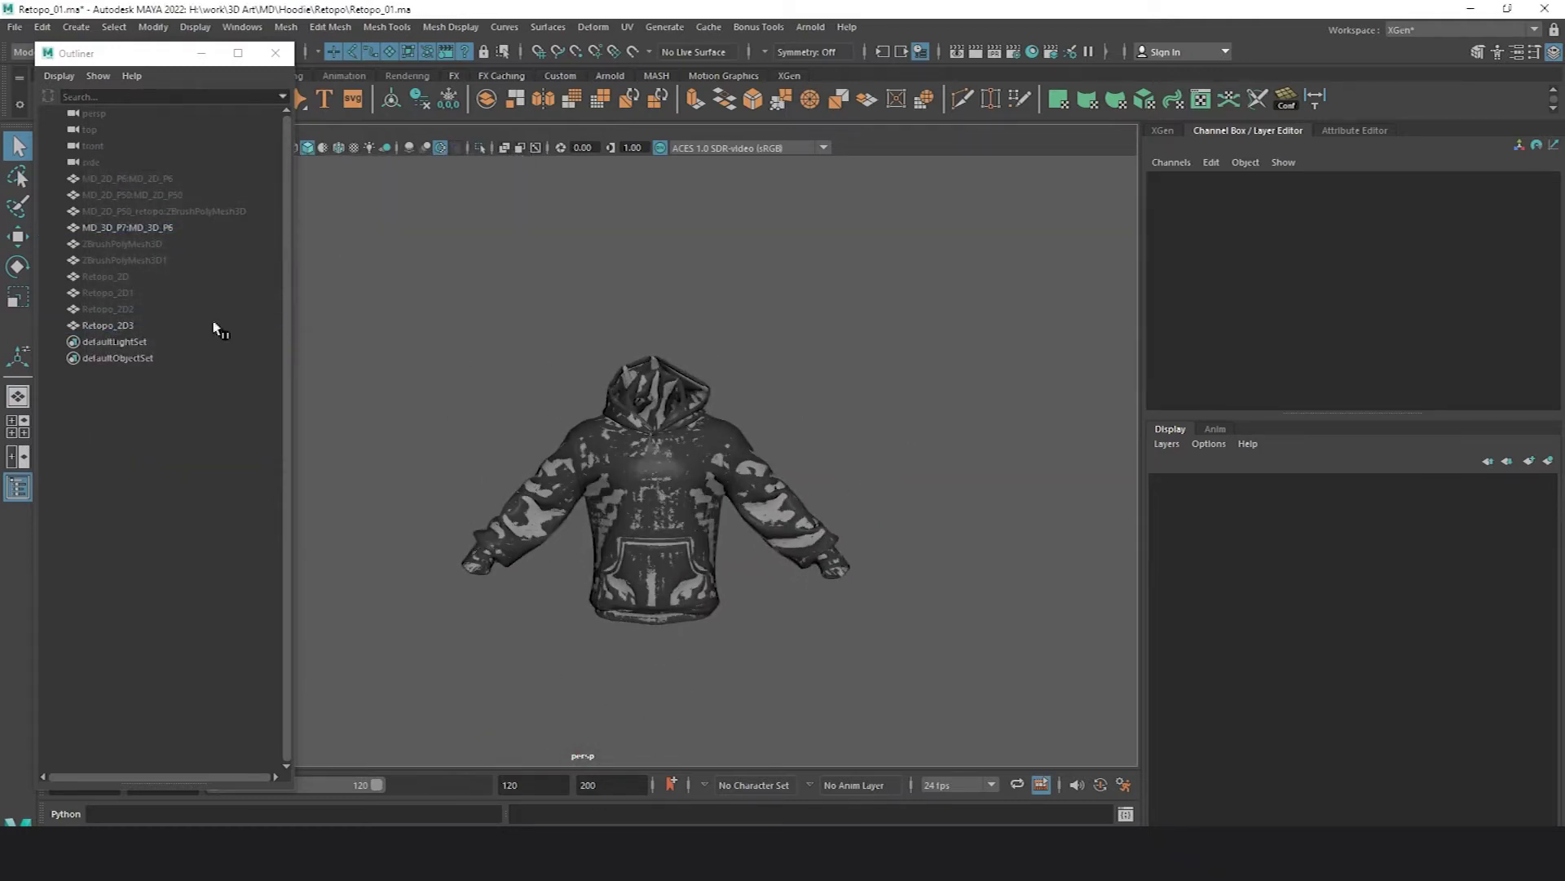
# - Hide MD_3D_P7:MD_3D_P6 and delete the construction history of the hoodie-shaped Retopo_2D3
pyautogui.click(122, 227)
pyautogui.hotkey('ctrl', 'h')
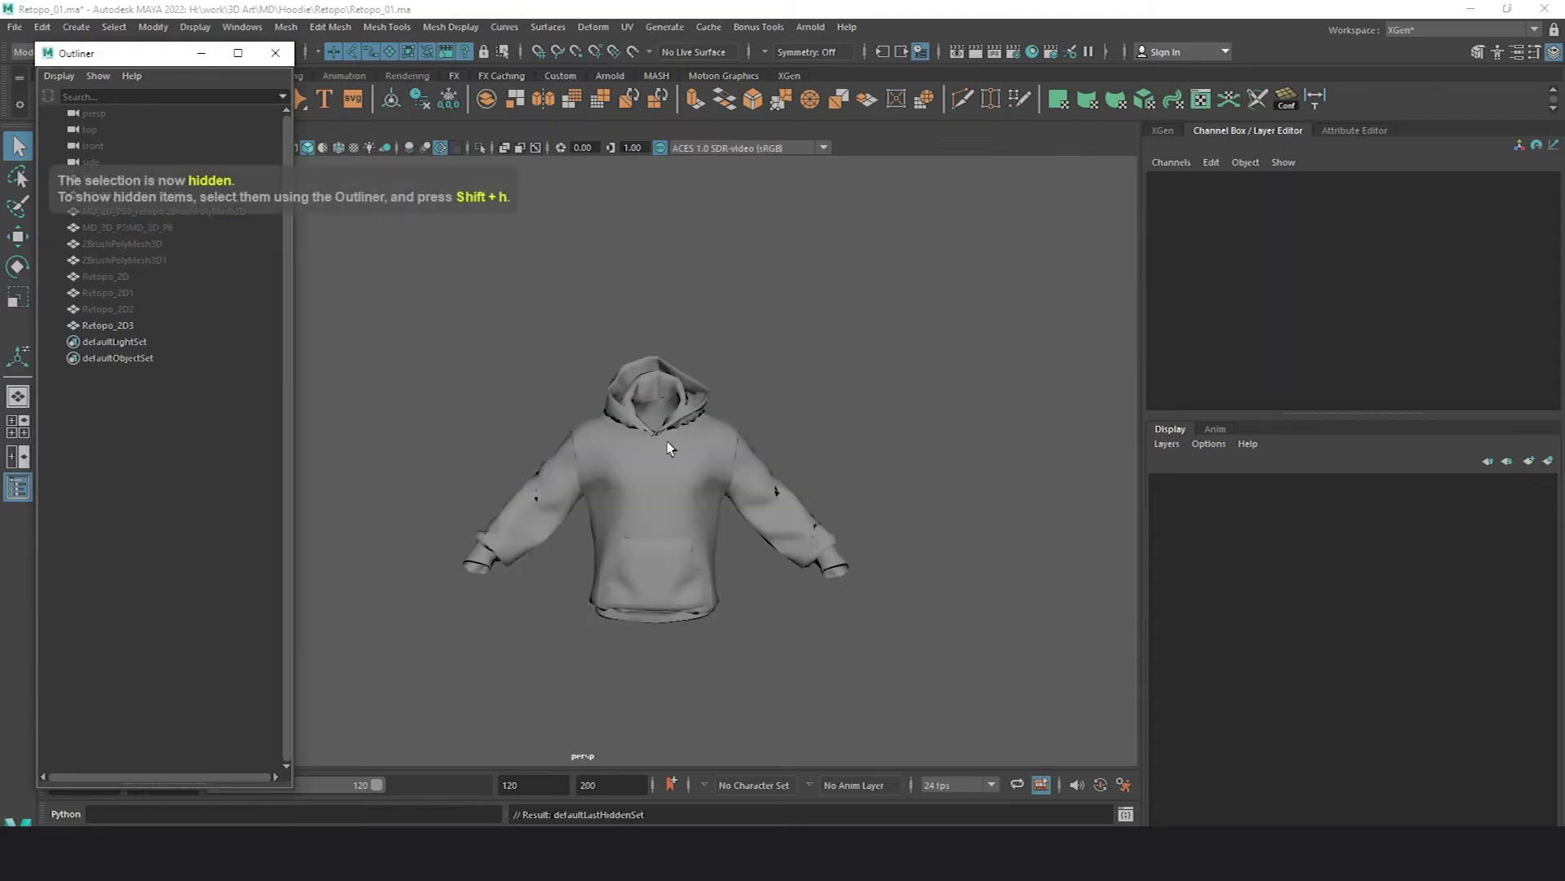
pyautogui.click(663, 437)
pyautogui.click(419, 101)
pyautogui.click(535, 314)
pyautogui.keyDown('alt'); pyautogui.moveTo(538, 318); pyautogui.dragTo(800, 493, button='right'); pyautogui.keyUp('alt')
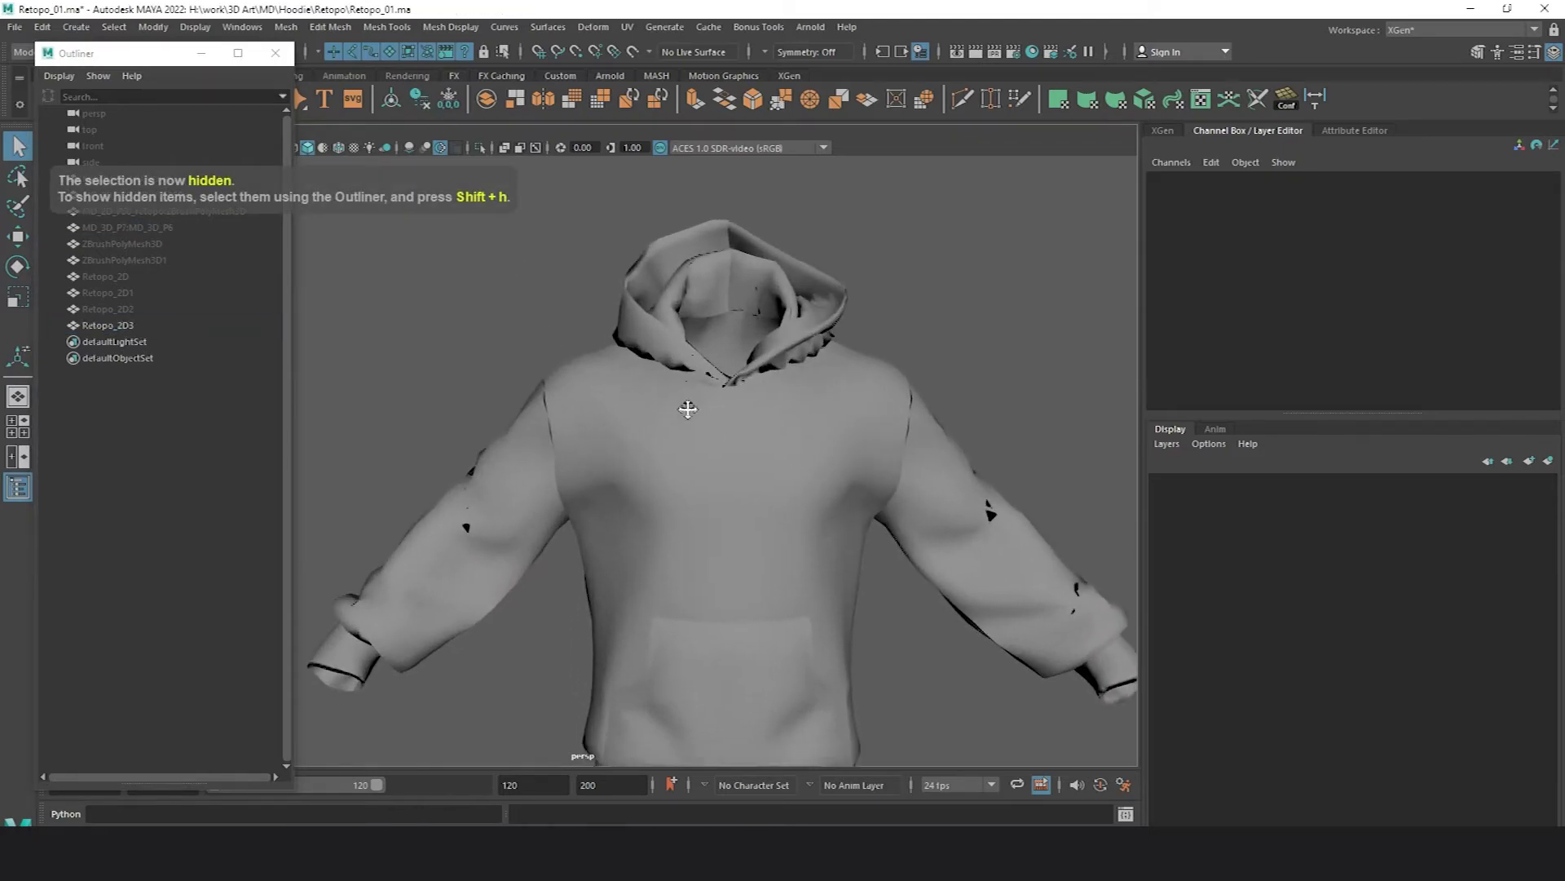
# - Examine the vertices of Retopo_2D3 along the armhole seam where the sleeve meets the body
pyautogui.keyDown('alt'); pyautogui.moveTo(700, 433); pyautogui.dragTo(766, 473, button='right'); pyautogui.keyUp('alt')
pyautogui.keyDown('alt'); pyautogui.moveTo(718, 538); pyautogui.dragTo(699, 374, button='middle'); pyautogui.keyUp('alt')
pyautogui.click(699, 374)
pyautogui.keyDown('alt'); pyautogui.moveTo(699, 374); pyautogui.dragTo(766, 383); pyautogui.keyUp('alt')
pyautogui.keyDown('alt'); pyautogui.moveTo(554, 326); pyautogui.dragTo(512, 380, button='middle'); pyautogui.keyUp('alt')
pyautogui.scroll(8, 657, 454)
pyautogui.press('F9')
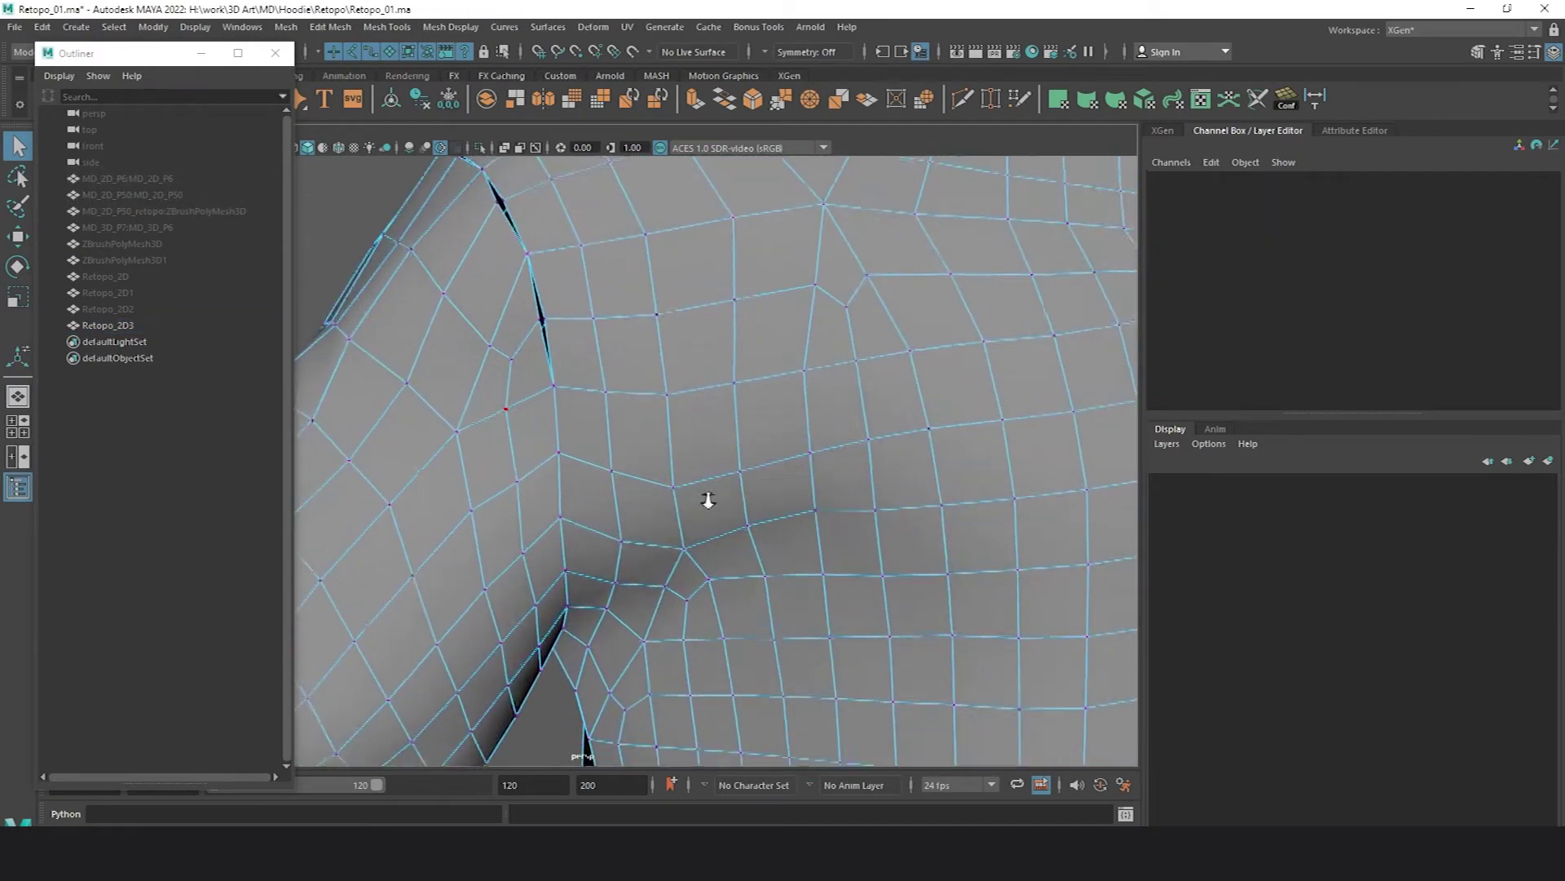
pyautogui.click(542, 314)
pyautogui.moveTo(852, 368)
pyautogui.keyDown('alt'); pyautogui.mouseDown(button='right')
pyautogui.moveTo(482, 329)
pyautogui.moveTo(901, 340)
pyautogui.moveTo(848, 351)
pyautogui.mouseUp(button='right'); pyautogui.keyUp('alt')
pyautogui.click(998, 308)
pyautogui.keyDown('alt'); pyautogui.moveTo(782, 352); pyautogui.dragTo(693, 367); pyautogui.keyUp('alt')
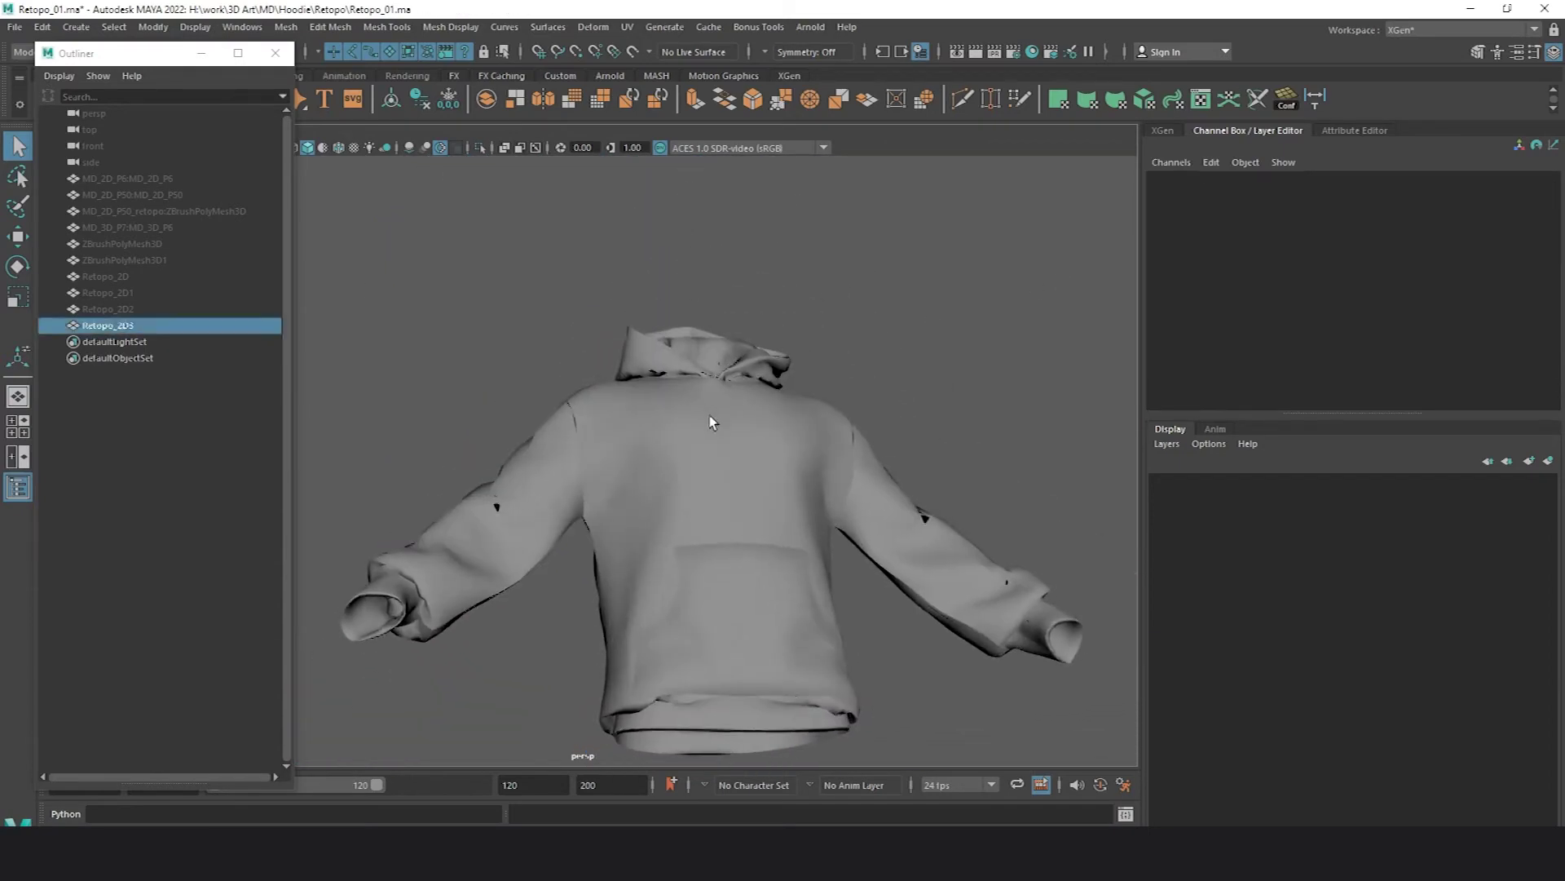
# - Examine the overall shape of the smoothed Retopo_2D3 hoodie, including the hood, sleeves and pocket
pyautogui.click(717, 428)
pyautogui.keyDown('alt'); pyautogui.moveTo(735, 459); pyautogui.dragTo(565, 373, button='middle'); pyautogui.keyUp('alt')
pyautogui.keyDown('alt'); pyautogui.moveTo(564, 373); pyautogui.dragTo(750, 408, button='right'); pyautogui.keyUp('alt')
pyautogui.keyDown('alt'); pyautogui.moveTo(766, 412); pyautogui.dragTo(895, 430); pyautogui.keyUp('alt')
pyautogui.click(897, 431)
pyautogui.scroll(-8, 742, 382)
pyautogui.scroll(4, 634, 417)
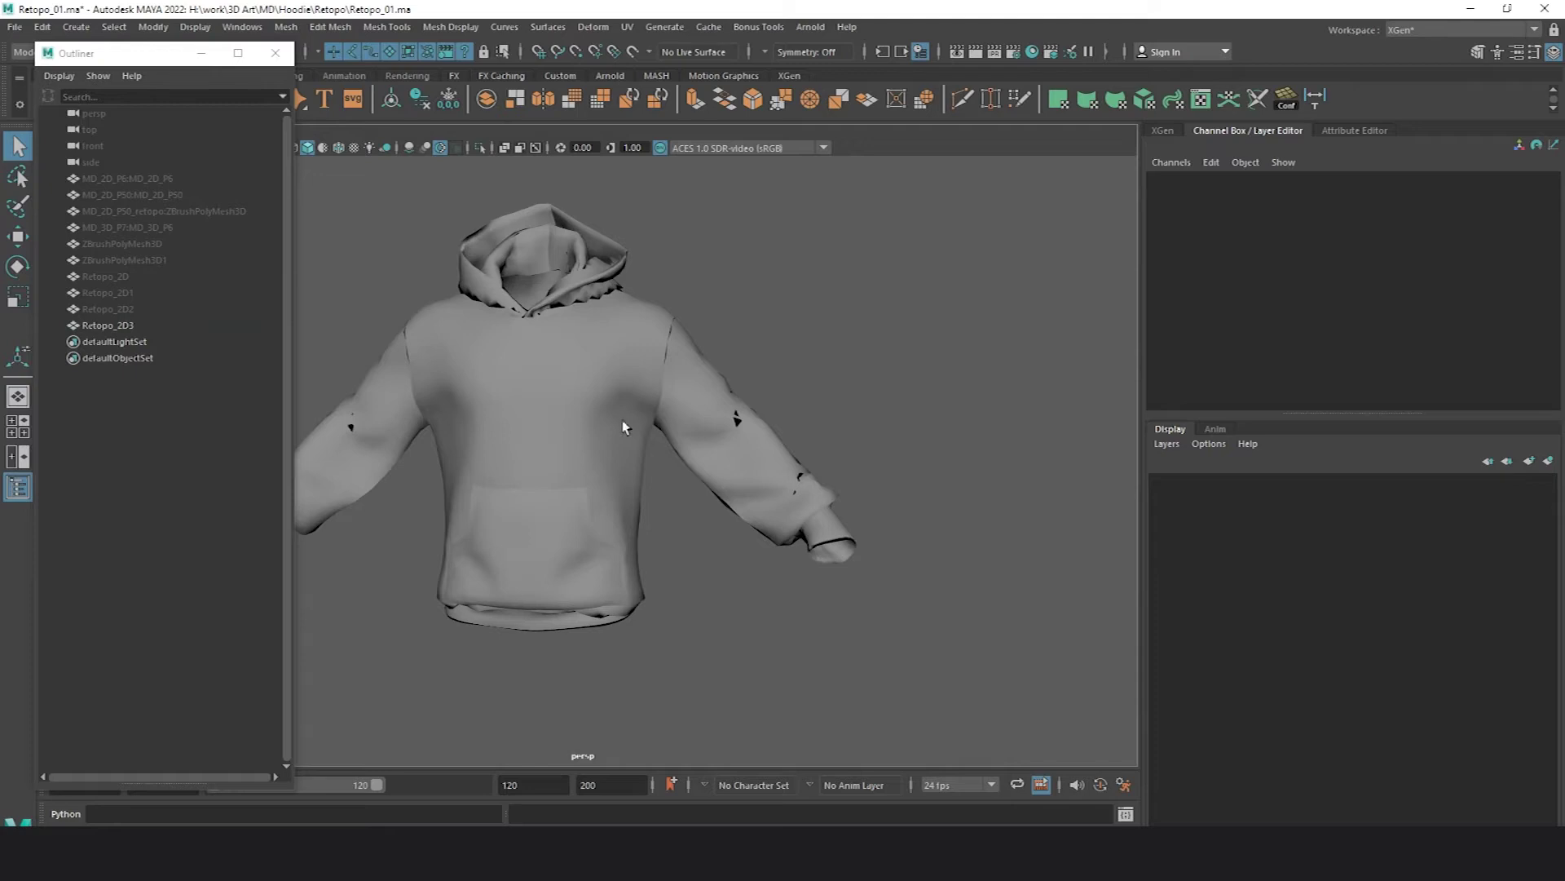
pyautogui.keyDown('alt'); pyautogui.moveTo(833, 351); pyautogui.dragTo(988, 382, button='middle'); pyautogui.keyUp('alt')
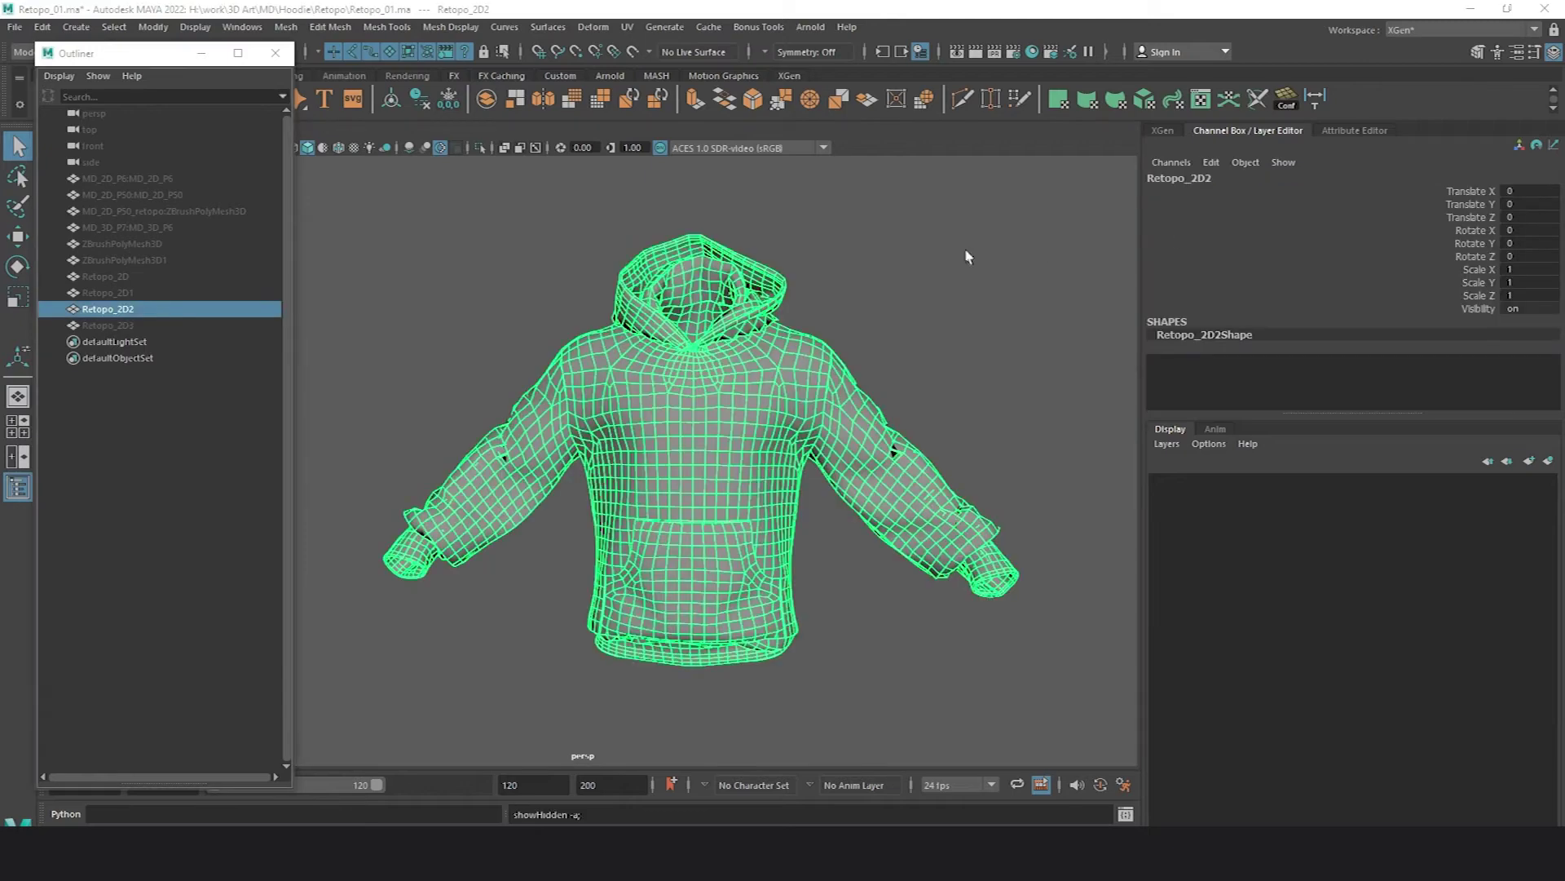
# - Examine the sleeve and armhole seam on one side of the less dense hoodie Retopo_2D2
pyautogui.click(966, 248)
pyautogui.scroll(2, 653, 311)
pyautogui.keyDown('alt'); pyautogui.moveTo(653, 311); pyautogui.dragTo(717, 357); pyautogui.keyUp('alt')
pyautogui.scroll(3, 716, 357)
pyautogui.keyDown('alt'); pyautogui.moveTo(717, 356); pyautogui.dragTo(941, 239, button='middle'); pyautogui.keyUp('alt')
pyautogui.scroll(2, 842, 301)
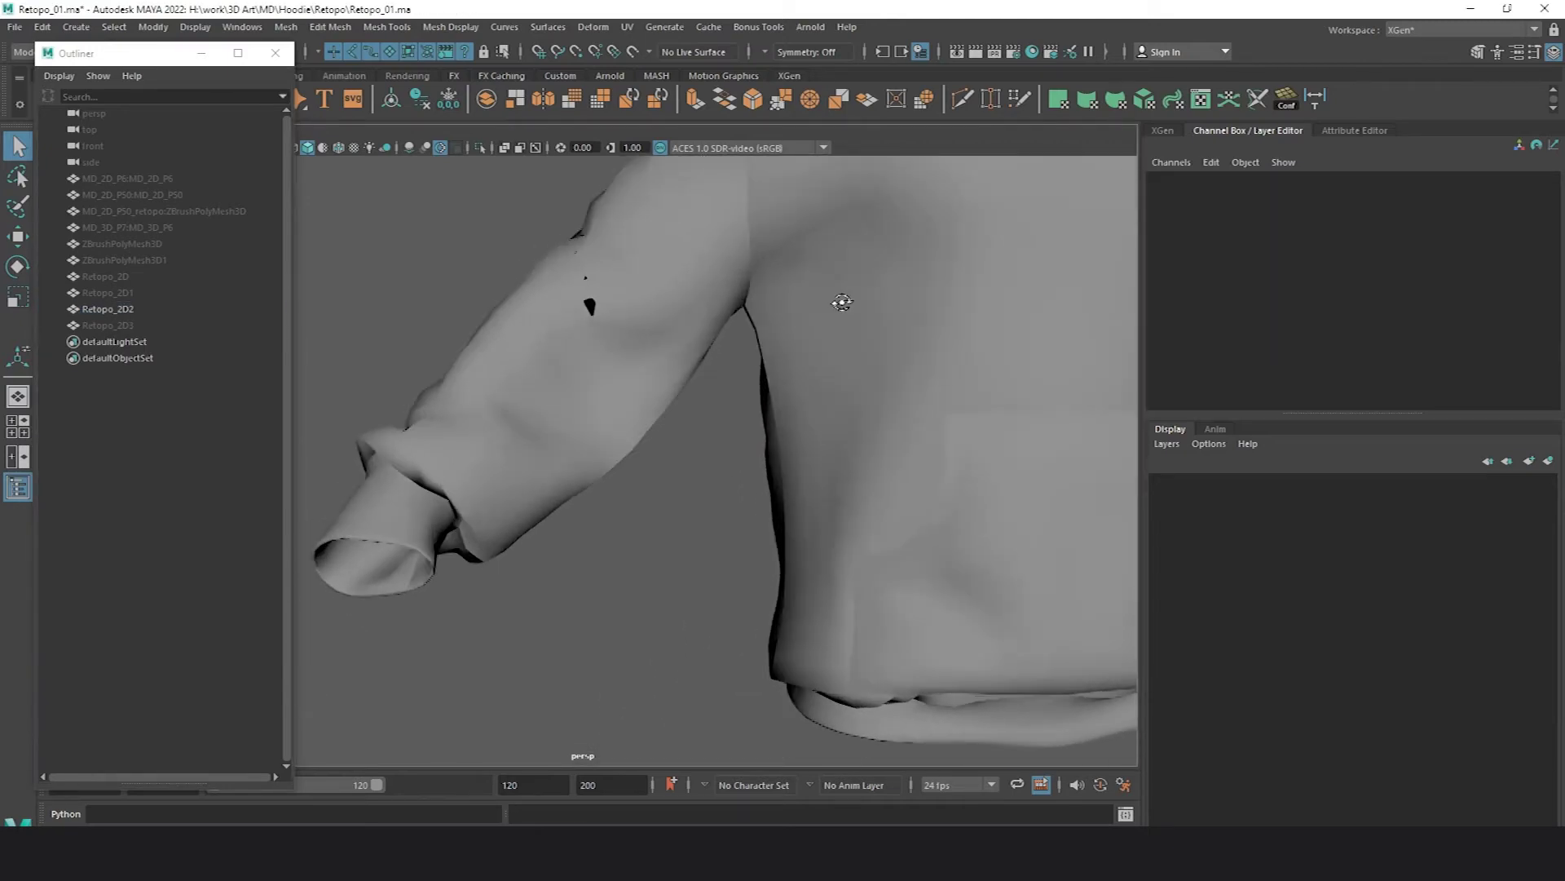
pyautogui.click(810, 272)
pyautogui.keyDown('alt'); pyautogui.moveTo(751, 285); pyautogui.dragTo(824, 458, button='middle'); pyautogui.keyUp('alt')
pyautogui.scroll(4, 825, 457)
pyautogui.keyDown('alt'); pyautogui.moveTo(783, 351); pyautogui.dragTo(841, 364); pyautogui.keyUp('alt')
pyautogui.keyDown('alt'); pyautogui.moveTo(916, 298); pyautogui.dragTo(713, 454, button='middle'); pyautogui.keyUp('alt')
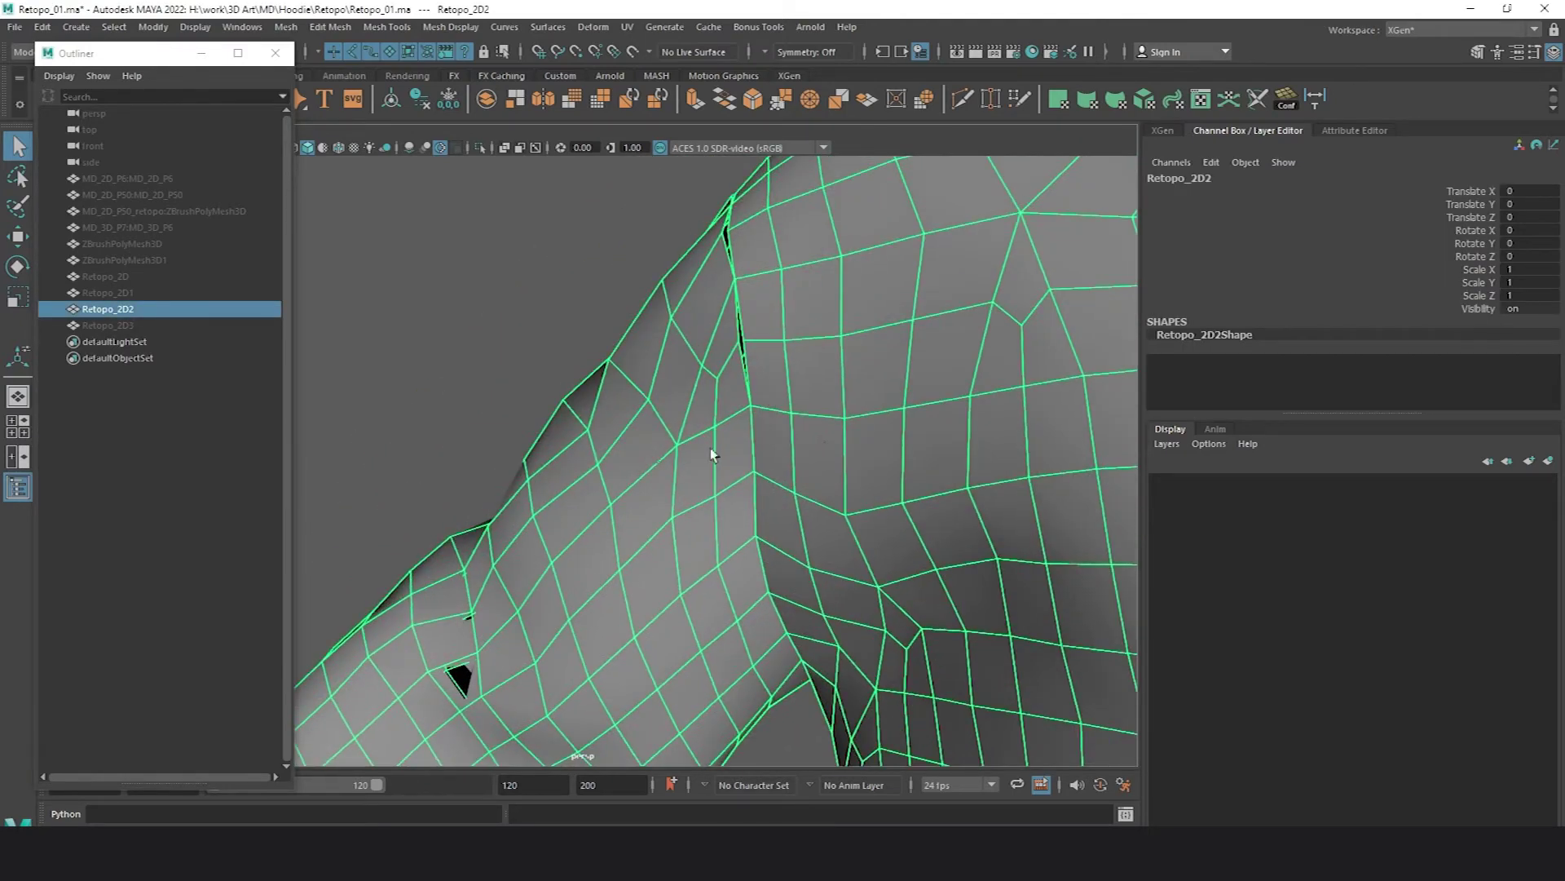
# - Examine the wireframe of Retopo_2D2 around the opposite sleeve, shoulder and neckline
pyautogui.scroll(-3, 748, 391)
pyautogui.keyDown('alt'); pyautogui.moveTo(748, 391); pyautogui.dragTo(640, 511, button='middle'); pyautogui.keyUp('alt')
pyautogui.scroll(2, 840, 380)
pyautogui.keyDown('alt'); pyautogui.moveTo(840, 380); pyautogui.dragTo(778, 431, button='middle'); pyautogui.keyUp('alt')
pyautogui.scroll(-2, 779, 431)
pyautogui.moveTo(779, 431)
pyautogui.keyDown('alt'); pyautogui.mouseDown()
pyautogui.moveTo(857, 468)
pyautogui.moveTo(775, 444)
pyautogui.moveTo(786, 412)
pyautogui.mouseUp(); pyautogui.keyUp('alt')
pyautogui.scroll(-6, 786, 413)
pyautogui.keyDown('alt'); pyautogui.moveTo(786, 412); pyautogui.dragTo(699, 358, button='middle'); pyautogui.keyUp('alt')
pyautogui.keyDown('alt'); pyautogui.moveTo(699, 359); pyautogui.dragTo(790, 304); pyautogui.keyUp('alt')
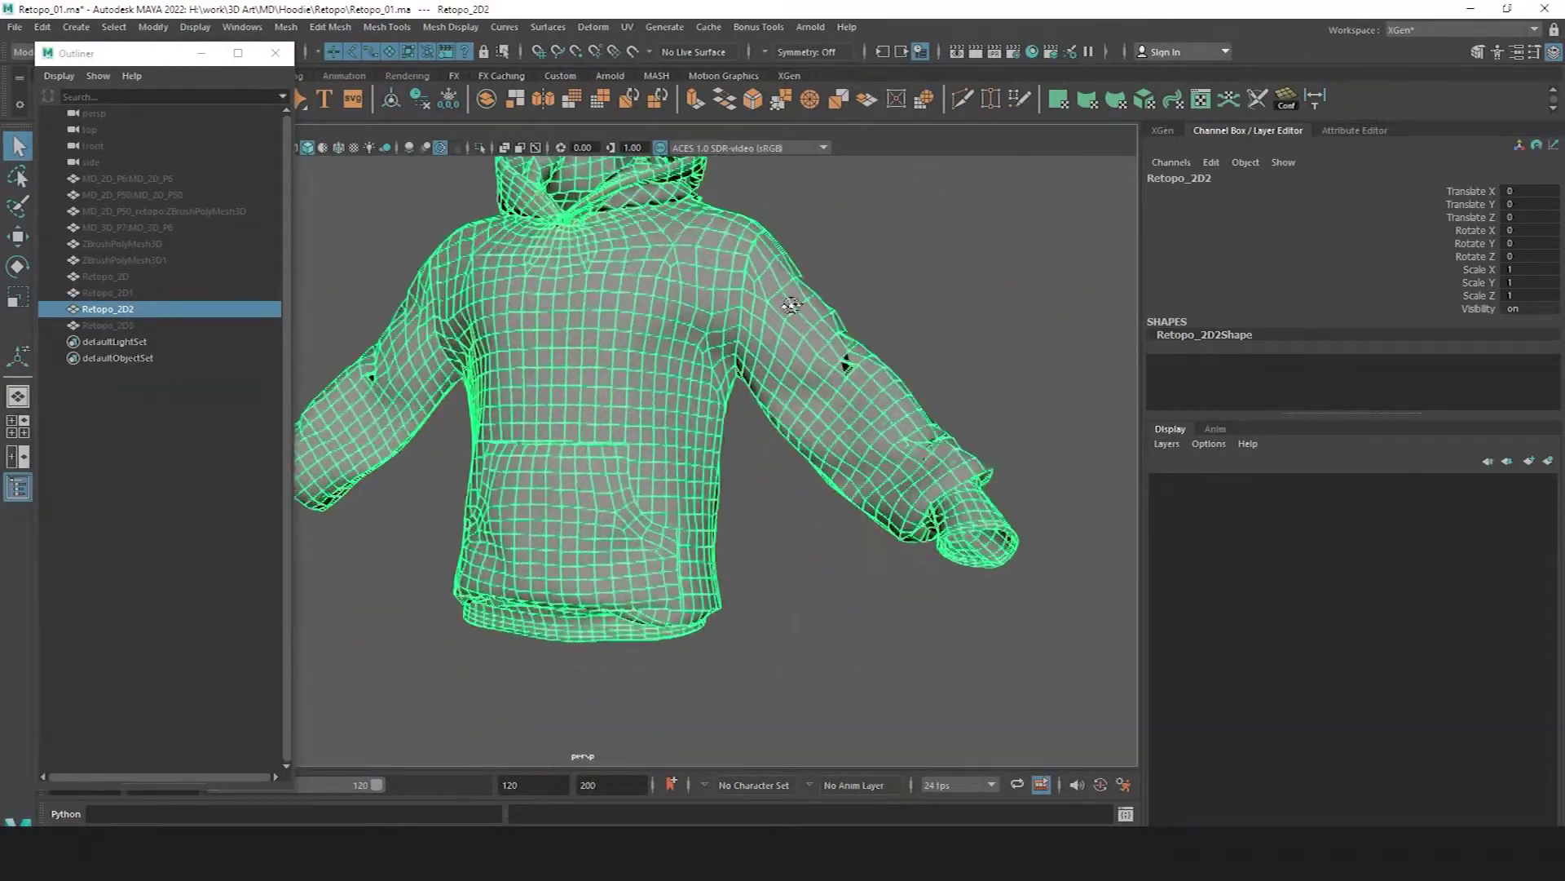
pyautogui.keyDown('alt'); pyautogui.moveTo(790, 305); pyautogui.dragTo(623, 497, button='middle'); pyautogui.keyUp('alt')
pyautogui.scroll(4, 747, 394)
pyautogui.keyDown('alt'); pyautogui.moveTo(748, 395); pyautogui.dragTo(595, 509, button='middle'); pyautogui.keyUp('alt')
pyautogui.scroll(2, 766, 489)
pyautogui.keyDown('alt'); pyautogui.moveTo(775, 498); pyautogui.dragTo(800, 504); pyautogui.keyUp('alt')
pyautogui.scroll(-5, 800, 504)
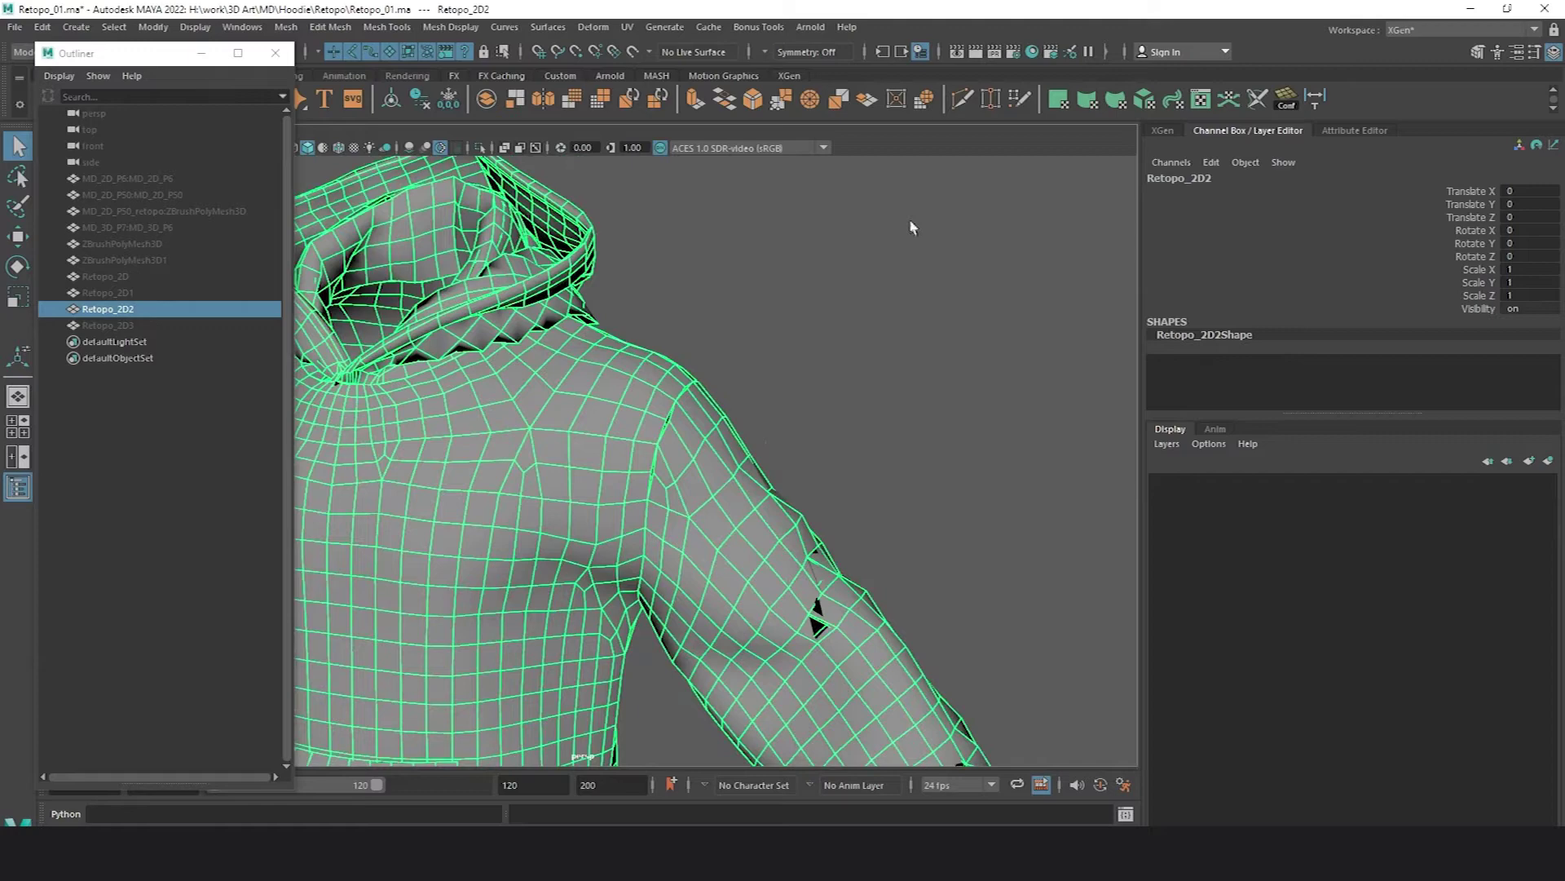
# - Open the UV Editor for Retopo_2D2 and close the UV Toolkit
pyautogui.click(1229, 99)
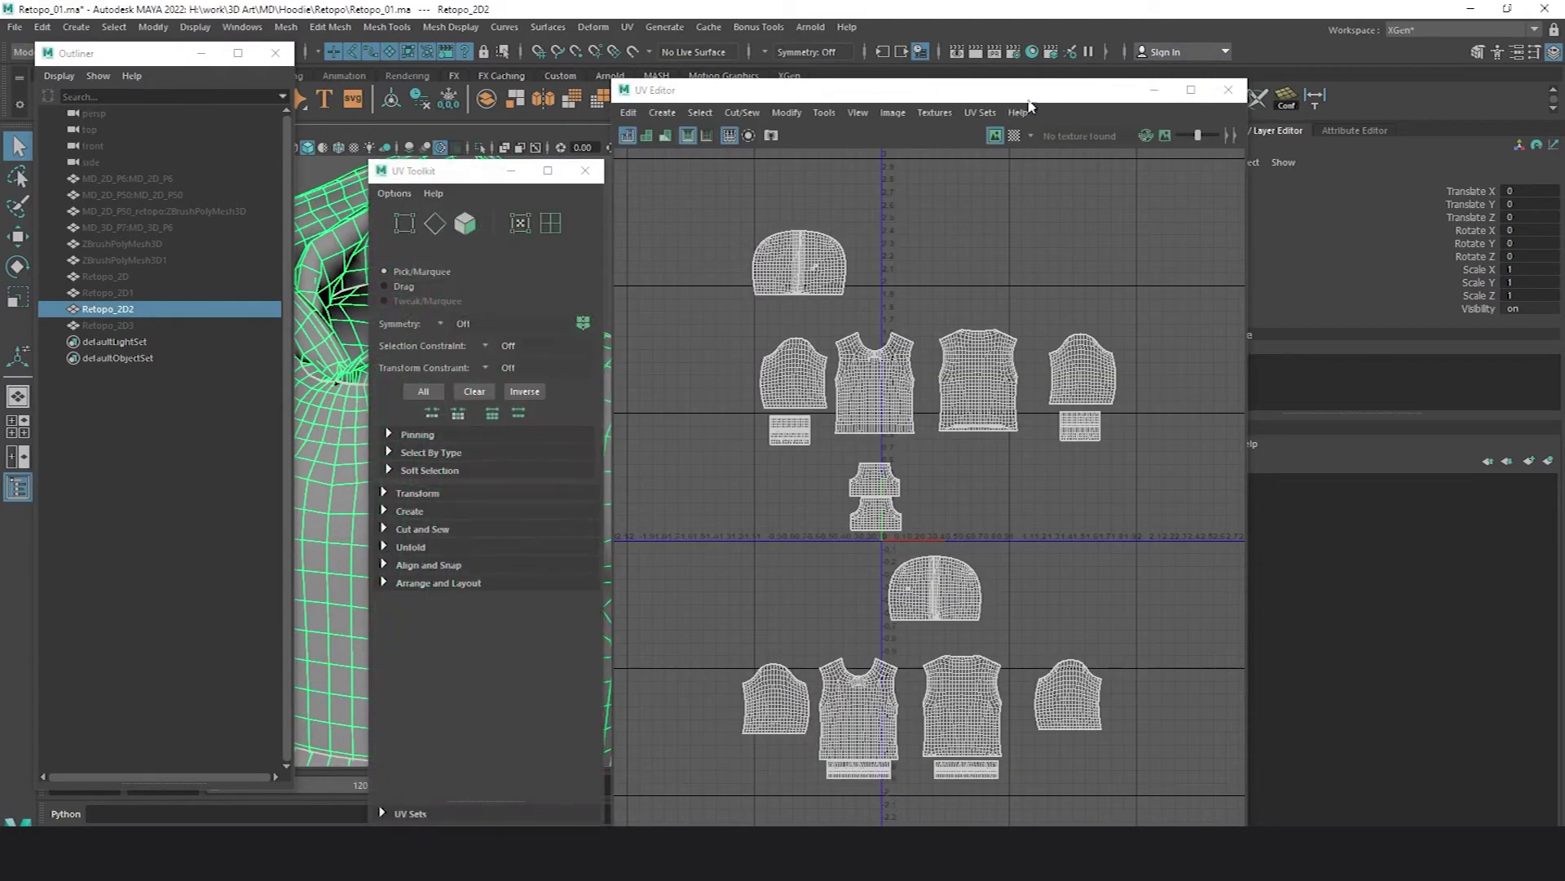
pyautogui.click(590, 169)
pyautogui.scroll(10, 758, 408)
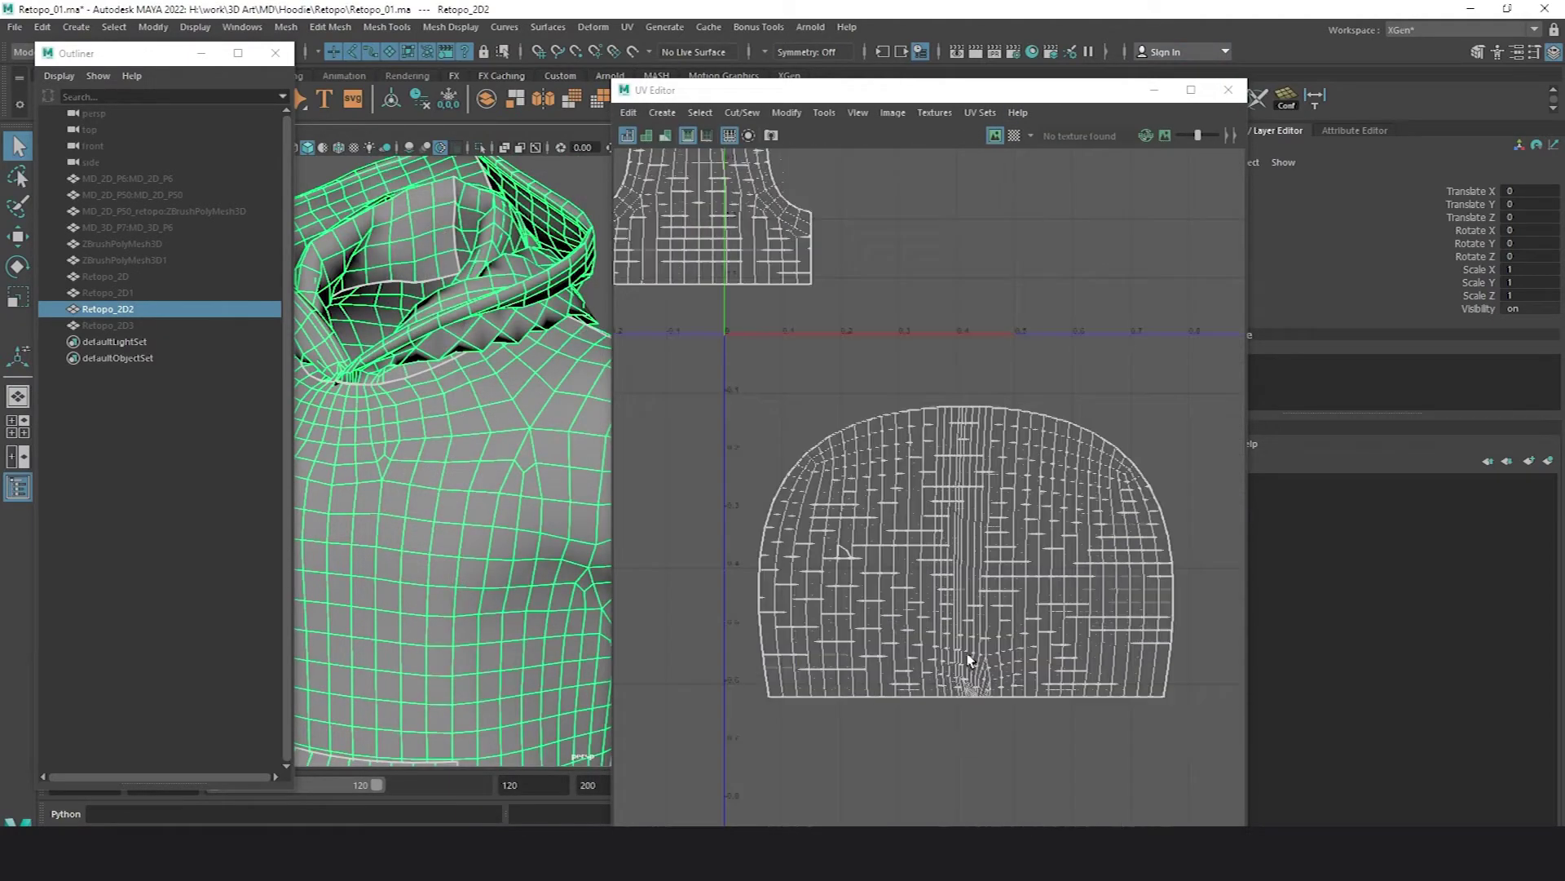
# - Sew the stray cut inside the lower hood UV shell and move its UV point back into the grid
pyautogui.press('F10')
pyautogui.doubleClick(724, 434)
pyautogui.hotkey('shift', 's')
pyautogui.scroll(-4, 738, 357)
pyautogui.keyDown('alt'); pyautogui.moveTo(685, 363); pyautogui.dragTo(766, 416, button='middle'); pyautogui.keyUp('alt')
pyautogui.scroll(5, 944, 461)
pyautogui.press('F12')
pyautogui.click(892, 449)
pyautogui.press('w')
pyautogui.moveTo(892, 449); pyautogui.dragTo(881, 462)
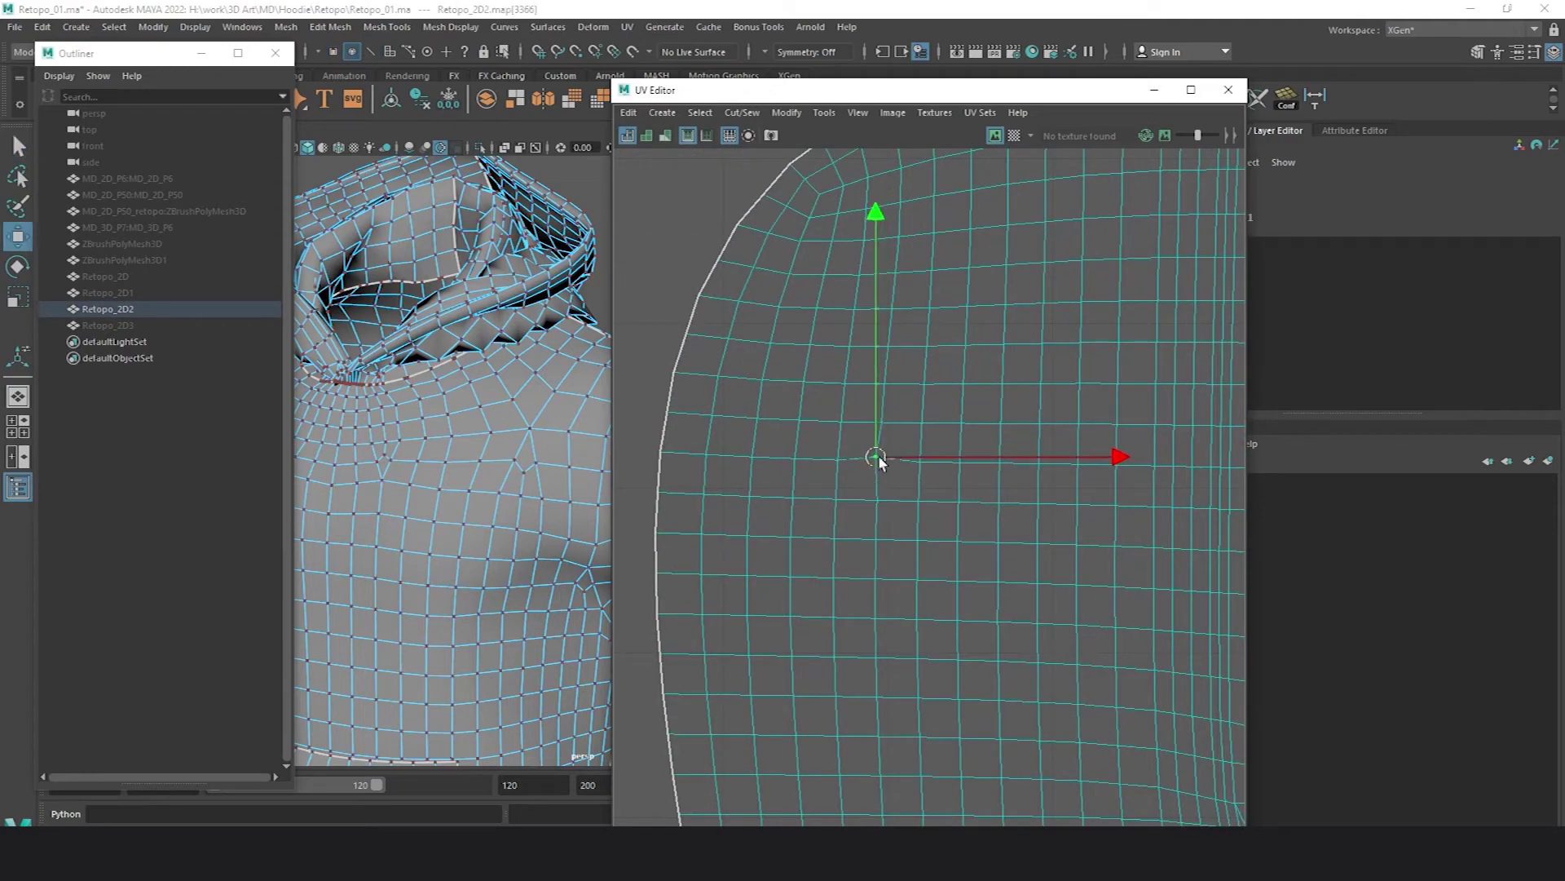
# - Sew the stray cut edges inside the upper hood UV shell
pyautogui.scroll(-5, 883, 464)
pyautogui.keyDown('alt'); pyautogui.moveTo(907, 322); pyautogui.dragTo(1030, 657, button='middle'); pyautogui.keyUp('alt')
pyautogui.keyDown('alt'); pyautogui.moveTo(967, 402); pyautogui.dragTo(1097, 779, button='middle'); pyautogui.keyUp('alt')
pyautogui.scroll(4, 1097, 779)
pyautogui.keyDown('alt'); pyautogui.moveTo(794, 434); pyautogui.dragTo(892, 485, button='middle'); pyautogui.keyUp('alt')
pyautogui.scroll(-5, 891, 485)
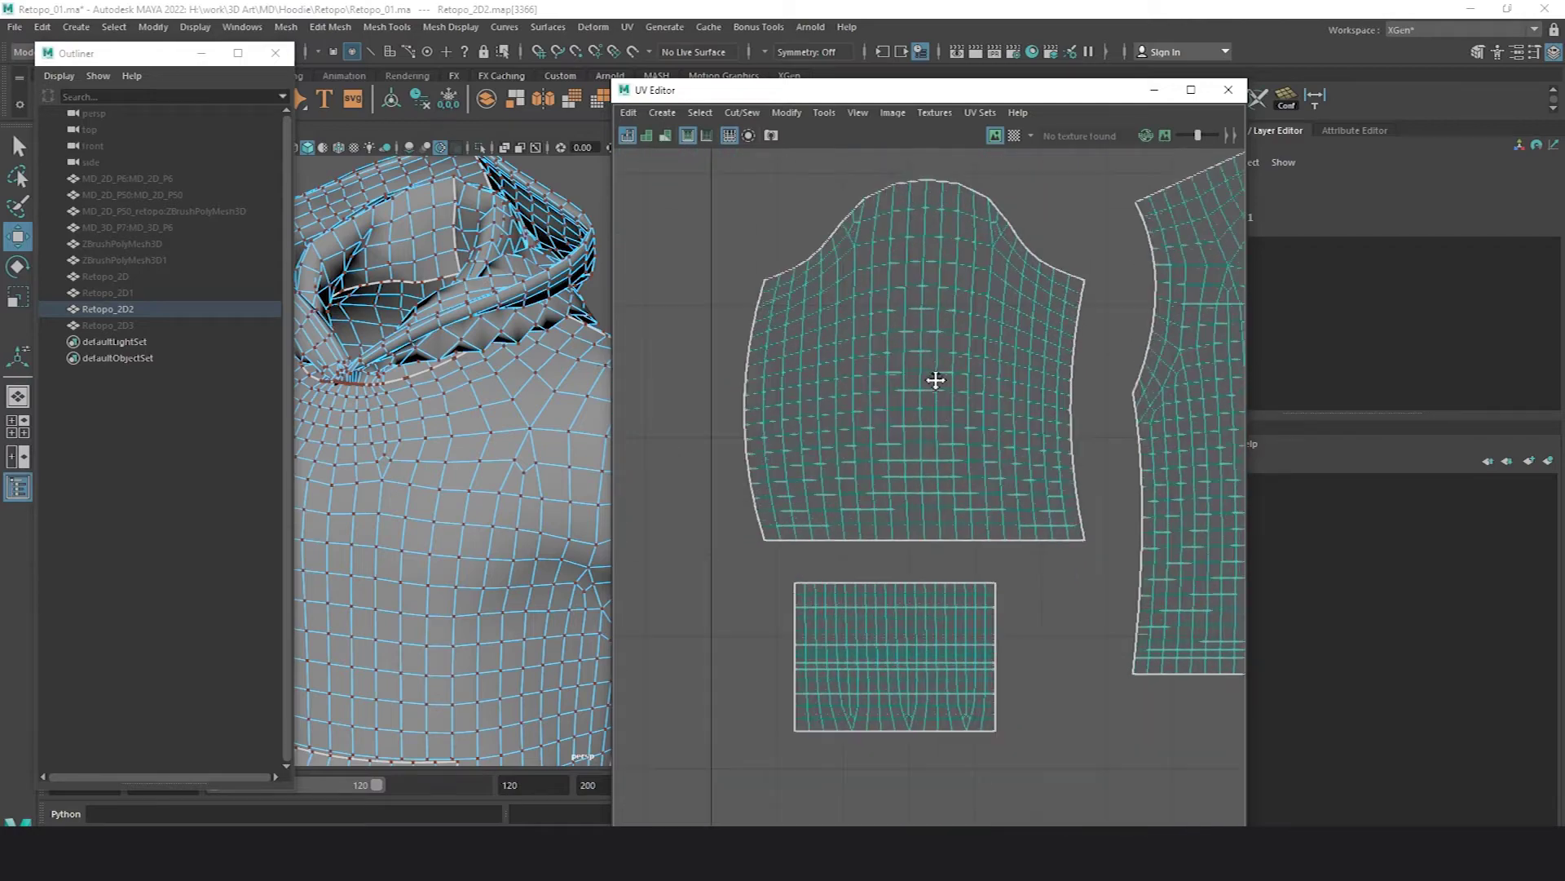
pyautogui.scroll(9, 925, 373)
pyautogui.scroll(1, 986, 368)
pyautogui.moveTo(987, 369); pyautogui.dragTo(938, 315, button='right')
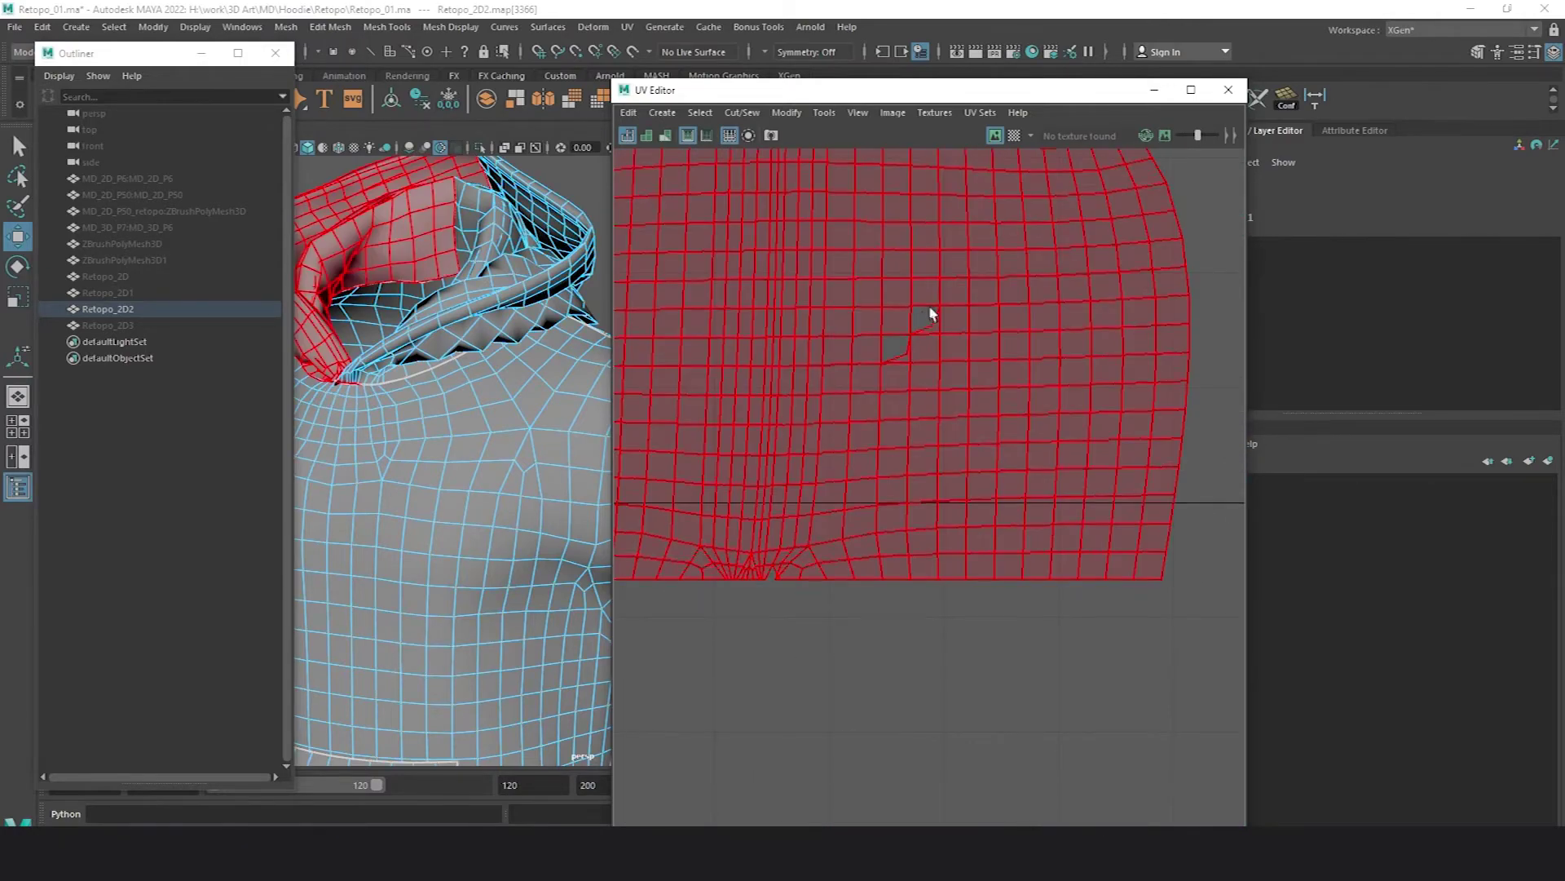
pyautogui.scroll(2, 933, 381)
pyautogui.moveTo(974, 446)
pyautogui.mouseDown(button='right')
pyautogui.moveTo(936, 383)
pyautogui.moveTo(948, 340)
pyautogui.mouseUp(button='right')
pyautogui.click(953, 416)
pyautogui.click(942, 403)
pyautogui.press('g')
pyautogui.press('g')
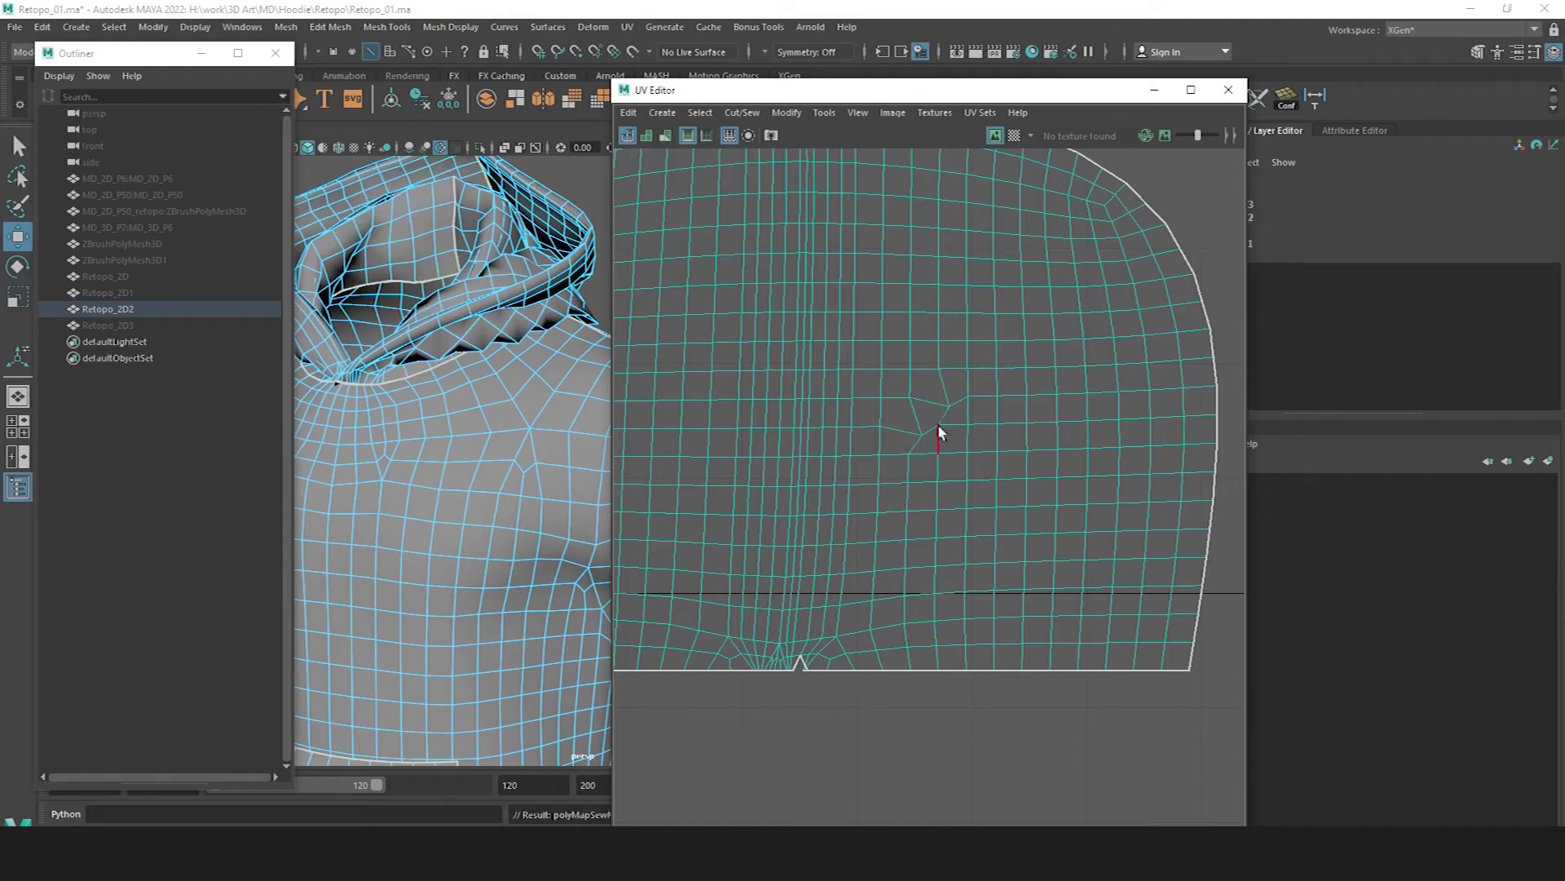
# - Move the two displaced UV points in the upper hood shell to even out the surrounding grid
pyautogui.click(923, 436)
pyautogui.moveTo(920, 437); pyautogui.dragTo(907, 427)
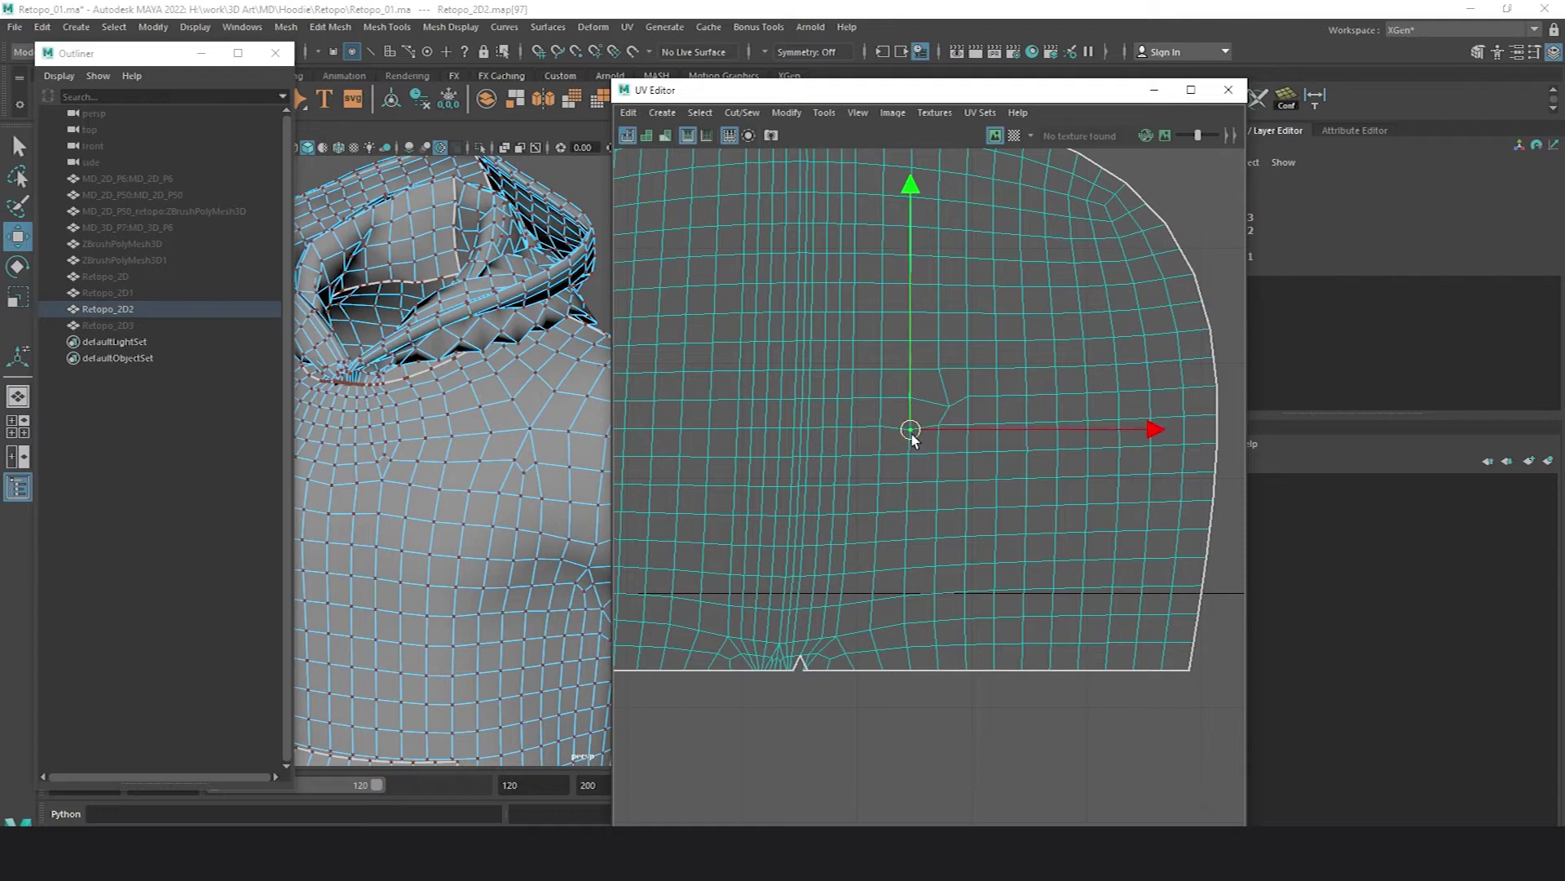
pyautogui.click(944, 402)
pyautogui.moveTo(944, 405); pyautogui.dragTo(940, 399)
pyautogui.keyDown('alt'); pyautogui.moveTo(1101, 430); pyautogui.dragTo(615, 343, button='right'); pyautogui.keyUp('alt')
pyautogui.keyDown('alt'); pyautogui.moveTo(1019, 548); pyautogui.dragTo(730, 331, button='middle'); pyautogui.keyUp('alt')
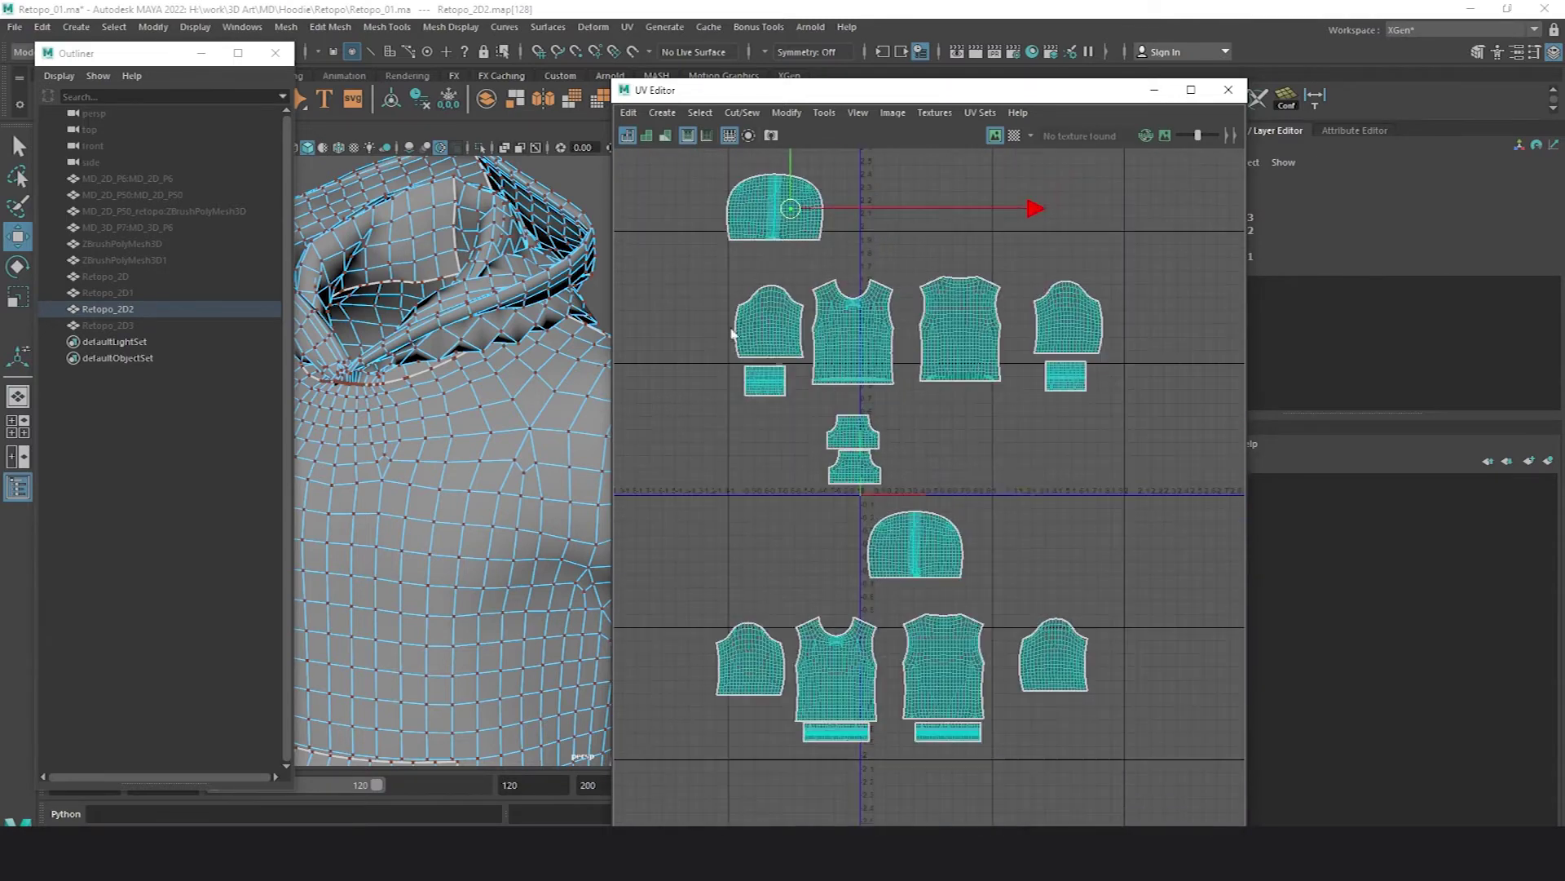
# - Move the UV Editor window aside so the hoodie and the complete UV layout can be seen together
pyautogui.keyDown('alt'); pyautogui.moveTo(1029, 480); pyautogui.dragTo(894, 457, button='right'); pyautogui.keyUp('alt')
pyautogui.keyDown('alt'); pyautogui.moveTo(1023, 408); pyautogui.dragTo(1024, 373, button='middle'); pyautogui.keyUp('alt')
pyautogui.scroll(3, 1093, 349)
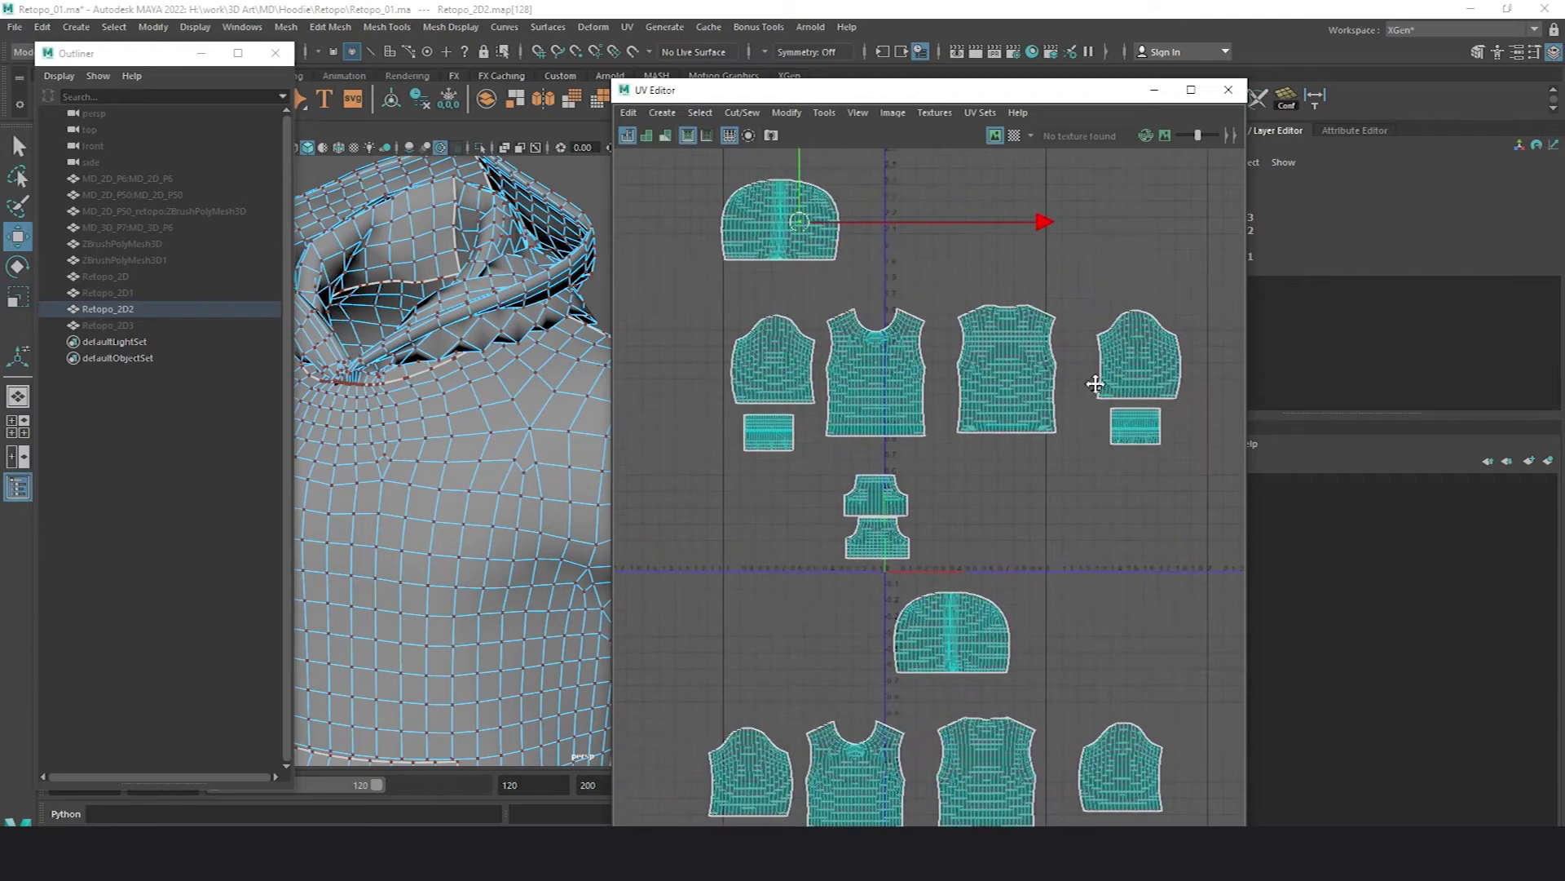
pyautogui.moveTo(1029, 95); pyautogui.dragTo(1367, 75)
pyautogui.keyDown('alt'); pyautogui.moveTo(1311, 387); pyautogui.dragTo(1191, 339, button='right'); pyautogui.keyUp('alt')
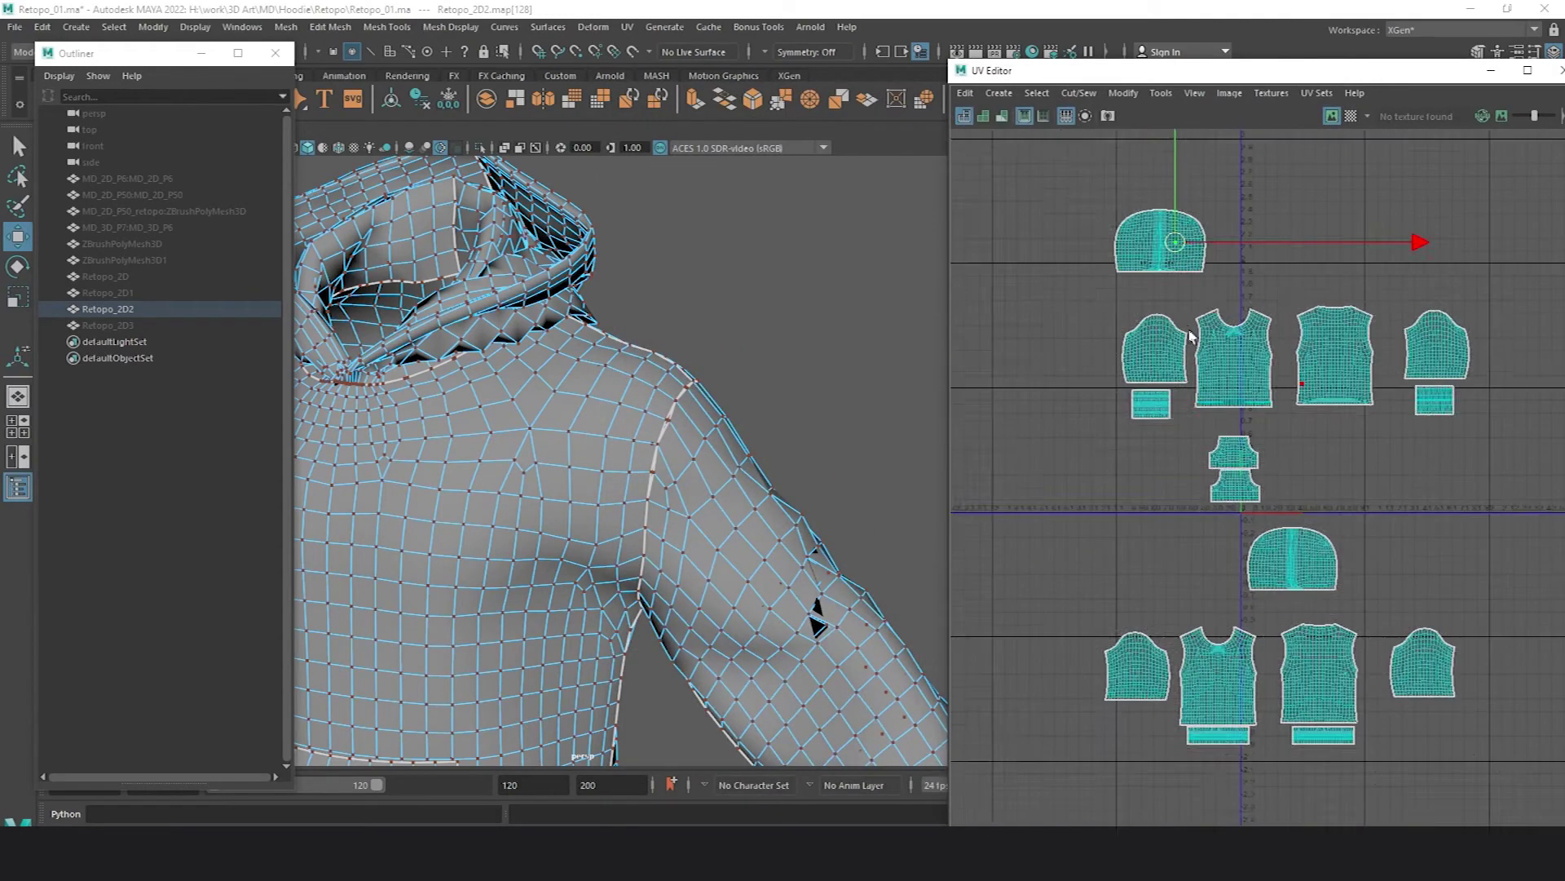
pyautogui.keyDown('alt'); pyautogui.moveTo(1191, 339); pyautogui.dragTo(1128, 384, button='middle'); pyautogui.keyUp('alt')
pyautogui.click(981, 336)
pyautogui.moveTo(1346, 483); pyautogui.dragTo(1481, 481)
pyautogui.press('f')
pyautogui.moveTo(1083, 393); pyautogui.dragTo(1084, 437, button='right')
pyautogui.press('f')
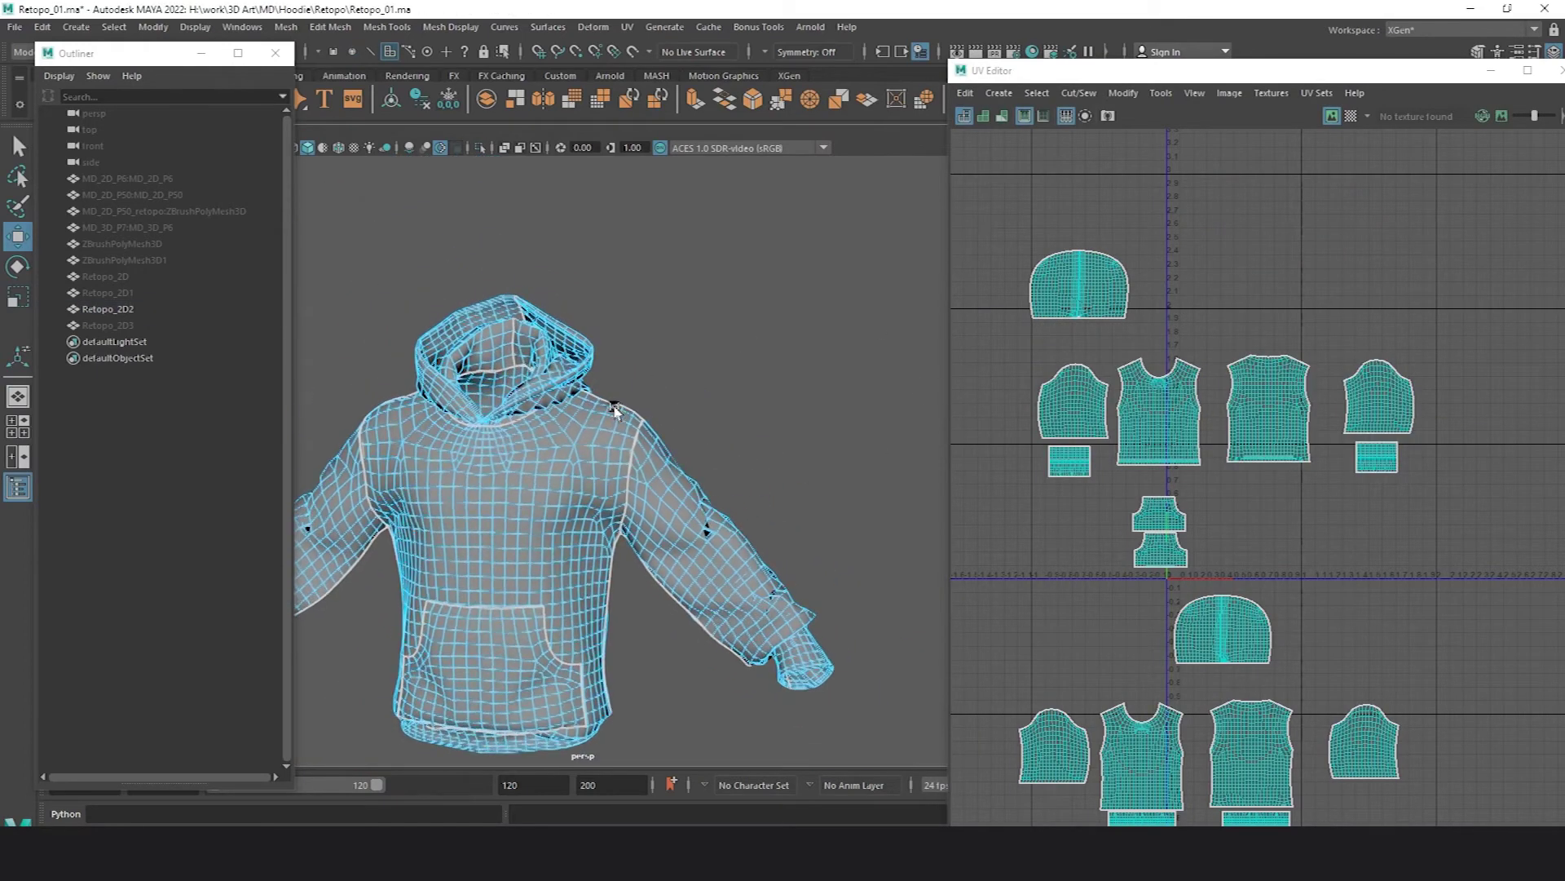
pyautogui.moveTo(391, 436); pyautogui.dragTo(392, 436, button='right')
pyautogui.keyDown('alt'); pyautogui.moveTo(601, 439); pyautogui.dragTo(685, 423, button='middle'); pyautogui.keyUp('alt')
pyautogui.keyDown('alt'); pyautogui.moveTo(685, 423); pyautogui.dragTo(597, 408, button='right'); pyautogui.keyUp('alt')
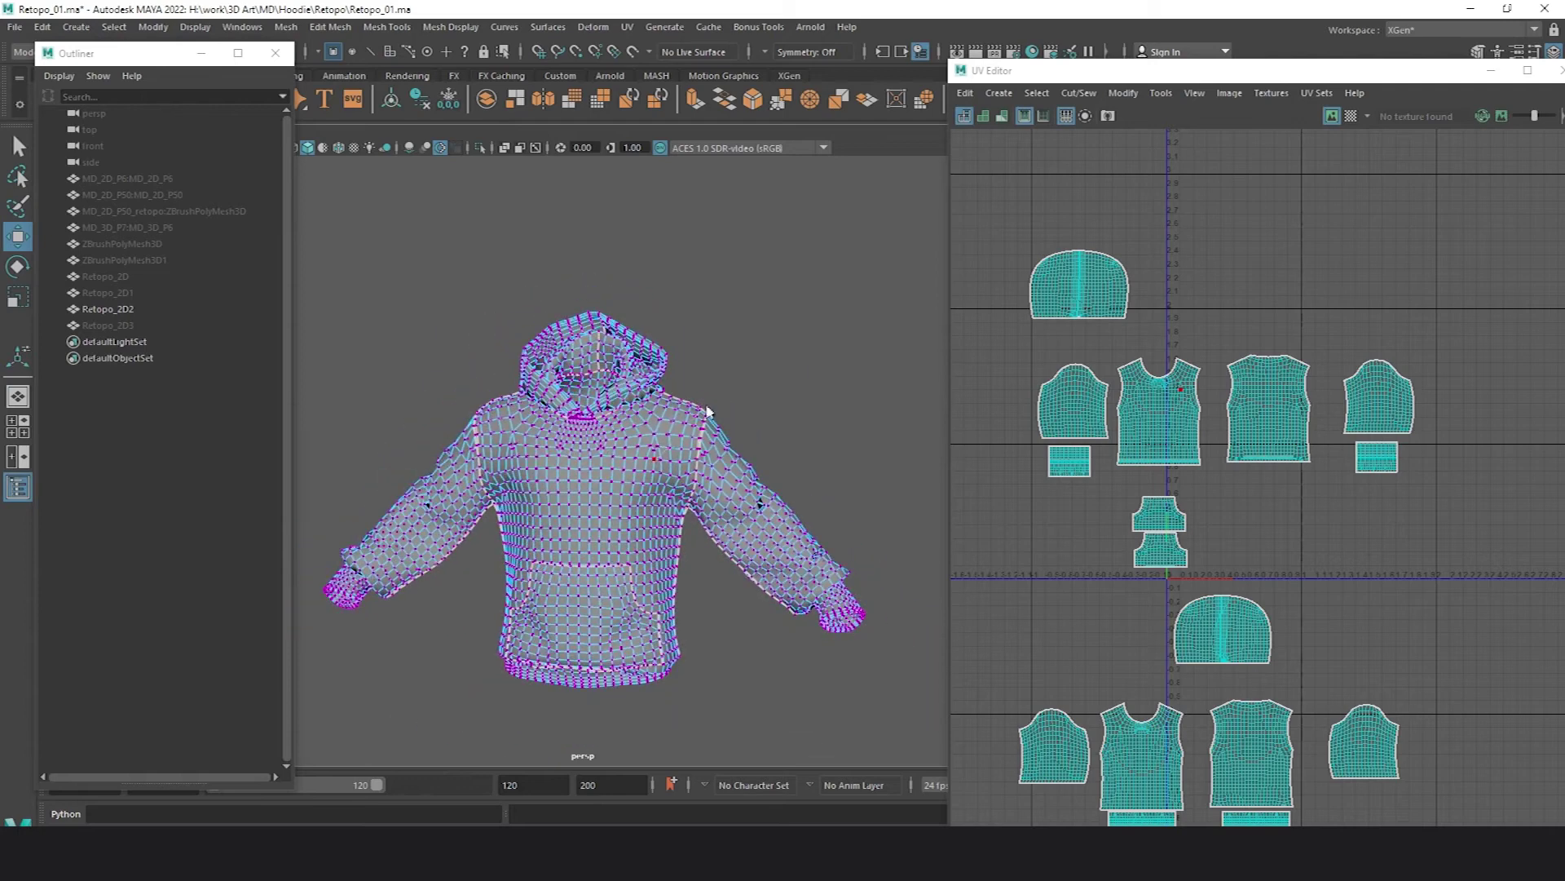
pyautogui.press('F8')
pyautogui.click(674, 444)
# - Select the faces of the upper row's body, sleeve and cuff UV shells and isolate them in the viewport
pyautogui.moveTo(1115, 407); pyautogui.dragTo(1104, 436, button='right')
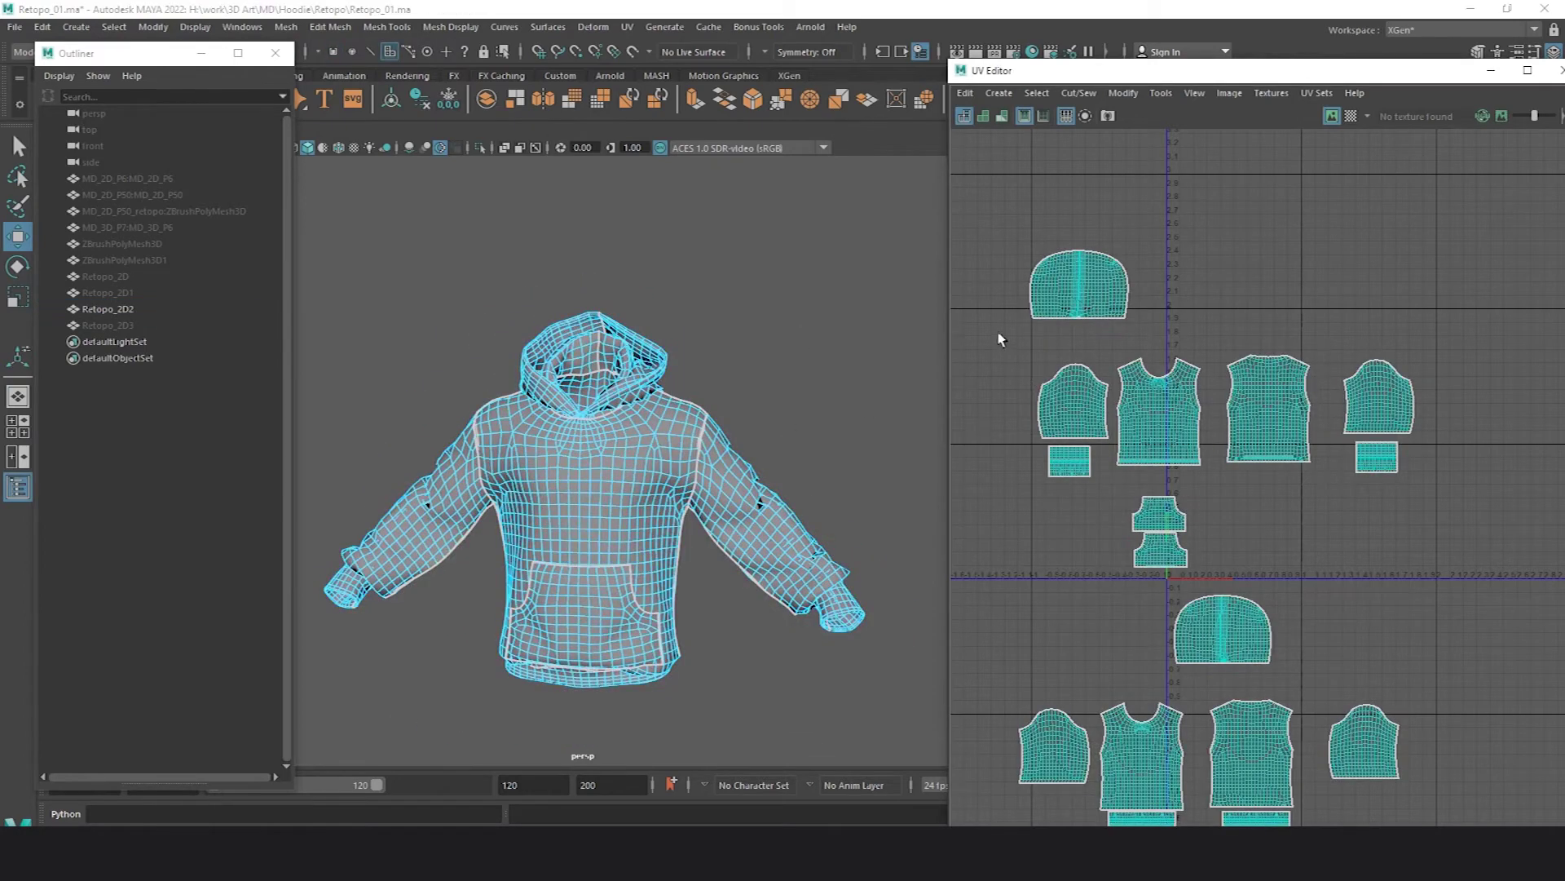
pyautogui.moveTo(1417, 466); pyautogui.dragTo(1485, 488)
pyautogui.keyDown('alt'); pyautogui.moveTo(740, 357); pyautogui.dragTo(762, 377, button='middle'); pyautogui.keyUp('alt')
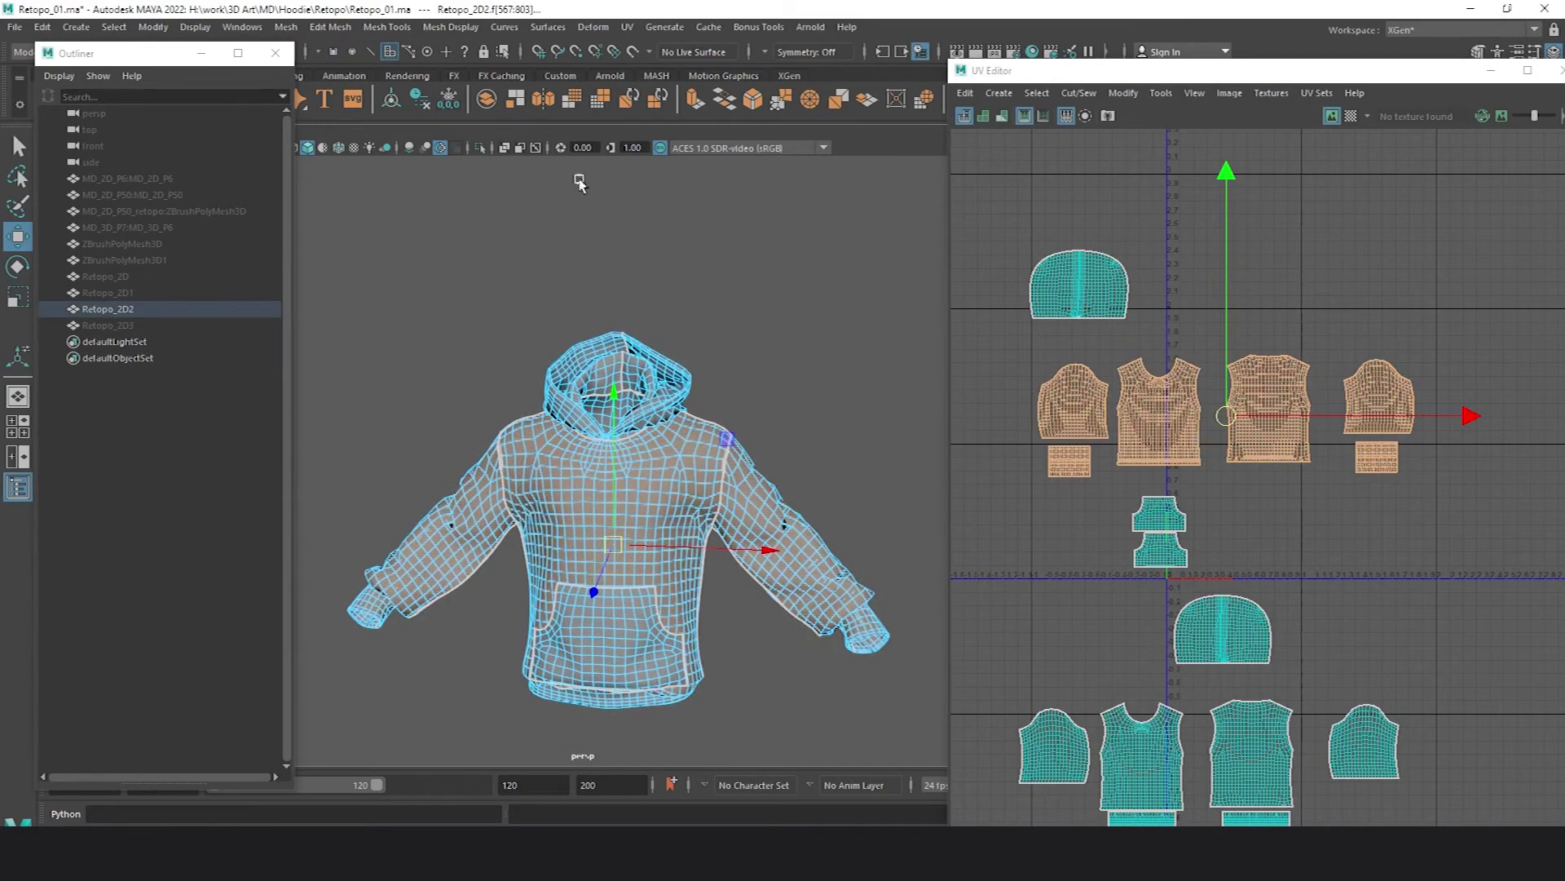
pyautogui.click(480, 147)
# - Select all vertices of the isolated body, sleeves and cuffs and merge them through the Merge Vertices options
pyautogui.click(607, 350)
pyautogui.keyDown('alt'); pyautogui.moveTo(620, 398); pyautogui.dragTo(613, 336, button='middle'); pyautogui.keyUp('alt')
pyautogui.keyDown('alt'); pyautogui.moveTo(612, 336); pyautogui.dragTo(737, 451, button='right'); pyautogui.keyUp('alt')
pyautogui.keyDown('alt'); pyautogui.moveTo(737, 450); pyautogui.dragTo(692, 457); pyautogui.keyUp('alt')
pyautogui.moveTo(732, 448); pyautogui.dragTo(605, 404, button='right')
pyautogui.scroll(-5, 652, 395)
pyautogui.moveTo(447, 286); pyautogui.dragTo(946, 726)
pyautogui.keyDown('shift'); pyautogui.moveTo(705, 427); pyautogui.dragTo(705, 339, button='right'); pyautogui.keyUp('shift')
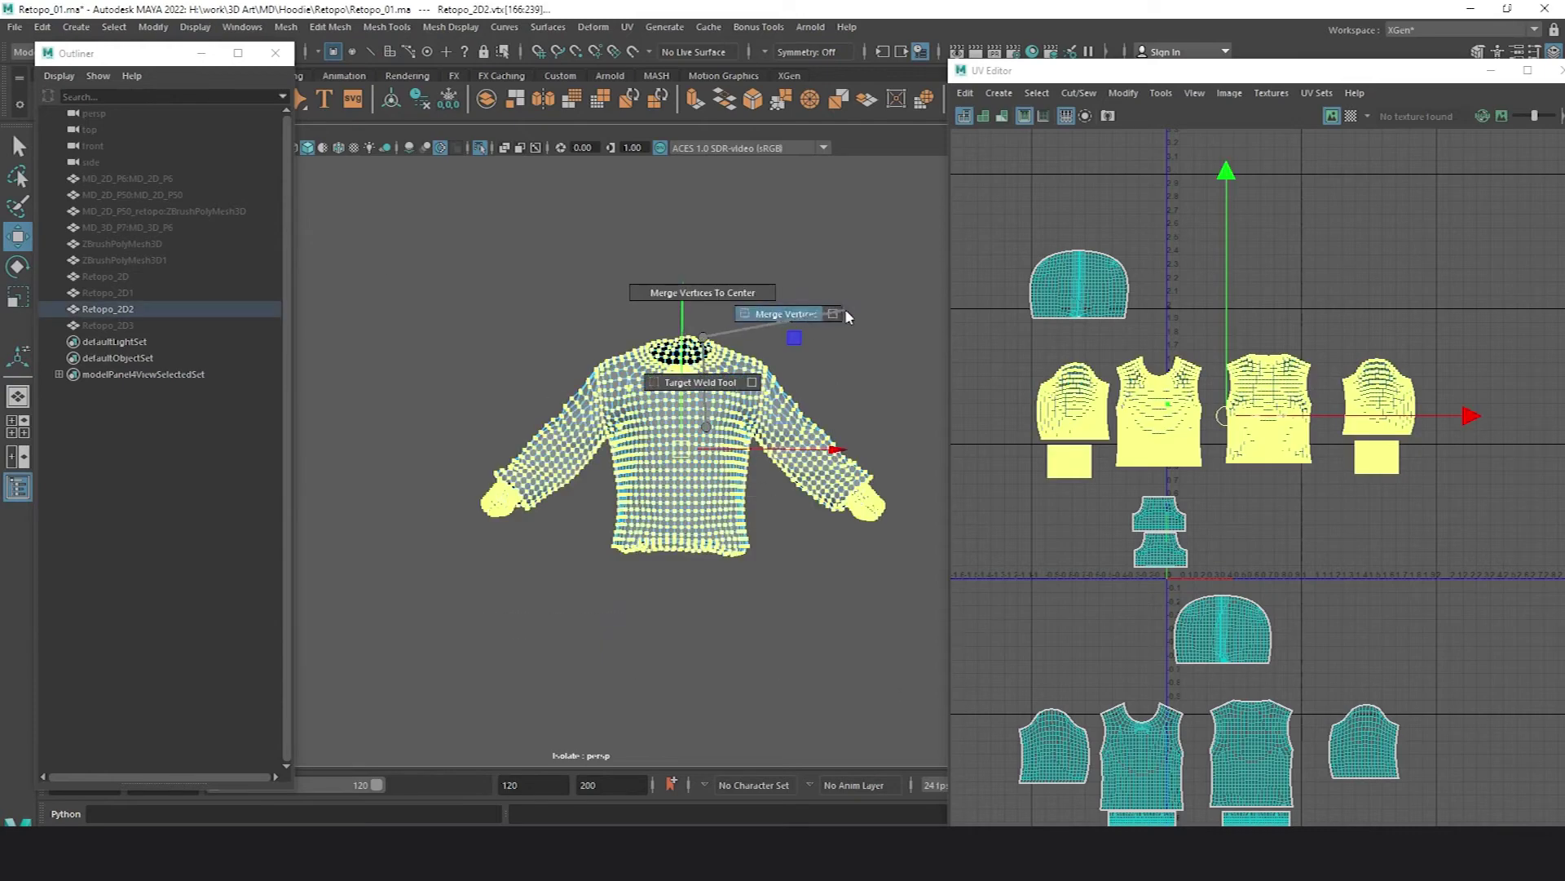
pyautogui.keyDown('shift'); pyautogui.moveTo(845, 311); pyautogui.dragTo(831, 314, button='right'); pyautogui.keyUp('shift')
pyautogui.click(325, 449)
pyautogui.click(459, 447)
# - Merge the split vertex pair at the lower end of the front armhole seam gap to its center
pyautogui.click(439, 328)
pyautogui.keyDown('alt'); pyautogui.moveTo(437, 328); pyautogui.dragTo(876, 521, button='right'); pyautogui.keyUp('alt')
pyautogui.keyDown('alt'); pyautogui.moveTo(640, 302); pyautogui.dragTo(527, 533, button='middle'); pyautogui.keyUp('alt')
pyautogui.scroll(5, 528, 534)
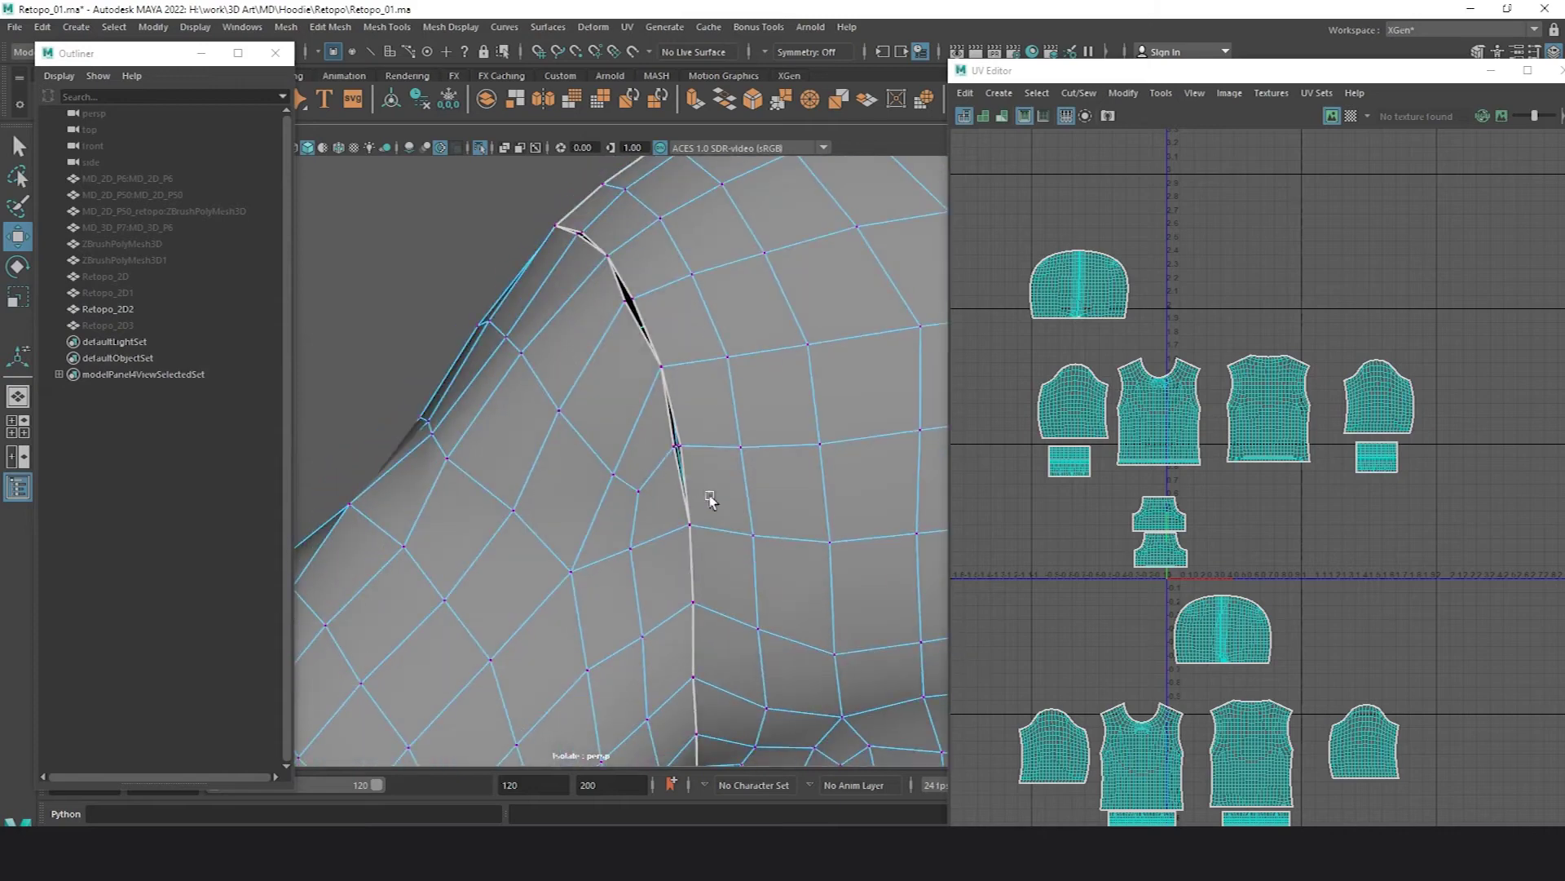
pyautogui.press('q')
pyautogui.click(679, 446)
pyautogui.moveTo(670, 452); pyautogui.dragTo(683, 442)
pyautogui.keyDown('shift'); pyautogui.moveTo(681, 446); pyautogui.dragTo(689, 359, button='right'); pyautogui.keyUp('shift')
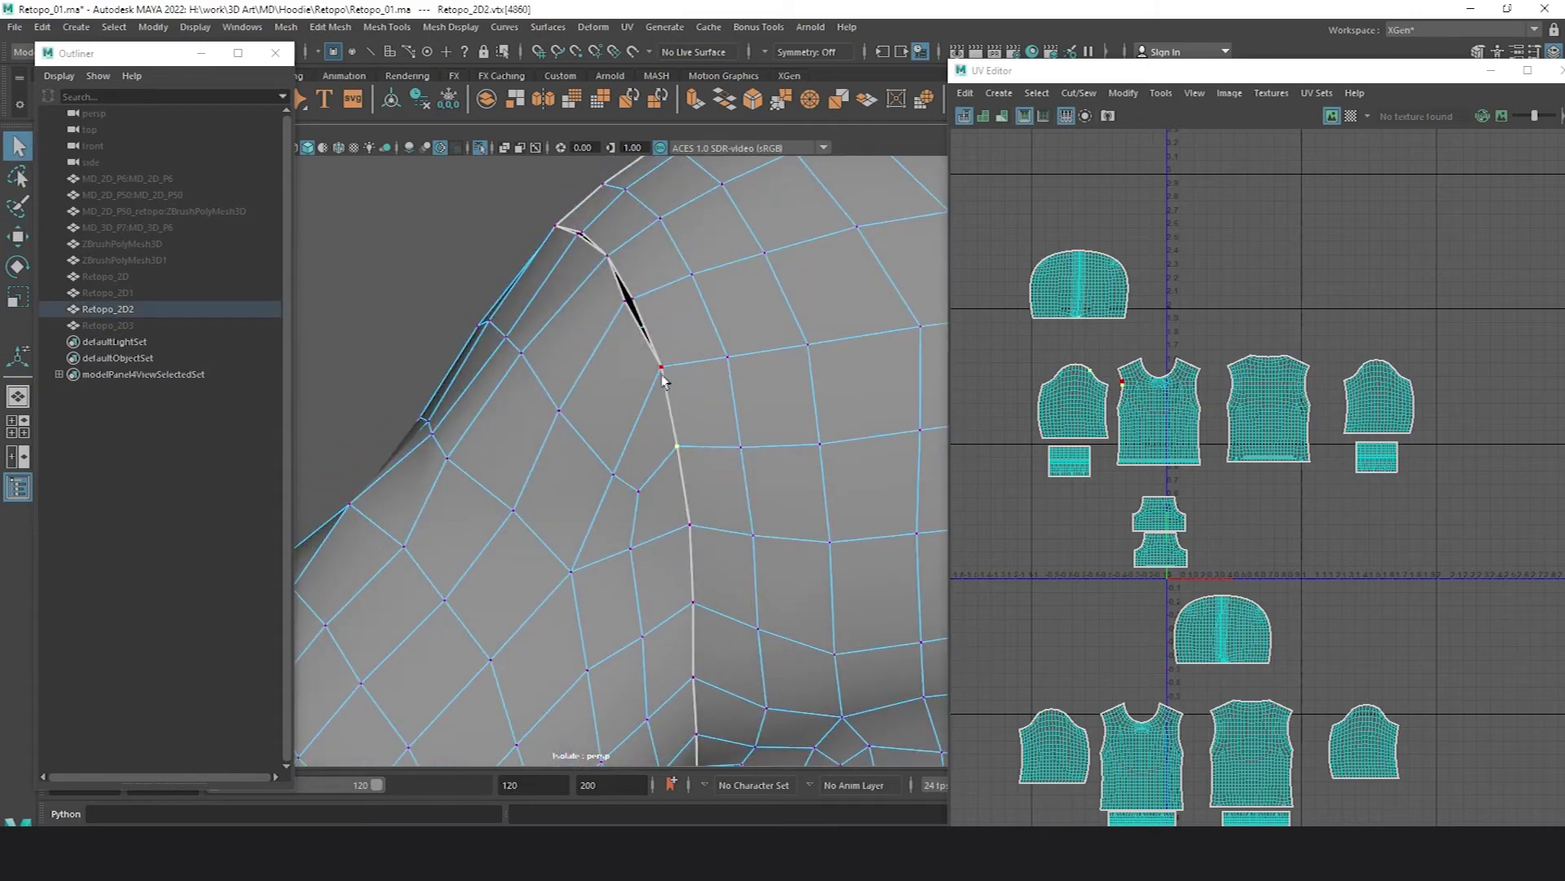
# - Merge the remaining split vertex pairs along the front armhole seam gap up to the shoulder
pyautogui.keyDown('alt'); pyautogui.moveTo(662, 375); pyautogui.dragTo(668, 492, button='middle'); pyautogui.keyUp('alt')
pyautogui.scroll(2, 664, 487)
pyautogui.keyDown('alt'); pyautogui.moveTo(599, 334); pyautogui.dragTo(670, 473, button='middle'); pyautogui.keyUp('alt')
pyautogui.keyDown('alt'); pyautogui.moveTo(670, 473); pyautogui.dragTo(732, 480, button='right'); pyautogui.keyUp('alt')
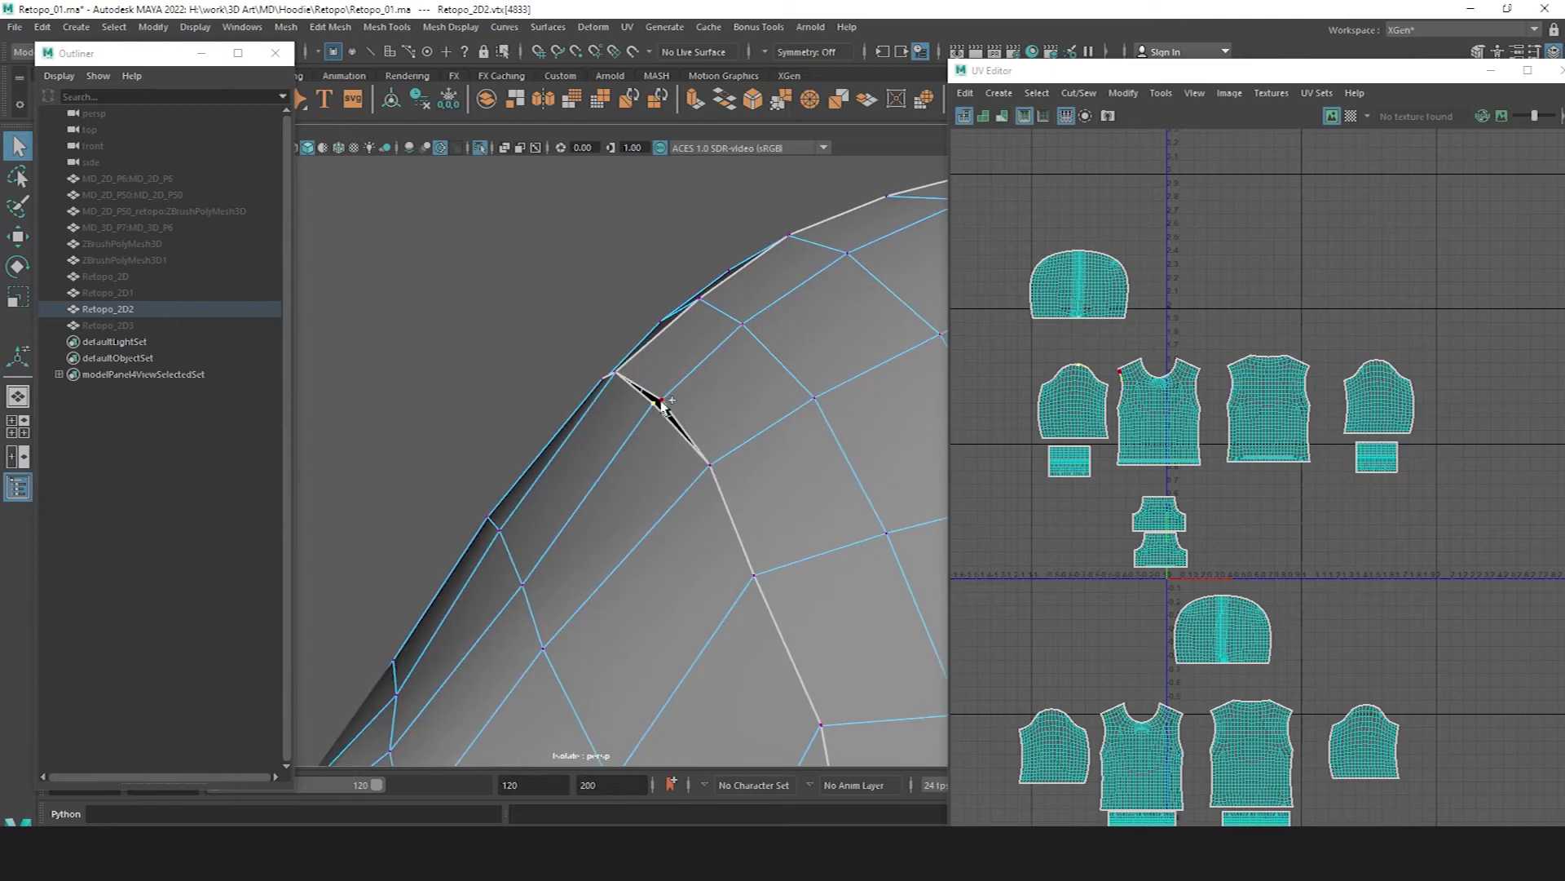
pyautogui.keyDown('alt'); pyautogui.moveTo(676, 336); pyautogui.dragTo(640, 410); pyautogui.keyUp('alt')
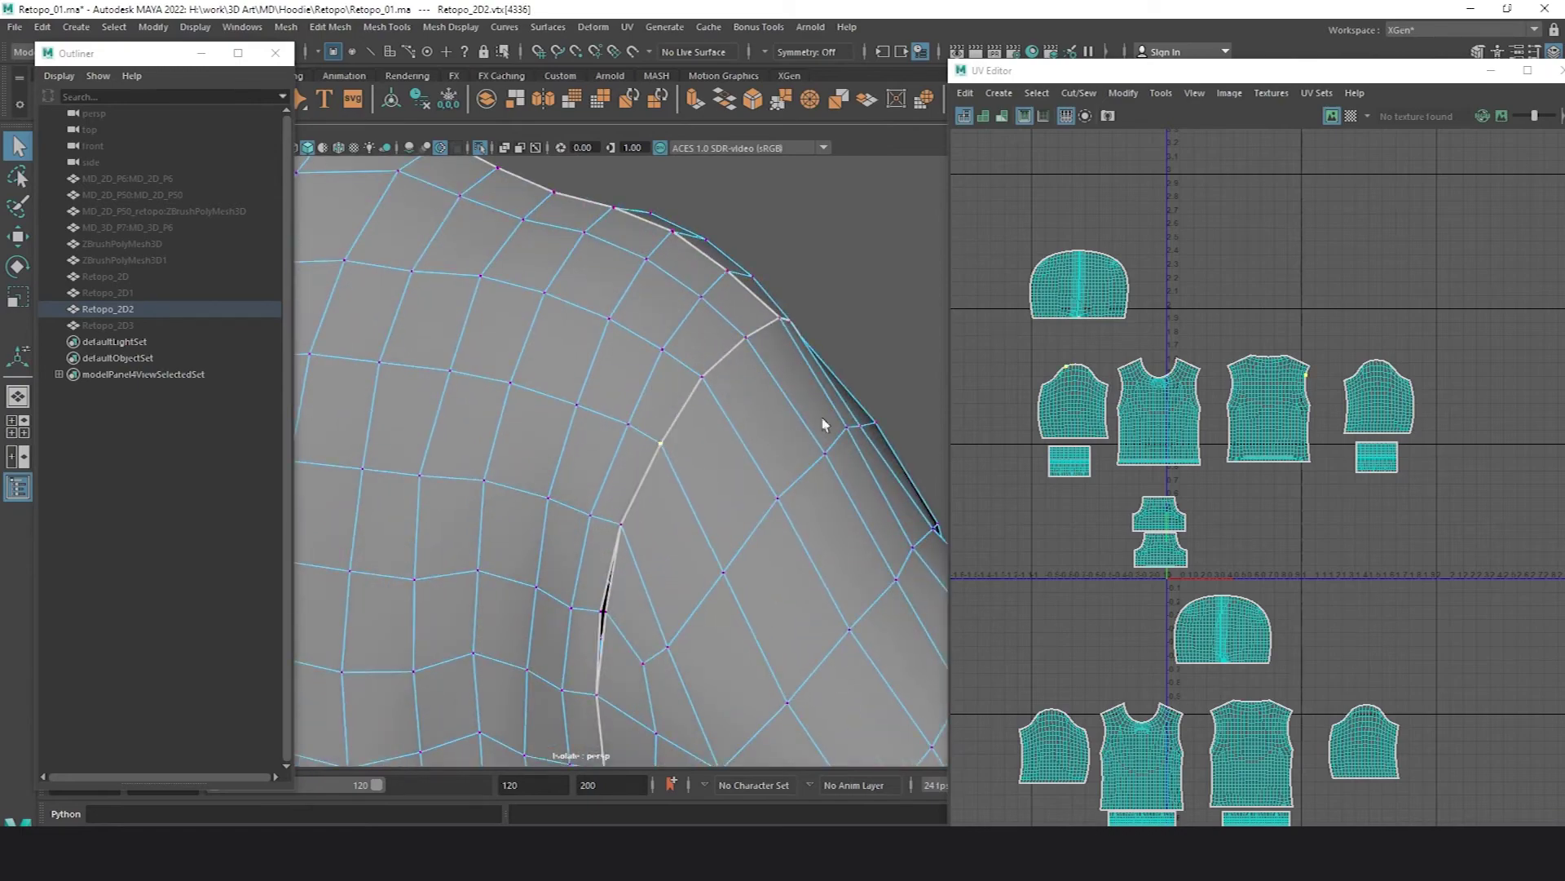
# - Select all vertices around the whole armhole seam from the back of the garment and merge them
pyautogui.keyDown('alt'); pyautogui.moveTo(822, 425); pyautogui.dragTo(636, 332, button='right'); pyautogui.keyUp('alt')
pyautogui.keyDown('alt'); pyautogui.moveTo(636, 332); pyautogui.dragTo(571, 251); pyautogui.keyUp('alt')
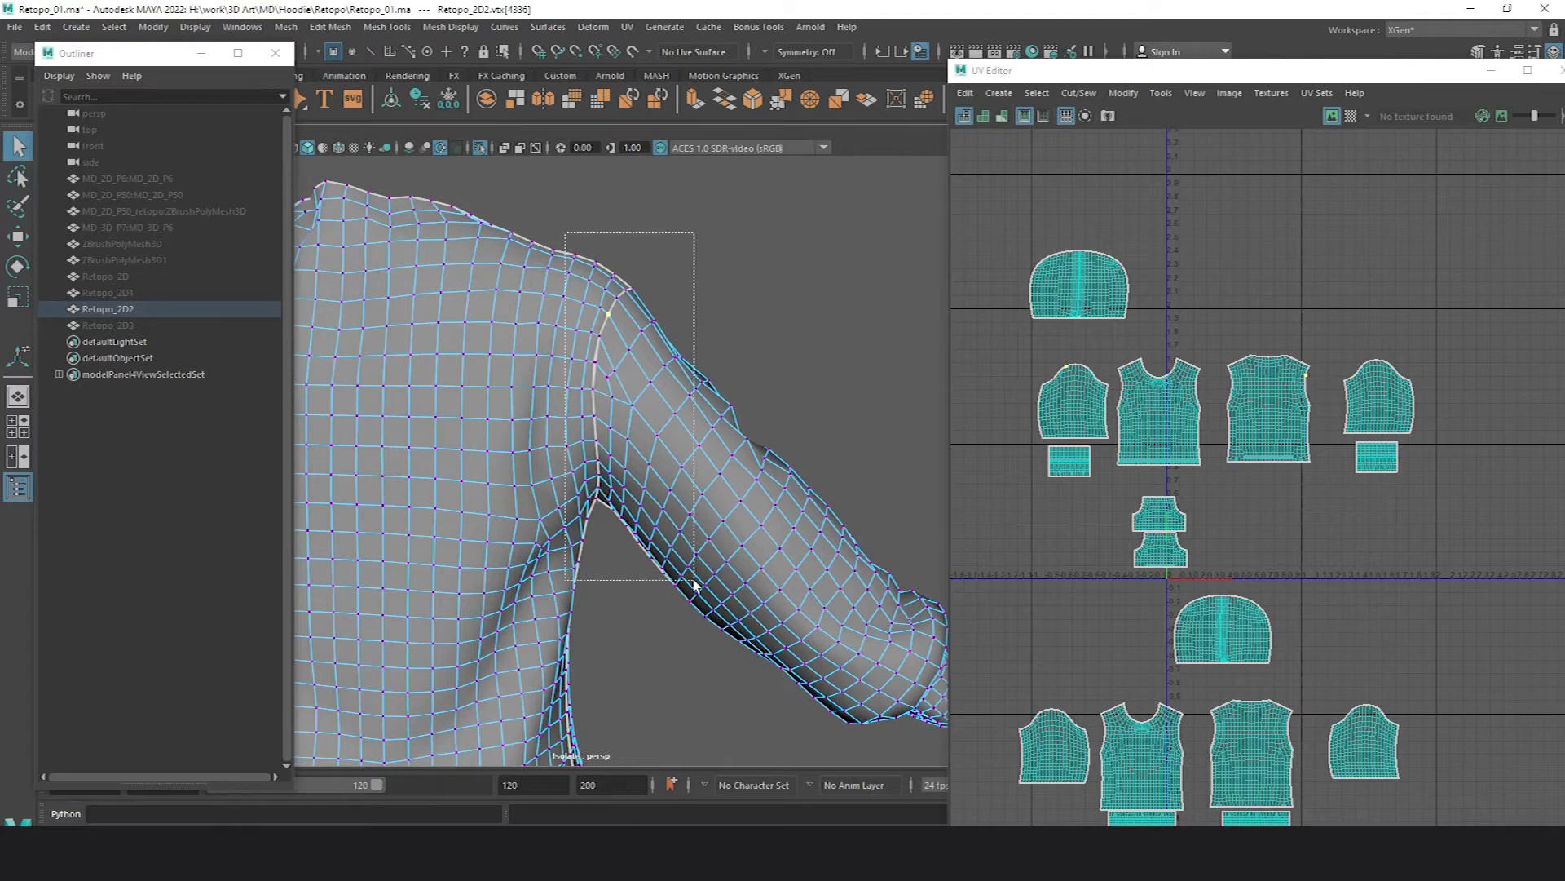
pyautogui.moveTo(679, 565); pyautogui.dragTo(679, 563)
pyautogui.keyDown('shift'); pyautogui.moveTo(689, 415); pyautogui.dragTo(831, 331, button='right'); pyautogui.keyUp('shift')
pyautogui.click(359, 446)
pyautogui.click(387, 448)
# - Move the UV Editor off the channel list and raise the new merge's Distance Threshold to 0.401
pyautogui.moveTo(1363, 84); pyautogui.dragTo(1328, 659)
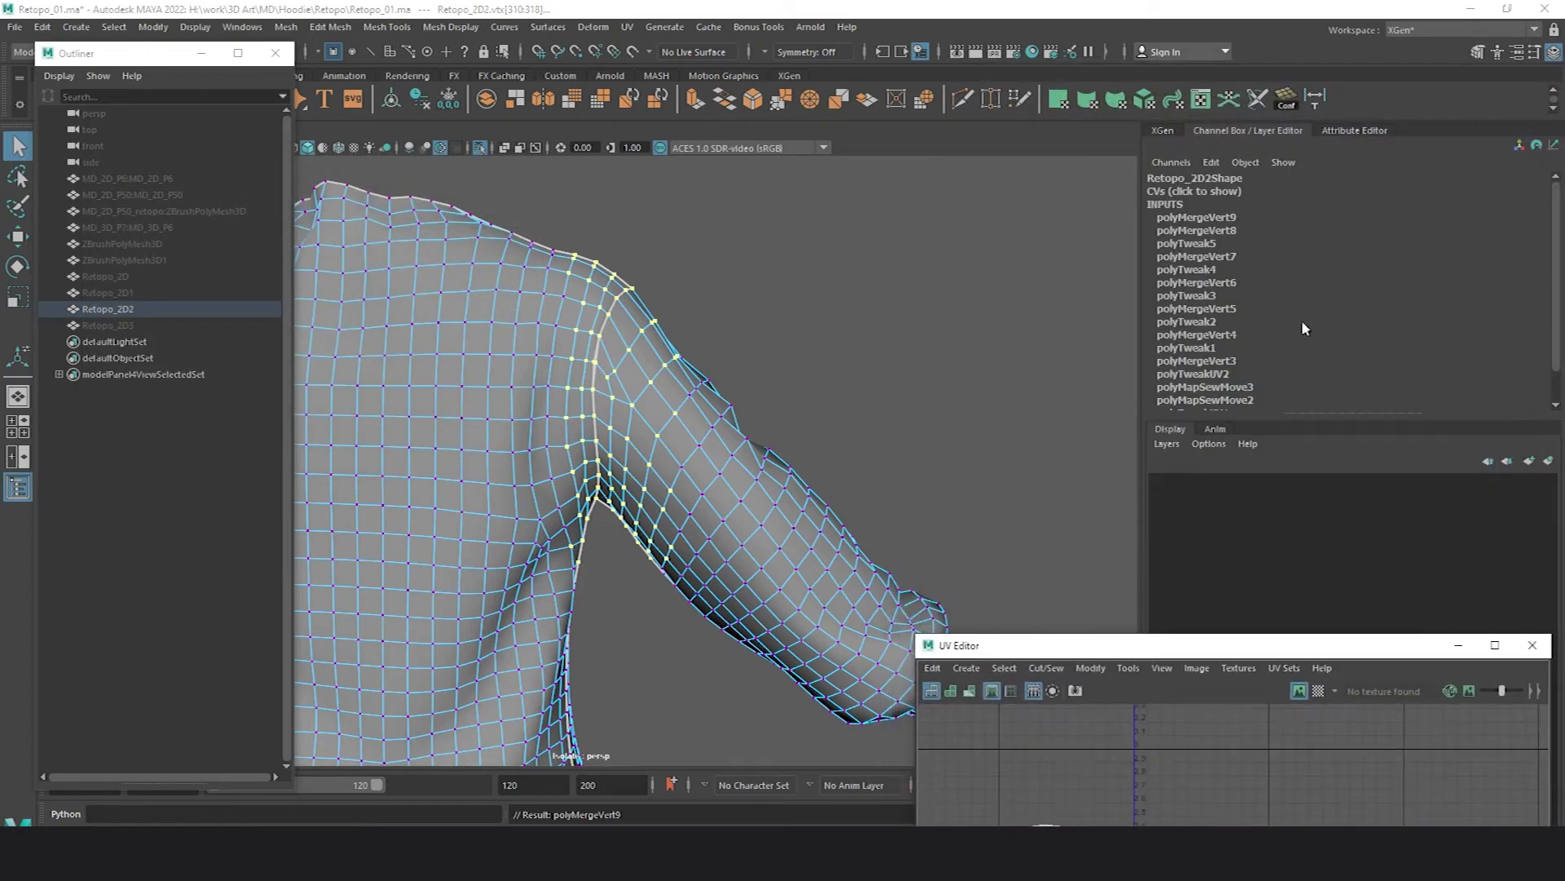
pyautogui.click(1223, 218)
pyautogui.click(1467, 196)
pyautogui.moveTo(929, 228); pyautogui.dragTo(938, 224, button='middle')
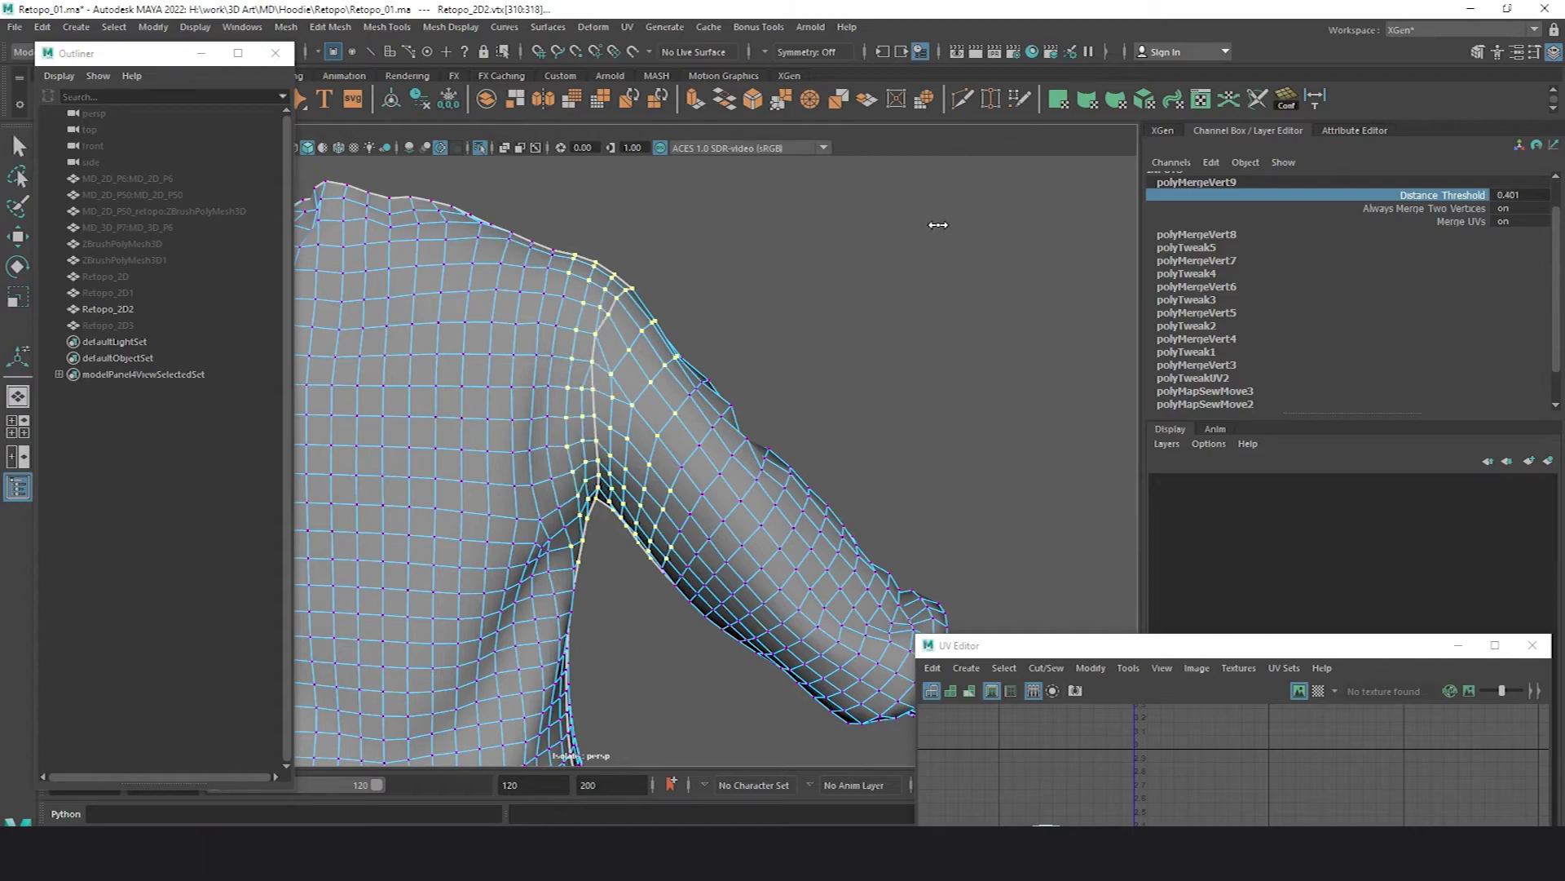
# - Soften the edges of the whole garment mesh and check the shading around both shoulders
pyautogui.keyDown('alt'); pyautogui.moveTo(834, 309); pyautogui.dragTo(481, 283); pyautogui.keyUp('alt')
pyautogui.keyDown('alt'); pyautogui.moveTo(482, 283); pyautogui.dragTo(583, 315, button='right'); pyautogui.keyUp('alt')
pyautogui.press('F8')
pyautogui.click(435, 259)
pyautogui.scroll(-5, 489, 281)
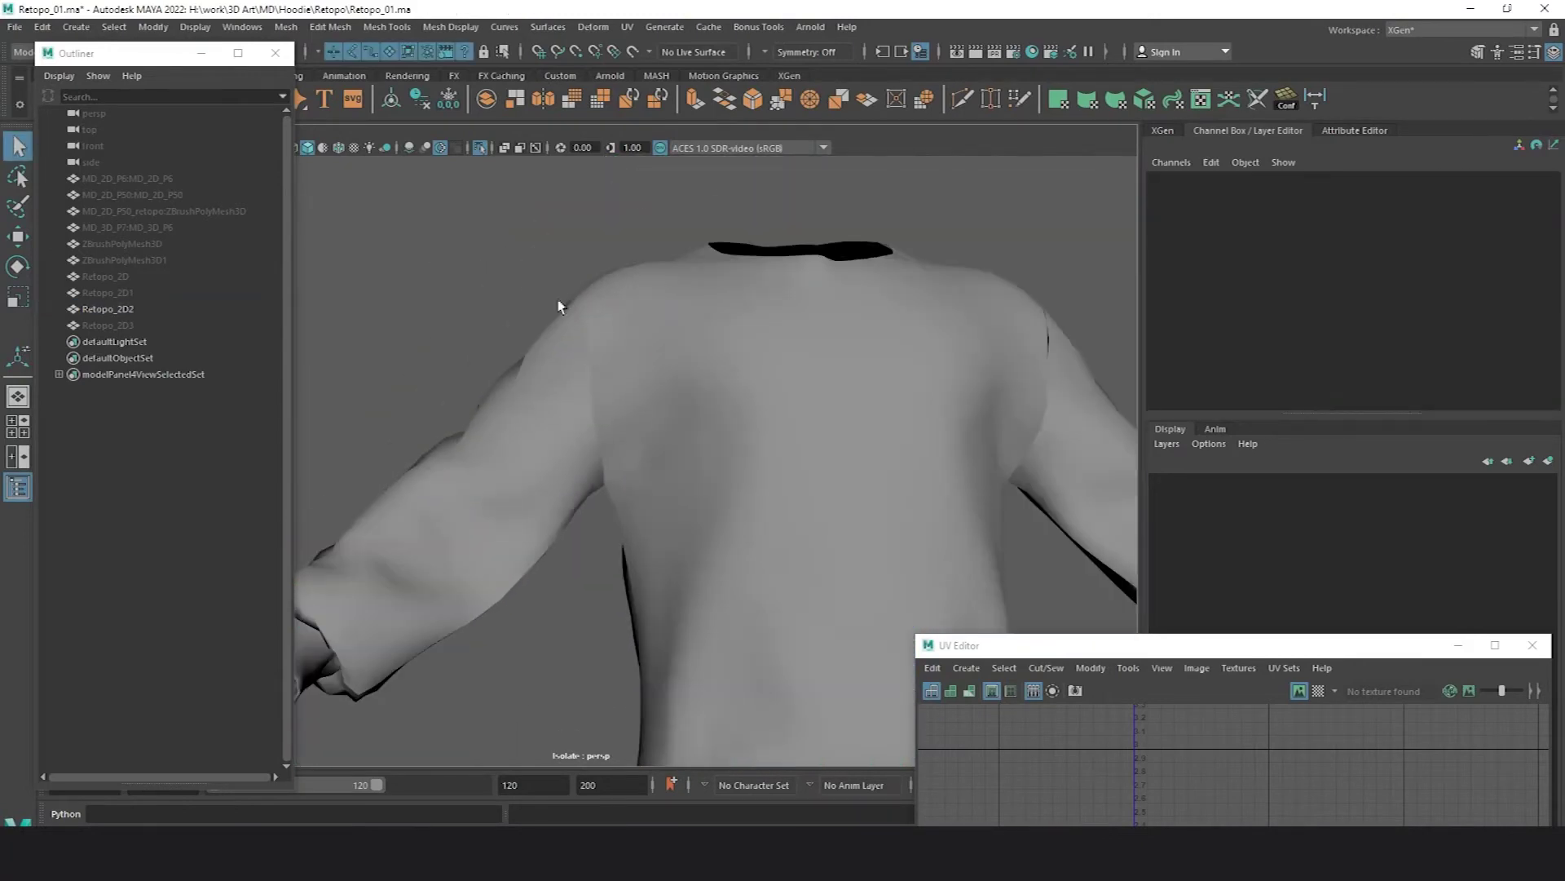
pyautogui.keyDown('alt'); pyautogui.moveTo(559, 304); pyautogui.dragTo(639, 355); pyautogui.keyUp('alt')
pyautogui.click(639, 355)
pyautogui.keyDown('shift'); pyautogui.moveTo(640, 359); pyautogui.dragTo(754, 389, button='right'); pyautogui.keyUp('shift')
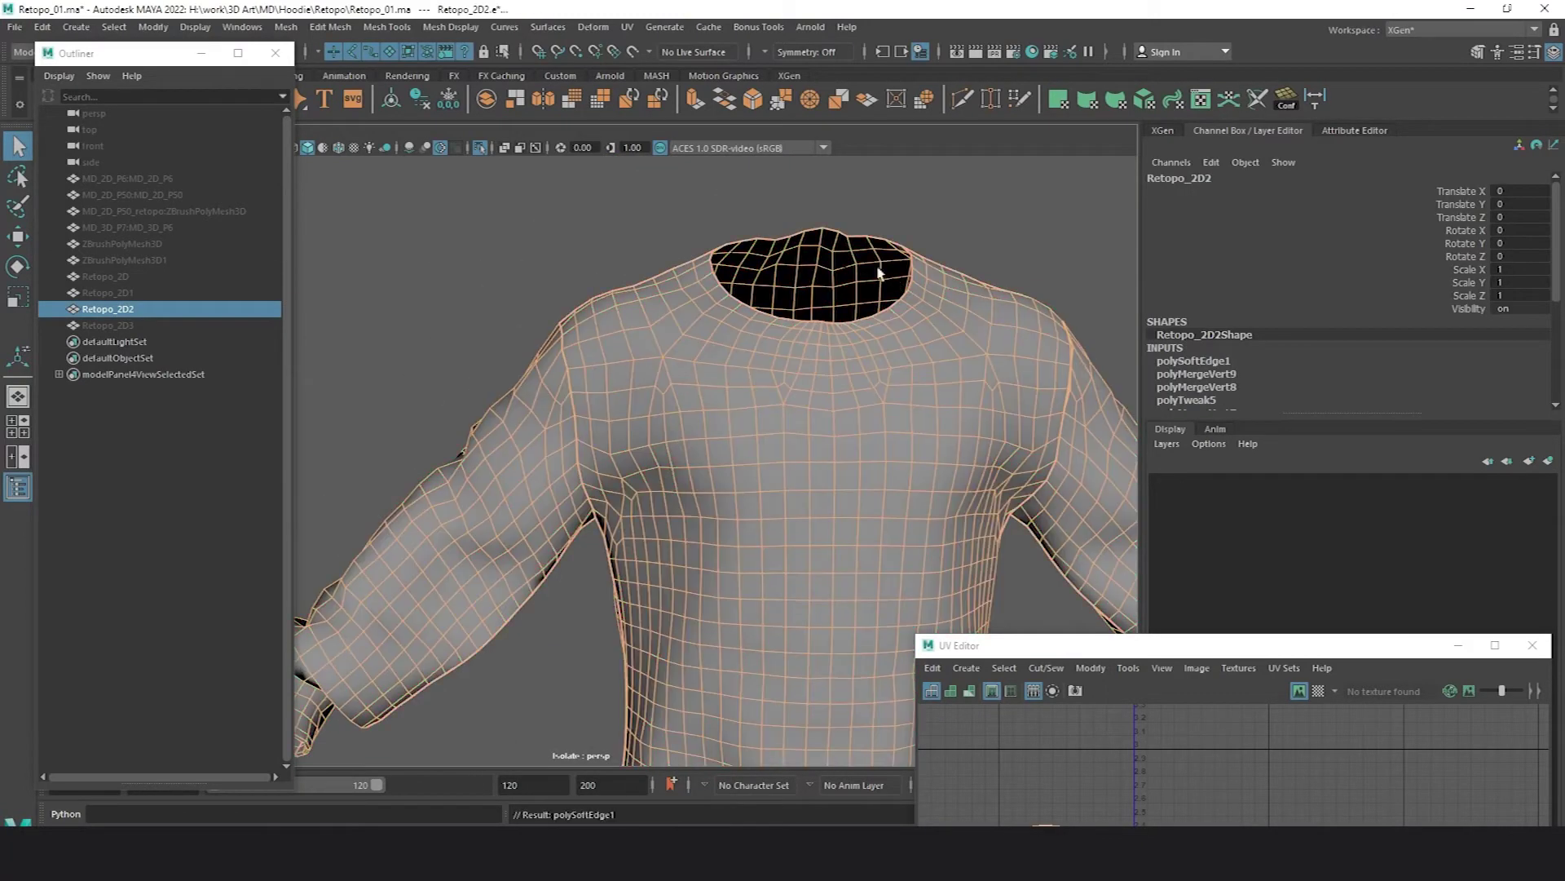
pyautogui.click(574, 222)
pyautogui.keyDown('alt'); pyautogui.moveTo(574, 221); pyautogui.dragTo(726, 300); pyautogui.keyUp('alt')
pyautogui.keyDown('alt'); pyautogui.moveTo(727, 301); pyautogui.dragTo(446, 270, button='middle'); pyautogui.keyUp('alt')
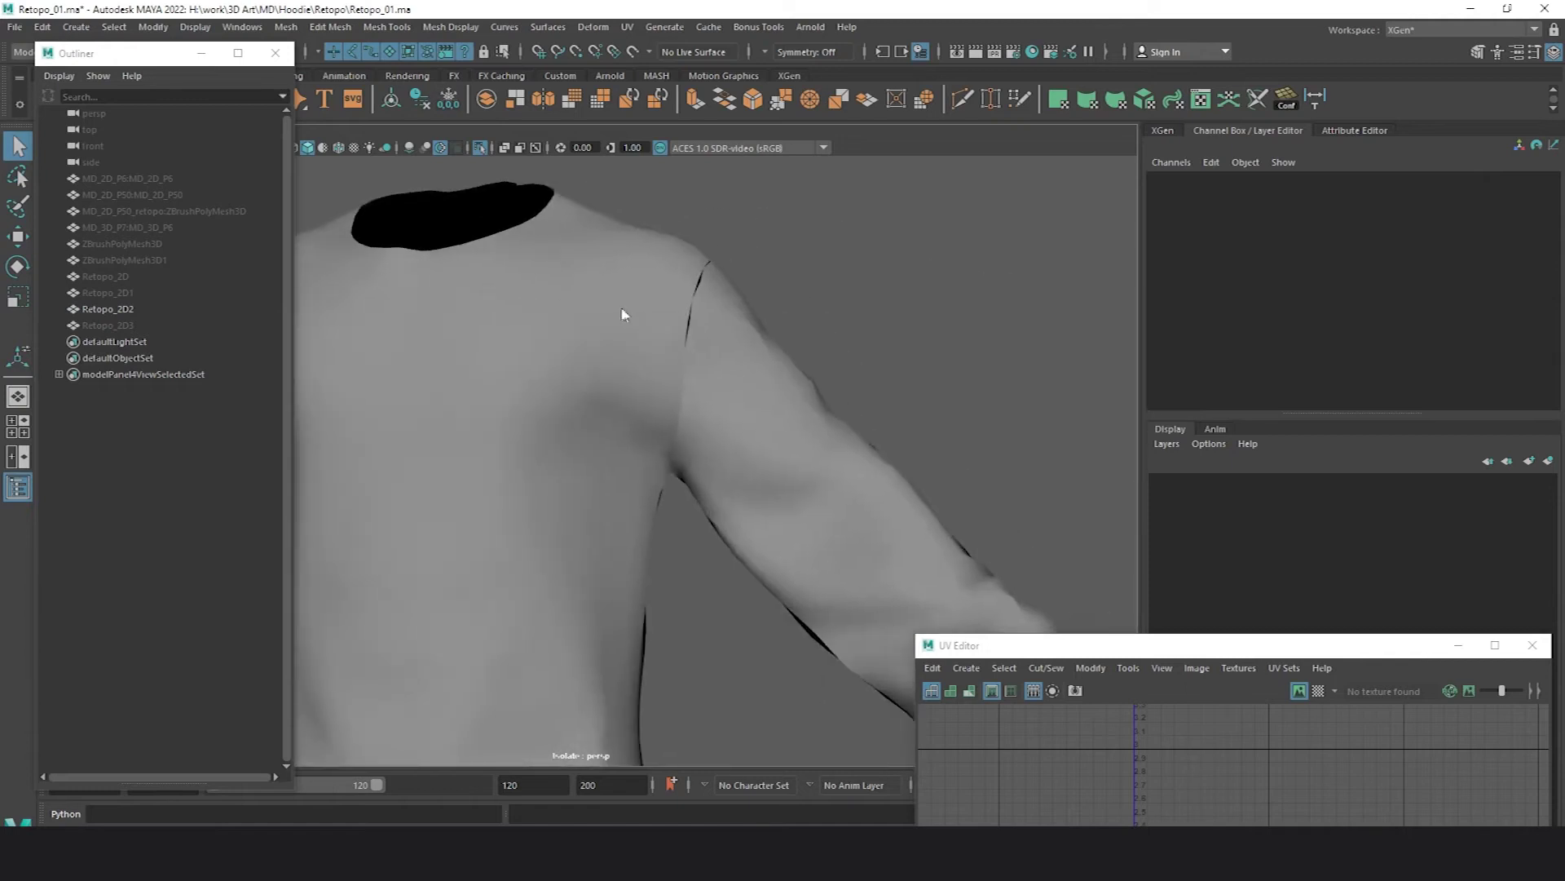
# - Merge the vertices around the other armhole seam with a Distance Threshold of 0.2 and check the seam from behind
pyautogui.click(625, 315)
pyautogui.press('F9')
pyautogui.click(731, 522)
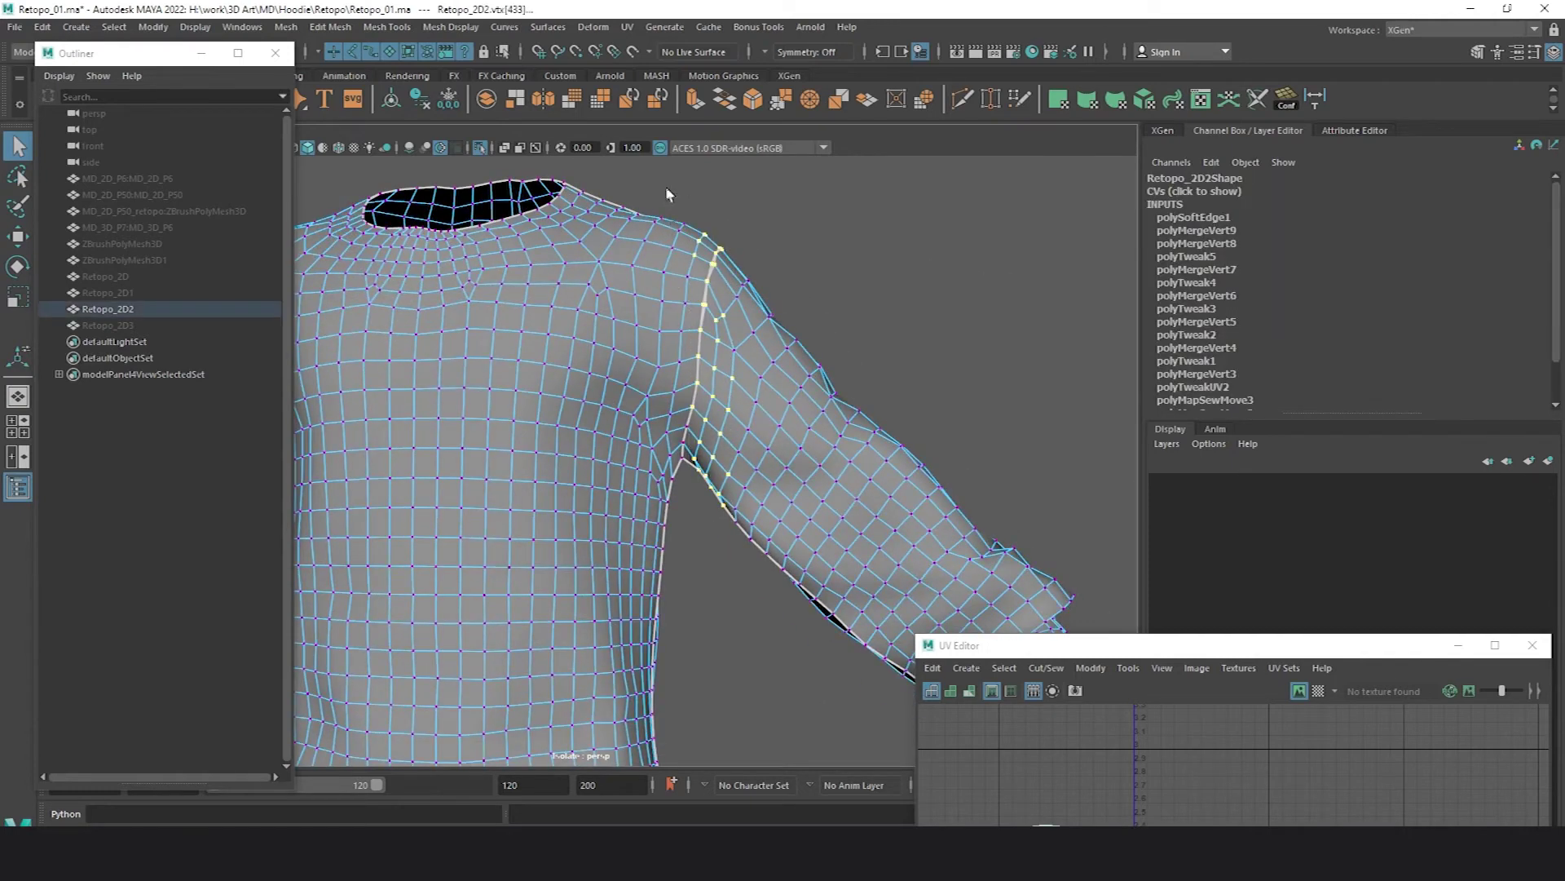
pyautogui.click(732, 368)
pyautogui.keyDown('shift'); pyautogui.rightClick(731, 369); pyautogui.keyUp('shift')
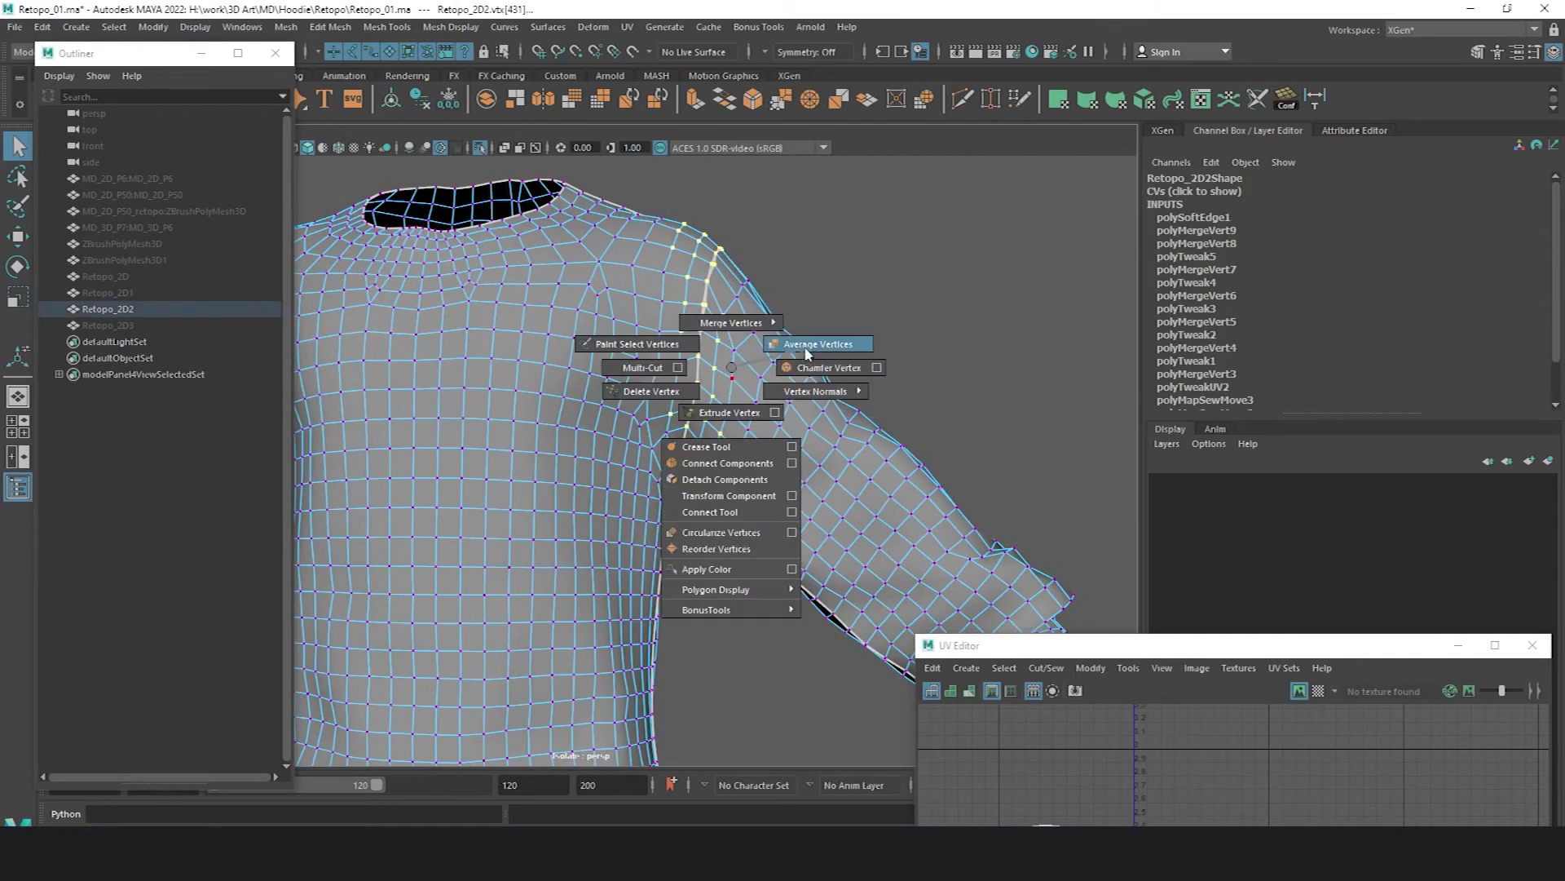
pyautogui.moveTo(746, 322)
pyautogui.click(831, 294)
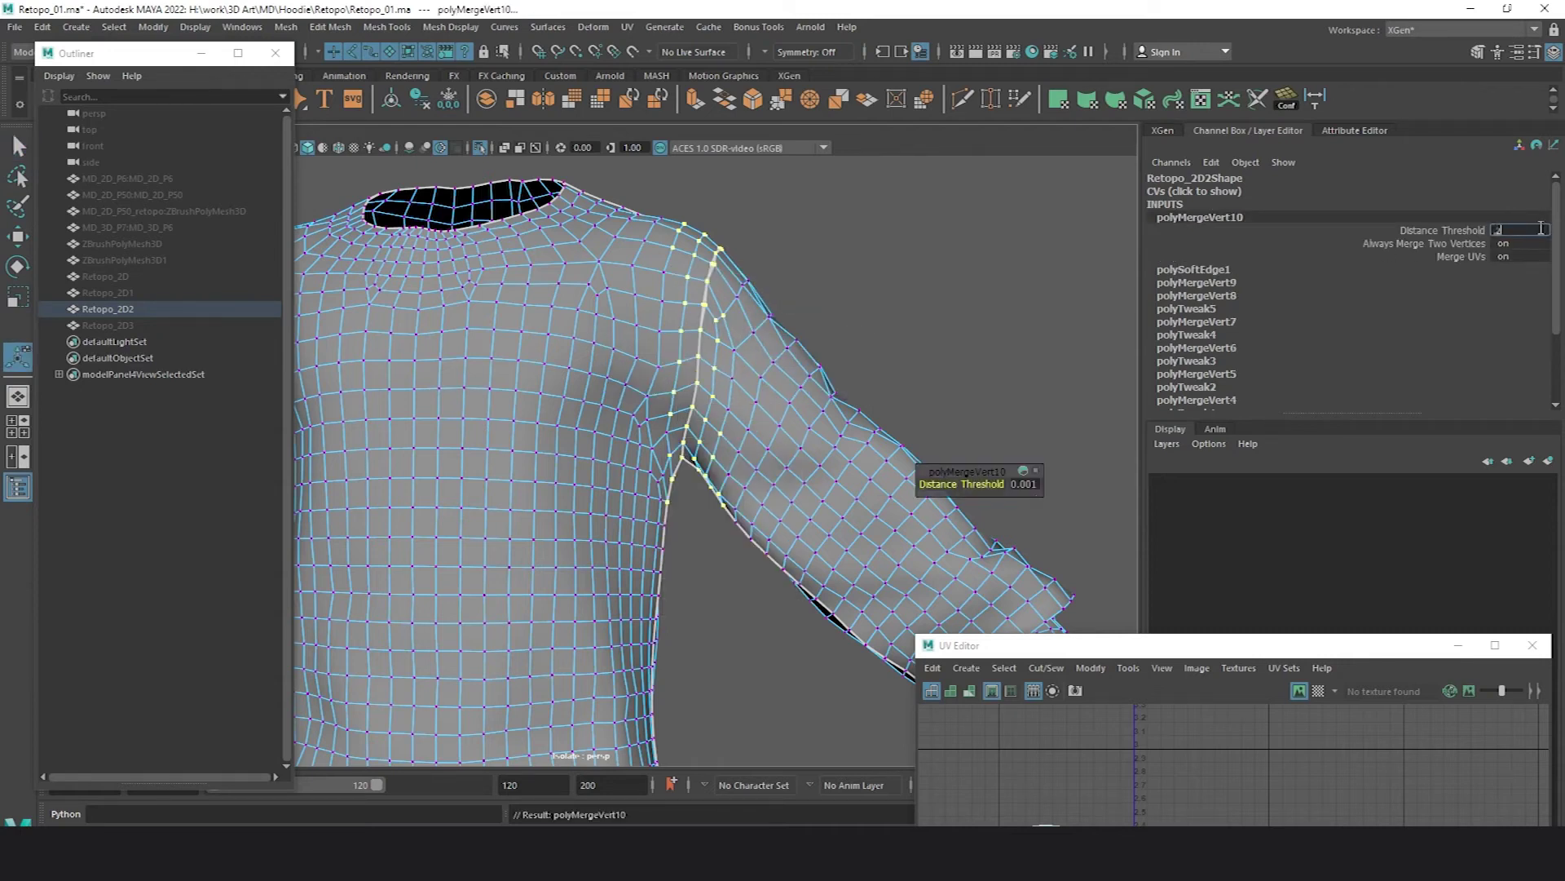
pyautogui.write('0.2')
pyautogui.press('Return')
pyautogui.keyDown('alt'); pyautogui.moveTo(717, 273); pyautogui.dragTo(456, 342); pyautogui.keyUp('alt')
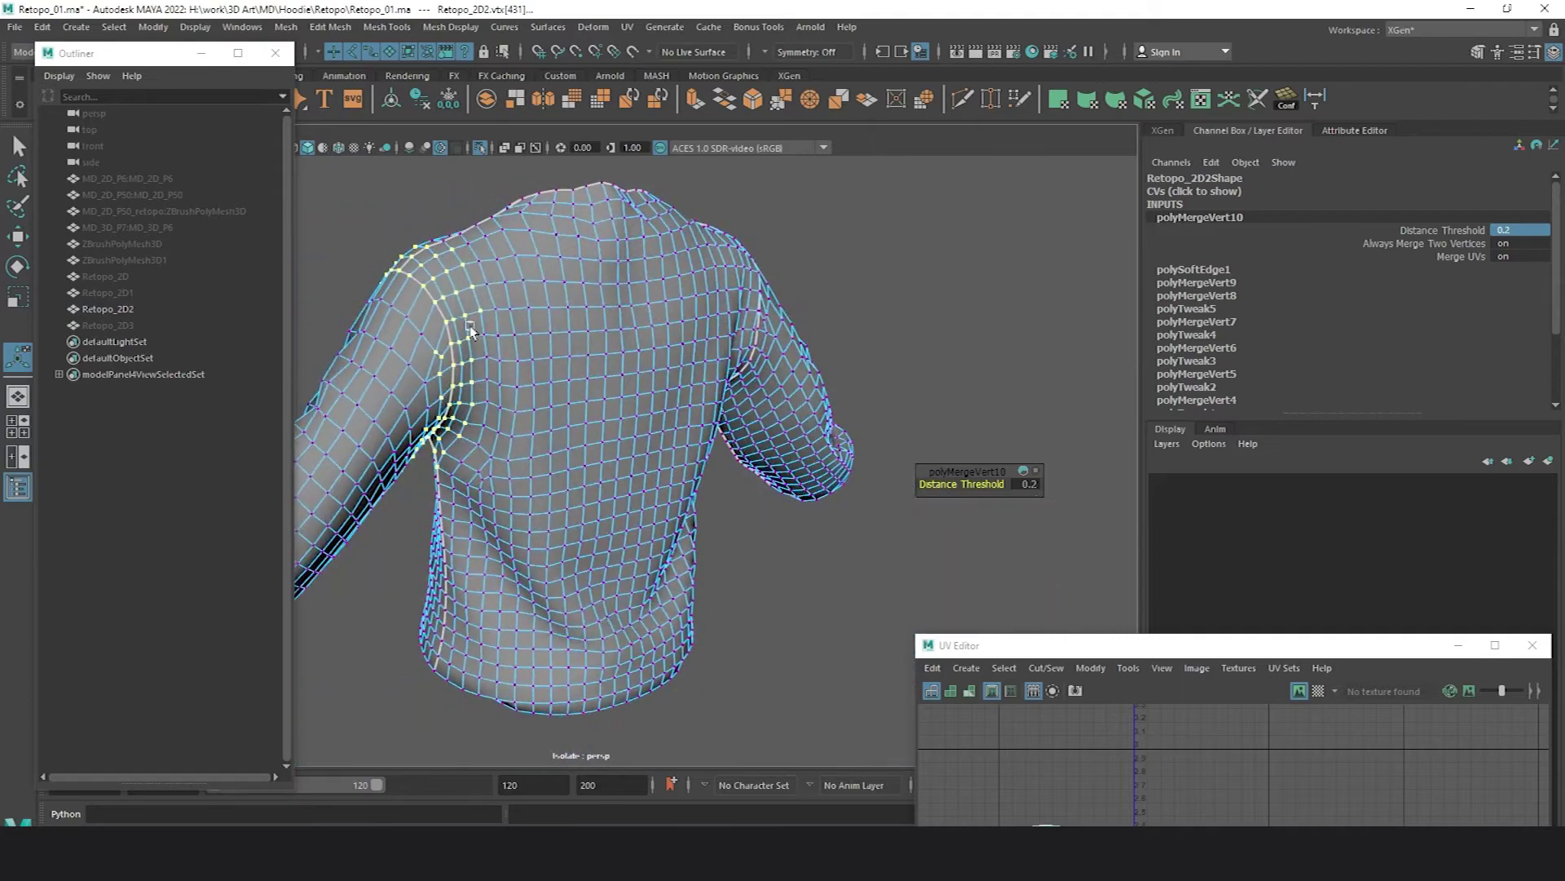
pyautogui.keyDown('alt'); pyautogui.moveTo(563, 399); pyautogui.dragTo(664, 408, button='right'); pyautogui.keyUp('alt')
pyautogui.keyDown('alt'); pyautogui.moveTo(663, 408); pyautogui.dragTo(607, 330); pyautogui.keyUp('alt')
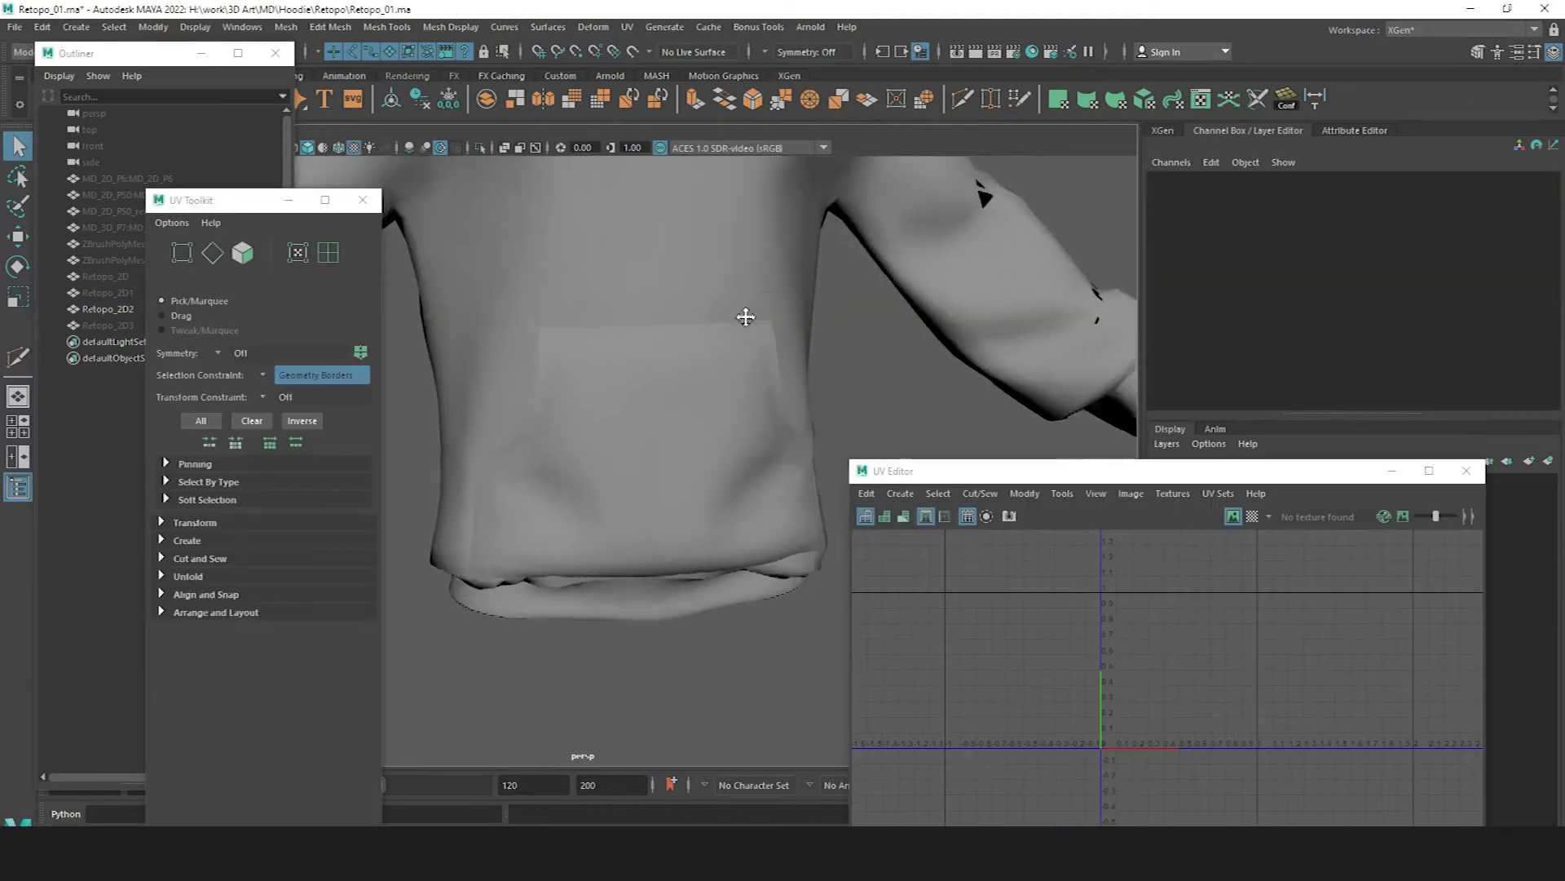
# - Select the full hoodie mesh, inspect the jagged neck edge of the hood, and close the UV Toolkit
pyautogui.keyDown('alt'); pyautogui.moveTo(746, 316); pyautogui.dragTo(632, 286); pyautogui.keyUp('alt')
pyautogui.click(632, 286)
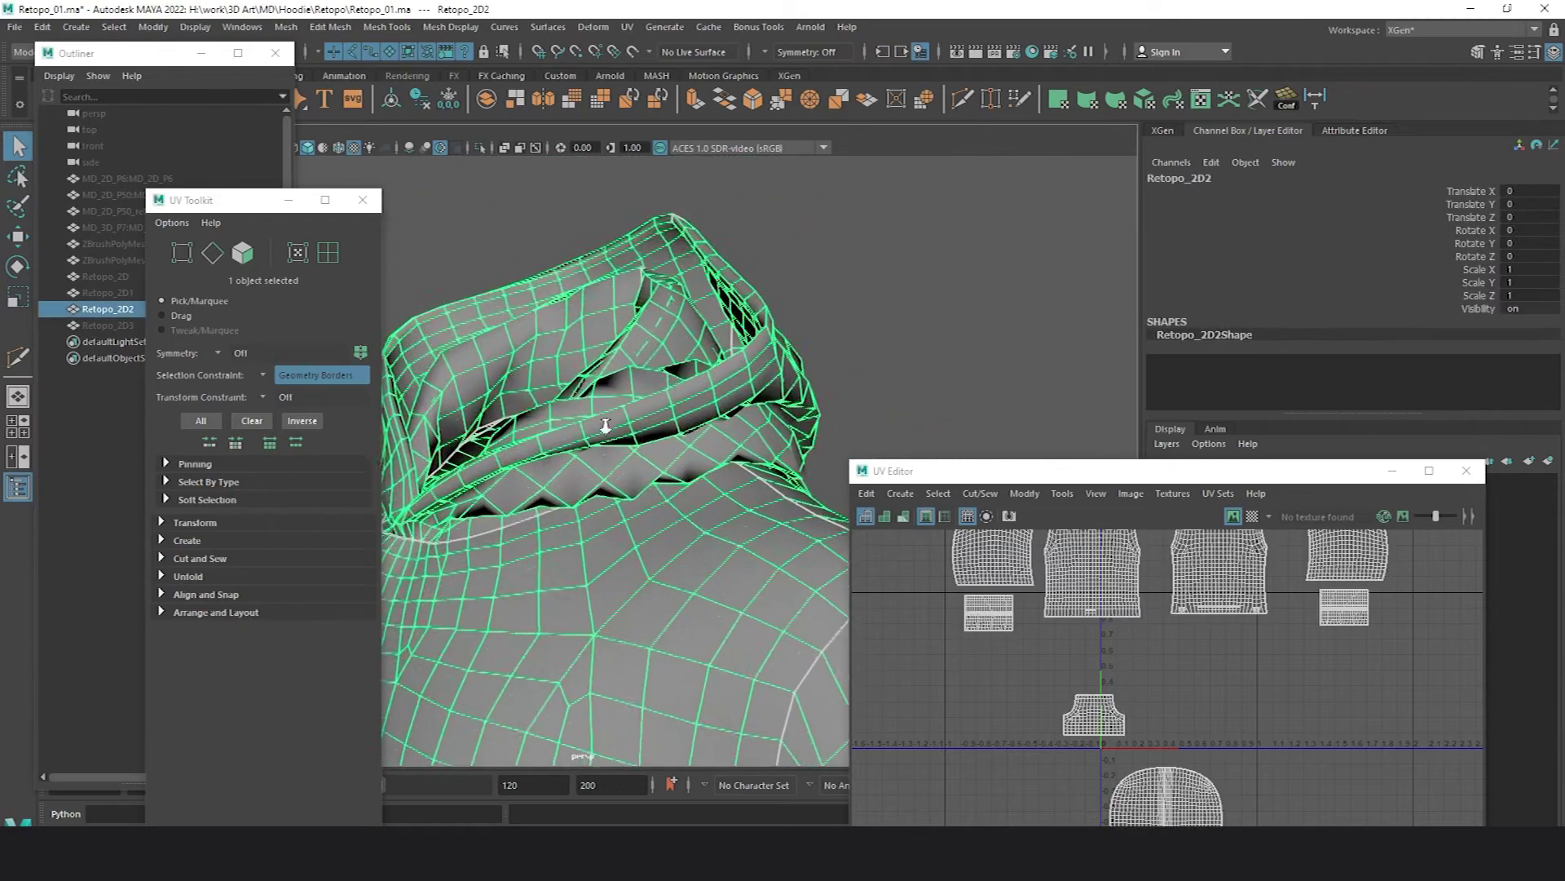
pyautogui.scroll(10, 752, 462)
pyautogui.scroll(-8, 752, 462)
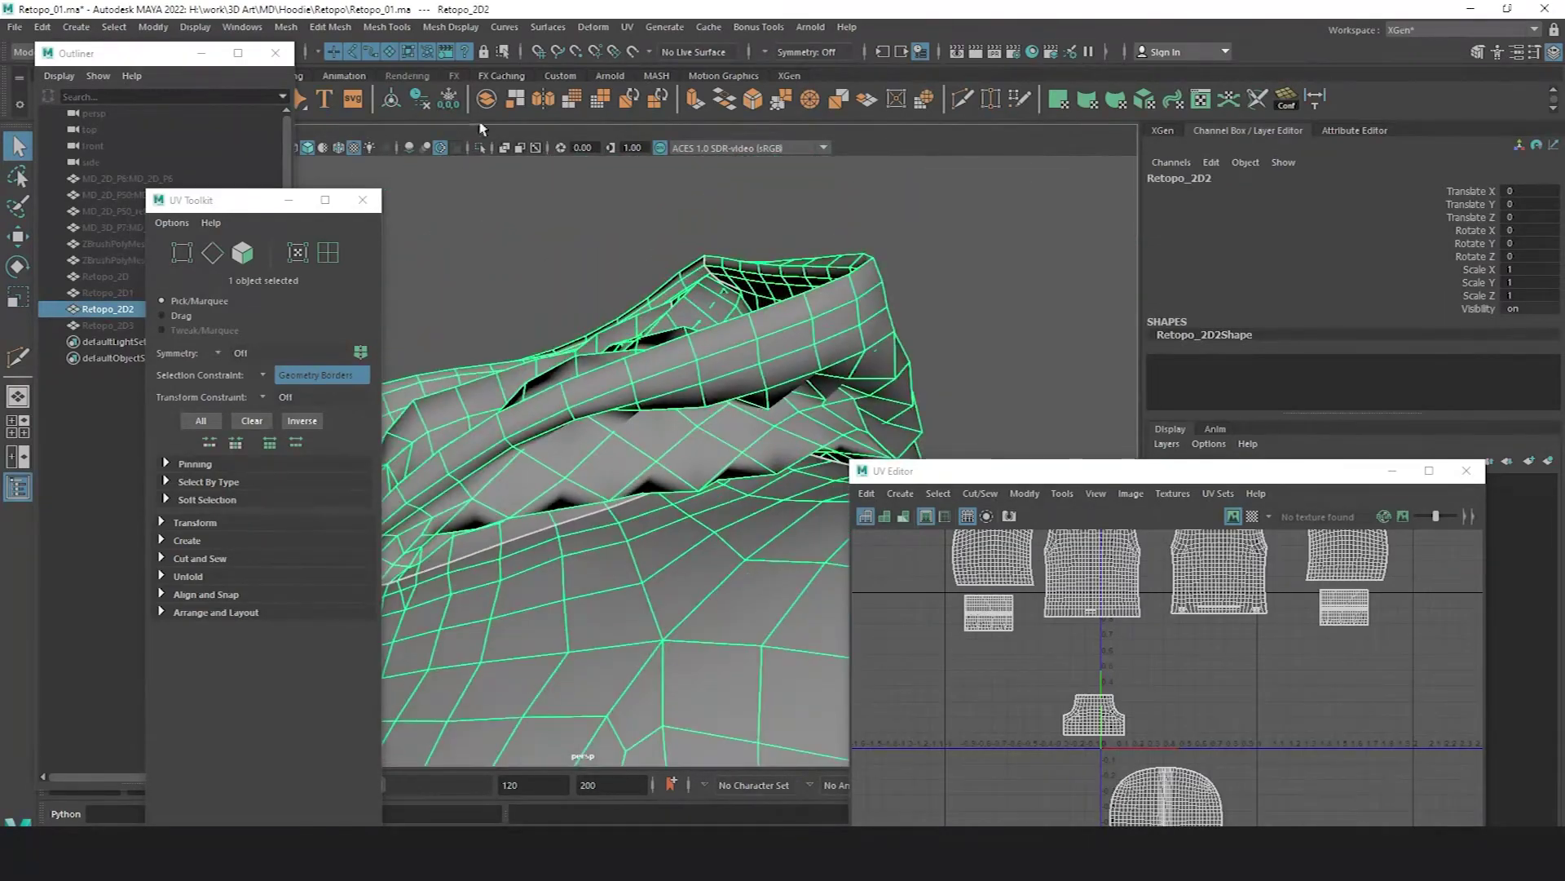
pyautogui.click(359, 206)
pyautogui.click(583, 286)
pyautogui.keyDown('alt'); pyautogui.moveTo(584, 286); pyautogui.dragTo(587, 326); pyautogui.keyUp('alt')
pyautogui.click(587, 423)
pyautogui.keyDown('alt'); pyautogui.moveTo(587, 423); pyautogui.dragTo(617, 364, button='right'); pyautogui.keyUp('alt')
pyautogui.click(651, 420)
pyautogui.keyDown('alt'); pyautogui.moveTo(662, 416); pyautogui.dragTo(771, 367); pyautogui.keyUp('alt')
pyautogui.keyDown('shift'); pyautogui.rightClick(776, 365); pyautogui.keyUp('shift')
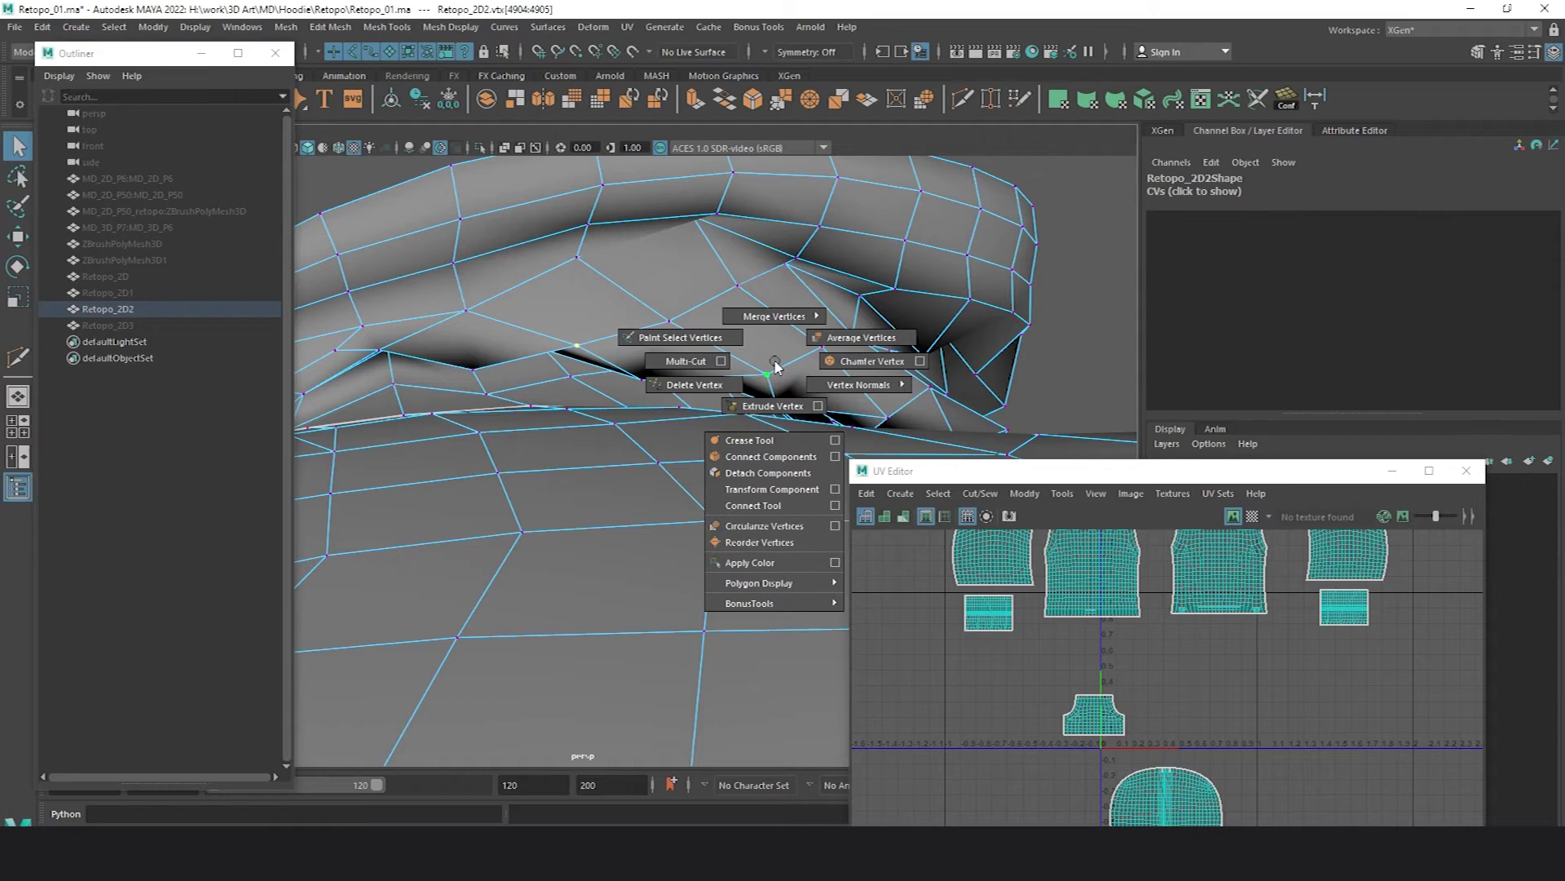
pyautogui.press('F8')
# - Duplicate the Retopo_2D2 hoodie and hide the original
pyautogui.keyDown('alt'); pyautogui.moveTo(774, 361); pyautogui.dragTo(702, 258, button='right'); pyautogui.keyUp('alt')
pyautogui.keyDown('alt'); pyautogui.moveTo(702, 258); pyautogui.dragTo(863, 304); pyautogui.keyUp('alt')
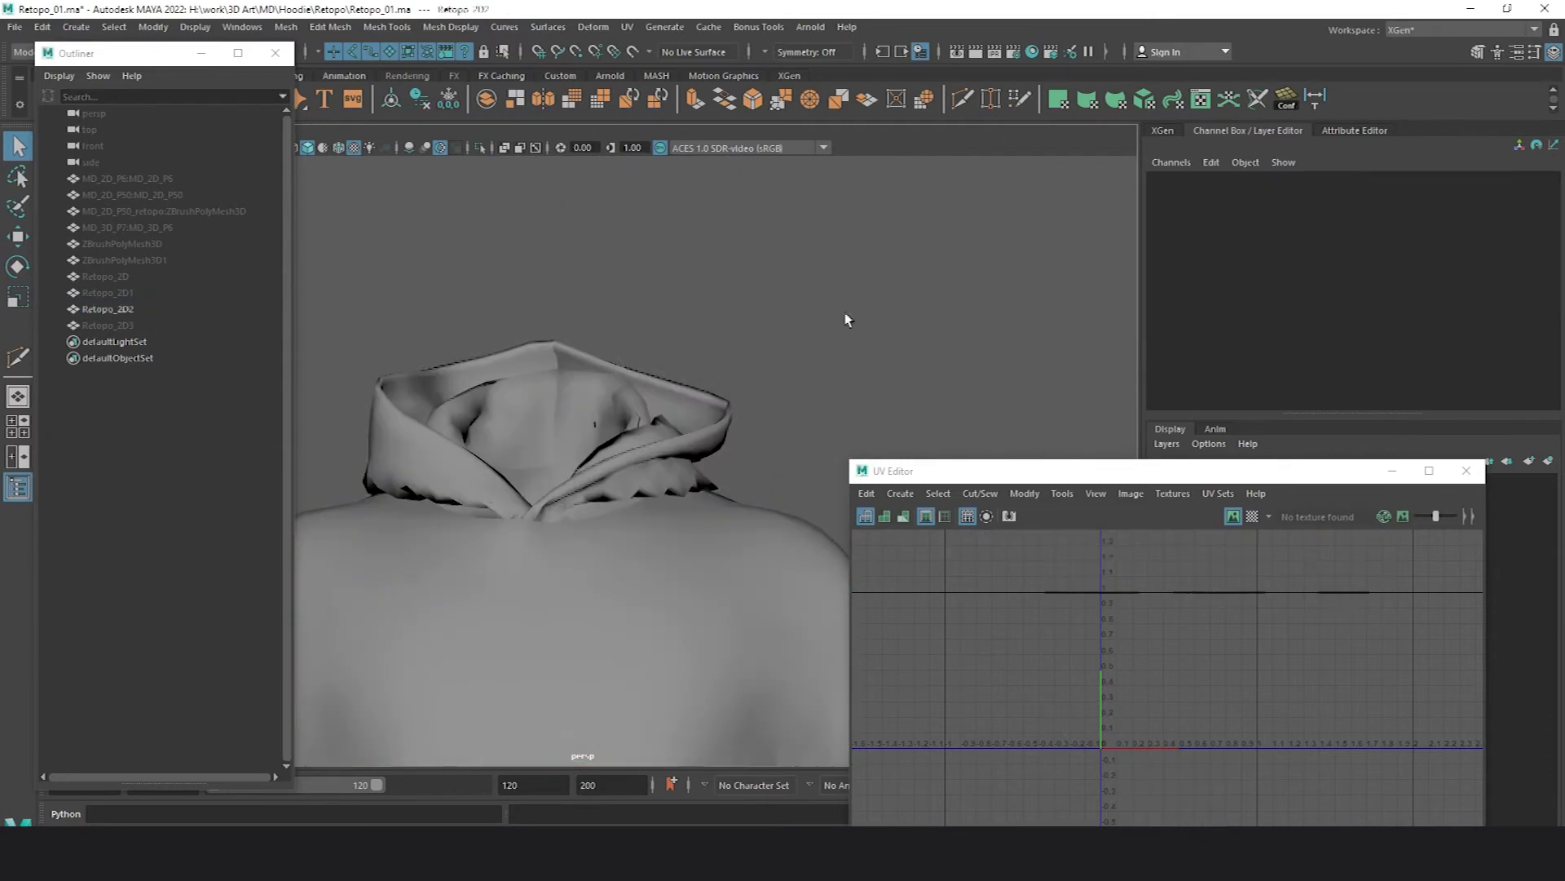
pyautogui.hotkey('ctrl', 'd')
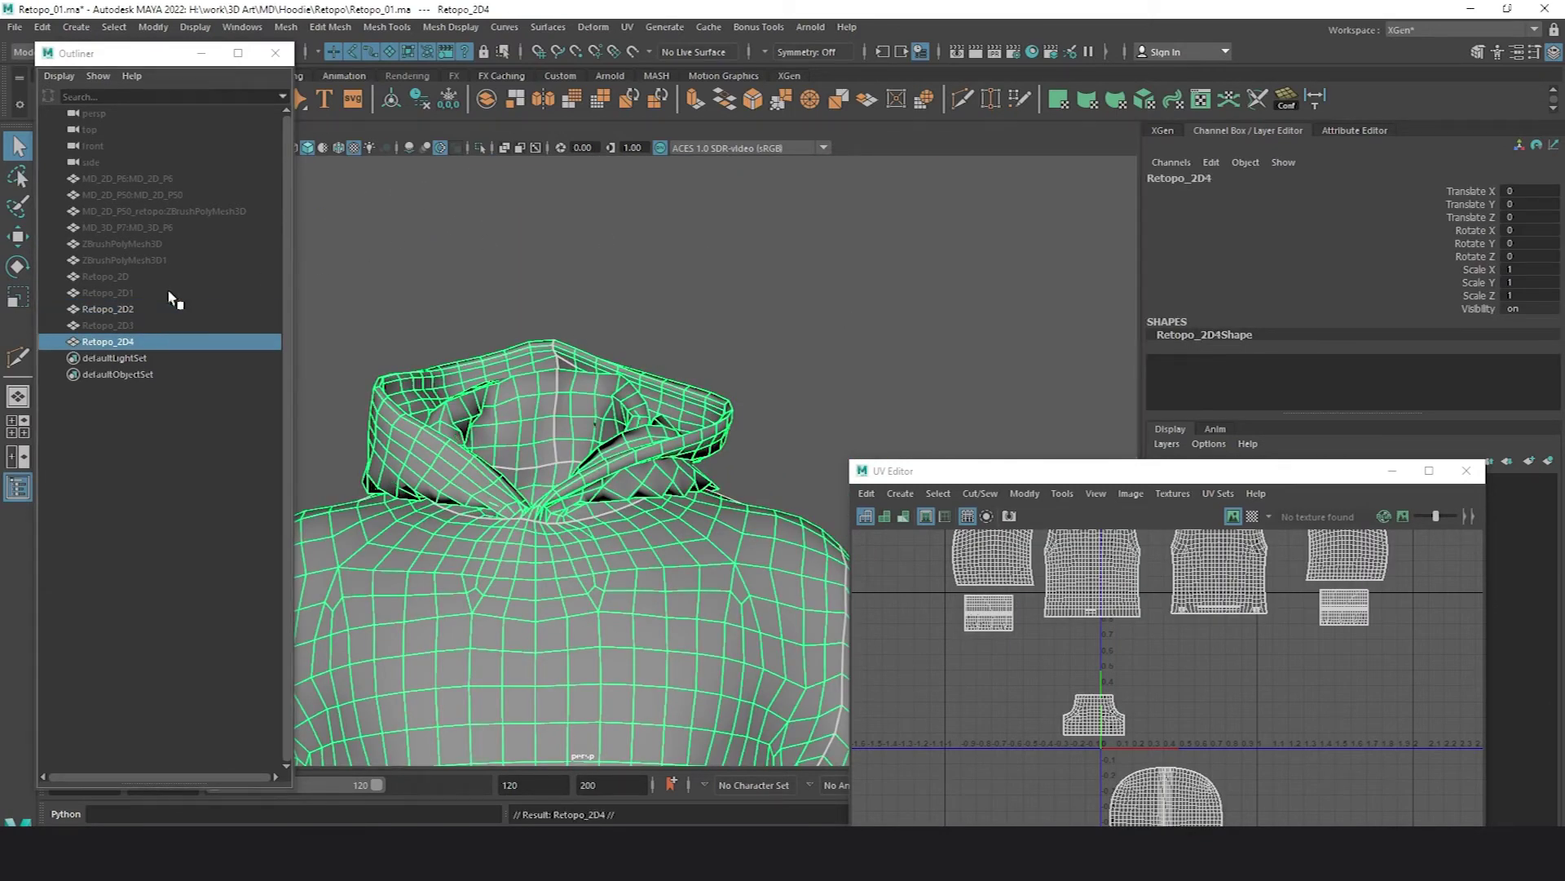
pyautogui.click(137, 314)
pyautogui.hotkey('ctrl', 'h')
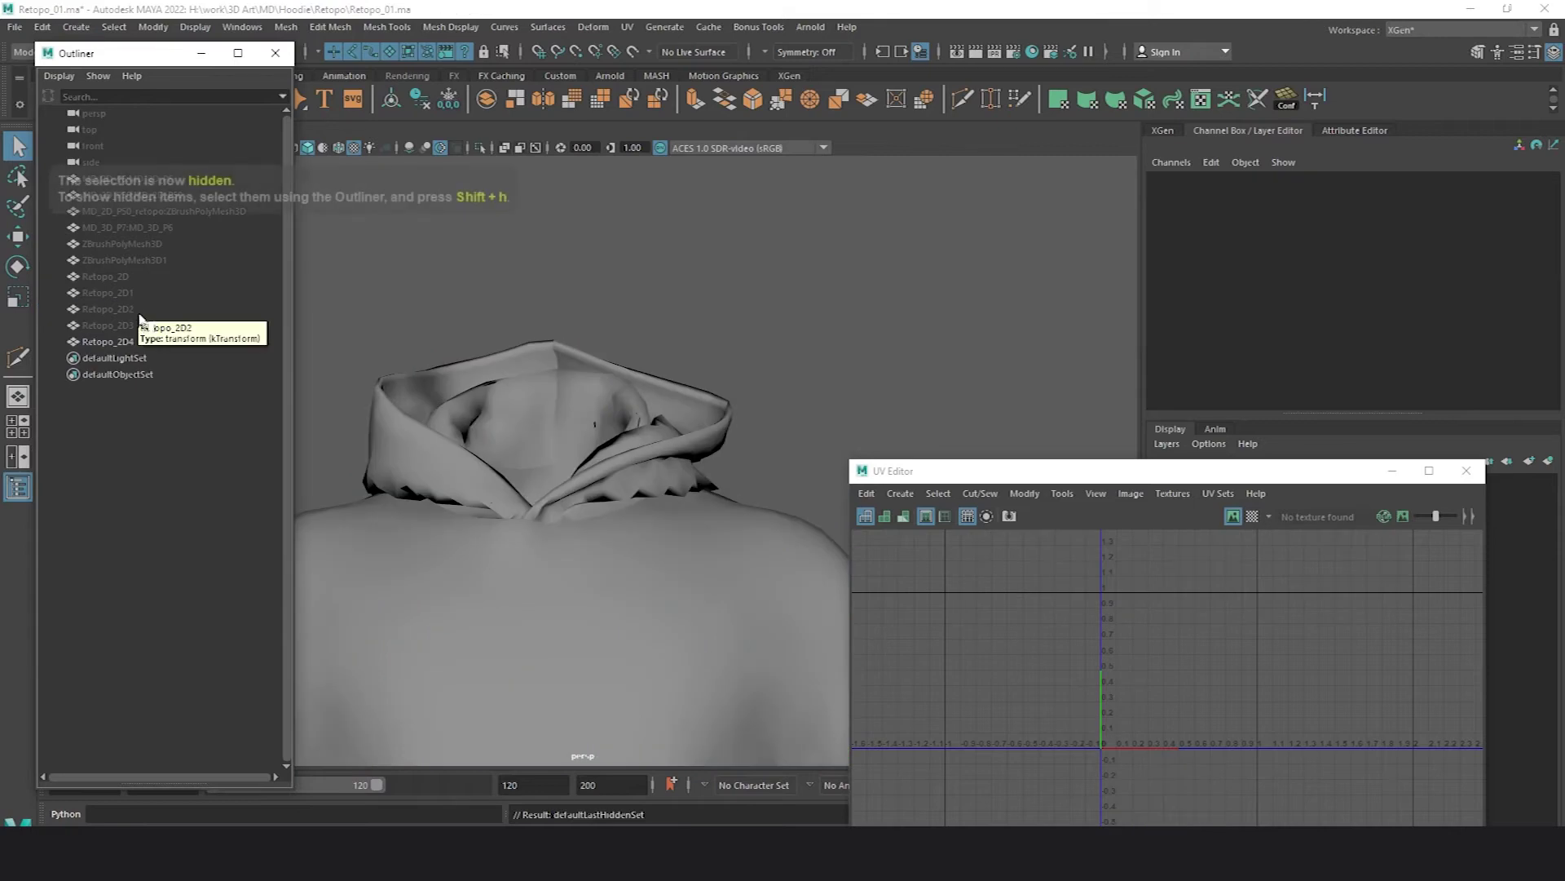
# - Delete the hidden Retopo_2D3 mesh and select the new Retopo_2D4 copy
pyautogui.click(130, 326)
pyautogui.press('Delete')
pyautogui.click(114, 326)
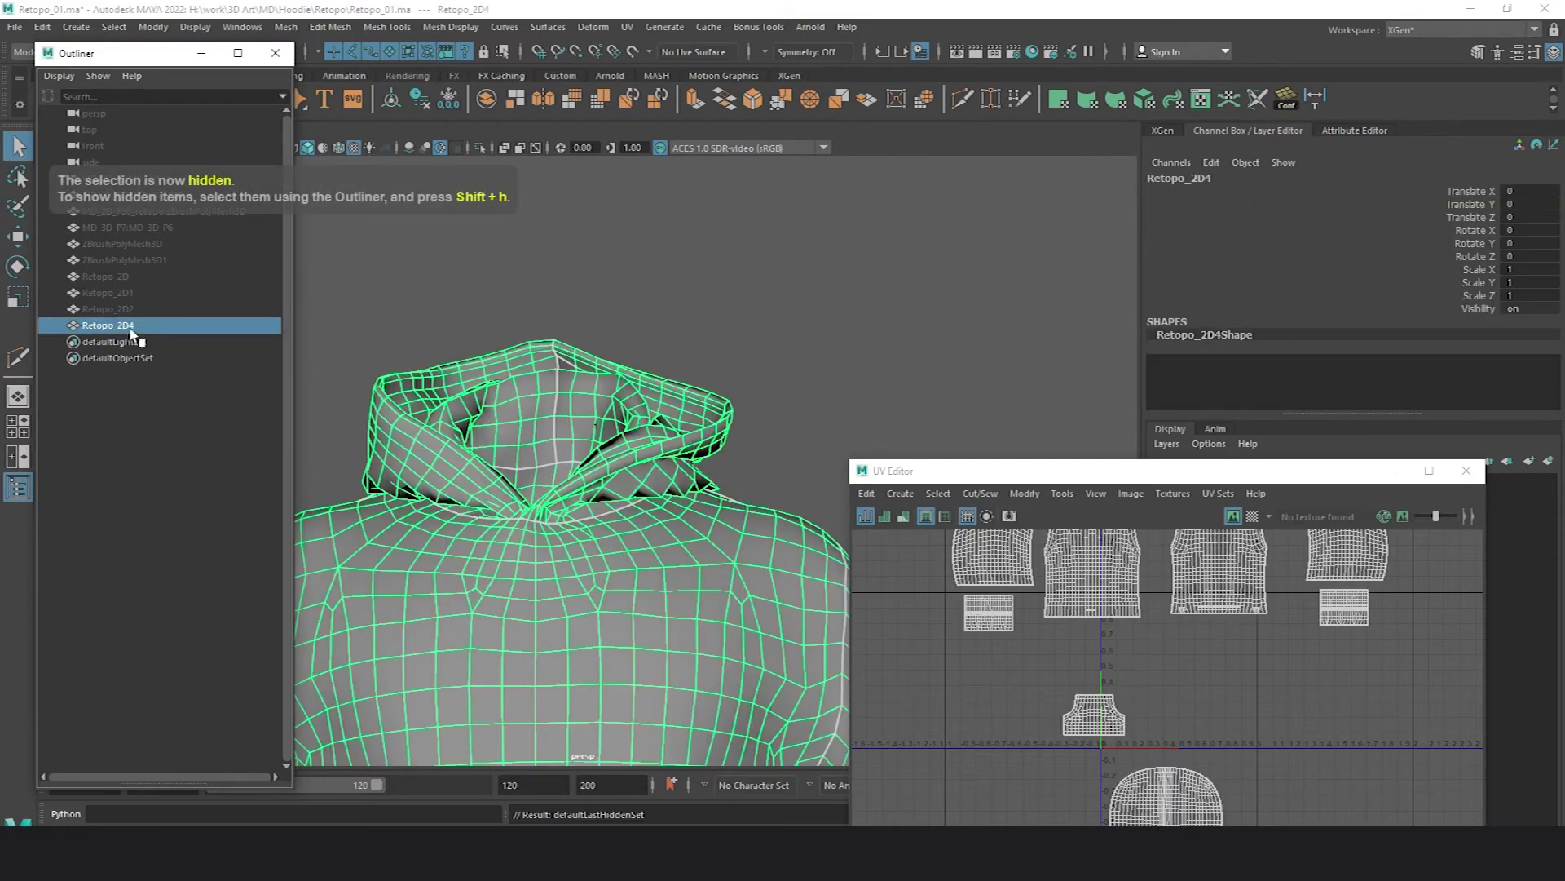
# - Connect two neighbouring vertices across a dark notch on the hood's jagged neck edge using Connect Components
pyautogui.scroll(6, 630, 423)
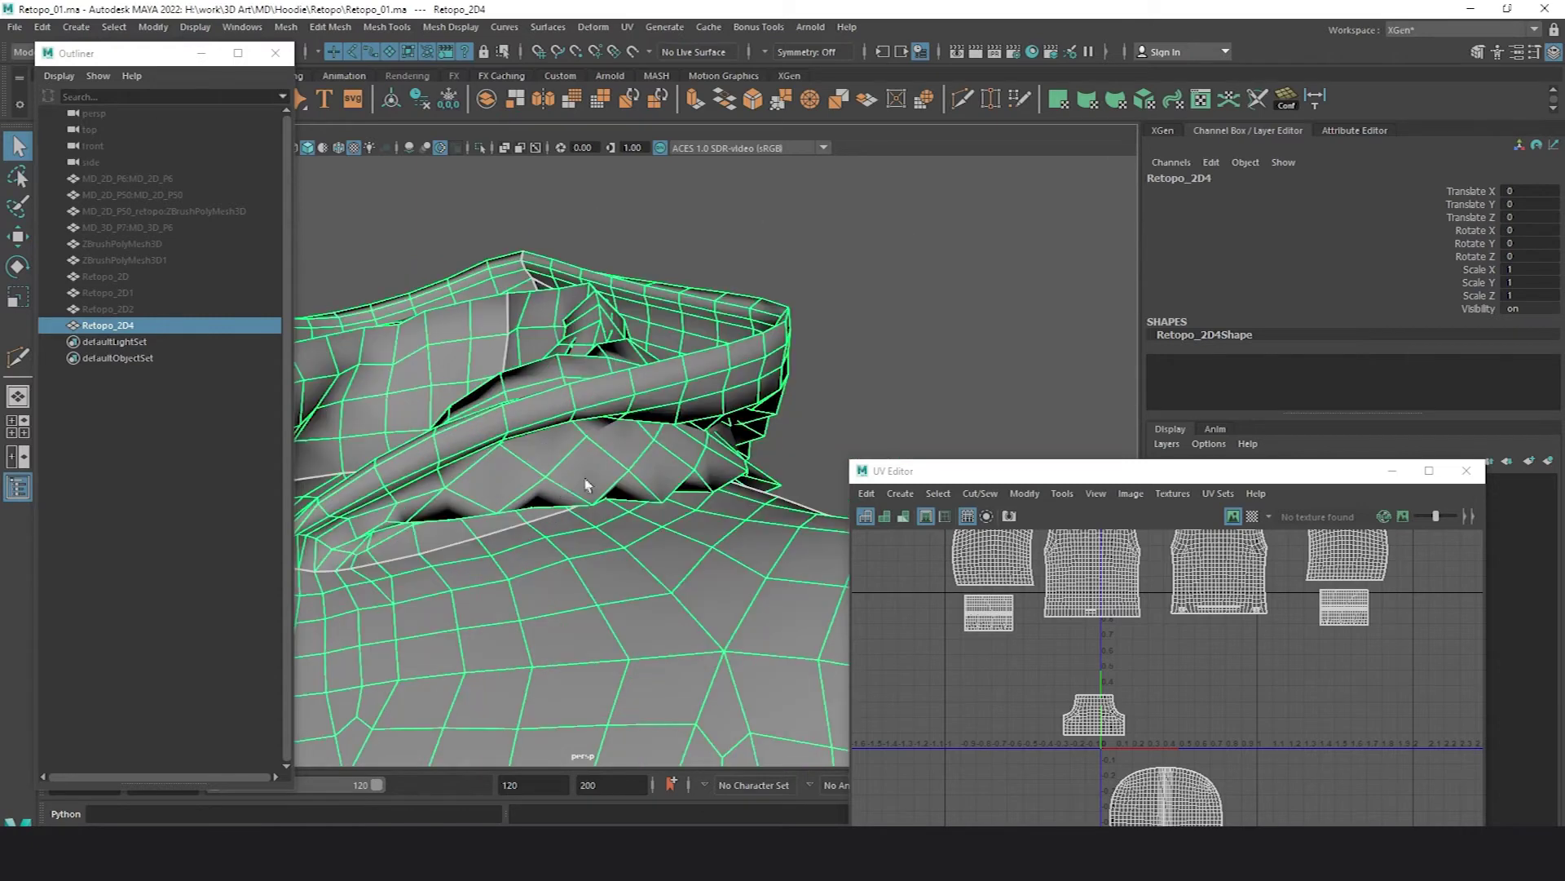
pyautogui.keyDown('alt'); pyautogui.moveTo(585, 485); pyautogui.dragTo(630, 463); pyautogui.keyUp('alt')
pyautogui.moveTo(629, 463); pyautogui.dragTo(489, 450, button='right')
pyautogui.keyDown('alt'); pyautogui.moveTo(391, 377); pyautogui.dragTo(468, 395, button='middle'); pyautogui.keyUp('alt')
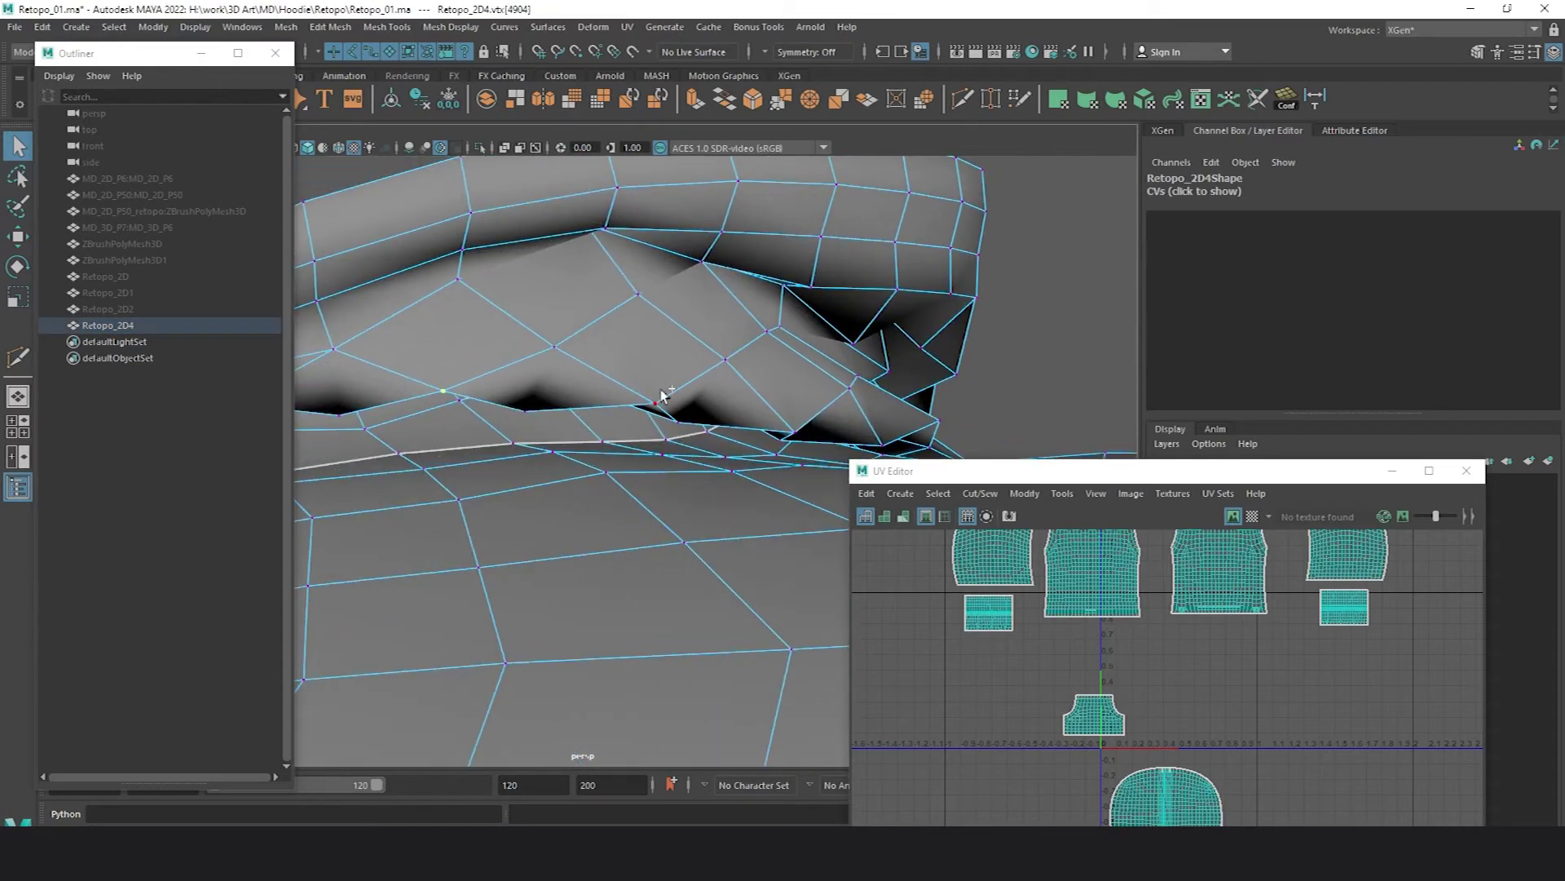
pyautogui.keyDown('shift'); pyautogui.moveTo(660, 397); pyautogui.dragTo(664, 478, button='right'); pyautogui.keyUp('shift')
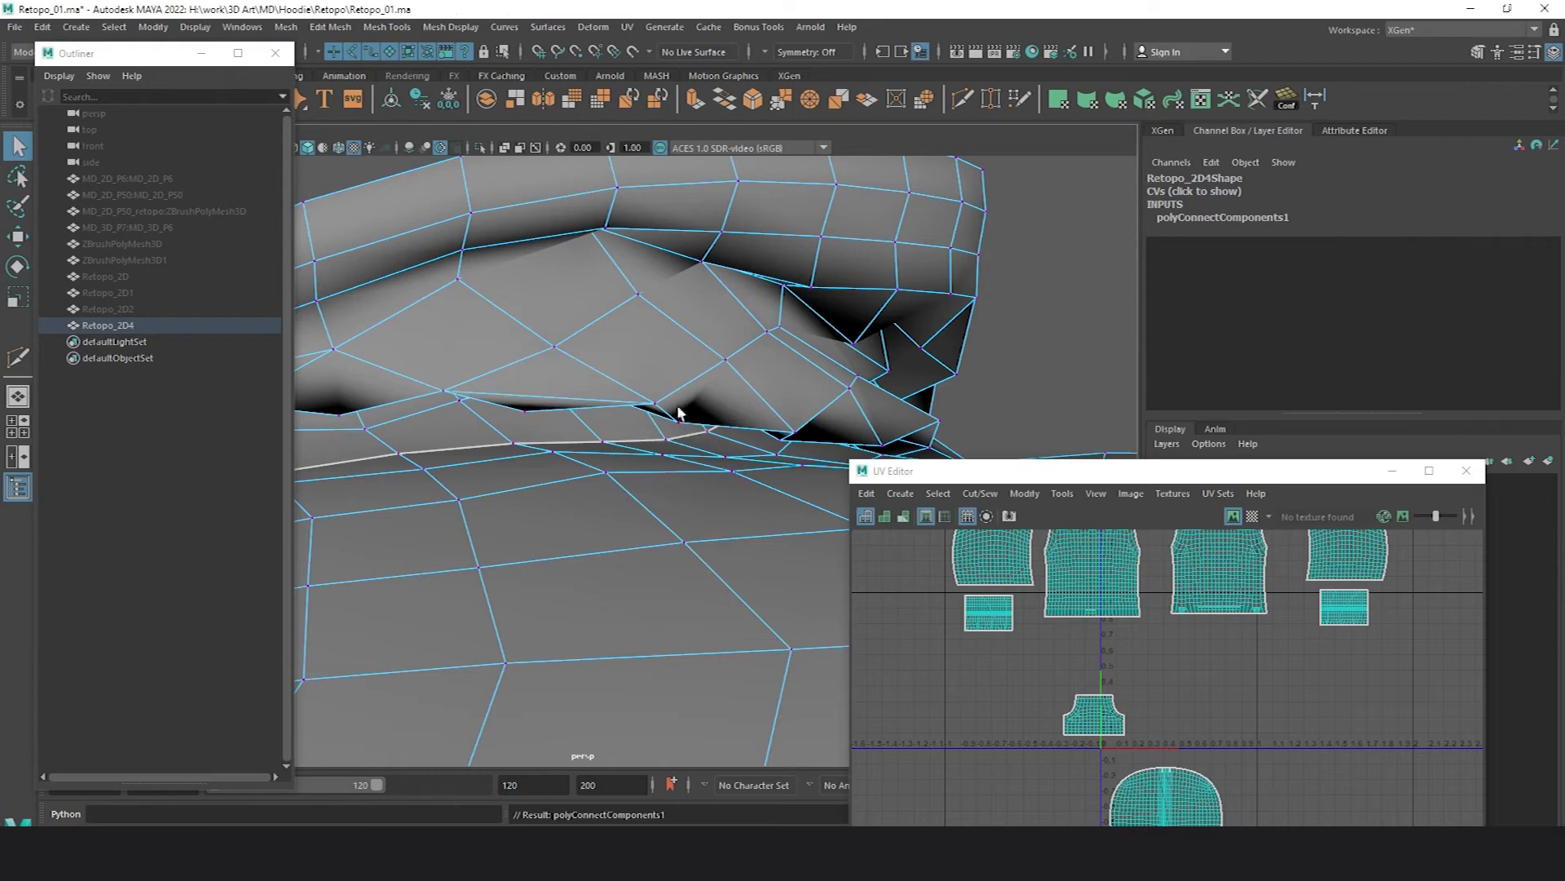
# - Connect the next two vertex pairs across the adjacent notches along the hood's neck edge
pyautogui.press('g')
pyautogui.keyDown('alt'); pyautogui.moveTo(744, 423); pyautogui.dragTo(558, 398); pyautogui.keyUp('alt')
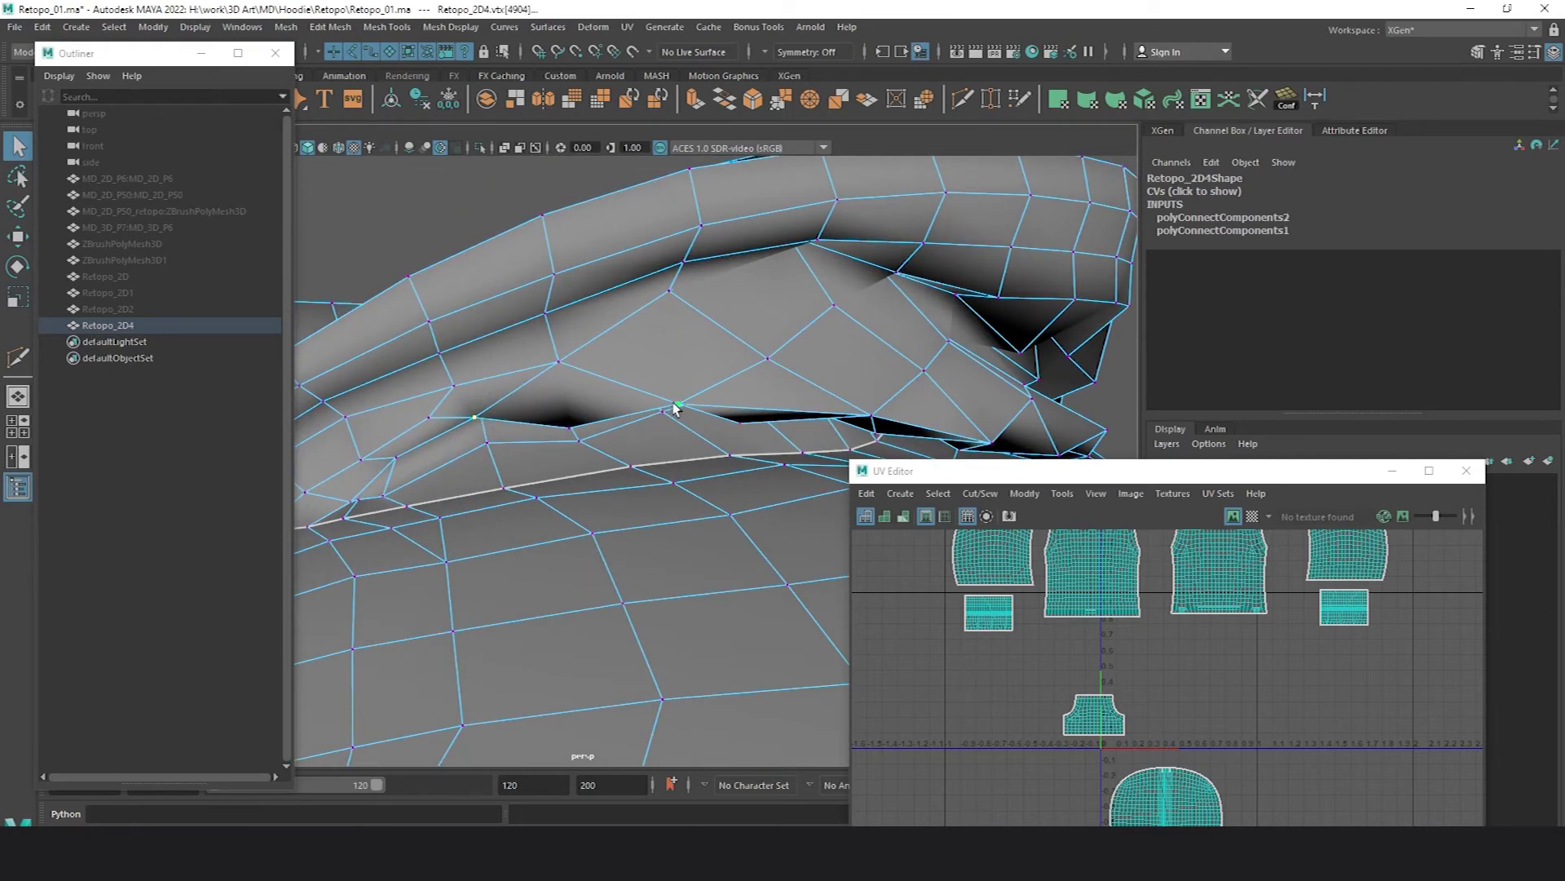
pyautogui.press('g')
pyautogui.keyDown('alt'); pyautogui.moveTo(675, 426); pyautogui.dragTo(755, 448); pyautogui.keyUp('alt')
pyautogui.keyDown('alt'); pyautogui.moveTo(754, 449); pyautogui.dragTo(637, 432, button='right'); pyautogui.keyUp('alt')
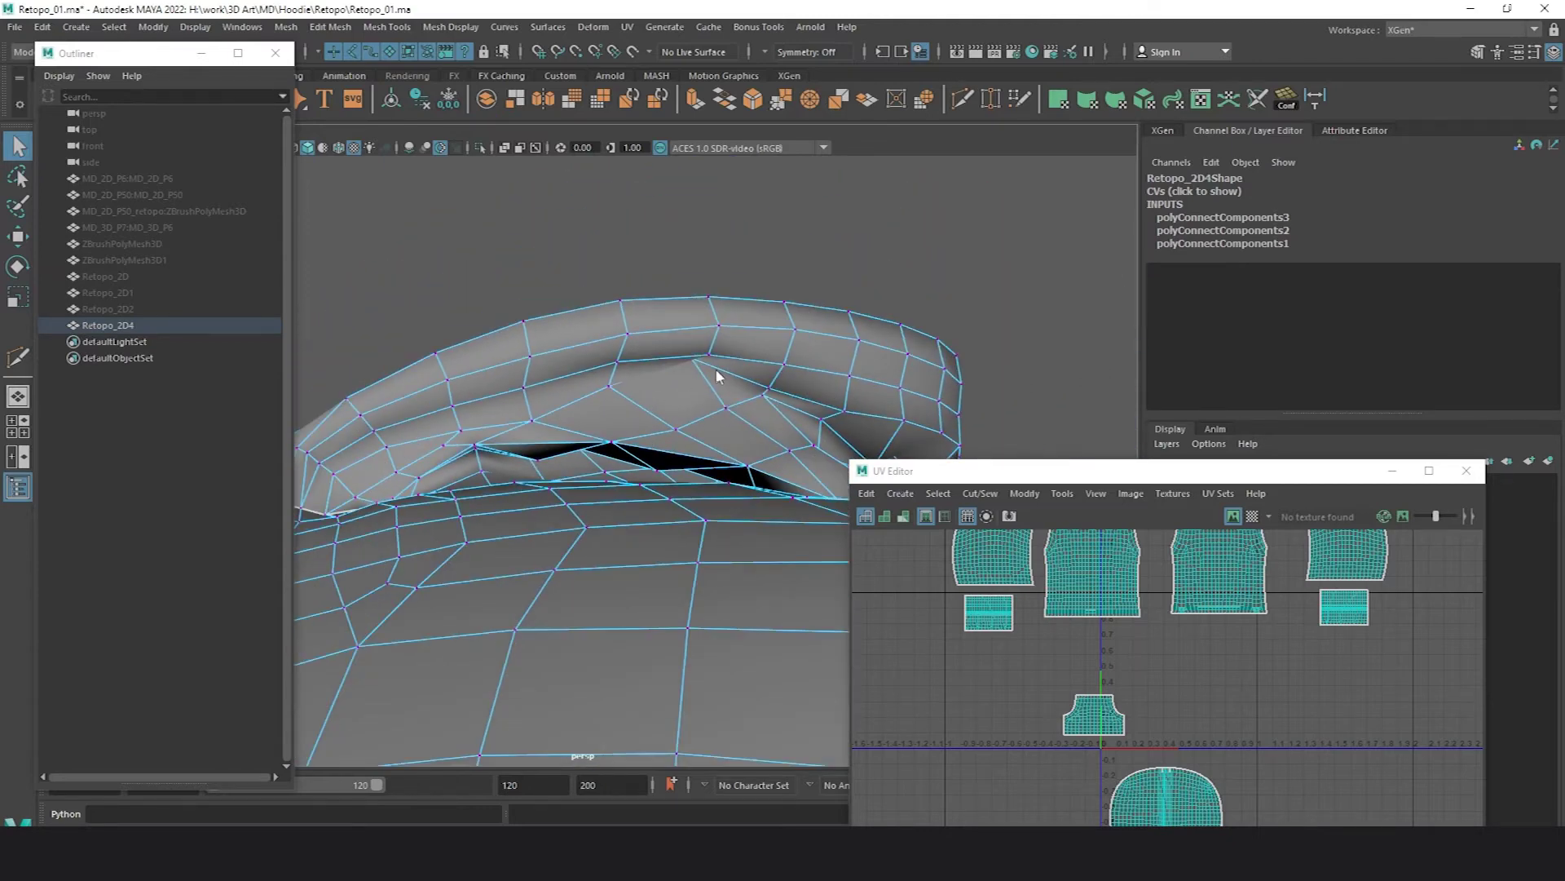
# - Switch to edge selection with the upper border of the lower hood UV shell in close view
pyautogui.moveTo(725, 397); pyautogui.dragTo(980, 240, button='right')
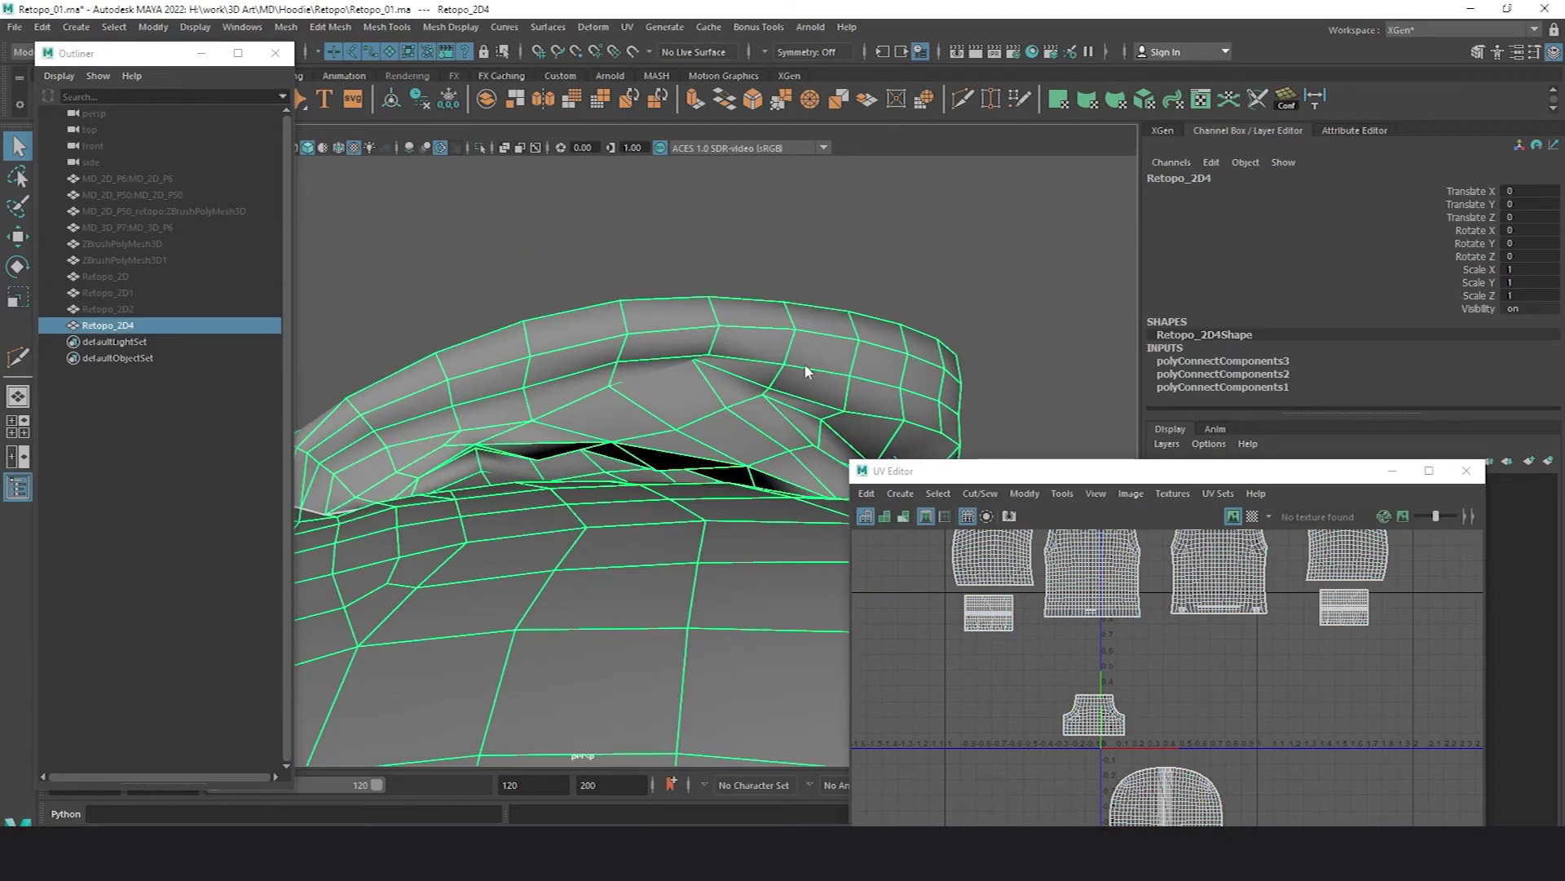
pyautogui.moveTo(804, 363); pyautogui.dragTo(805, 422, button='right')
pyautogui.click(837, 374)
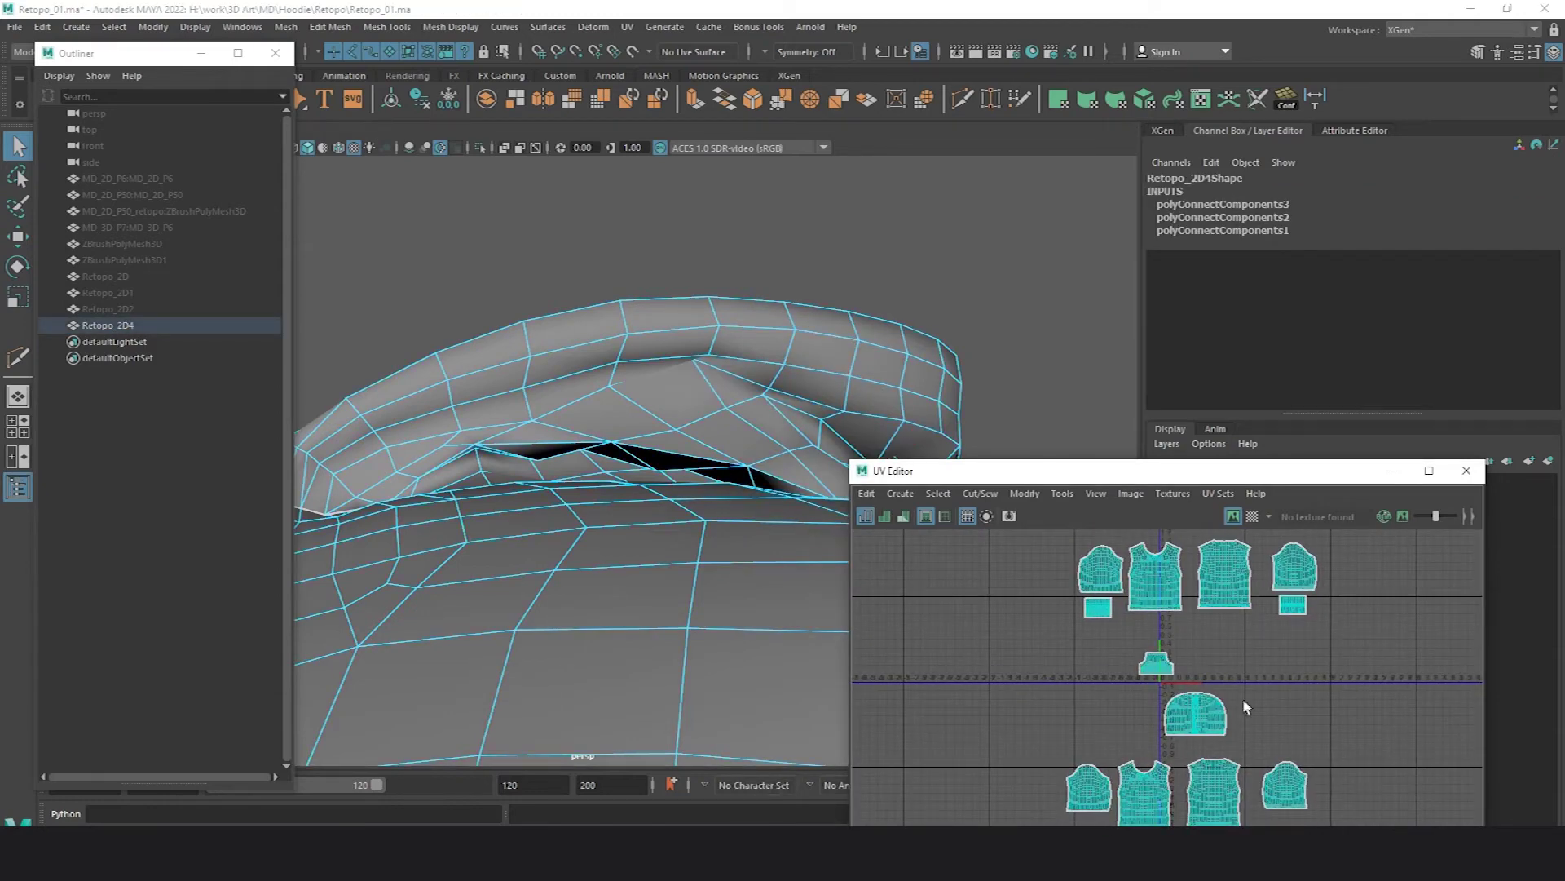
pyautogui.scroll(3, 1227, 686)
pyautogui.scroll(7, 1201, 718)
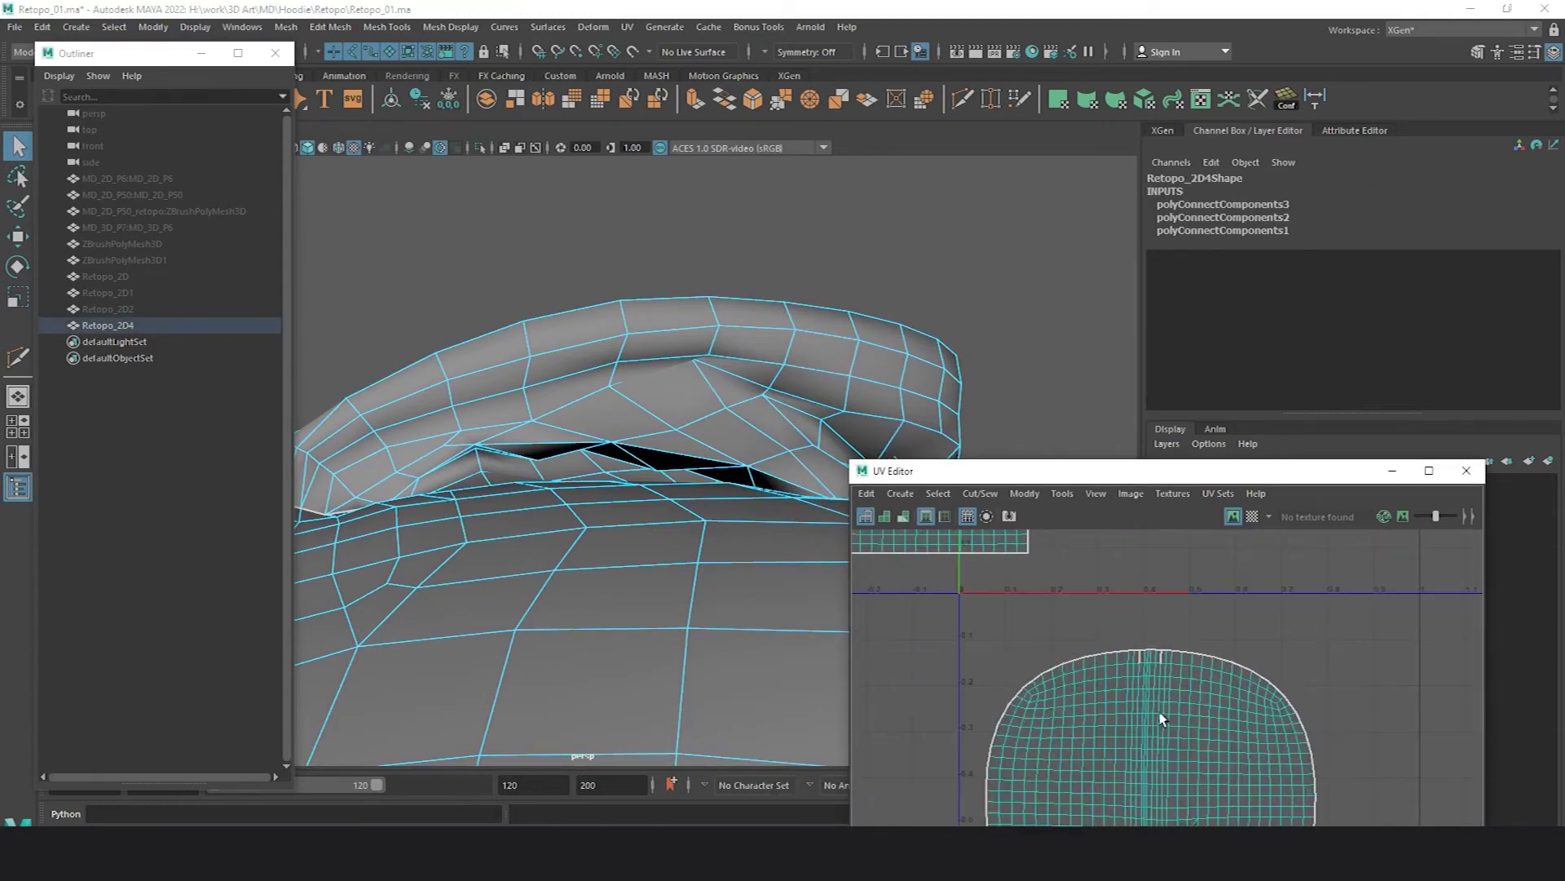
pyautogui.scroll(4, 1173, 653)
pyautogui.press('F10')
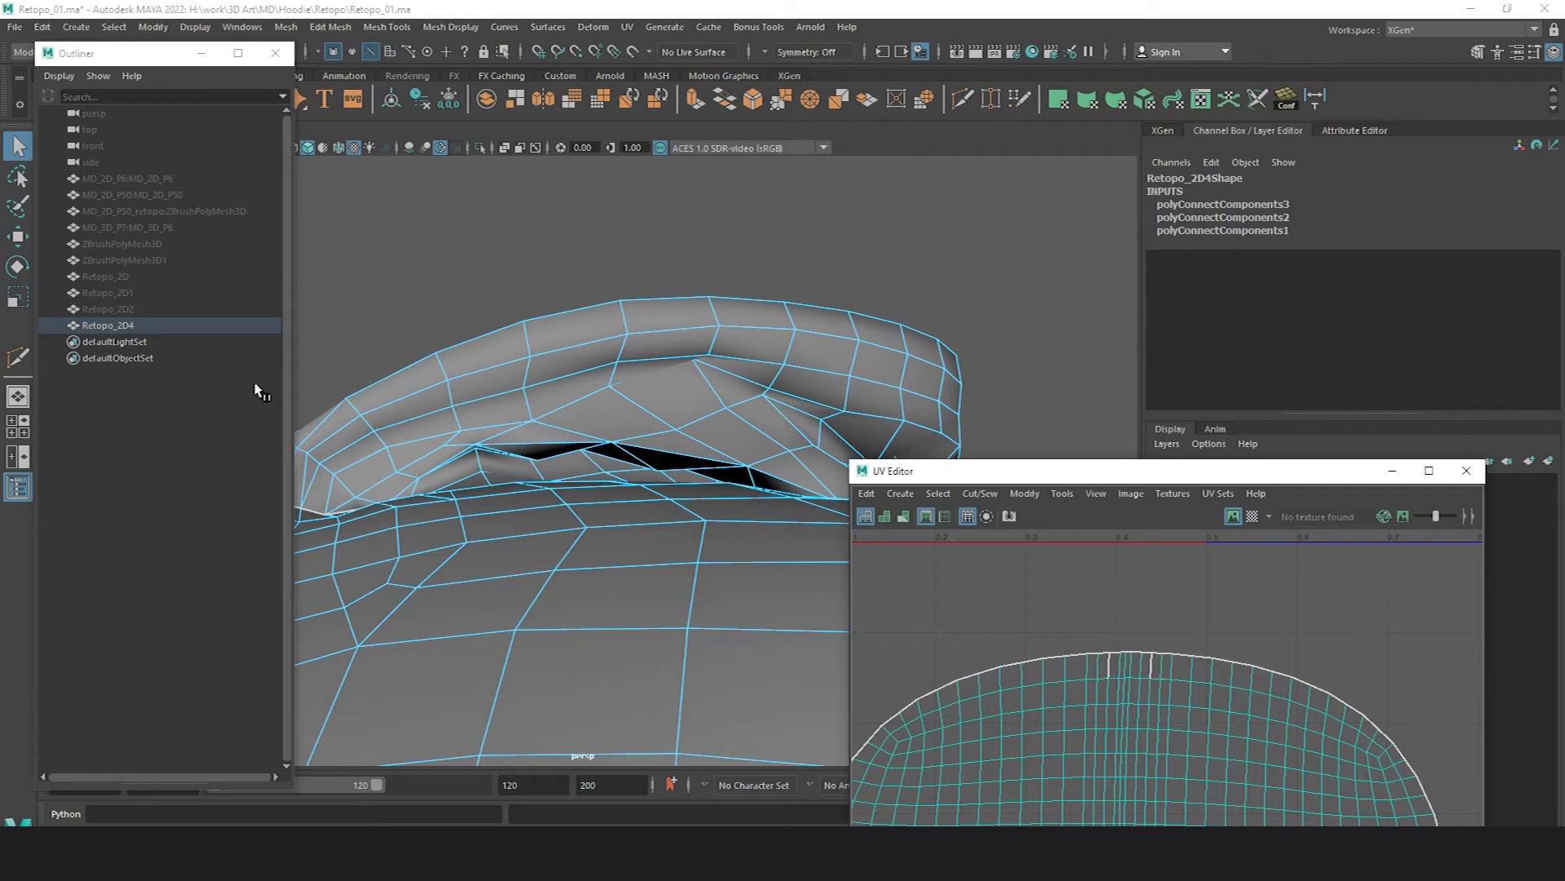
# - Turn off the Geometry Borders selection constraint, and move and sew the two short cut edges at the hood UV shell's upper border
pyautogui.moveTo(1074, 470); pyautogui.dragTo(1117, 407)
pyautogui.click(1106, 430)
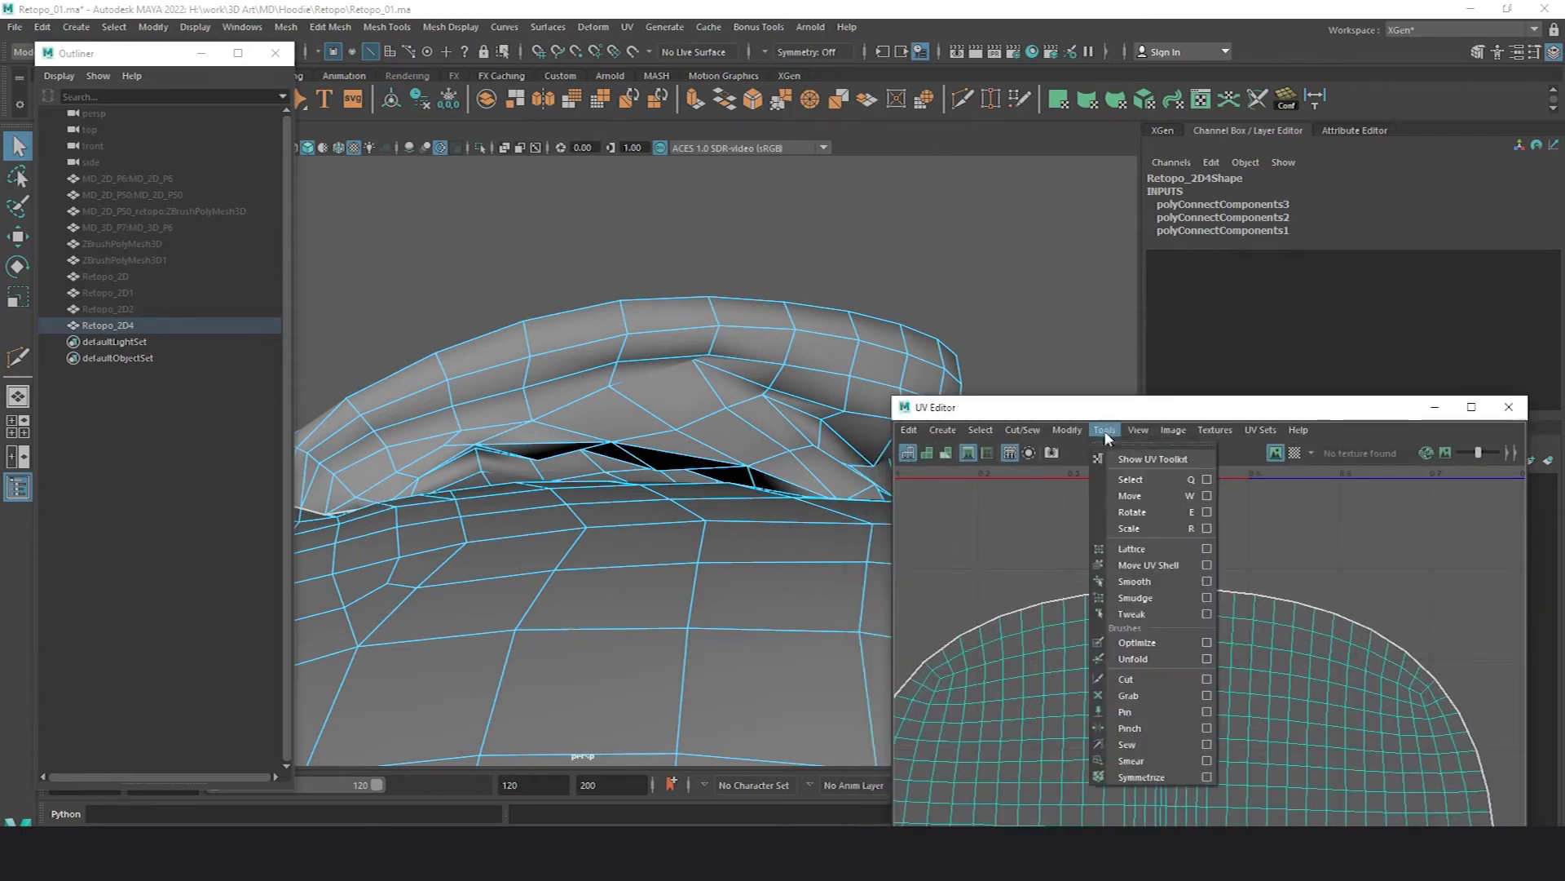
pyautogui.click(1142, 458)
pyautogui.click(259, 373)
pyautogui.click(320, 381)
pyautogui.click(363, 200)
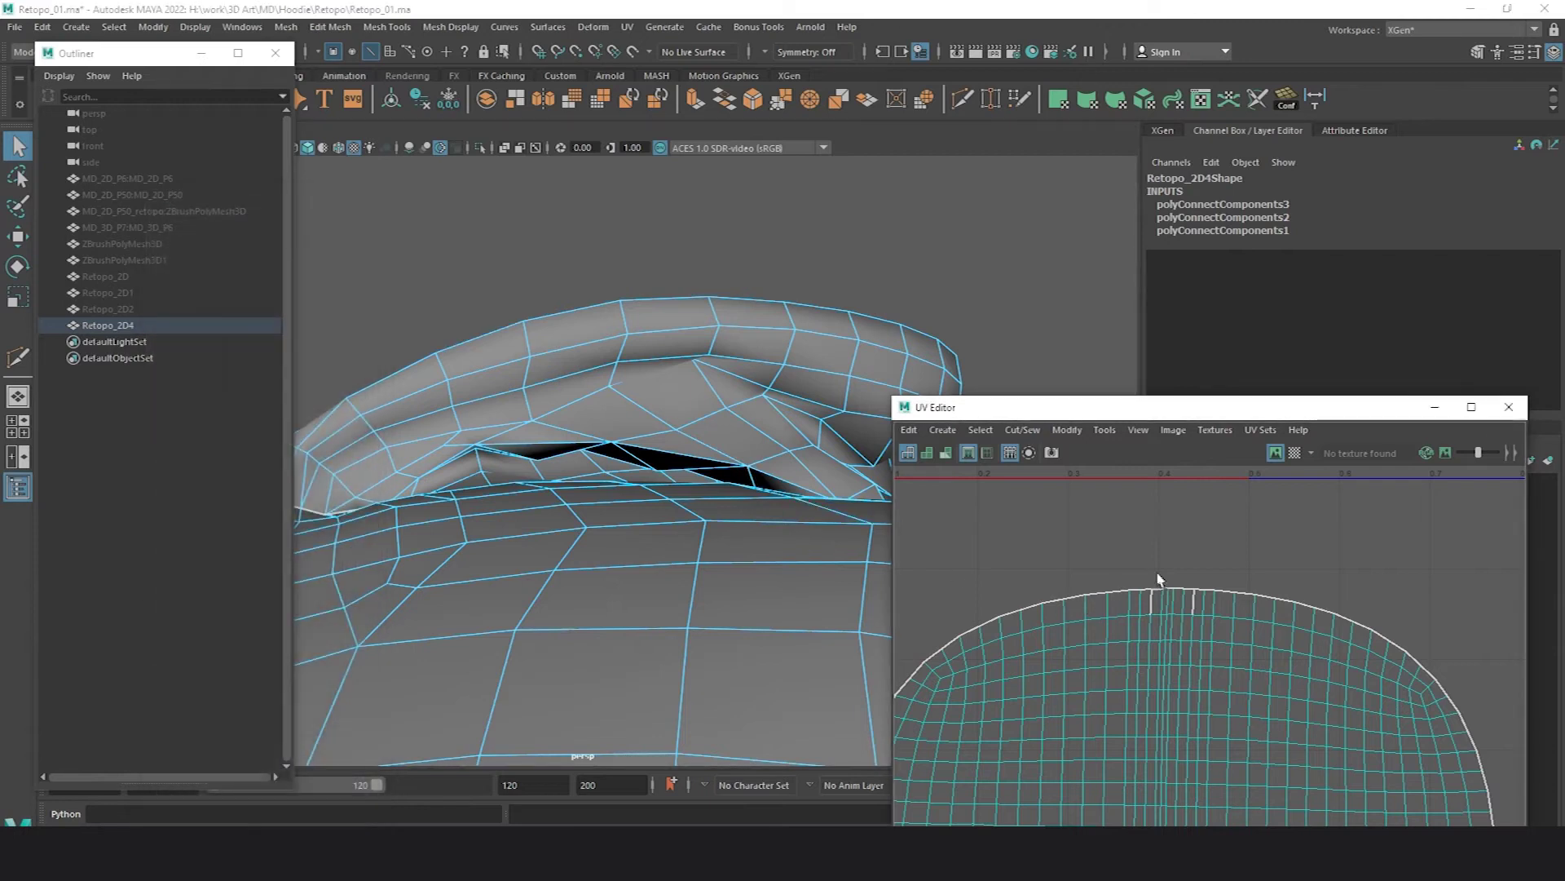
pyautogui.click(1151, 599)
pyautogui.press('g')
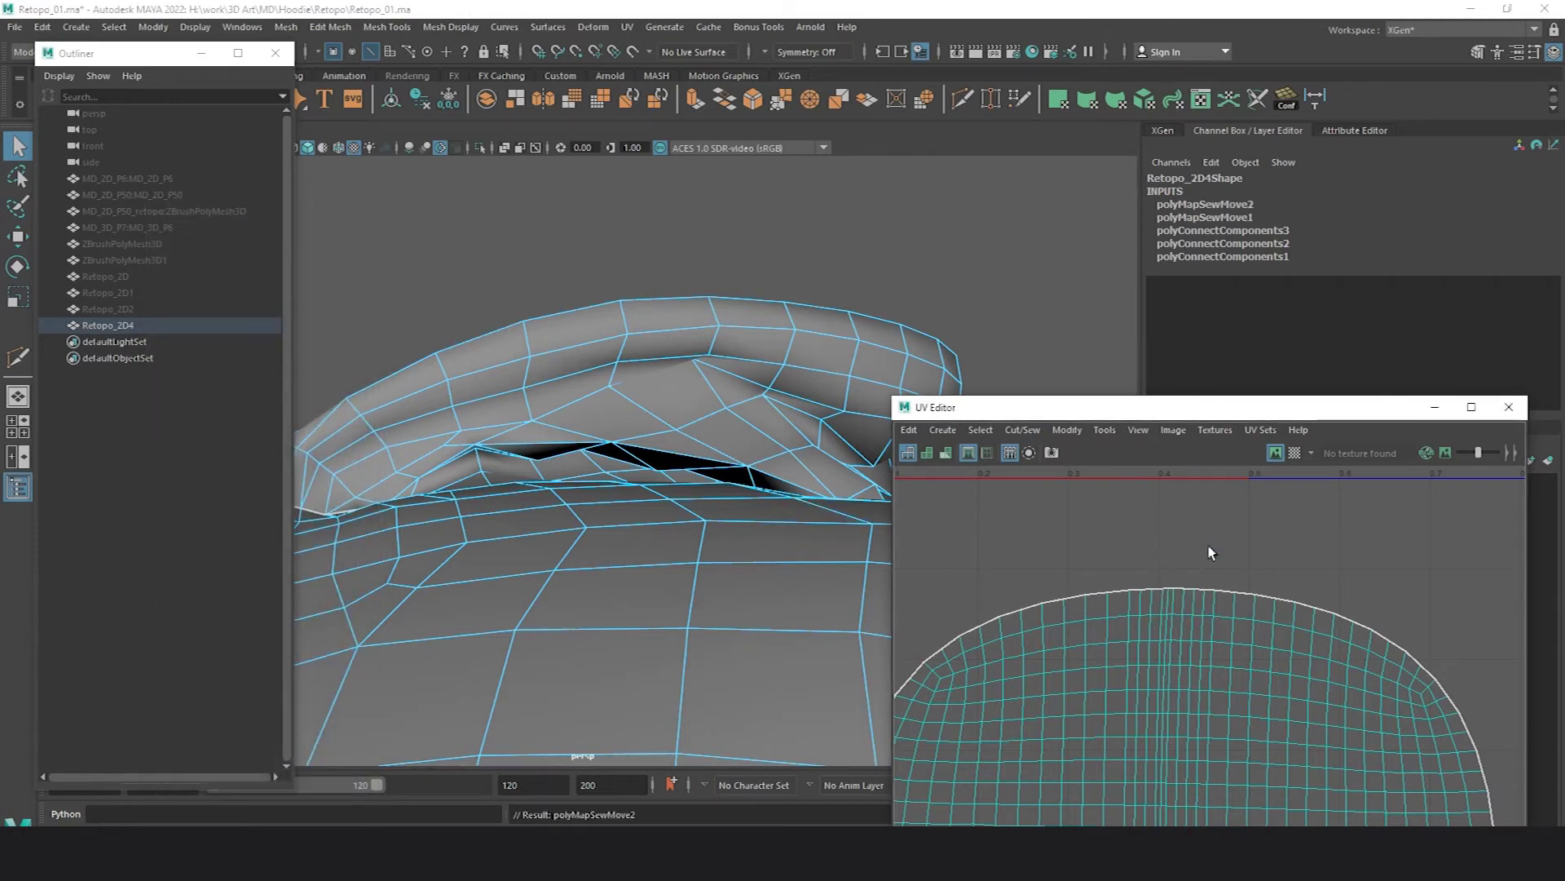
# - Select the faces of the hood's UV shells and isolate them in the viewport
pyautogui.moveTo(737, 378); pyautogui.dragTo(740, 399, button='right')
pyautogui.scroll(-3, 807, 423)
pyautogui.keyDown('alt'); pyautogui.moveTo(1258, 622); pyautogui.dragTo(1207, 634, button='right'); pyautogui.keyUp('alt')
pyautogui.doubleClick(1207, 634)
pyautogui.scroll(-5, 1290, 601)
pyautogui.keyDown('alt'); pyautogui.moveTo(1149, 481); pyautogui.dragTo(1191, 697, button='middle'); pyautogui.keyUp('alt')
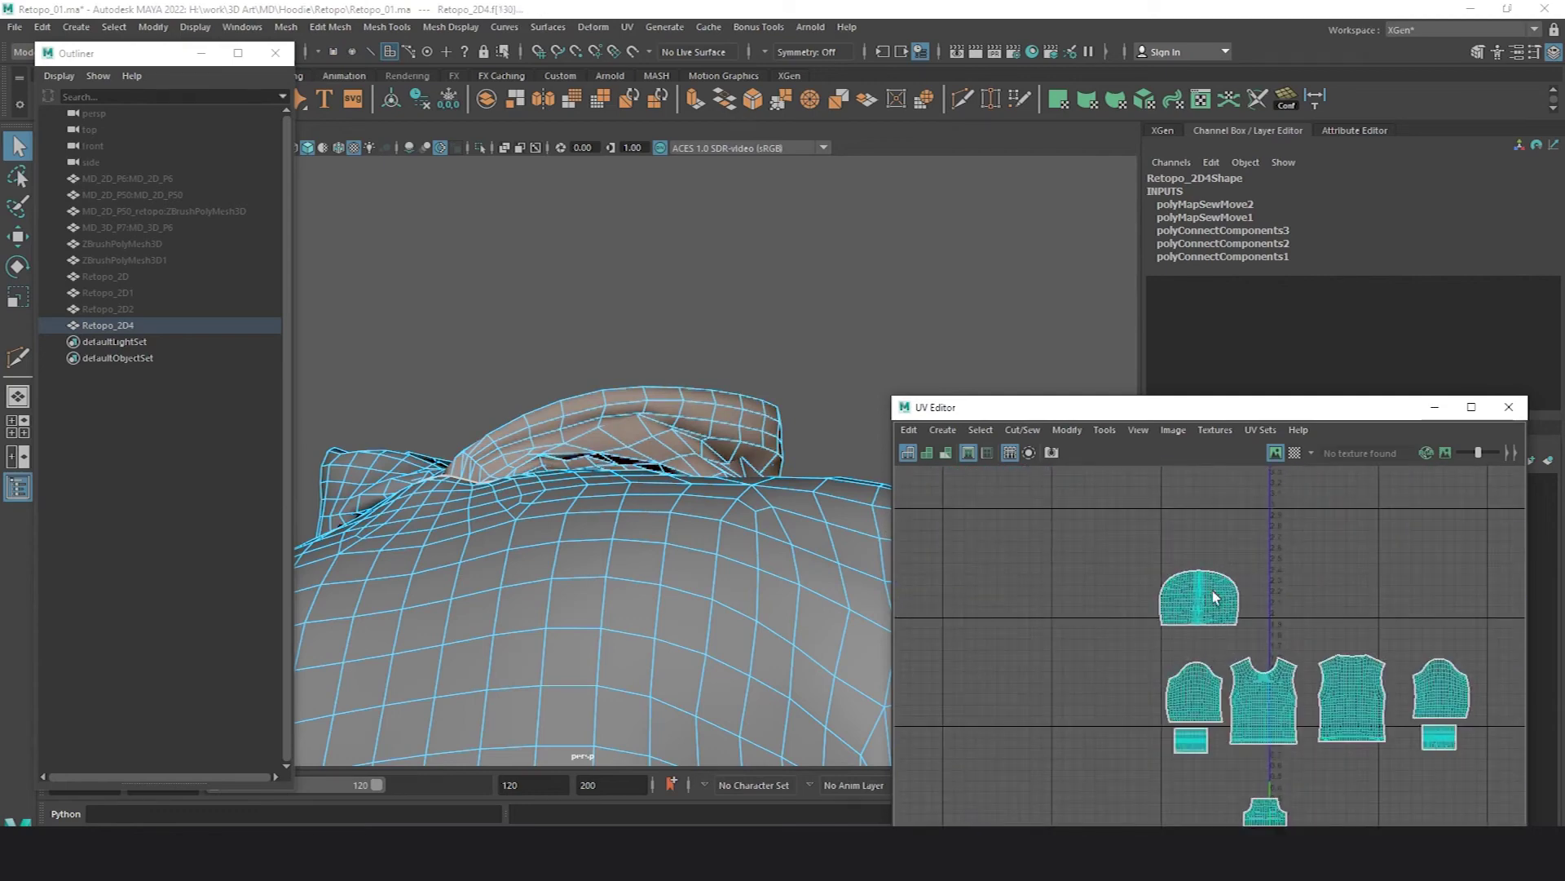
pyautogui.click(481, 148)
# - Connect two vertices across a notch on the jagged edge of the isolated hood
pyautogui.press('F9')
pyautogui.keyDown('alt'); pyautogui.moveTo(538, 294); pyautogui.dragTo(640, 373); pyautogui.keyUp('alt')
pyautogui.scroll(3, 734, 350)
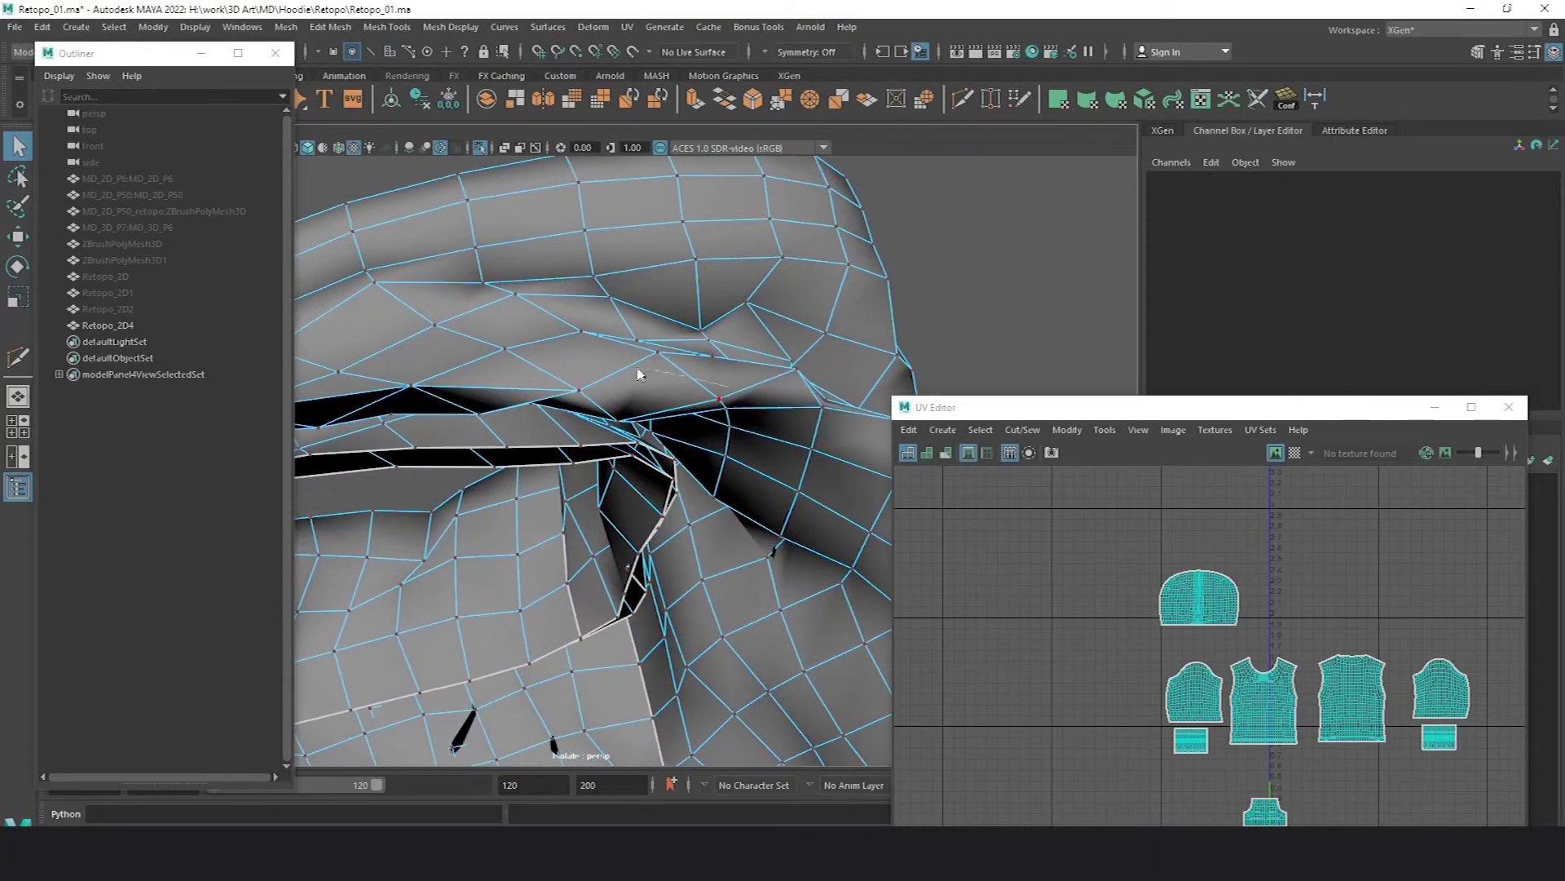
pyautogui.click(579, 392)
pyautogui.keyDown('shift'); pyautogui.moveTo(716, 400); pyautogui.dragTo(716, 480, button='right'); pyautogui.keyUp('shift')
pyautogui.keyDown('alt'); pyautogui.moveTo(716, 479); pyautogui.dragTo(542, 359); pyautogui.keyUp('alt')
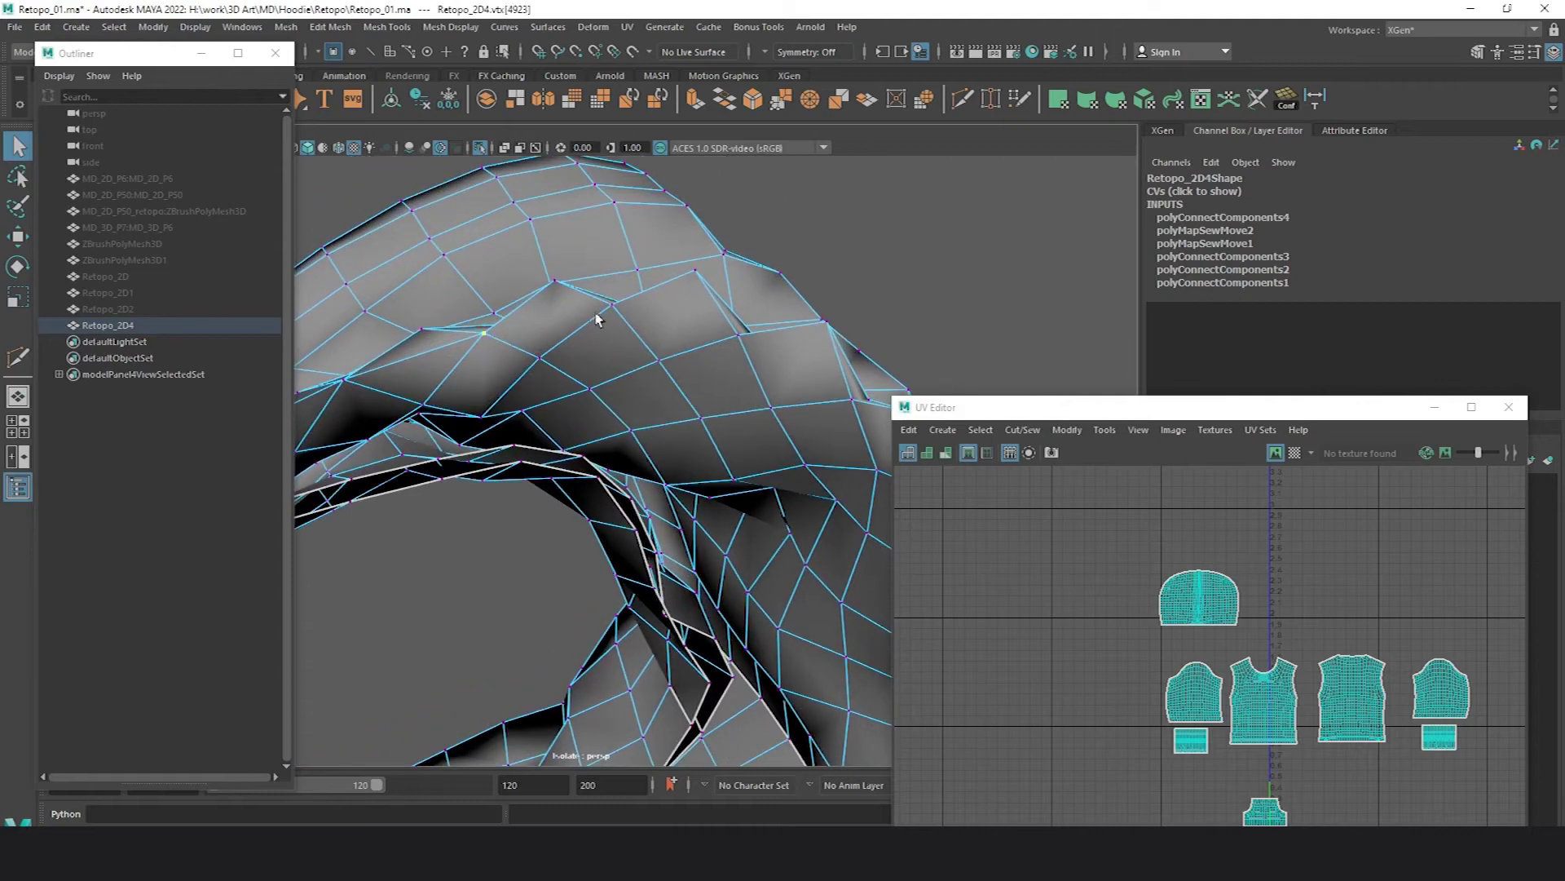
# - Connect the vertices across the next two notches on the jagged upper edge of the isolated hood
pyautogui.press('g')
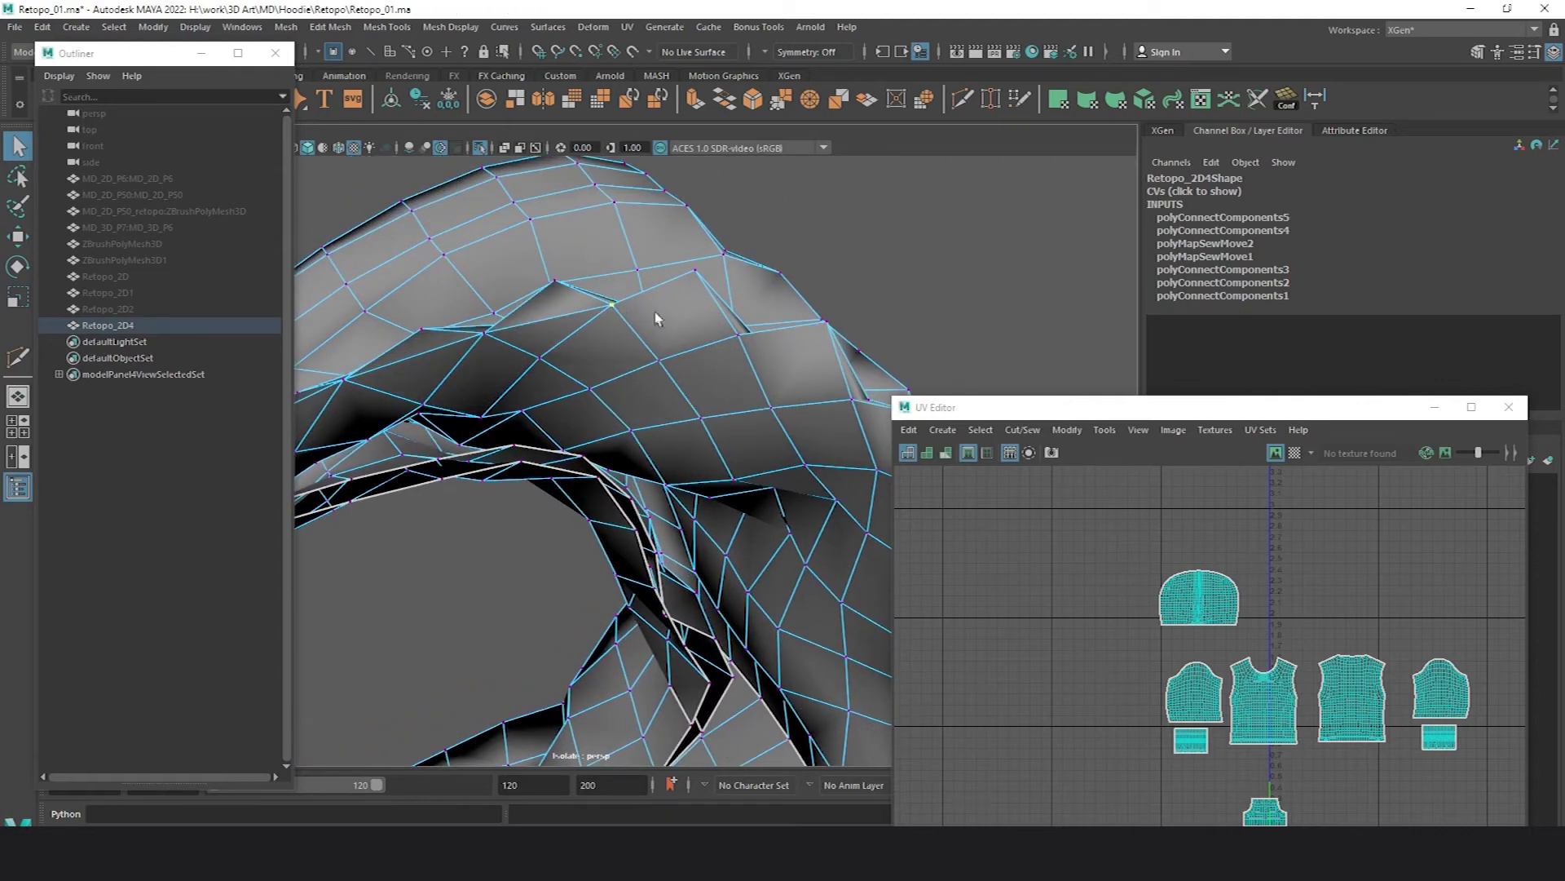
pyautogui.press('g')
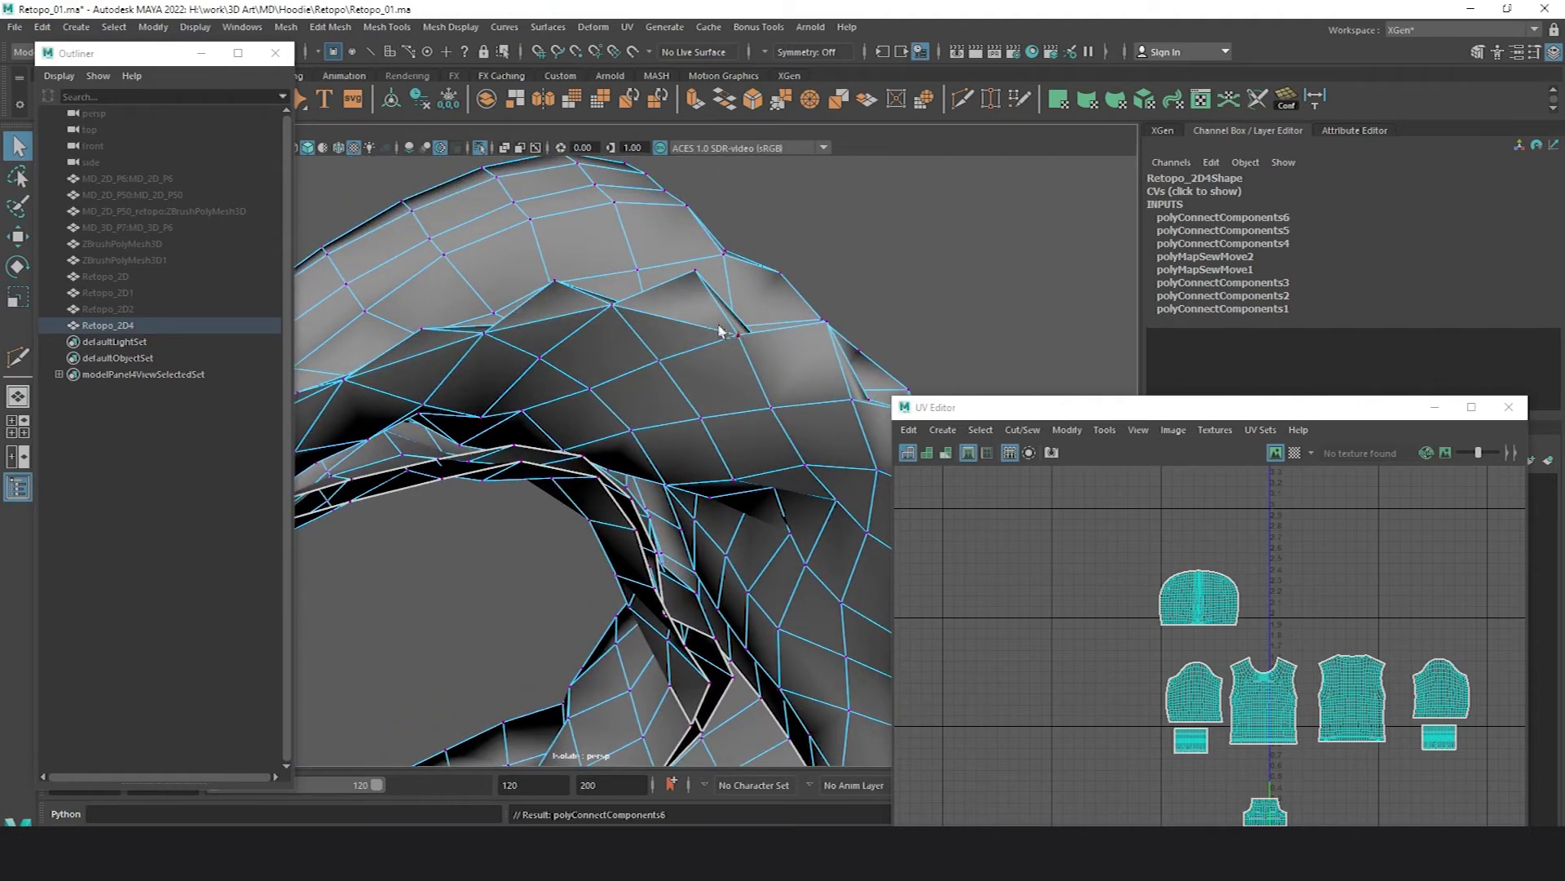
pyautogui.press('space')
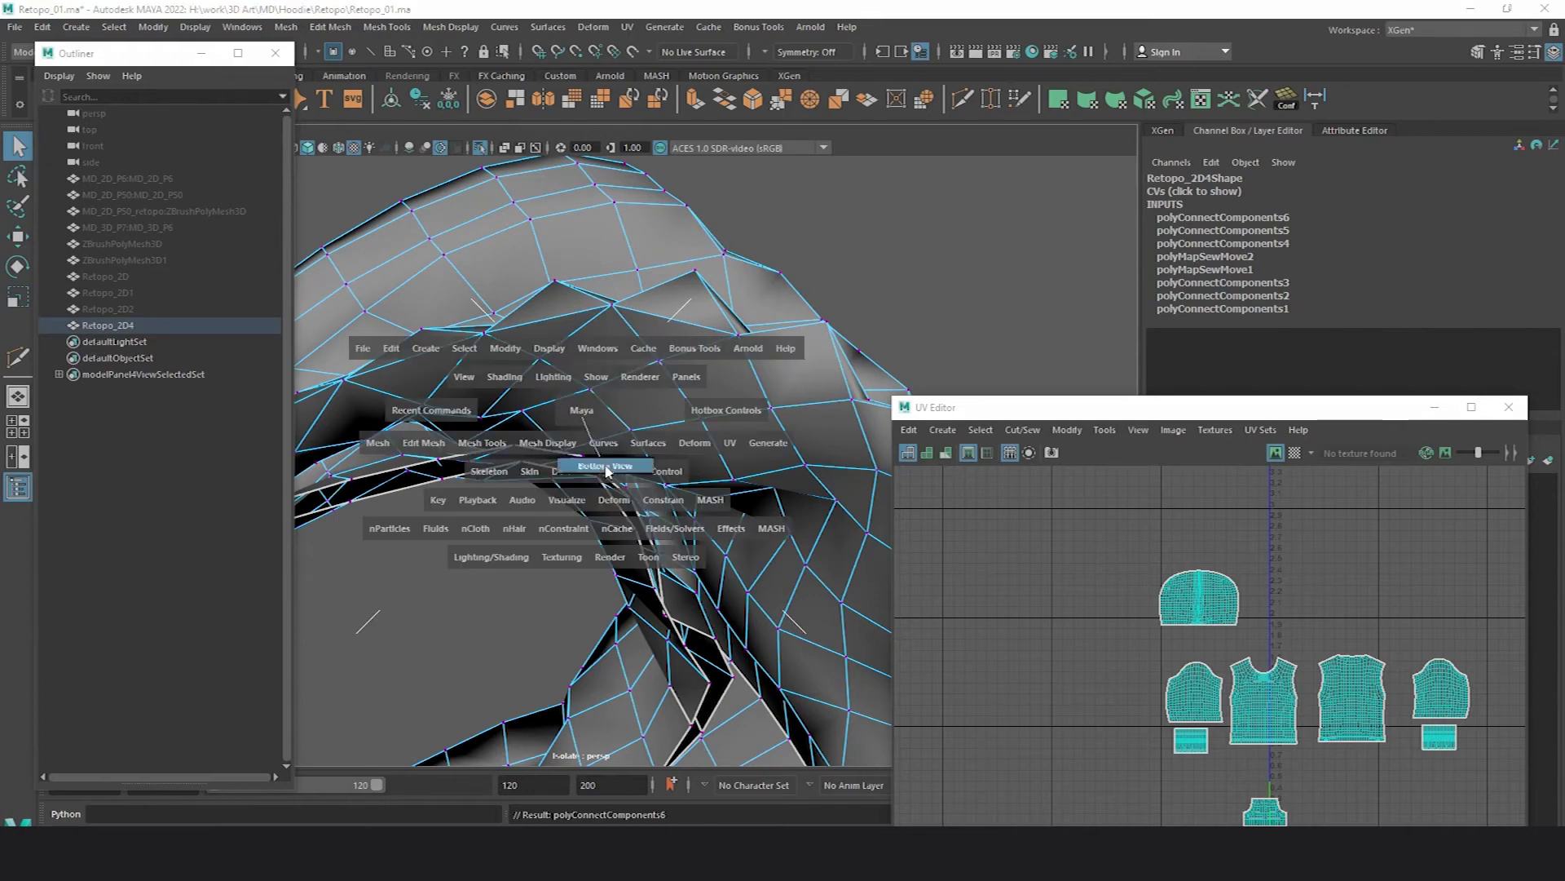
pyautogui.moveTo(601, 453); pyautogui.dragTo(603, 460)
pyautogui.press('space')
# - Connect two vertices across the first notch on the jagged lower edge of the hood band
pyautogui.moveTo(673, 398); pyautogui.dragTo(677, 346)
pyautogui.keyDown('alt'); pyautogui.moveTo(675, 352); pyautogui.dragTo(678, 406); pyautogui.keyUp('alt')
pyautogui.moveTo(626, 517)
pyautogui.keyDown('alt'); pyautogui.mouseDown()
pyautogui.moveTo(601, 622)
pyautogui.moveTo(600, 506)
pyautogui.mouseUp(); pyautogui.keyUp('alt')
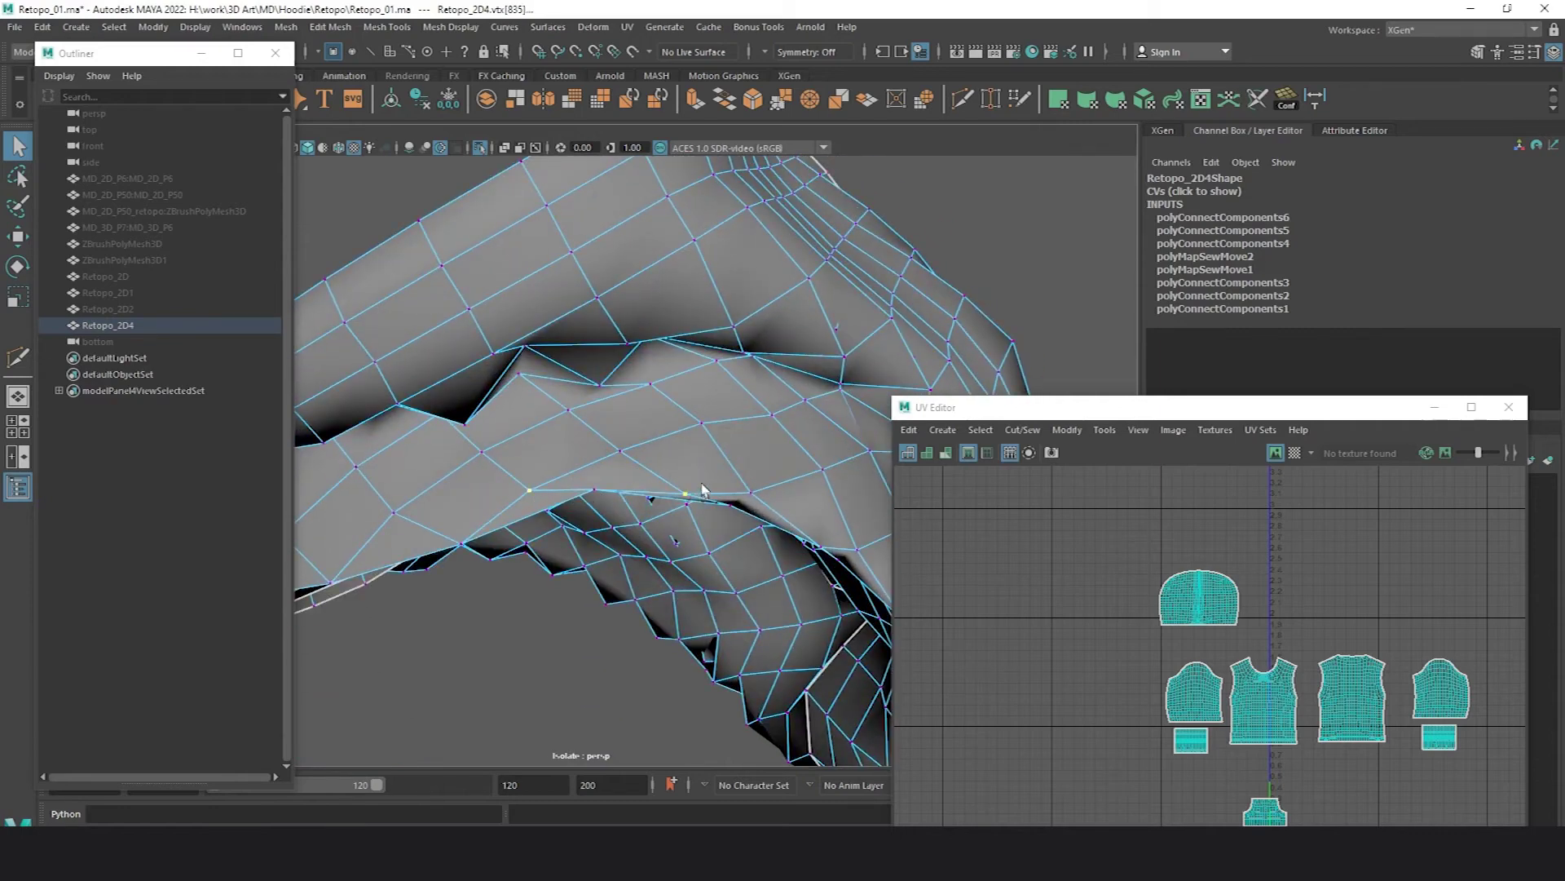
pyautogui.keyDown('alt'); pyautogui.moveTo(697, 476); pyautogui.dragTo(688, 444); pyautogui.keyUp('alt')
pyautogui.keyDown('shift'); pyautogui.moveTo(688, 445); pyautogui.dragTo(684, 534, button='right'); pyautogui.keyUp('shift')
pyautogui.keyDown('alt'); pyautogui.moveTo(684, 534); pyautogui.dragTo(677, 440); pyautogui.keyUp('alt')
pyautogui.keyDown('shift'); pyautogui.moveTo(677, 440); pyautogui.dragTo(679, 486, button='right'); pyautogui.keyUp('shift')
pyautogui.keyDown('alt'); pyautogui.moveTo(678, 485); pyautogui.dragTo(576, 477); pyautogui.keyUp('alt')
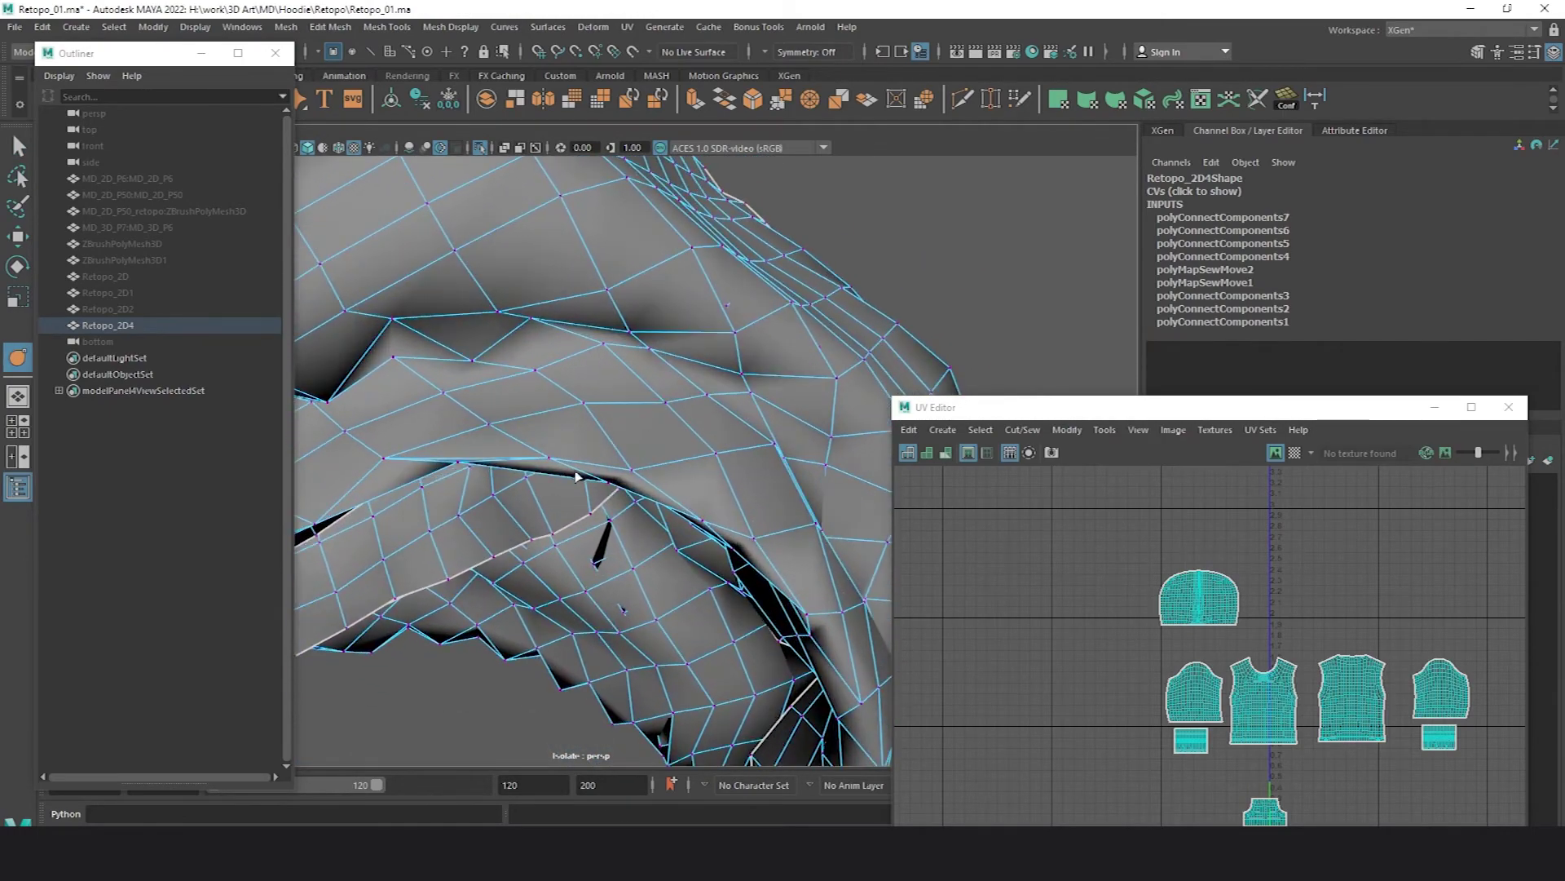
# - Connect the vertex pairs across the next three notches along the curved edge of the hood opening
pyautogui.keyDown('shift'); pyautogui.click(703, 521); pyautogui.keyUp('shift')
pyautogui.keyDown('alt'); pyautogui.moveTo(705, 521); pyautogui.dragTo(655, 448); pyautogui.keyUp('alt')
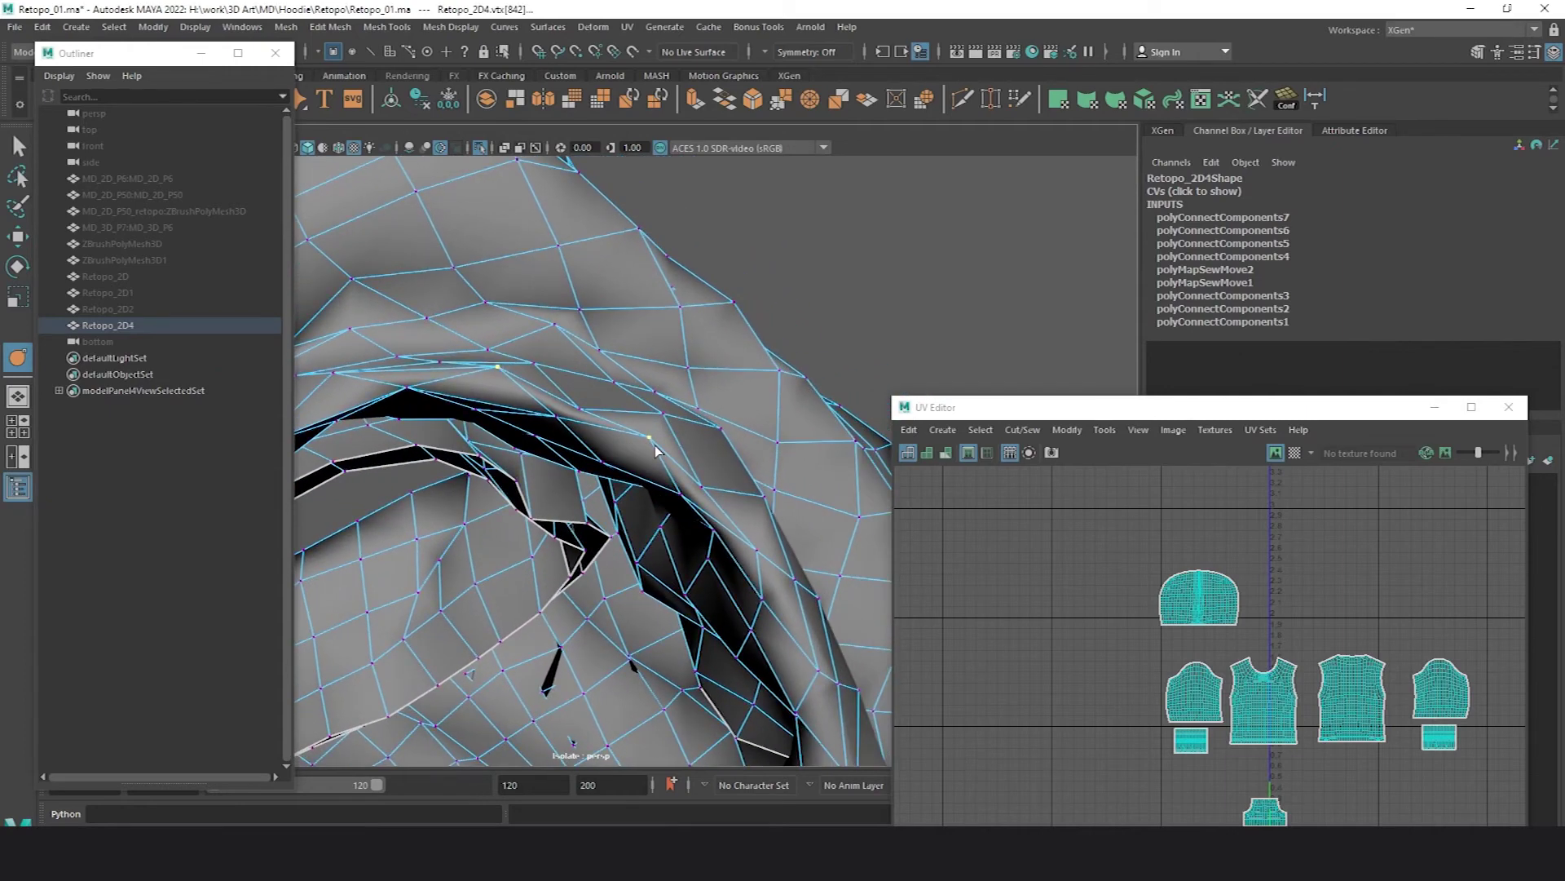
pyautogui.press('g')
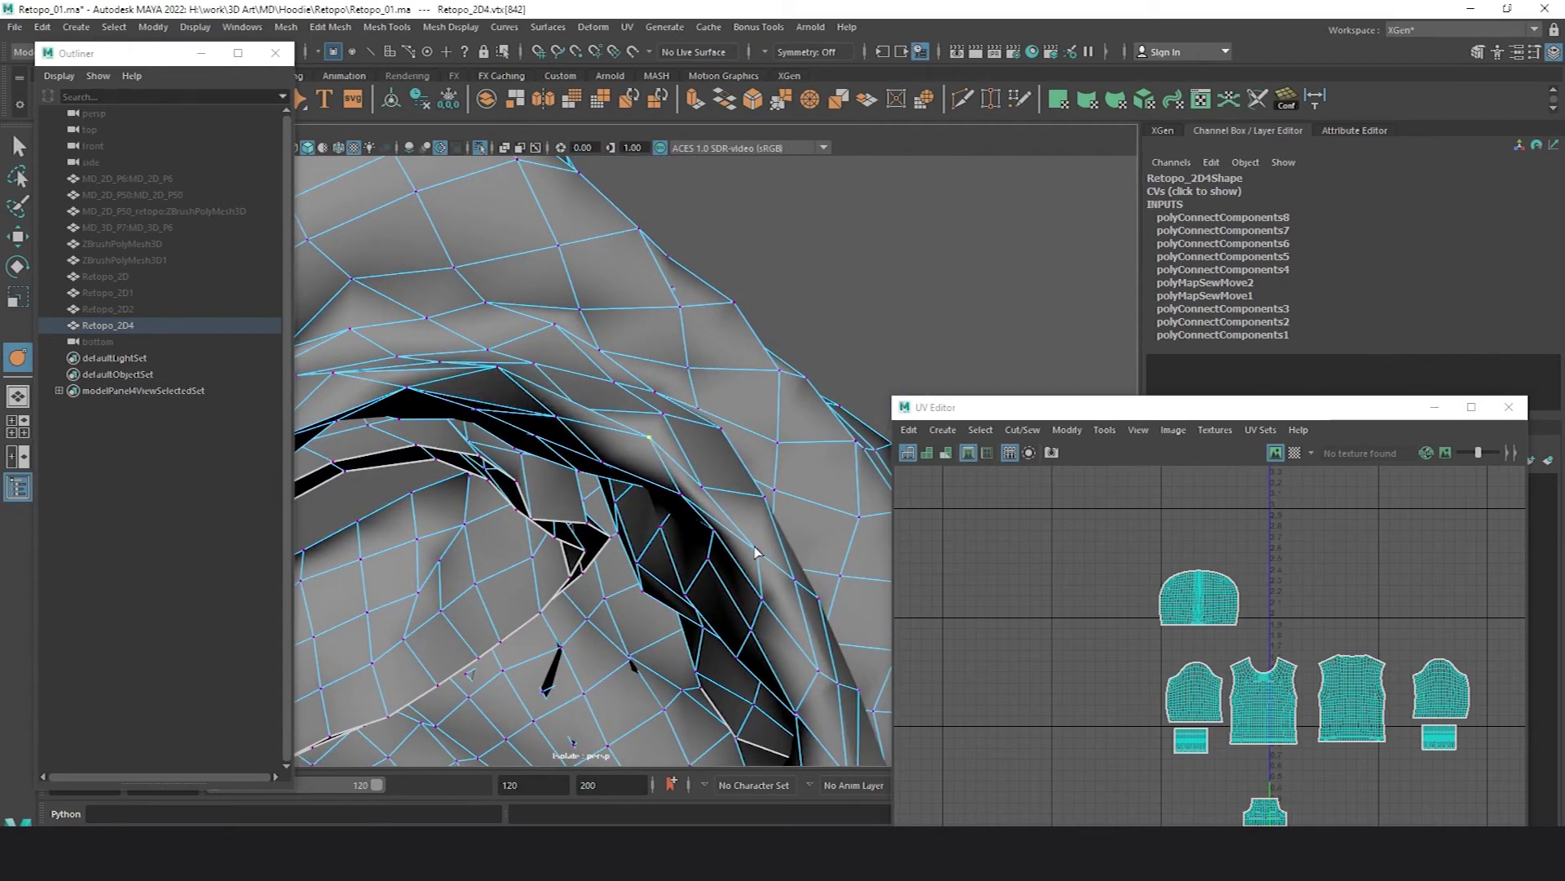
pyautogui.press('g')
pyautogui.keyDown('alt'); pyautogui.moveTo(618, 499); pyautogui.dragTo(605, 359); pyautogui.keyUp('alt')
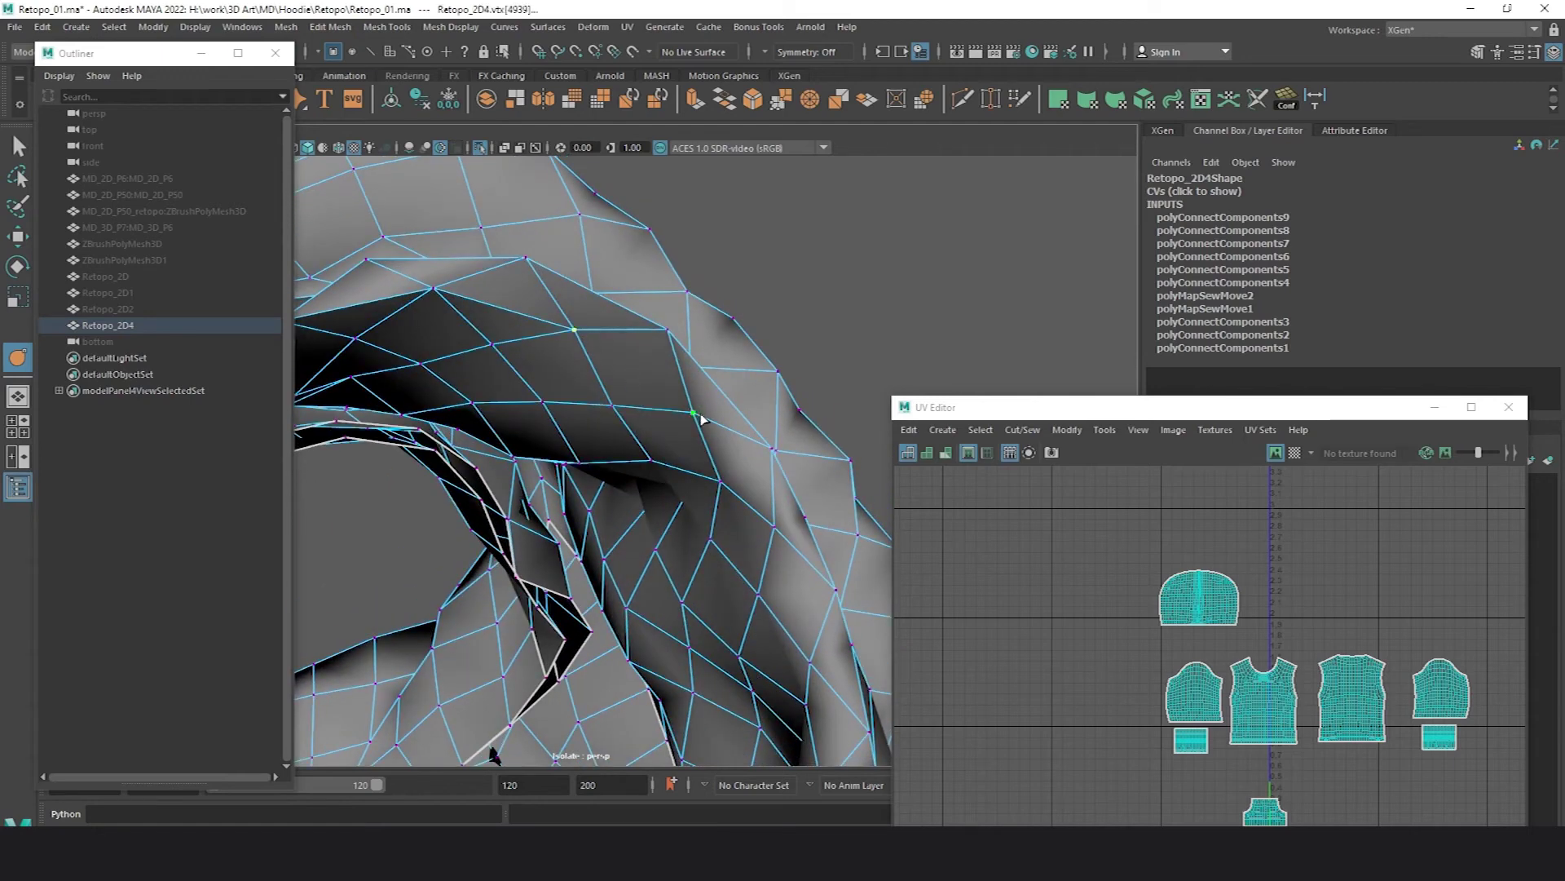
pyautogui.press('g')
# - Connect the vertices across two further notches around the side of the hood opening
pyautogui.keyDown('alt'); pyautogui.moveTo(819, 631); pyautogui.dragTo(744, 422); pyautogui.keyUp('alt')
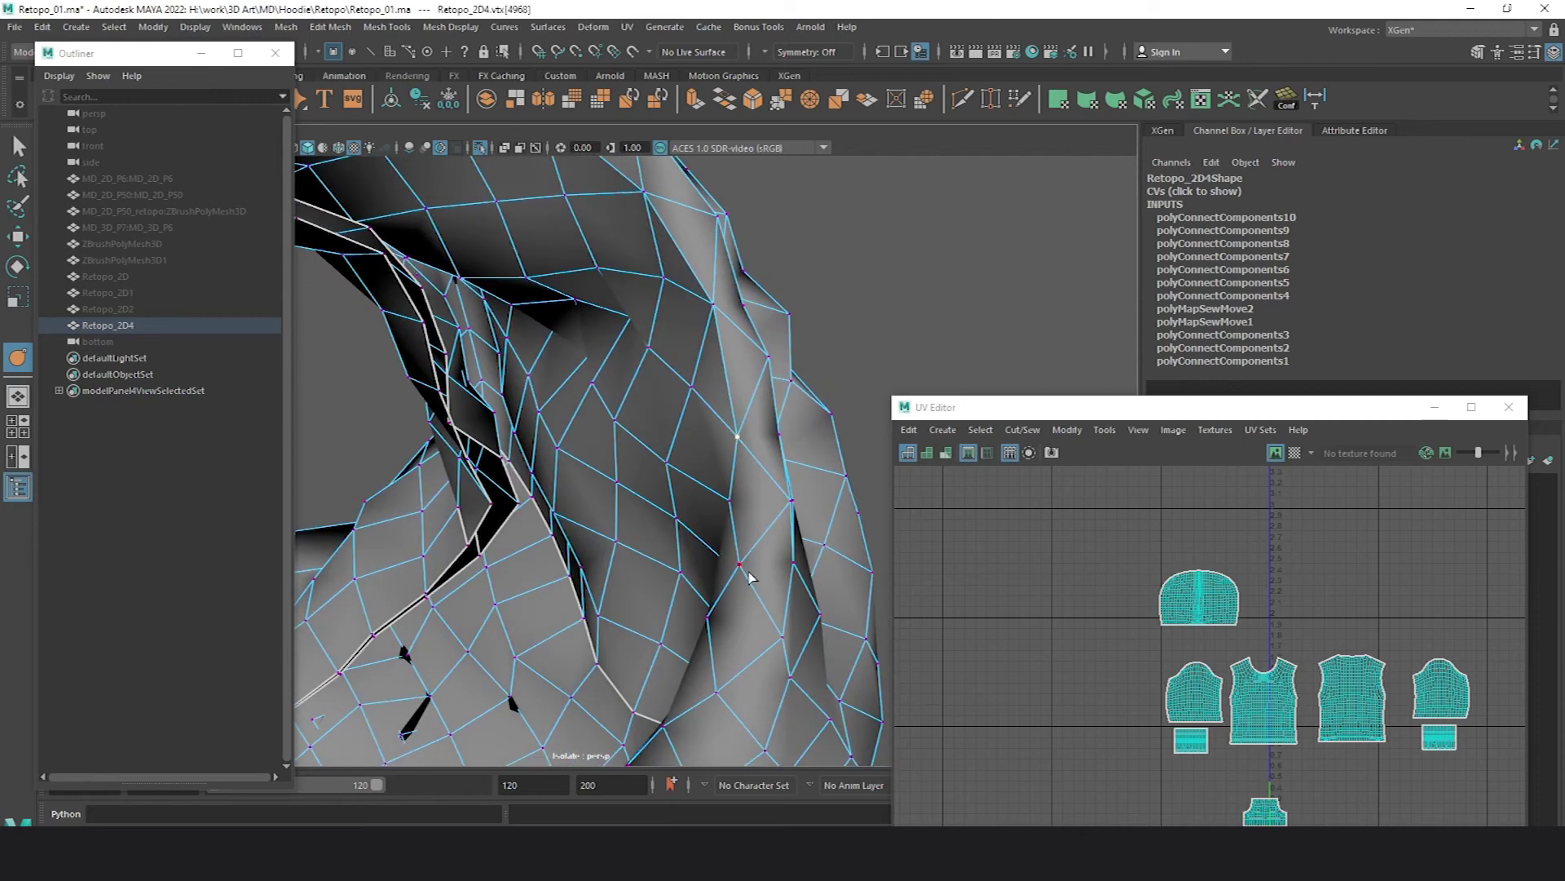
pyautogui.keyDown('alt'); pyautogui.moveTo(728, 690); pyautogui.dragTo(715, 556); pyautogui.keyUp('alt')
pyautogui.press('g')
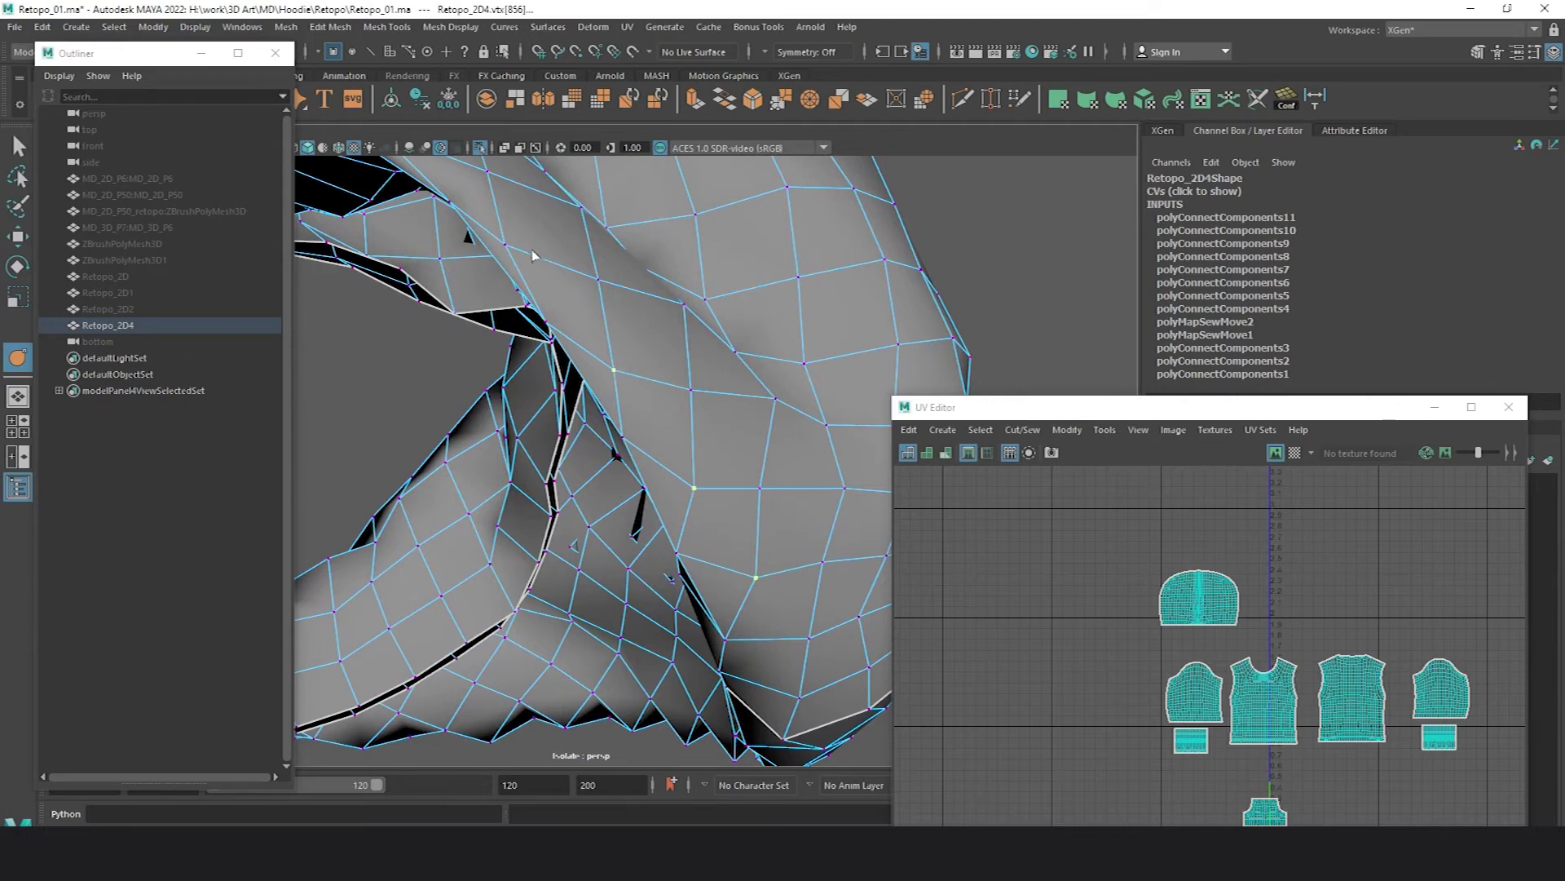
pyautogui.keyDown('alt'); pyautogui.moveTo(577, 258); pyautogui.dragTo(693, 426); pyautogui.keyUp('alt')
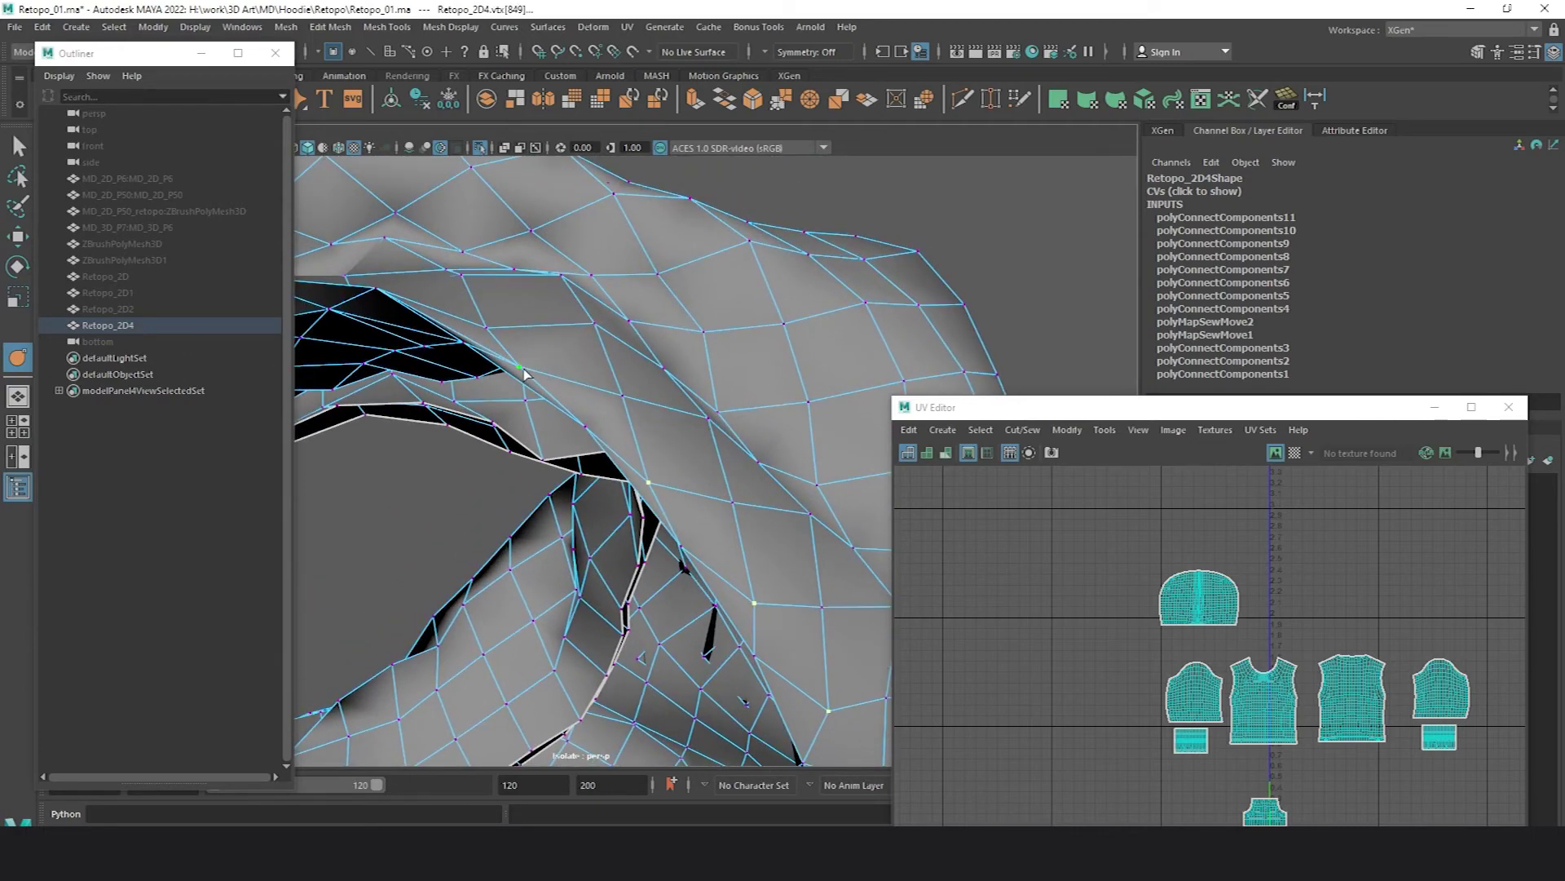
pyautogui.press('g')
# - Connect the next vertex pair across a notch along the underside of the hood band
pyautogui.keyDown('alt'); pyautogui.moveTo(564, 373); pyautogui.dragTo(742, 507); pyautogui.keyUp('alt')
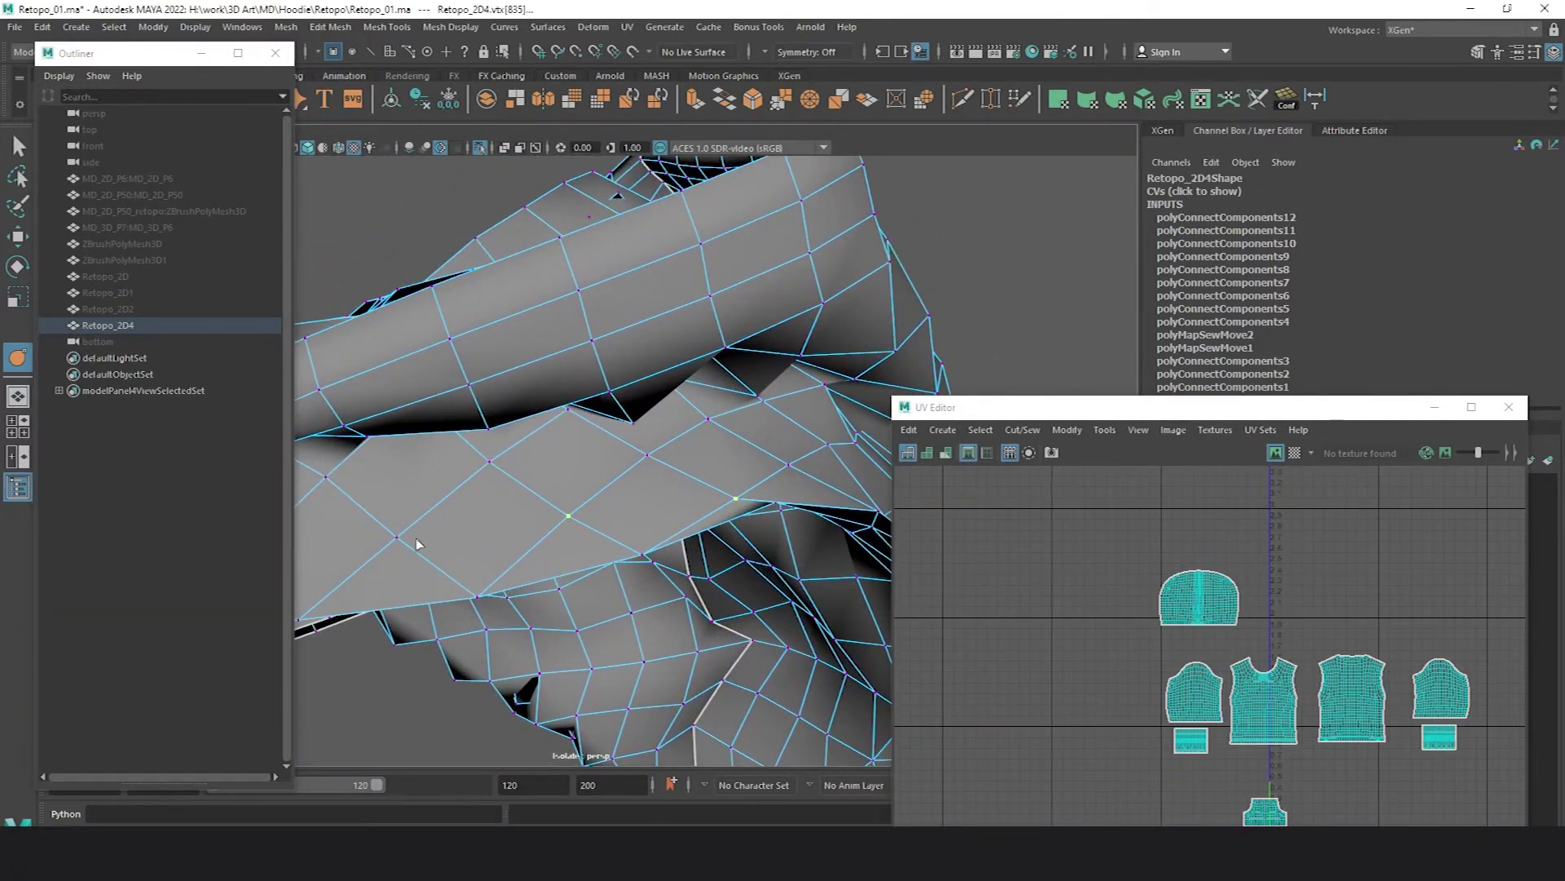
pyautogui.keyDown('alt'); pyautogui.moveTo(460, 533); pyautogui.dragTo(630, 484); pyautogui.keyUp('alt')
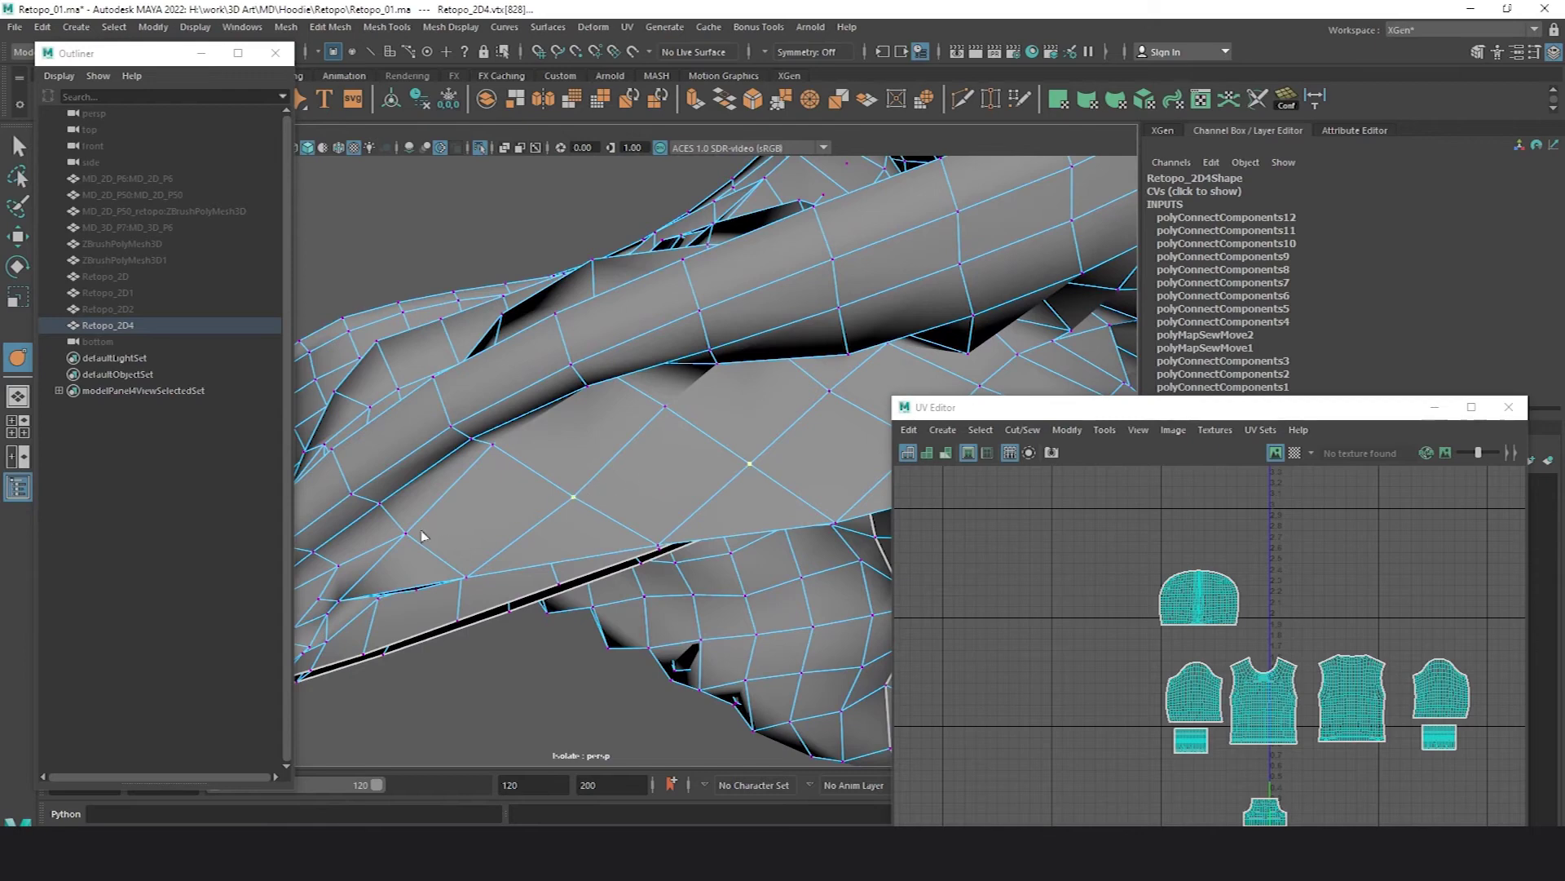
pyautogui.press('g')
pyautogui.keyDown('alt'); pyautogui.moveTo(723, 517); pyautogui.dragTo(587, 433); pyautogui.keyUp('alt')
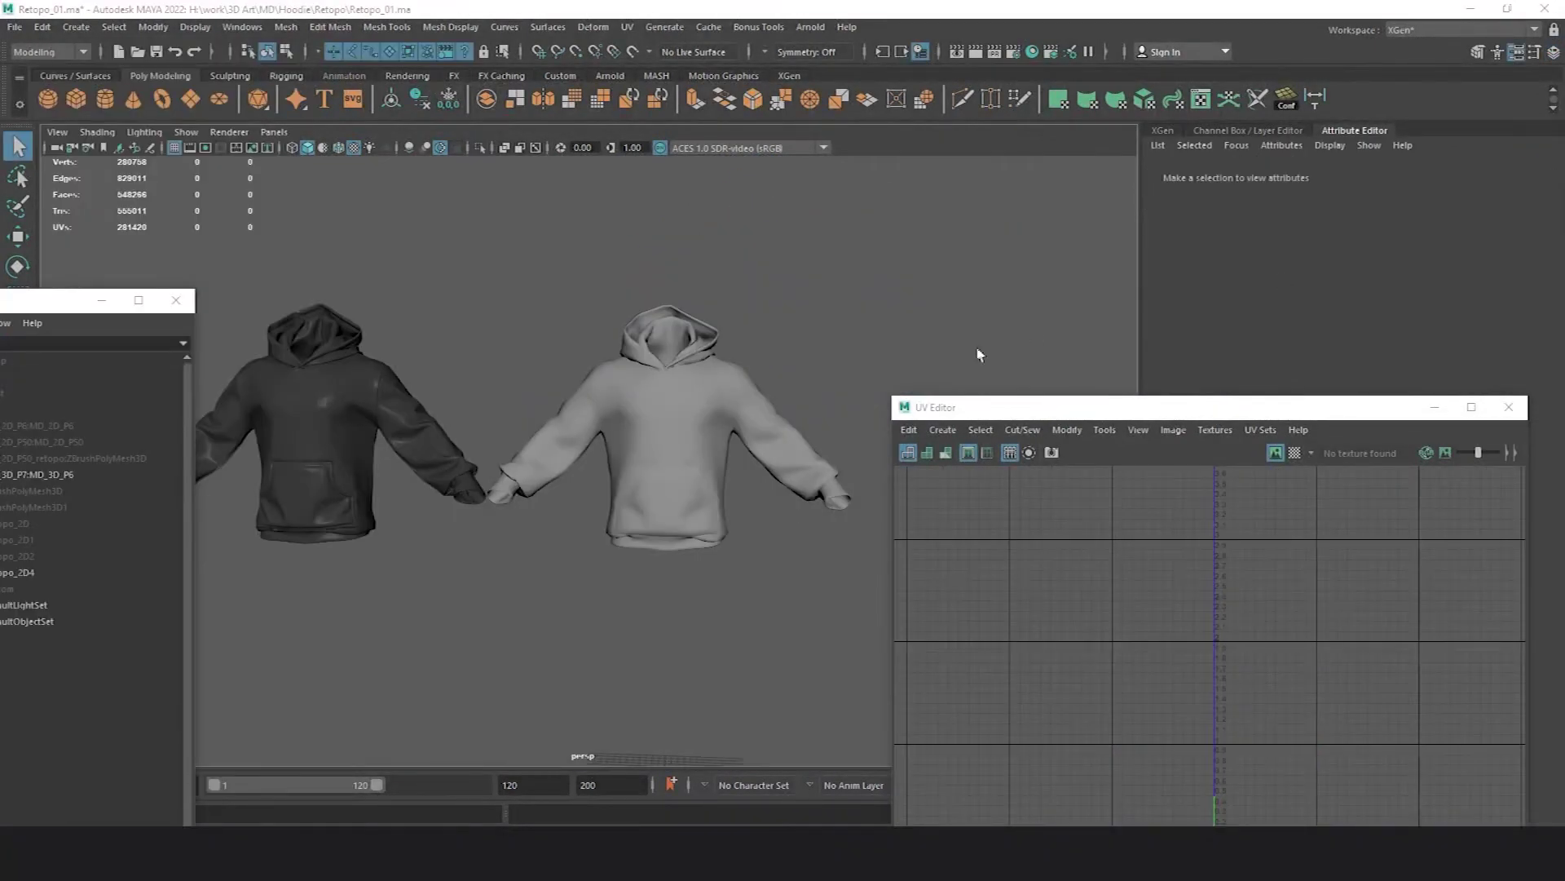
# - Select the retopologized hoodie Retopo_2D4 and copy its UVs into a new UV set
pyautogui.moveTo(1305, 407); pyautogui.dragTo(1335, 230)
pyautogui.keyDown('alt'); pyautogui.moveTo(889, 343); pyautogui.dragTo(605, 377, button='middle'); pyautogui.keyUp('alt')
pyautogui.click(605, 369)
pyautogui.scroll(-5, 1042, 392)
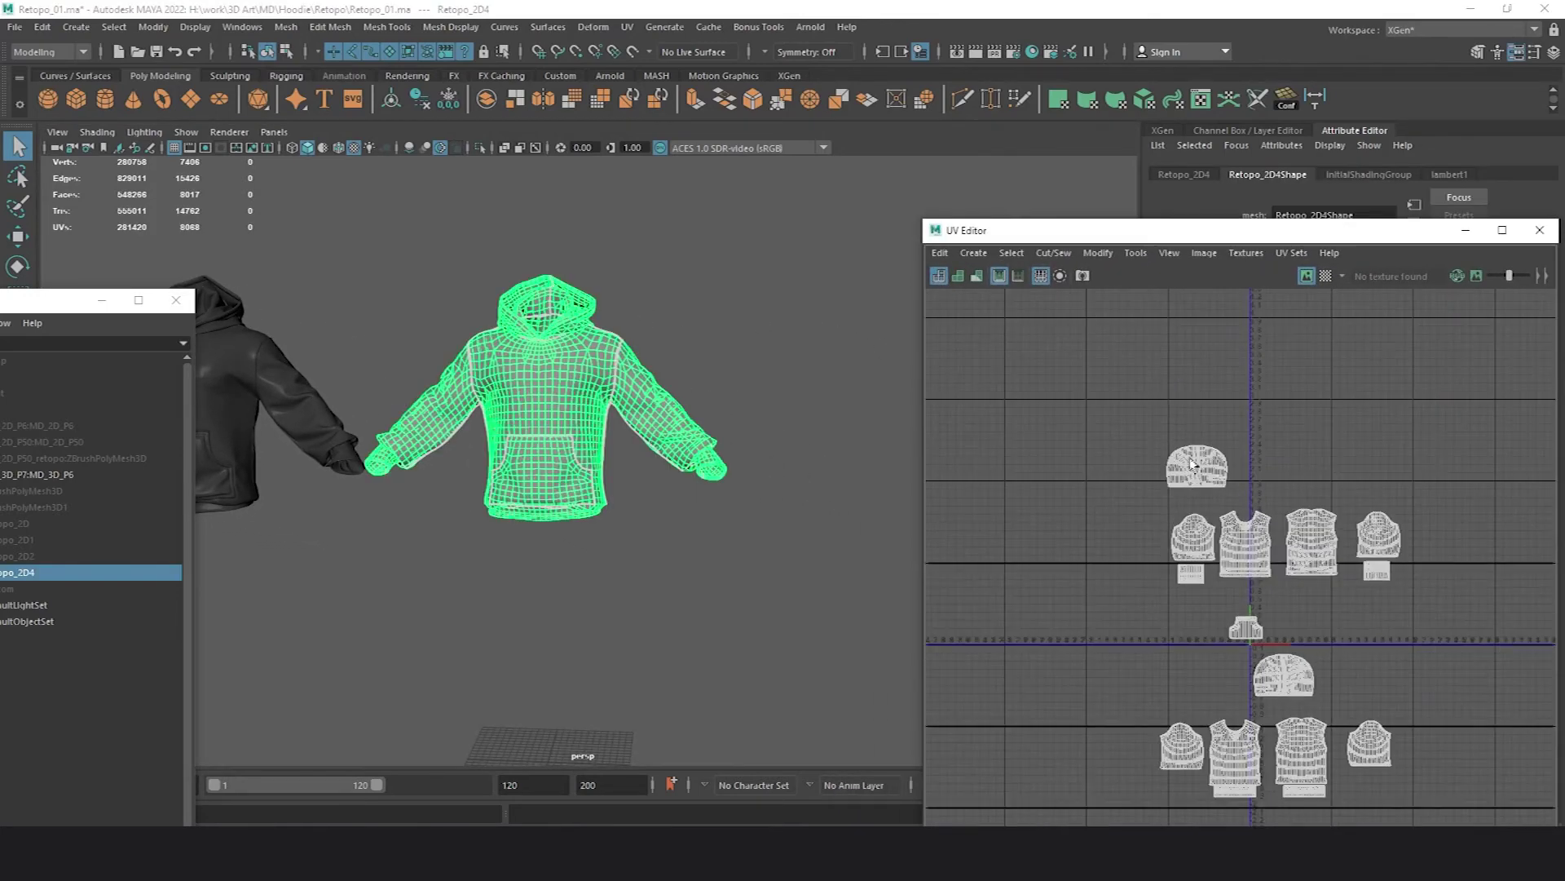
pyautogui.scroll(2, 1374, 644)
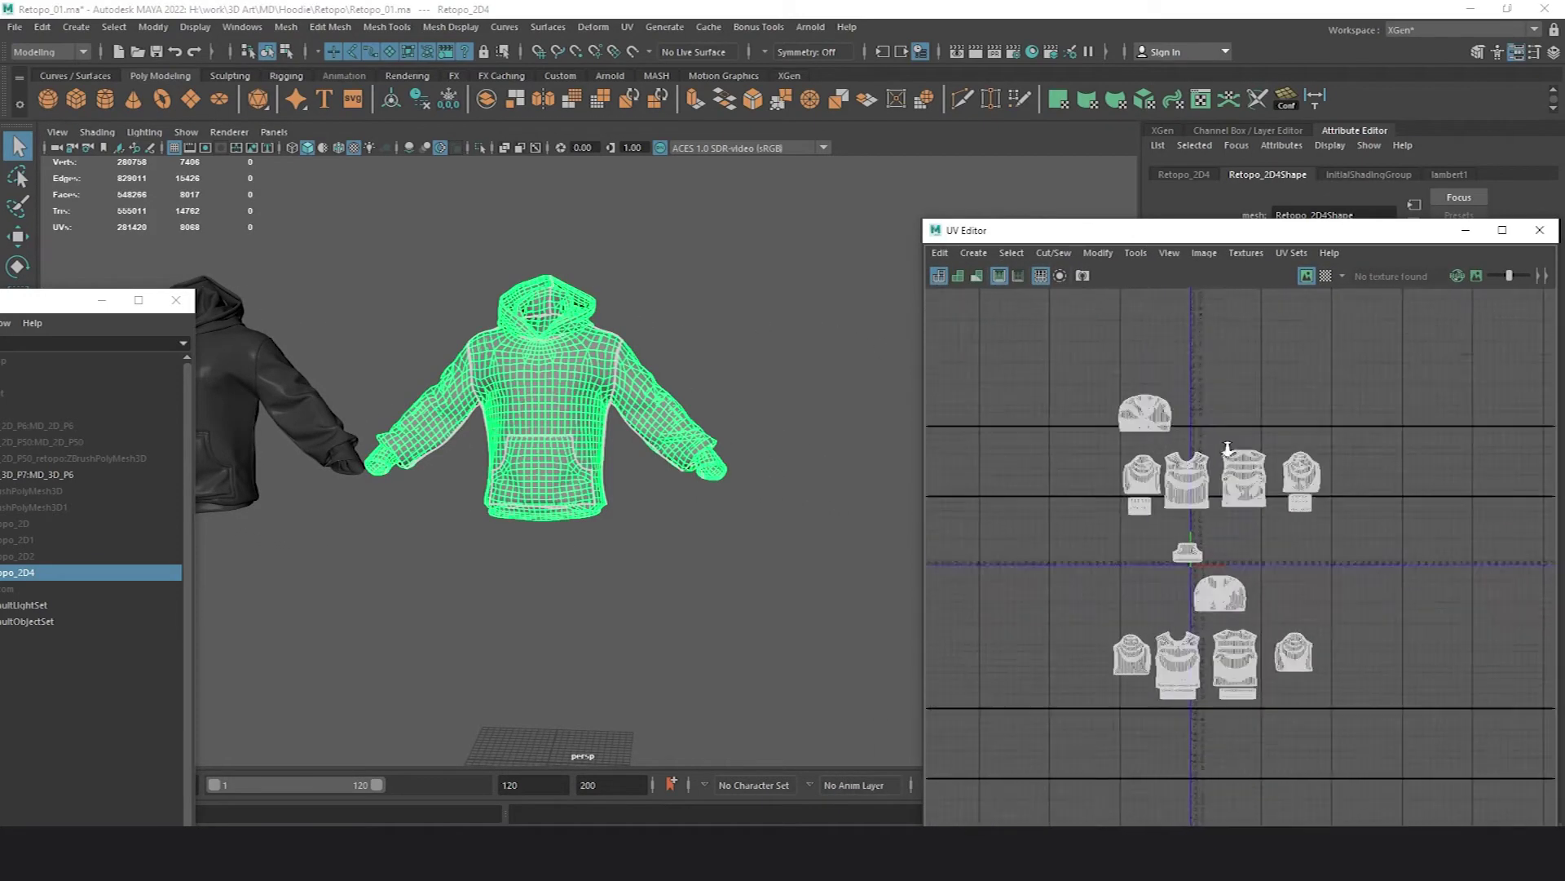
pyautogui.click(1292, 253)
pyautogui.moveTo(1339, 306)
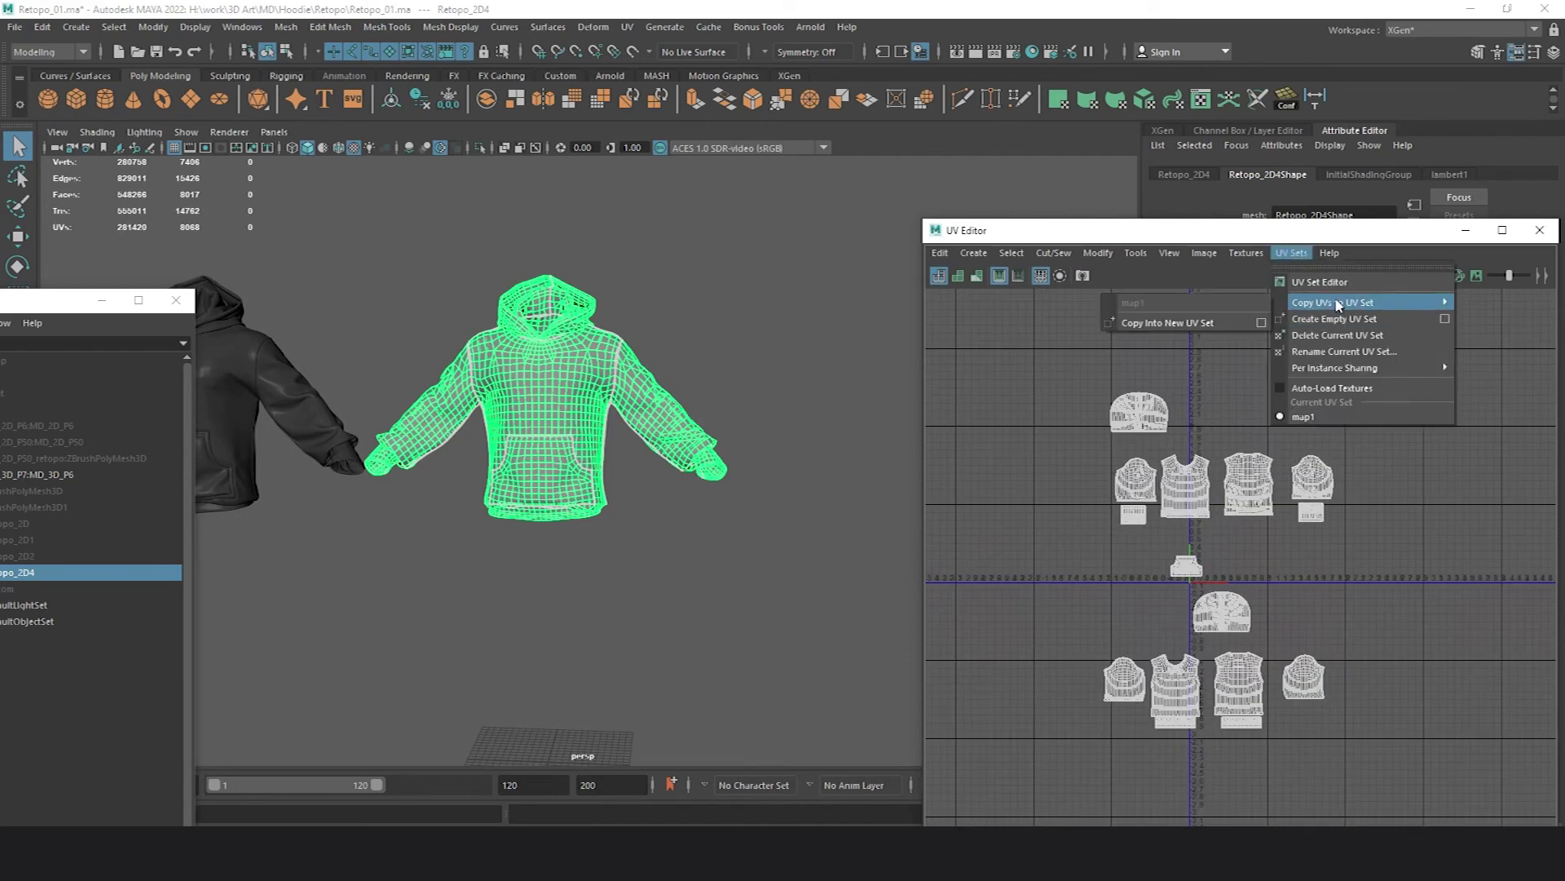
pyautogui.click(1174, 324)
# - Make the copied UV set current and rename it MD_Uvs
pyautogui.click(1288, 253)
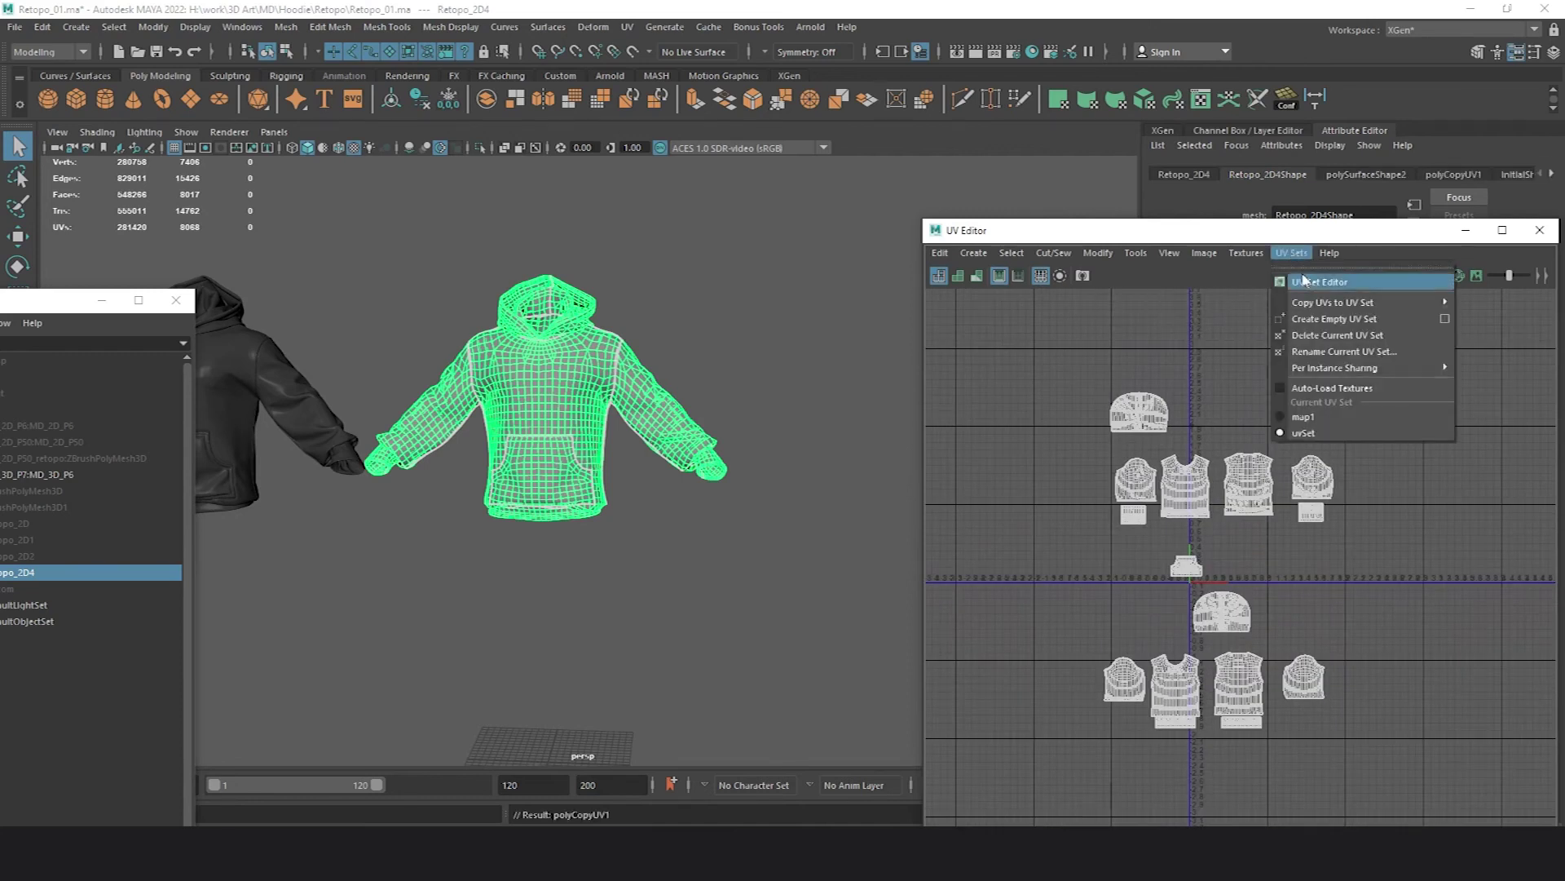
pyautogui.click(1303, 418)
pyautogui.click(1291, 253)
pyautogui.click(1303, 433)
pyautogui.click(1291, 253)
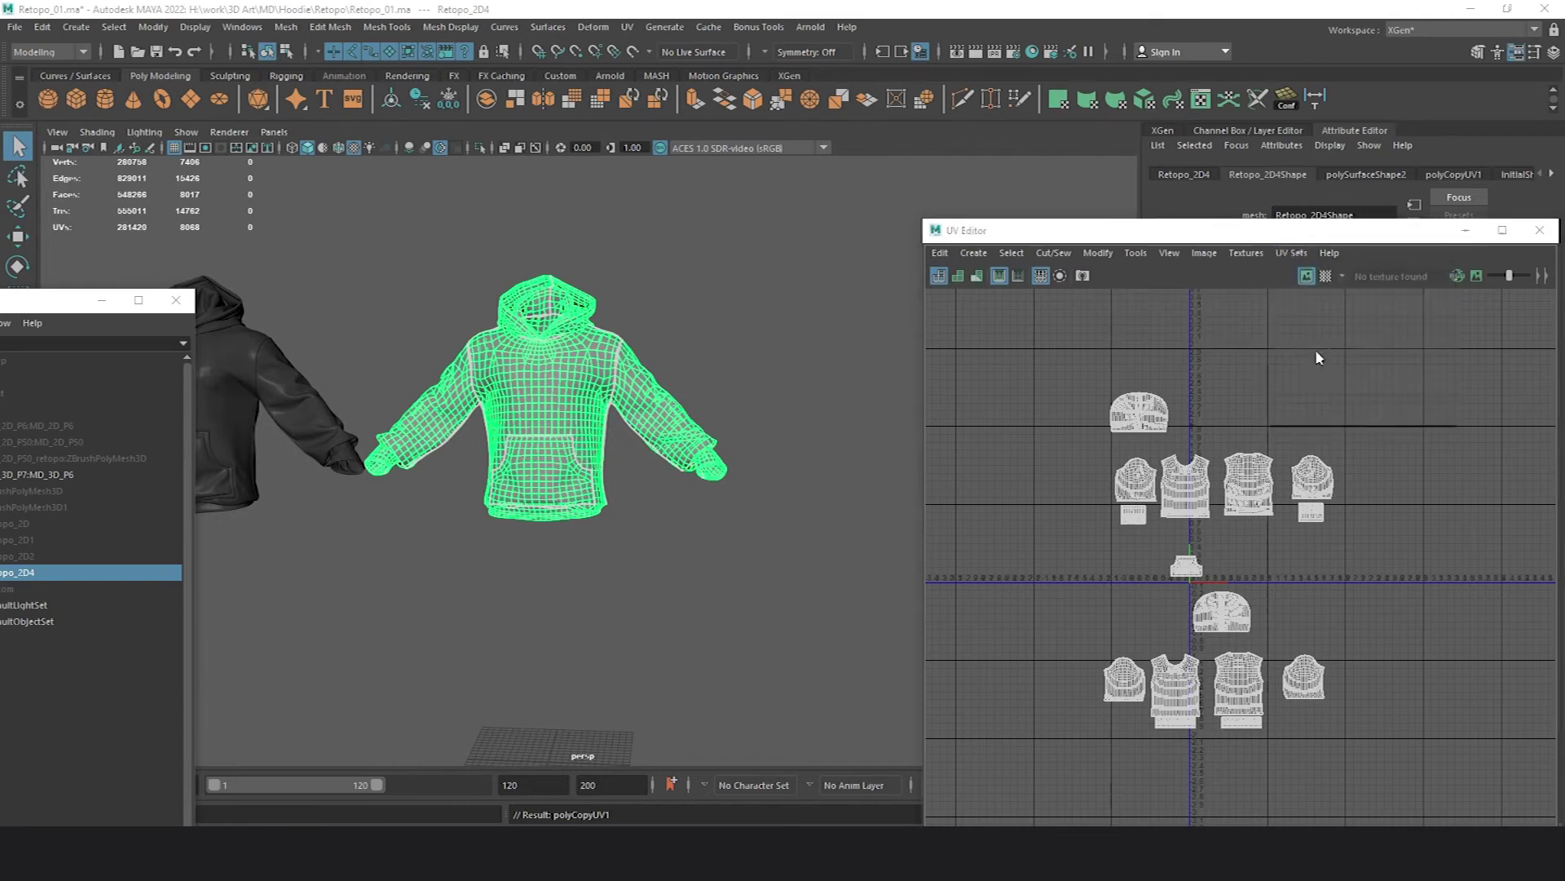
pyautogui.click(1341, 351)
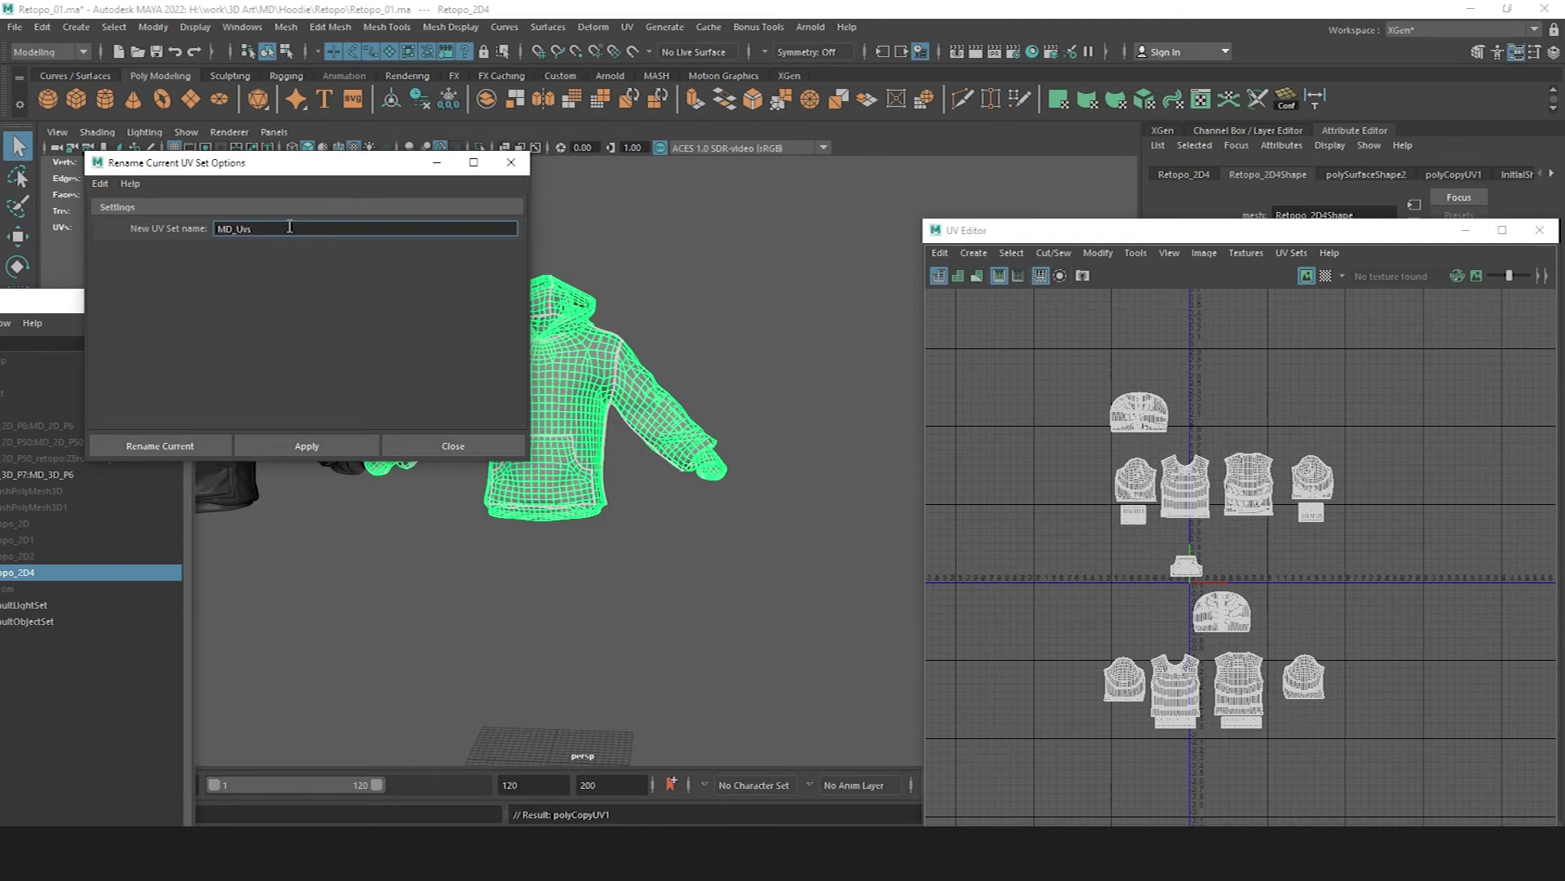
pyautogui.click(305, 446)
pyautogui.click(451, 446)
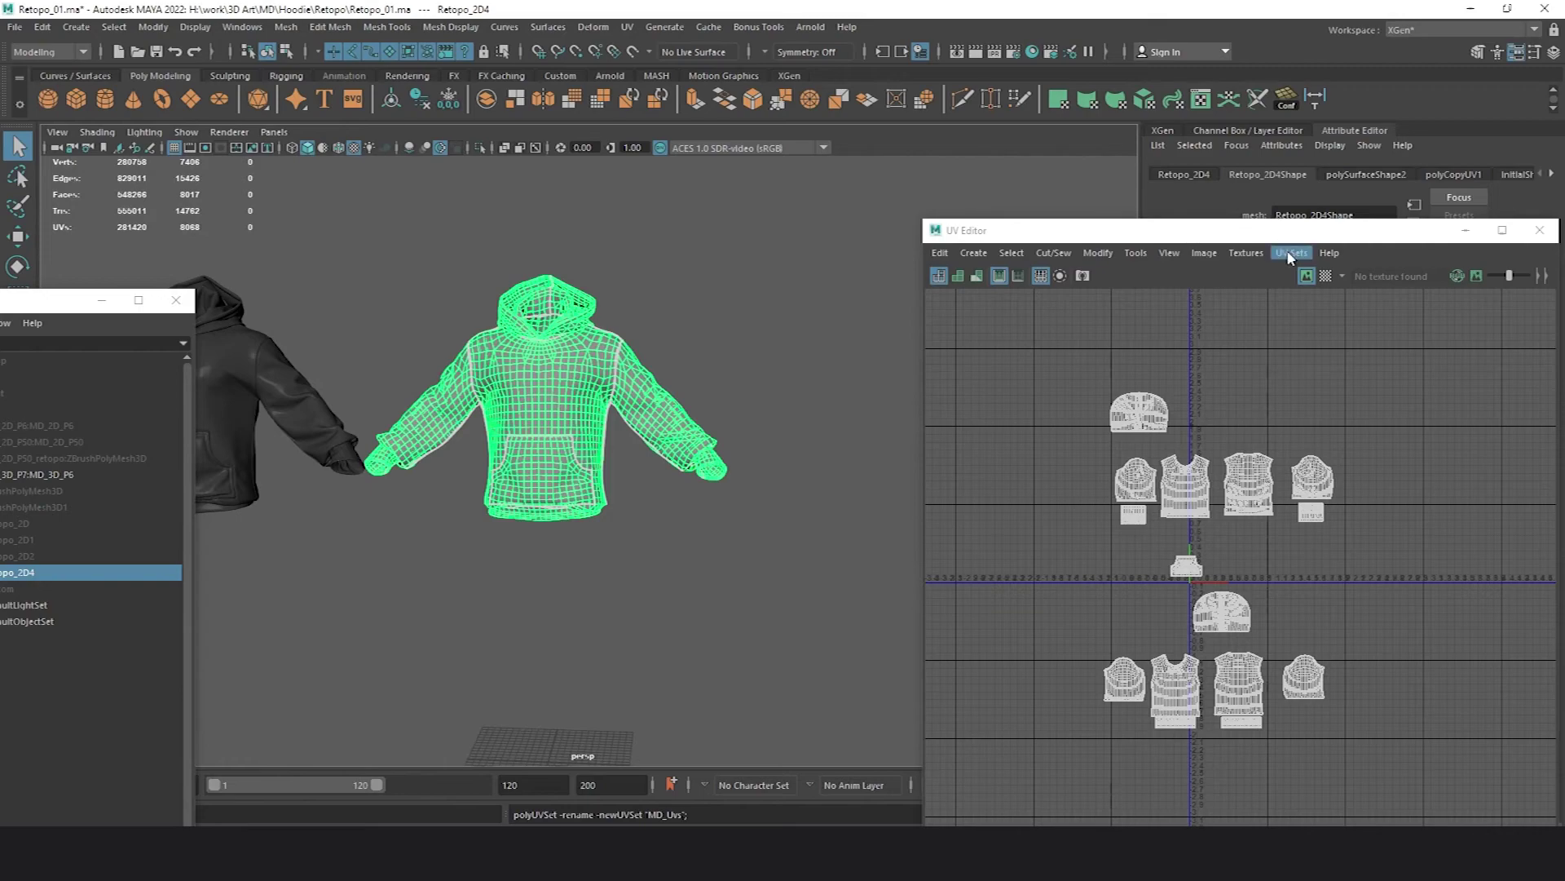
# - Make map1 the current UV set of the hoodie mesh
pyautogui.click(1290, 253)
pyautogui.click(1298, 425)
pyautogui.scroll(-2, 1133, 457)
pyautogui.keyDown('alt'); pyautogui.moveTo(985, 477); pyautogui.dragTo(1421, 574, button='right'); pyautogui.keyUp('alt')
pyautogui.keyDown('alt'); pyautogui.moveTo(1421, 574); pyautogui.dragTo(1113, 501, button='middle'); pyautogui.keyUp('alt')
pyautogui.keyDown('alt'); pyautogui.moveTo(1114, 502); pyautogui.dragTo(1417, 575, button='right'); pyautogui.keyUp('alt')
pyautogui.keyDown('alt'); pyautogui.moveTo(1416, 575); pyautogui.dragTo(1402, 475, button='middle'); pyautogui.keyUp('alt')
pyautogui.scroll(-4, 1129, 447)
pyautogui.keyDown('alt'); pyautogui.moveTo(1130, 447); pyautogui.dragTo(1157, 446, button='middle'); pyautogui.keyUp('alt')
pyautogui.scroll(4, 1282, 475)
pyautogui.keyDown('alt'); pyautogui.moveTo(1423, 389); pyautogui.dragTo(1440, 682, button='middle'); pyautogui.keyUp('alt')
pyautogui.keyDown('alt'); pyautogui.moveTo(1334, 492); pyautogui.dragTo(1079, 402, button='right'); pyautogui.keyUp('alt')
# - Select all the hoodie's UVs in map1 and lay out the shells in the 0 to 1 UV tile
pyautogui.press('F12')
pyautogui.keyDown('alt'); pyautogui.moveTo(1405, 476); pyautogui.dragTo(1325, 436, button='right'); pyautogui.keyUp('alt')
pyautogui.moveTo(1140, 364); pyautogui.dragTo(1523, 729)
pyautogui.keyDown('alt'); pyautogui.moveTo(1419, 631); pyautogui.dragTo(1247, 570, button='middle'); pyautogui.keyUp('alt')
pyautogui.keyDown('alt'); pyautogui.moveTo(1247, 570); pyautogui.dragTo(1315, 521, button='right'); pyautogui.keyUp('alt')
pyautogui.keyDown('shift'); pyautogui.rightClick(1316, 466); pyautogui.keyUp('shift')
pyautogui.keyDown('shift'); pyautogui.moveTo(1316, 466); pyautogui.dragTo(1220, 501, button='right'); pyautogui.keyUp('shift')
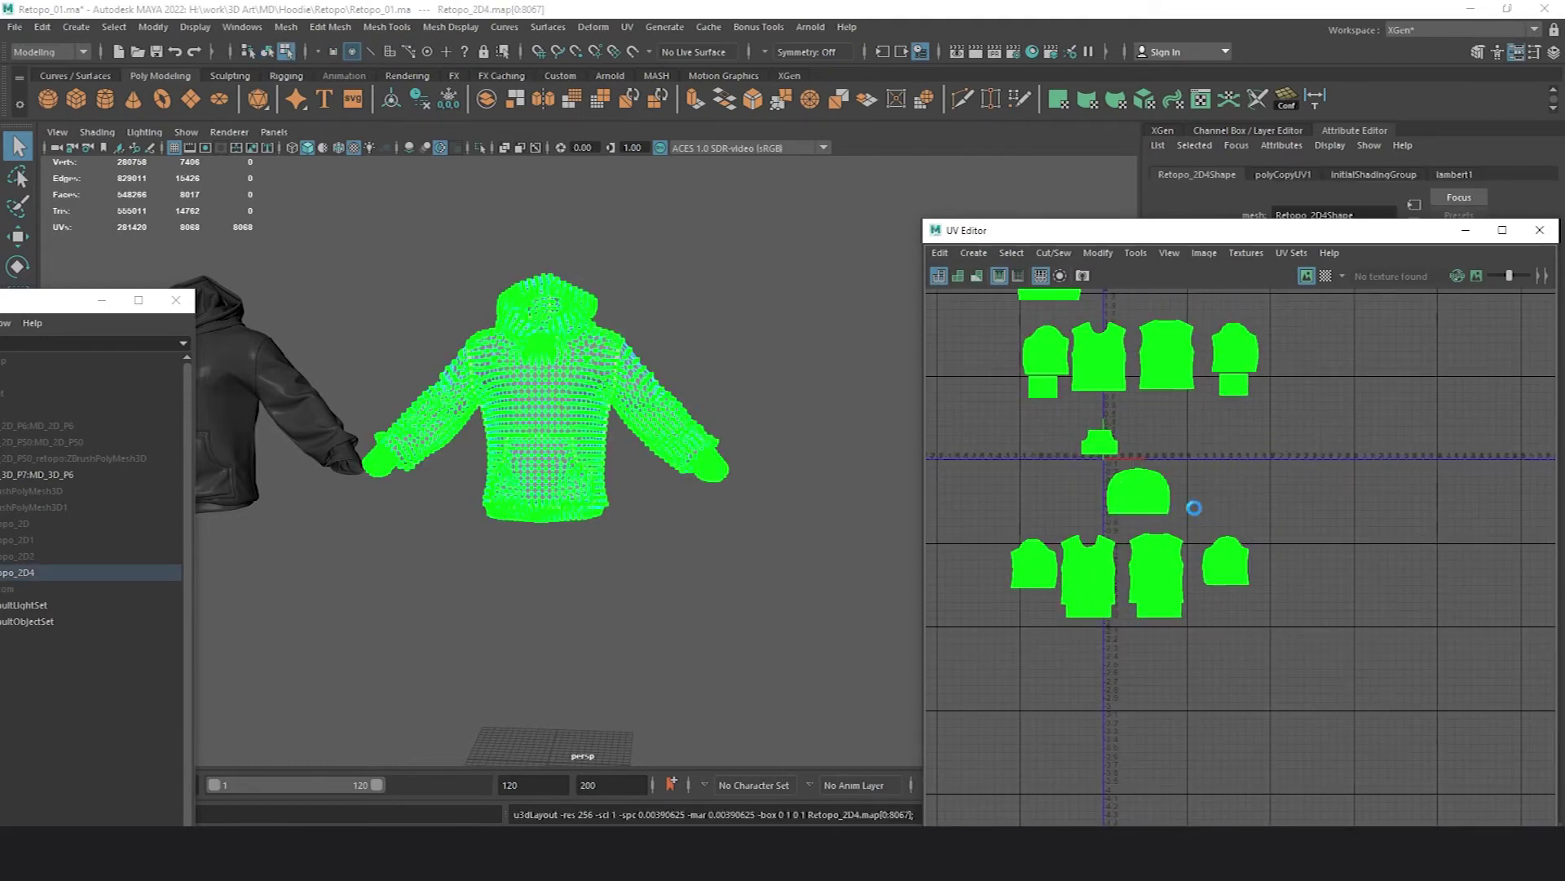
# - Deselect the UVs and examine the packing of the shells inside the UV tile
pyautogui.click(1269, 482)
pyautogui.scroll(6, 1191, 402)
pyautogui.keyDown('alt'); pyautogui.moveTo(1134, 415); pyautogui.dragTo(1306, 465, button='middle'); pyautogui.keyUp('alt')
pyautogui.keyDown('alt'); pyautogui.moveTo(1307, 466); pyautogui.dragTo(1146, 419, button='right'); pyautogui.keyUp('alt')
pyautogui.scroll(8, 1198, 488)
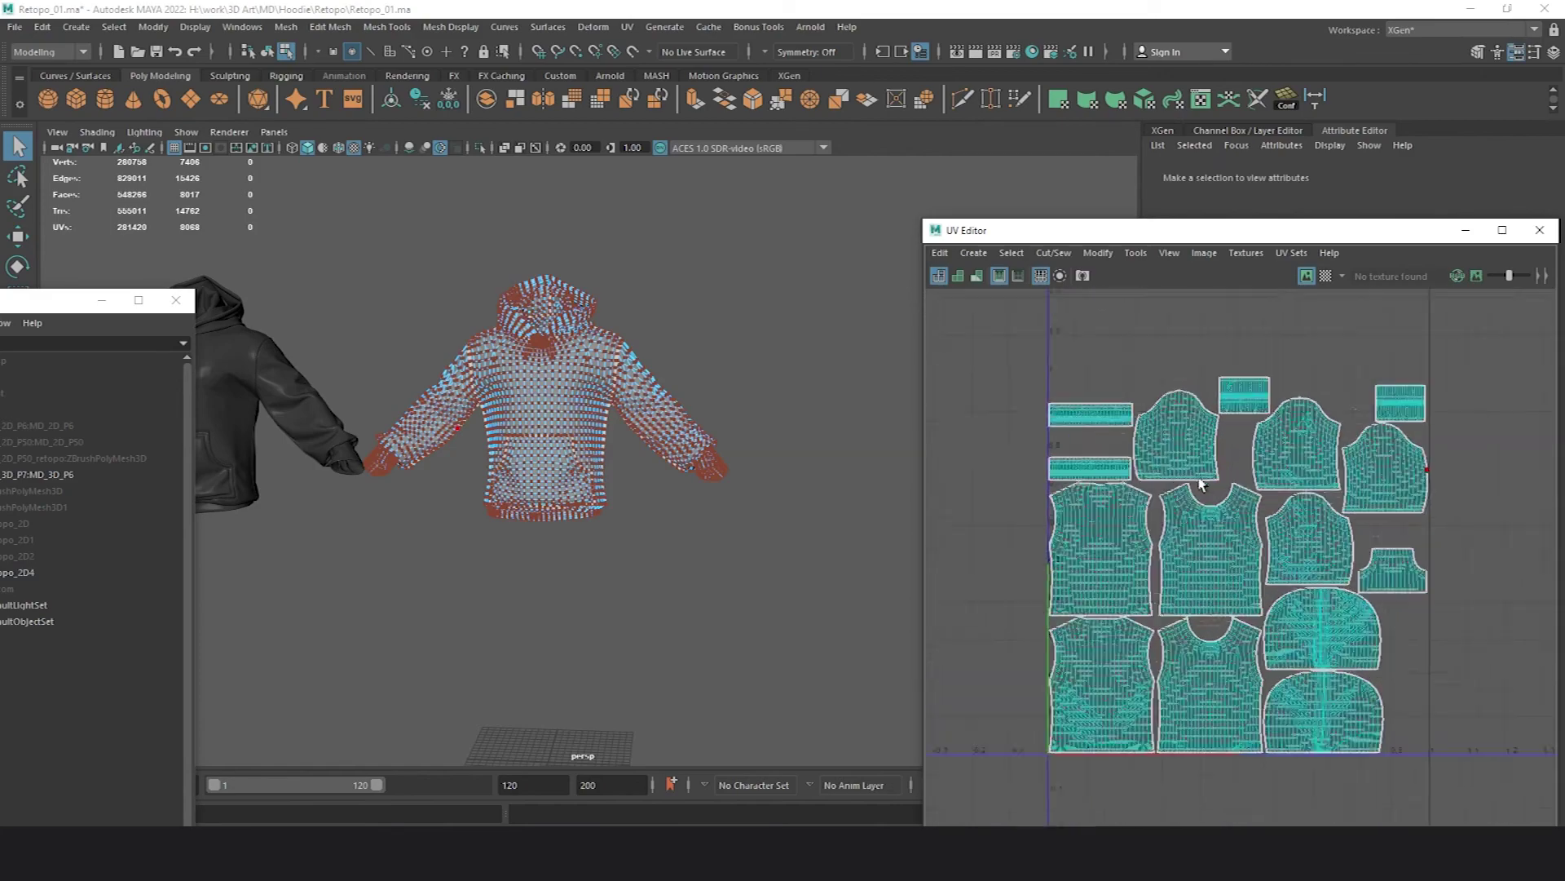
pyautogui.keyDown('alt'); pyautogui.moveTo(1209, 475); pyautogui.dragTo(1253, 637, button='middle'); pyautogui.keyUp('alt')
pyautogui.keyDown('alt'); pyautogui.moveTo(1253, 637); pyautogui.dragTo(1198, 533, button='right'); pyautogui.keyUp('alt')
pyautogui.scroll(-5, 1087, 448)
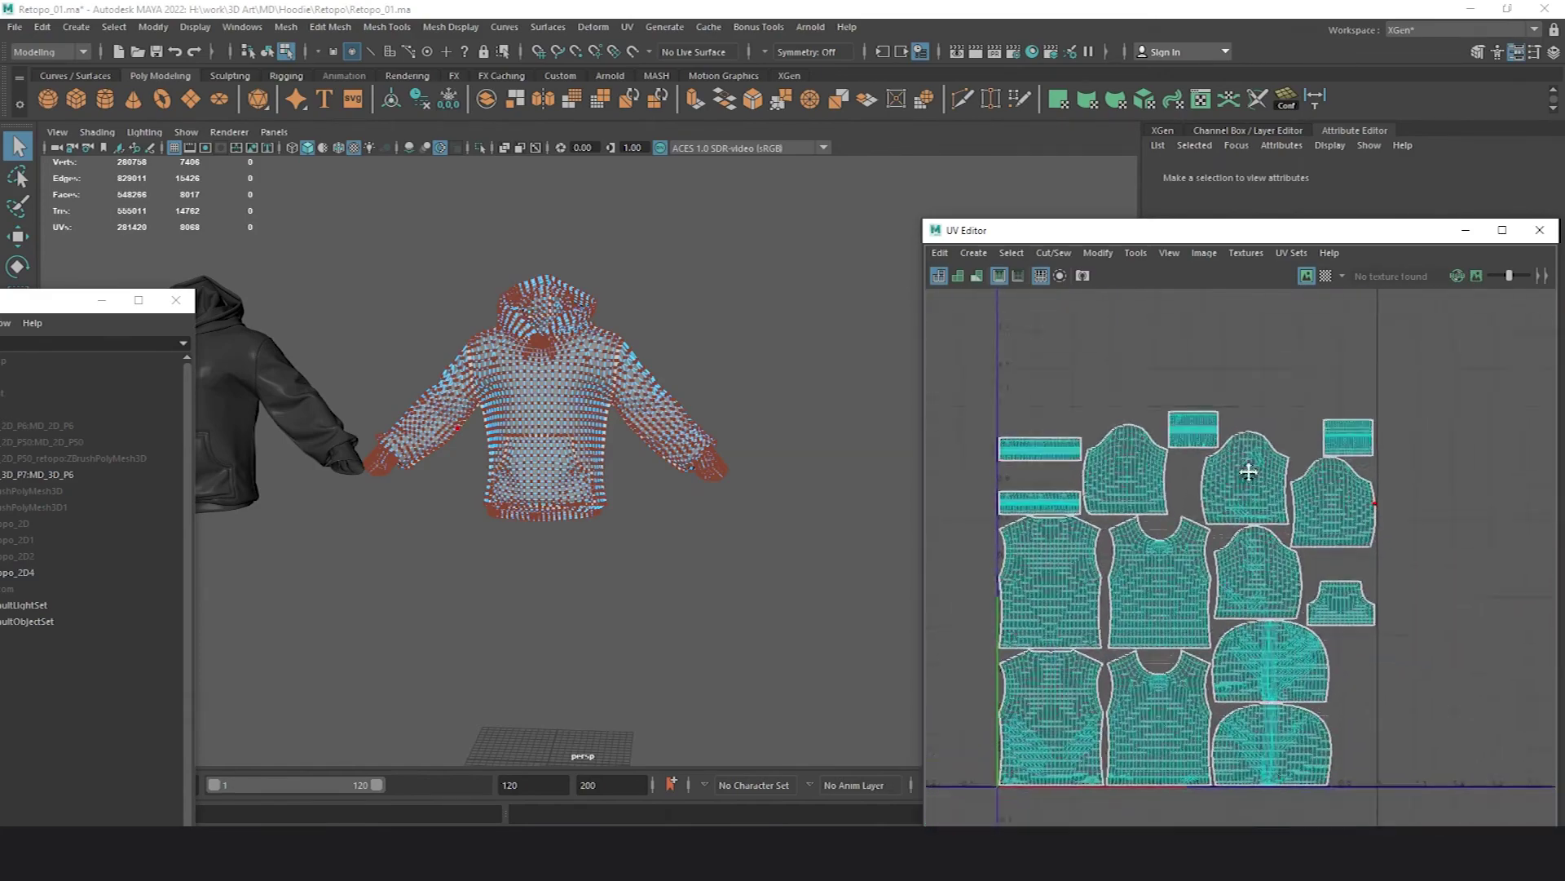
pyautogui.scroll(7, 1271, 473)
pyautogui.scroll(-6, 1341, 443)
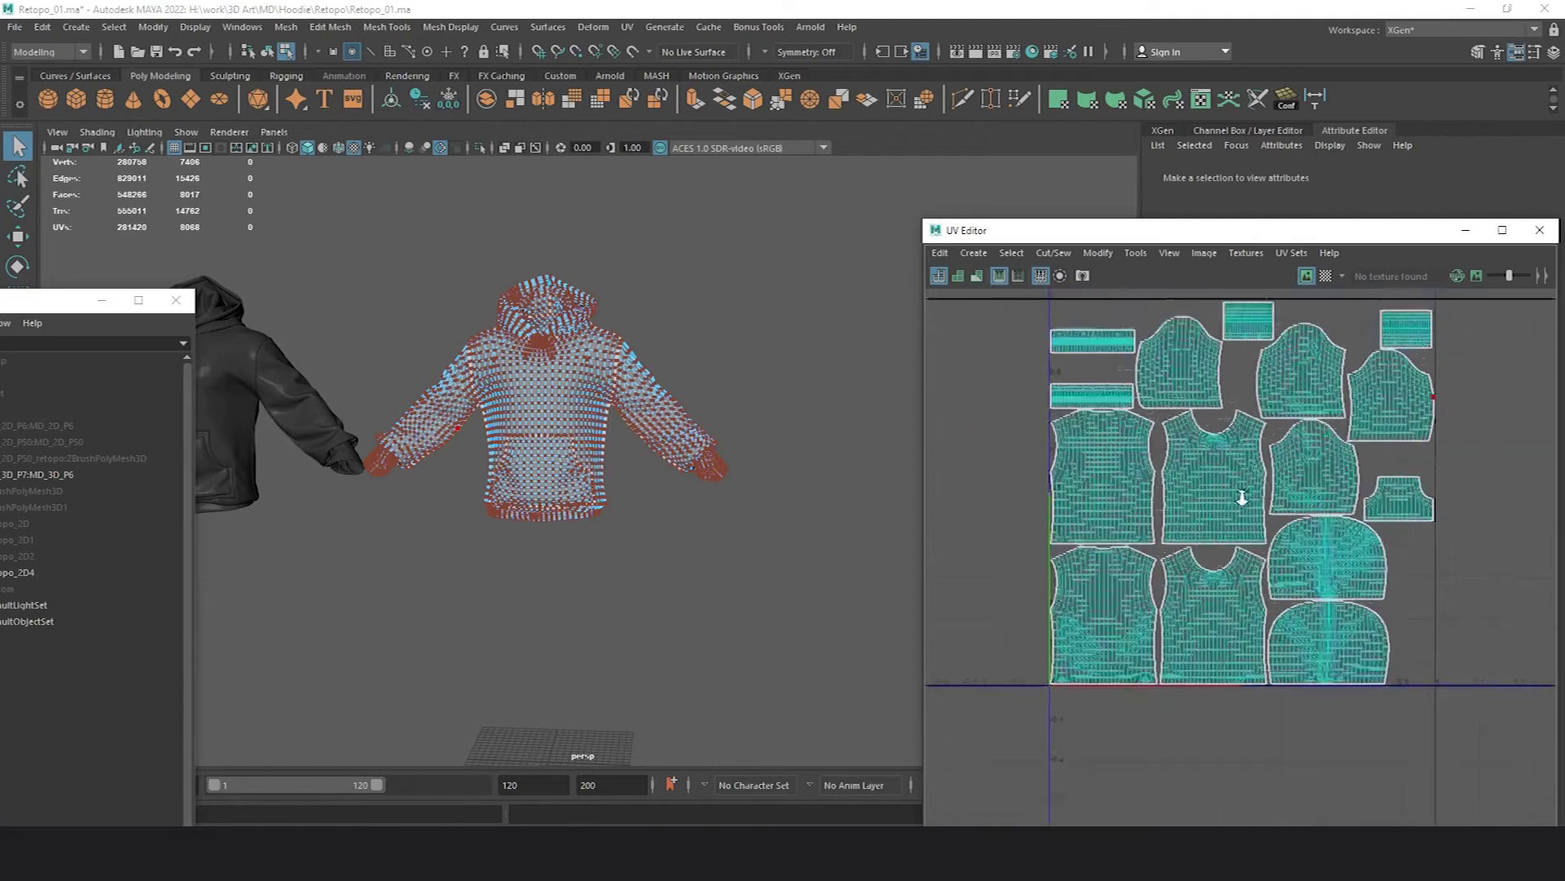
pyautogui.scroll(3, 704, 375)
# - Select the hoodie mesh in the viewport and pick all UVs of the lower hood shell
pyautogui.click(791, 300)
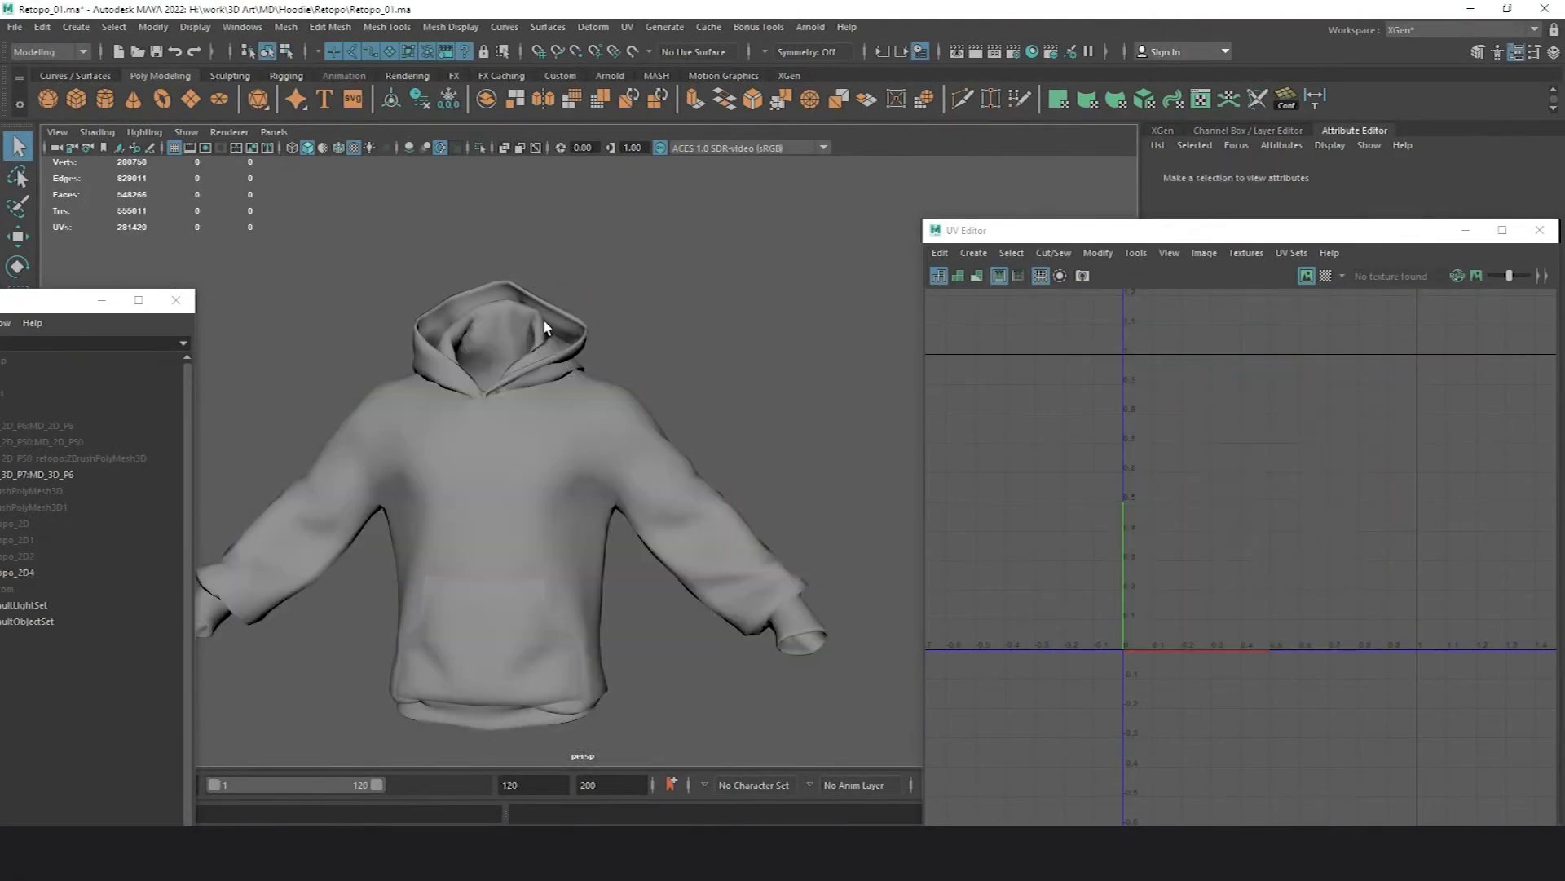
pyautogui.click(548, 326)
pyautogui.rightClick(1338, 432)
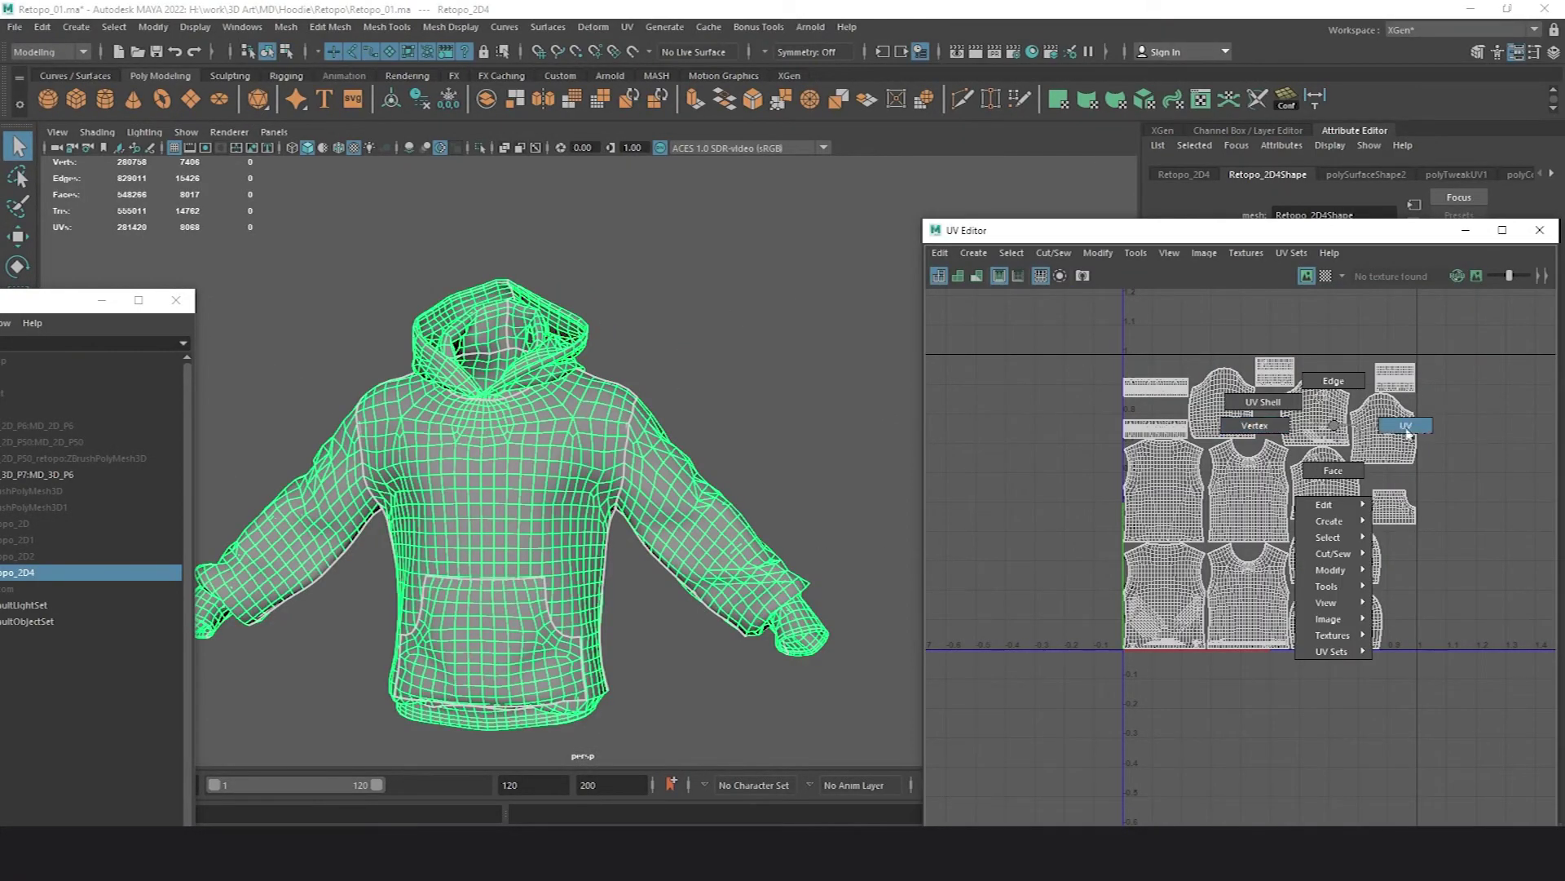
pyautogui.click(1406, 430)
pyautogui.doubleClick(1329, 600)
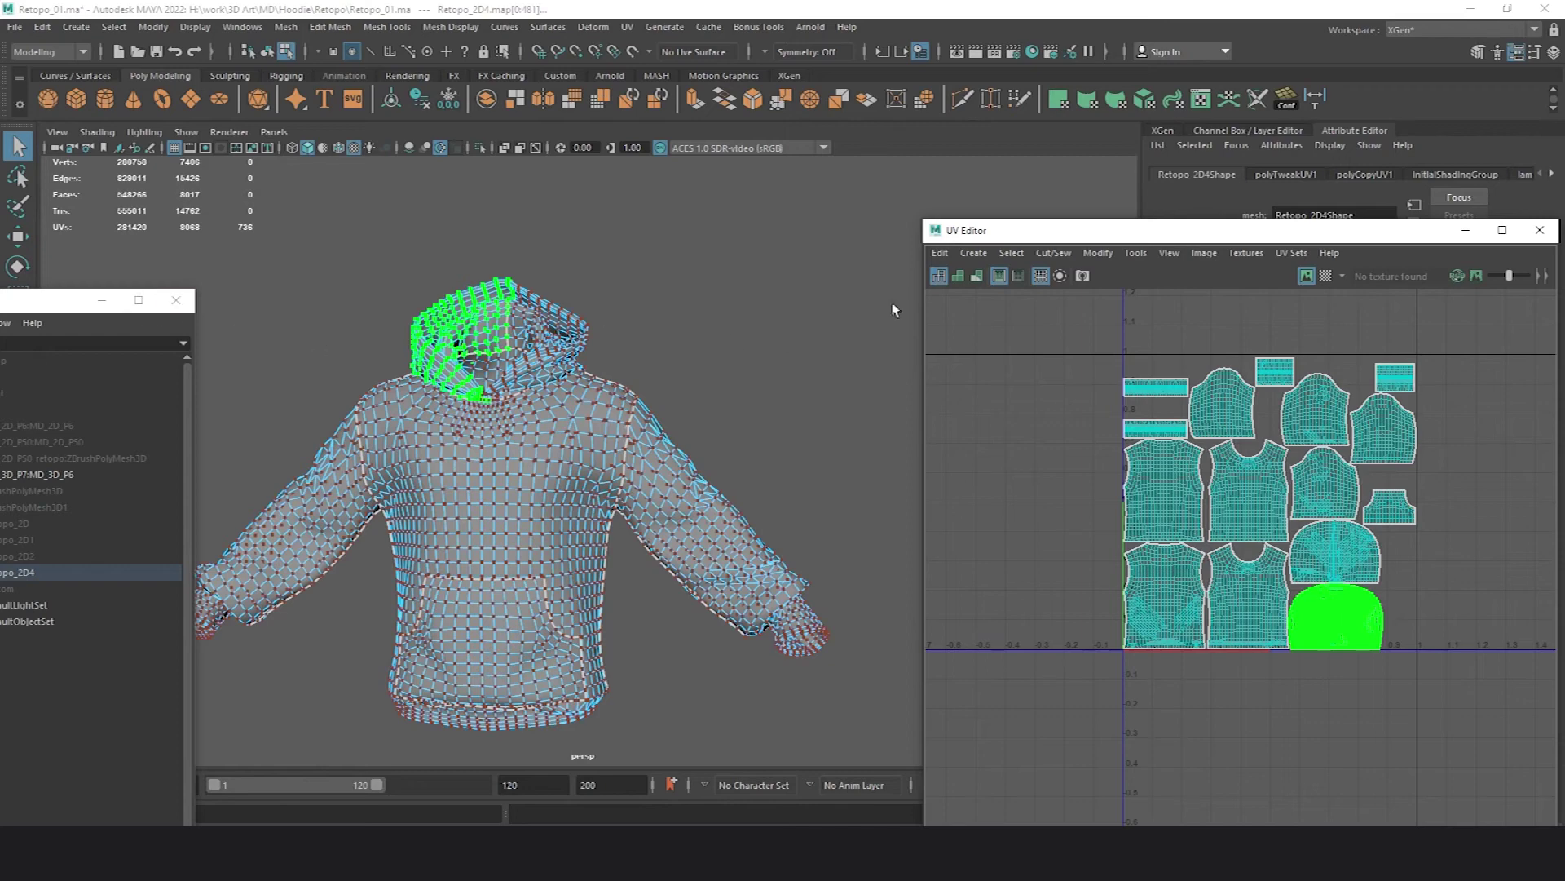
# - Show the UV Toolkit and expand its Transform settings down to the texel density values
pyautogui.click(1098, 254)
pyautogui.moveTo(1170, 255)
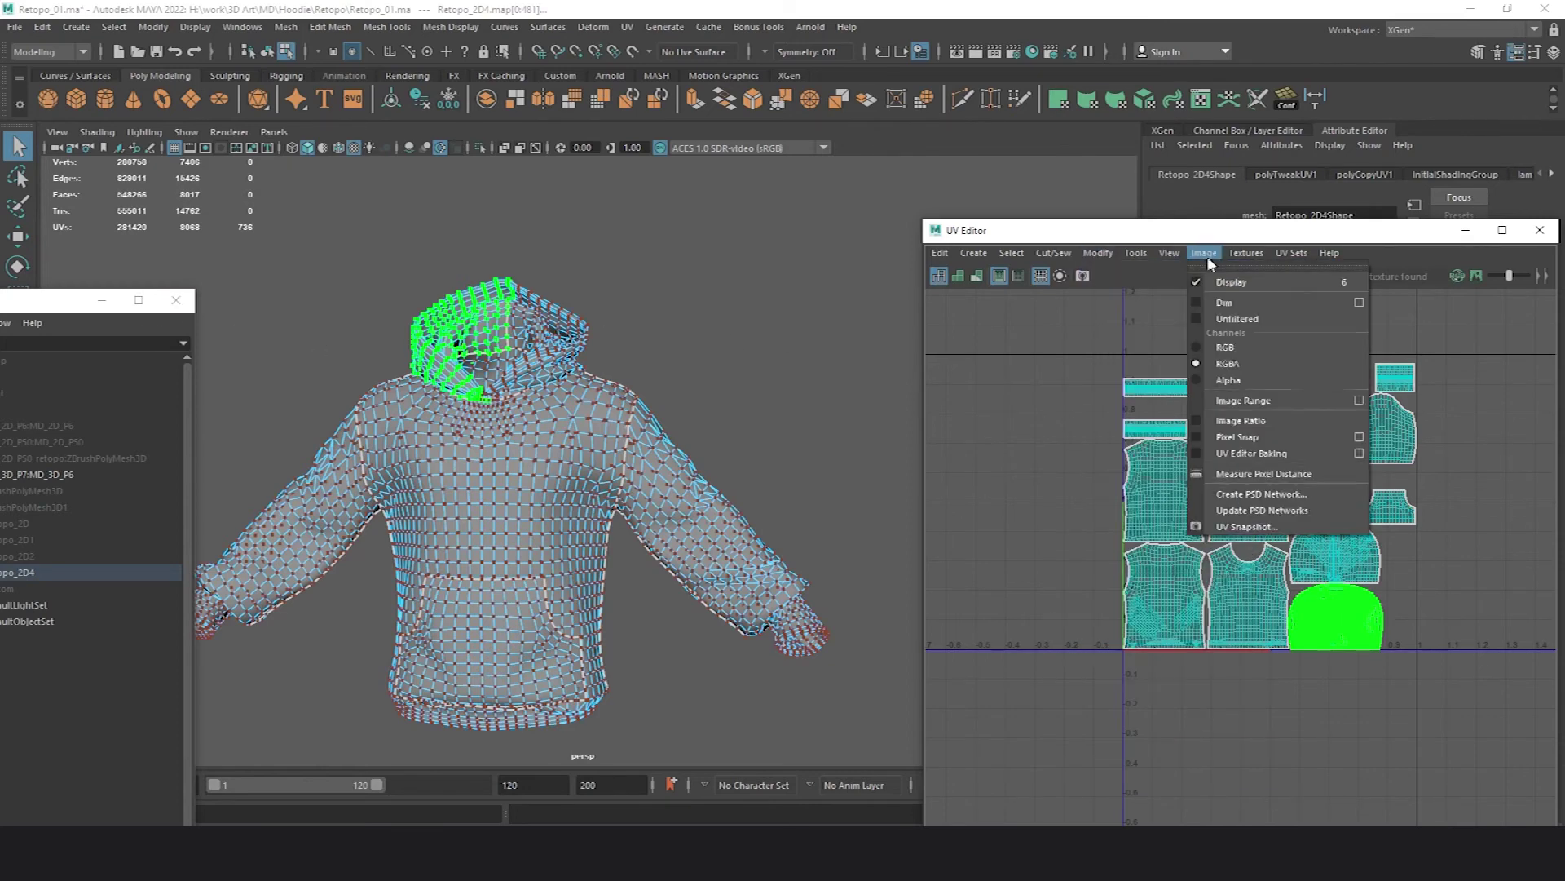
pyautogui.click(1204, 254)
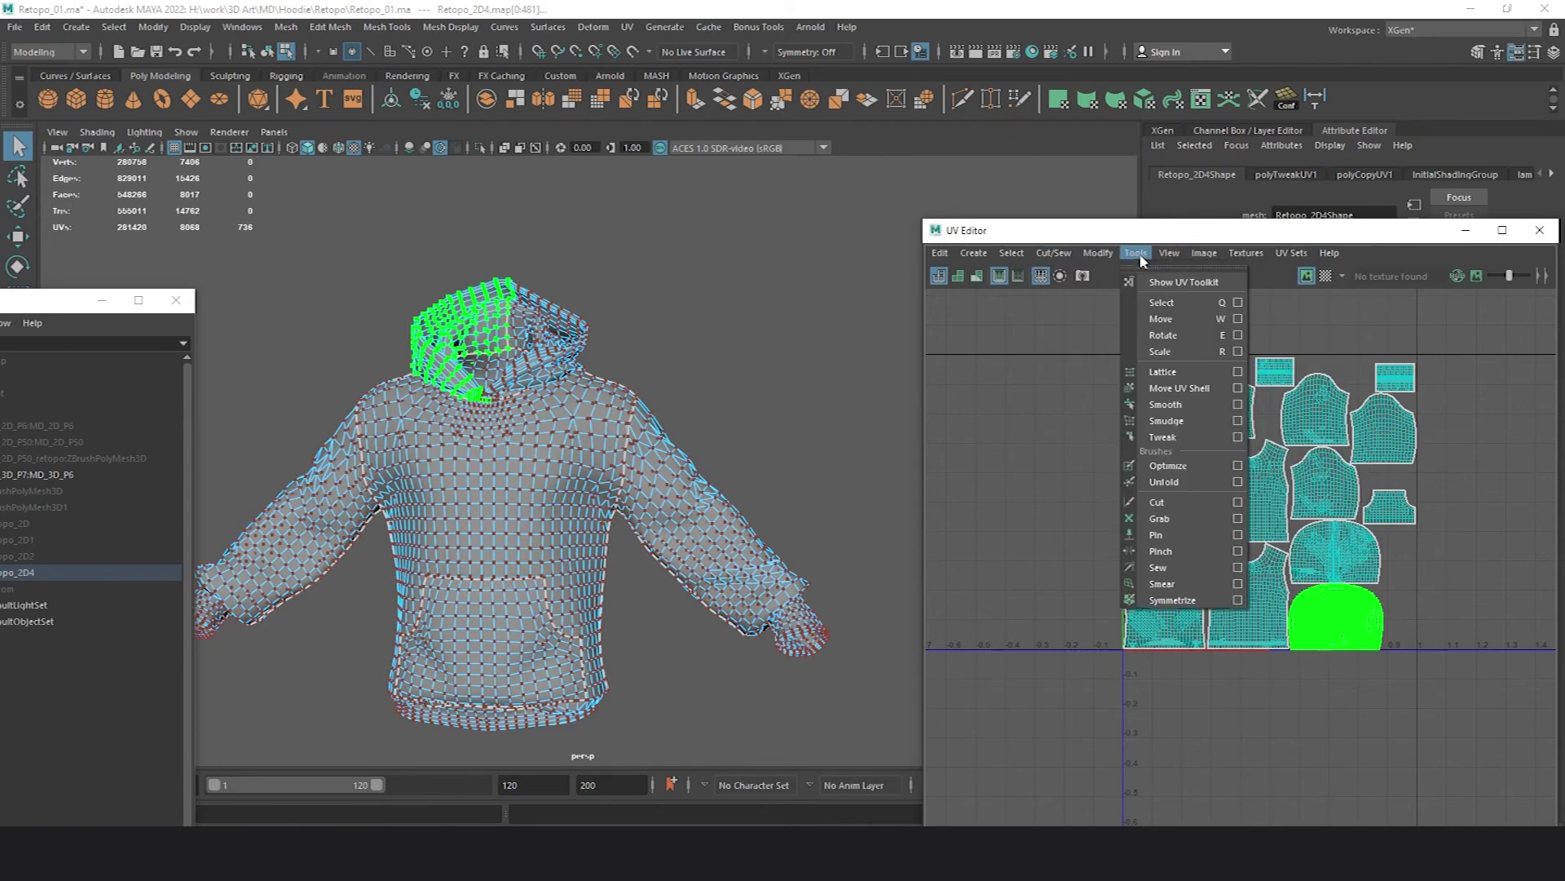
pyautogui.click(1161, 282)
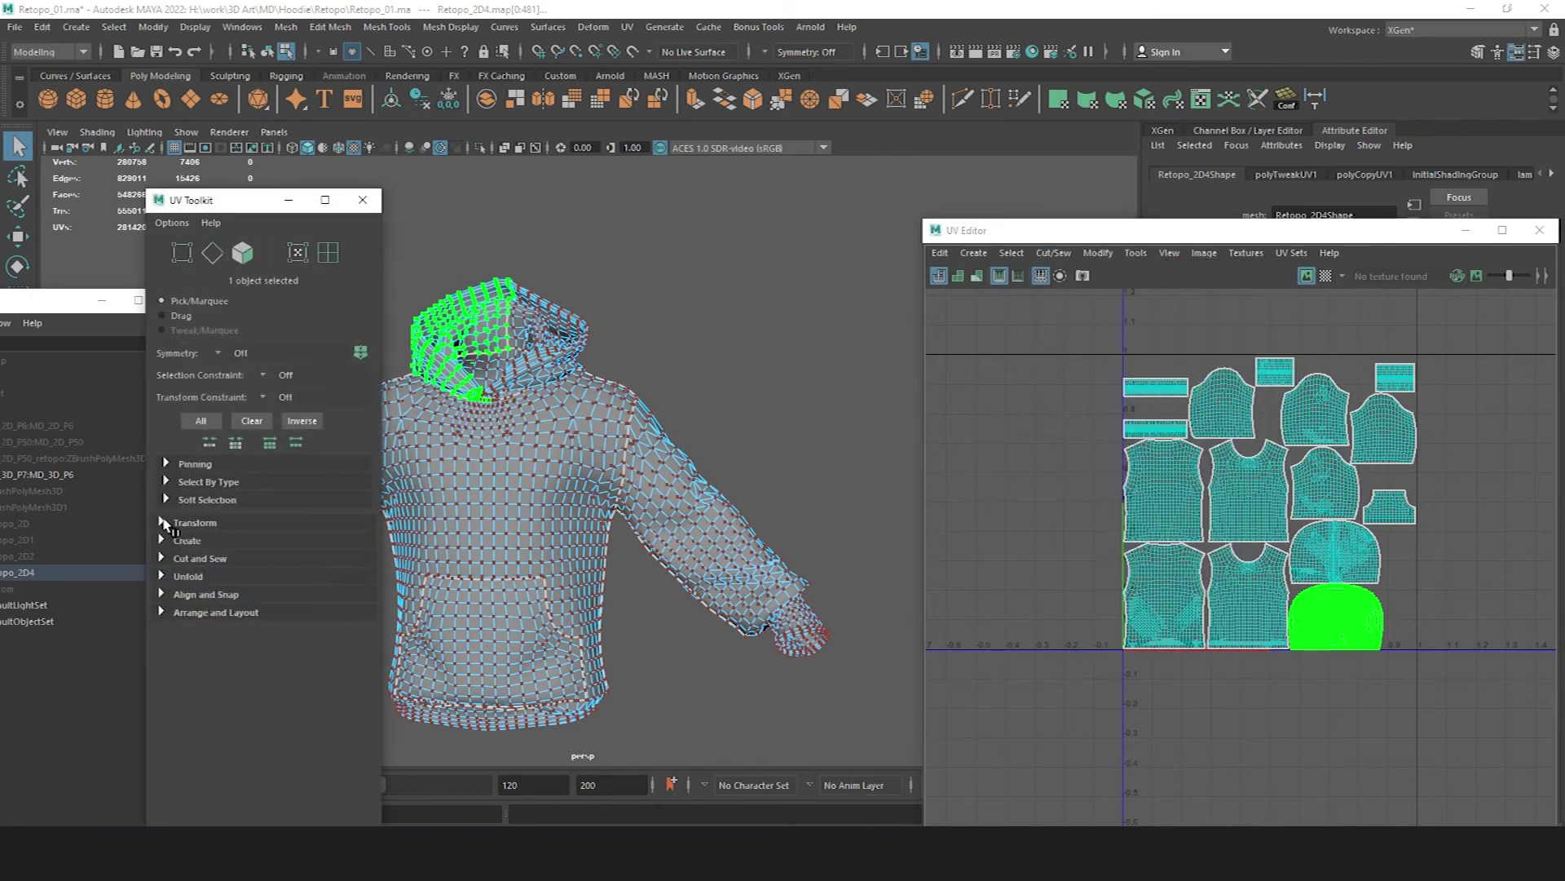
pyautogui.click(162, 522)
pyautogui.scroll(-5, 222, 669)
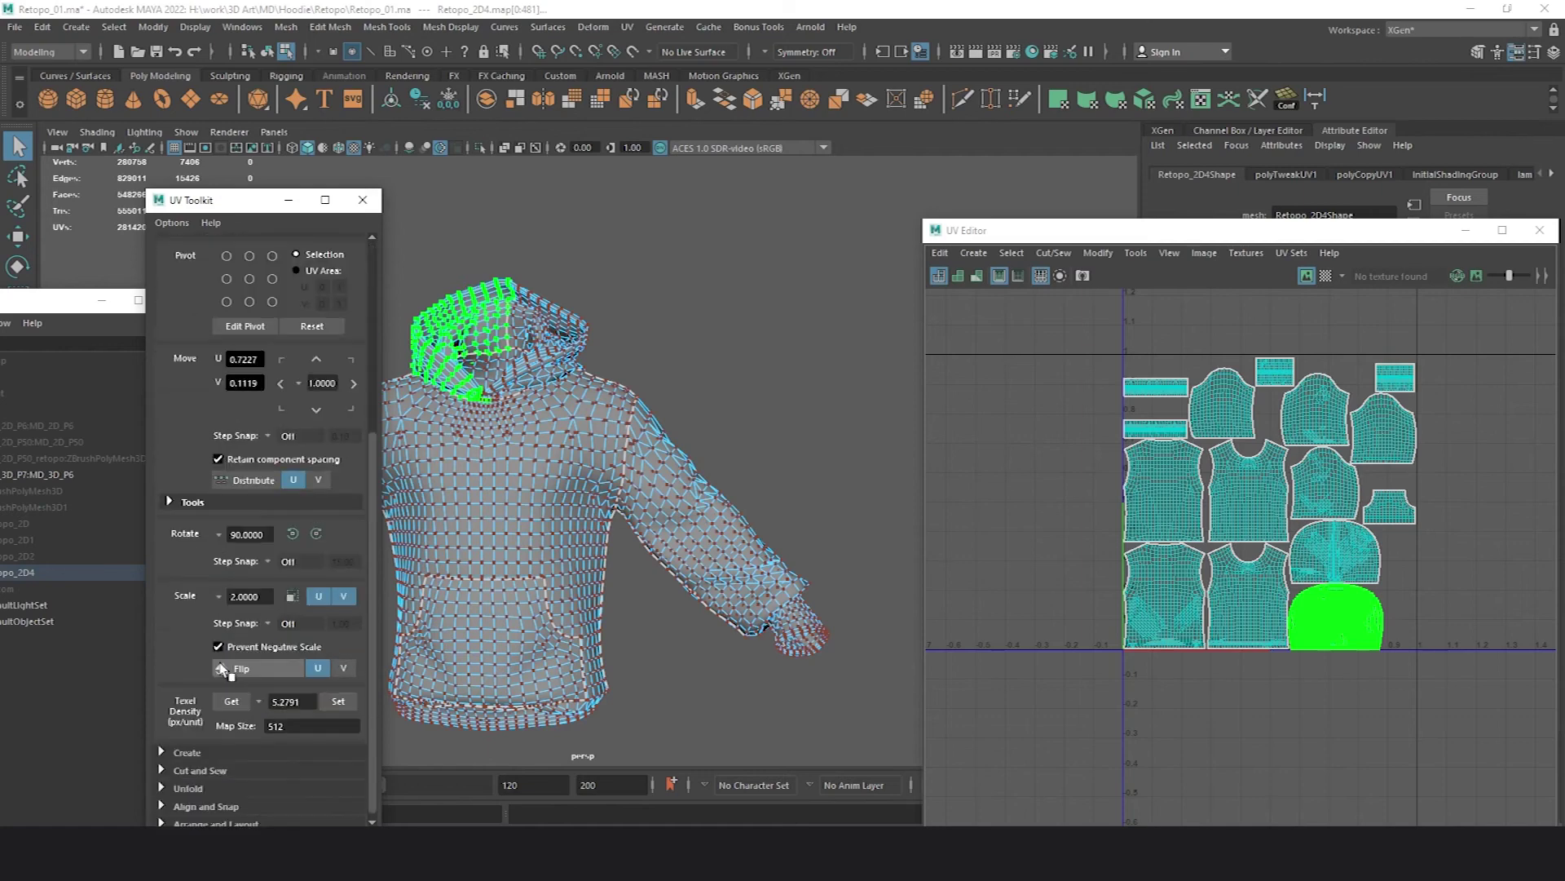
# - Select all the hoodie's UVs and set their texel density to 5.8804 px/unit at map size 512
pyautogui.scroll(-3, 1055, 461)
pyautogui.moveTo(1055, 406); pyautogui.dragTo(1406, 699)
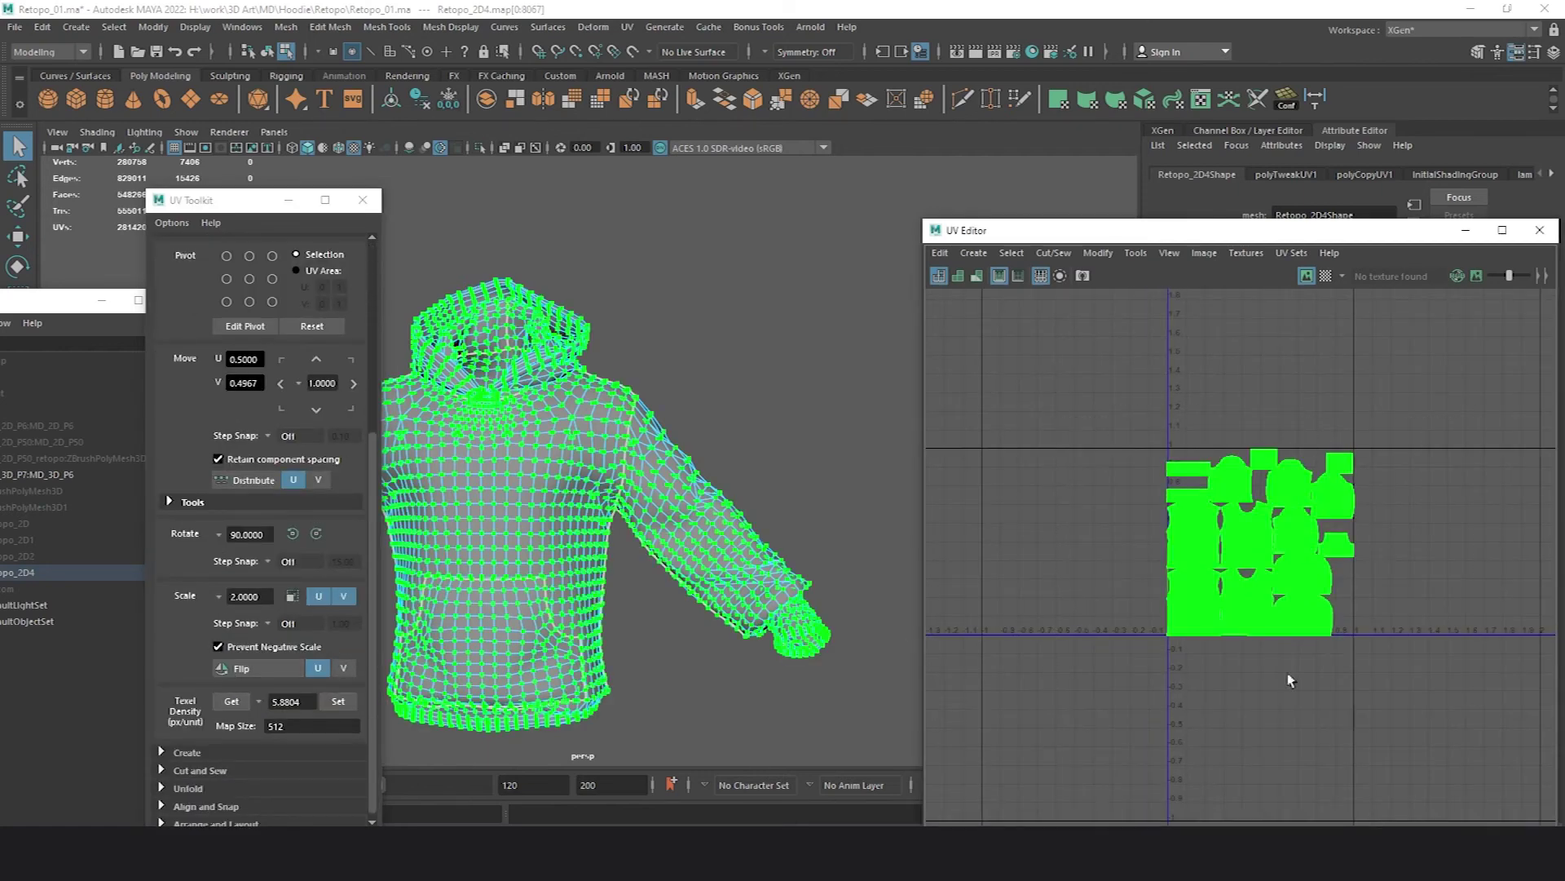
pyautogui.click(343, 700)
pyautogui.scroll(3, 1248, 632)
# - Lay out all the UV shells again at their matched density and clear the selection to check the packing
pyautogui.keyDown('shift'); pyautogui.rightClick(1319, 548); pyautogui.keyUp('shift')
pyautogui.moveTo(1253, 559)
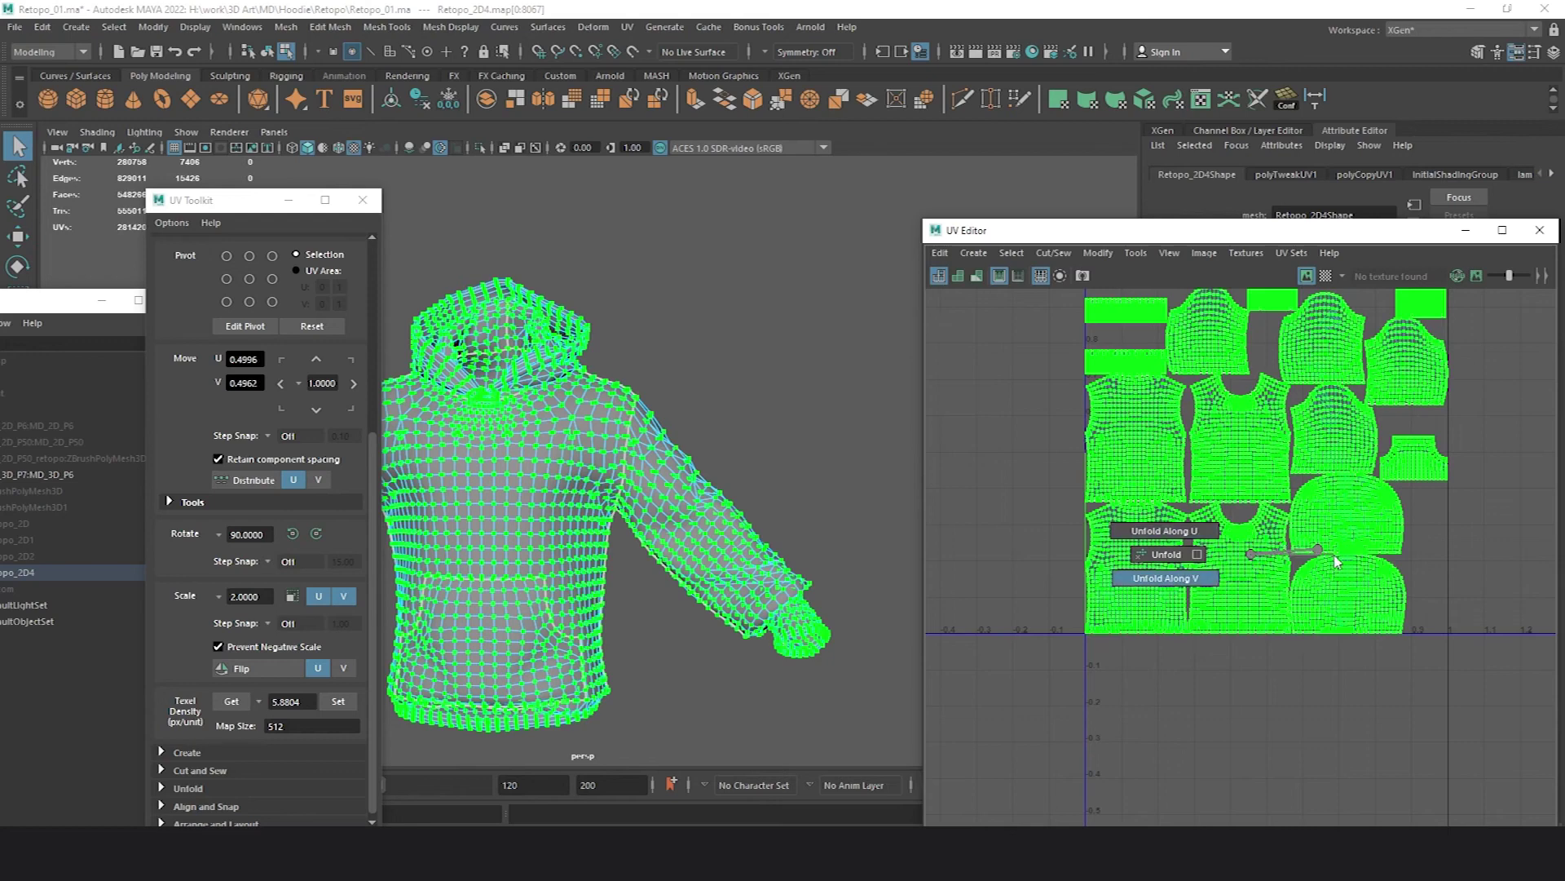
pyautogui.keyDown('shift'); pyautogui.moveTo(1327, 551); pyautogui.dragTo(1199, 598, button='right'); pyautogui.keyUp('shift')
pyautogui.click(1386, 678)
pyautogui.scroll(-4, 1145, 632)
pyautogui.scroll(10, 1190, 612)
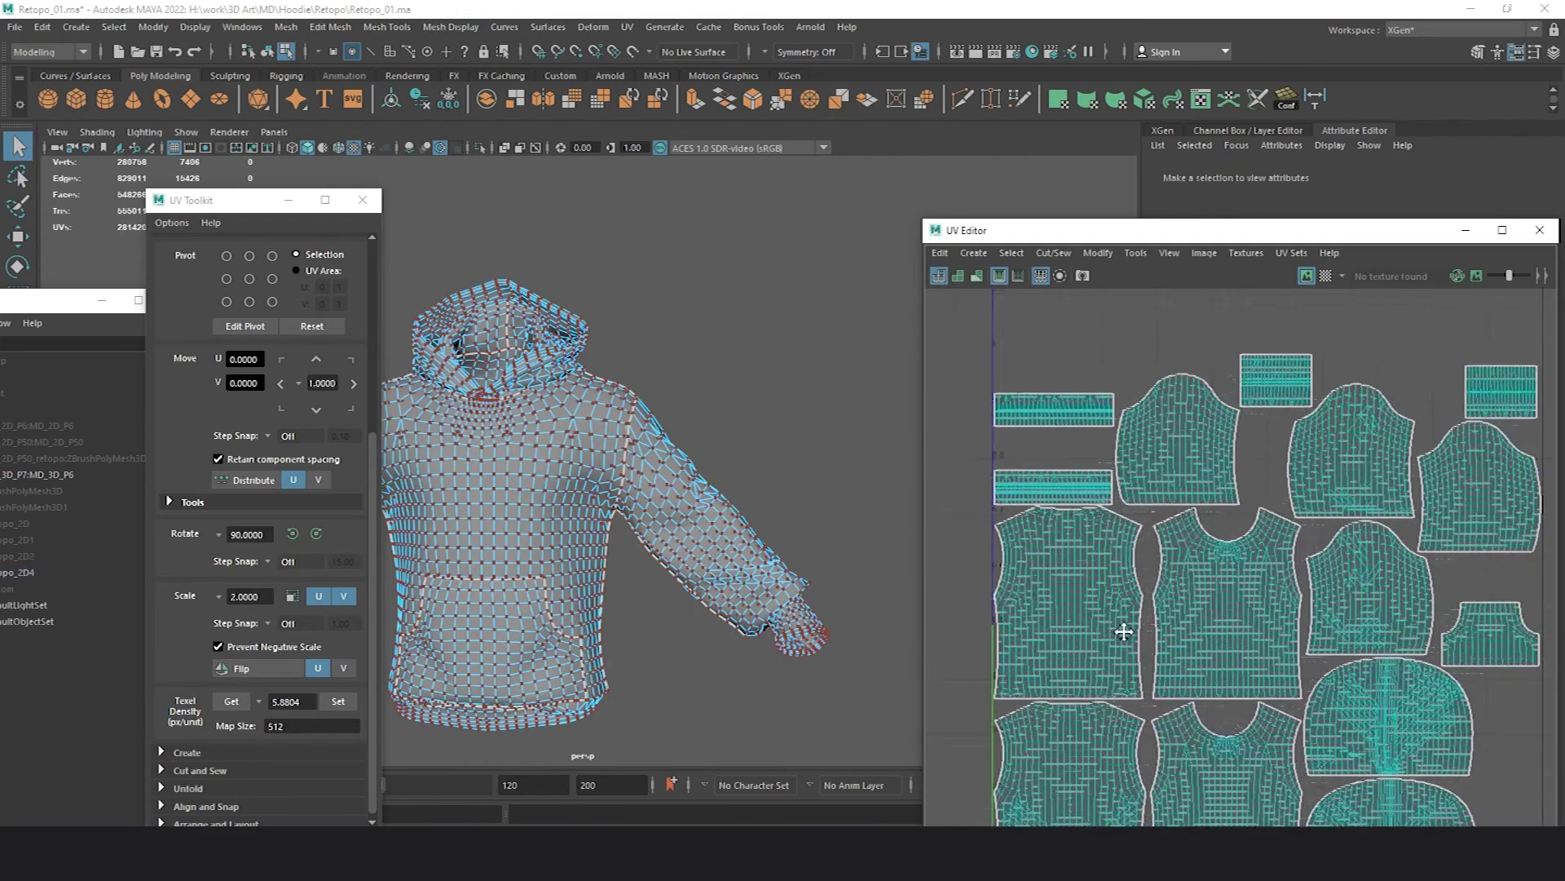
# - Examine the packed UV layout for the spacing between shells and the free space within the UV tile
pyautogui.scroll(-5, 1463, 708)
pyautogui.scroll(3, 1314, 613)
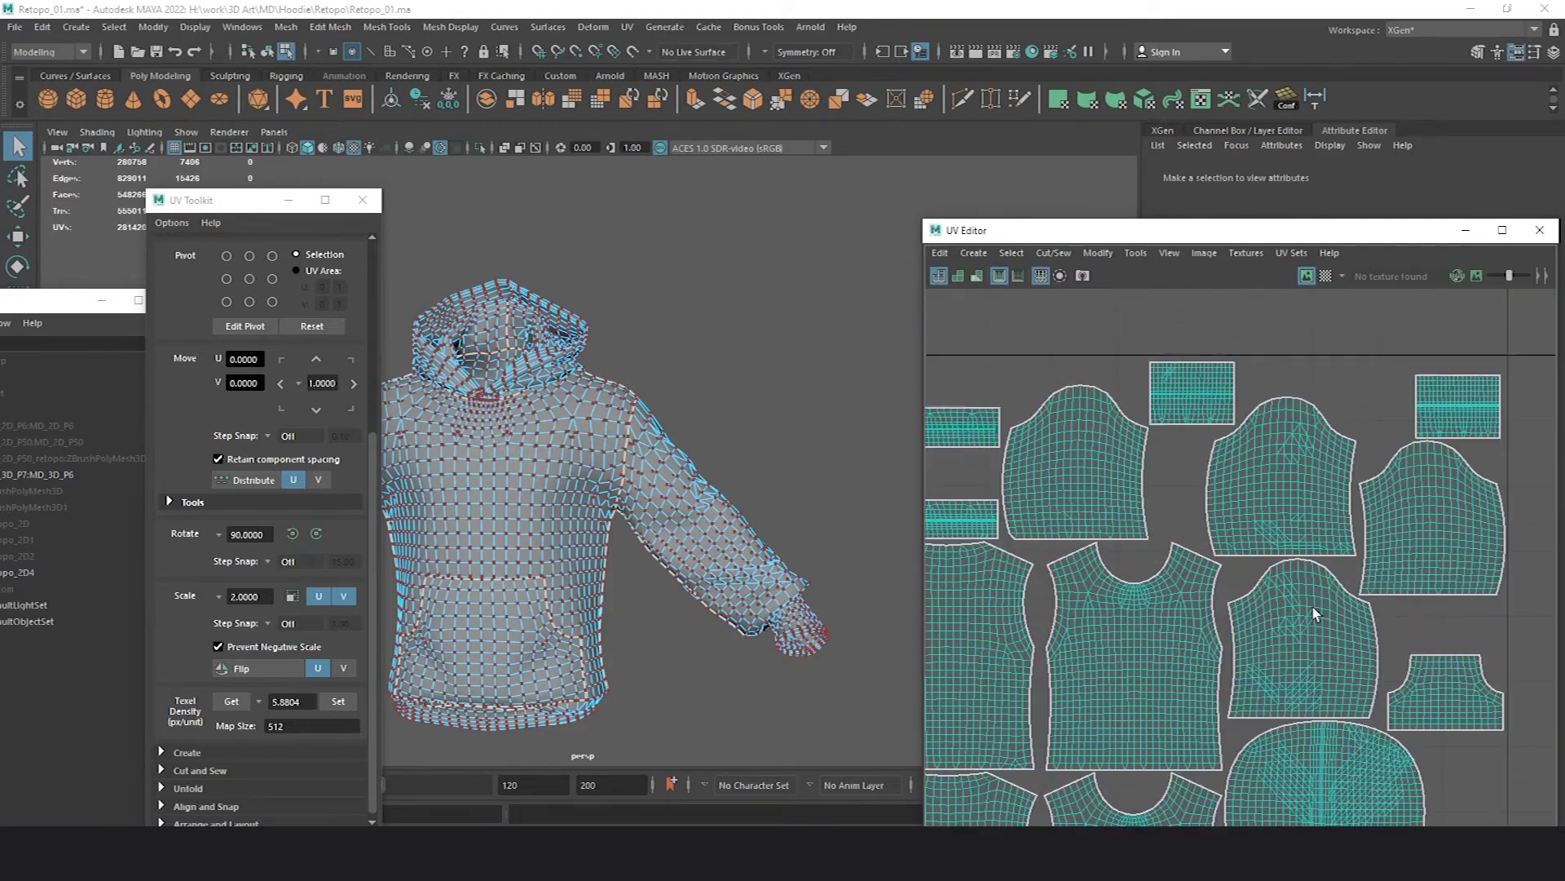
pyautogui.scroll(-5, 1276, 590)
pyautogui.scroll(5, 1102, 462)
pyautogui.keyDown('alt'); pyautogui.moveTo(1152, 458); pyautogui.dragTo(1223, 562, button='middle'); pyautogui.keyUp('alt')
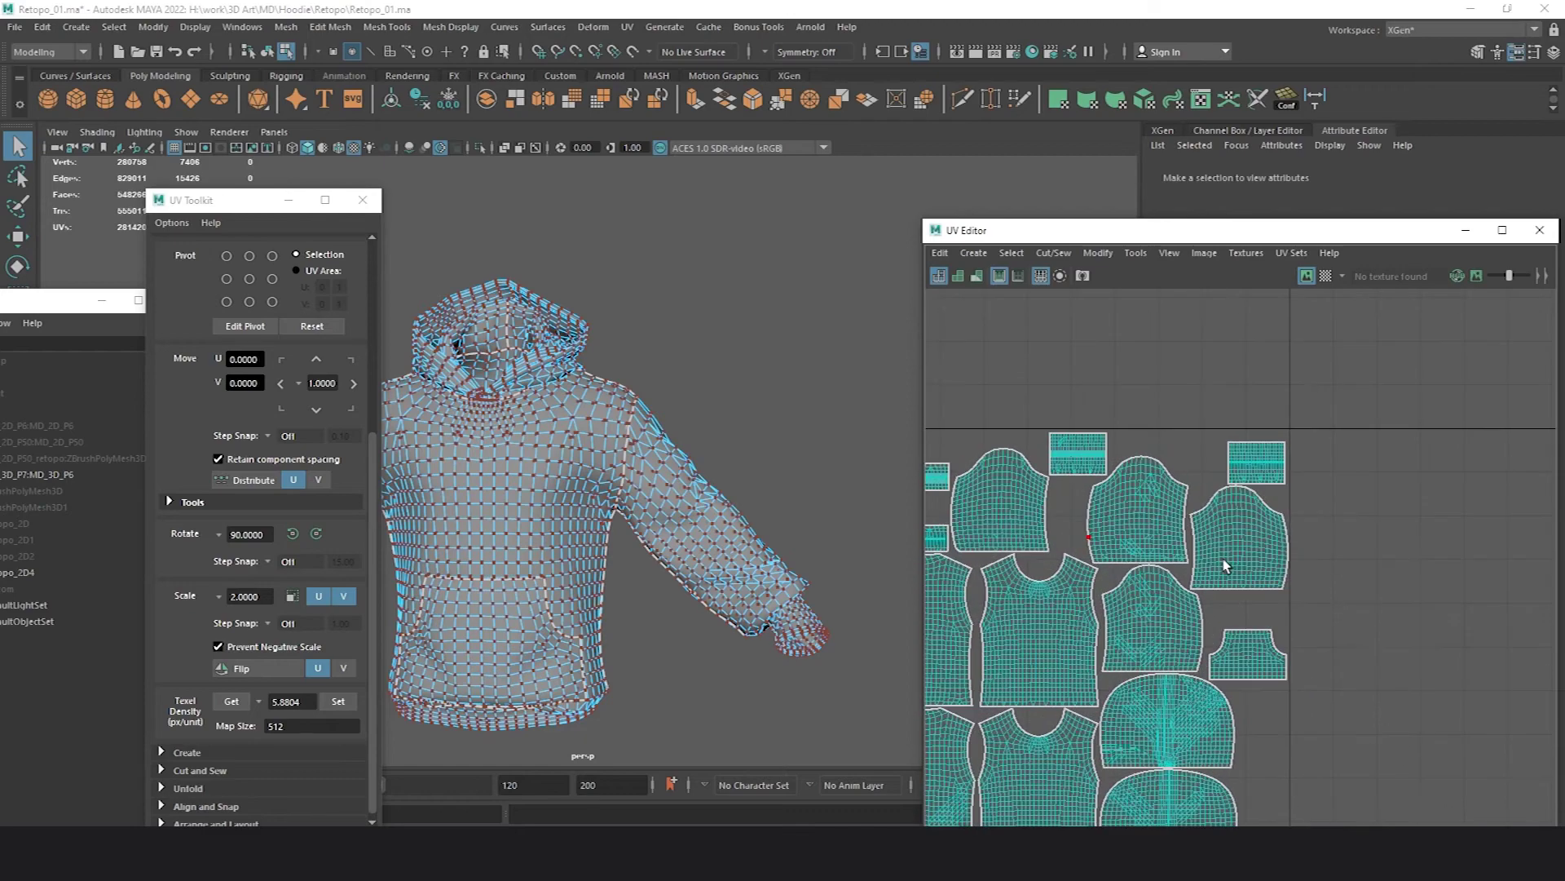
pyautogui.keyDown('alt'); pyautogui.moveTo(1223, 562); pyautogui.dragTo(1181, 506, button='right'); pyautogui.keyUp('alt')
pyautogui.keyDown('alt'); pyautogui.moveTo(1264, 515); pyautogui.dragTo(1328, 552, button='middle'); pyautogui.keyUp('alt')
pyautogui.keyDown('alt'); pyautogui.moveTo(1325, 548); pyautogui.dragTo(1060, 523, button='right'); pyautogui.keyUp('alt')
pyautogui.scroll(-3, 1060, 522)
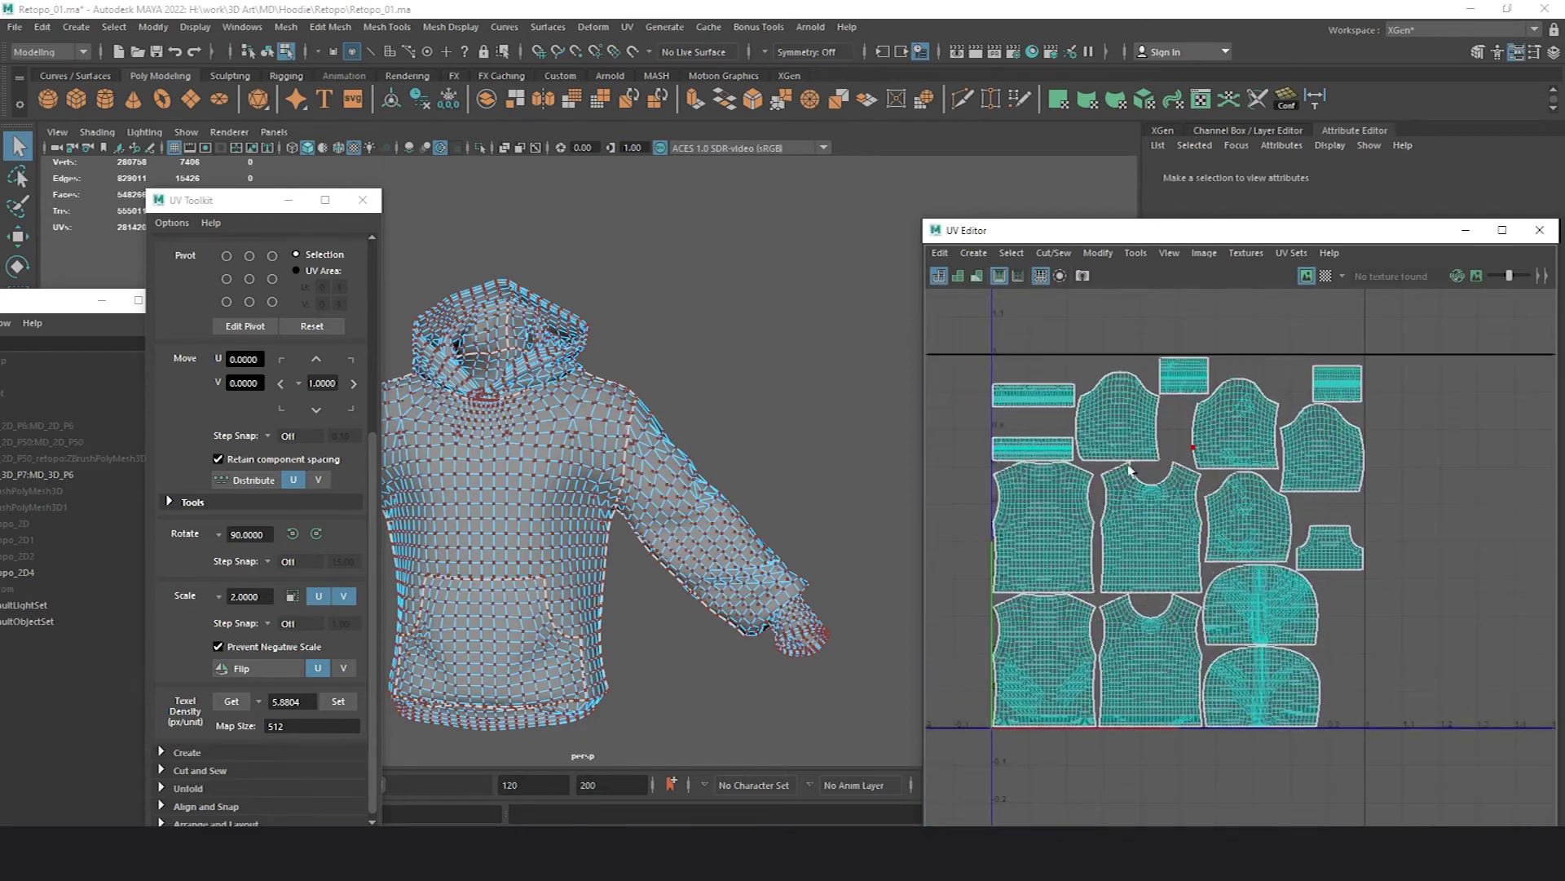
pyautogui.scroll(4, 1147, 589)
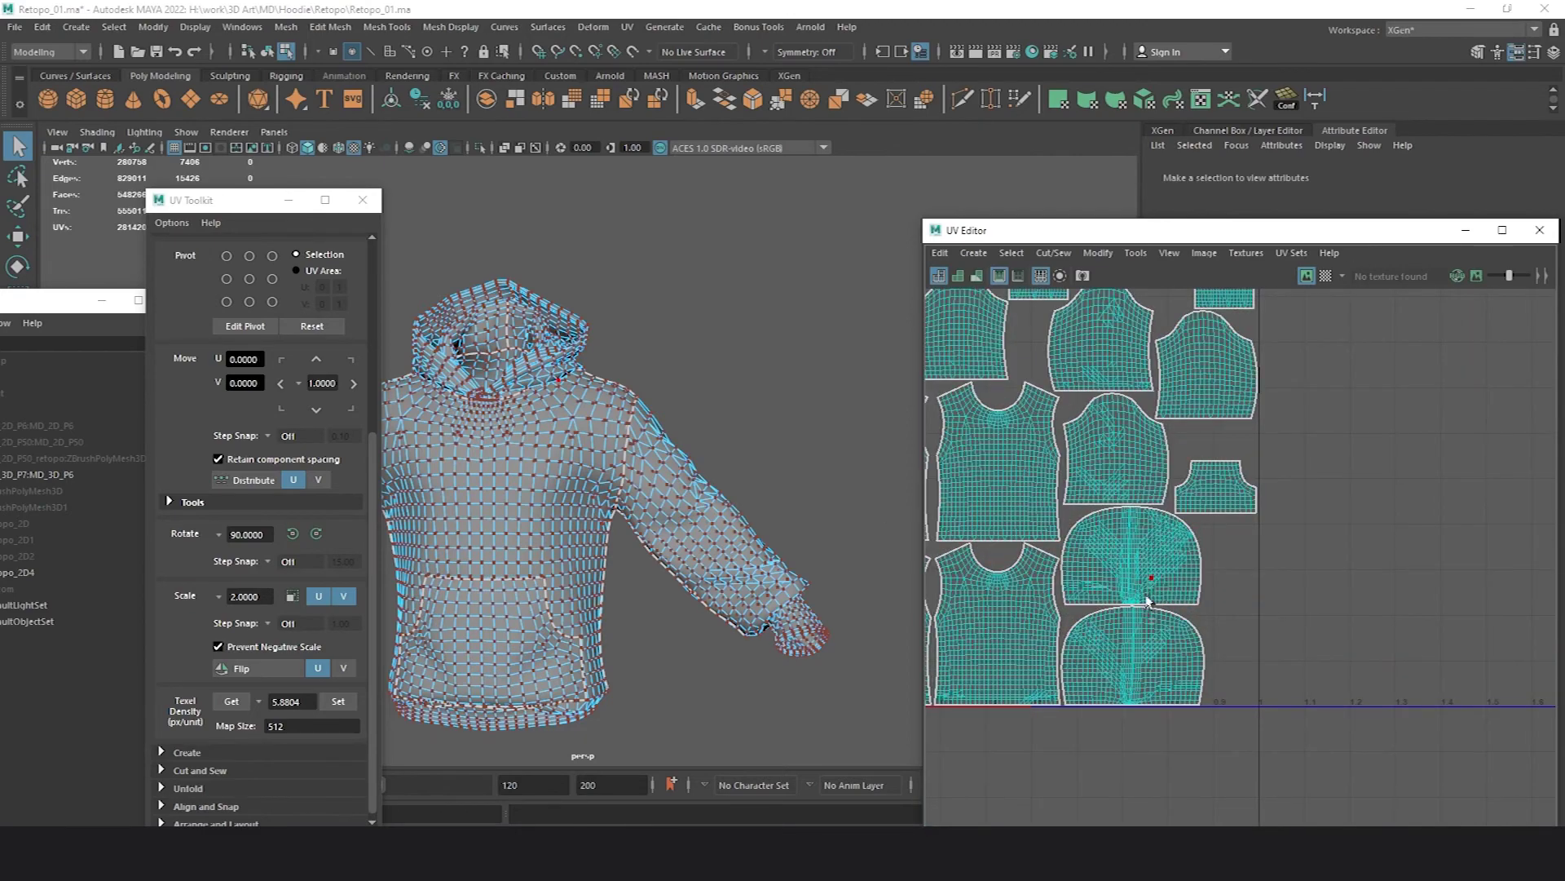
# - Select both complete hood shells and shift them together toward the free right side of the UV tile
pyautogui.moveTo(1128, 535); pyautogui.dragTo(1223, 636)
pyautogui.keyDown('ctrl'); pyautogui.moveTo(1192, 575); pyautogui.dragTo(1265, 597, button='right'); pyautogui.keyUp('ctrl')
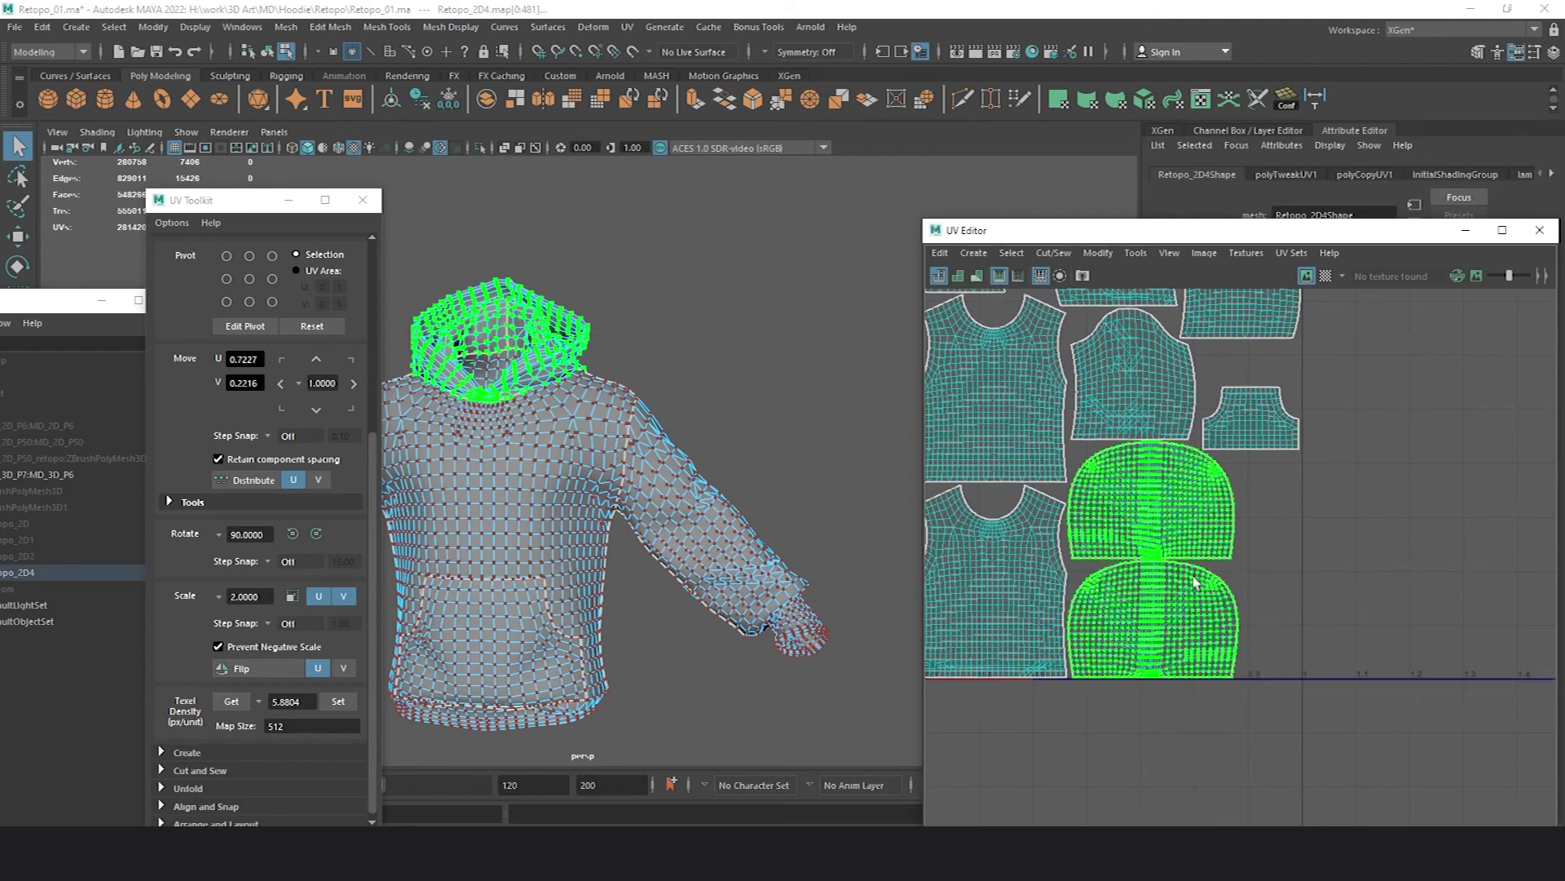
pyautogui.scroll(2, 1194, 578)
pyautogui.press('w')
pyautogui.moveTo(1286, 547); pyautogui.dragTo(1340, 548)
pyautogui.keyDown('alt'); pyautogui.moveTo(1267, 338); pyautogui.dragTo(1270, 478, button='middle'); pyautogui.keyUp('alt')
pyautogui.moveTo(1280, 499); pyautogui.dragTo(1282, 454)
# - Move the lower front body shell sideways into the gap beside the hood shells
pyautogui.scroll(-3, 1227, 550)
pyautogui.keyDown('alt'); pyautogui.moveTo(1227, 551); pyautogui.dragTo(1443, 500, button='middle'); pyautogui.keyUp('alt')
pyautogui.scroll(3, 1236, 548)
pyautogui.click(1259, 640)
pyautogui.moveTo(1368, 644); pyautogui.dragTo(1392, 648)
# - Select the two hem band shells with the neighbouring sleeve shell and move them up to the tile's upper edge
pyautogui.keyDown('alt'); pyautogui.moveTo(1157, 504); pyautogui.dragTo(1231, 650, button='middle'); pyautogui.keyUp('alt')
pyautogui.keyDown('alt'); pyautogui.moveTo(1221, 481); pyautogui.dragTo(1196, 534, button='middle'); pyautogui.keyUp('alt')
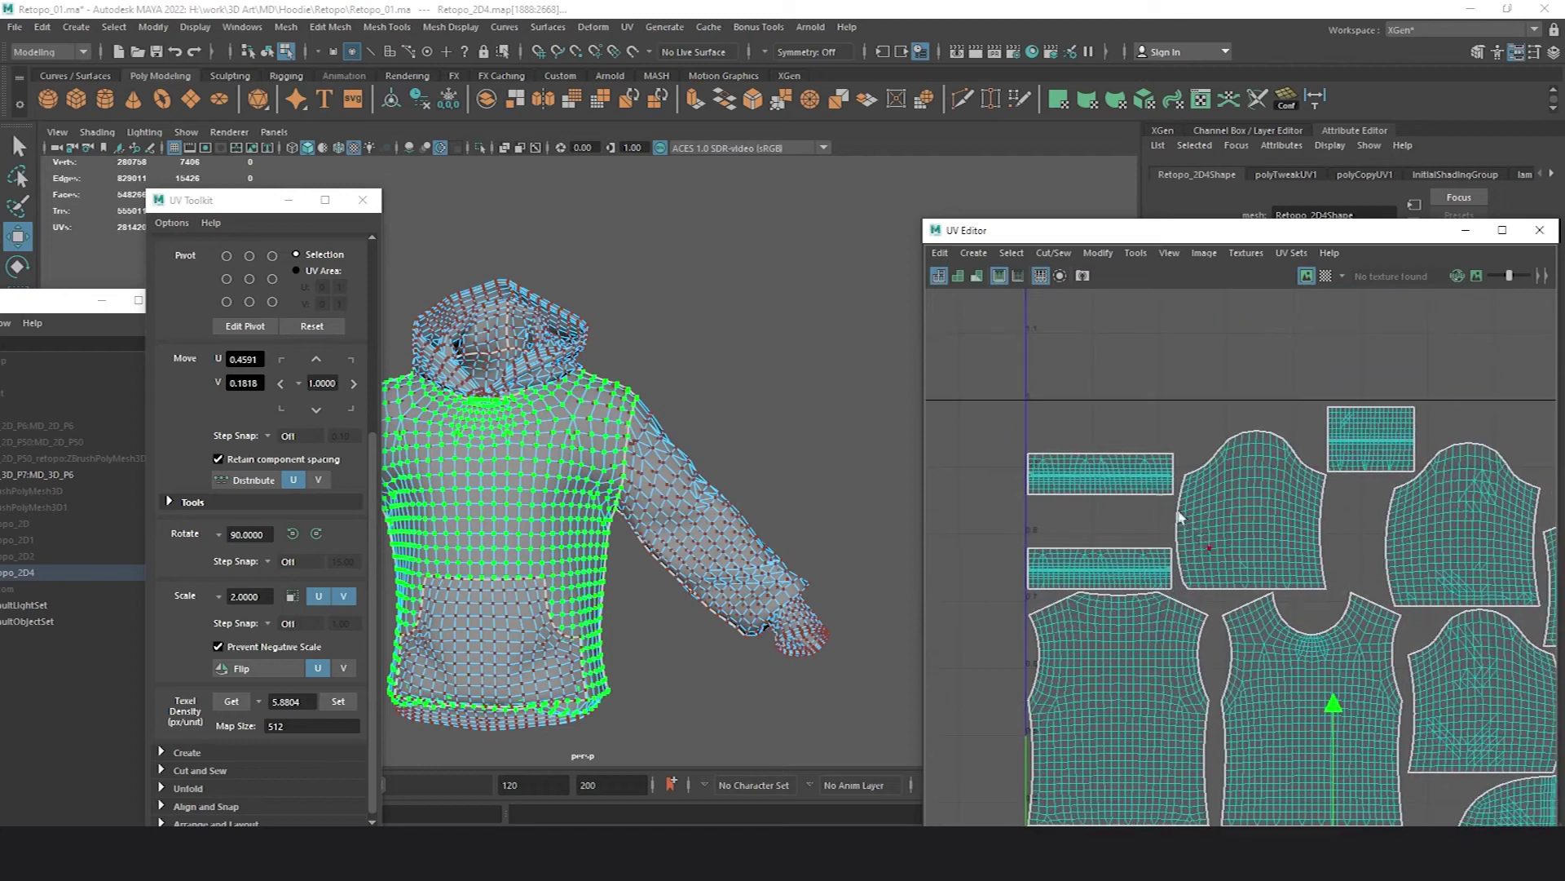
pyautogui.keyDown('ctrl'); pyautogui.moveTo(1209, 559); pyautogui.dragTo(1232, 438, button='right'); pyautogui.keyUp('ctrl')
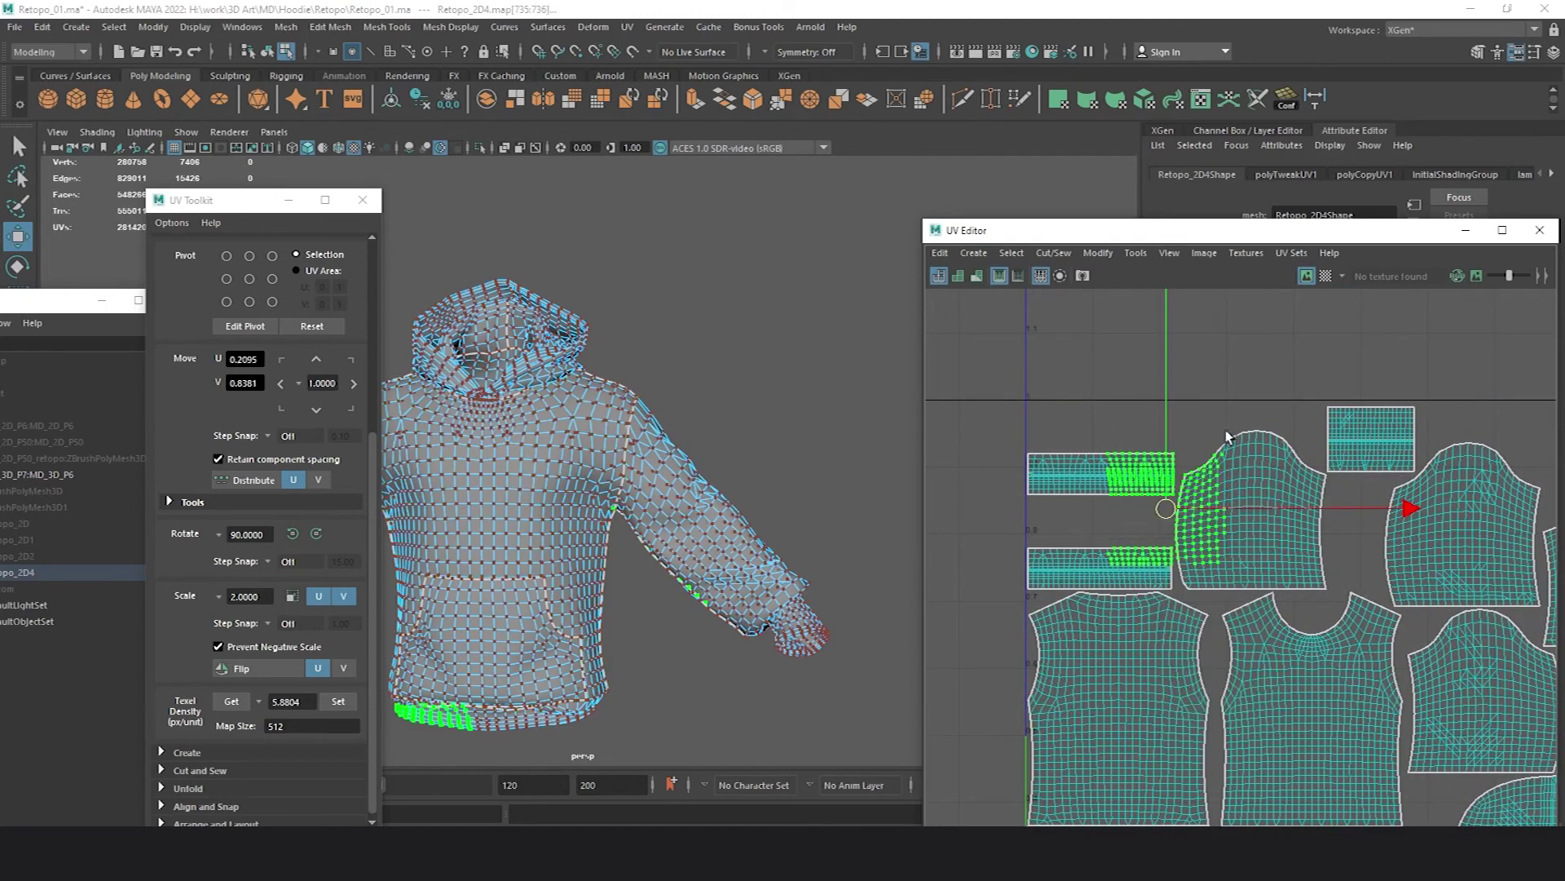
pyautogui.keyDown('ctrl'); pyautogui.moveTo(1188, 522); pyautogui.dragTo(1206, 483, button='right'); pyautogui.keyUp('ctrl')
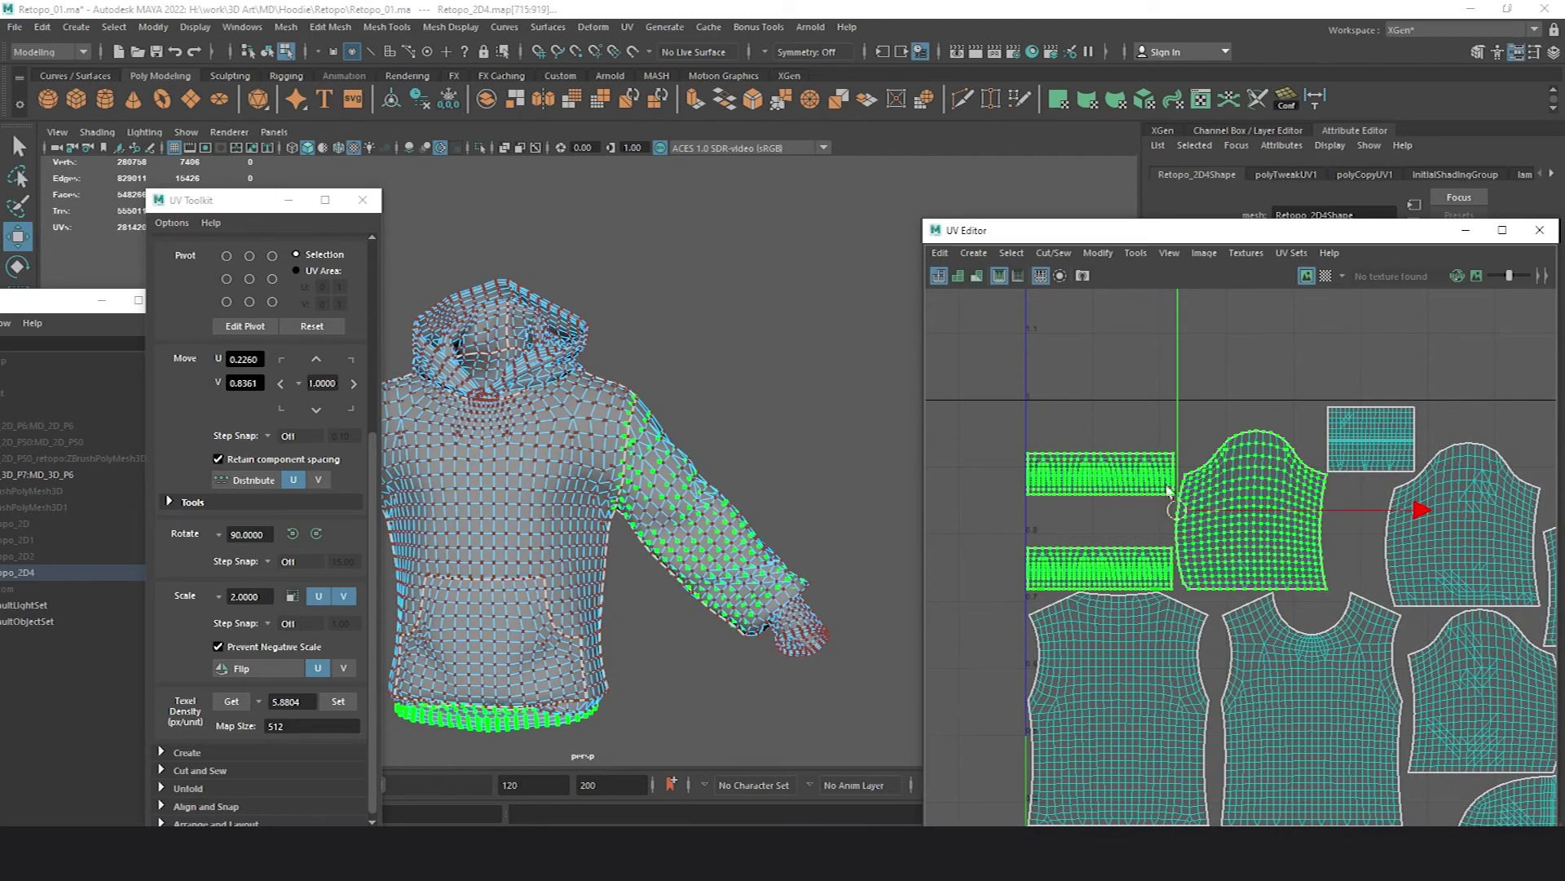
pyautogui.moveTo(1177, 422); pyautogui.dragTo(1187, 398)
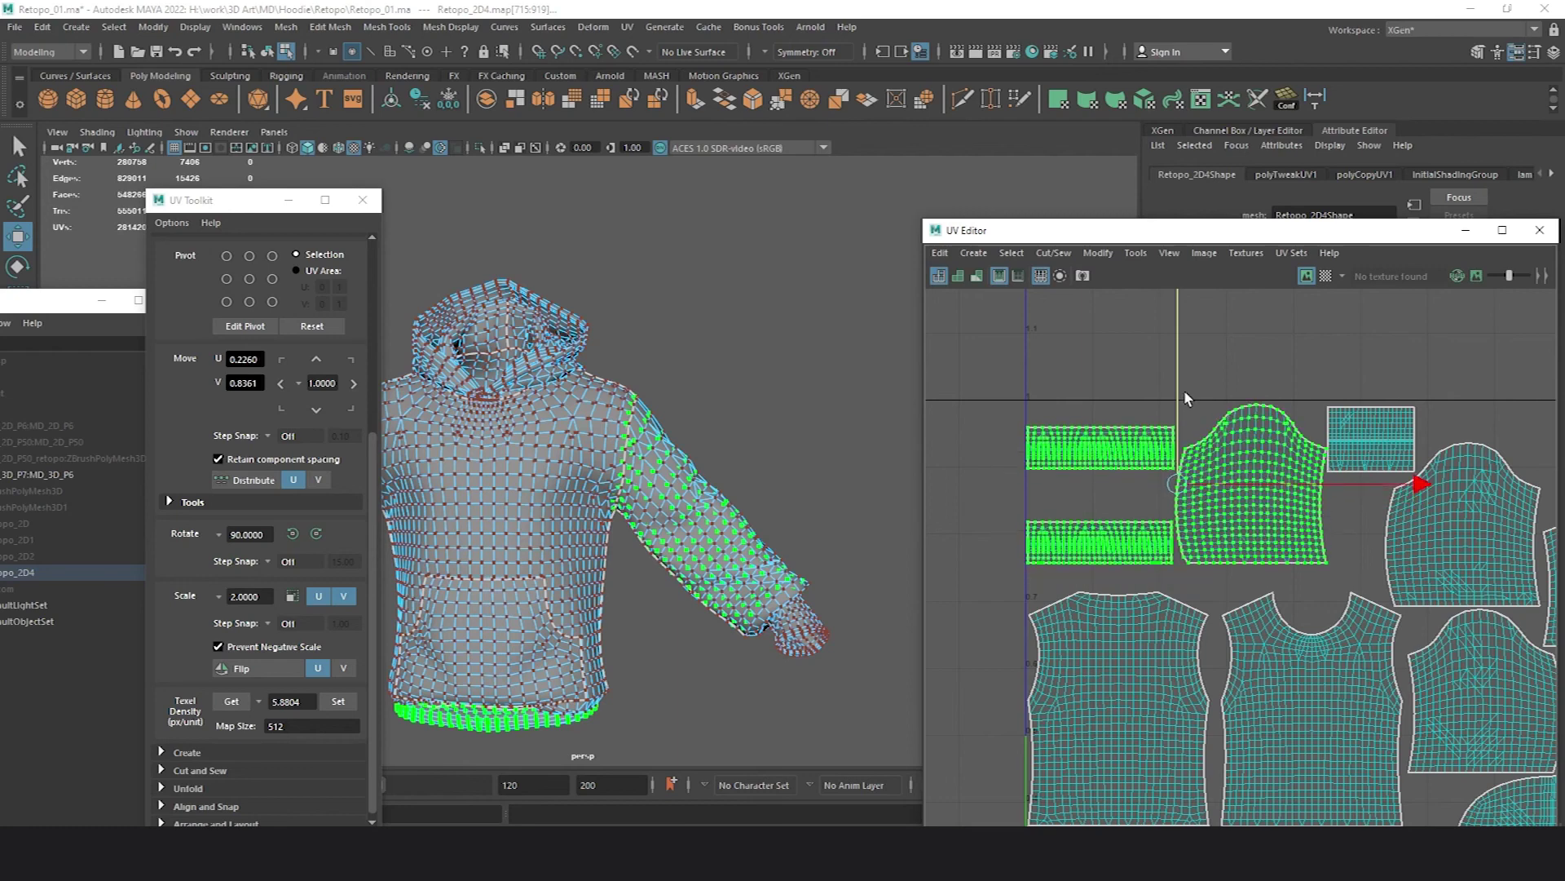
# - Select the two upper body shells and move them slightly up to open a gap above the lower body shells
pyautogui.keyDown('alt'); pyautogui.moveTo(1186, 388); pyautogui.dragTo(1142, 320, button='middle'); pyautogui.keyUp('alt')
pyautogui.moveTo(1111, 534); pyautogui.dragTo(1273, 614)
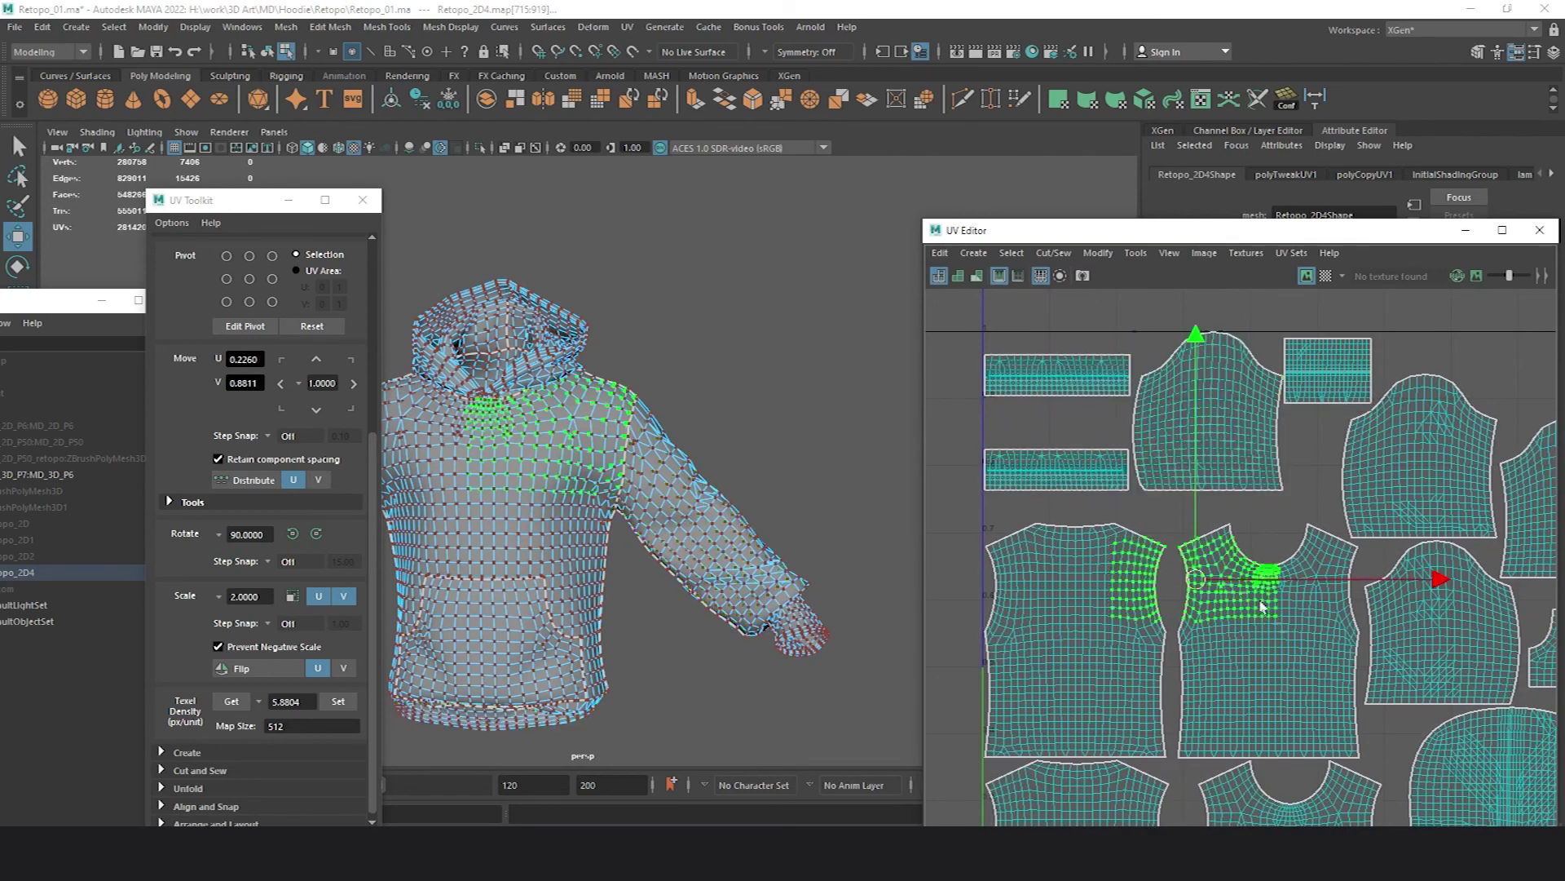
pyautogui.keyDown('ctrl'); pyautogui.moveTo(1274, 614); pyautogui.dragTo(1272, 600, button='right'); pyautogui.keyUp('ctrl')
pyautogui.moveTo(1167, 603); pyautogui.dragTo(1172, 588)
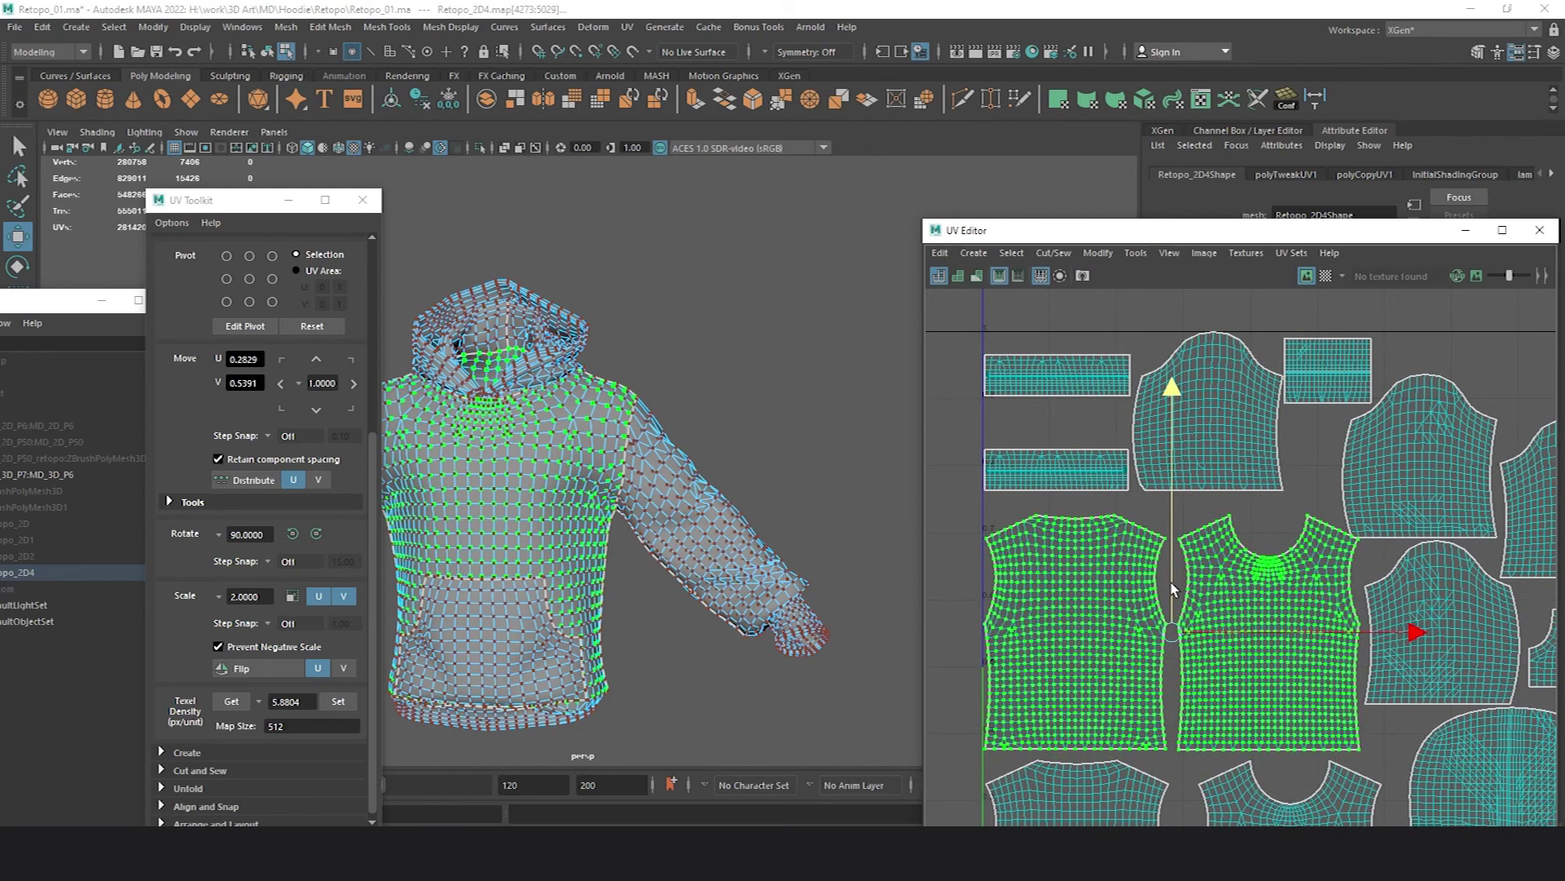
# - Park the first cuff shell outside the UV tile and move the middle sleeve shell into the space it leaves
pyautogui.keyDown('alt'); pyautogui.moveTo(1269, 537); pyautogui.dragTo(1031, 551, button='middle'); pyautogui.keyUp('alt')
pyautogui.doubleClick(1182, 455)
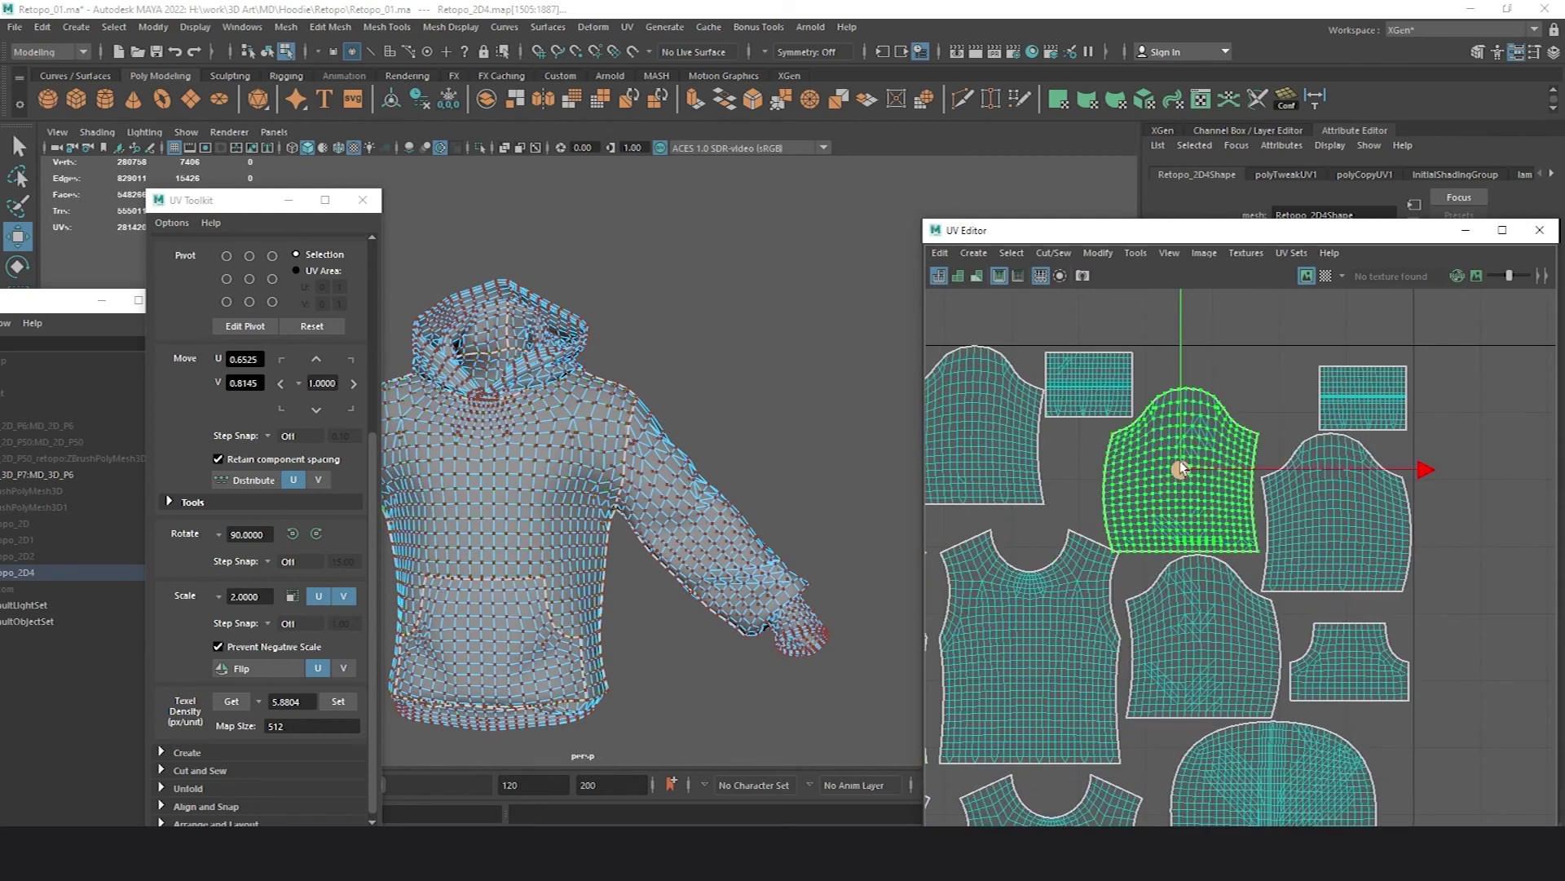
pyautogui.doubleClick(1088, 367)
pyautogui.moveTo(1091, 379); pyautogui.dragTo(1534, 482)
pyautogui.doubleClick(1187, 445)
pyautogui.moveTo(1178, 453); pyautogui.dragTo(1136, 432)
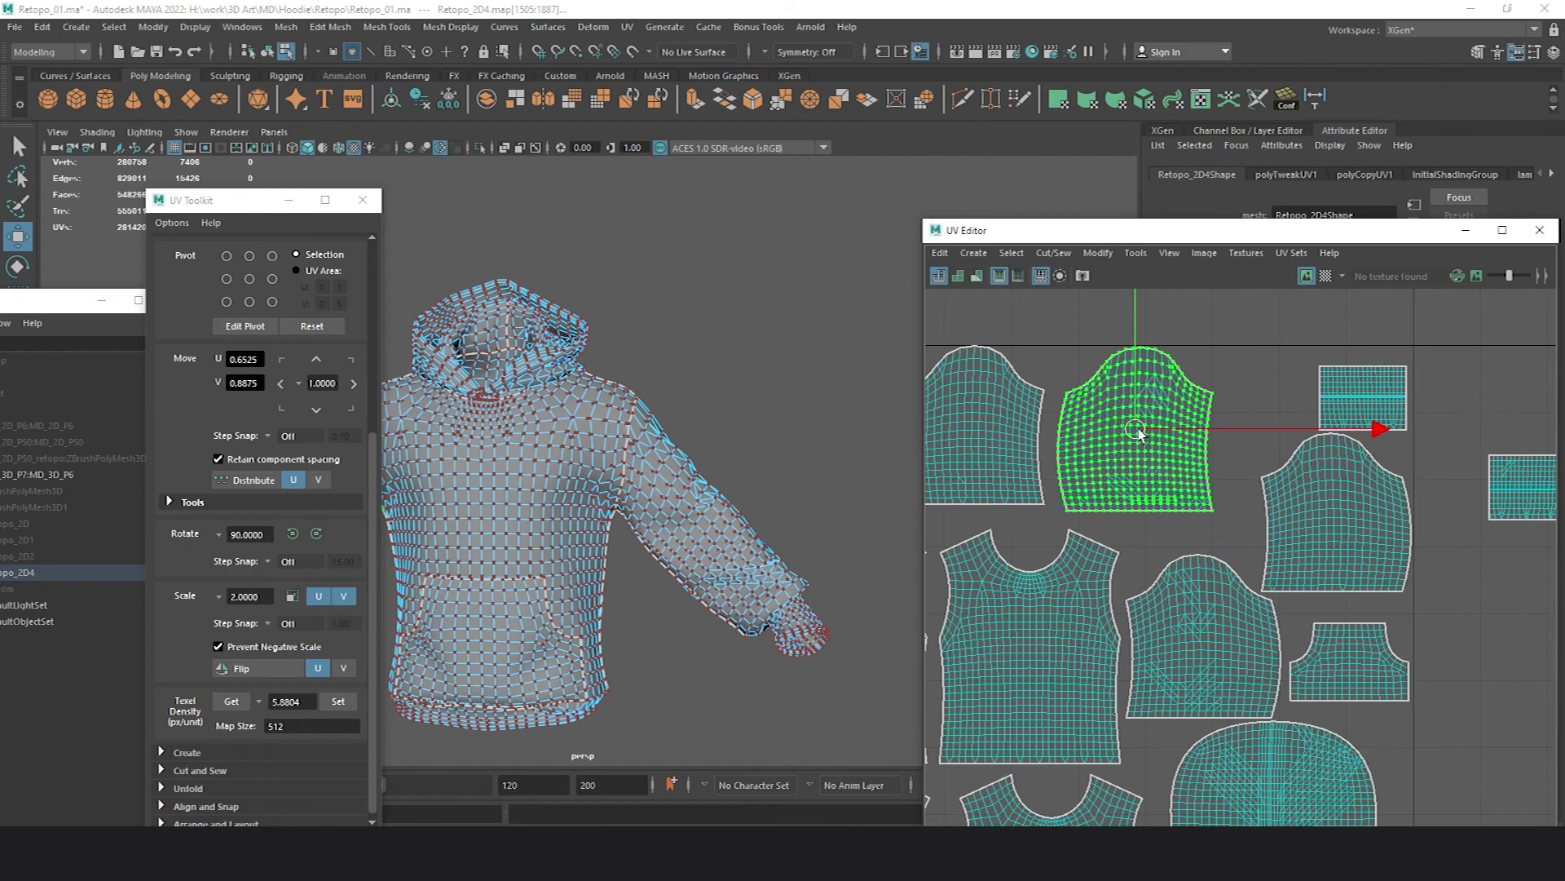
# - Park the second cuff shell outside the UV tile and raise the outermost sleeve shell to the tile's upper edge
pyautogui.keyDown('alt'); pyautogui.moveTo(1337, 588); pyautogui.dragTo(1182, 412, button='middle'); pyautogui.keyUp('alt')
pyautogui.keyDown('alt'); pyautogui.moveTo(1182, 412); pyautogui.dragTo(1132, 442, button='right'); pyautogui.keyUp('alt')
pyautogui.keyDown('alt'); pyautogui.moveTo(1131, 442); pyautogui.dragTo(1158, 488, button='middle'); pyautogui.keyUp('alt')
pyautogui.keyDown('alt'); pyautogui.moveTo(1193, 439); pyautogui.dragTo(1207, 531, button='middle'); pyautogui.keyUp('alt')
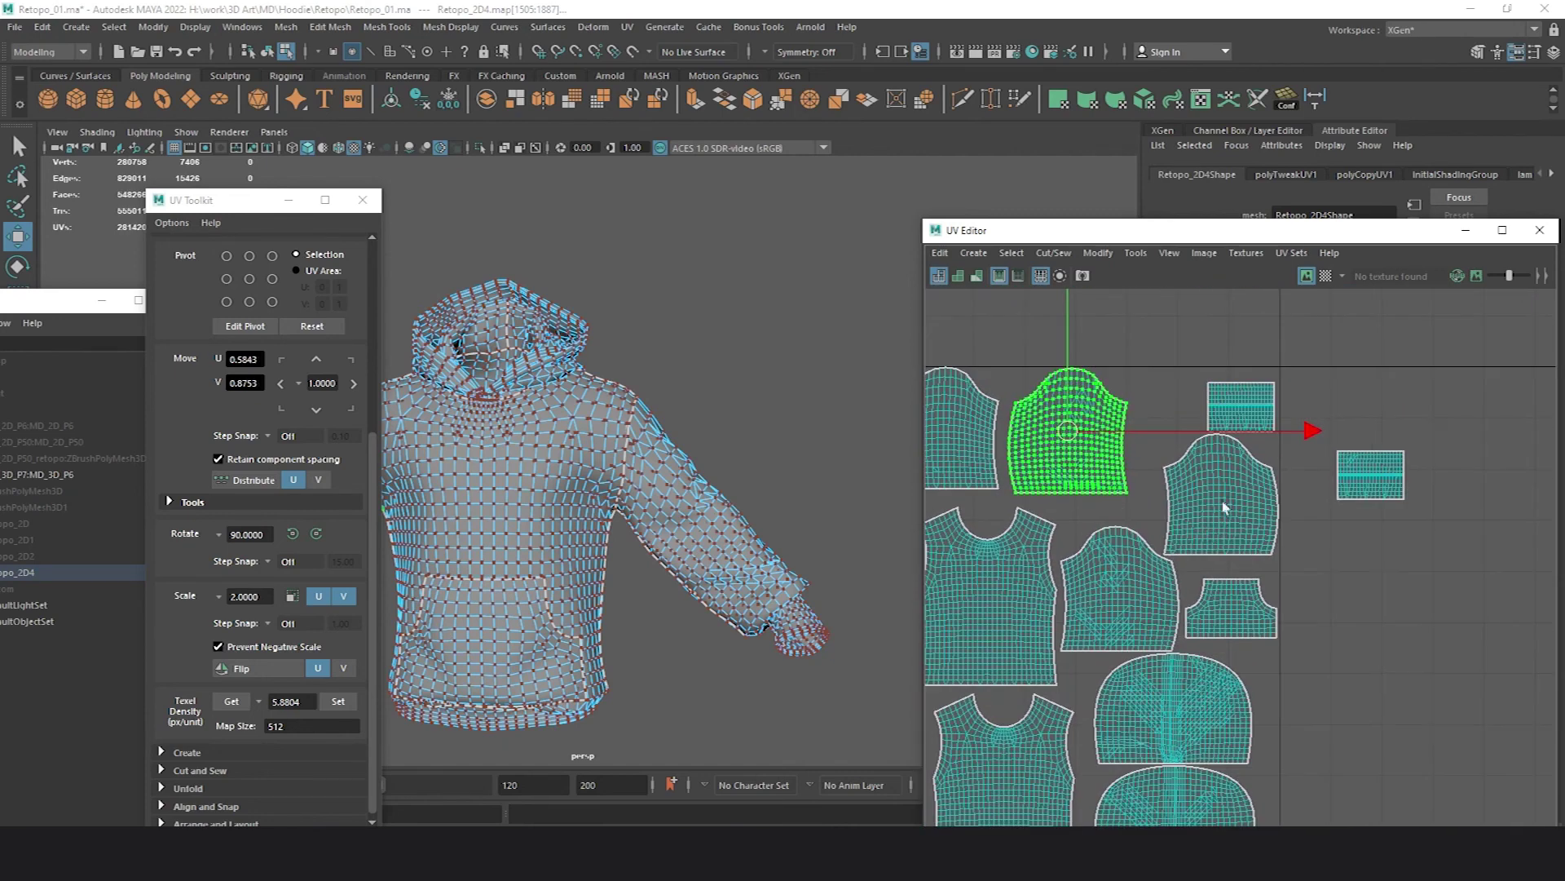
pyautogui.doubleClick(1248, 420)
pyautogui.moveTo(1242, 408); pyautogui.dragTo(1464, 412)
pyautogui.doubleClick(1251, 468)
pyautogui.moveTo(1223, 494); pyautogui.dragTo(1206, 428)
# - Bring one parked cuff shell back into the tile, into the gap between the outermost sleeve and the pocket
pyautogui.keyDown('alt'); pyautogui.moveTo(1206, 432); pyautogui.dragTo(961, 414, button='right'); pyautogui.keyUp('alt')
pyautogui.keyDown('alt'); pyautogui.moveTo(1029, 502); pyautogui.dragTo(1174, 482, button='right'); pyautogui.keyUp('alt')
pyautogui.keyDown('alt'); pyautogui.moveTo(1458, 472); pyautogui.dragTo(1226, 442, button='middle'); pyautogui.keyUp('alt')
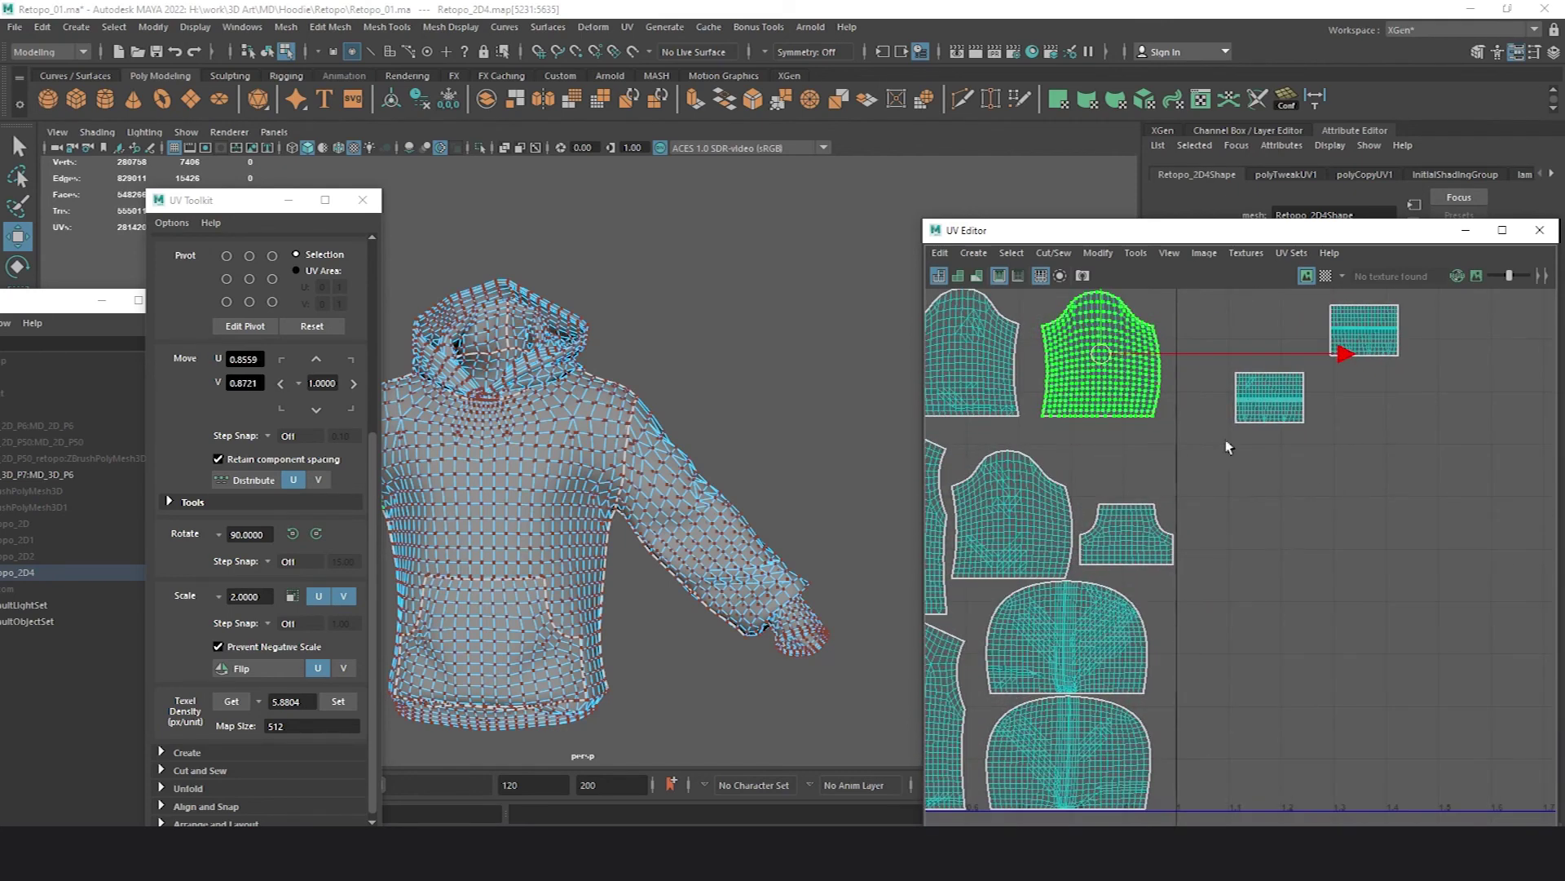
pyautogui.click(1266, 403)
pyautogui.moveTo(1268, 408); pyautogui.dragTo(1133, 459)
pyautogui.scroll(-4, 1137, 510)
pyautogui.keyDown('alt'); pyautogui.moveTo(1159, 585); pyautogui.dragTo(1334, 552, button='middle'); pyautogui.keyUp('alt')
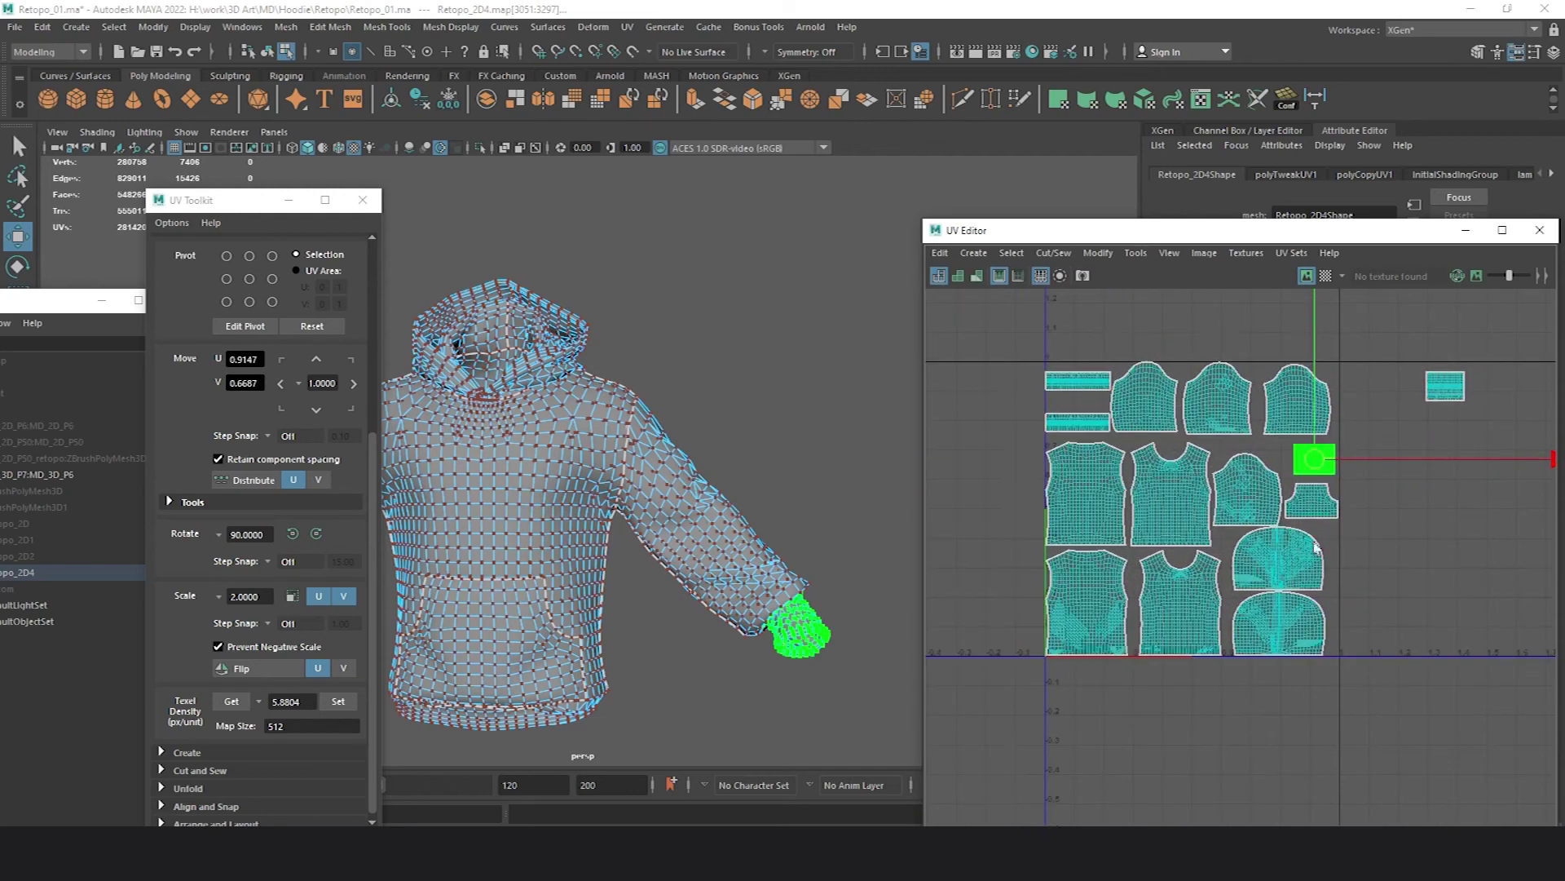
# - Nudge the lower sleeve shell slightly up, away from the hood shell beneath it
pyautogui.scroll(5, 1284, 527)
pyautogui.keyDown('alt'); pyautogui.moveTo(1254, 506); pyautogui.dragTo(1247, 614, button='middle'); pyautogui.keyUp('alt')
pyautogui.click(1211, 563)
pyautogui.moveTo(1212, 561); pyautogui.dragTo(1212, 546)
# - Shift the lower front body shell slightly toward the neighbouring body shell to even out the gaps
pyautogui.scroll(-4, 1227, 563)
pyautogui.keyDown('alt'); pyautogui.moveTo(1261, 618); pyautogui.dragTo(1356, 567, button='middle'); pyautogui.keyUp('alt')
pyautogui.scroll(4, 1255, 540)
pyautogui.scroll(-3, 1355, 568)
pyautogui.keyDown('alt'); pyautogui.moveTo(1166, 512); pyautogui.dragTo(1152, 536, button='middle'); pyautogui.keyUp('alt')
pyautogui.scroll(3, 1150, 536)
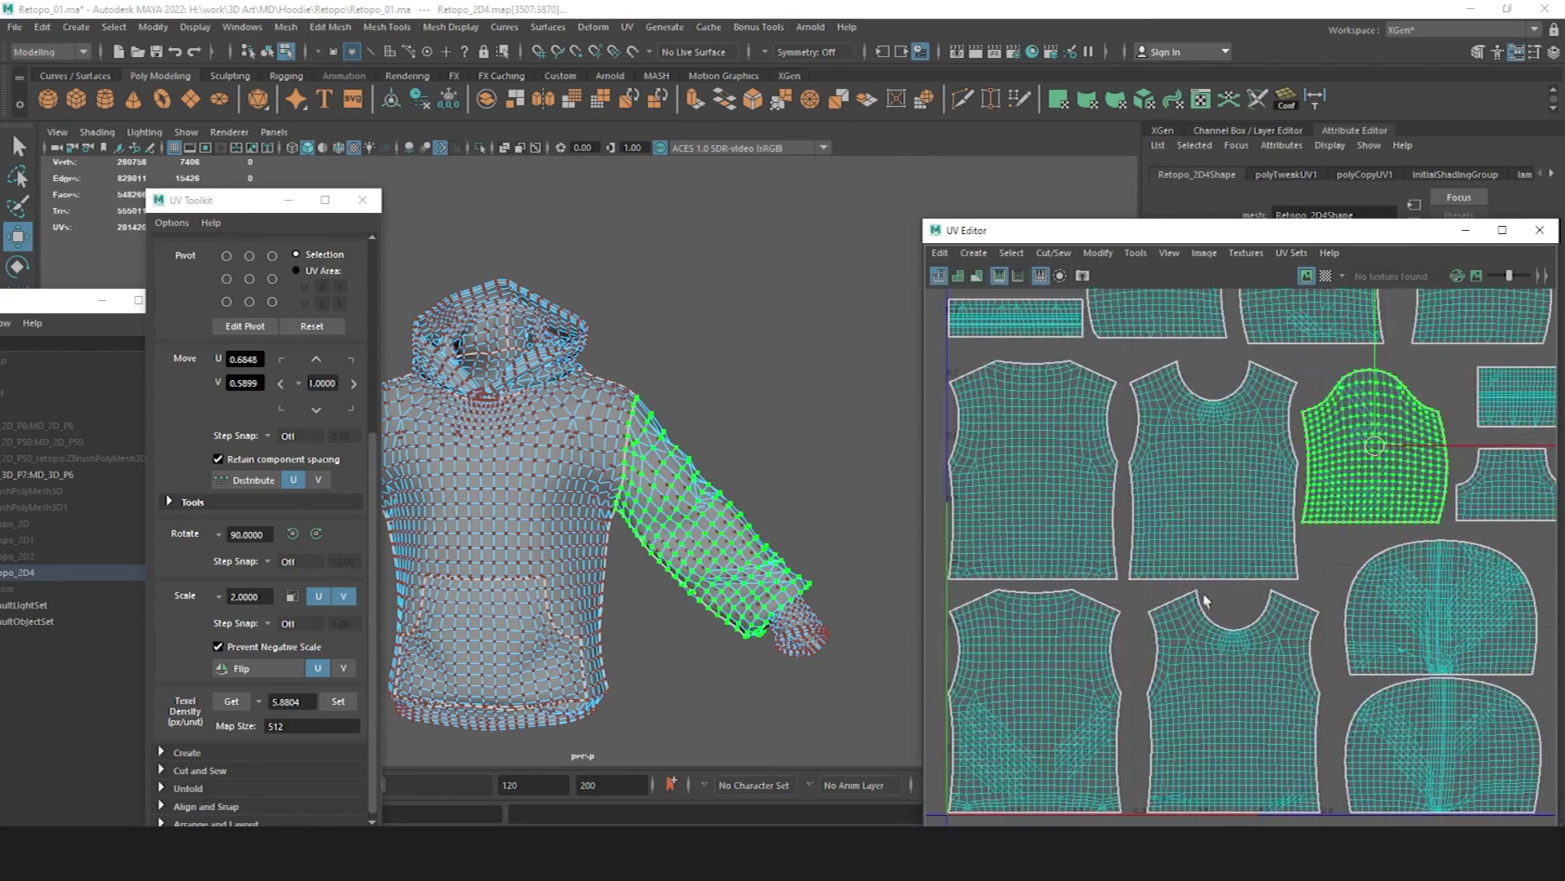
pyautogui.click(1220, 662)
pyautogui.moveTo(1225, 700); pyautogui.dragTo(1212, 697)
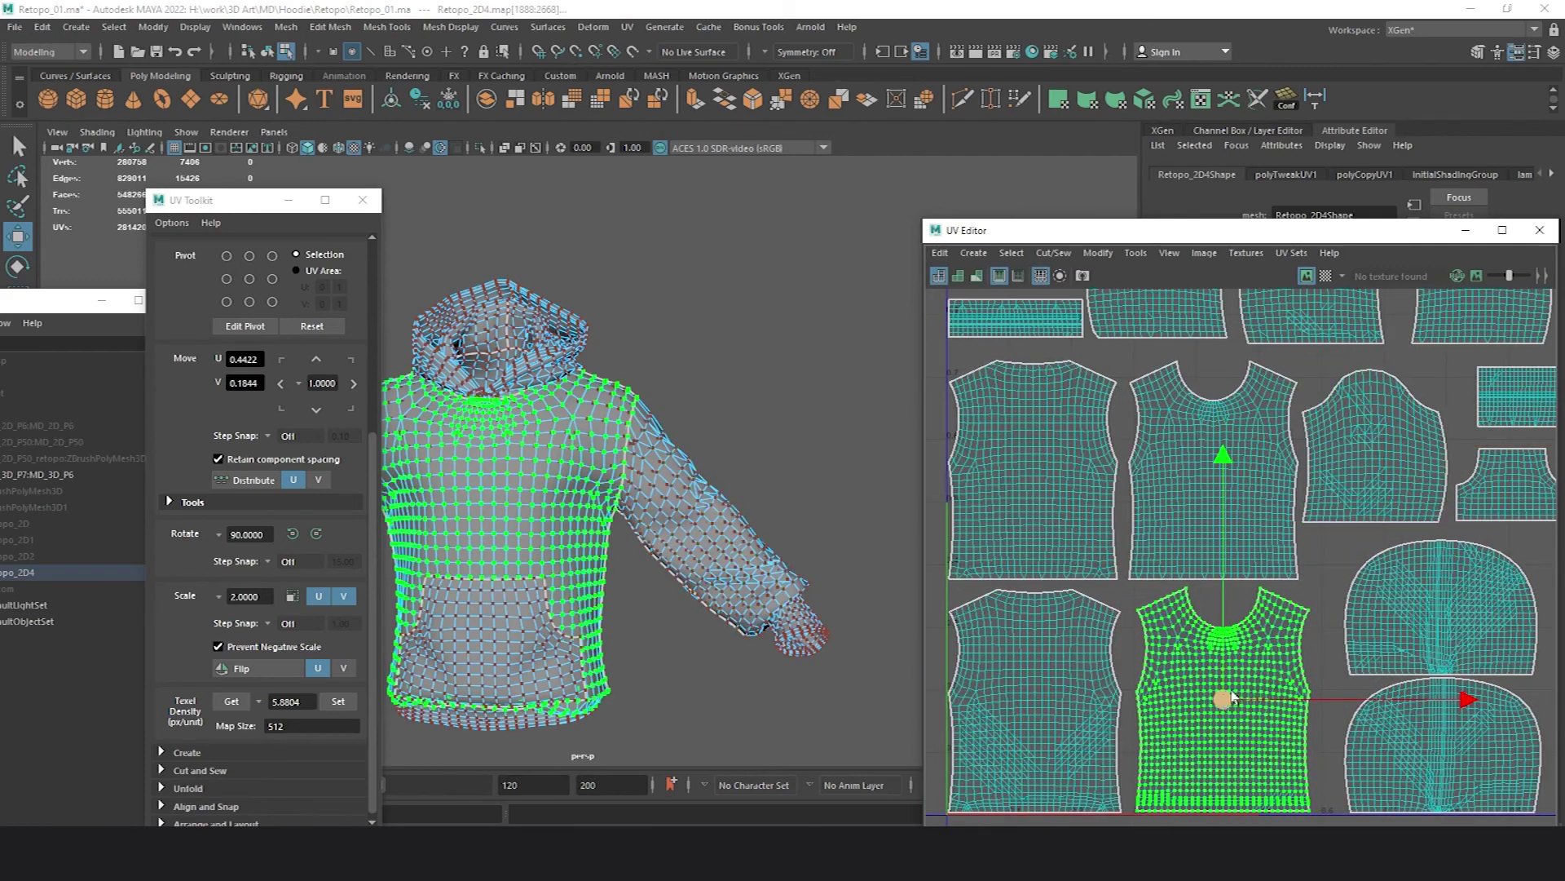
# - Select all the hoodie's UVs, run the automatic UV layout on them and clear the selection
pyautogui.scroll(-4, 1227, 685)
pyautogui.moveTo(1555, 818); pyautogui.dragTo(1109, 420)
pyautogui.keyDown('shift'); pyautogui.rightClick(1224, 505); pyautogui.keyUp('shift')
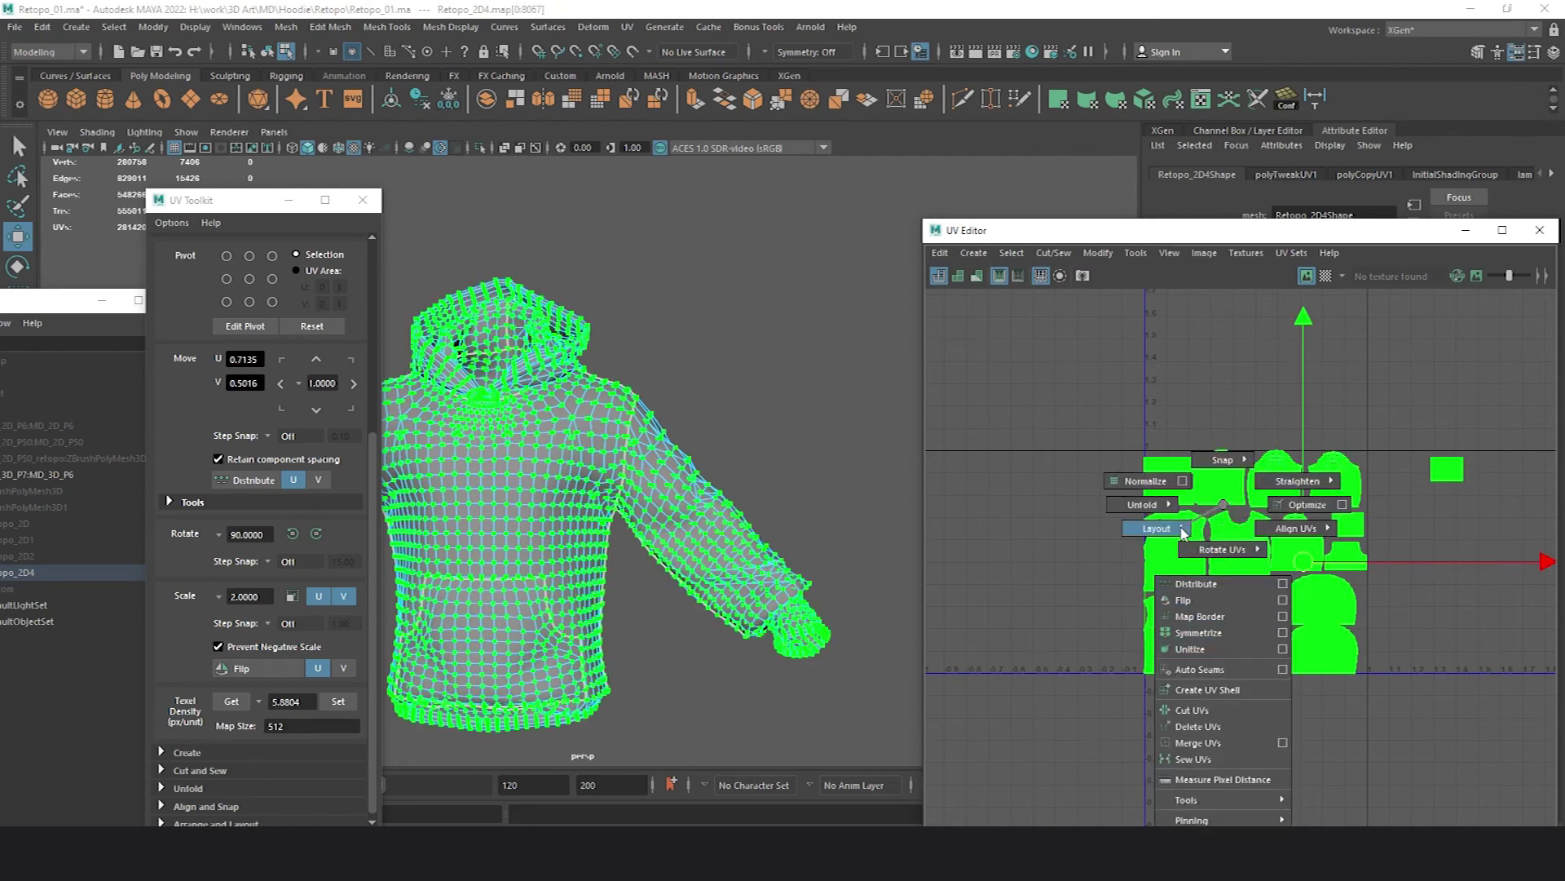
pyautogui.moveTo(1158, 529)
pyautogui.keyDown('shift'); pyautogui.moveTo(1111, 538); pyautogui.dragTo(1254, 636, button='right'); pyautogui.keyUp('shift')
pyautogui.click(1050, 522)
# - Move the pocket shell up beneath the outermost sleeve shell, to about U 0.90 and V 0.57
pyautogui.scroll(-1, 1075, 503)
pyautogui.scroll(5, 1254, 635)
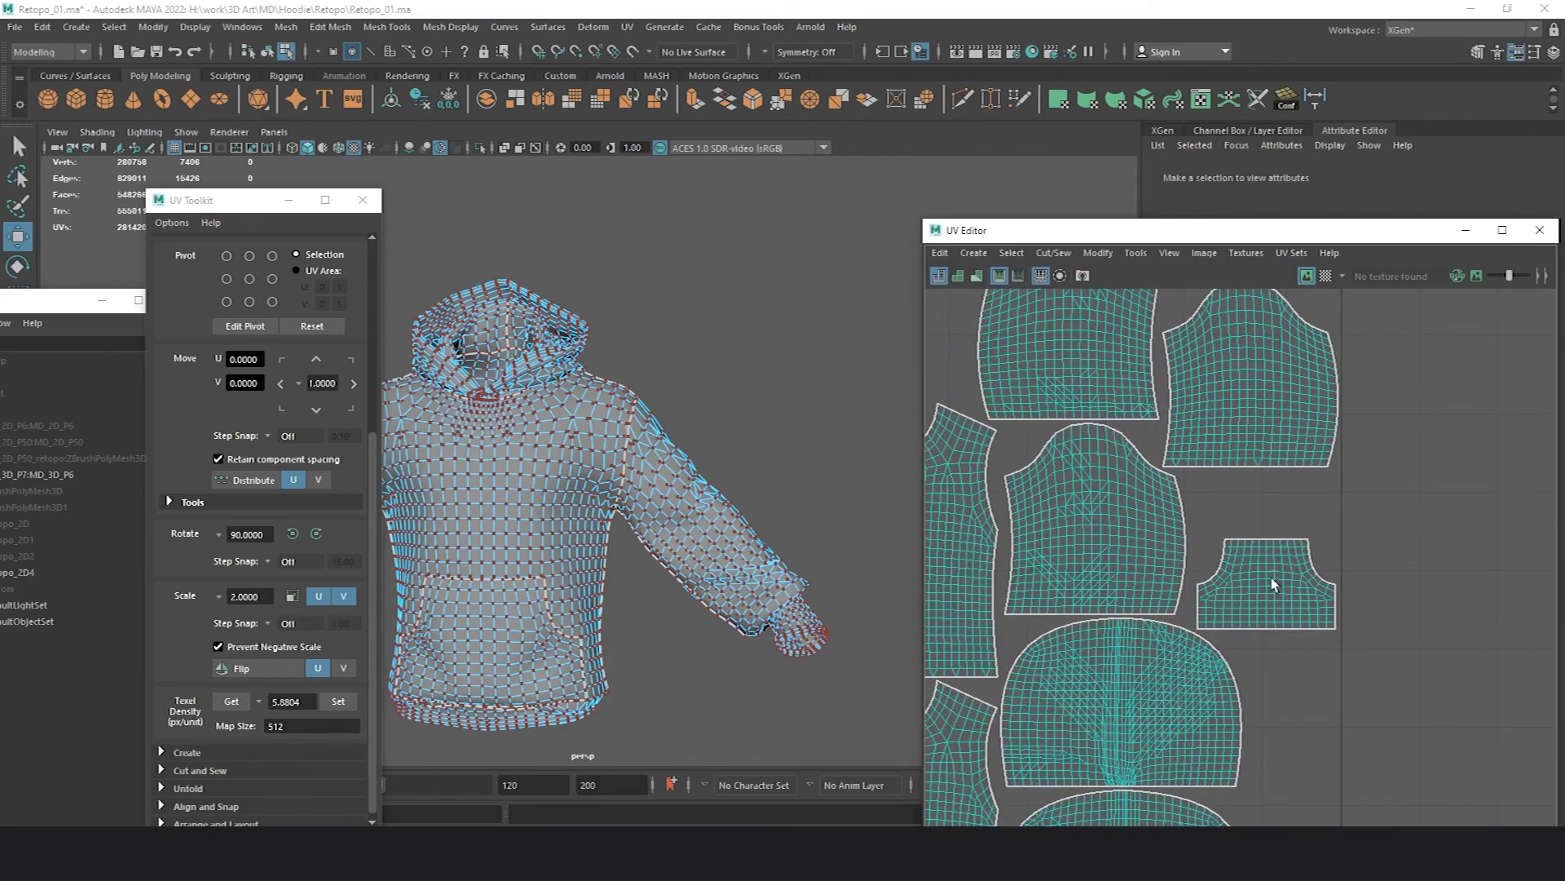
pyautogui.doubleClick(1275, 584)
pyautogui.moveTo(1274, 584); pyautogui.dragTo(1268, 521)
pyautogui.keyDown('alt'); pyautogui.moveTo(1268, 521); pyautogui.dragTo(1191, 477, button='right'); pyautogui.keyUp('alt')
pyautogui.keyDown('alt'); pyautogui.moveTo(1191, 477); pyautogui.dragTo(1263, 503, button='middle'); pyautogui.keyUp('alt')
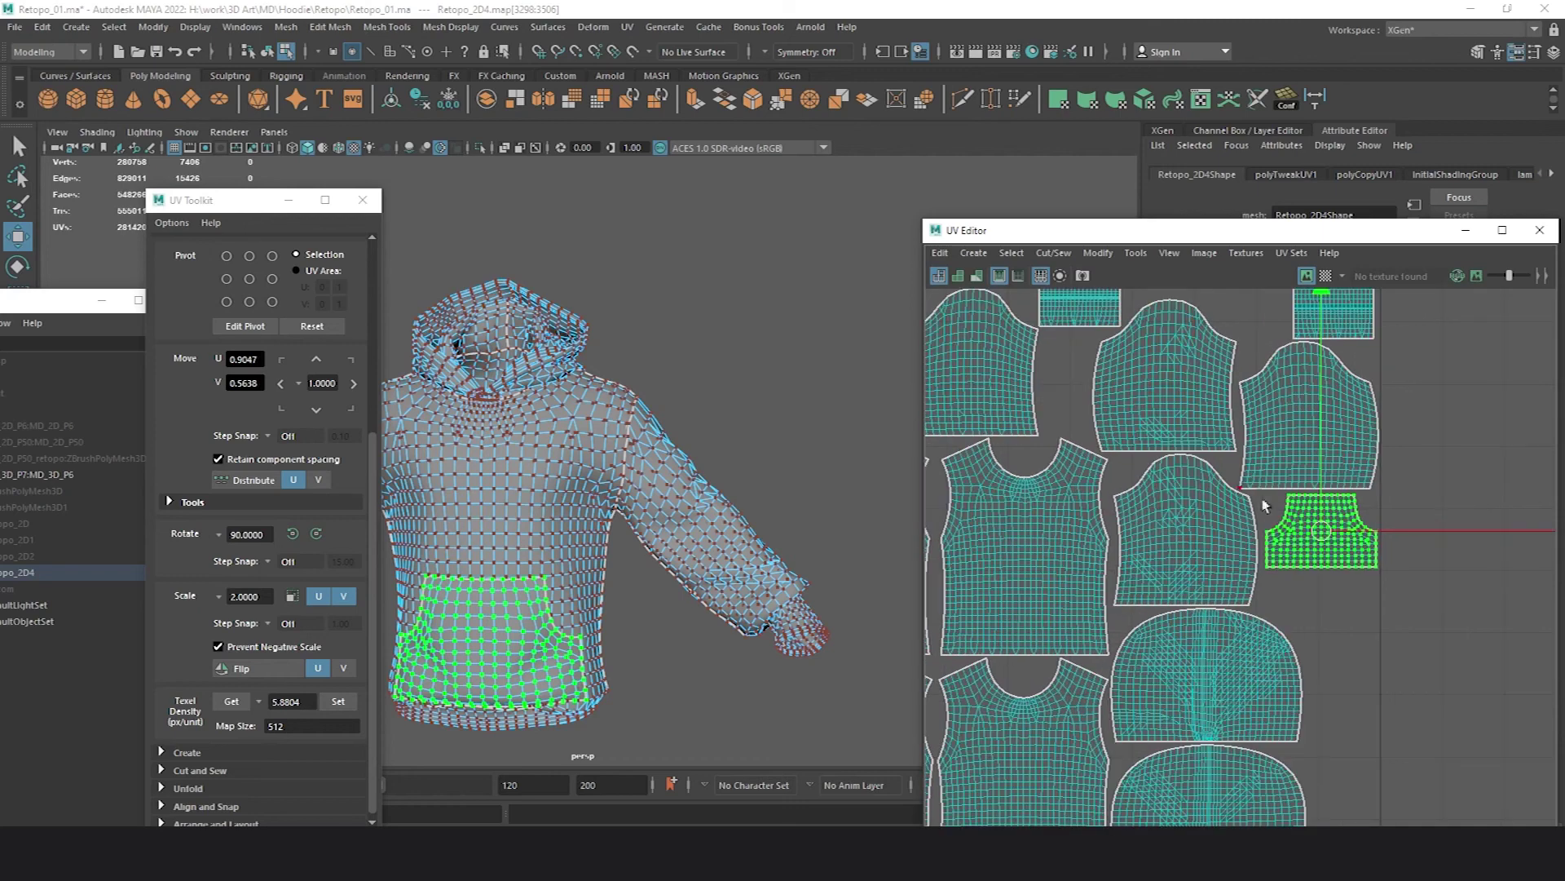
pyautogui.moveTo(1322, 536); pyautogui.dragTo(1320, 535)
pyautogui.keyDown('alt'); pyautogui.moveTo(1327, 505); pyautogui.dragTo(1247, 448, button='right'); pyautogui.keyUp('alt')
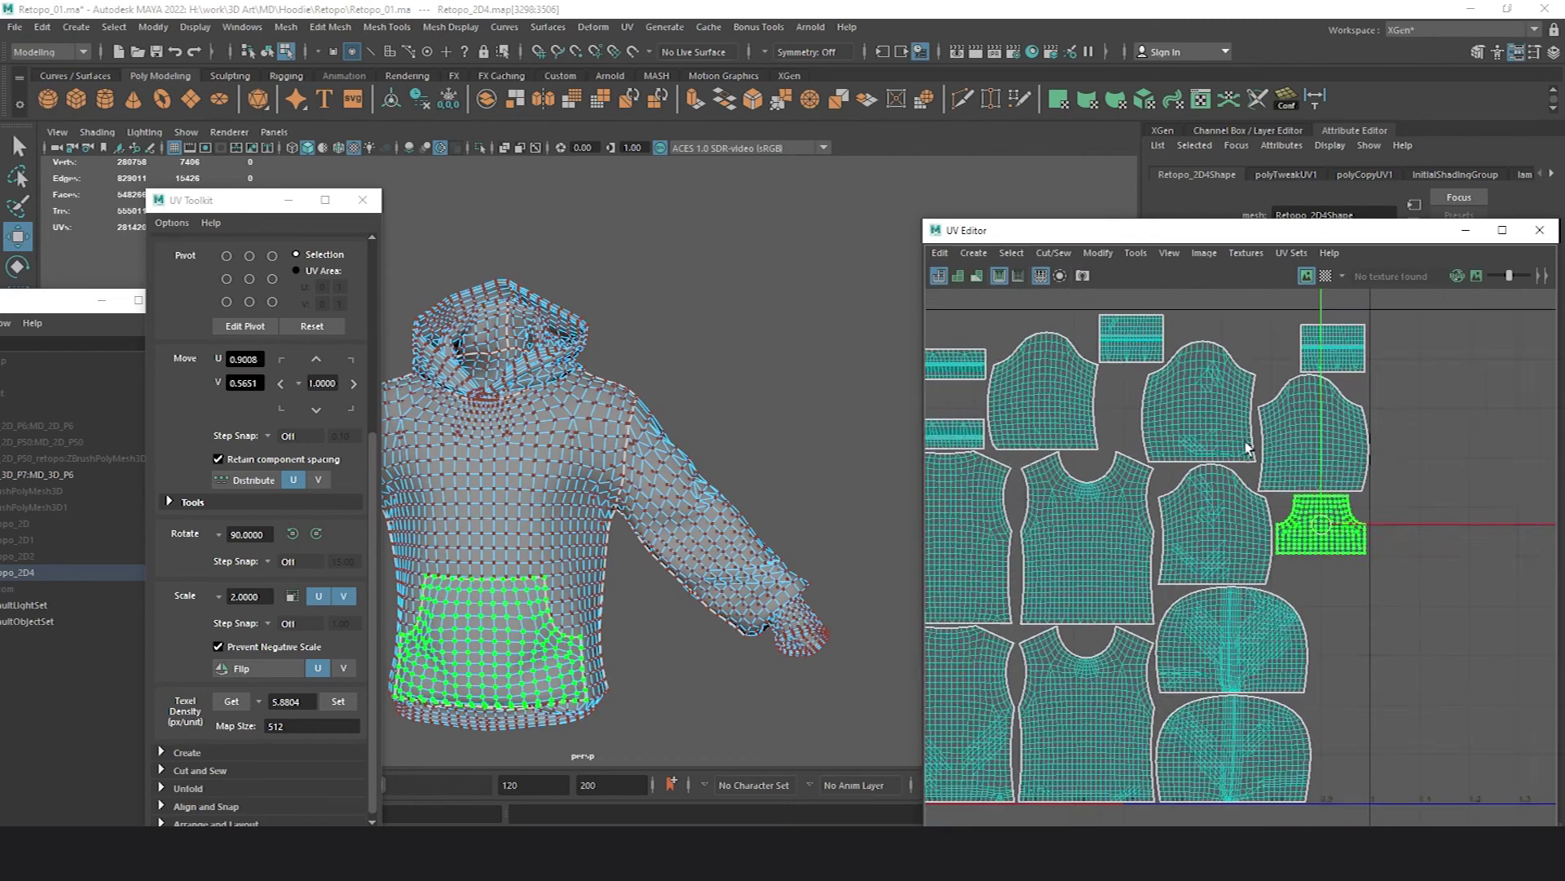
# - Move the upper hem band shell up to the tile's upper edge, at about V 0.96
pyautogui.keyDown('alt'); pyautogui.moveTo(1247, 448); pyautogui.dragTo(1172, 553, button='middle'); pyautogui.keyUp('alt')
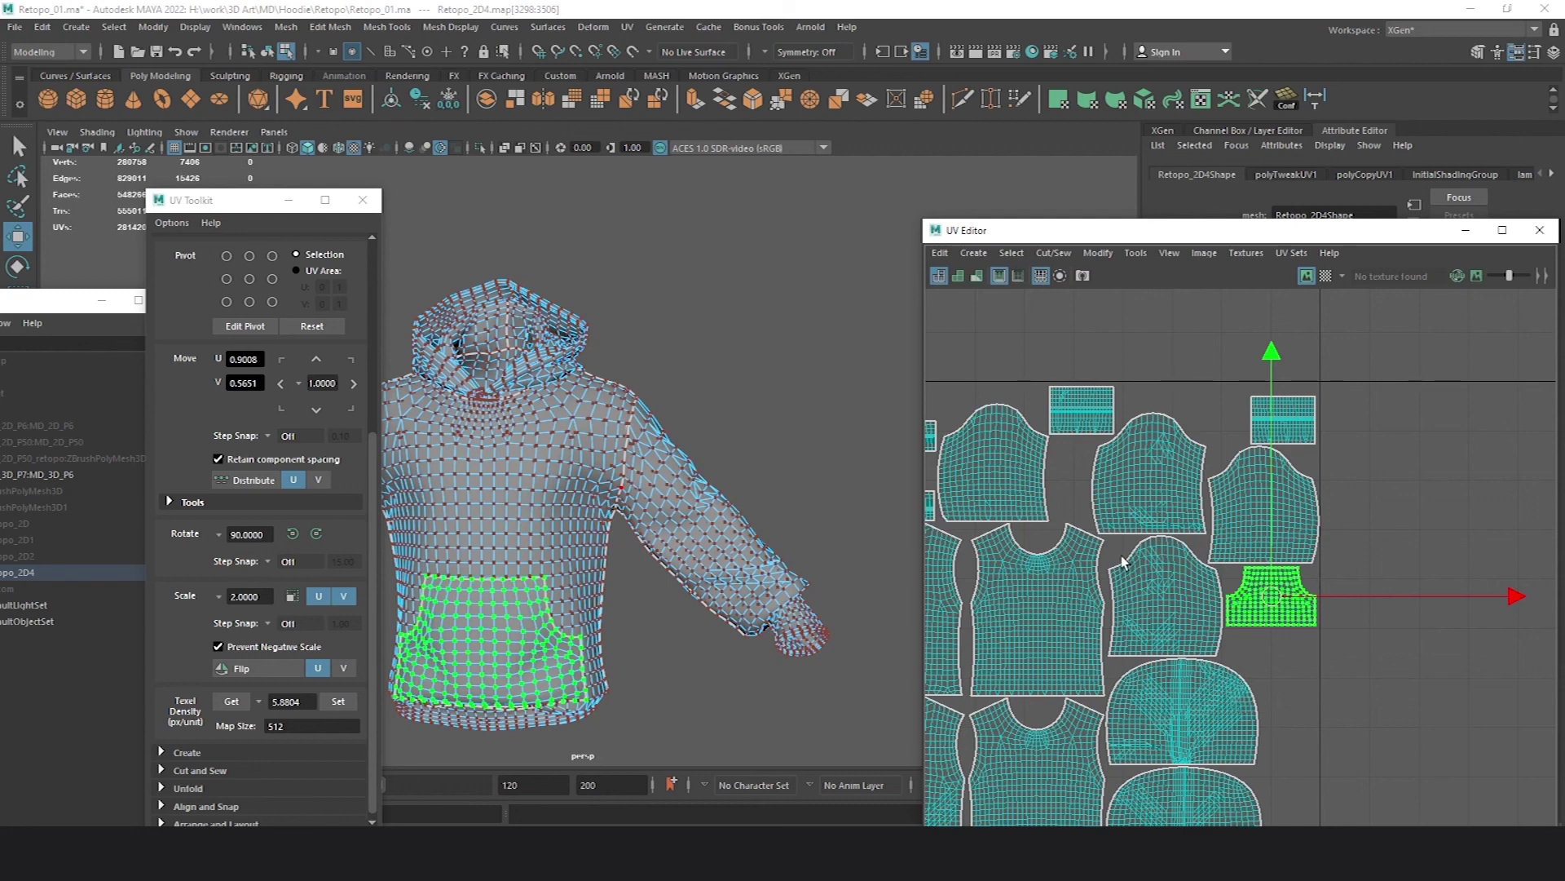
pyautogui.scroll(-3, 1123, 560)
pyautogui.scroll(5, 1086, 545)
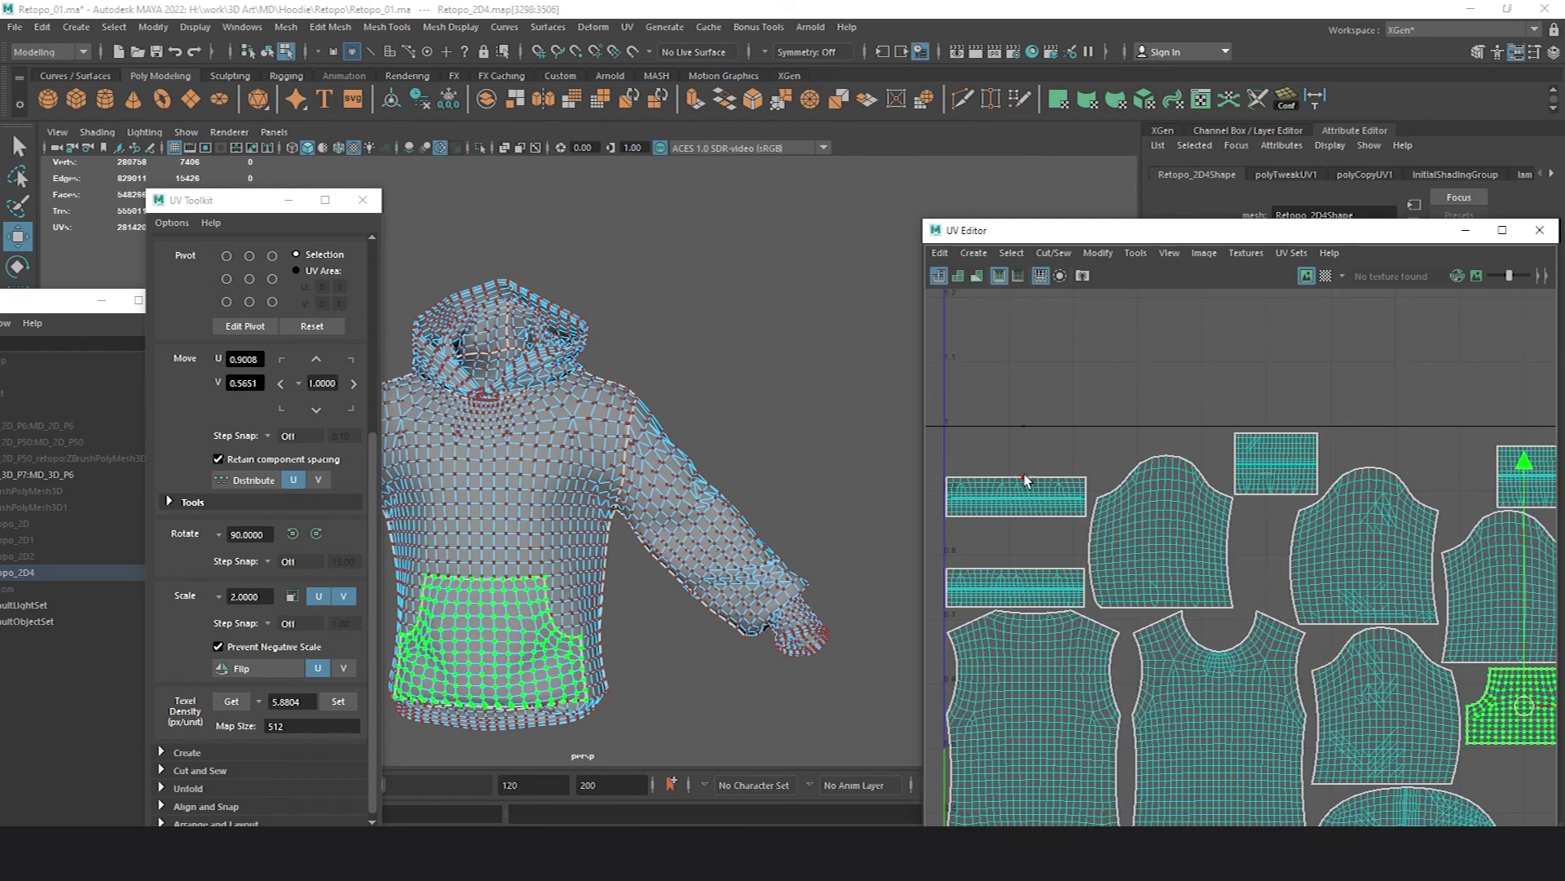
pyautogui.click(1024, 475)
pyautogui.moveTo(1020, 457); pyautogui.dragTo(1029, 418)
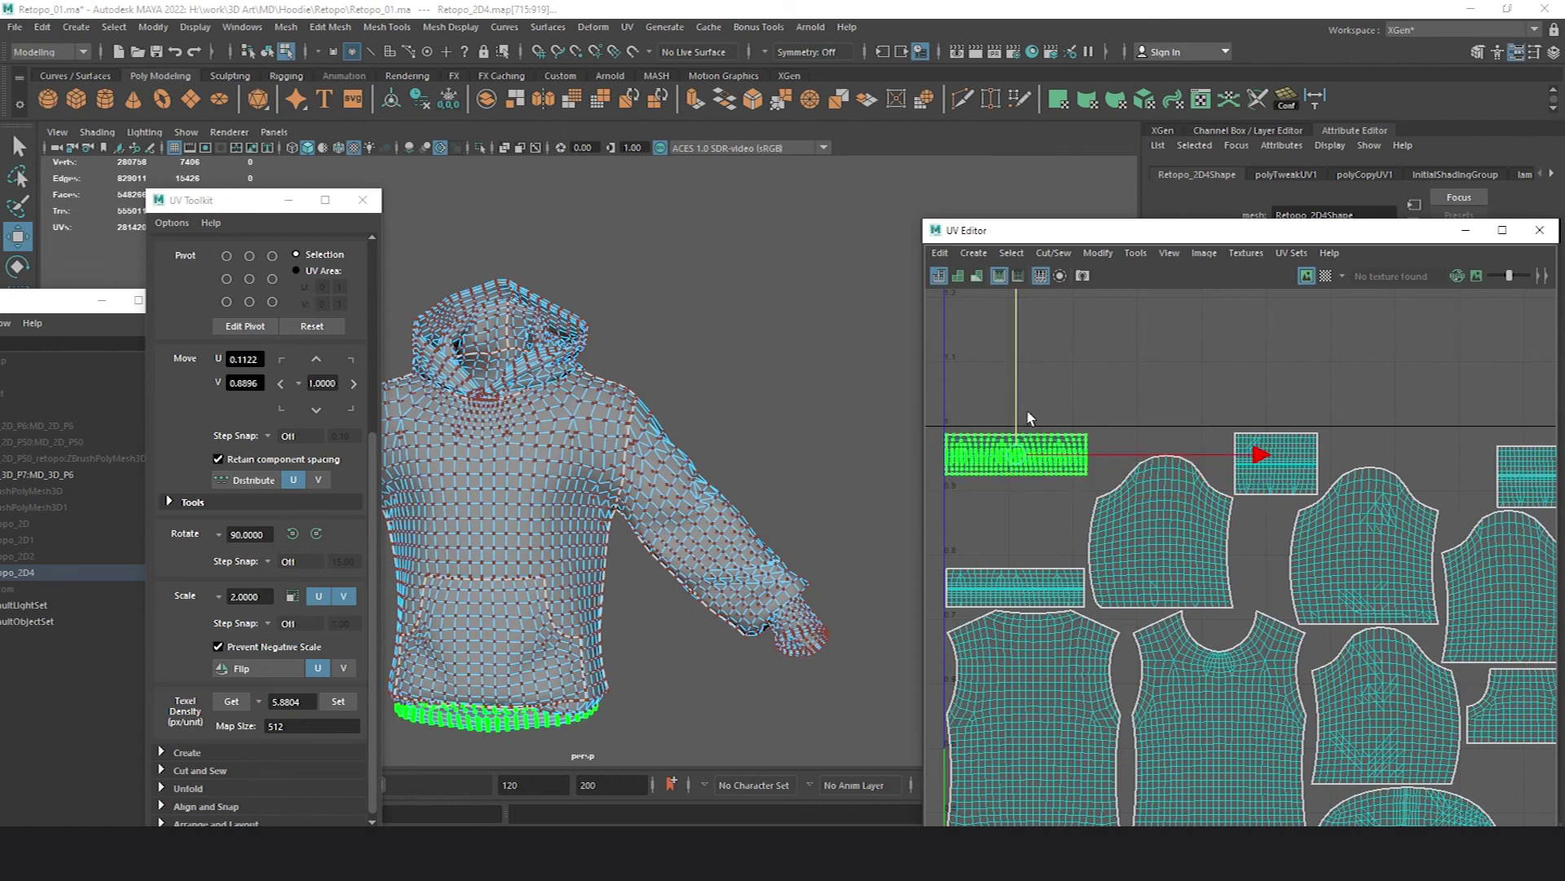
# - Nudge the cuff shell above the outermost sleeve slightly inward and up, and clear the selection
pyautogui.scroll(-2, 1158, 489)
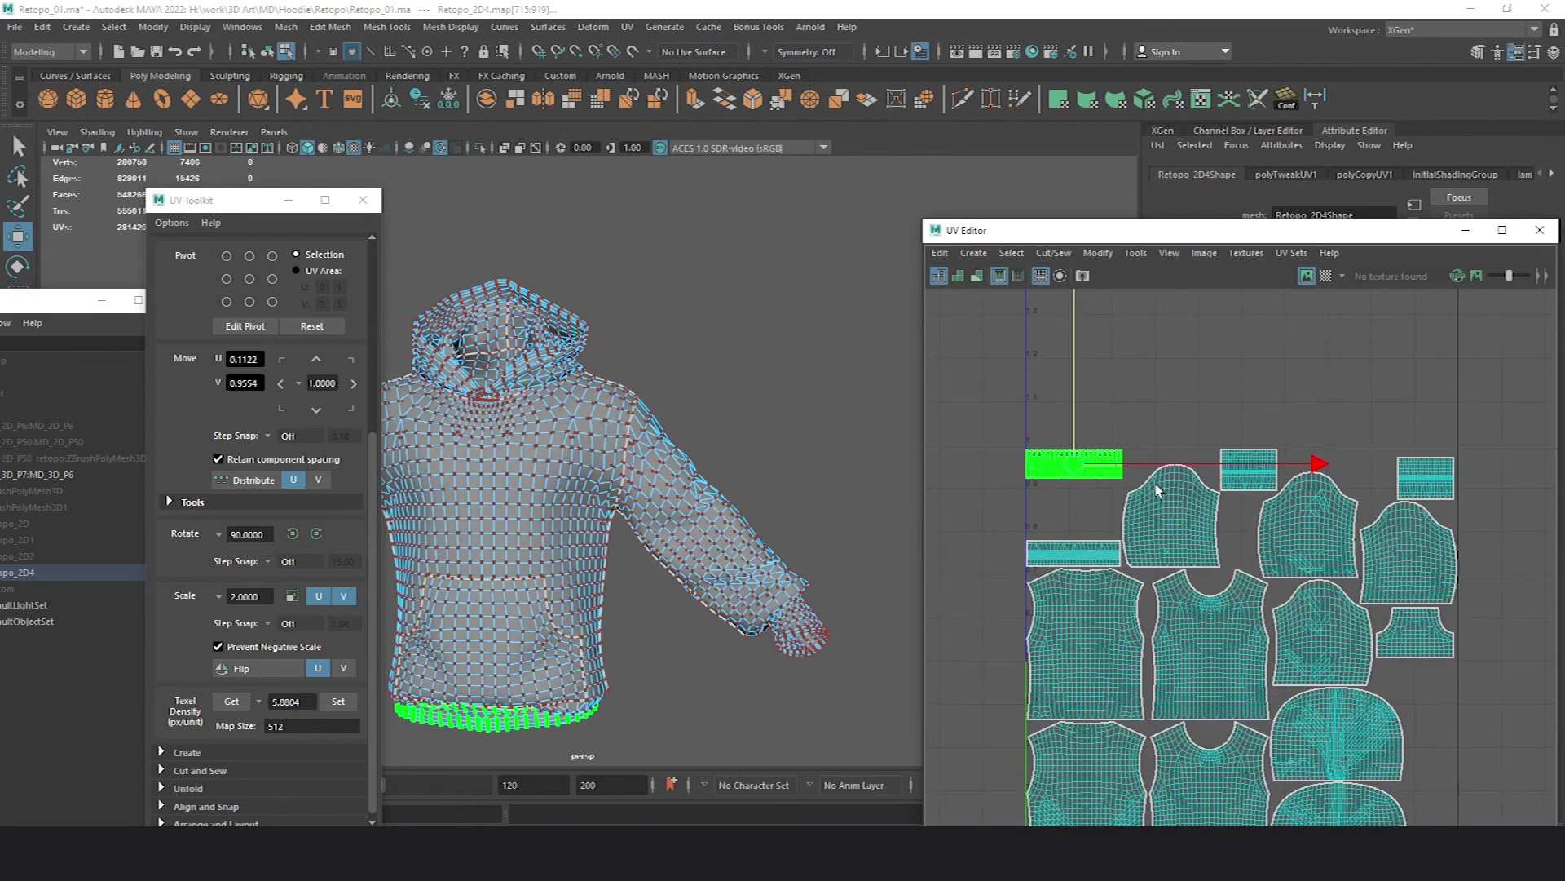
pyautogui.click(1450, 479)
pyautogui.moveTo(1421, 475)
pyautogui.mouseDown()
pyautogui.moveTo(1200, 474)
pyautogui.moveTo(1059, 506)
pyautogui.moveTo(1419, 477)
pyautogui.mouseUp()
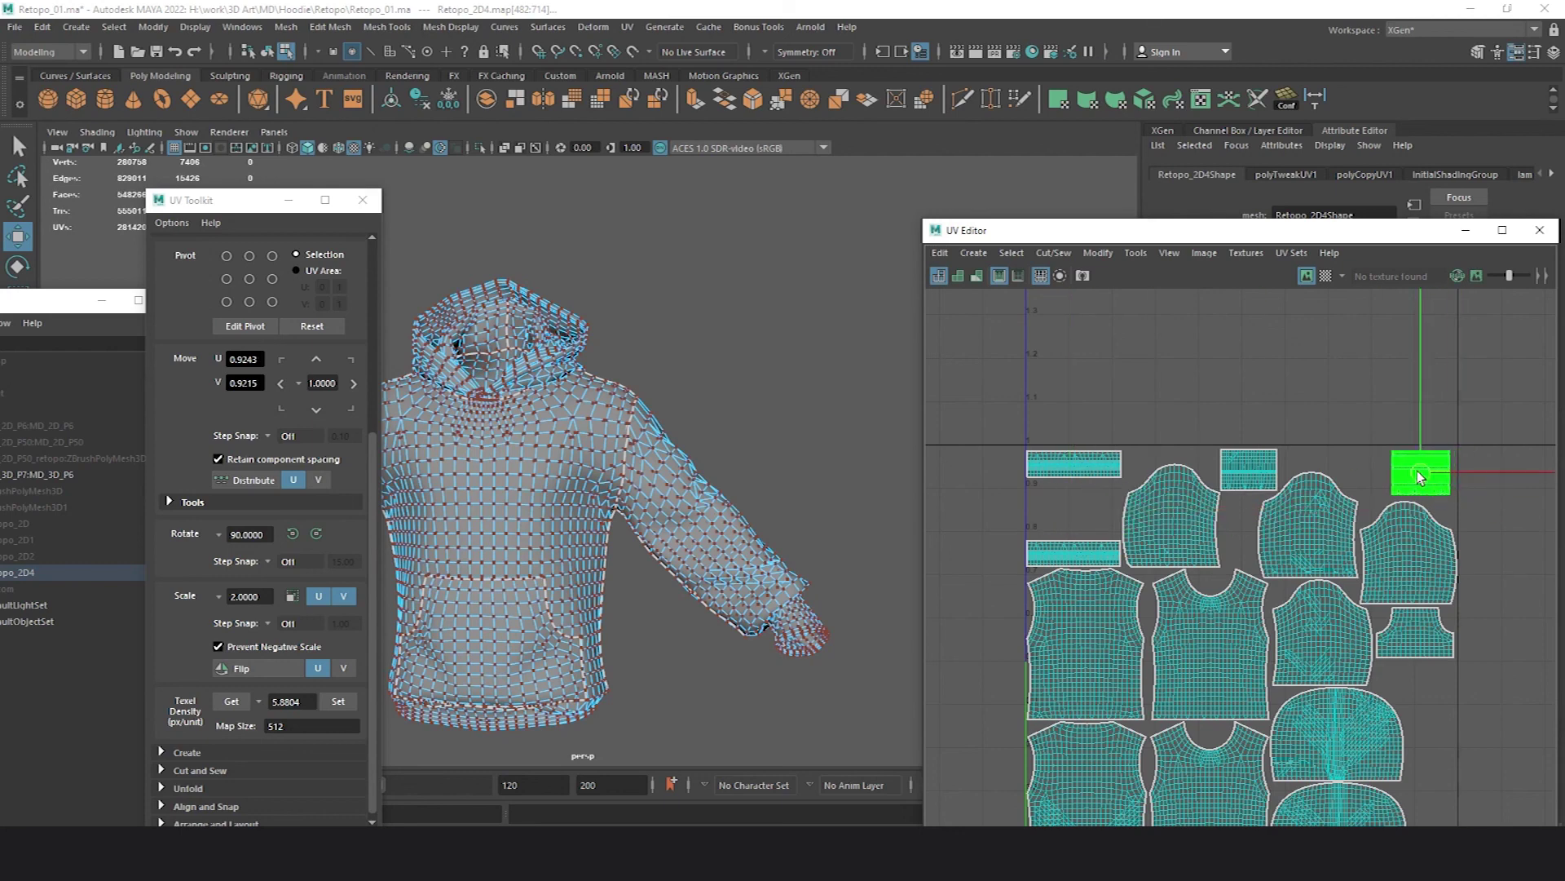
pyautogui.scroll(-2, 1419, 530)
pyautogui.scroll(1, 1418, 571)
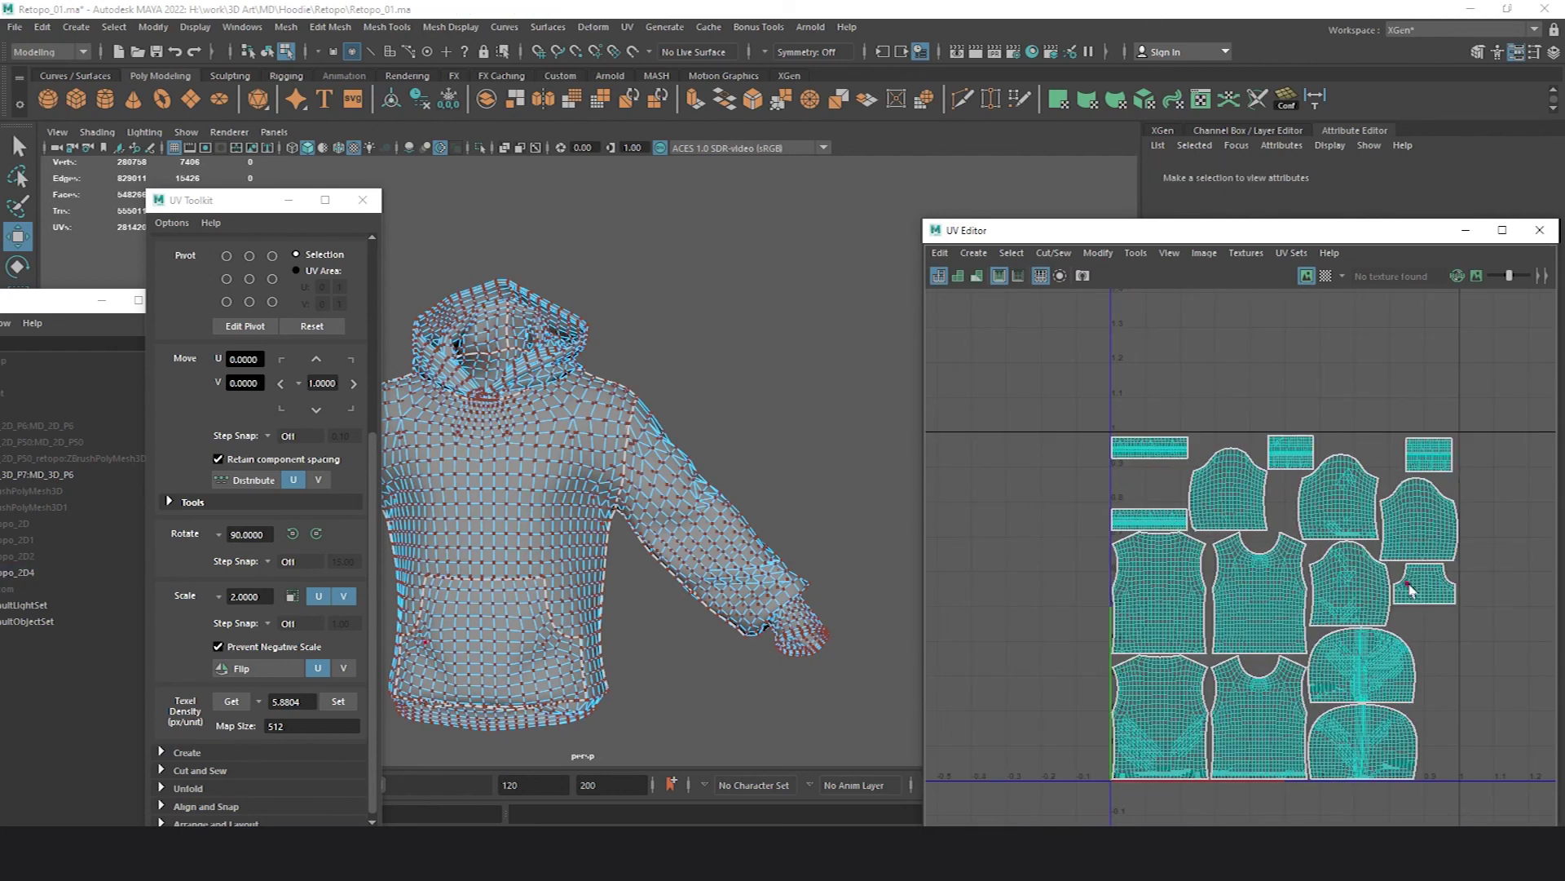
# - Reposition the pocket shell with a small gap below the outermost sleeve shell and clear the selection
pyautogui.click(1419, 591)
pyautogui.moveTo(1418, 594); pyautogui.dragTo(1378, 578)
pyautogui.scroll(4, 1425, 601)
pyautogui.click(1478, 667)
pyautogui.keyDown('alt'); pyautogui.moveTo(1478, 667); pyautogui.dragTo(1287, 569, button='right'); pyautogui.keyUp('alt')
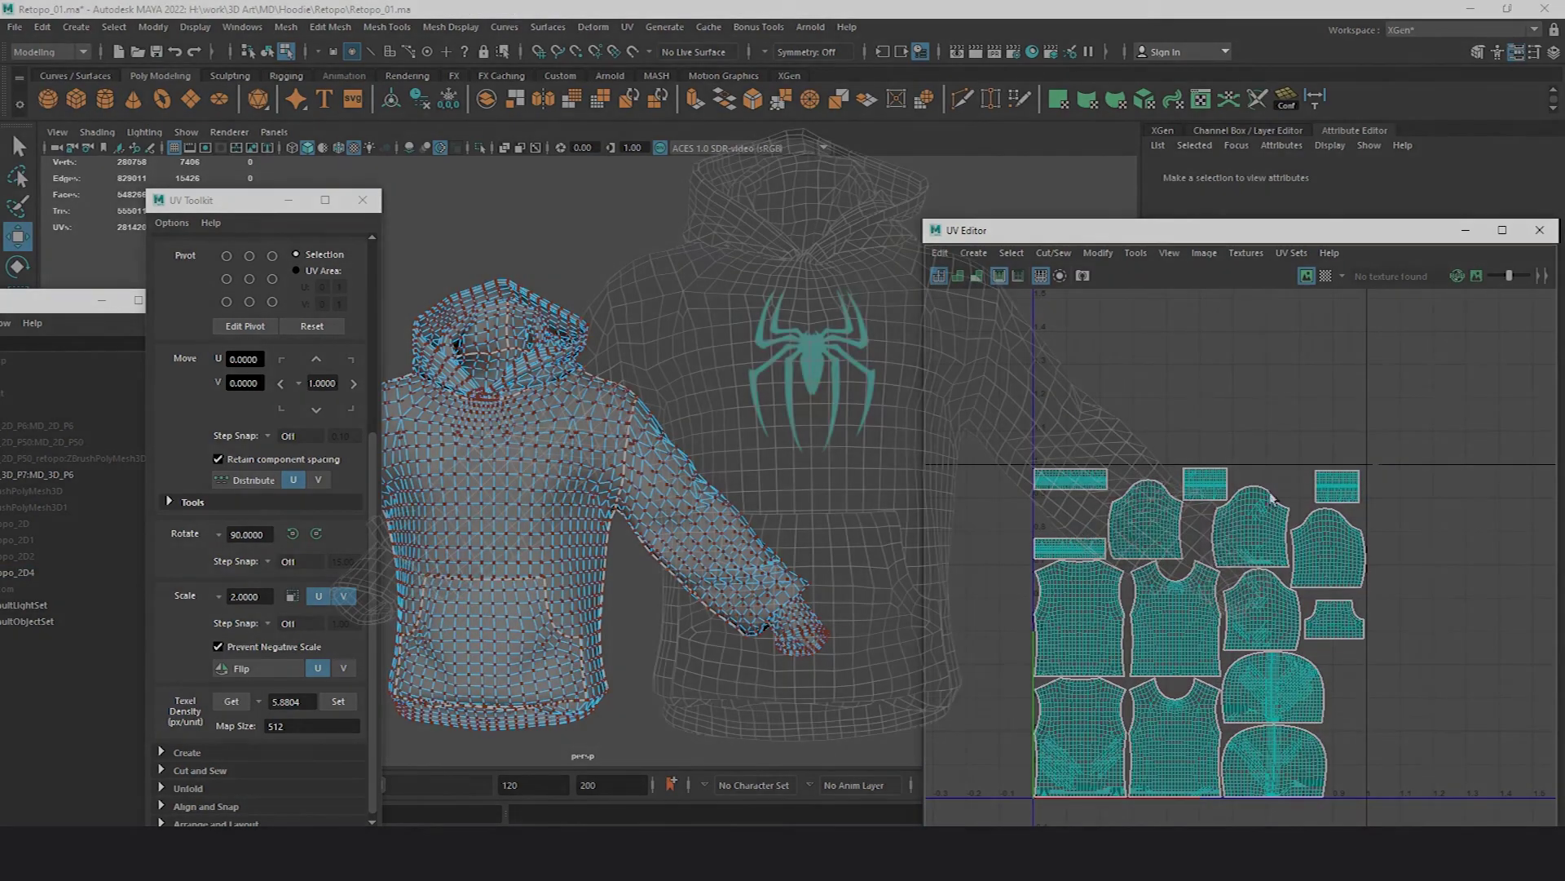